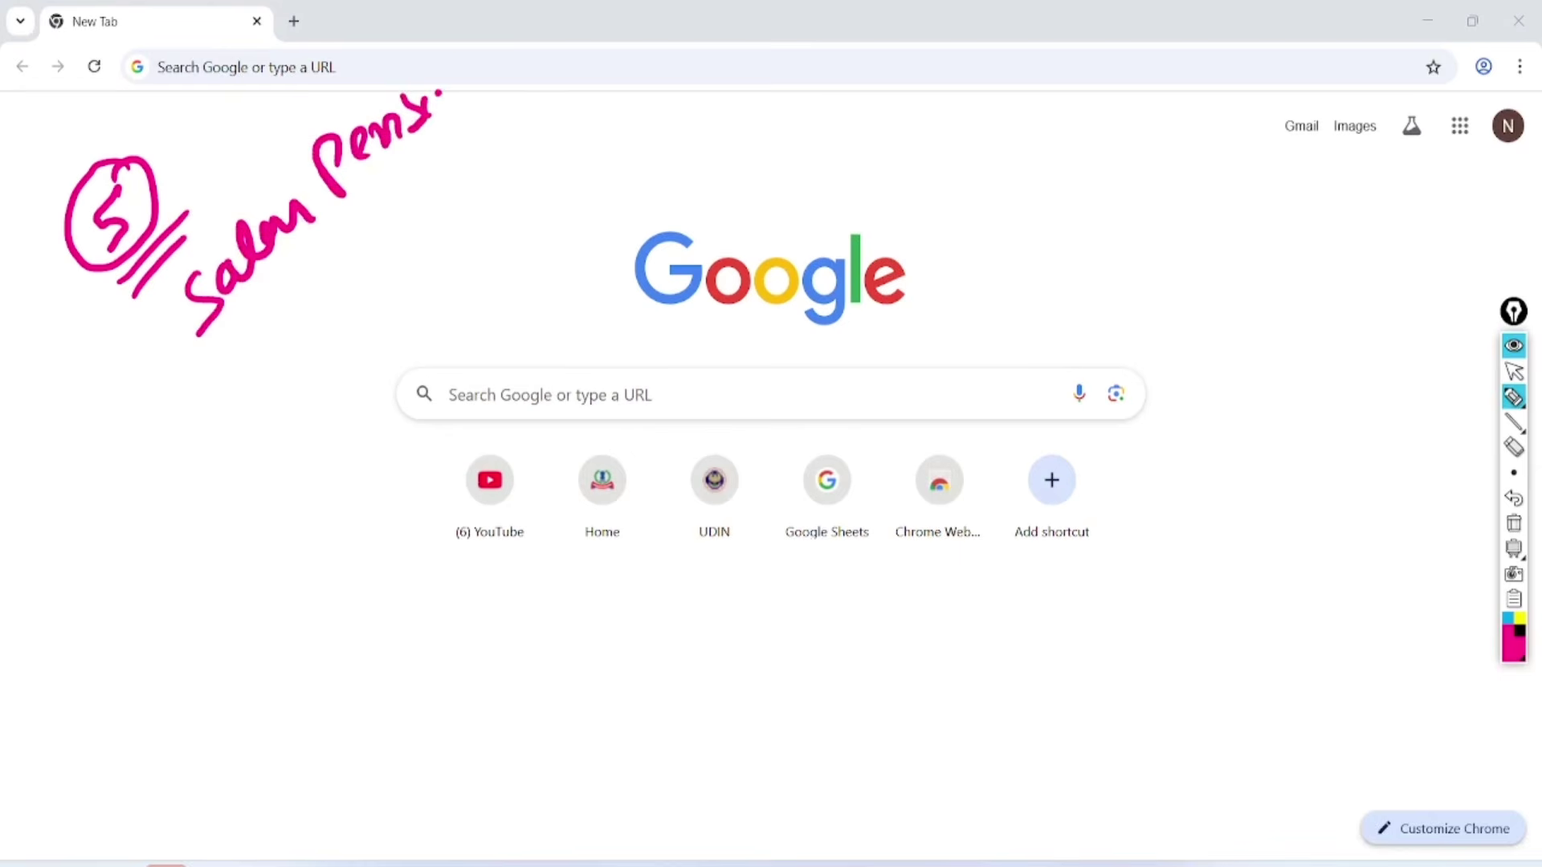
Handwrite and underline on-screen notes for pension, a second income head and Rent.
left_click_drag(446, 89, 443, 89)
left_click_drag(461, 98, 487, 72)
left_click_drag(214, 359, 494, 113)
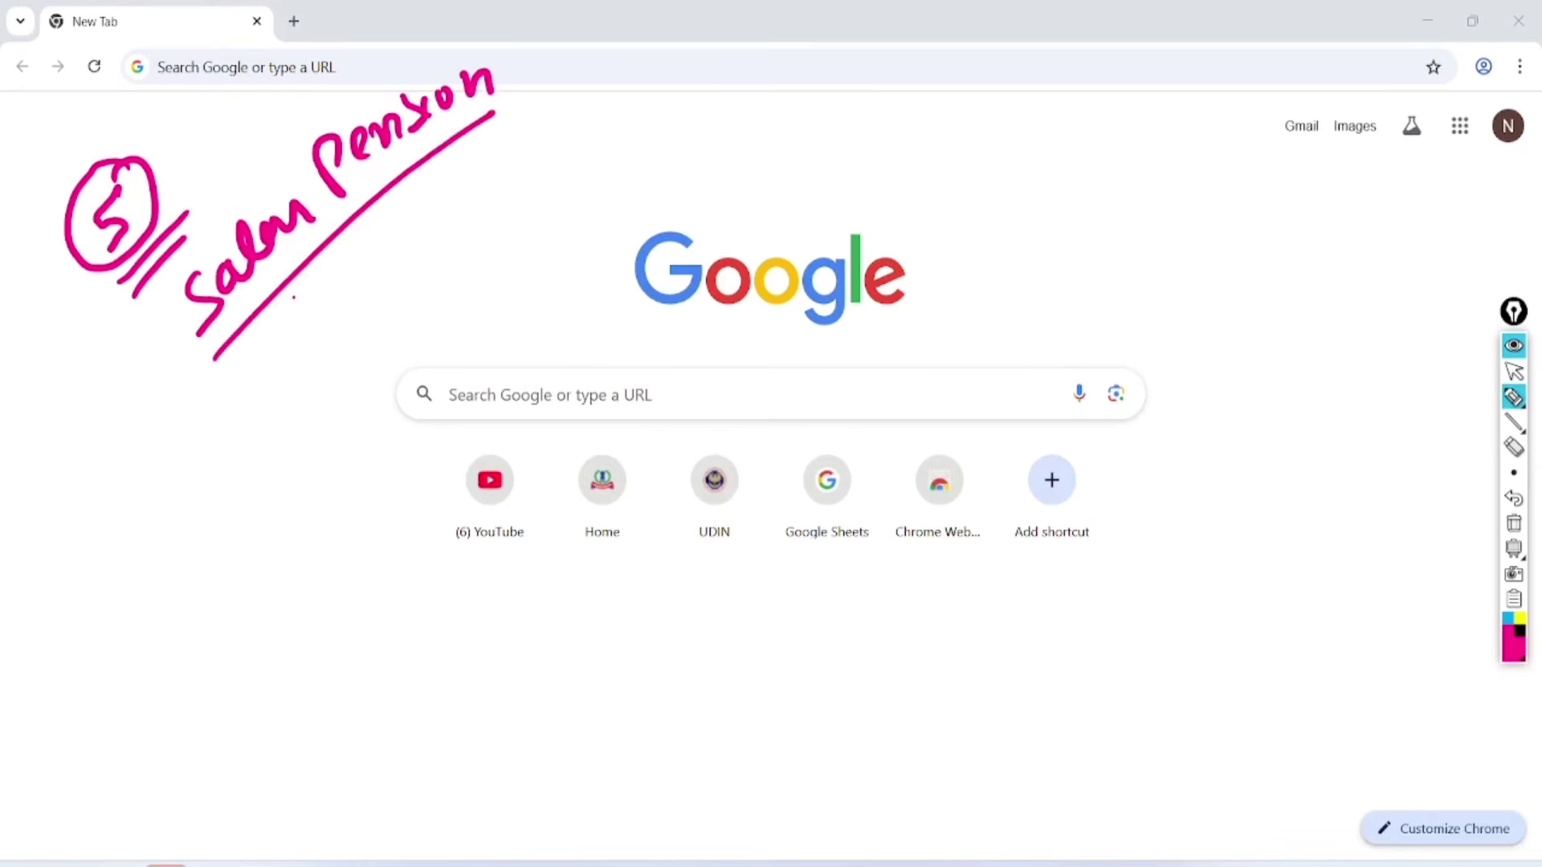
left_click_drag(305, 296, 299, 344)
left_click_drag(318, 275, 360, 295)
mouse_move(306, 365)
left_mouse_down()
mouse_move(407, 265)
mouse_move(410, 281)
left_mouse_up()
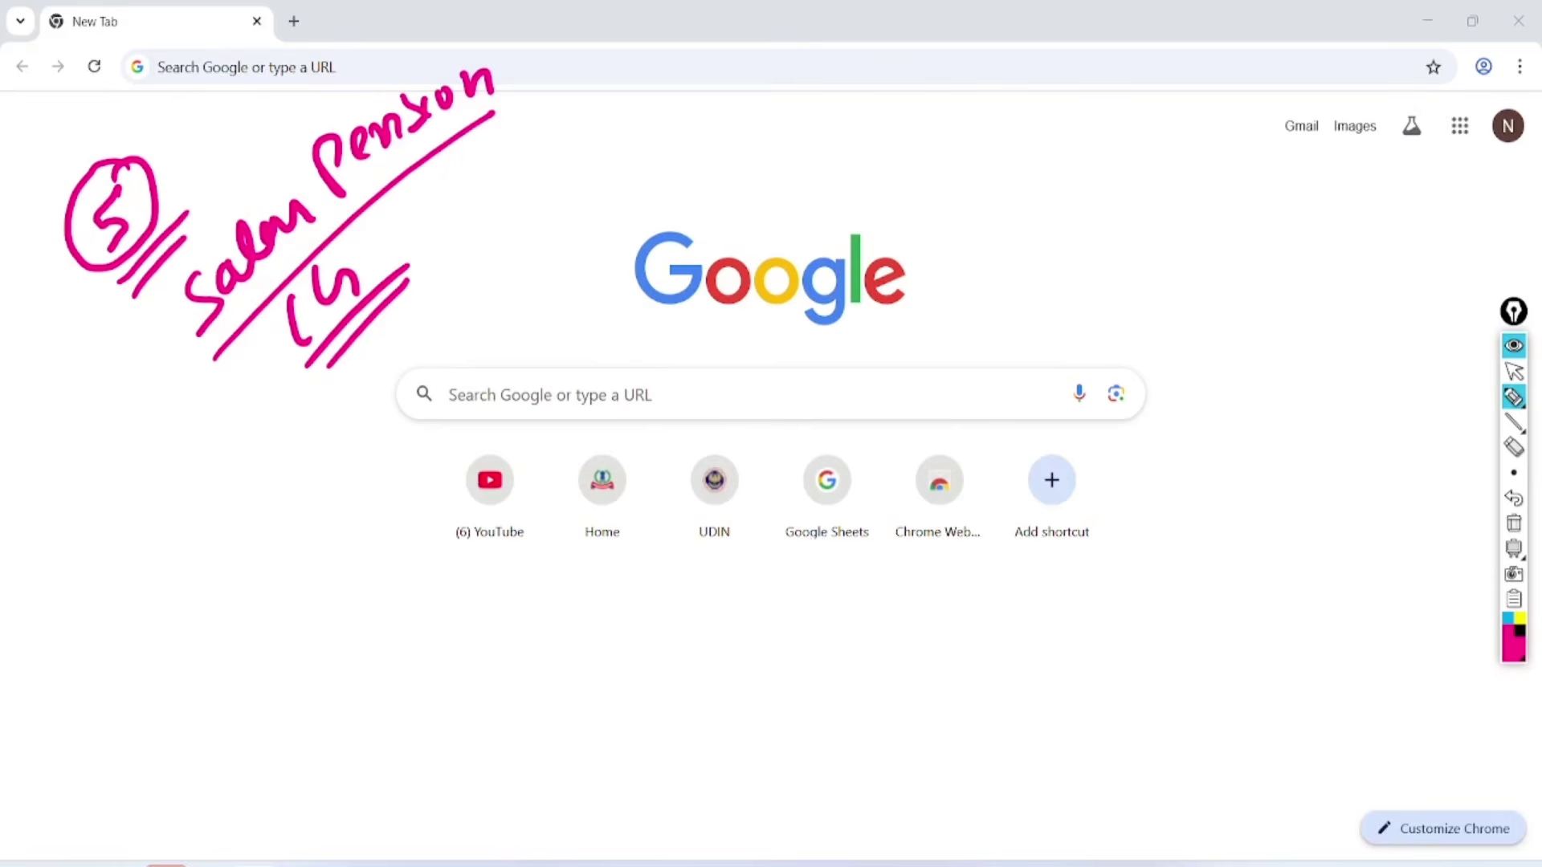
left_click(682, 397)
left_click_drag(476, 261, 461, 297)
mouse_move(454, 234)
left_mouse_down()
mouse_move(498, 285)
mouse_move(530, 226)
mouse_move(564, 231)
mouse_move(581, 175)
left_mouse_up()
mouse_move(488, 304)
left_mouse_down()
mouse_move(583, 215)
mouse_move(583, 235)
left_mouse_up()
Add a business income note and an Other note, and circle the handwritten income heads.
mouse_move(680, 157)
left_mouse_down()
mouse_move(661, 207)
mouse_move(681, 135)
left_mouse_up()
mouse_move(723, 119)
left_mouse_down()
mouse_move(707, 160)
mouse_move(743, 137)
left_mouse_up()
mouse_move(743, 108)
left_mouse_down()
mouse_move(737, 155)
mouse_move(767, 153)
left_mouse_up()
left_click_drag(779, 84, 775, 130)
left_click_drag(784, 80, 788, 105)
left_click_drag(709, 205, 819, 127)
left_click_drag(728, 211, 820, 143)
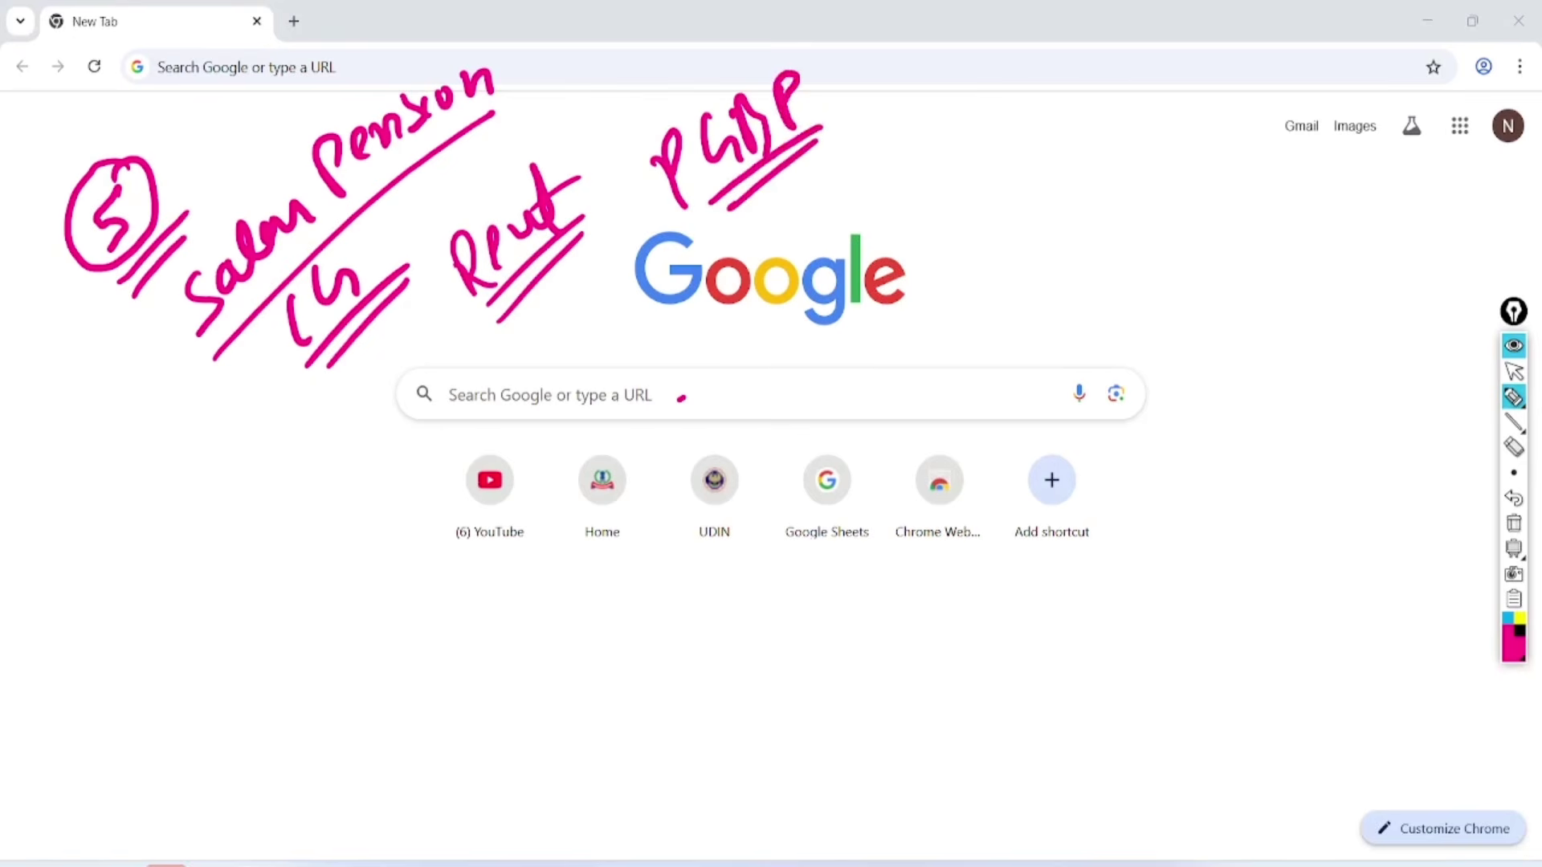
mouse_move(827, 58)
left_mouse_down()
mouse_move(546, 24)
mouse_move(678, 381)
mouse_move(775, 42)
left_mouse_up()
mouse_move(931, 161)
left_mouse_down()
mouse_move(969, 178)
mouse_move(984, 113)
mouse_move(1046, 127)
mouse_move(1124, 93)
mouse_move(974, 215)
left_mouse_up()
left_click_drag(1009, 229, 1098, 175)
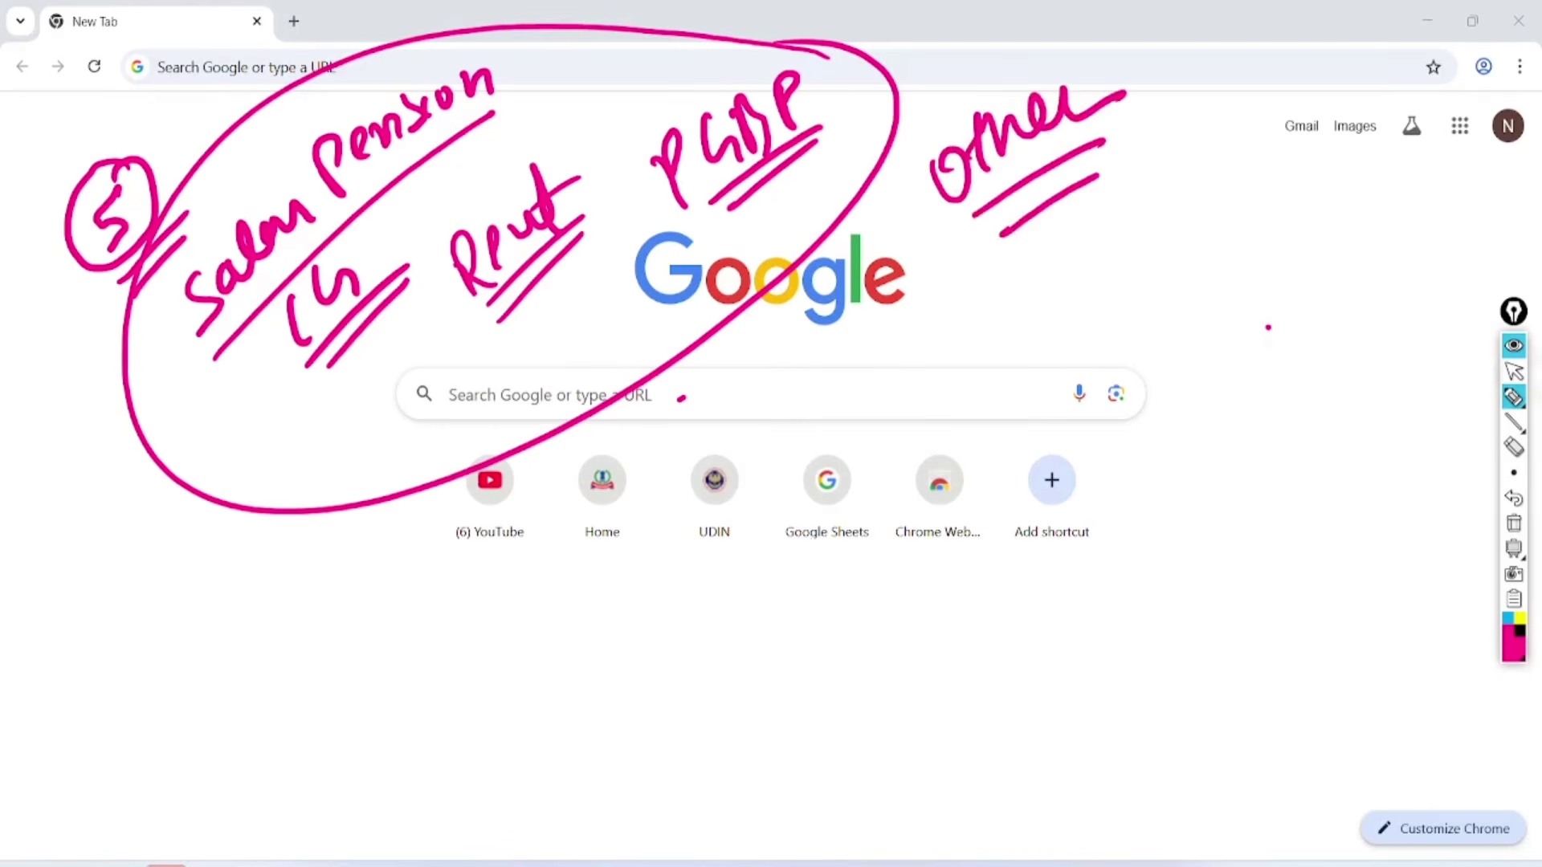
Clear the handwritten notes and go to the incometax.gov.in home page.
left_click(1513, 372)
left_click(1514, 523)
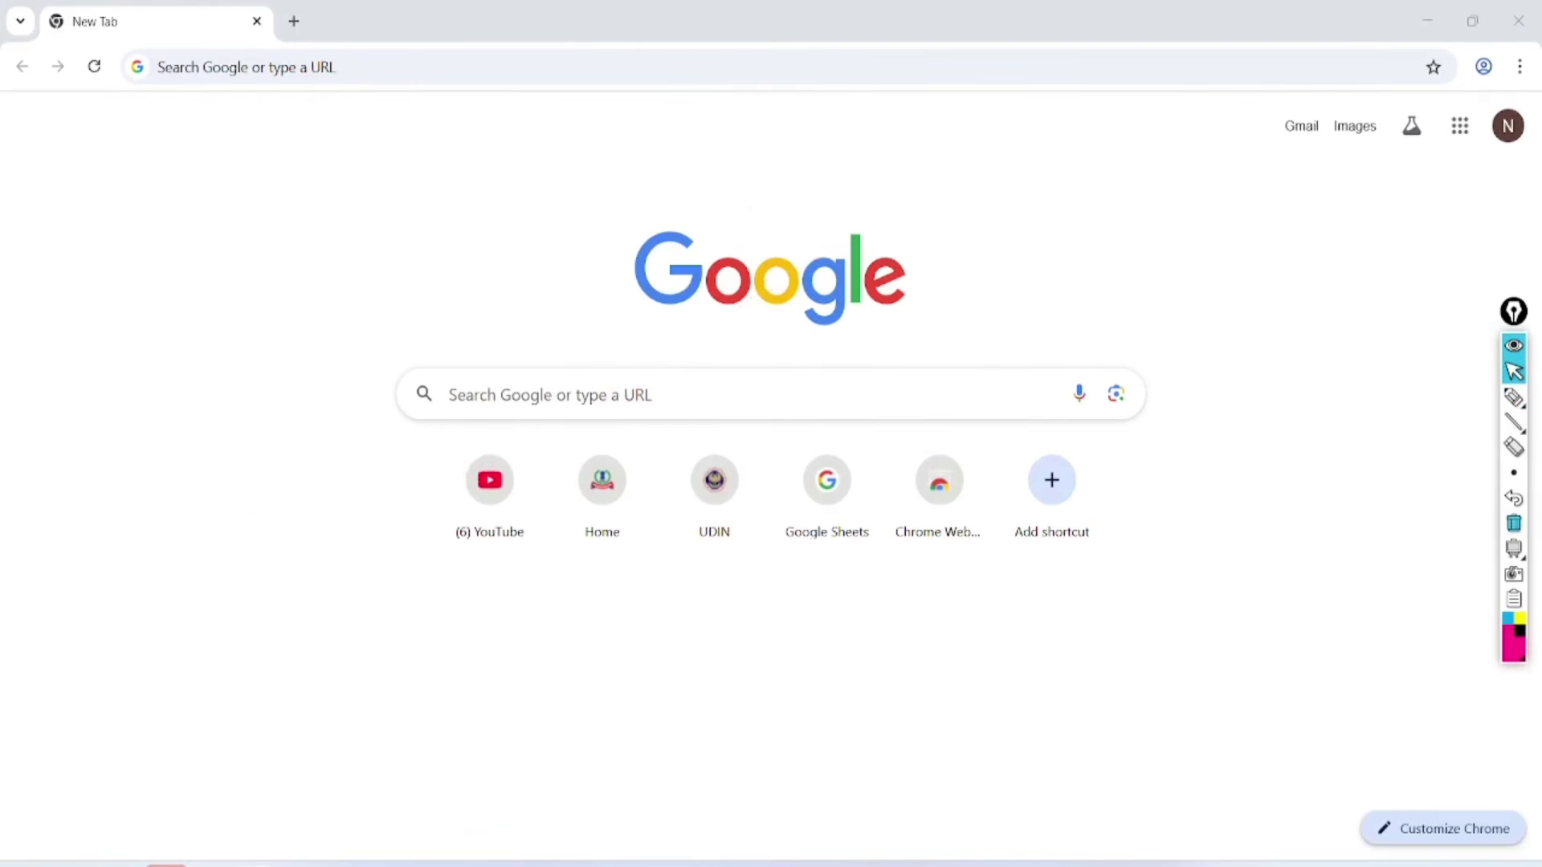
left_click(602, 486)
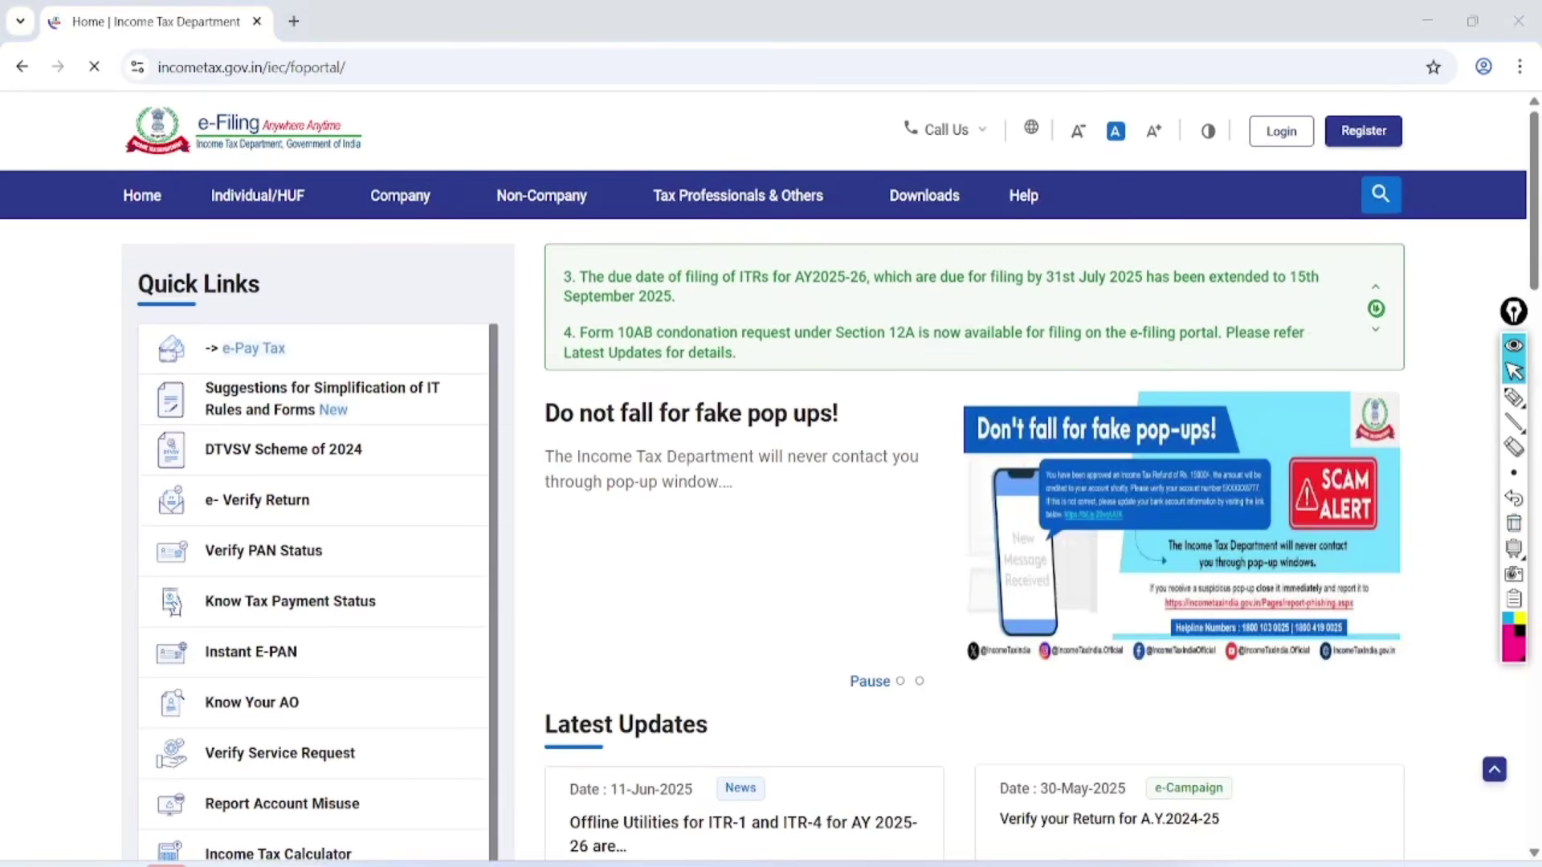
Highlight the Register and Login options for viewers, then clear the marks.
left_click(1514, 397)
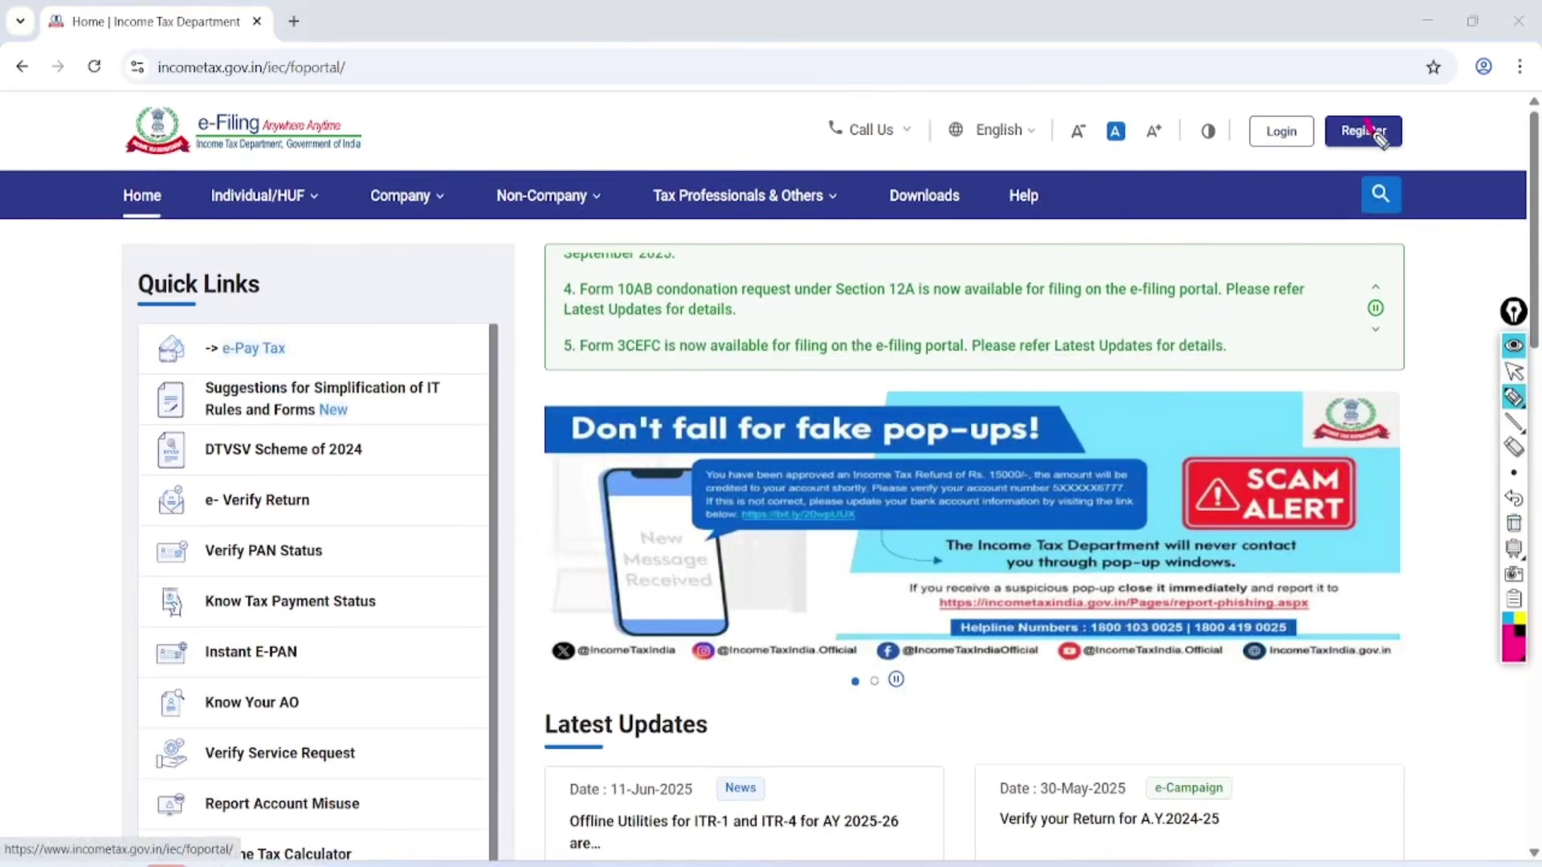
left_click_drag(1365, 127, 1494, 94)
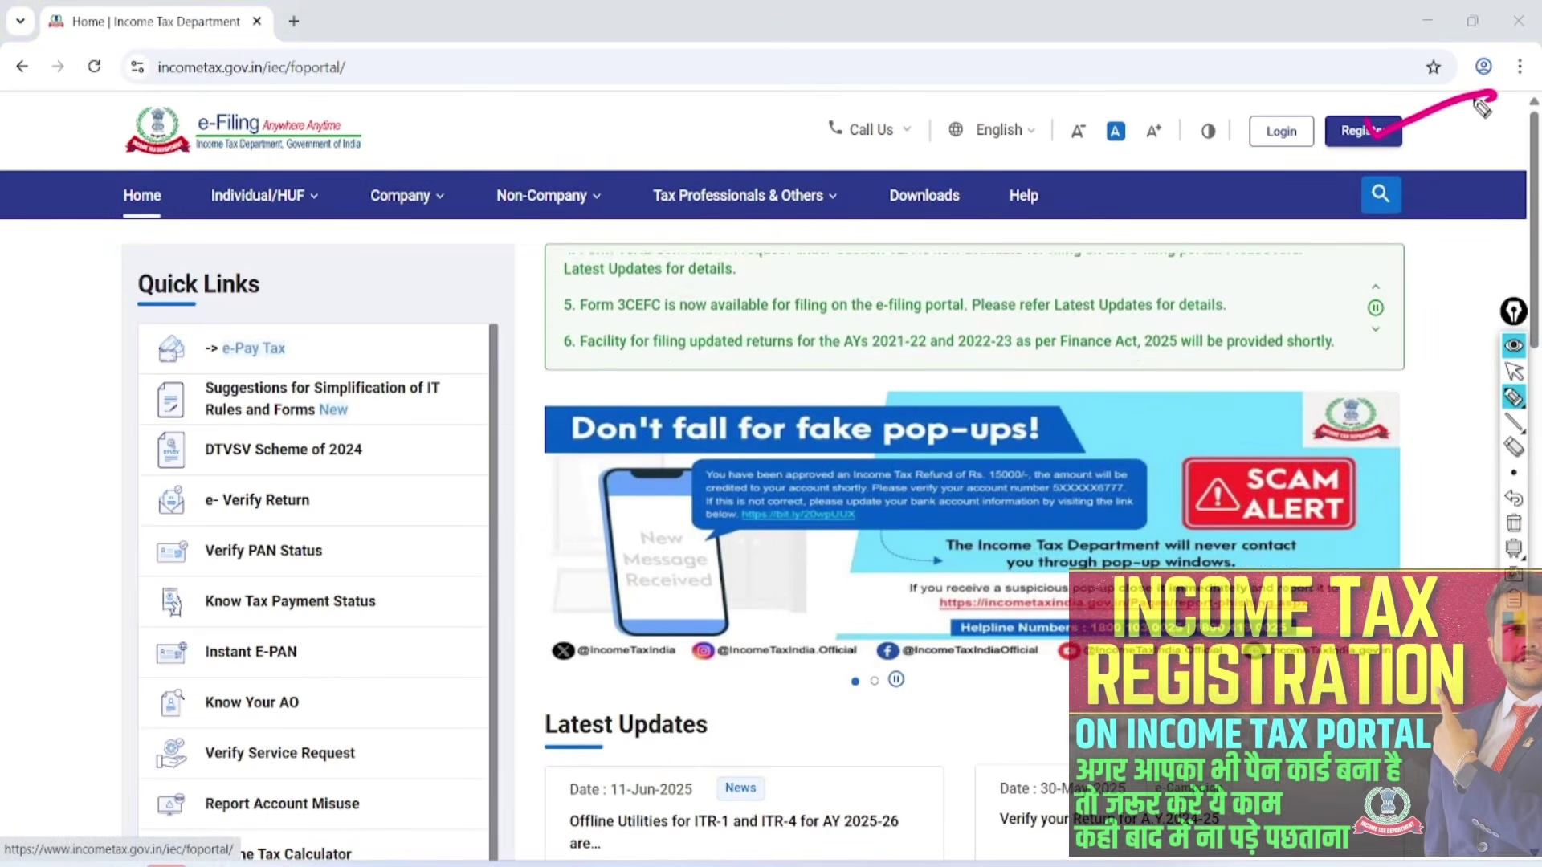
mouse_move(1317, 77)
left_mouse_down()
mouse_move(1241, 144)
mouse_move(1284, 96)
left_mouse_up()
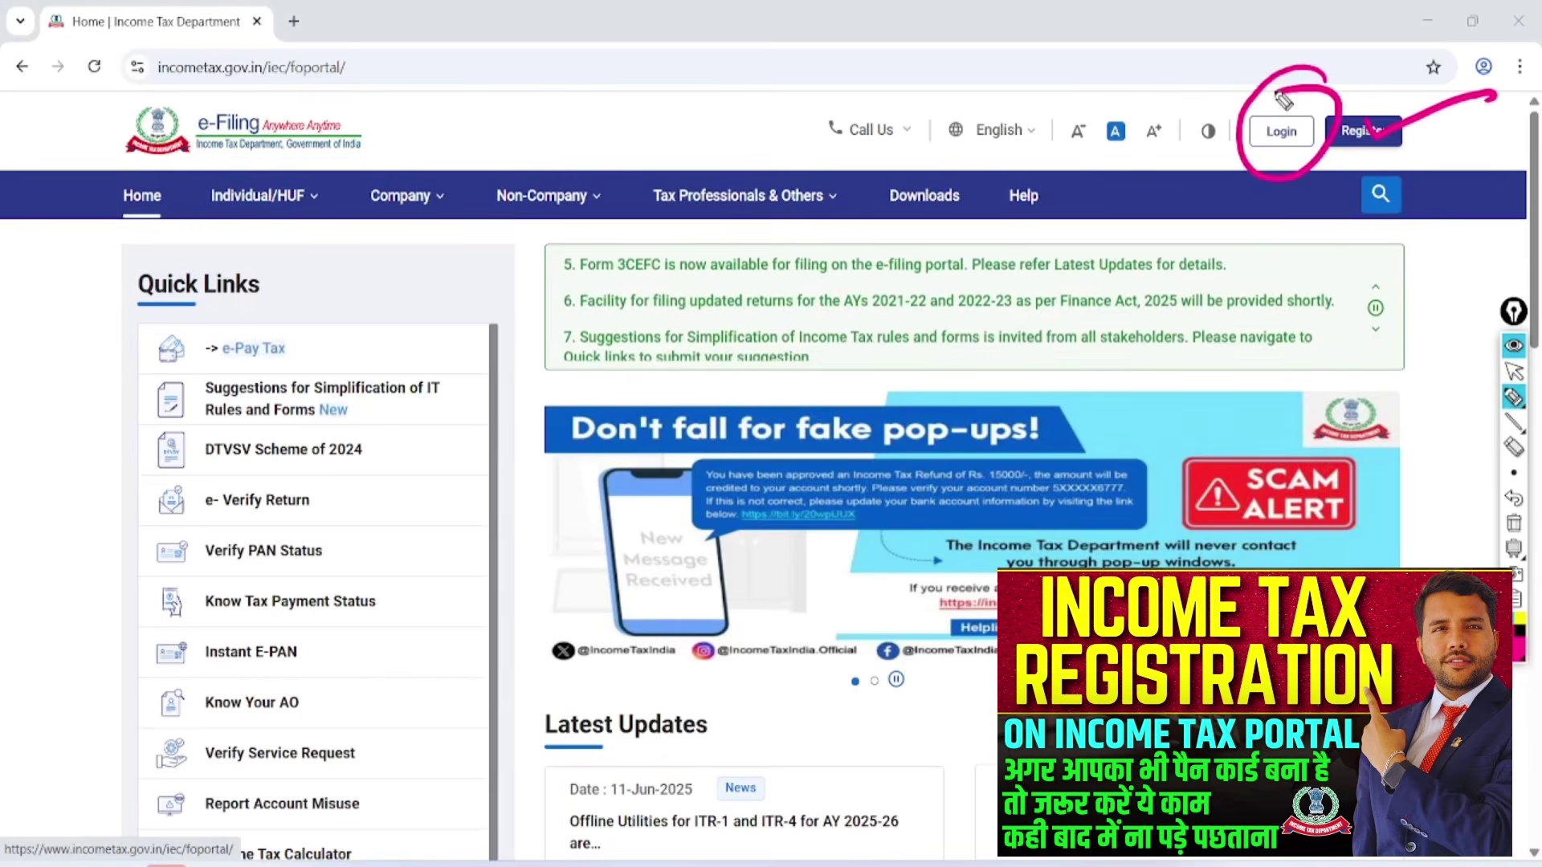
left_click(1514, 523)
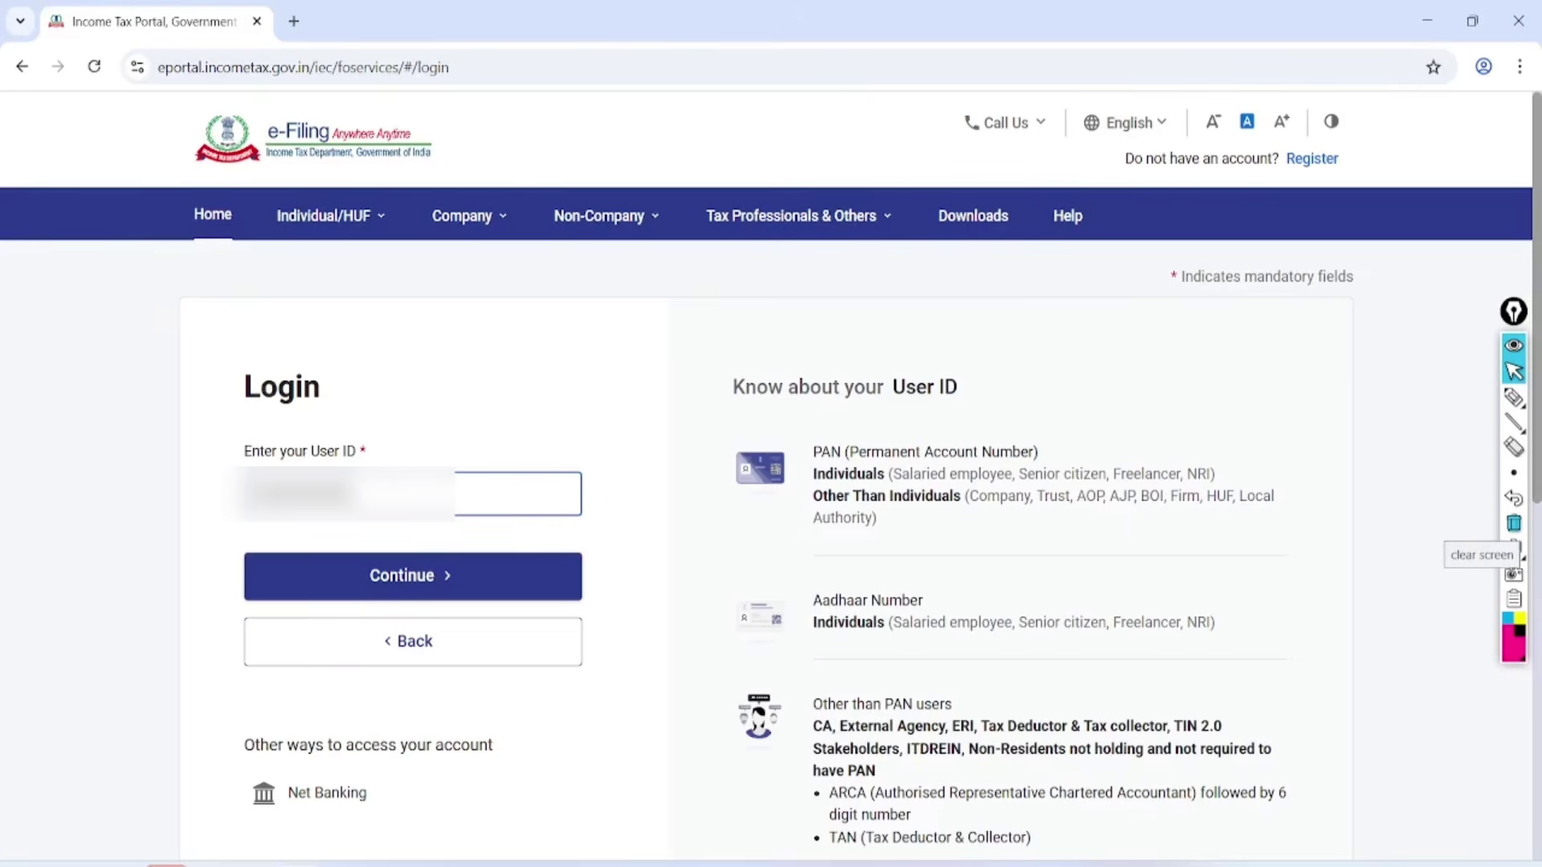
Continue past the user ID, confirm the secure access message, and sign in with the password.
left_click(413, 576)
left_click(255, 584)
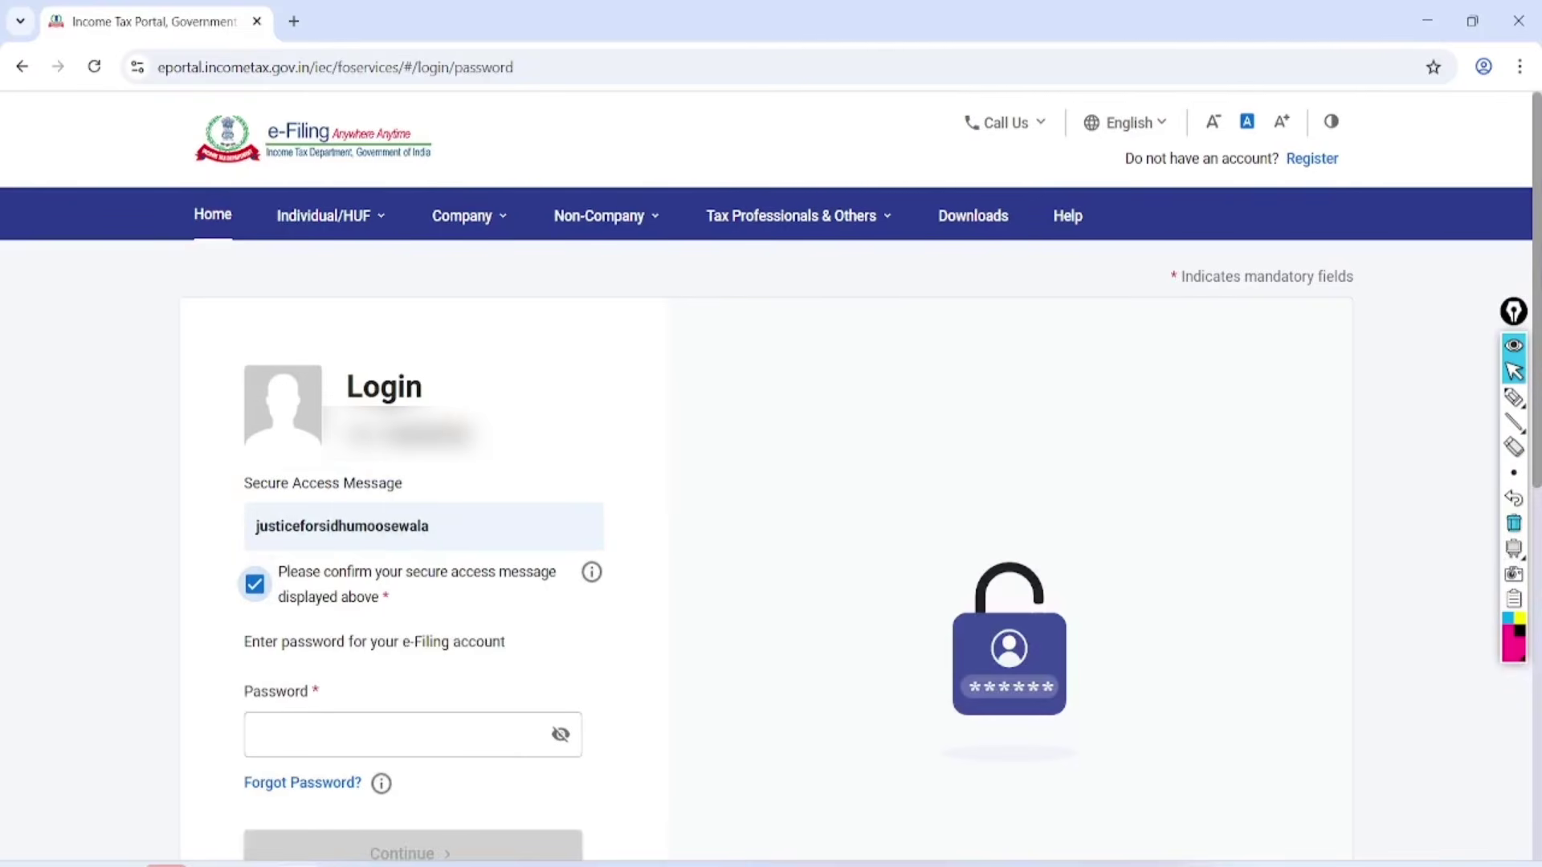
key("Tab")
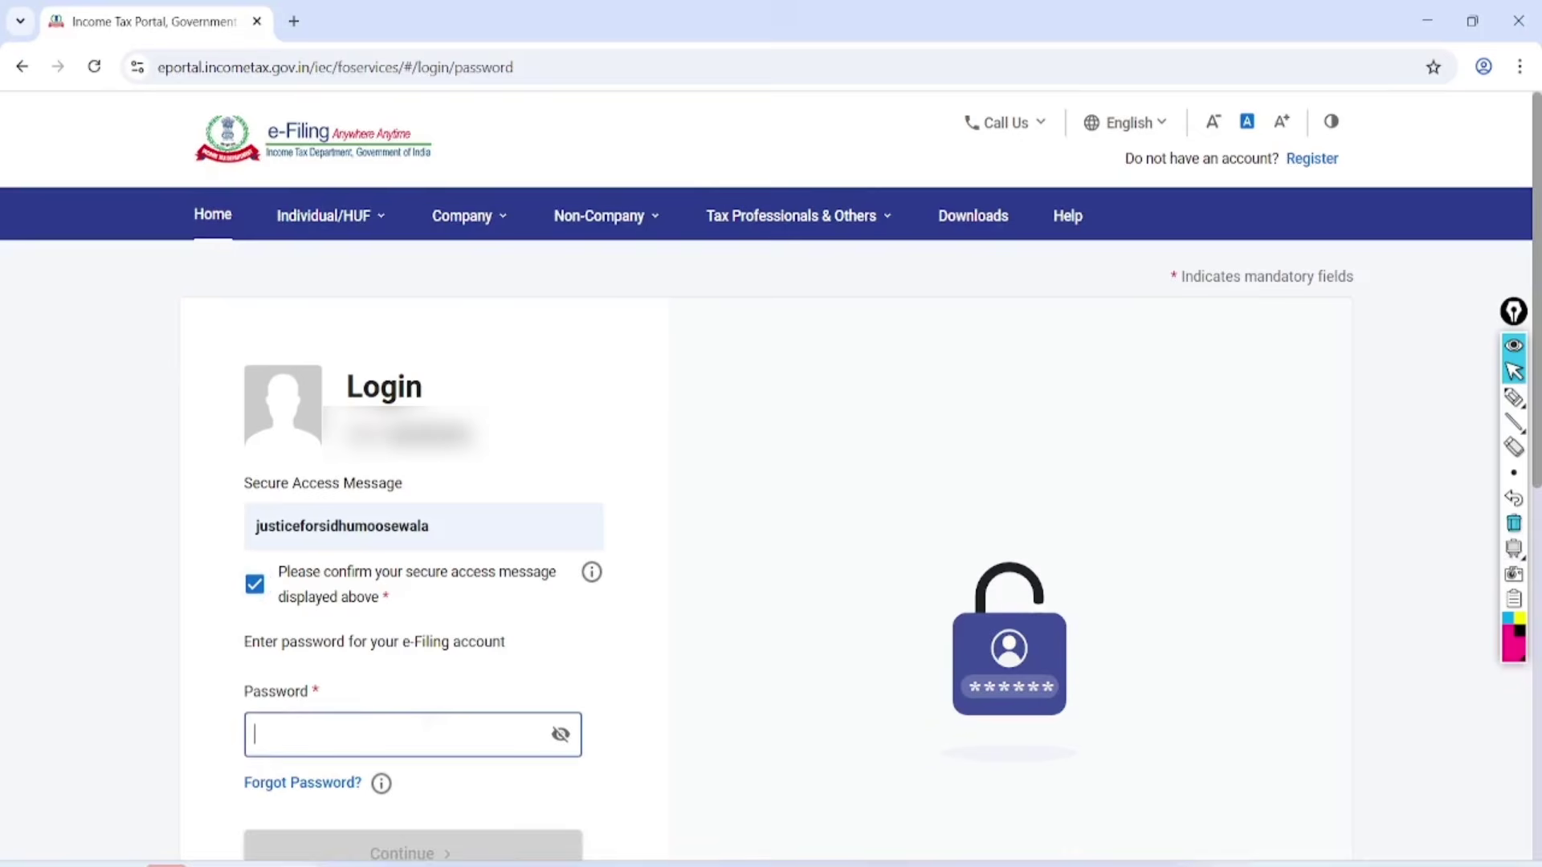
type("a")
key("BackSpace")
type("a")
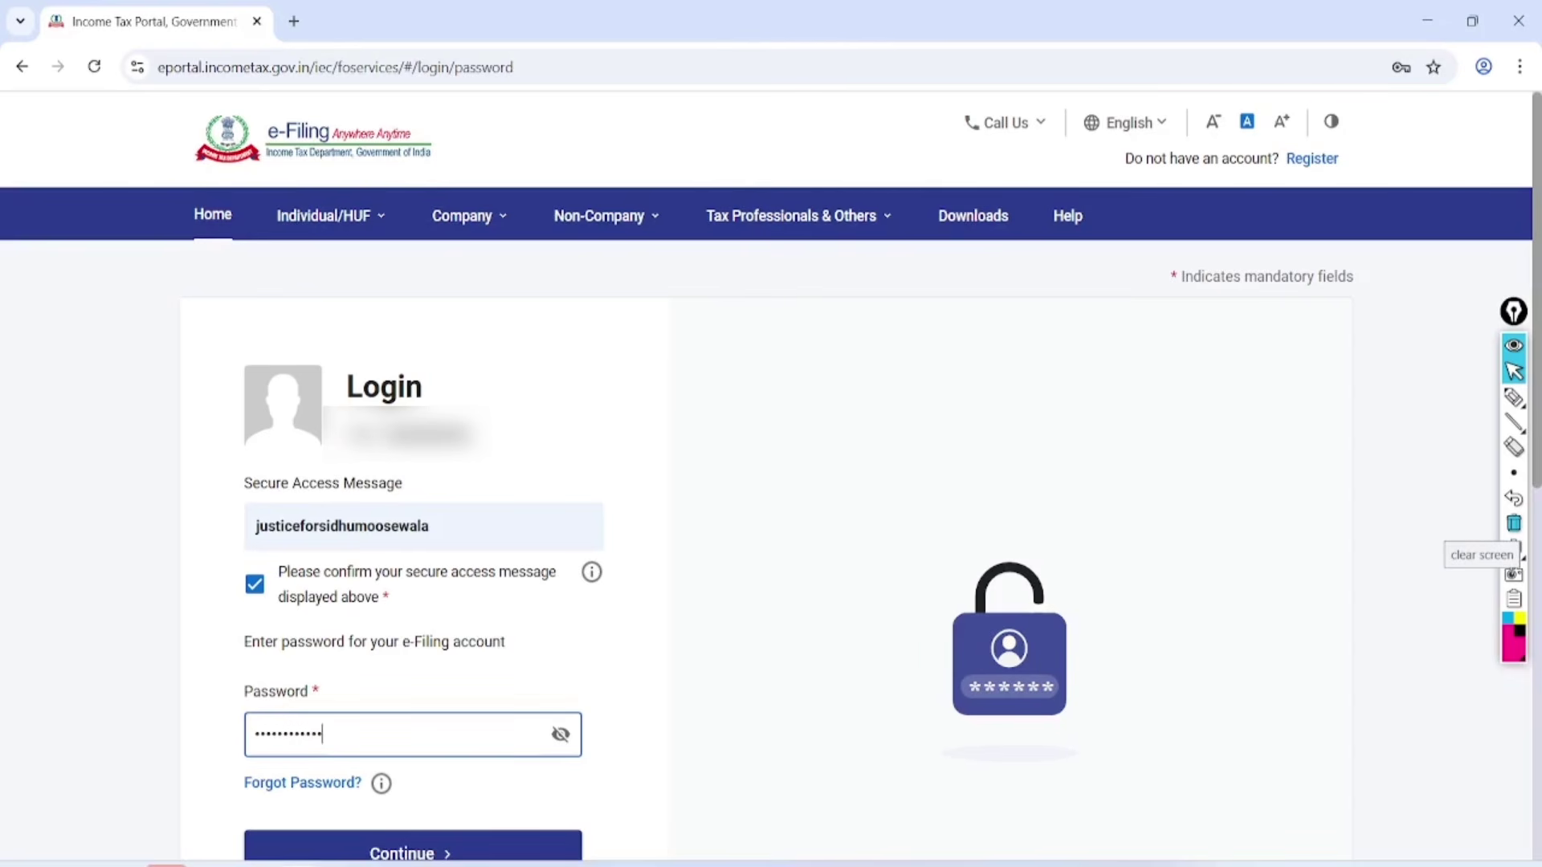
key("Return")
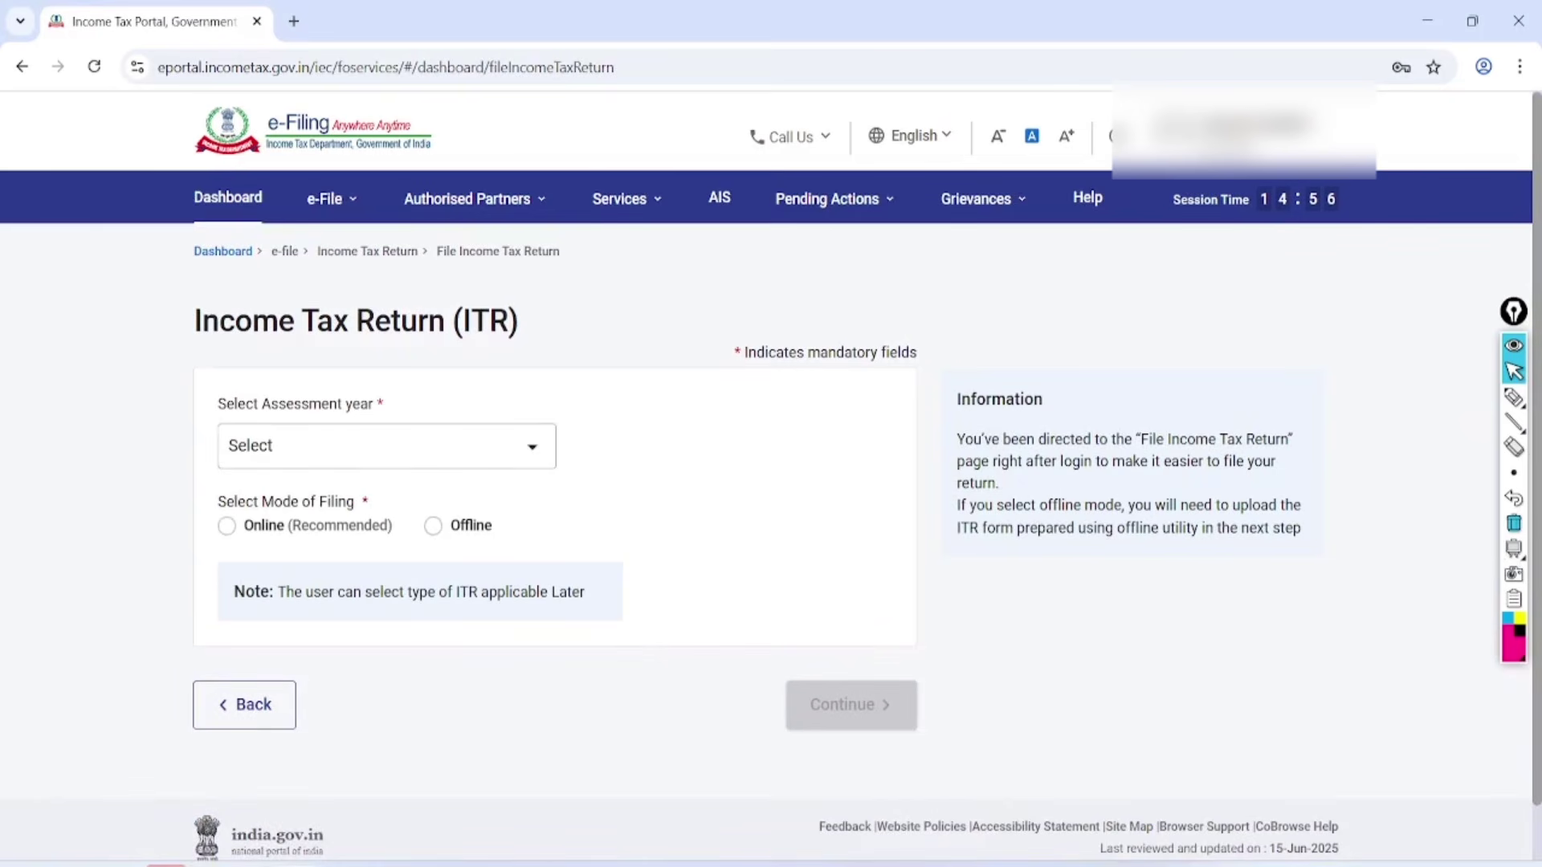
Circle the AIS section for viewers, then erase the mark.
left_click(1514, 398)
left_click_drag(705, 155, 735, 157)
left_click(1513, 523)
left_click(1514, 371)
Proceed from AIS to the Compliance Portal and mark the F.Y. 2024-25 year and TIS card.
left_click(719, 197)
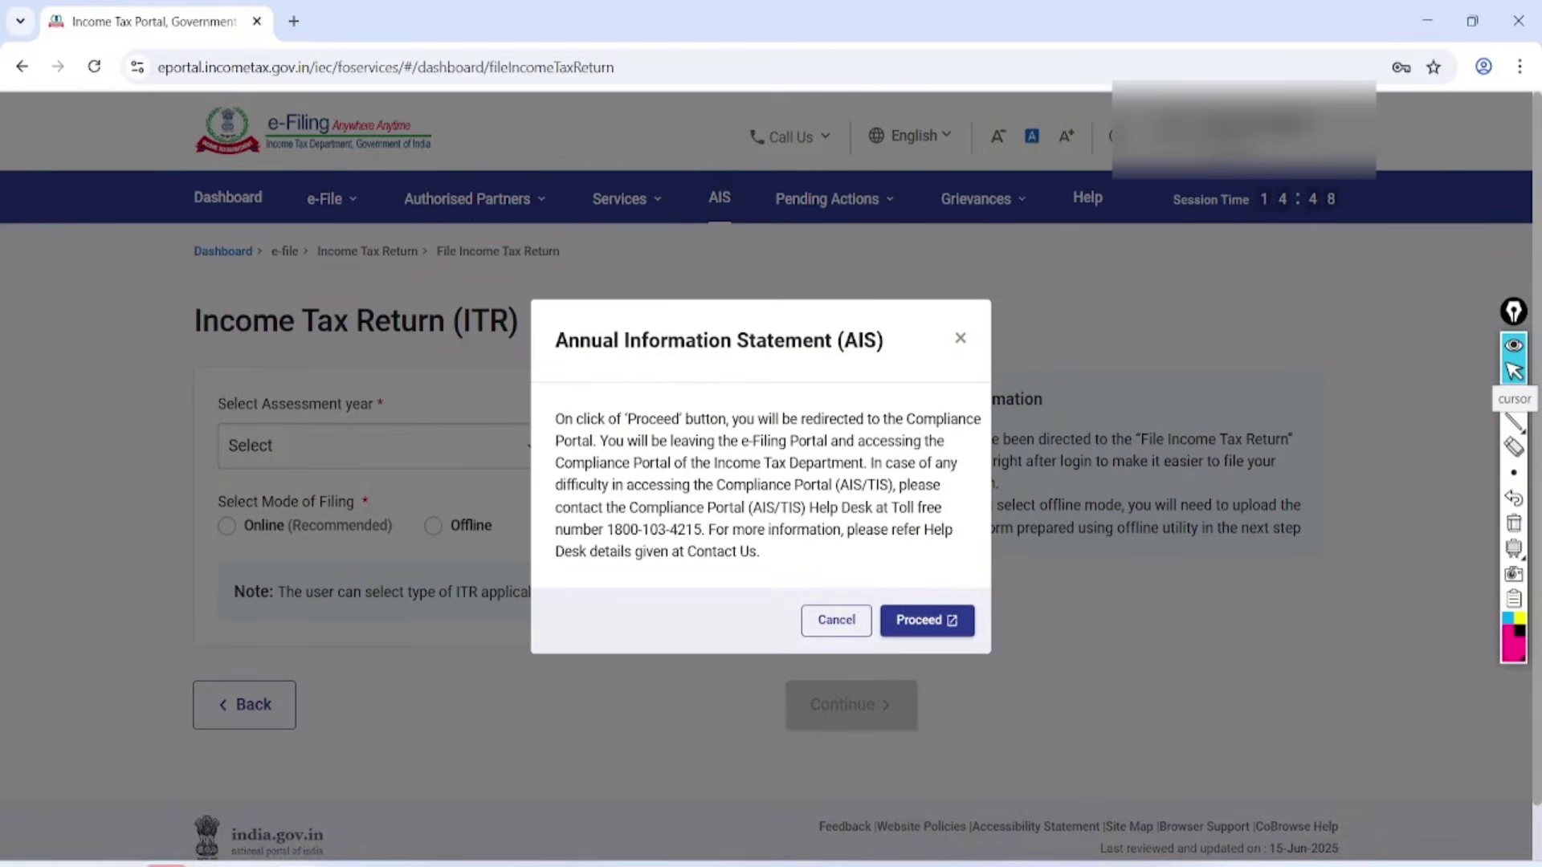
left_click(927, 620)
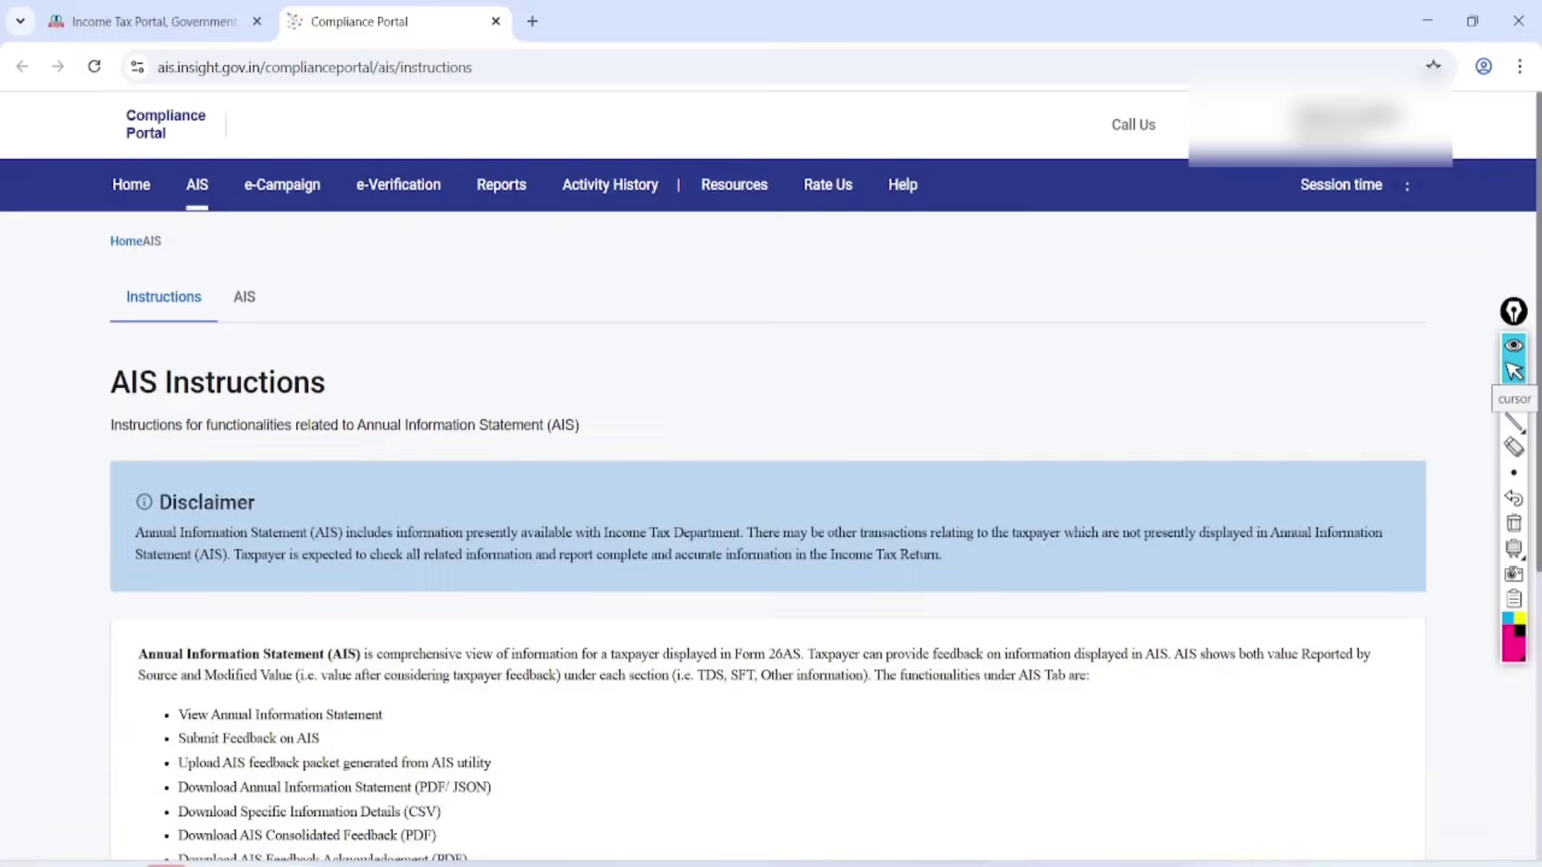
left_click(259, 309)
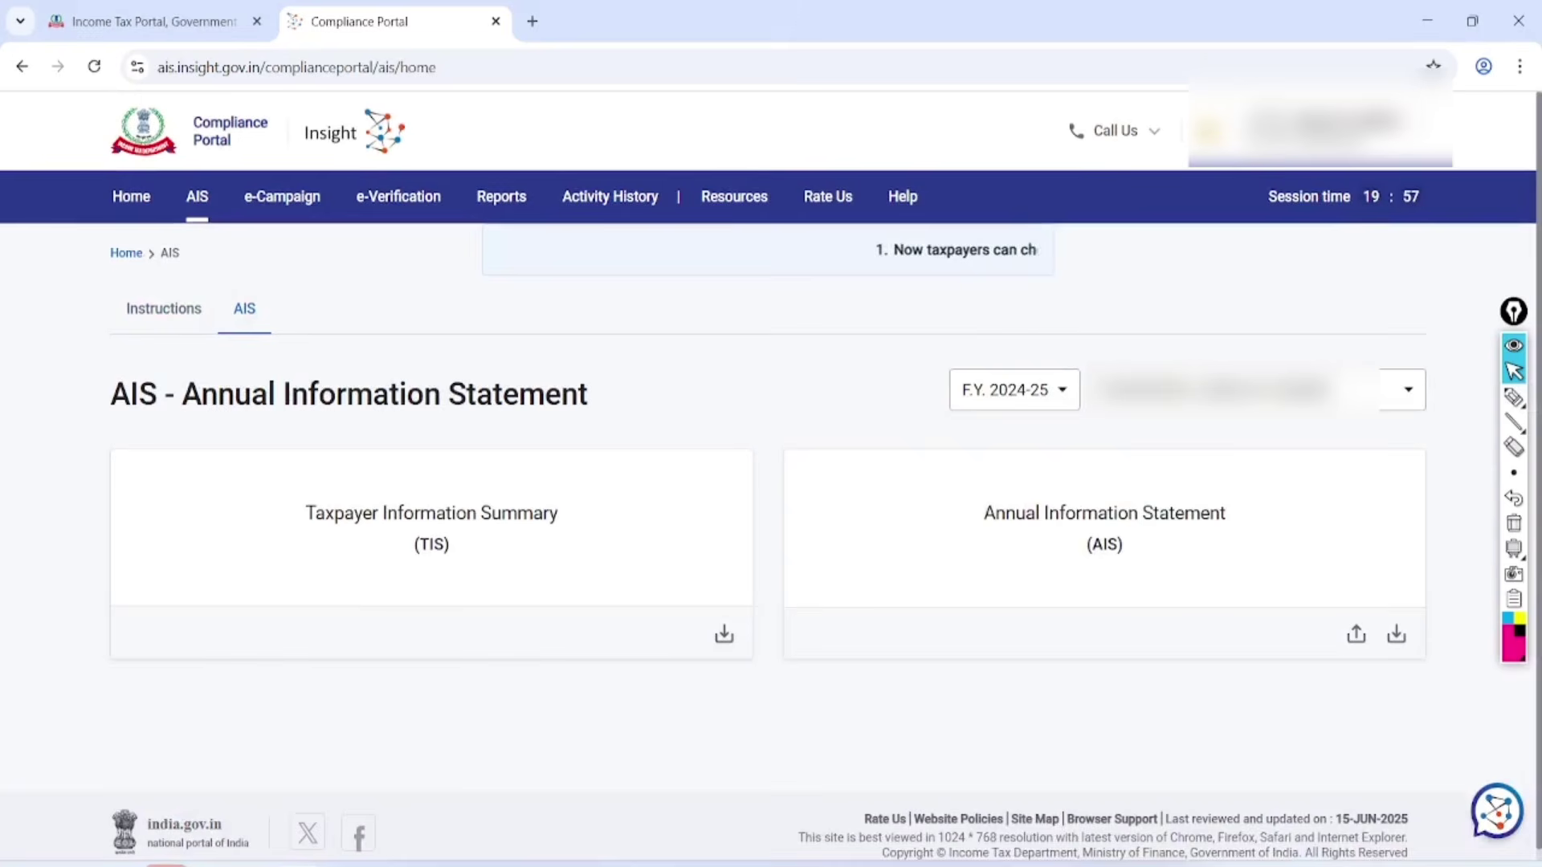
left_click(1513, 397)
mouse_move(996, 318)
left_mouse_down()
mouse_move(1087, 321)
mouse_move(913, 344)
mouse_move(1088, 315)
left_mouse_up()
mouse_move(545, 454)
left_mouse_down()
mouse_move(273, 540)
mouse_move(401, 469)
left_mouse_up()
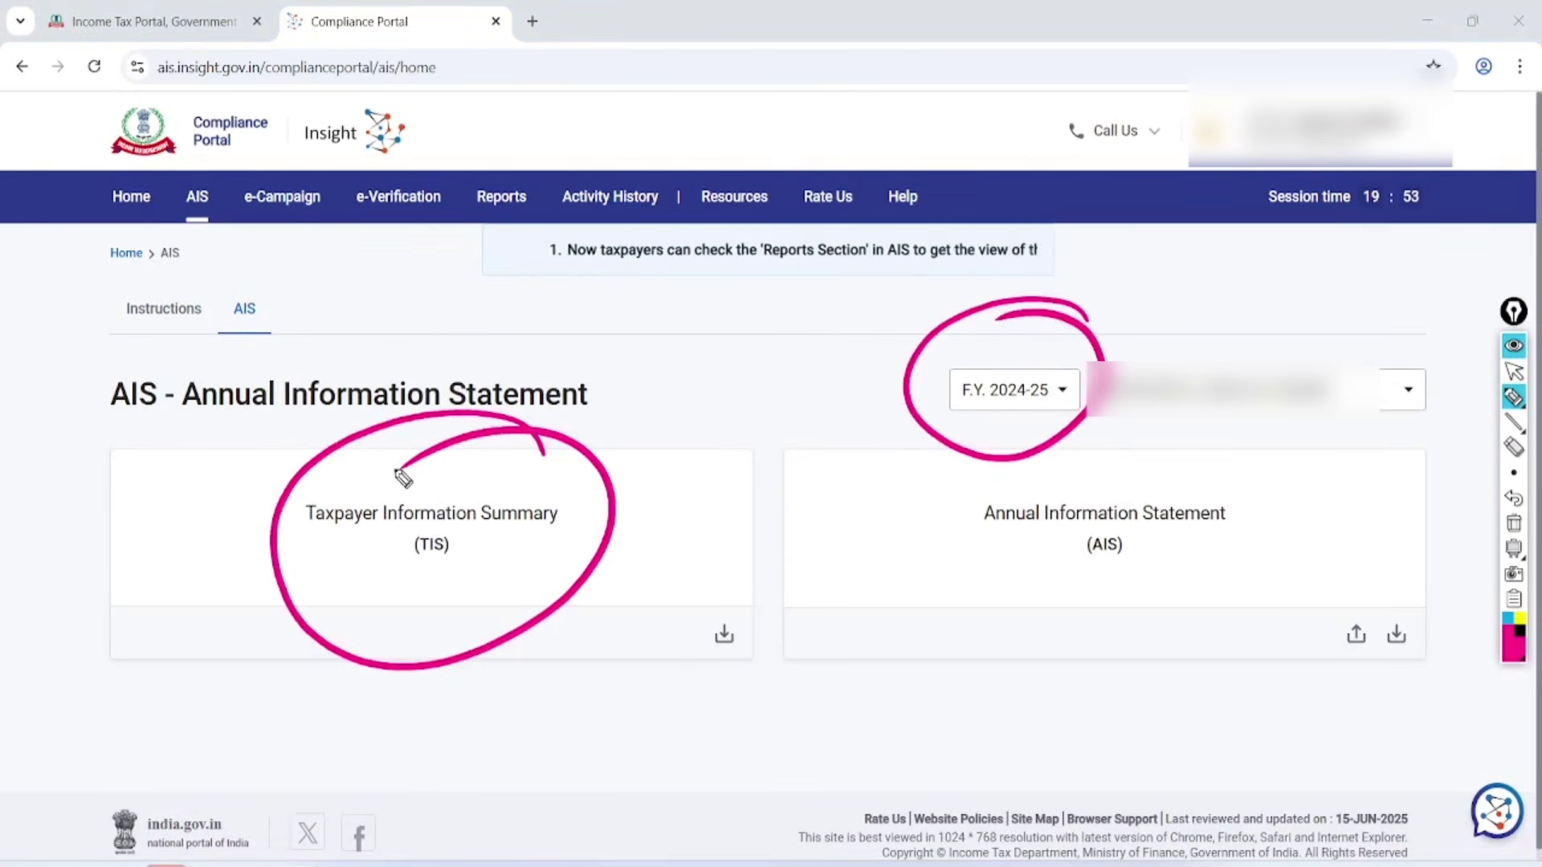
left_click(1514, 371)
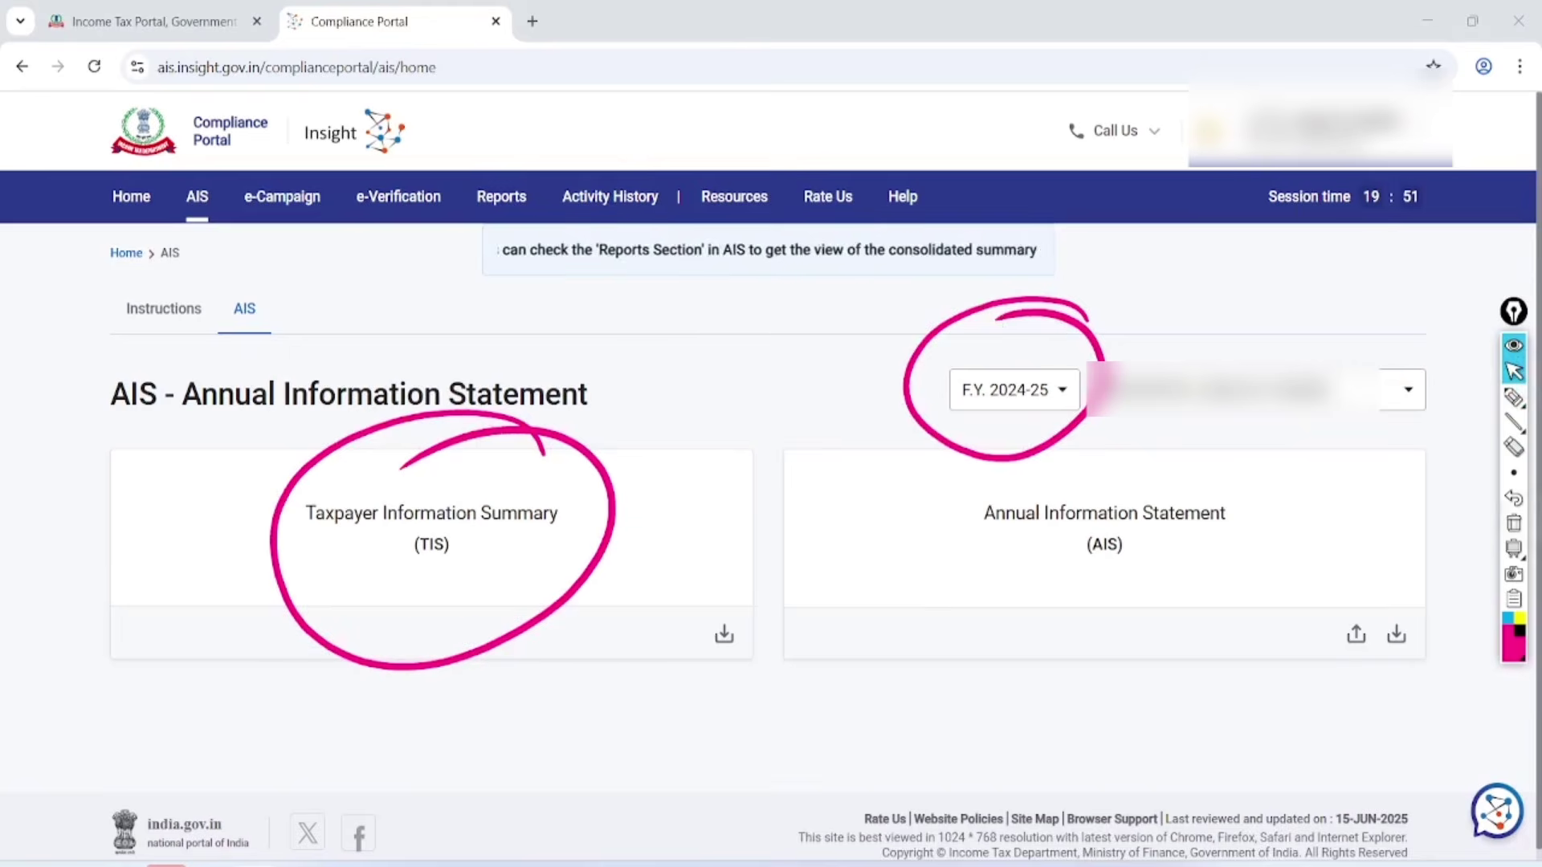
left_click(1514, 523)
Open the Taxpayer Information Summary, mark the savings interest and mutual fund entries, then return to e-Filing.
left_click(462, 540)
scroll(769, 482, "down", 3)
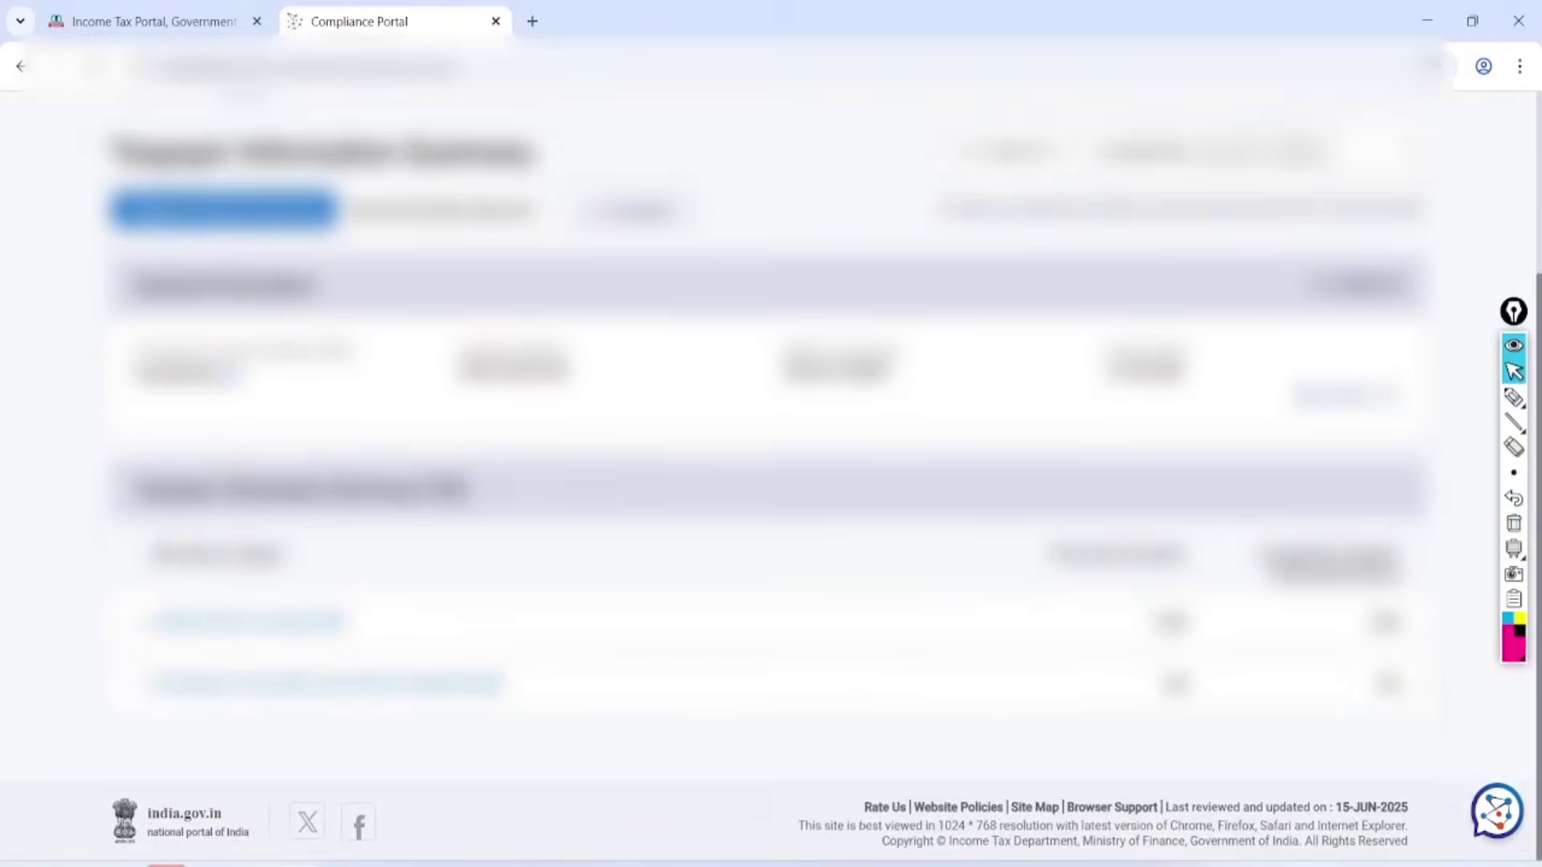
left_click(1514, 397)
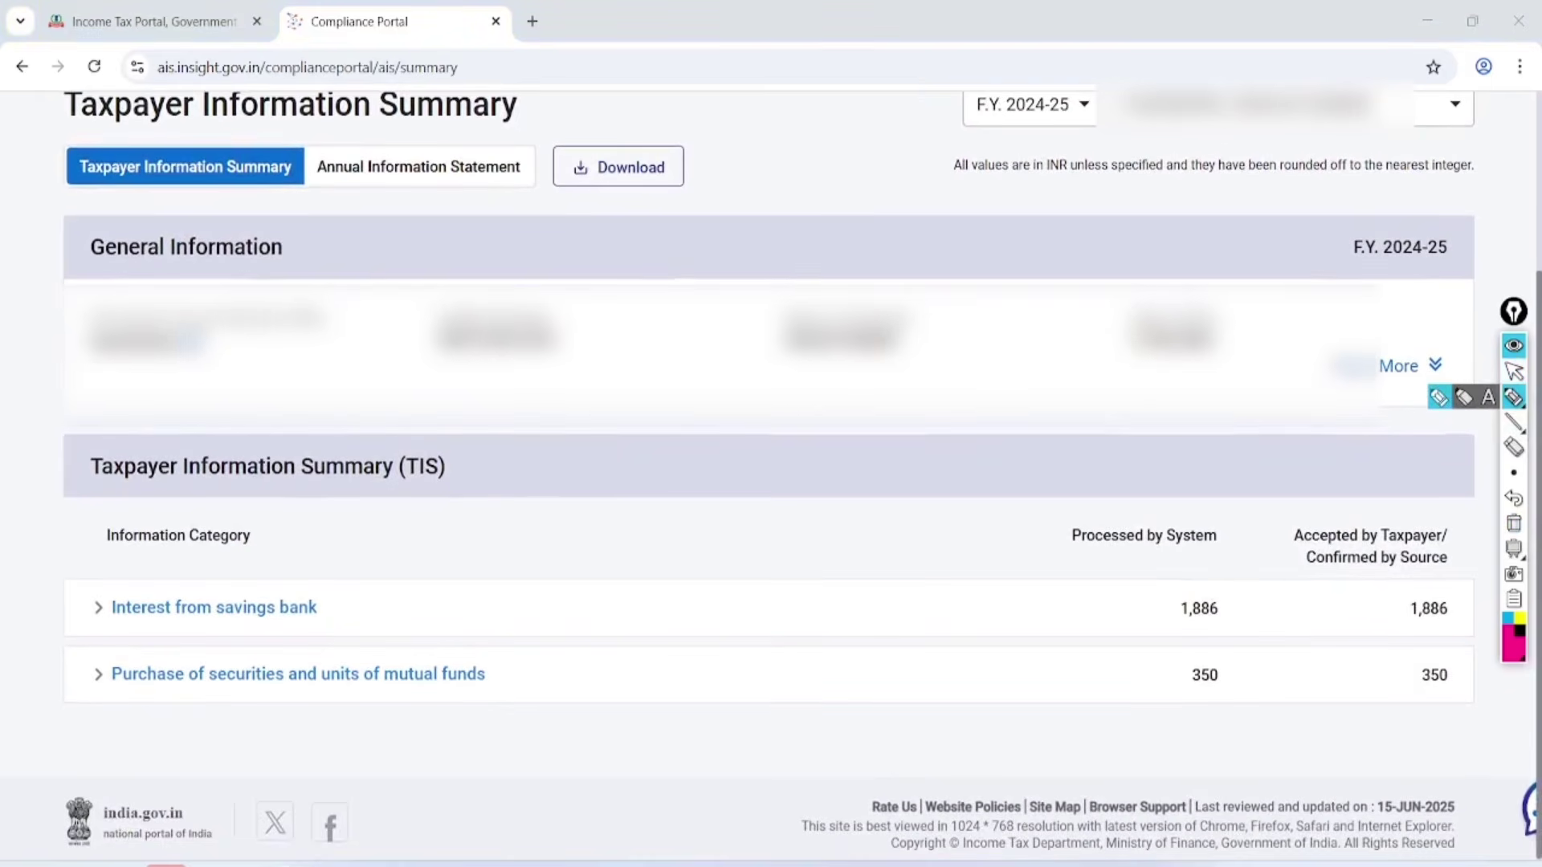
left_click_drag(324, 589, 523, 529)
left_click_drag(491, 655, 689, 585)
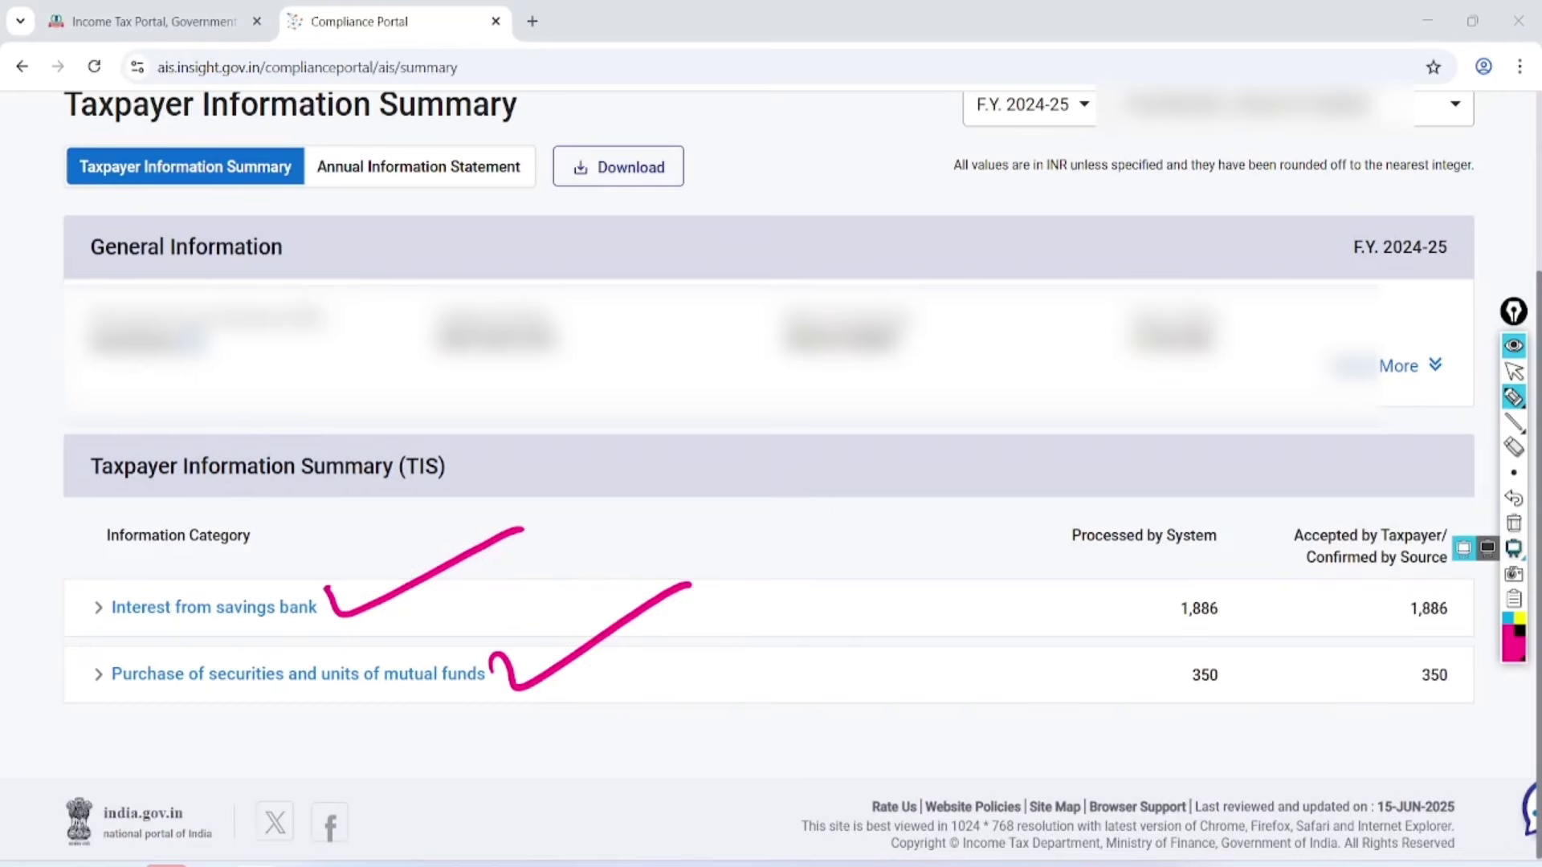
left_click(1513, 522)
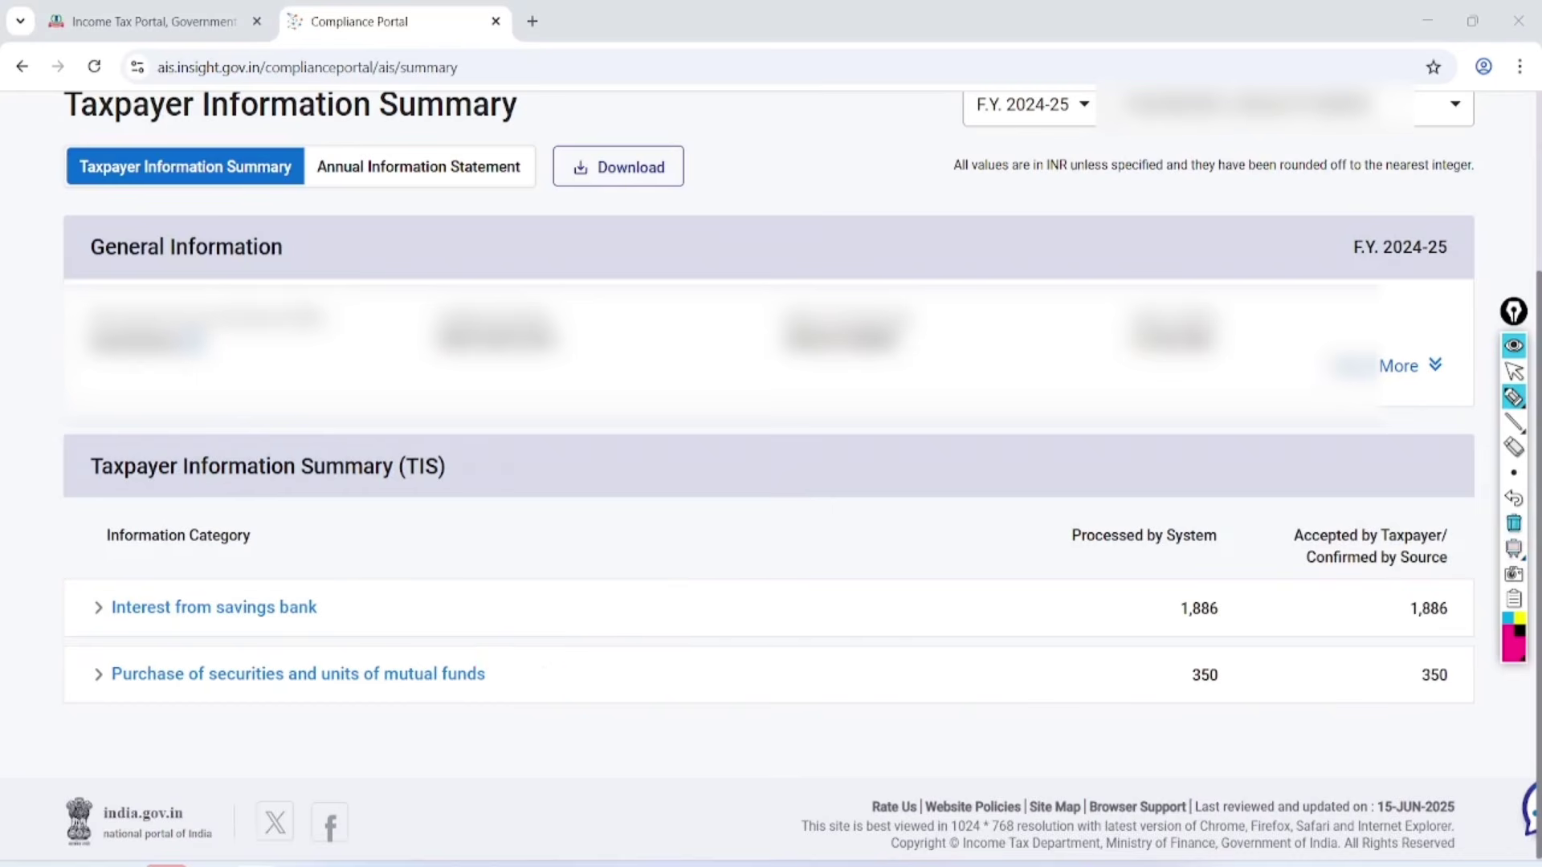
left_click(1514, 372)
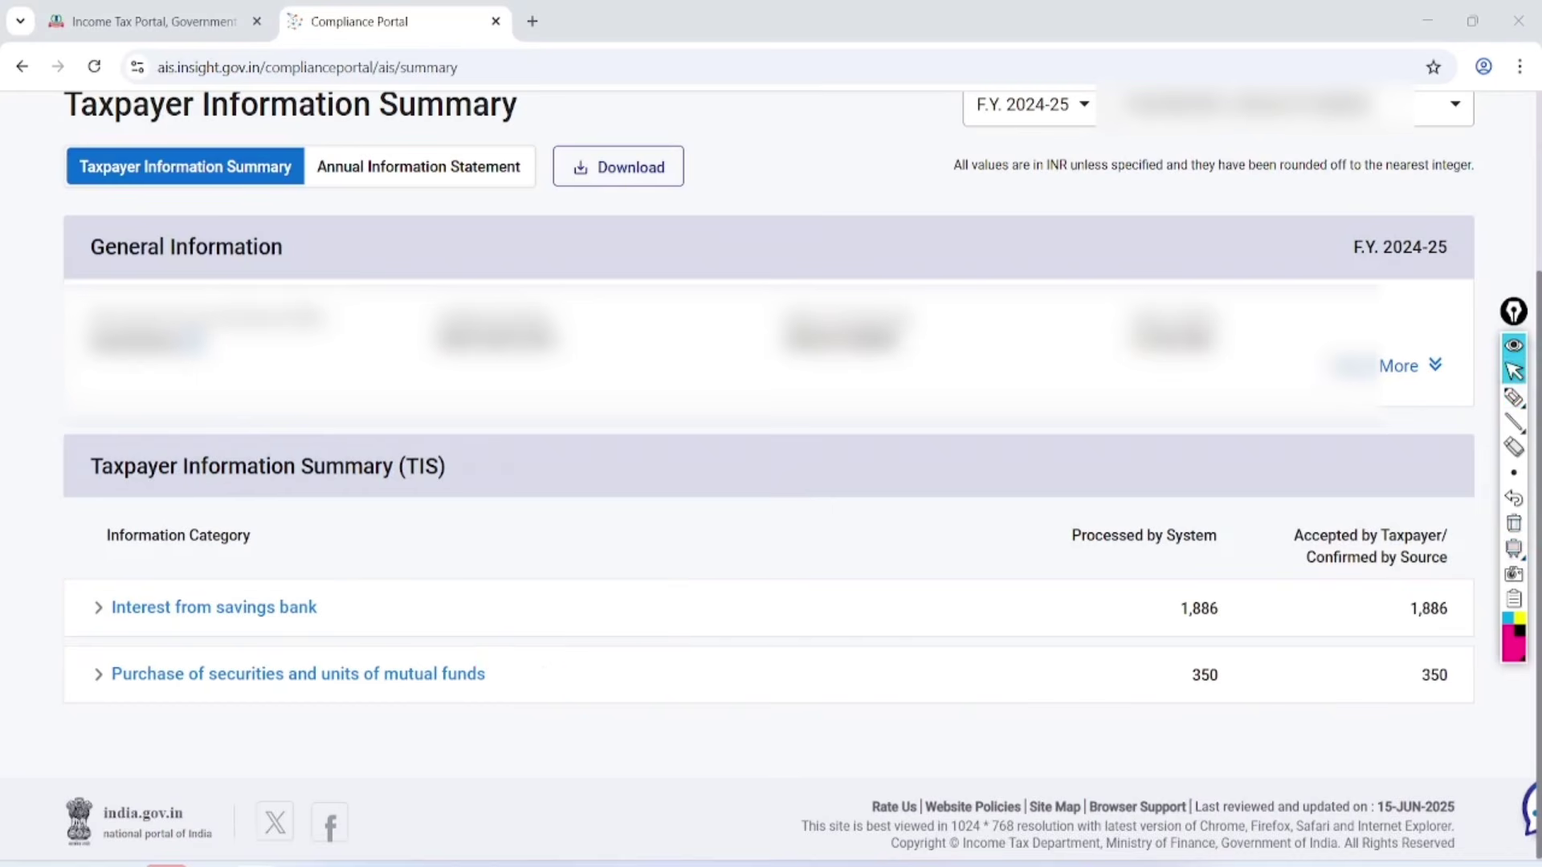
left_click(154, 22)
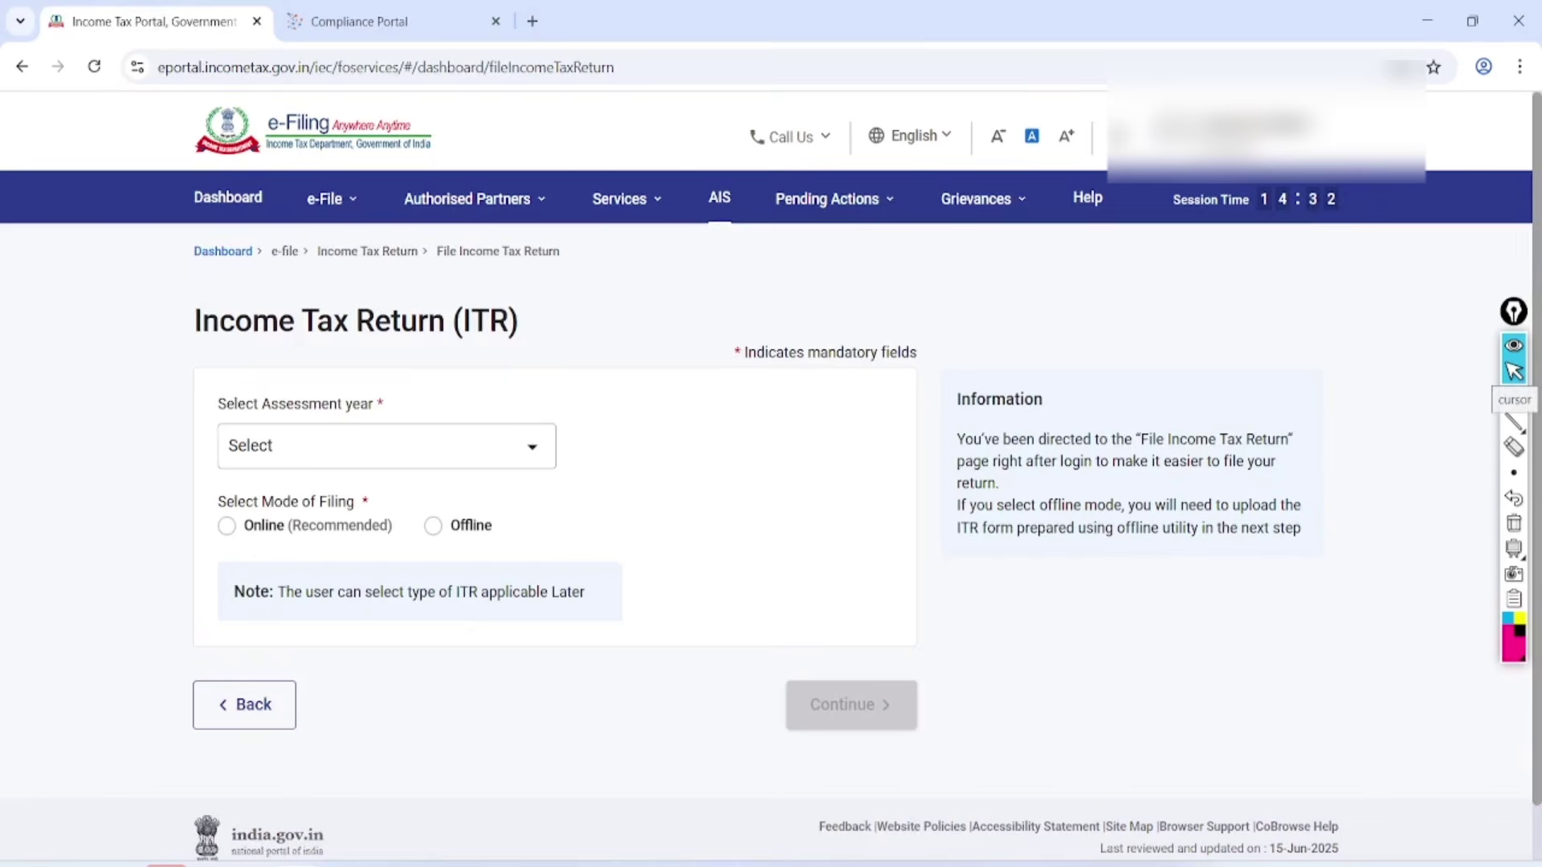
Highlight View Form 26AS under e-File > Income Tax Returns, choose it and confirm the disclaimer.
mouse_move(332, 198)
mouse_move(391, 250)
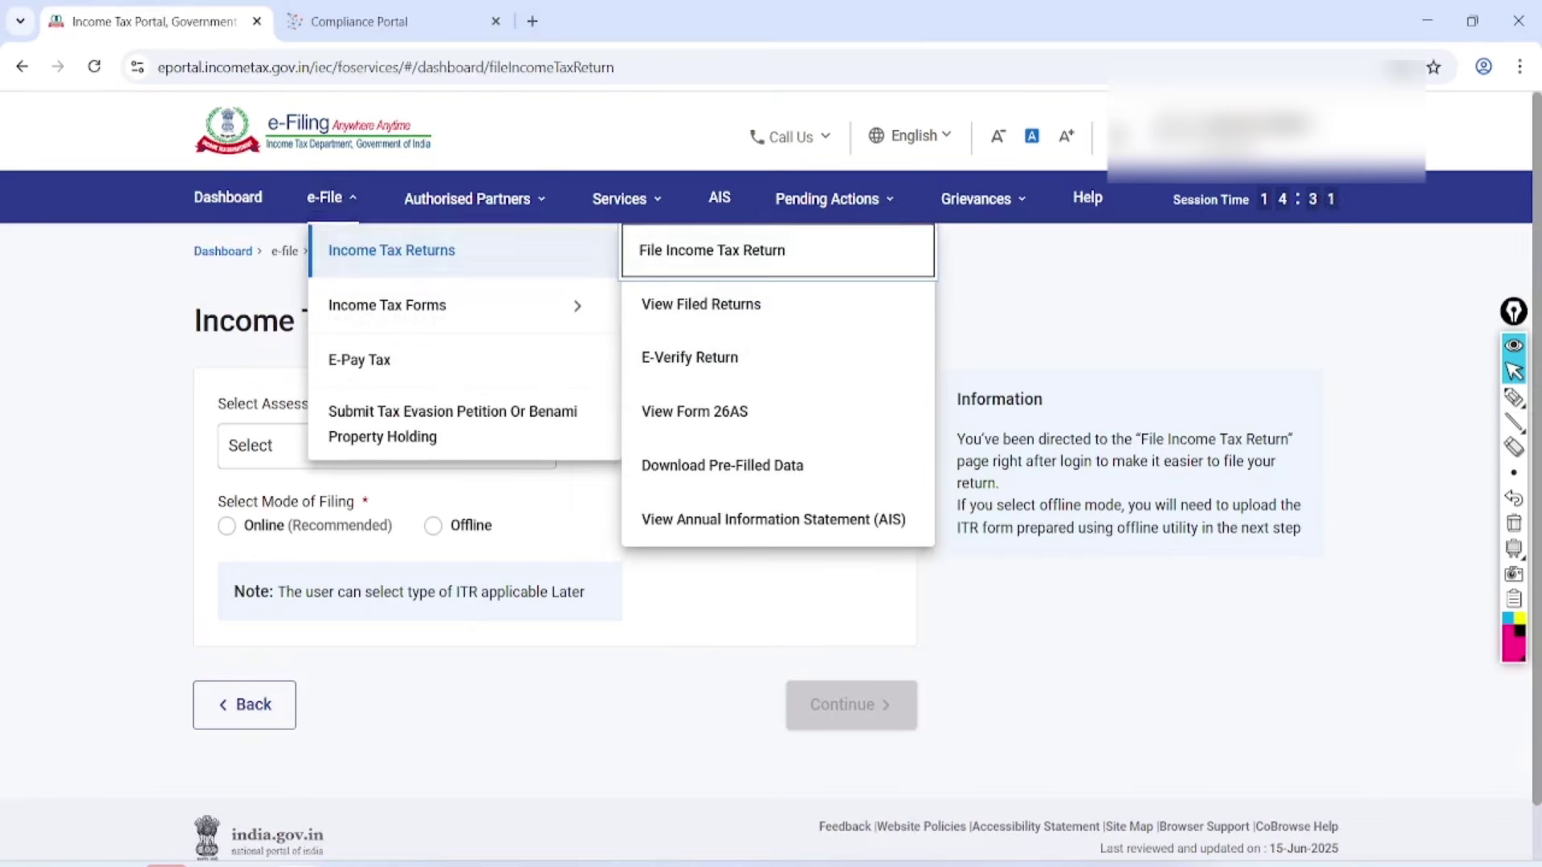
left_click(1514, 398)
mouse_move(771, 375)
left_mouse_down()
mouse_move(606, 413)
mouse_move(751, 376)
left_mouse_up()
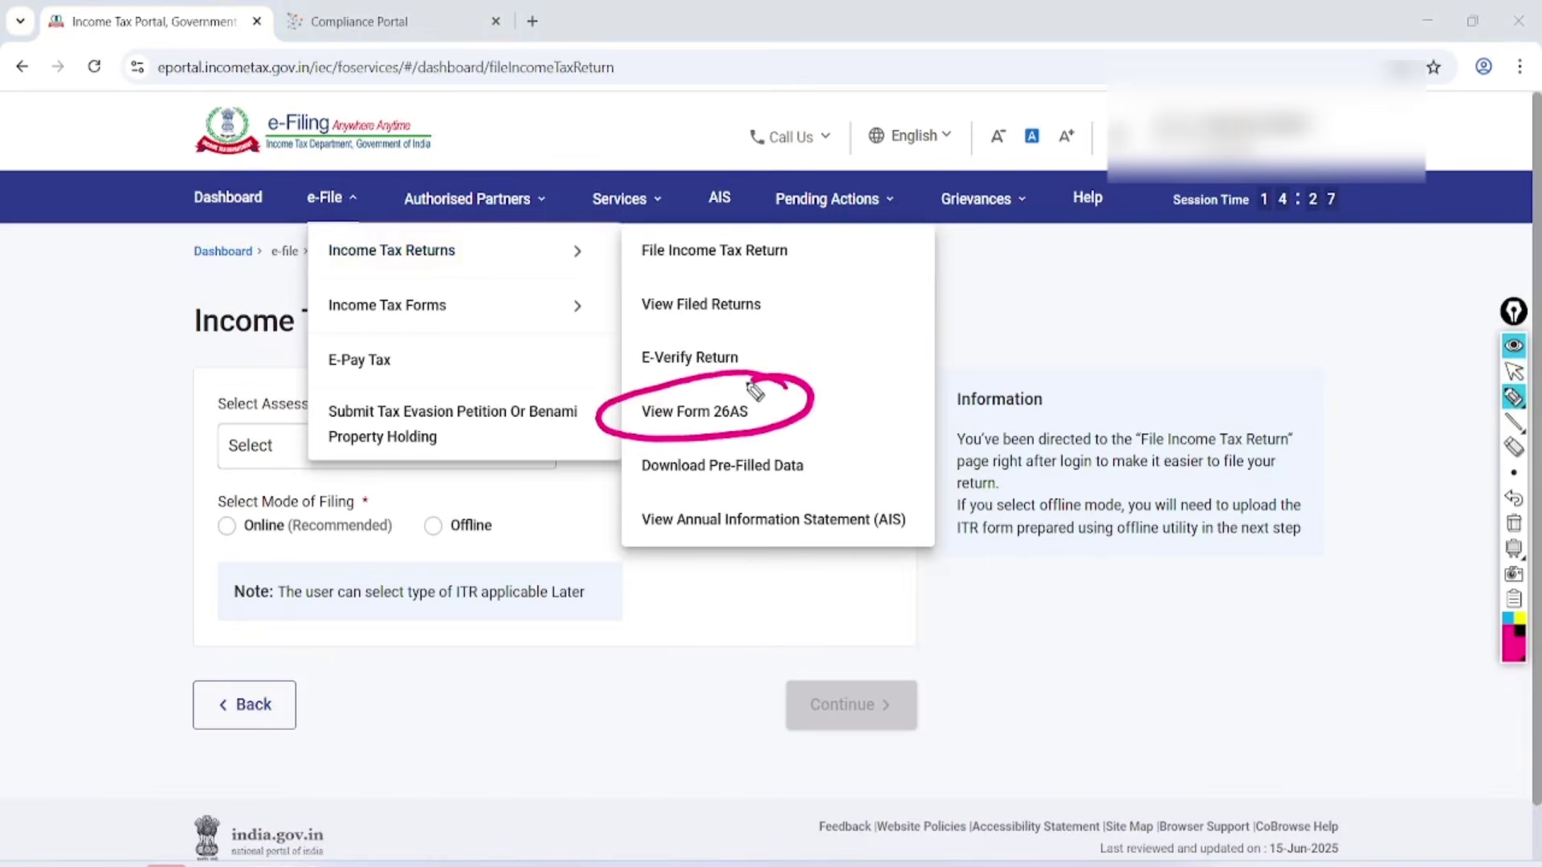
mouse_move(847, 386)
left_mouse_down()
mouse_move(851, 424)
mouse_move(1005, 359)
left_mouse_up()
left_click(1513, 373)
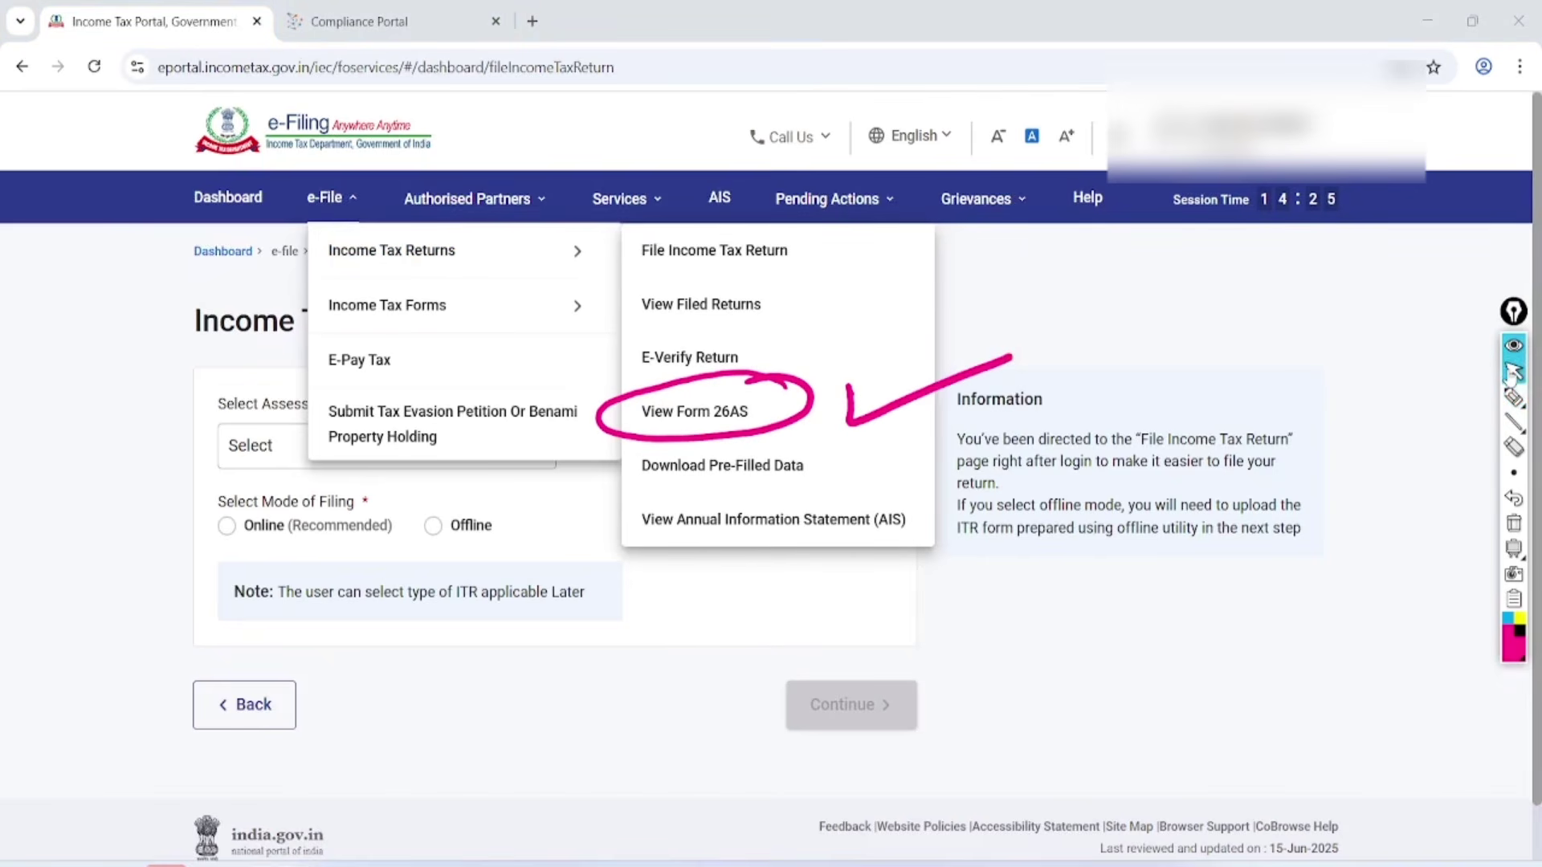
left_click(1514, 523)
left_click(695, 411)
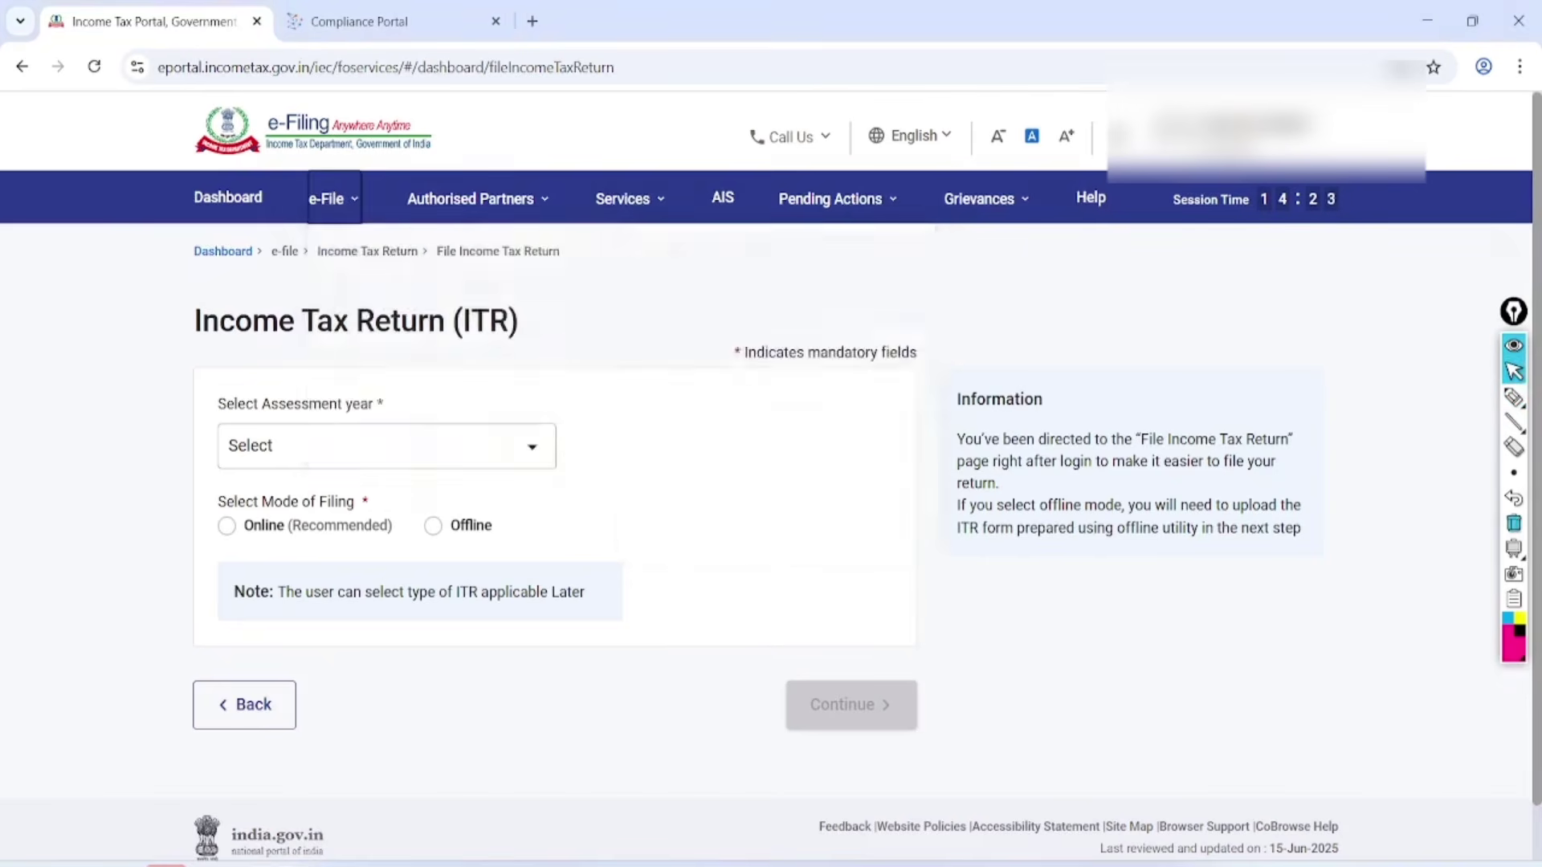
left_click(980, 665)
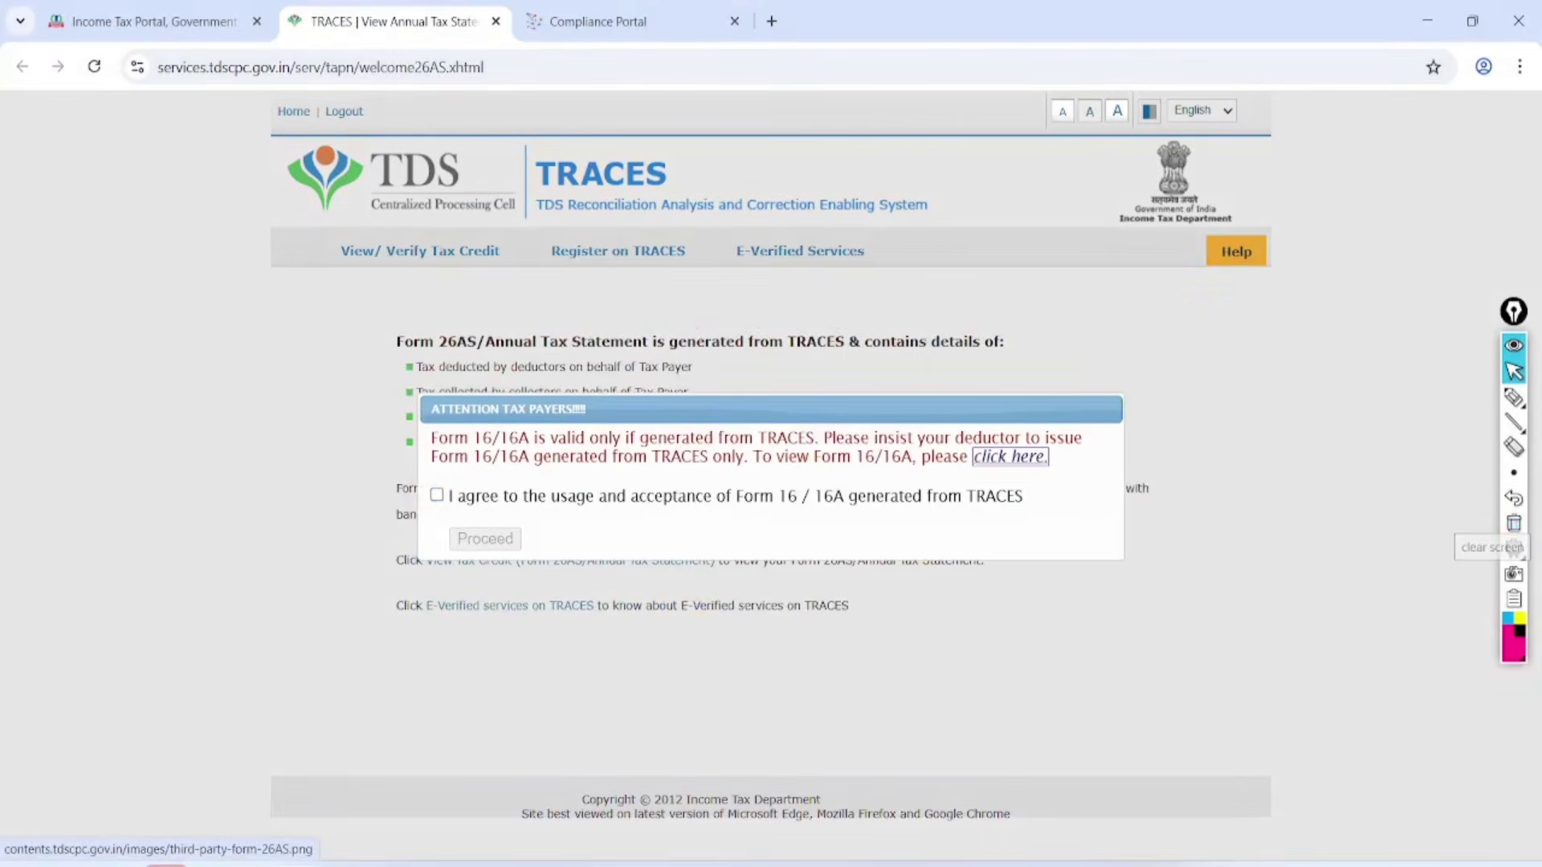
Accept the TRACES terms and view the AY 2025-26 Form 26AS tax credit statement as HTML.
left_click(437, 492)
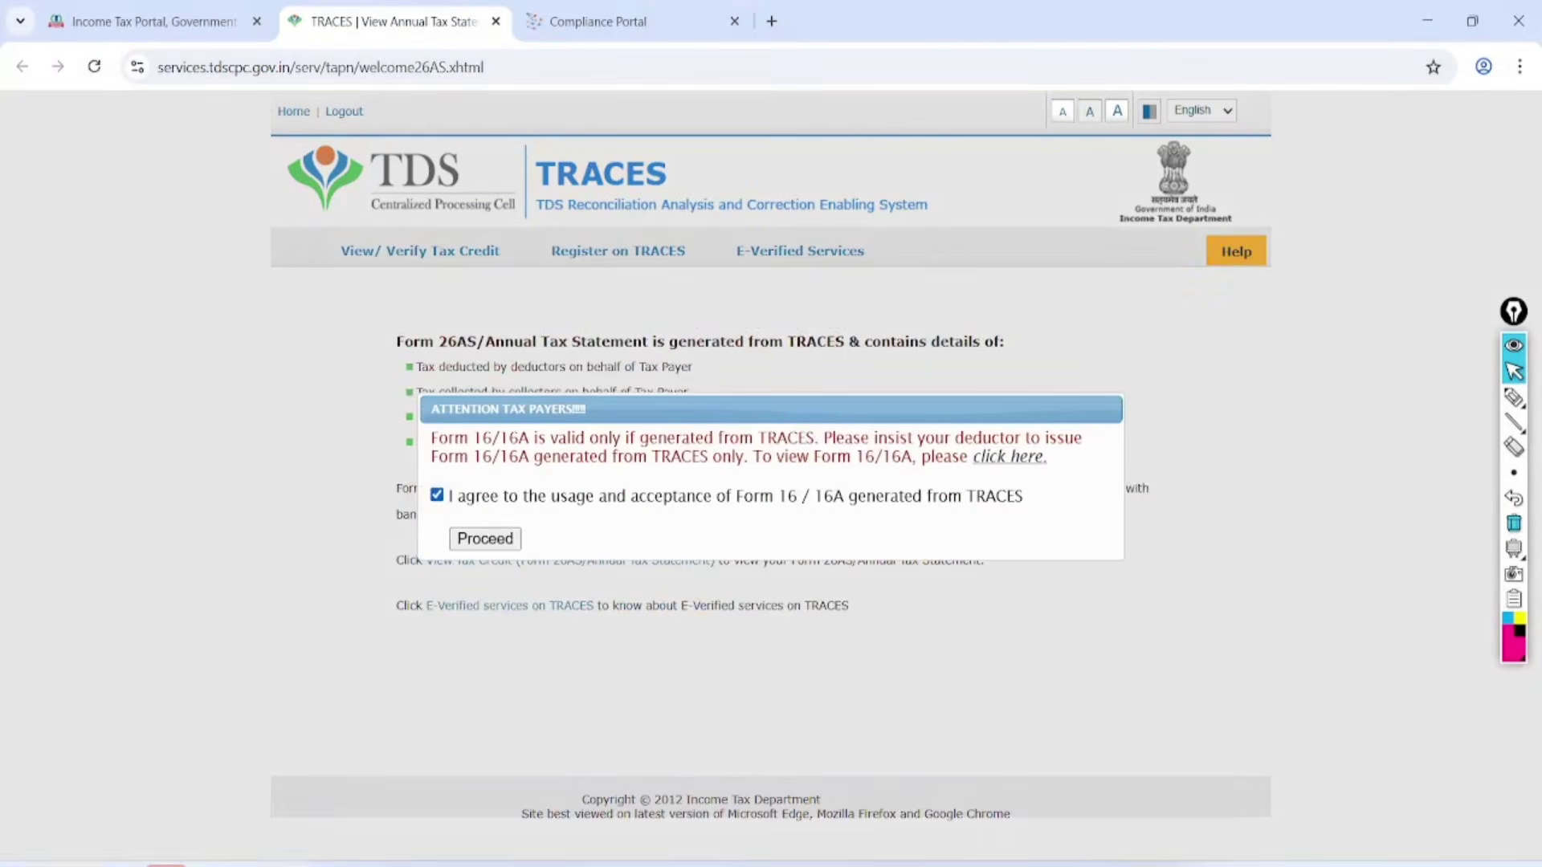
left_click(481, 538)
key("ctrl+plus")
key("ctrl+plus")
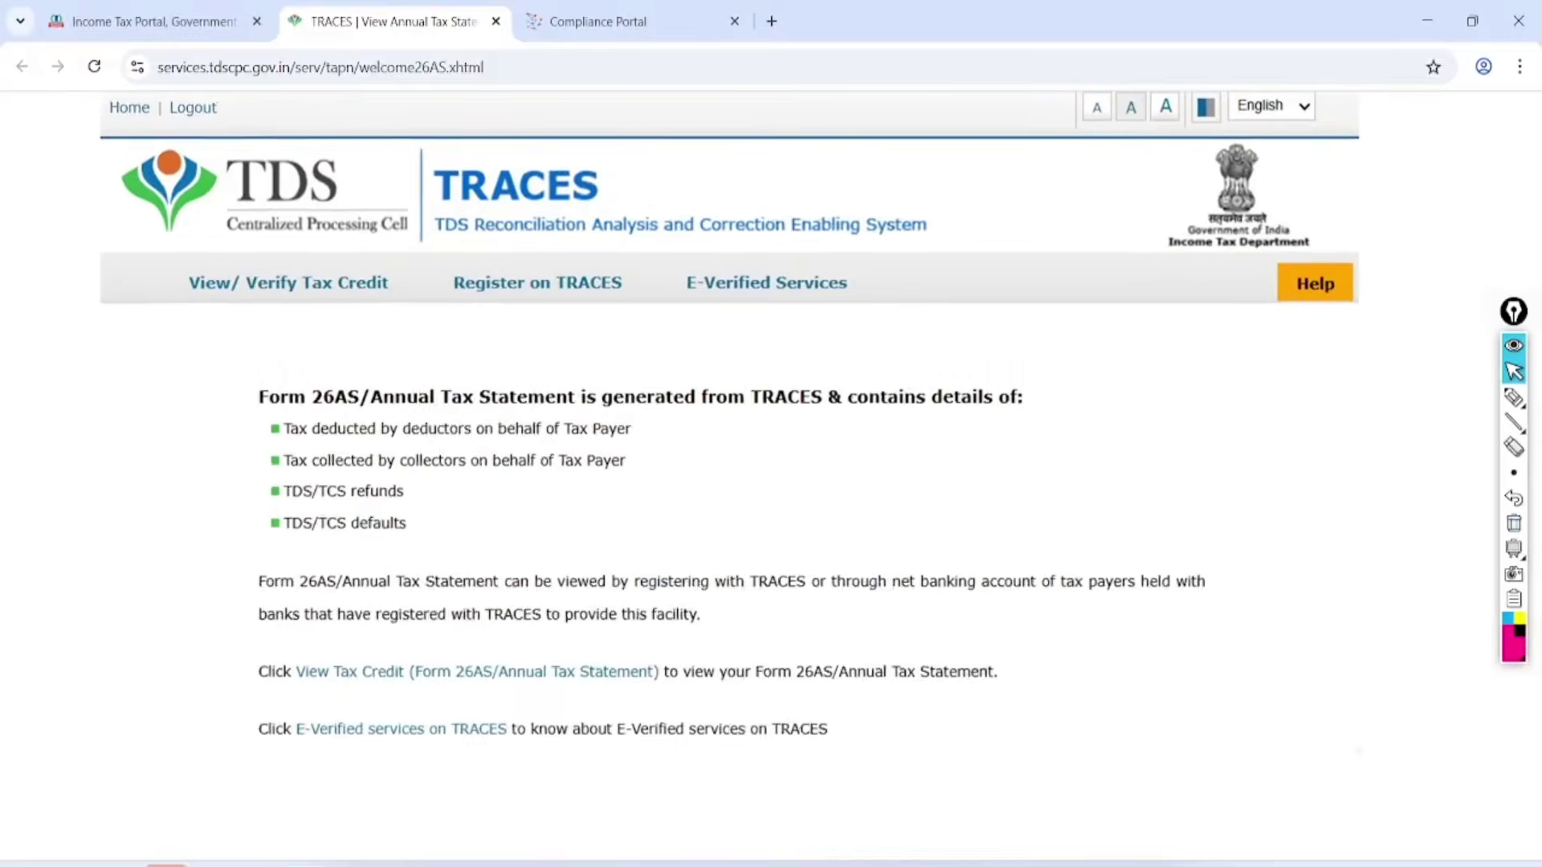
left_click(482, 679)
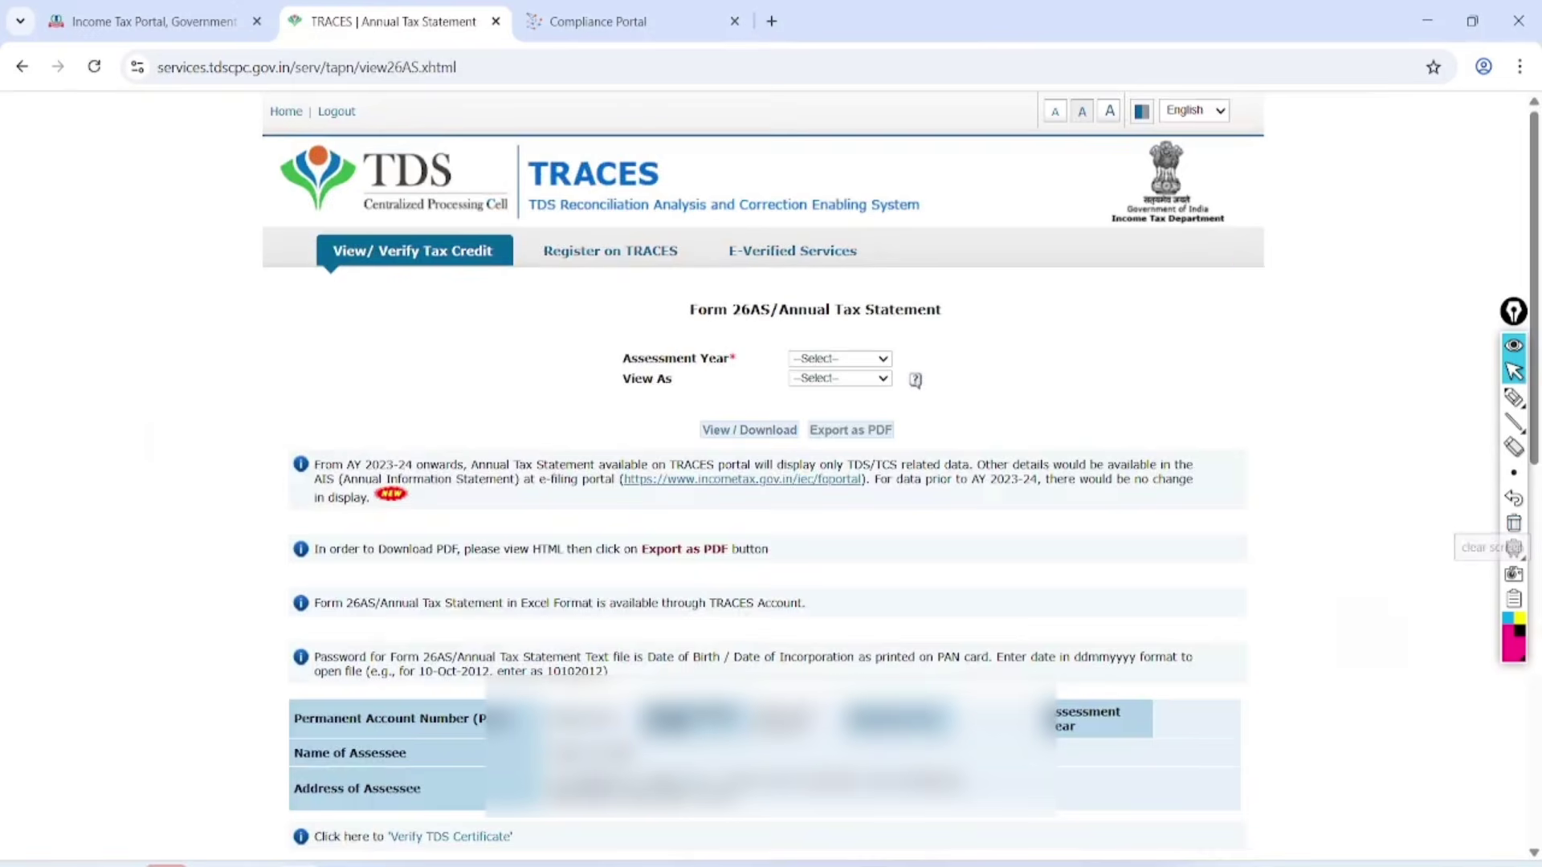
key("ctrl+plus")
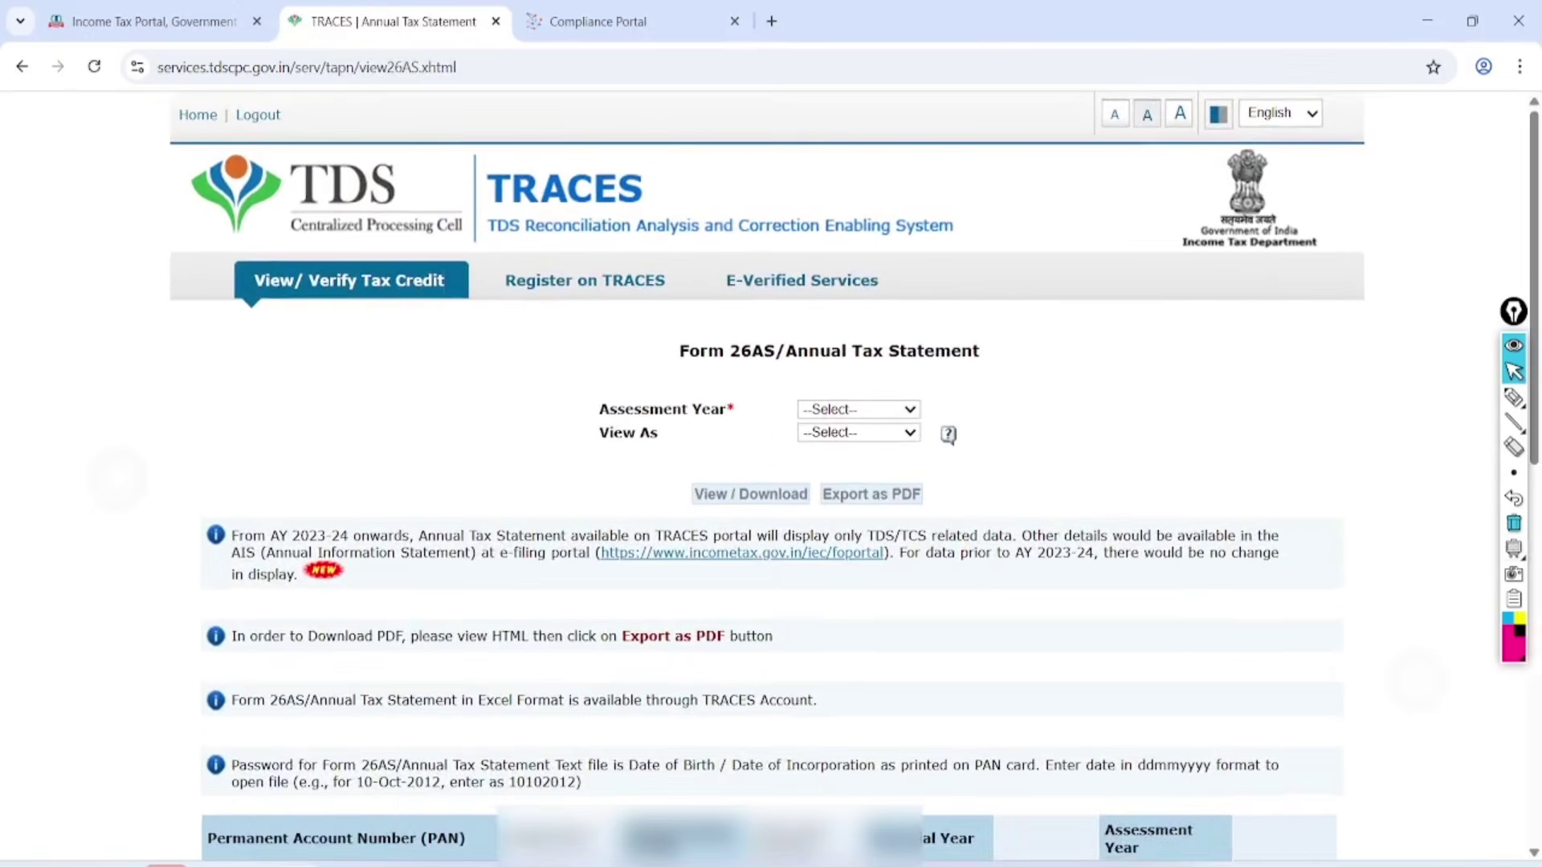
key("ctrl+plus")
left_click(867, 429)
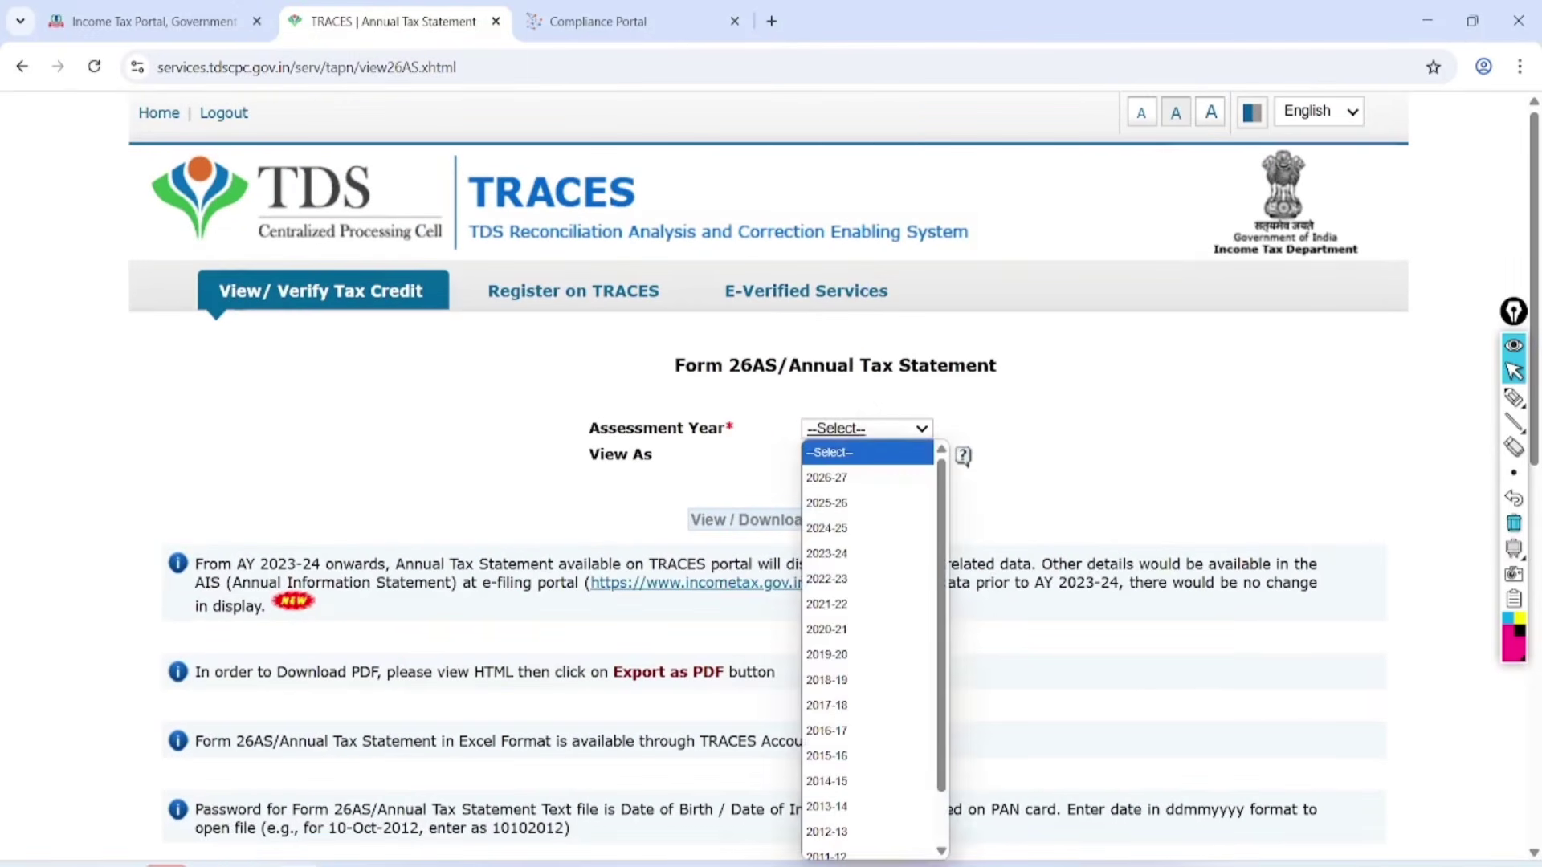
left_click(827, 503)
left_click(867, 454)
left_click(827, 502)
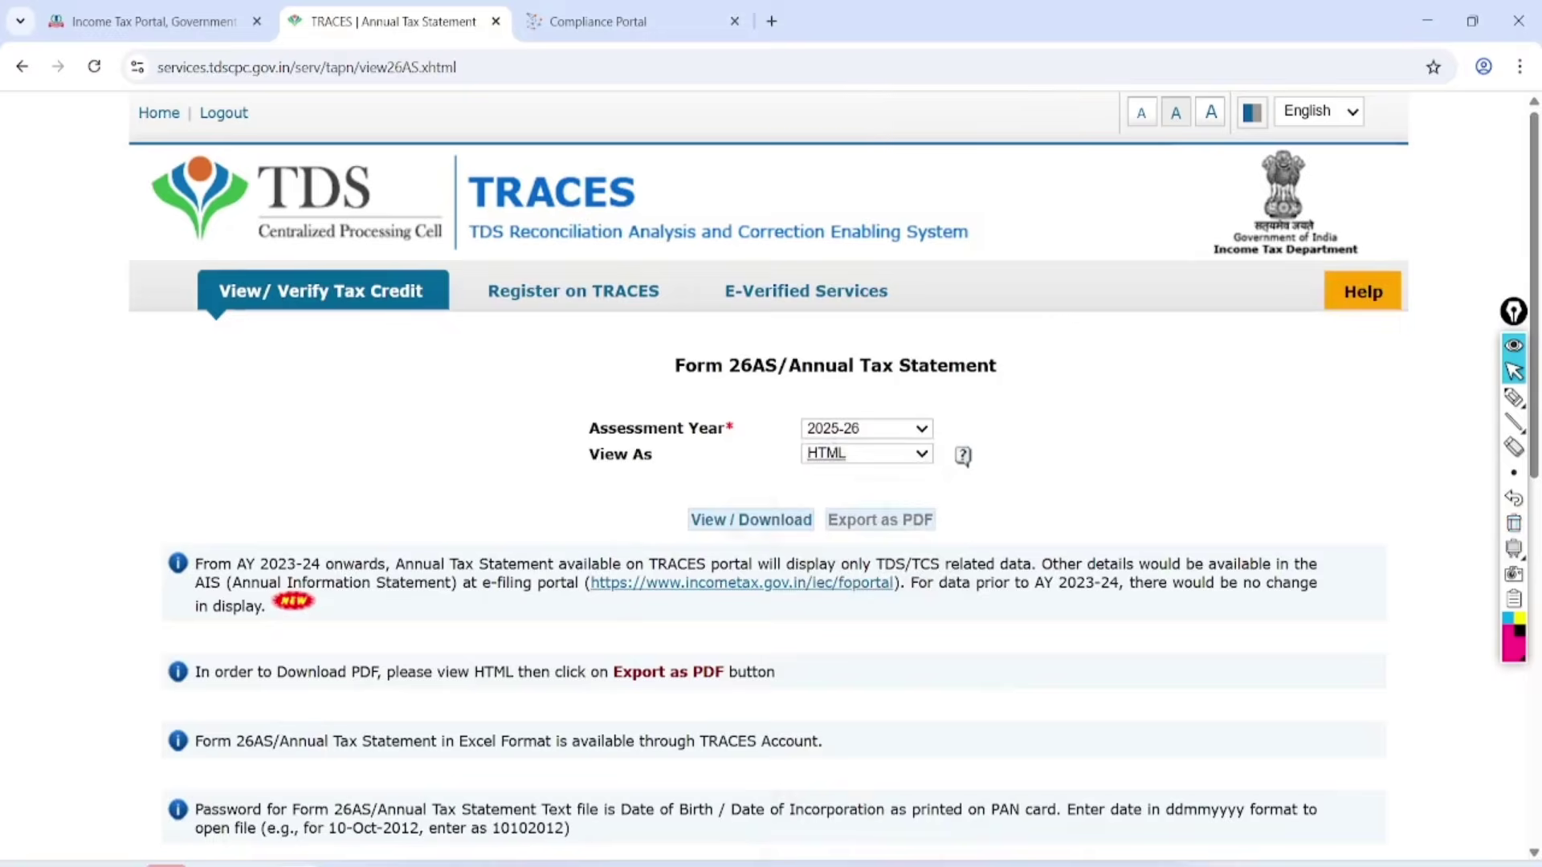
left_click(751, 520)
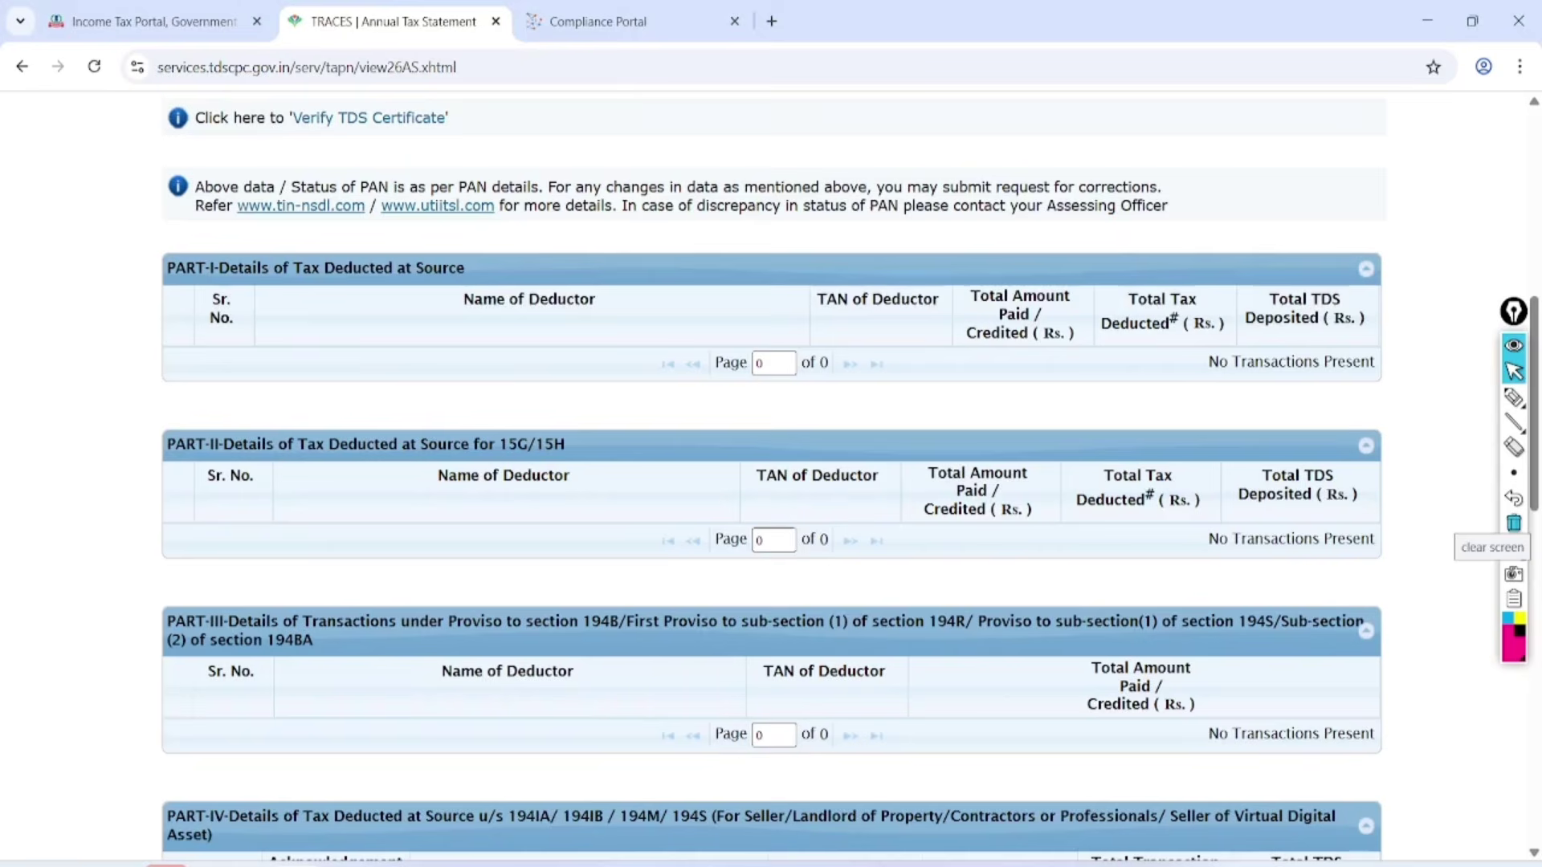
Annotate the empty PART-I, PART-II and TCS sections, clear them, and switch to the portal tab.
left_click(1511, 398)
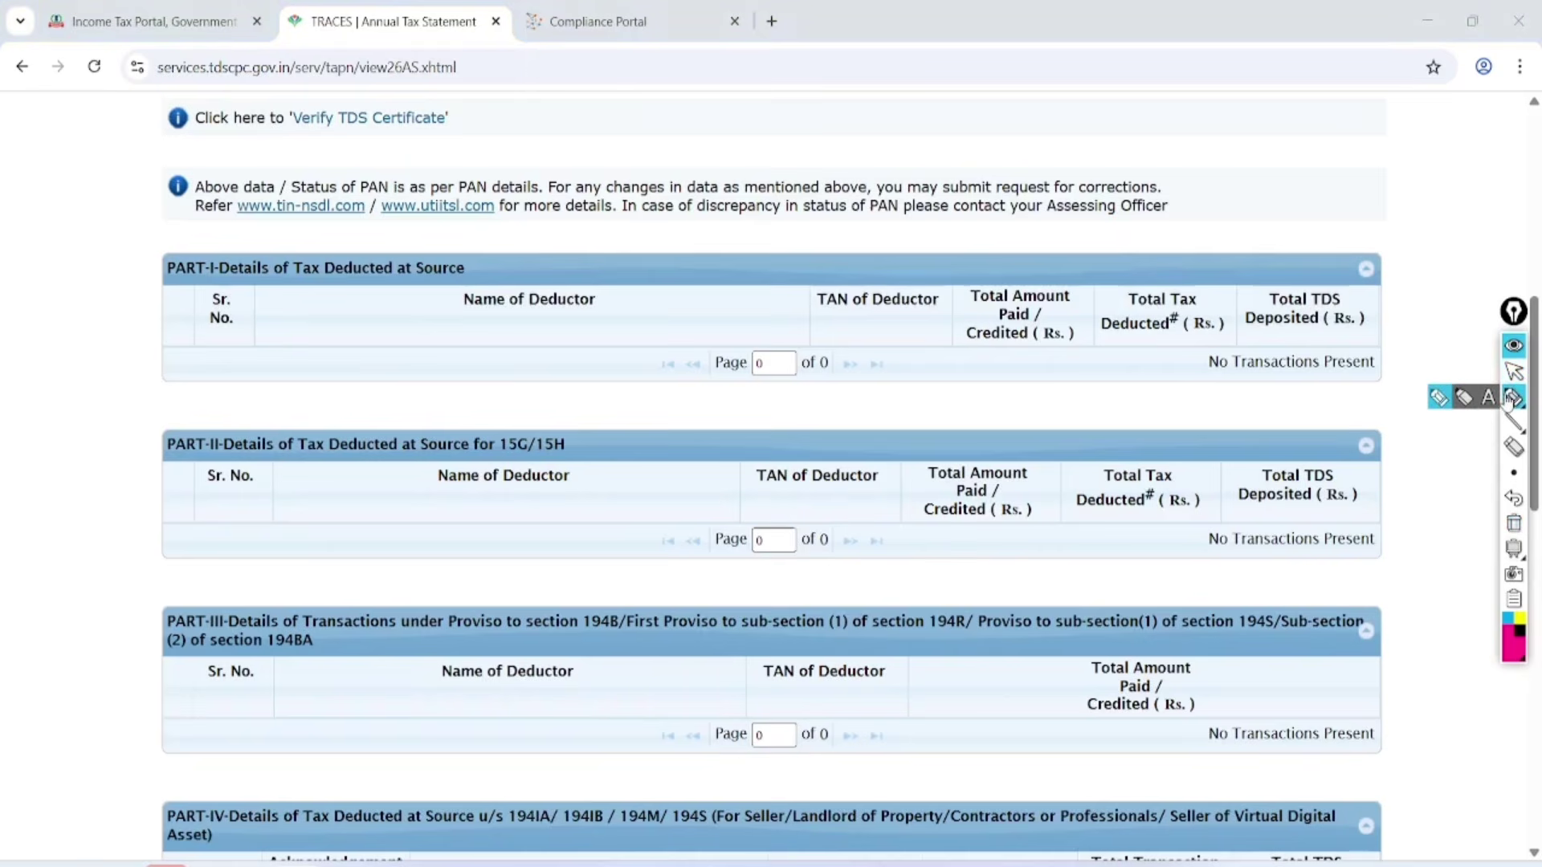
mouse_move(498, 215)
left_mouse_down()
mouse_move(446, 191)
mouse_move(406, 330)
mouse_move(425, 197)
left_mouse_up()
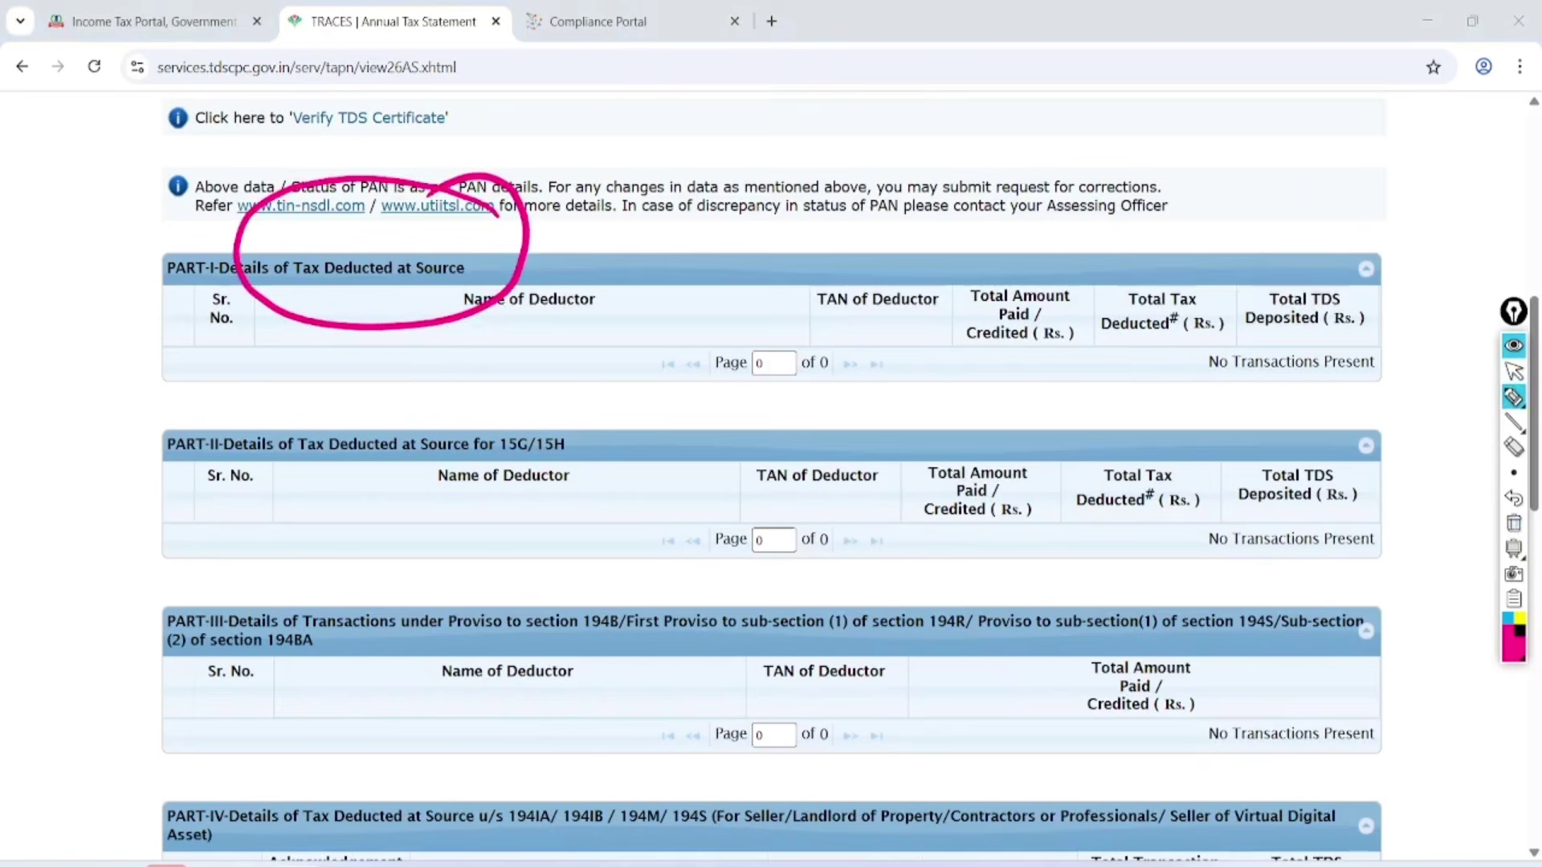
mouse_move(589, 392)
left_mouse_down()
mouse_move(544, 549)
mouse_move(554, 369)
left_mouse_up()
left_click_drag(632, 651, 719, 611)
left_click_drag(687, 615, 691, 707)
left_click_drag(767, 585, 763, 673)
mouse_move(818, 574)
left_mouse_down()
mouse_move(803, 652)
mouse_move(707, 743)
left_mouse_up()
mouse_move(813, 716)
left_mouse_down()
mouse_move(735, 768)
mouse_move(839, 699)
left_mouse_up()
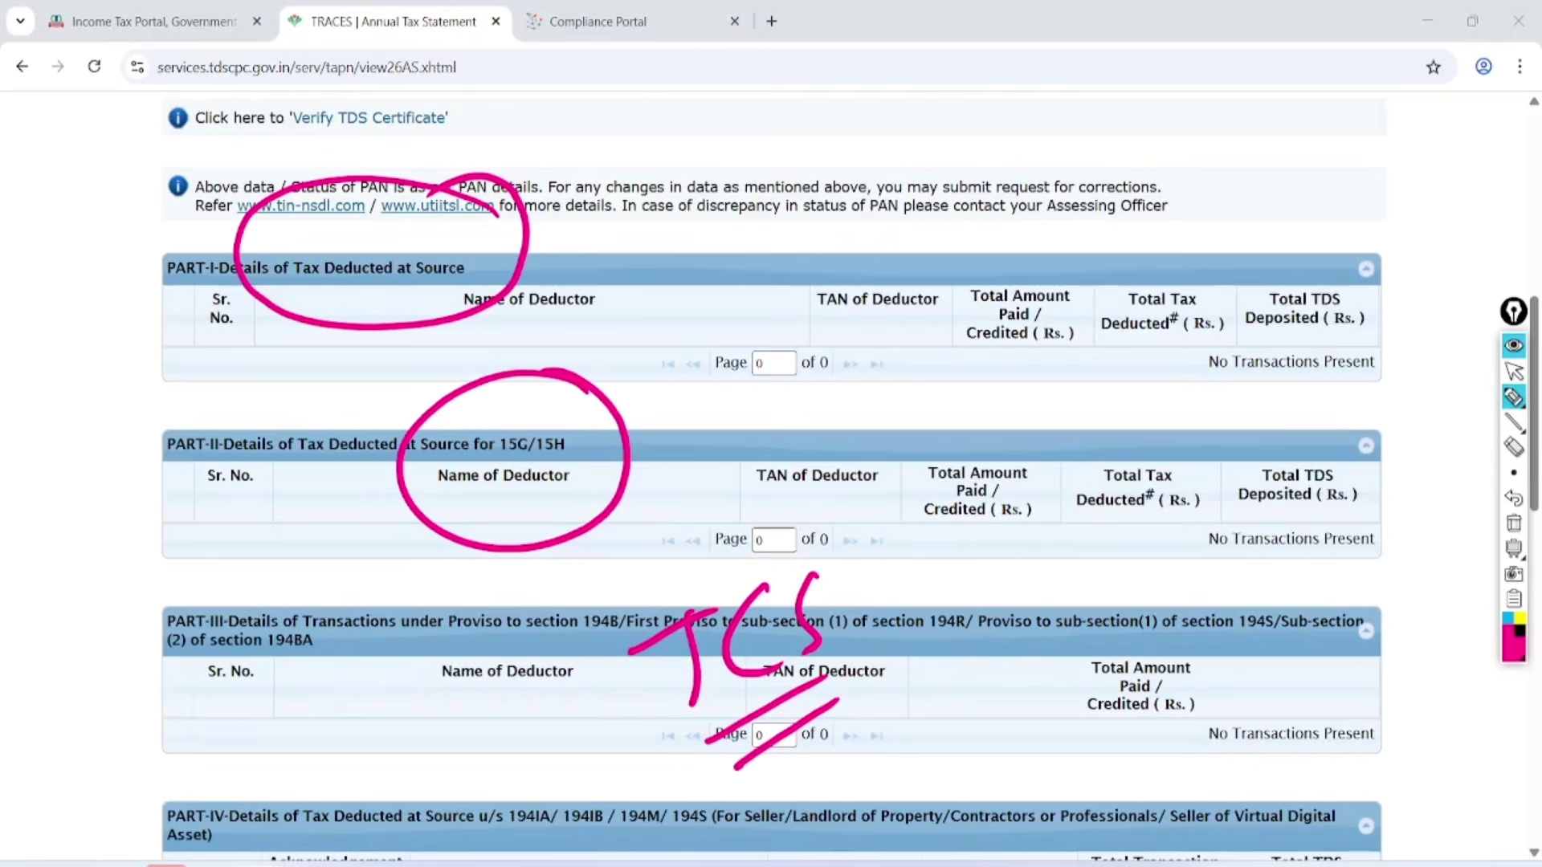
left_click(1513, 549)
left_click(1514, 548)
left_click(1514, 523)
left_click(1514, 371)
key("ctrl+shift+Tab")
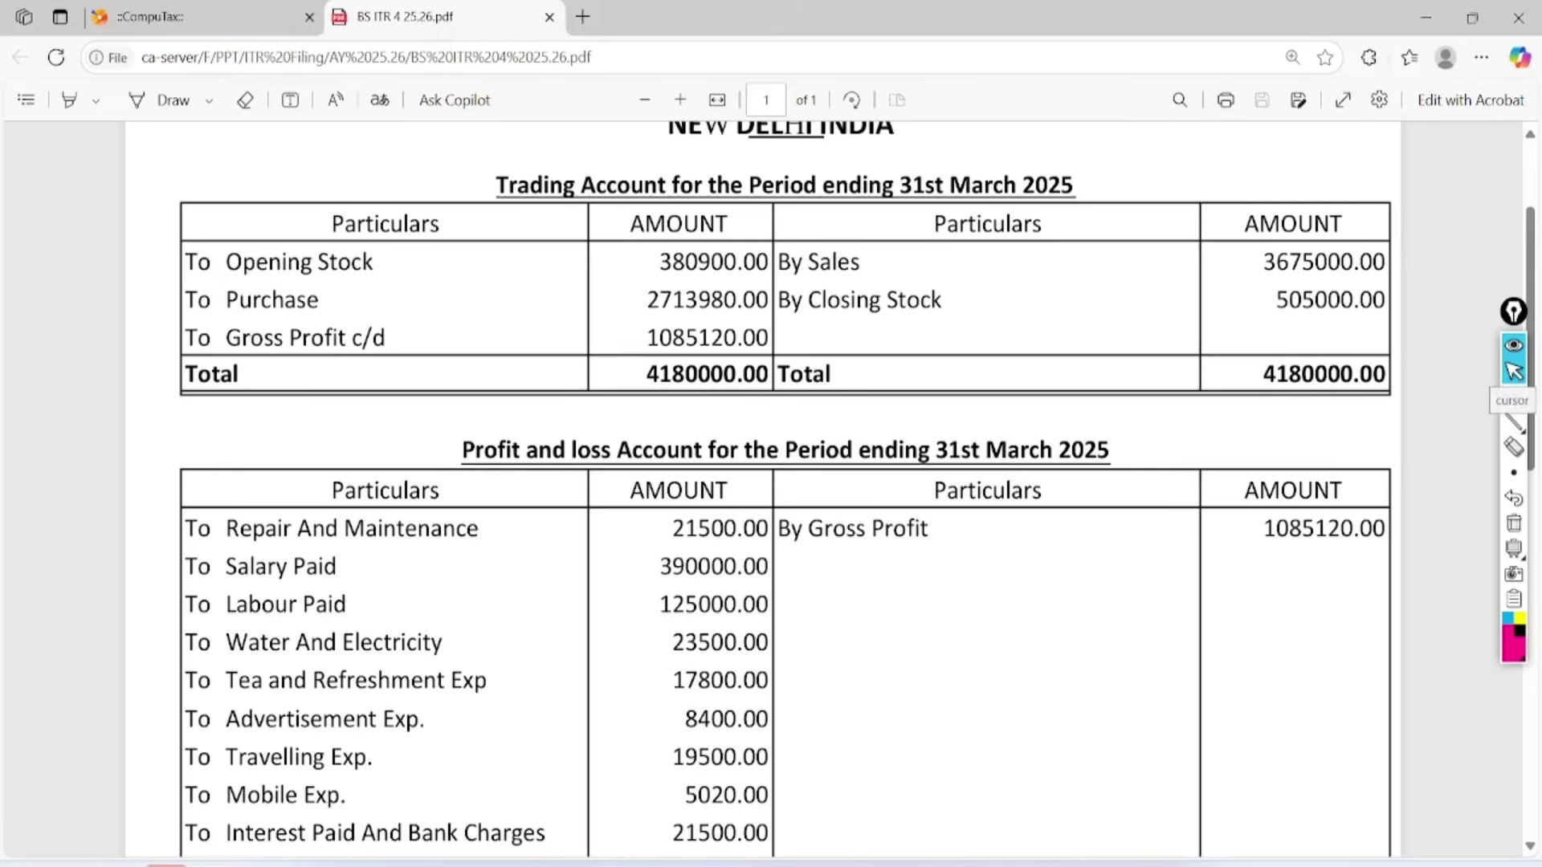
Circle the Trading Account, period-ending date and Profit and Loss Account headings, then erase them.
scroll(1514, 399, "up", 3)
left_click(1514, 400)
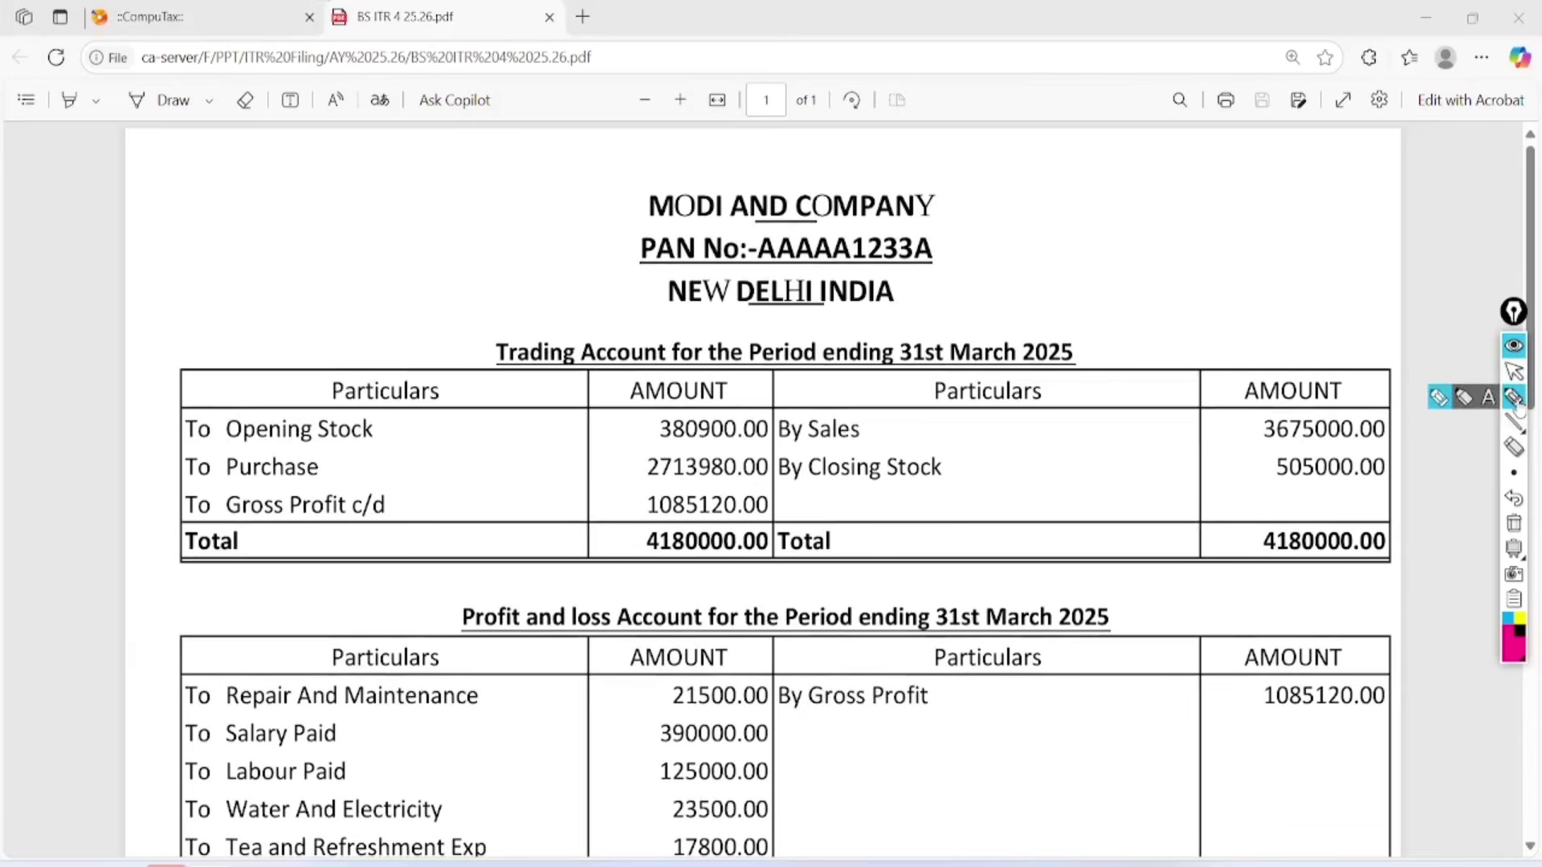
mouse_move(599, 269)
left_mouse_down()
mouse_move(509, 276)
mouse_move(534, 286)
mouse_move(562, 259)
left_mouse_up()
mouse_move(1094, 271)
left_mouse_down()
mouse_move(1101, 286)
mouse_move(1018, 287)
left_mouse_up()
mouse_move(578, 541)
left_mouse_down()
mouse_move(624, 510)
mouse_move(498, 554)
left_mouse_up()
mouse_move(1073, 573)
left_mouse_down()
mouse_move(1084, 544)
mouse_move(1005, 543)
left_mouse_up()
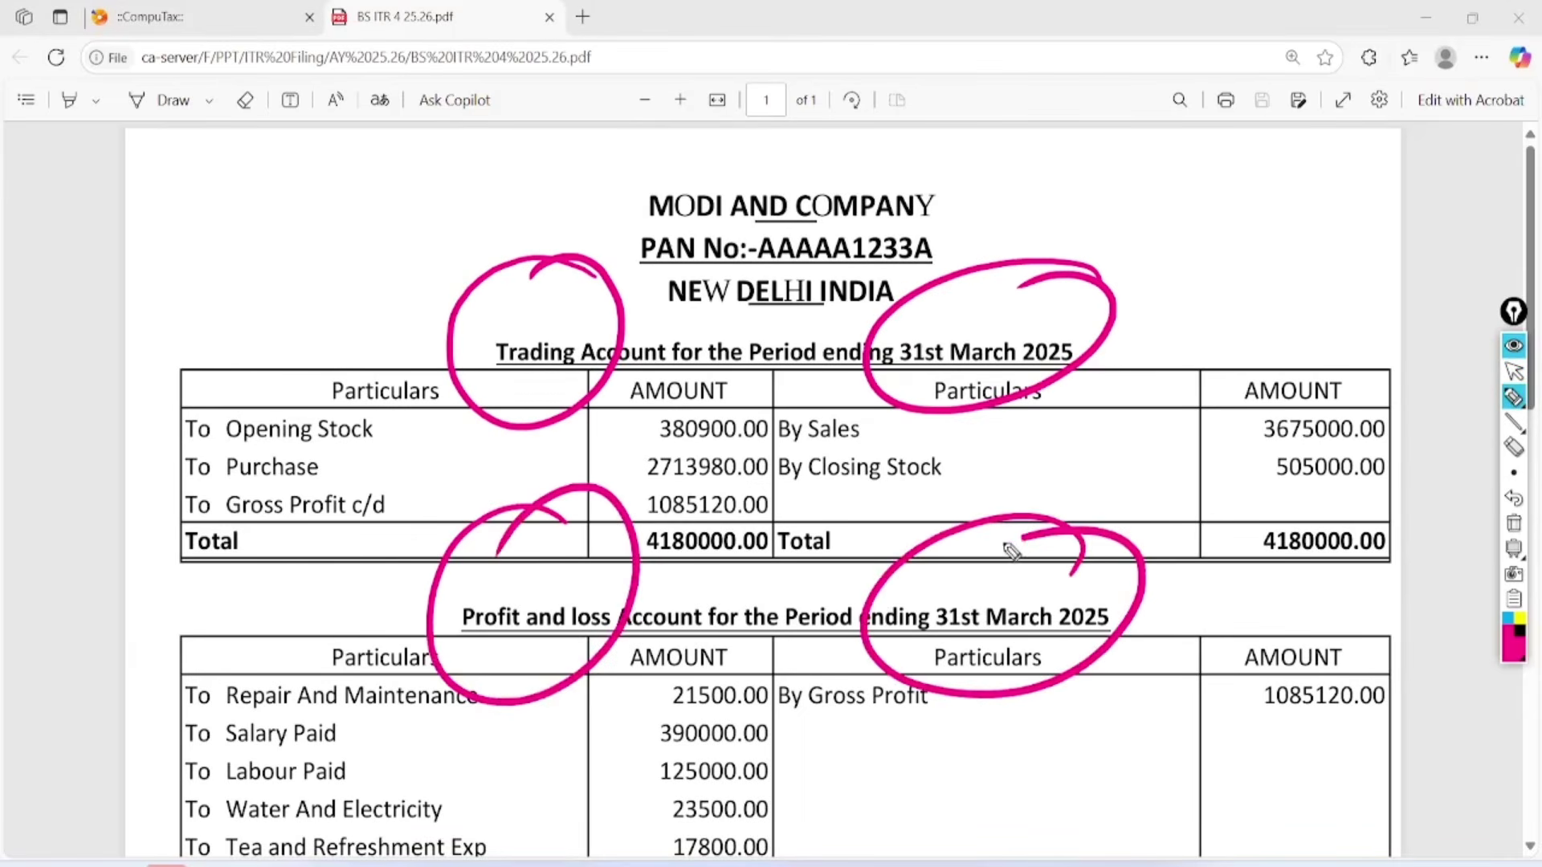
left_click(1514, 371)
left_click(1514, 524)
scroll(763, 490, "down", 12)
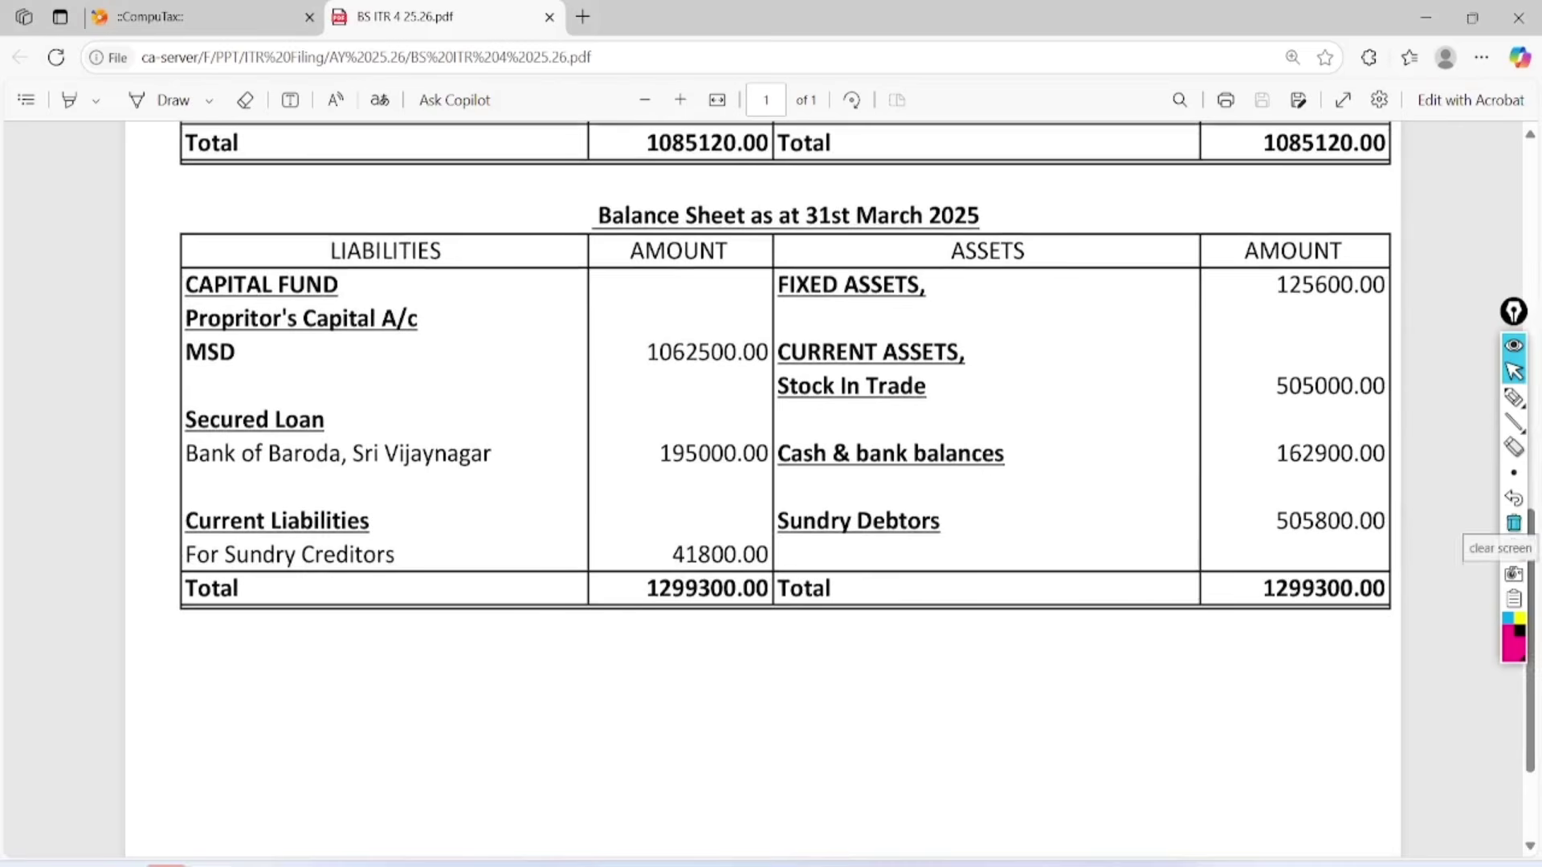
Circle the Balance Sheet heading and the 31st March assets column, then erase them.
left_click(1514, 397)
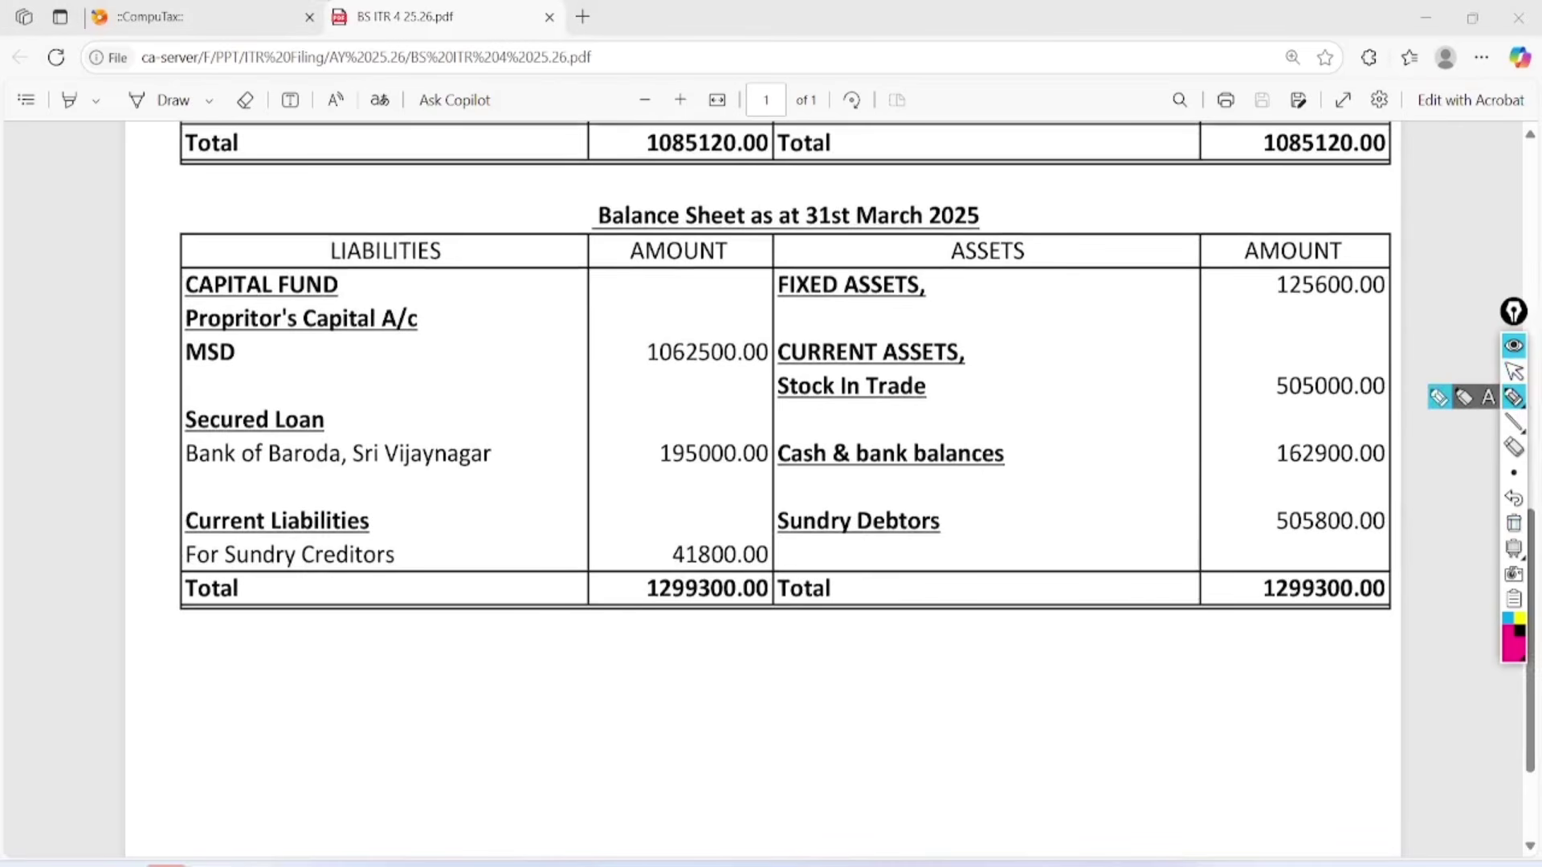
mouse_move(739, 160)
left_mouse_down()
mouse_move(717, 146)
mouse_move(684, 183)
left_mouse_up()
mouse_move(937, 175)
left_mouse_down()
mouse_move(803, 253)
mouse_move(881, 171)
left_mouse_up()
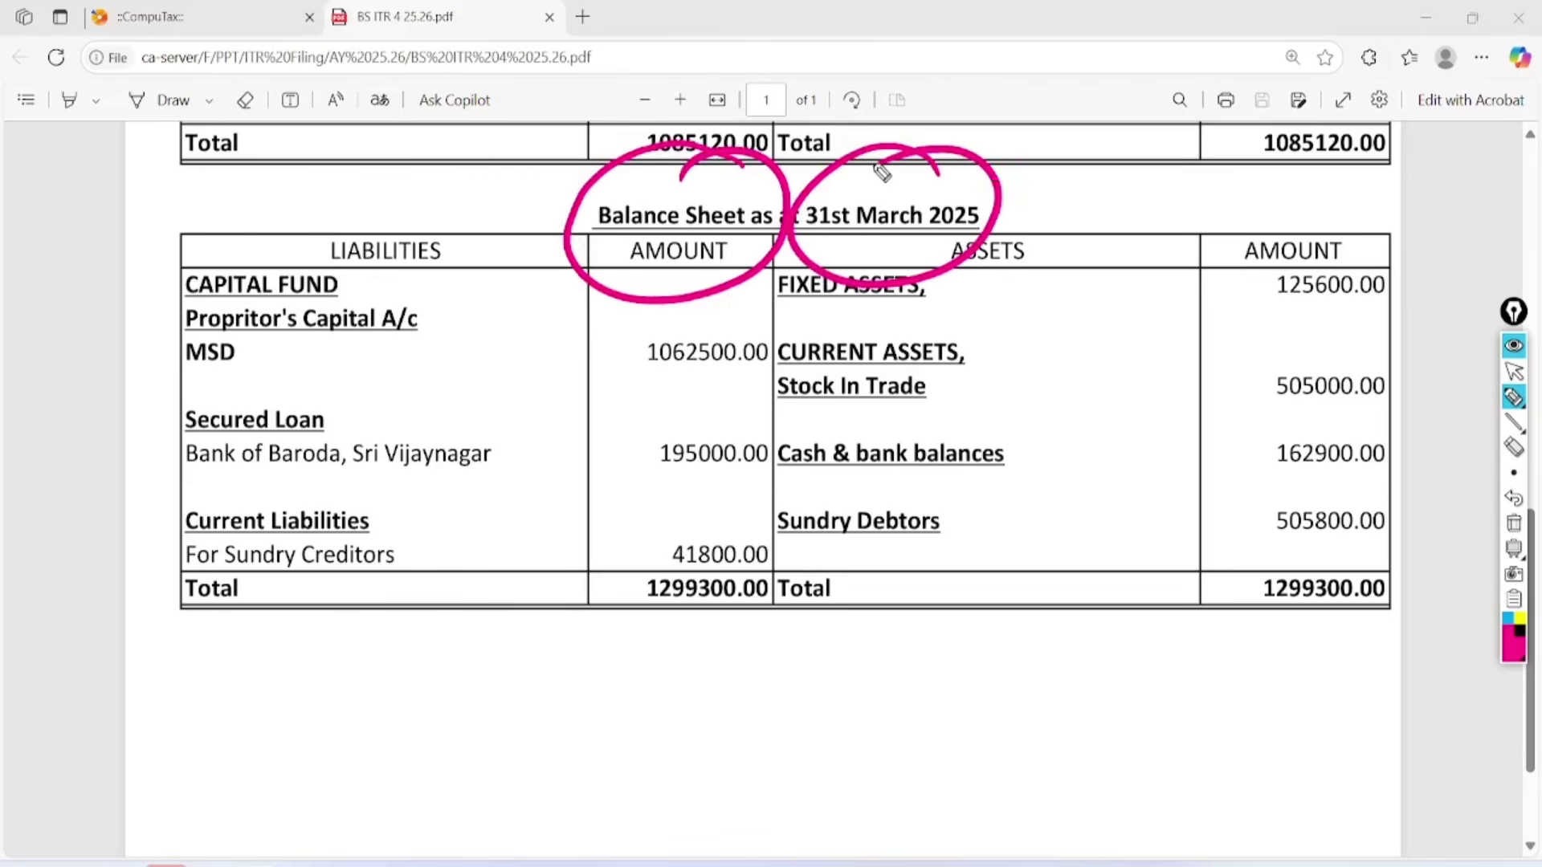
left_click(1513, 523)
left_click(1514, 371)
Circle the 3675000.00 sales figure and handwrite 40L and GST notes beside it.
scroll(763, 490, "up", 12)
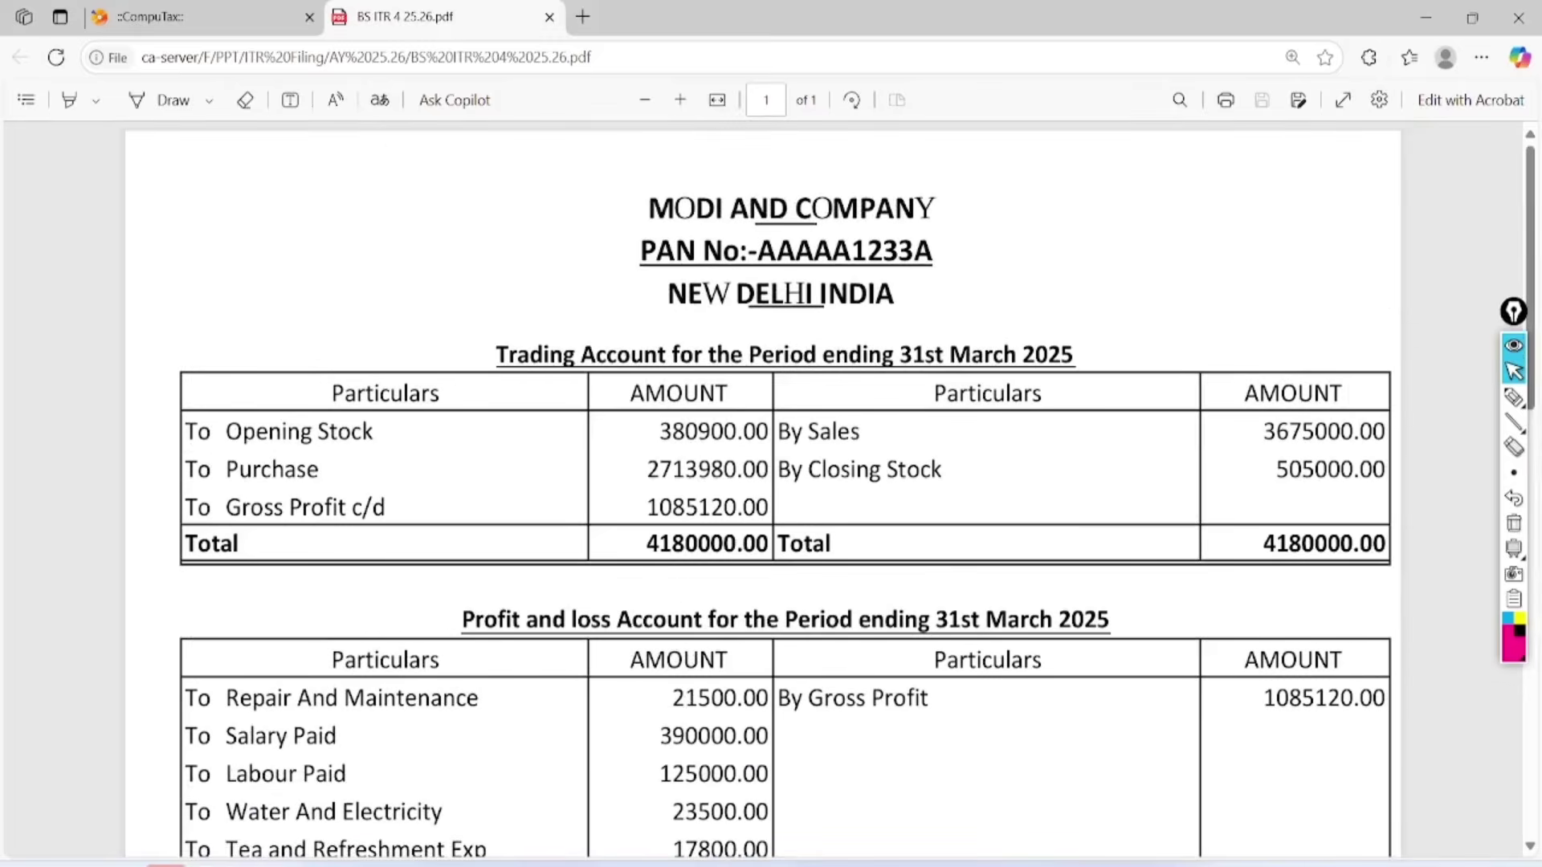
left_click(1514, 397)
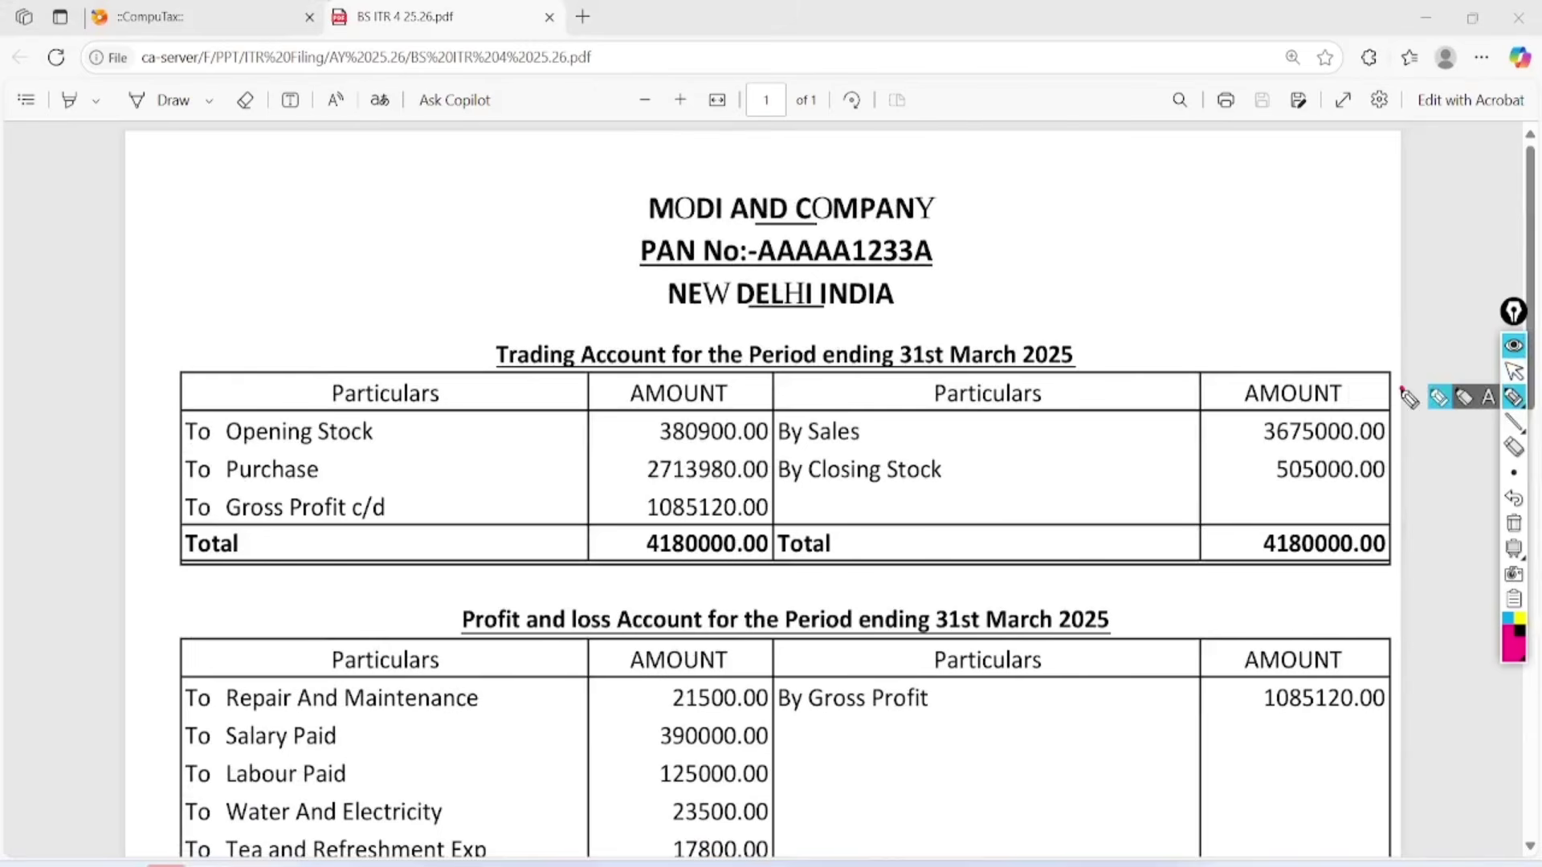
mouse_move(1409, 393)
left_mouse_down()
mouse_move(1317, 458)
mouse_move(1363, 377)
left_mouse_up()
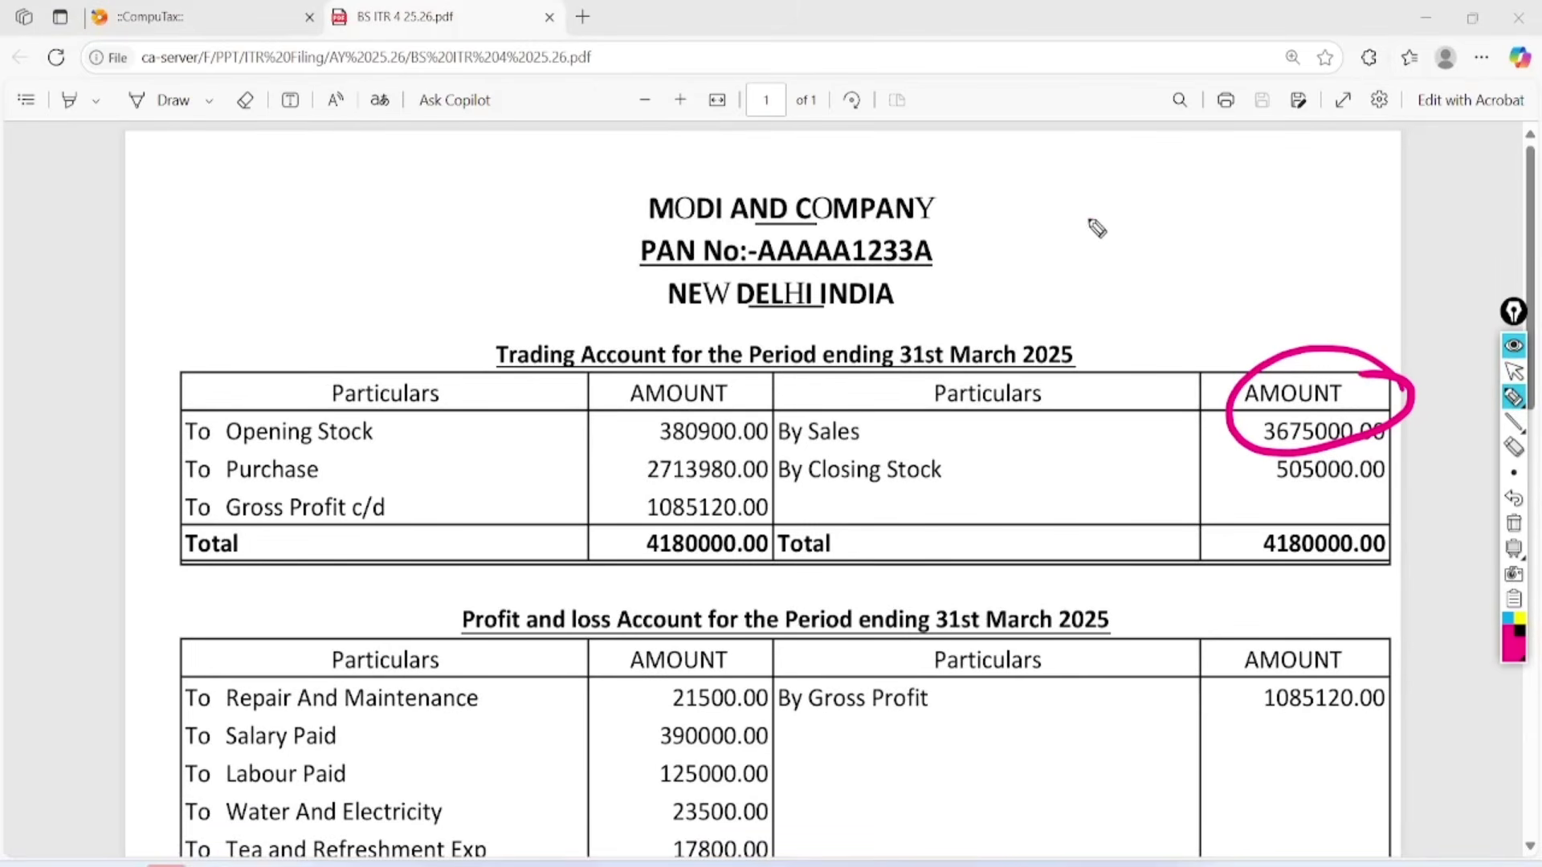
mouse_move(1097, 197)
left_mouse_down()
mouse_move(1102, 263)
mouse_move(1147, 201)
left_mouse_up()
mouse_move(1172, 162)
left_mouse_down()
mouse_move(1221, 227)
mouse_move(1212, 275)
mouse_move(1228, 325)
mouse_move(1305, 228)
left_mouse_up()
mouse_move(1297, 233)
left_mouse_down()
mouse_move(1285, 309)
mouse_move(1311, 293)
left_mouse_up()
left_click_drag(1253, 344, 1317, 307)
mouse_move(187, 225)
left_mouse_down()
mouse_move(206, 275)
mouse_move(223, 277)
left_mouse_up()
Handwrite and tick a loan note, clear all annotations, and return to the Income Tax portal.
mouse_move(245, 229)
left_mouse_down()
mouse_move(291, 245)
mouse_move(337, 207)
left_mouse_up()
mouse_move(239, 301)
left_mouse_down()
mouse_move(357, 207)
mouse_move(352, 237)
left_mouse_up()
left_click_drag(137, 226, 349, 149)
left_click_drag(132, 270, 304, 147)
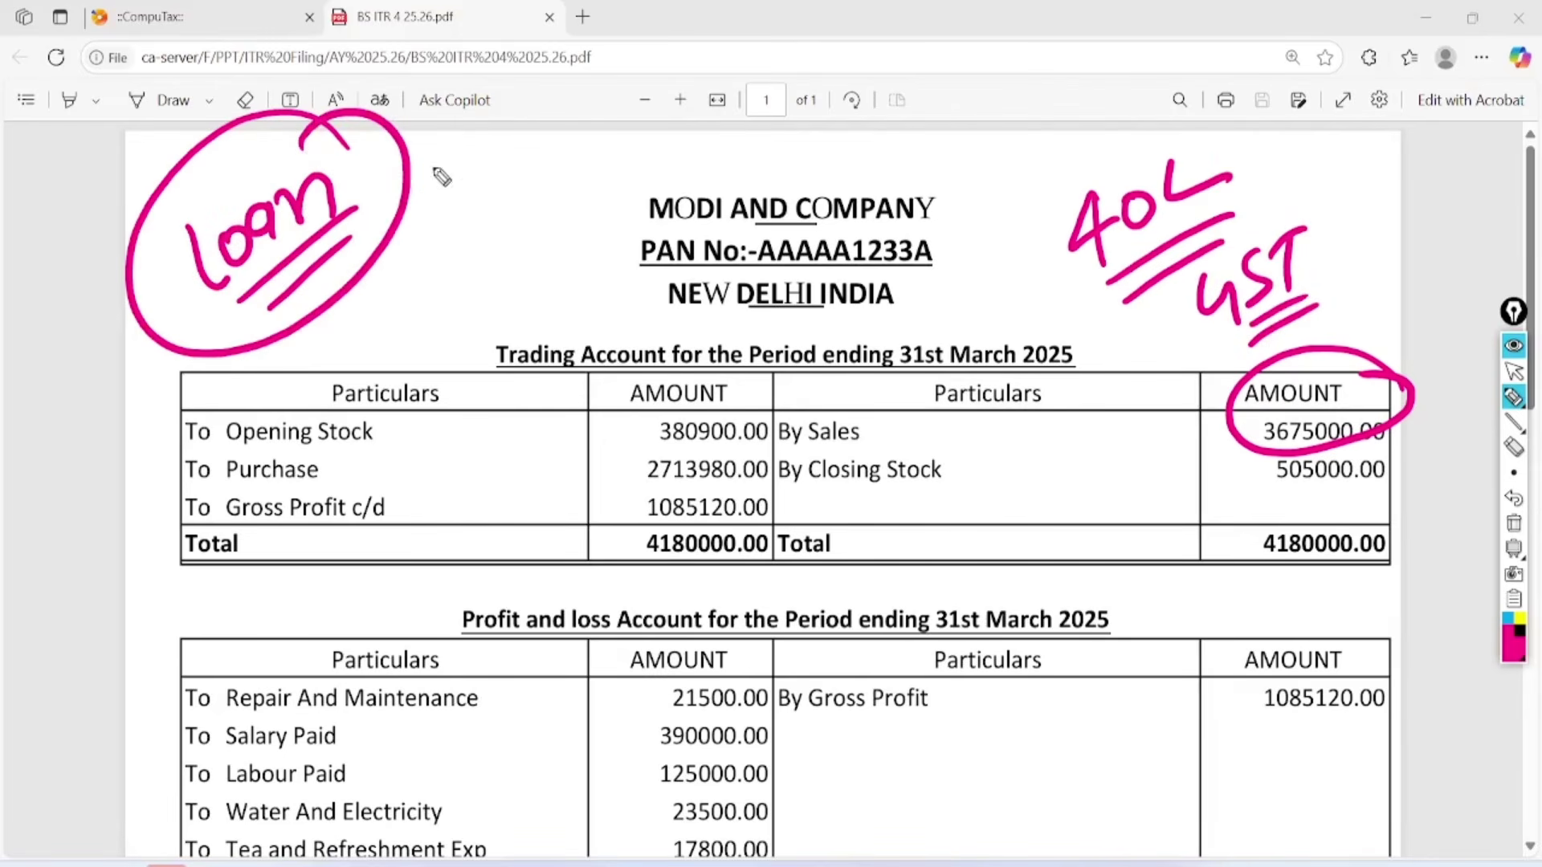
left_click_drag(419, 172, 582, 101)
left_click_drag(447, 227, 608, 160)
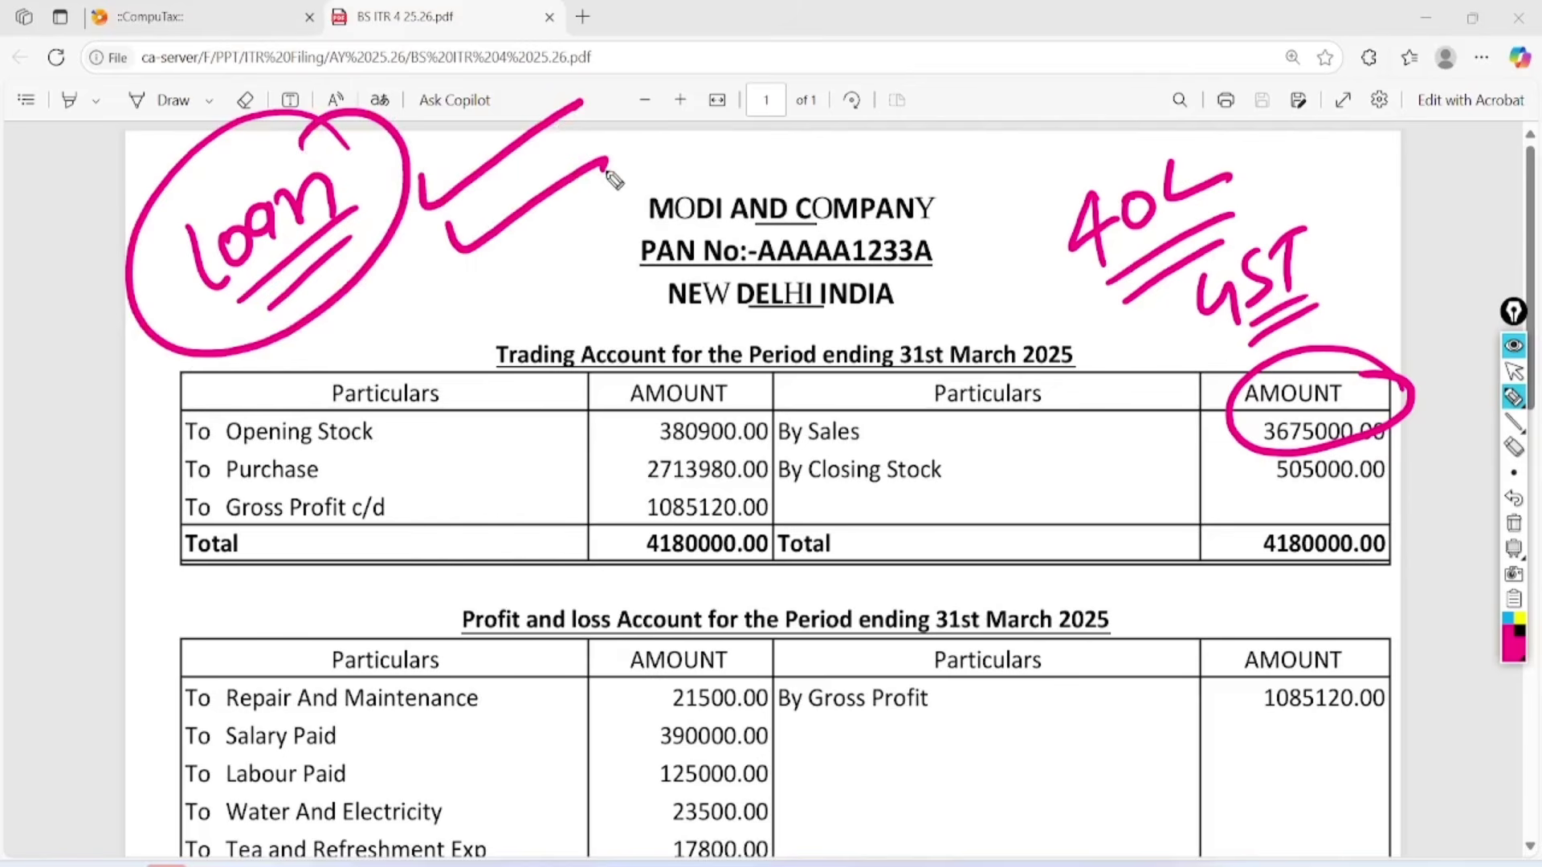
left_click(1513, 524)
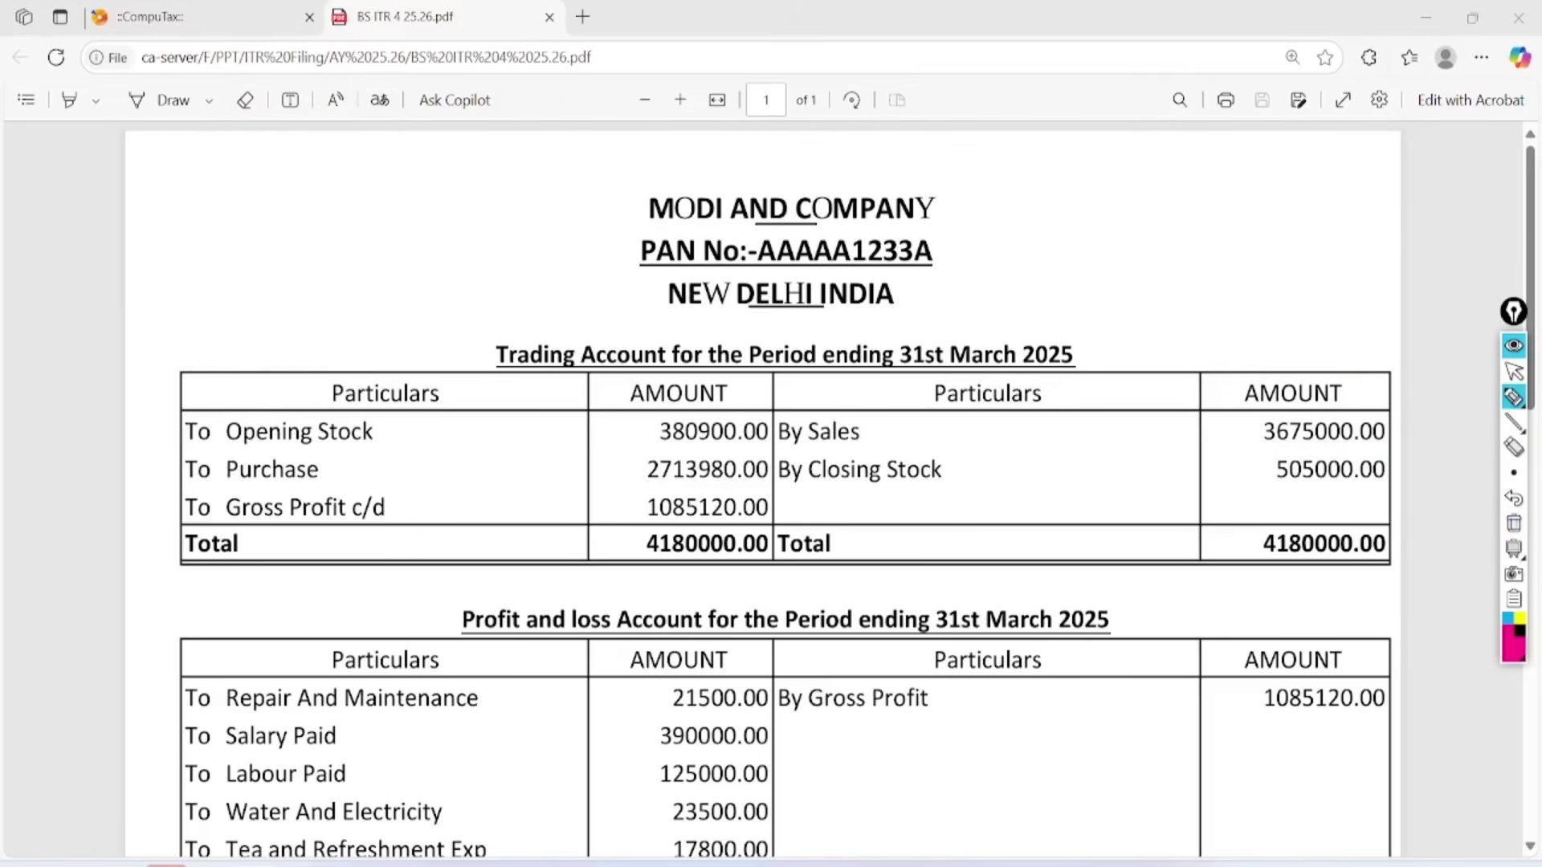
left_click(1513, 371)
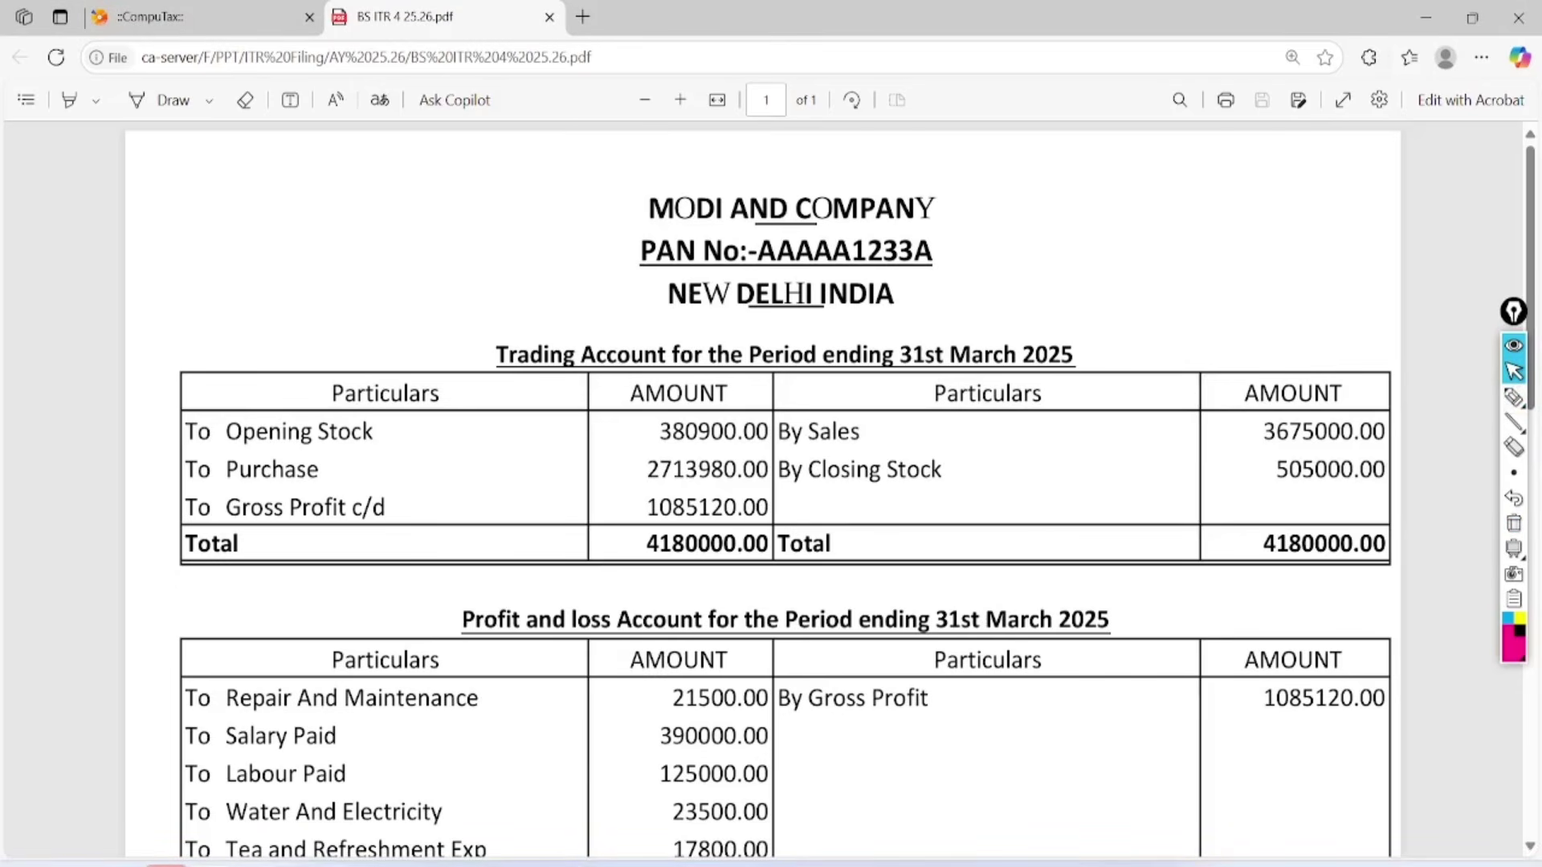
left_click(297, 865)
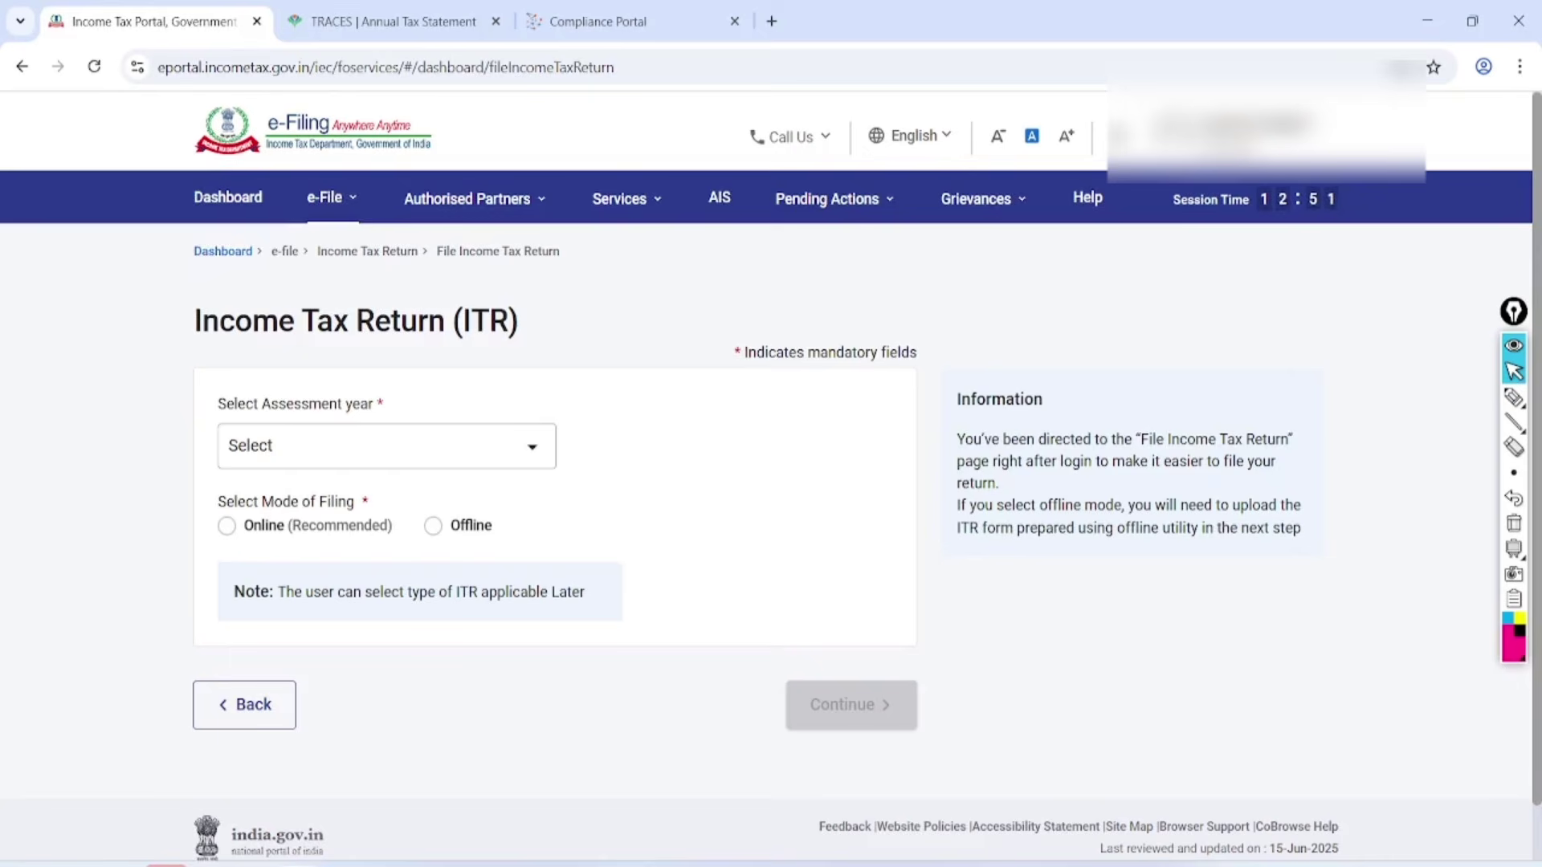
Choose assessment year 2025-26 (Current A.Y.) with Online filing mode and continue.
left_click(369, 443)
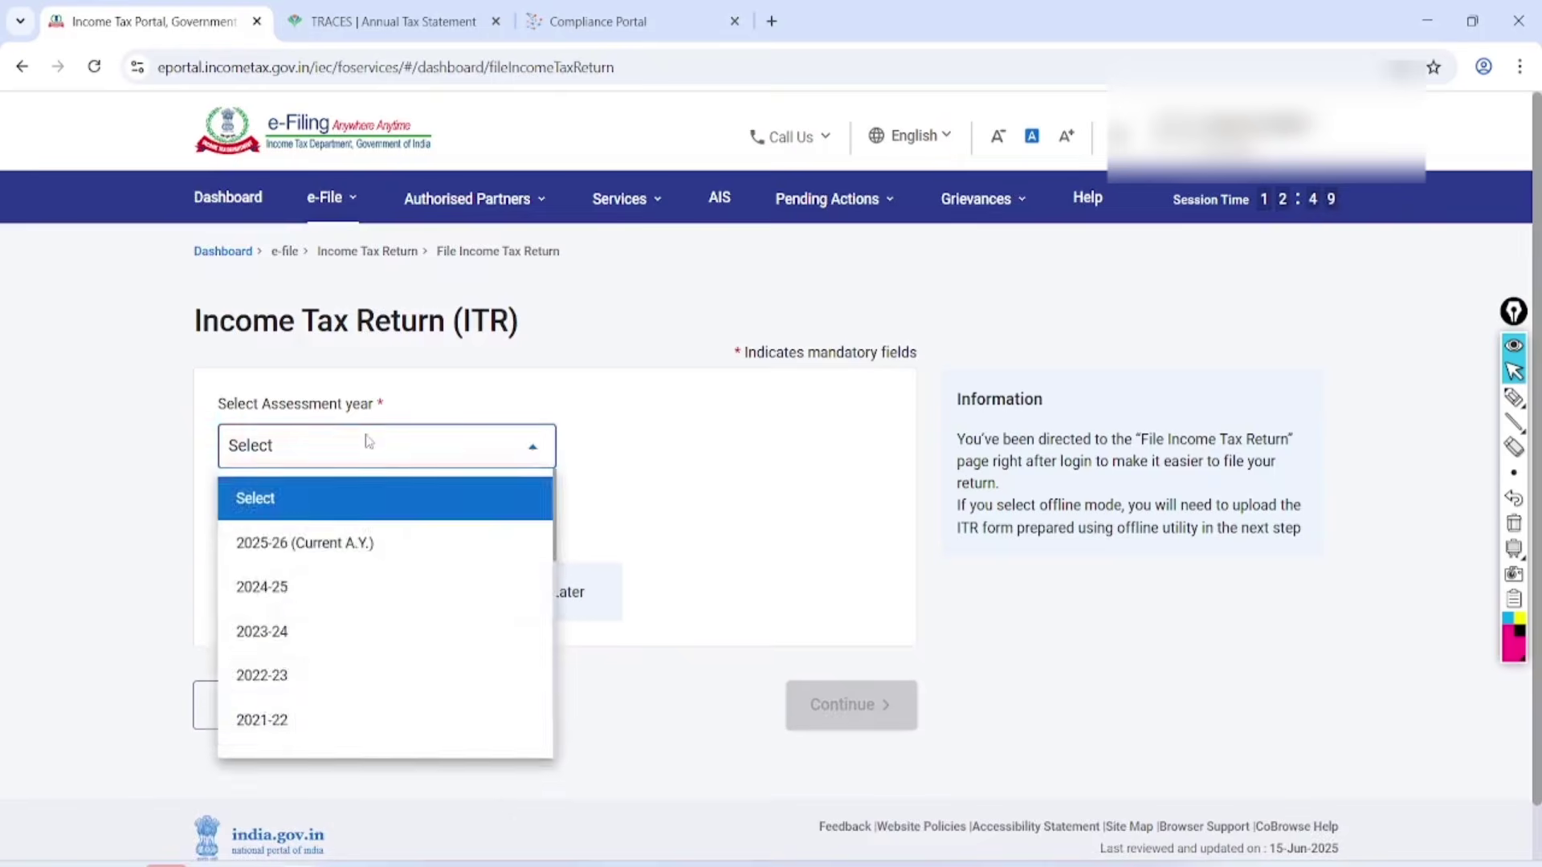
left_click(368, 443)
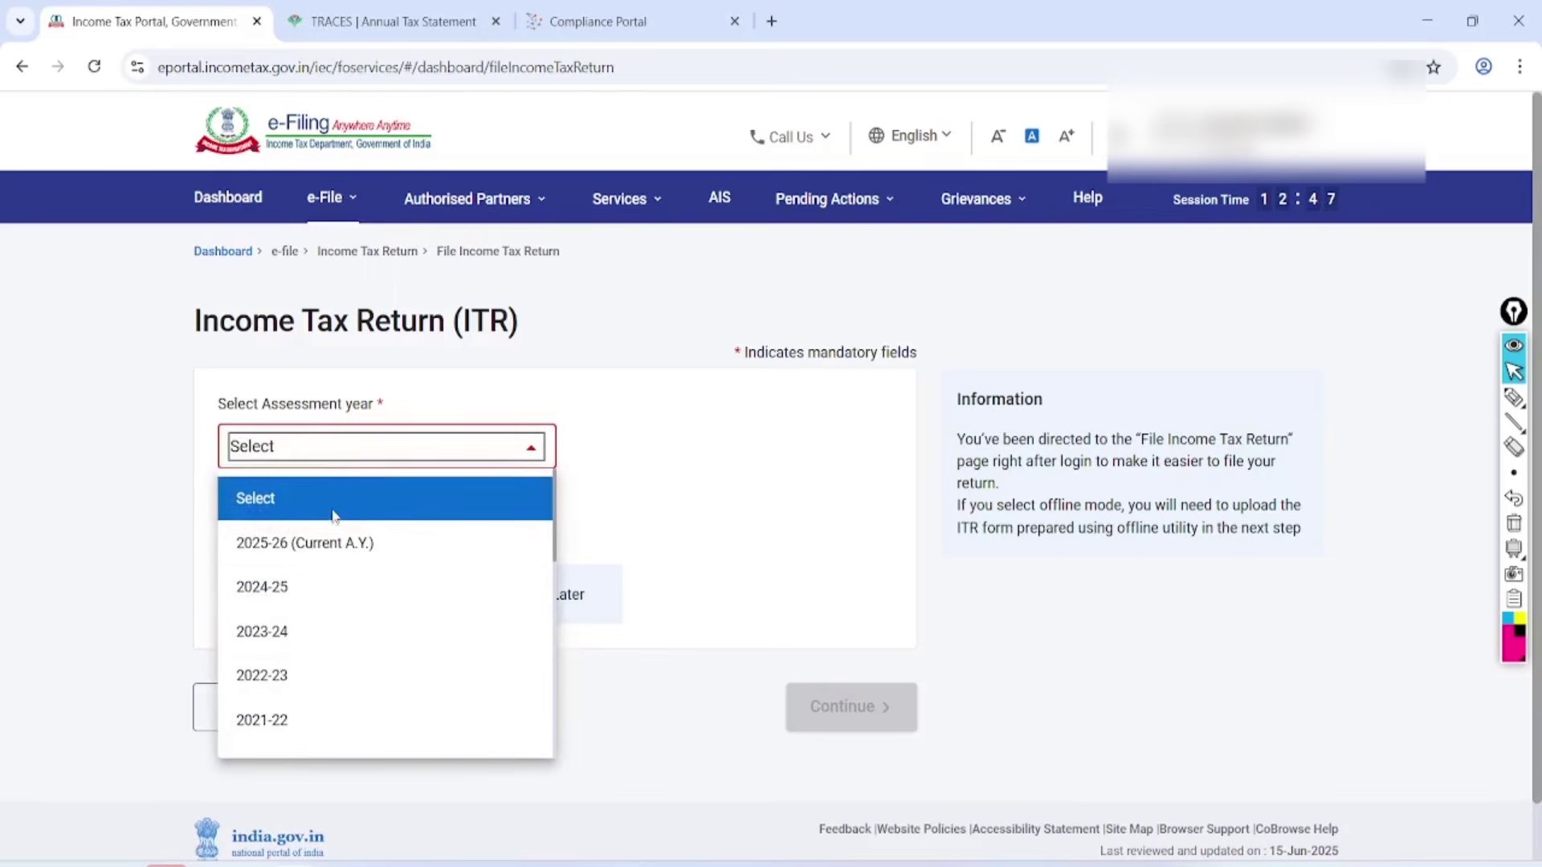
left_click(325, 545)
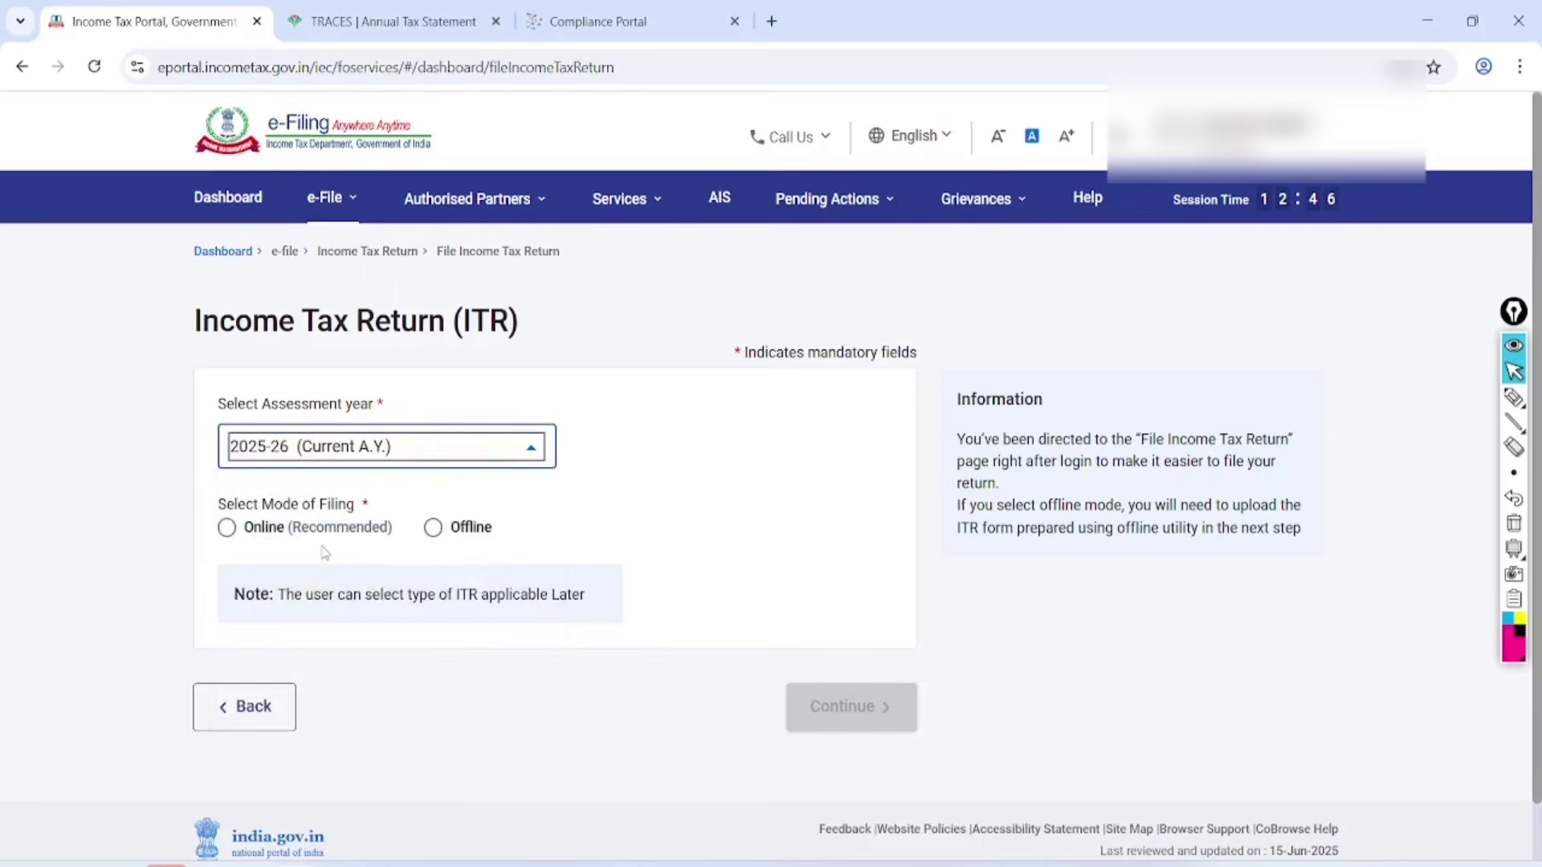
left_click(227, 527)
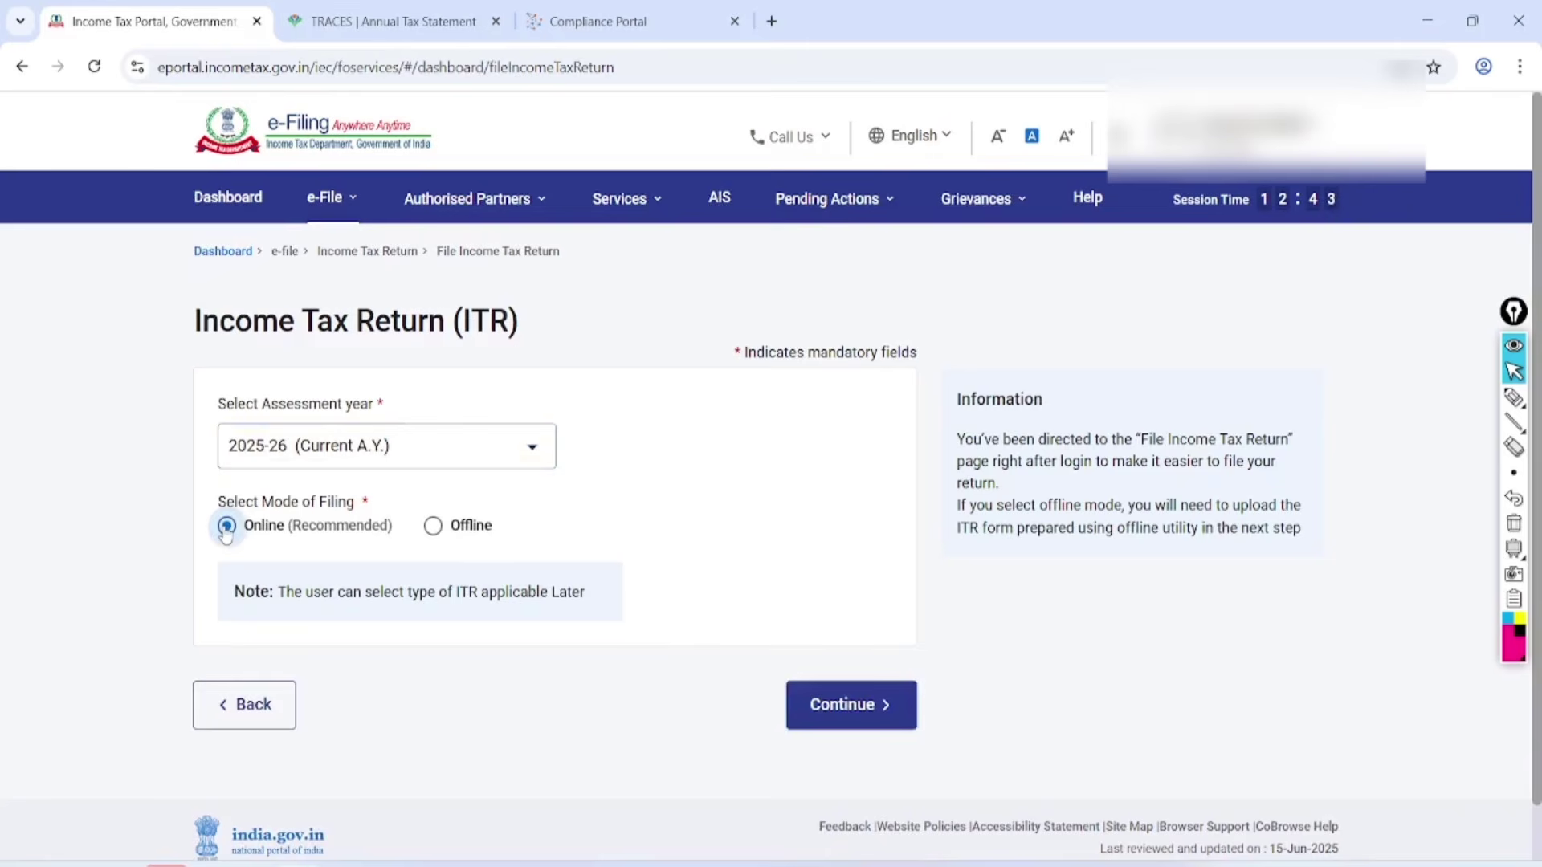
left_click(861, 705)
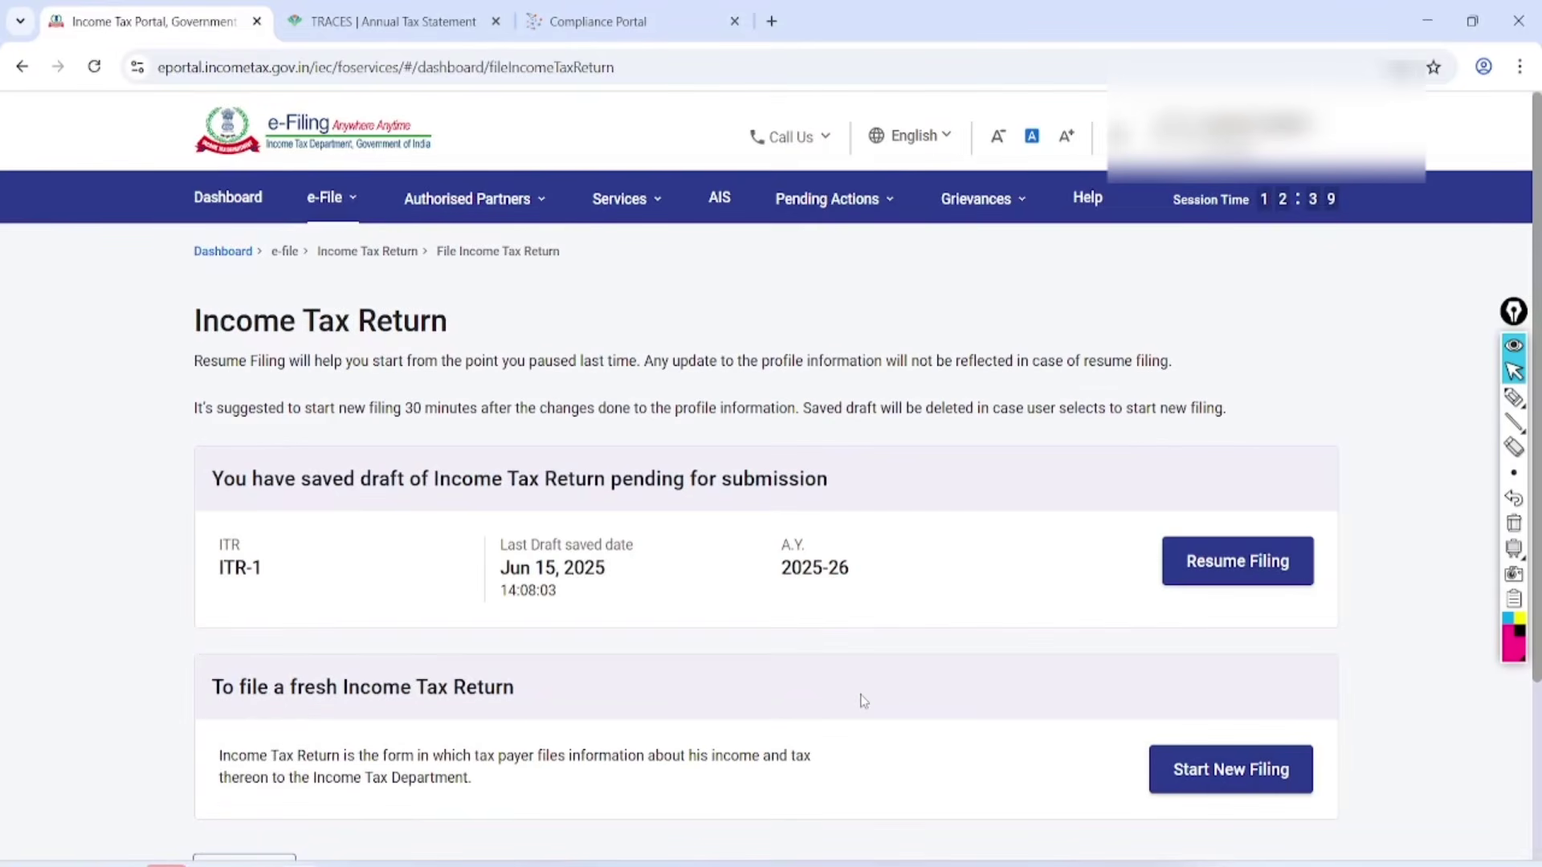
Point out Resume Filing versus Start New Filing, then start a new filing.
left_click(1514, 397)
mouse_move(1321, 474)
left_mouse_down()
mouse_move(1163, 578)
mouse_move(1249, 514)
left_mouse_up()
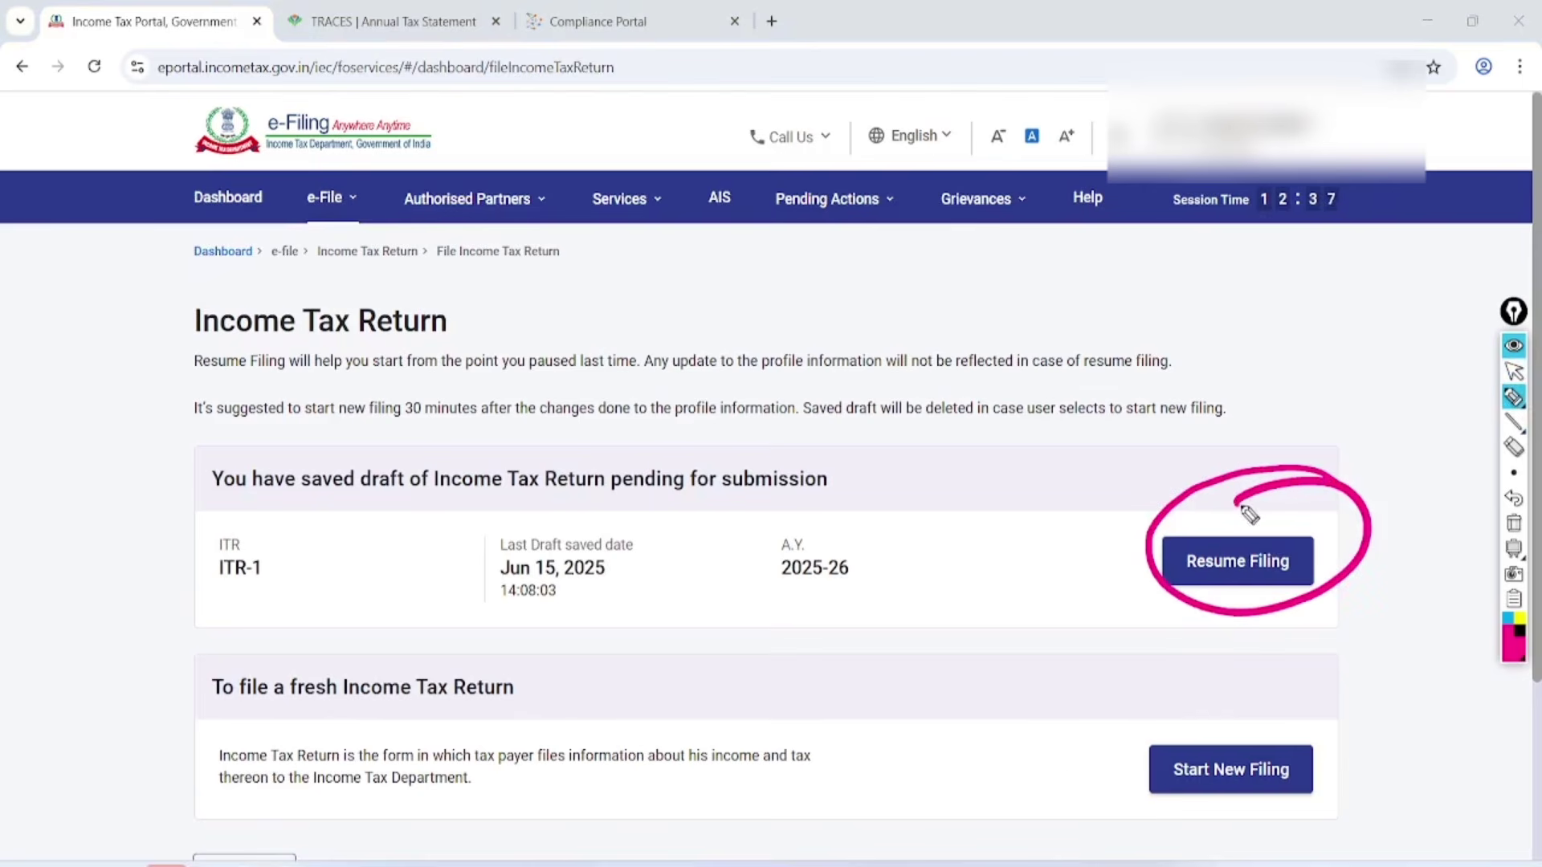
left_click_drag(1059, 741, 1229, 703)
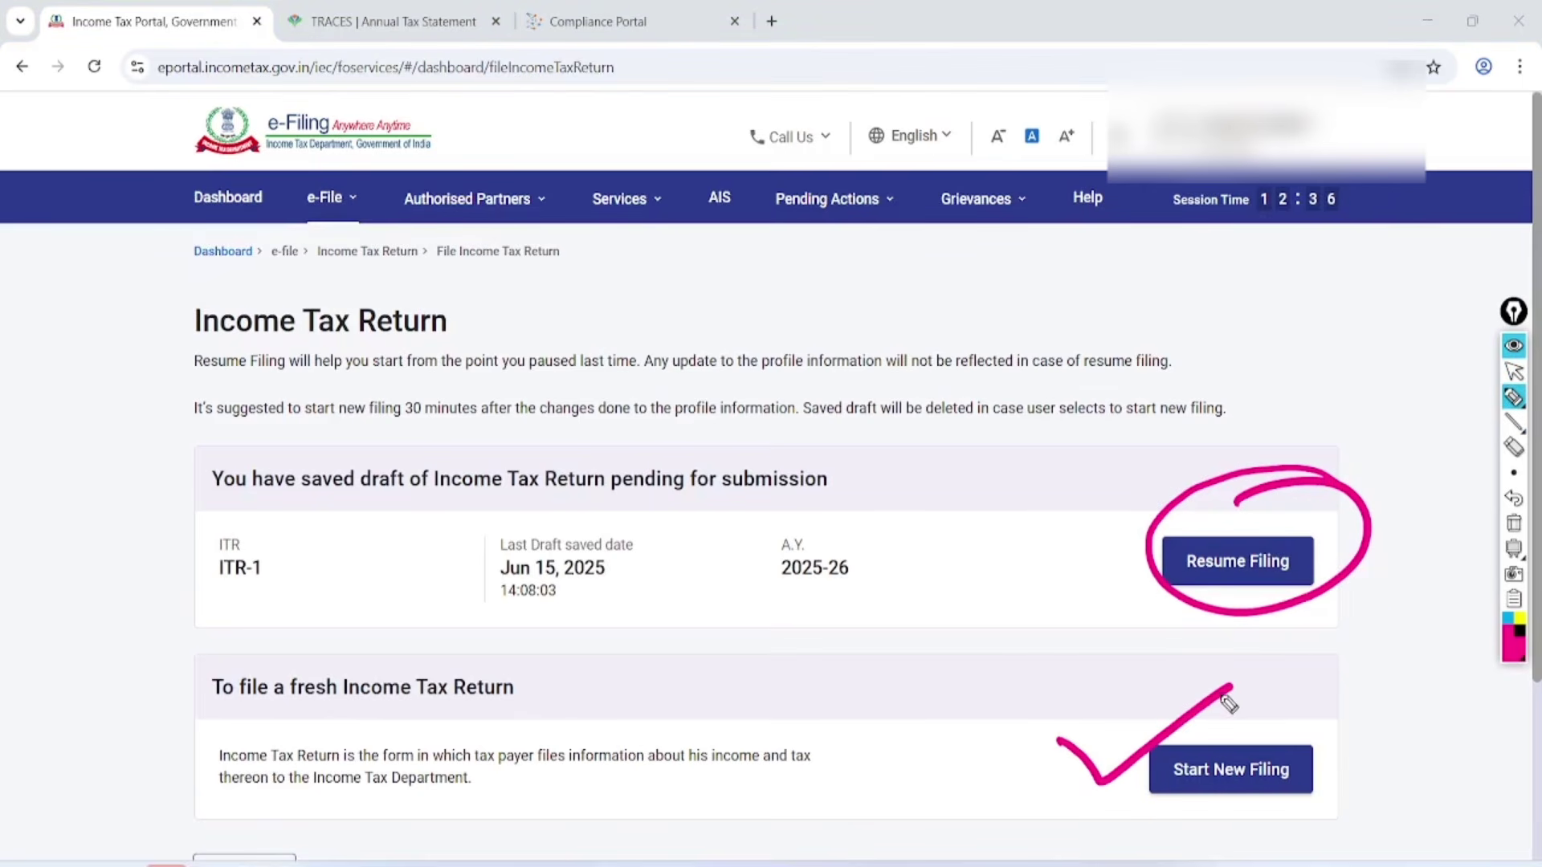
left_click(1514, 371)
left_click(1514, 523)
left_click(1232, 770)
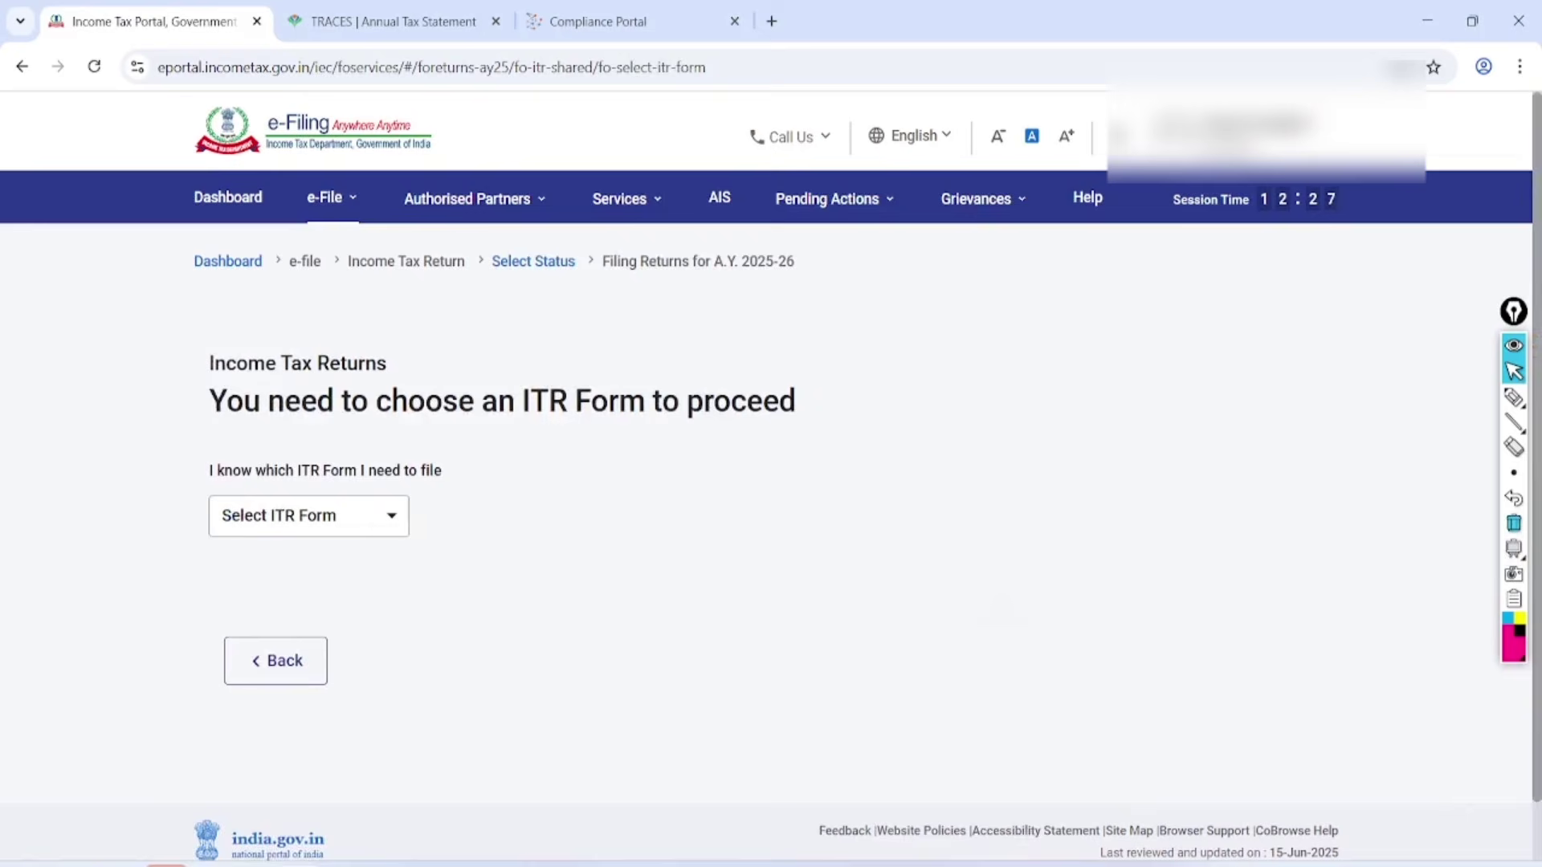
Open the ITR form list, zoom in, and handwrite a circled 2, LT, ST and intra beside it.
left_click(309, 514)
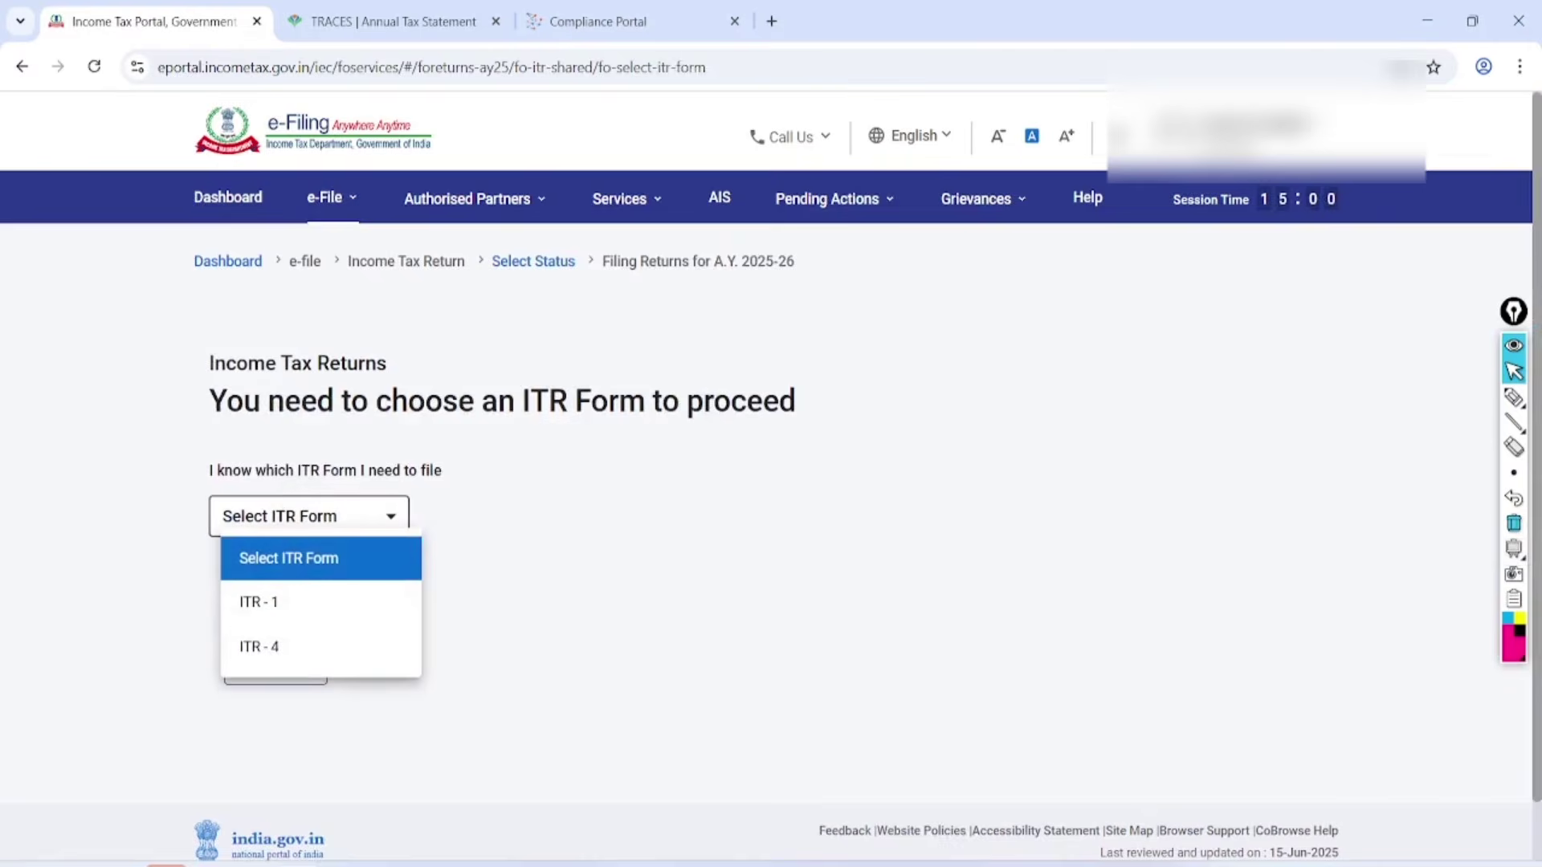
key("ctrl+plus")
key("ctrl+plus")
key("ctrl+plus")
key("ctrl+plus")
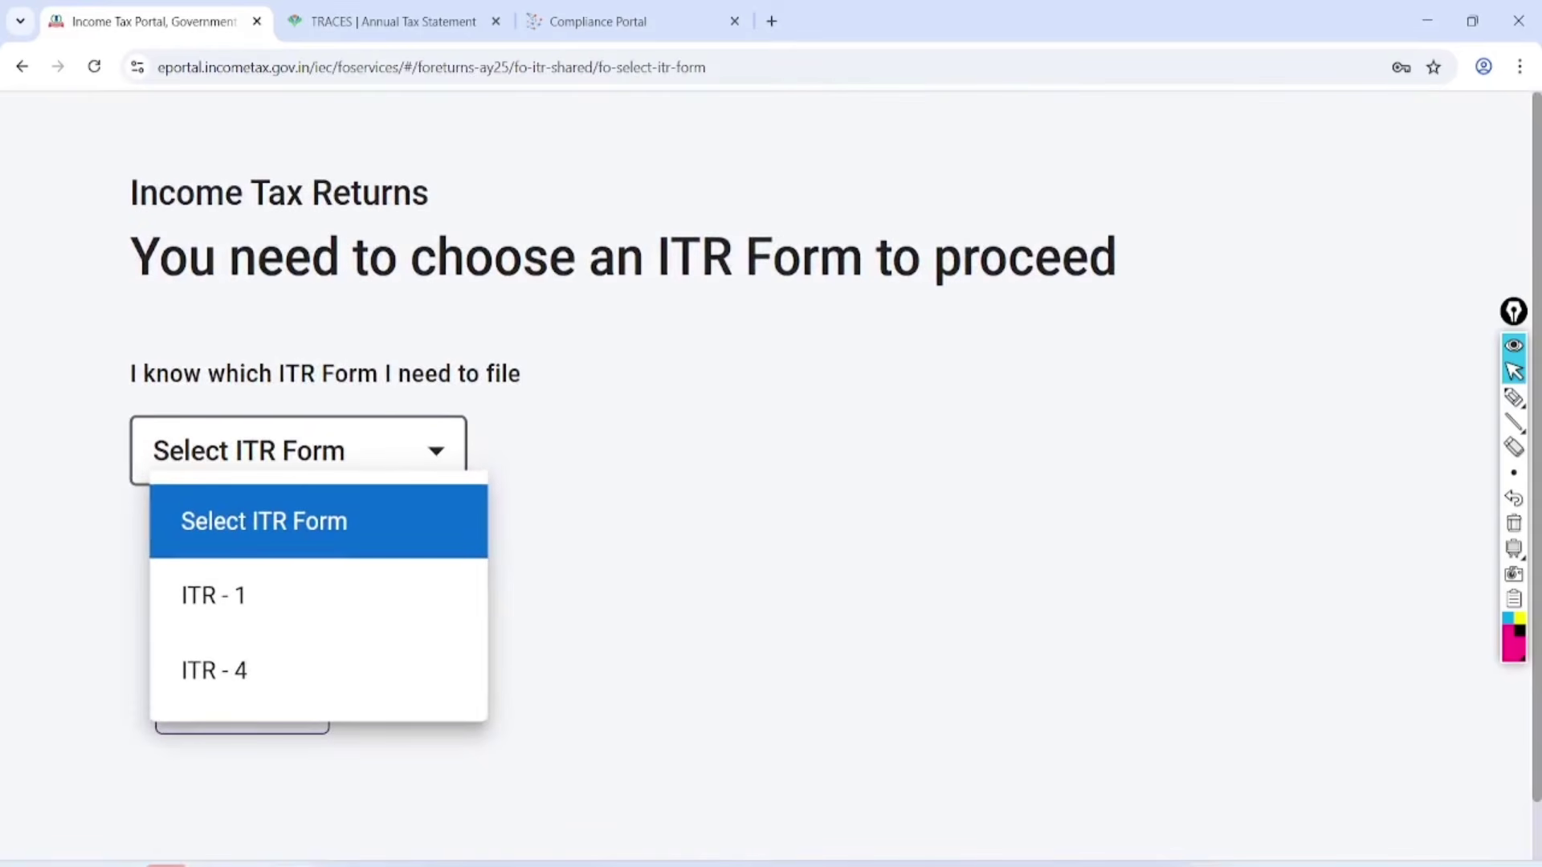
left_click(1514, 397)
left_click_drag(588, 406, 620, 435)
left_click(778, 568)
left_click_drag(615, 368, 633, 363)
mouse_move(669, 342)
left_mouse_down()
mouse_move(703, 377)
mouse_move(723, 311)
left_mouse_up()
left_click_drag(718, 315, 713, 440)
left_click_drag(727, 371, 755, 360)
left_click_drag(753, 363, 763, 422)
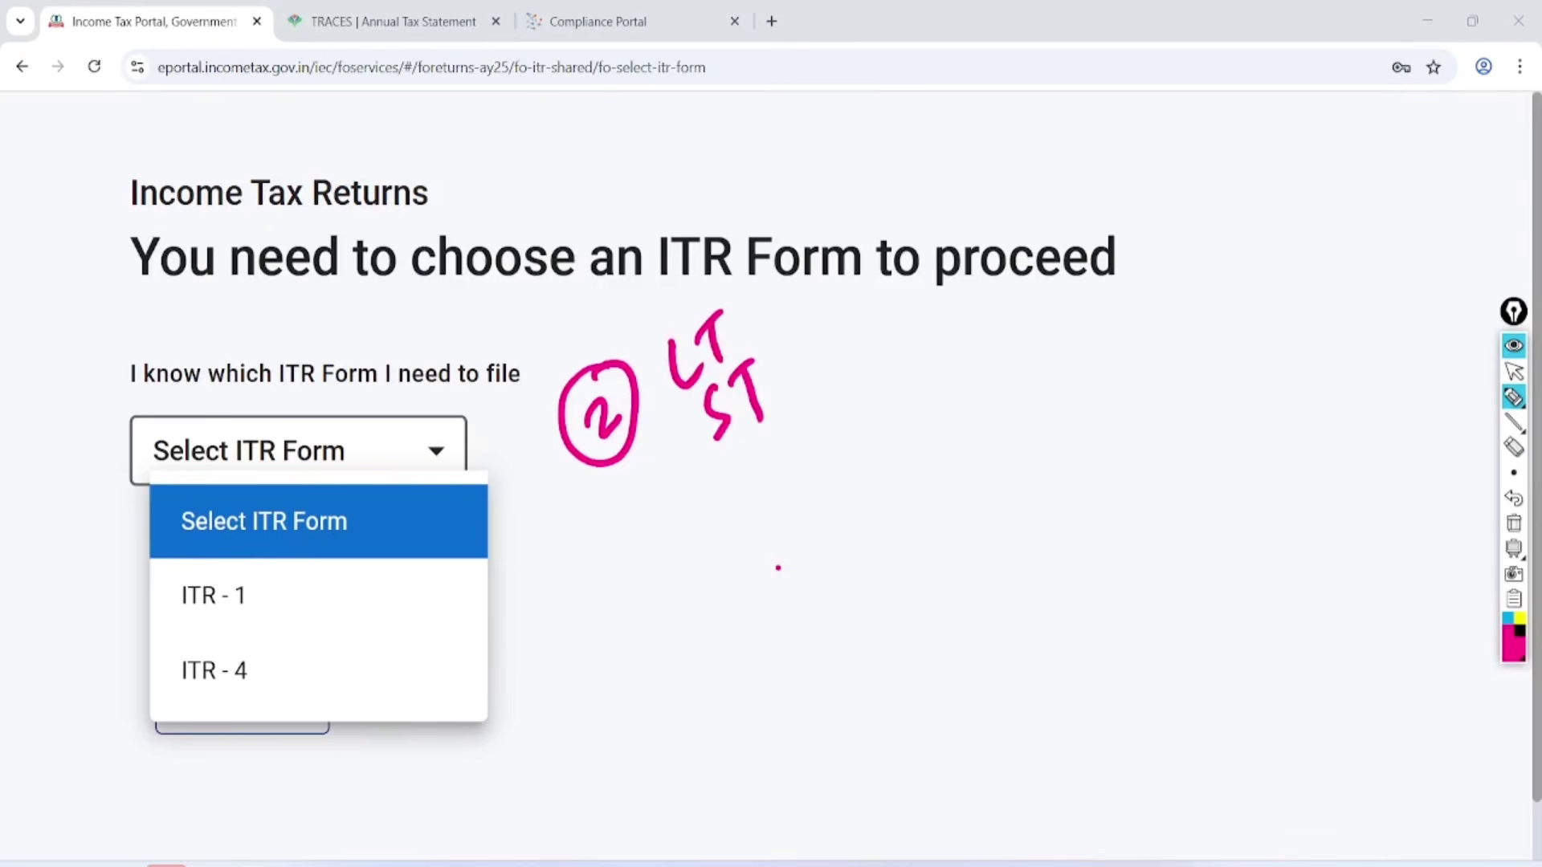
left_click_drag(735, 504, 728, 540)
mouse_move(741, 522)
left_mouse_down()
mouse_move(763, 482)
mouse_move(775, 514)
left_mouse_up()
mouse_move(775, 451)
left_mouse_down()
mouse_move(791, 491)
mouse_move(832, 434)
mouse_move(850, 474)
left_mouse_up()
mouse_move(886, 400)
left_mouse_down()
mouse_move(888, 437)
mouse_move(898, 366)
left_mouse_up()
Add FRO=3, Sale and salary notes, underline and tick salary, then clear the annotations.
mouse_move(914, 390)
left_mouse_down()
mouse_move(928, 421)
mouse_move(922, 368)
mouse_move(944, 413)
left_mouse_up()
left_click_drag(952, 353, 968, 387)
left_click_drag(988, 366, 1012, 357)
left_click_drag(1027, 309, 1044, 365)
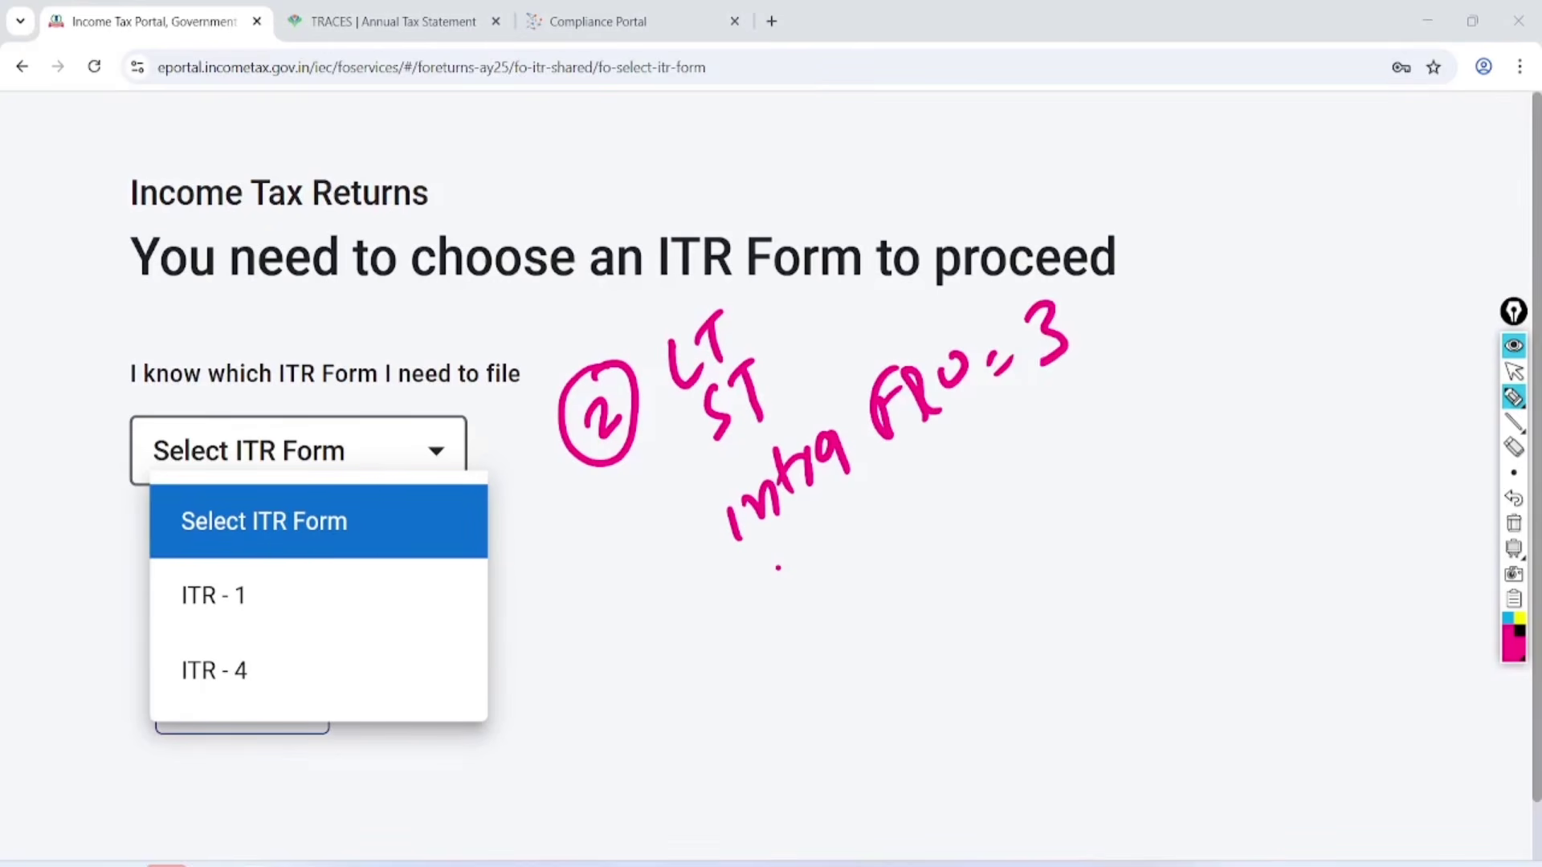
left_click_drag(909, 530, 871, 588)
mouse_move(930, 522)
left_mouse_down()
mouse_move(923, 549)
mouse_move(954, 482)
mouse_move(1032, 466)
left_mouse_up()
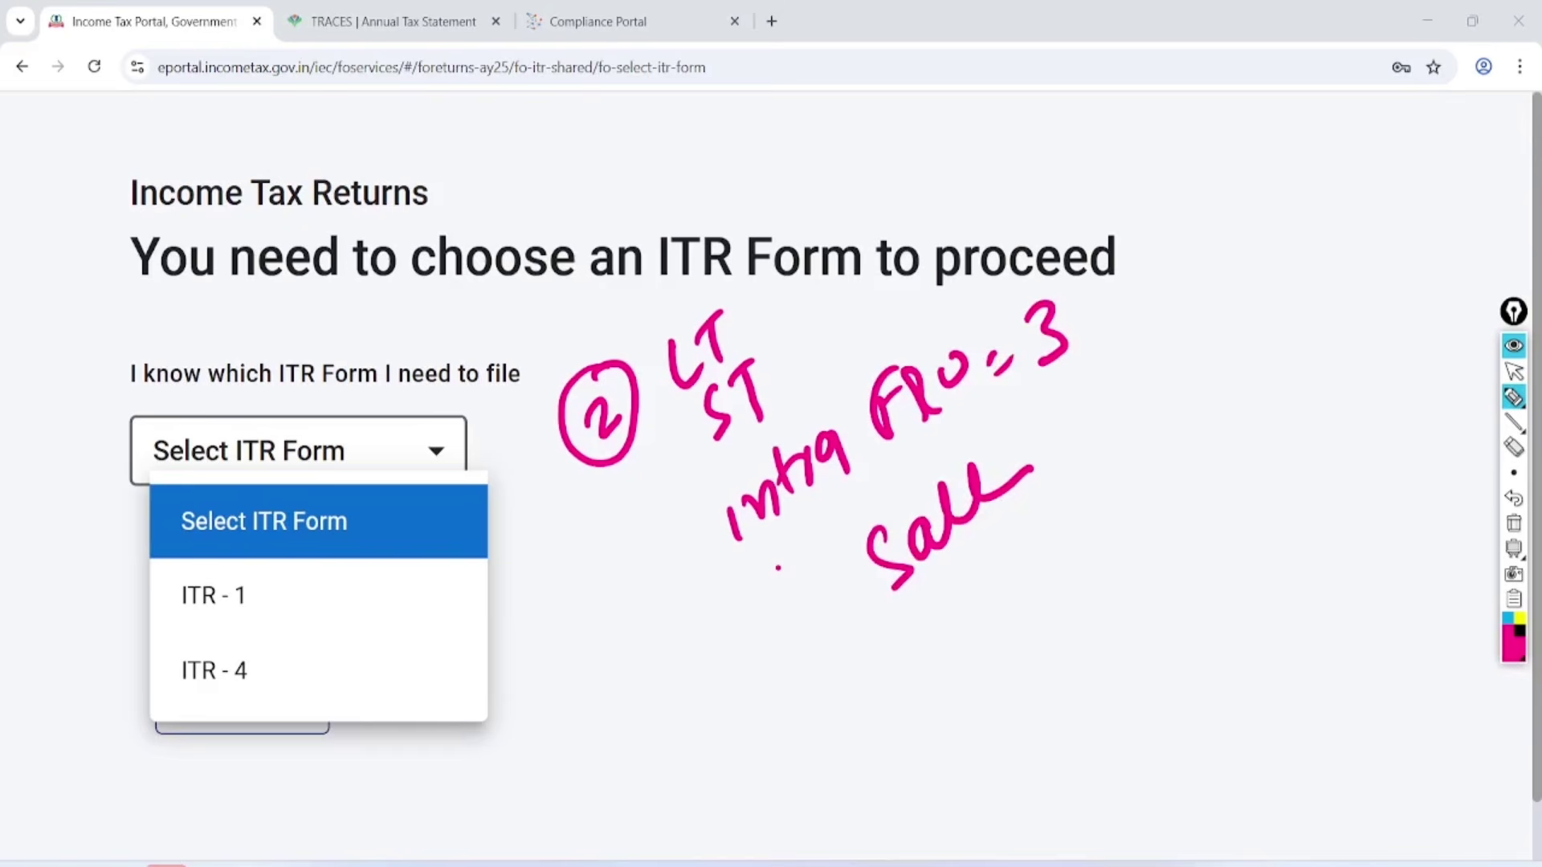
mouse_move(956, 576)
left_mouse_down()
mouse_move(970, 641)
mouse_move(1014, 522)
mouse_move(1088, 502)
mouse_move(1137, 440)
mouse_move(1157, 510)
left_mouse_up()
left_click_drag(1113, 556, 1156, 522)
left_click_drag(1044, 410, 1154, 354)
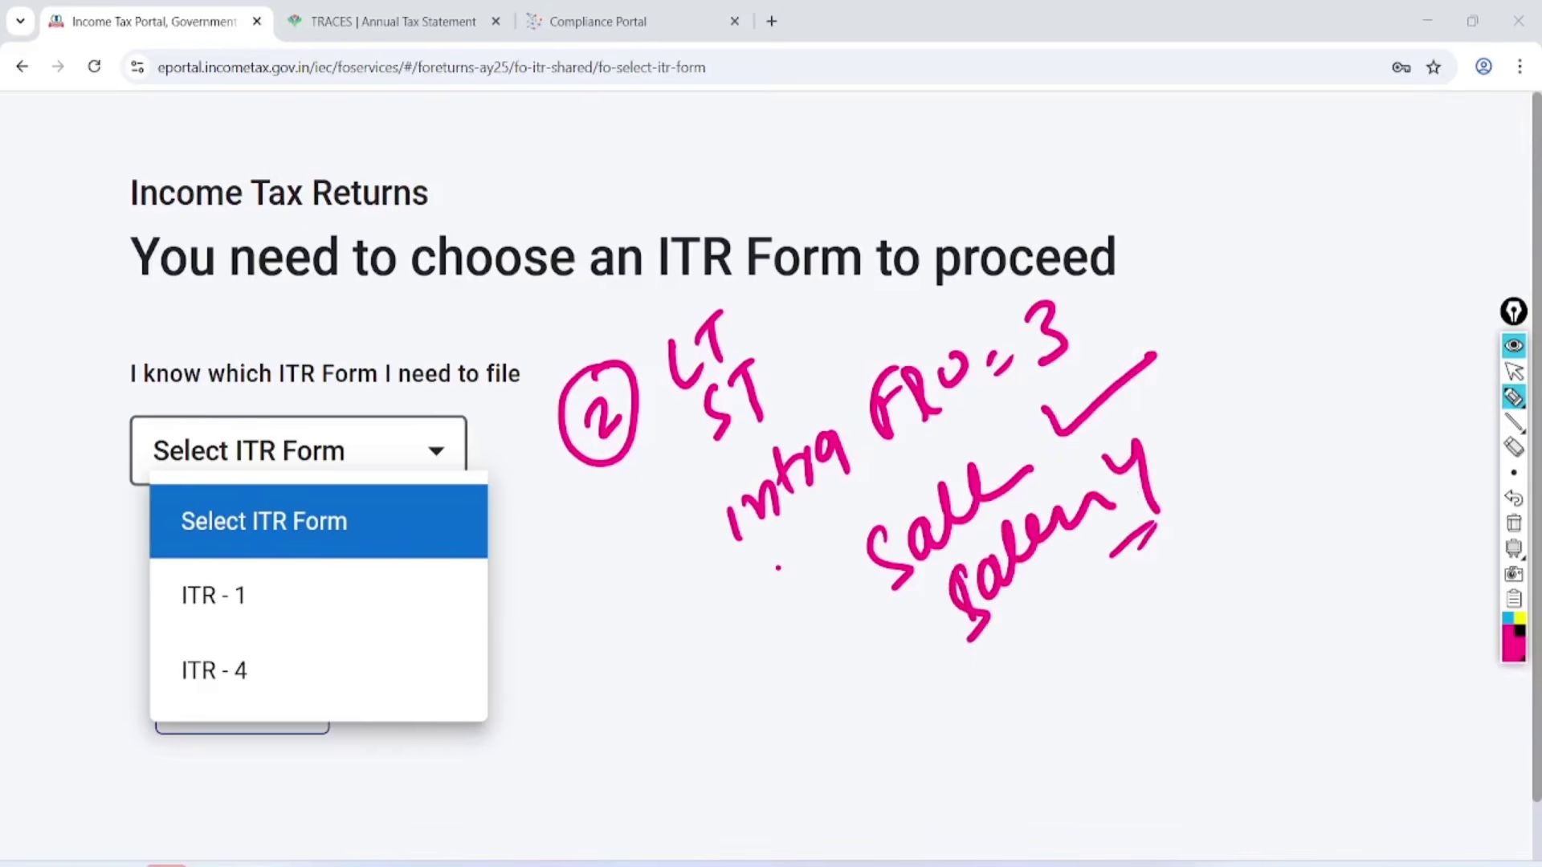
key("Escape")
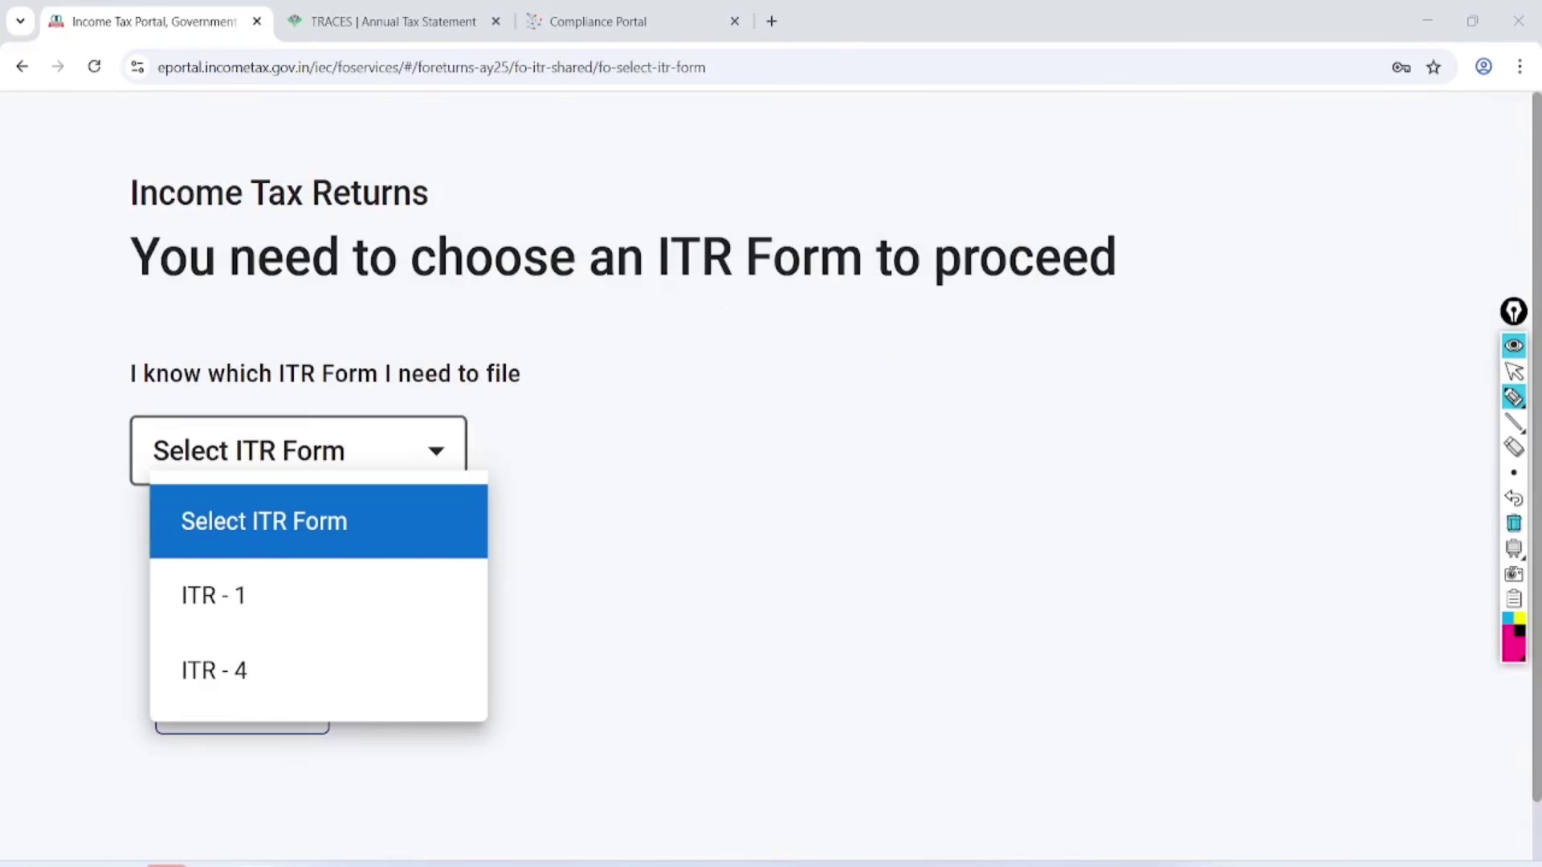
Proceed with ITR-4, mark the default New Tax Regime and OLD on the notice, then acknowledge it.
left_click(213, 671)
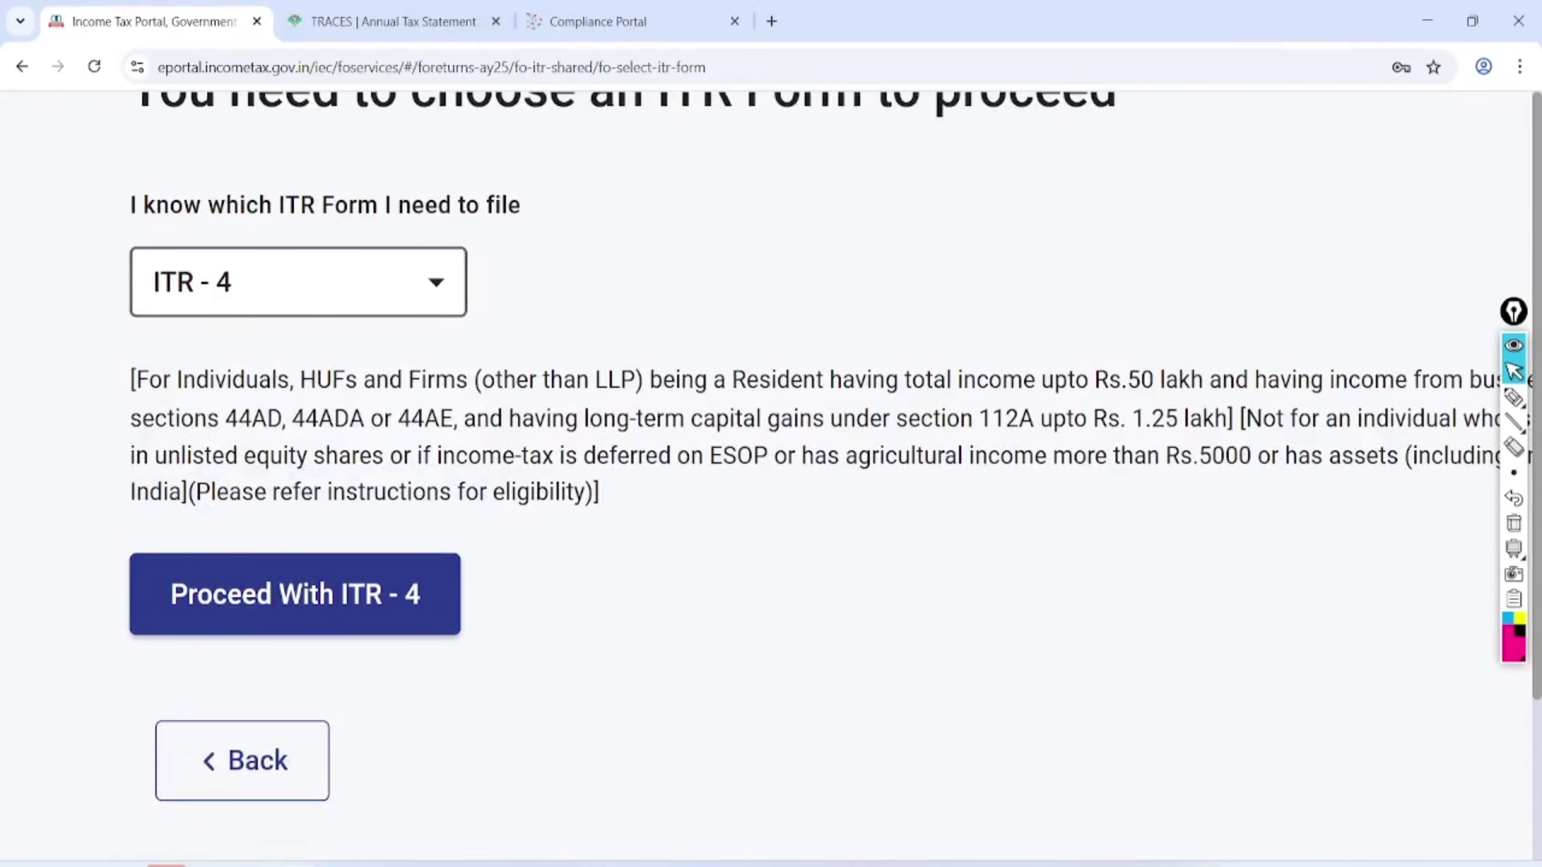
left_click(245, 594)
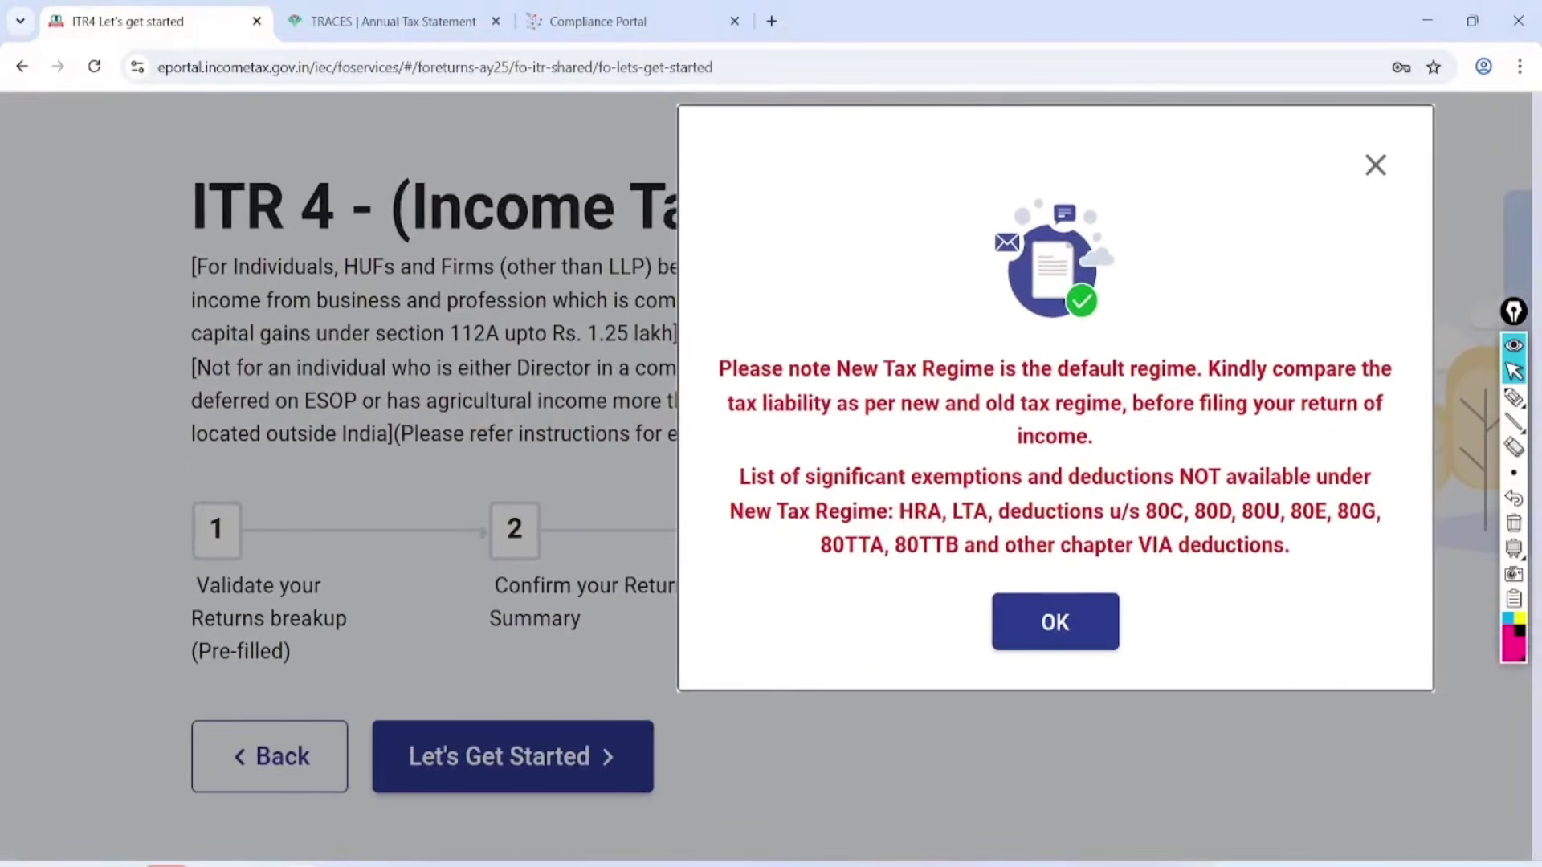
left_click(1514, 397)
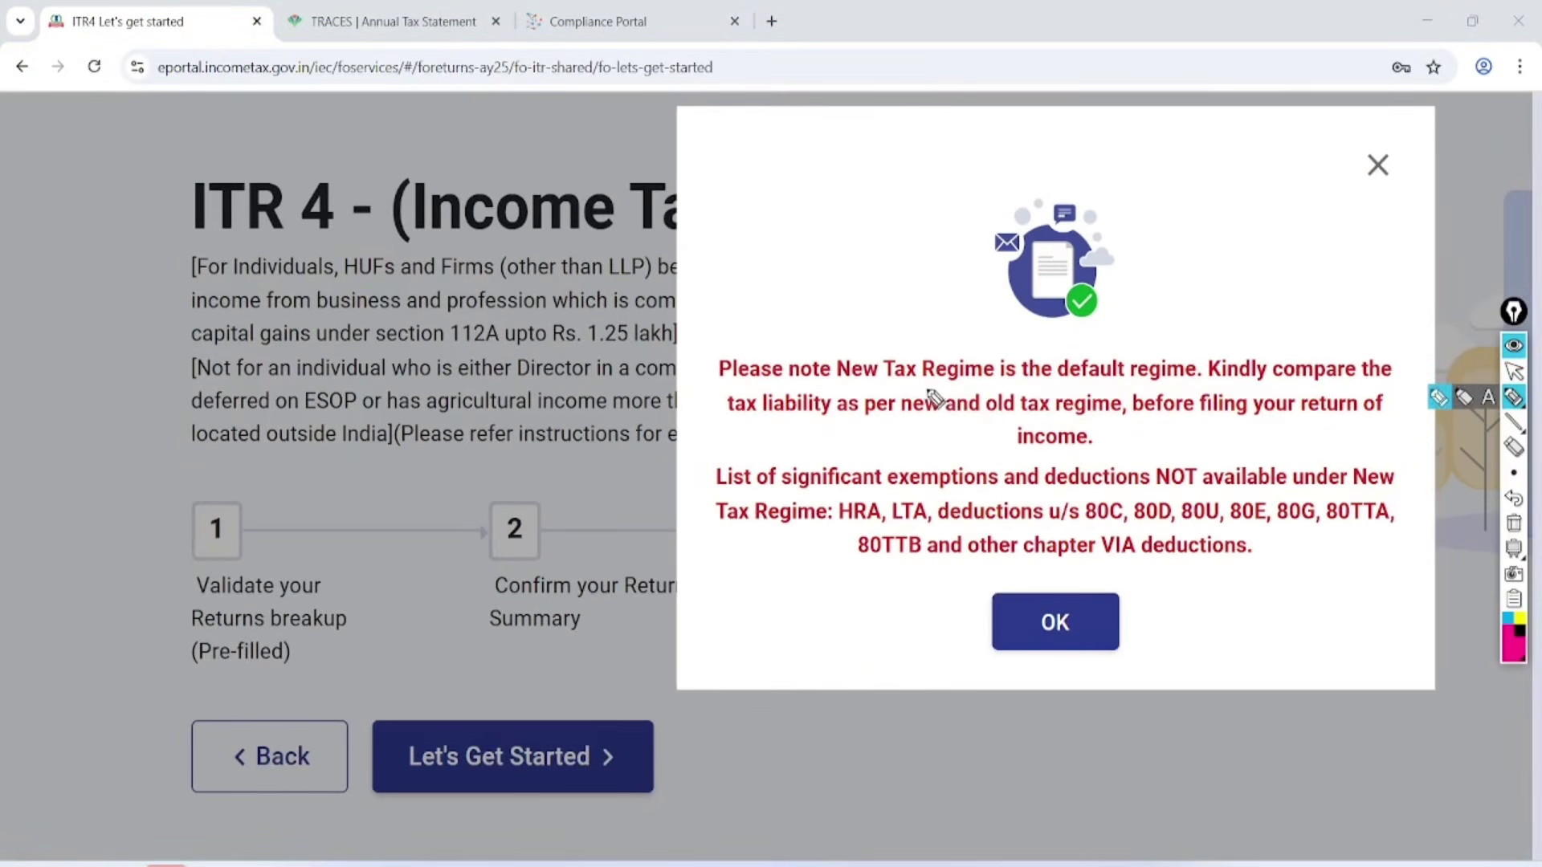
left_click_drag(912, 394, 1210, 387)
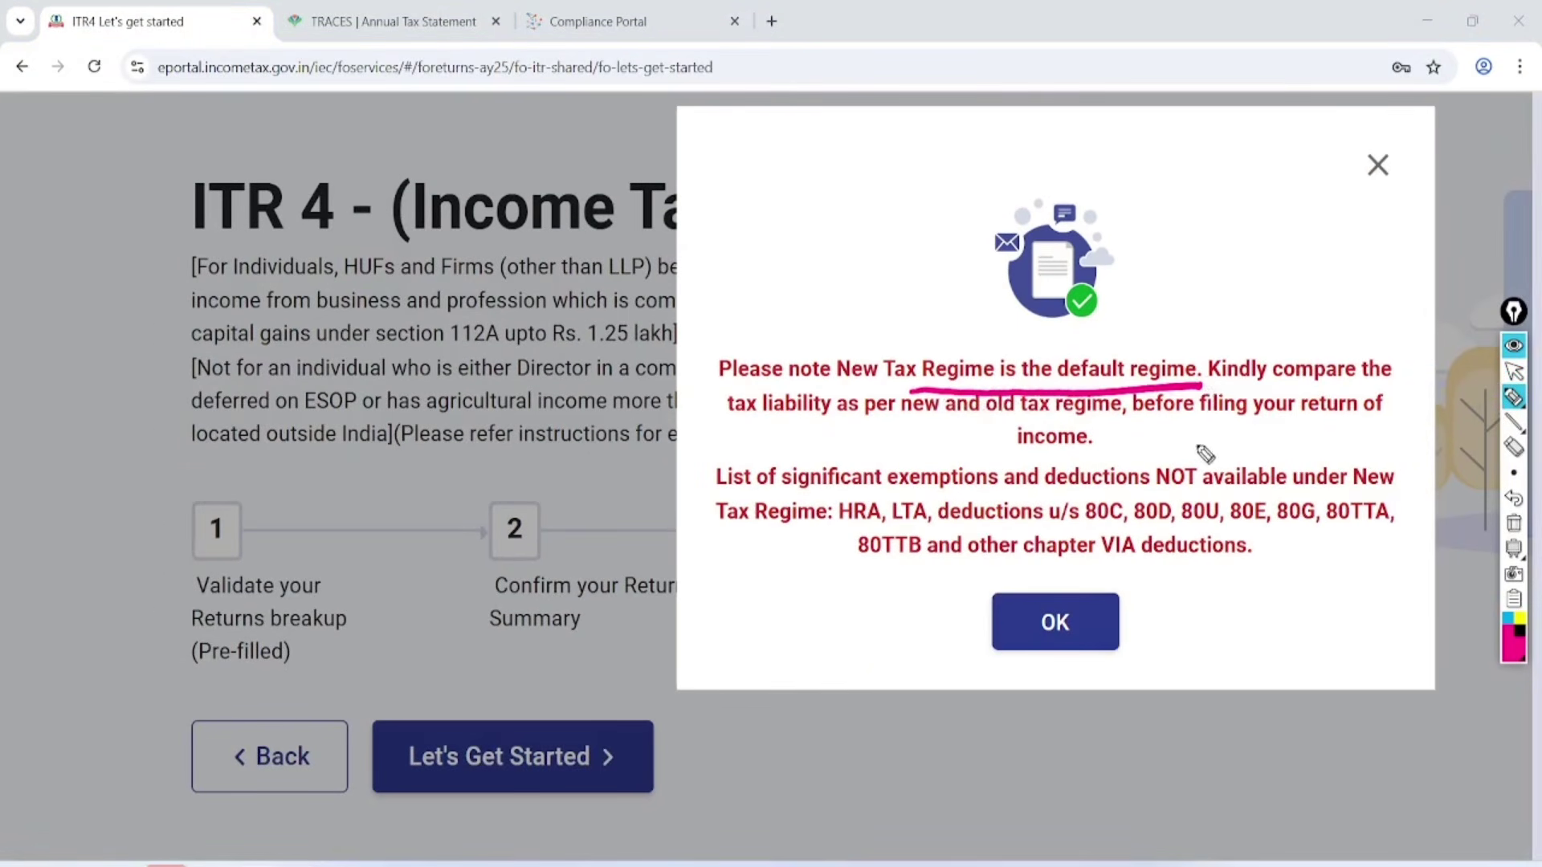
mouse_move(705, 534)
left_mouse_down()
mouse_move(1413, 537)
mouse_move(843, 592)
left_mouse_up()
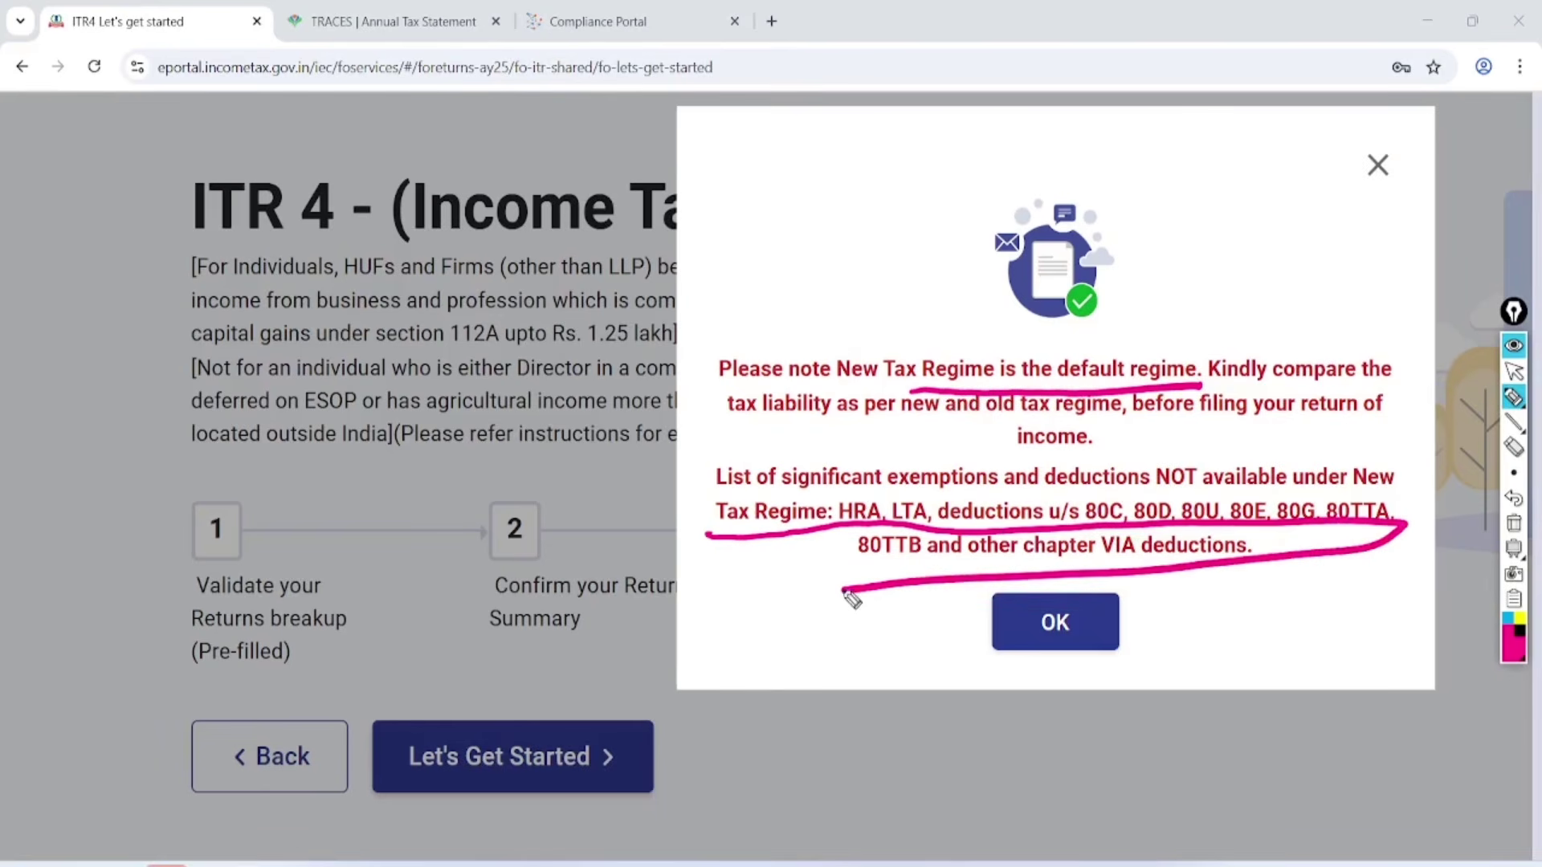
left_click_drag(1174, 229, 1156, 226)
mouse_move(1259, 193)
left_mouse_down()
mouse_move(1231, 258)
mouse_move(1285, 277)
left_mouse_up()
mouse_move(1301, 210)
left_mouse_down()
mouse_move(1349, 257)
mouse_move(1305, 273)
mouse_move(1353, 289)
left_mouse_up()
left_click_drag(1257, 325, 1365, 299)
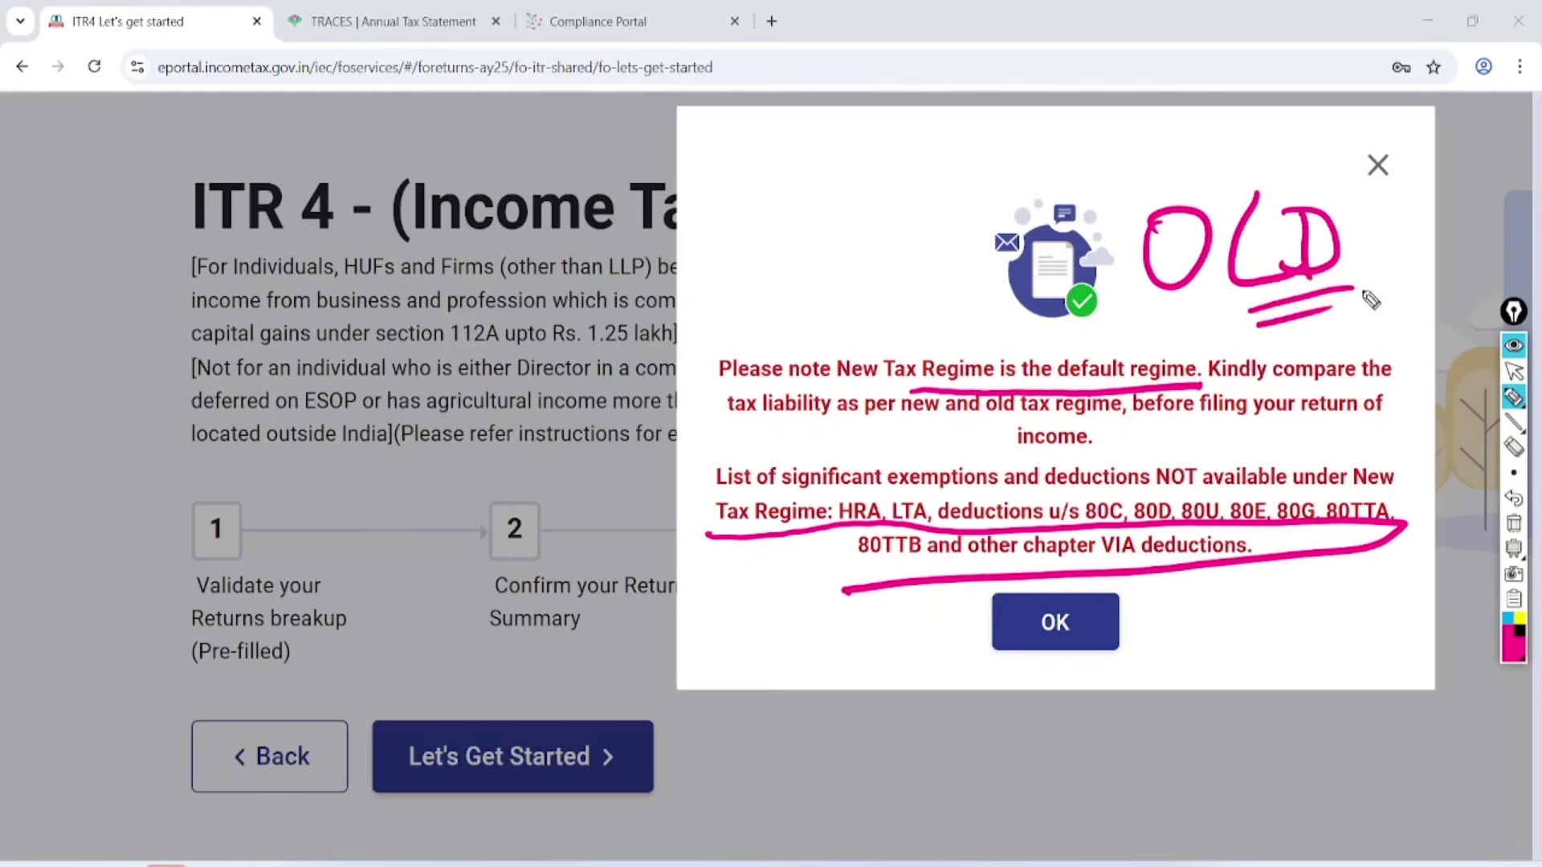
left_click(1514, 371)
left_click(1513, 523)
left_click(1080, 624)
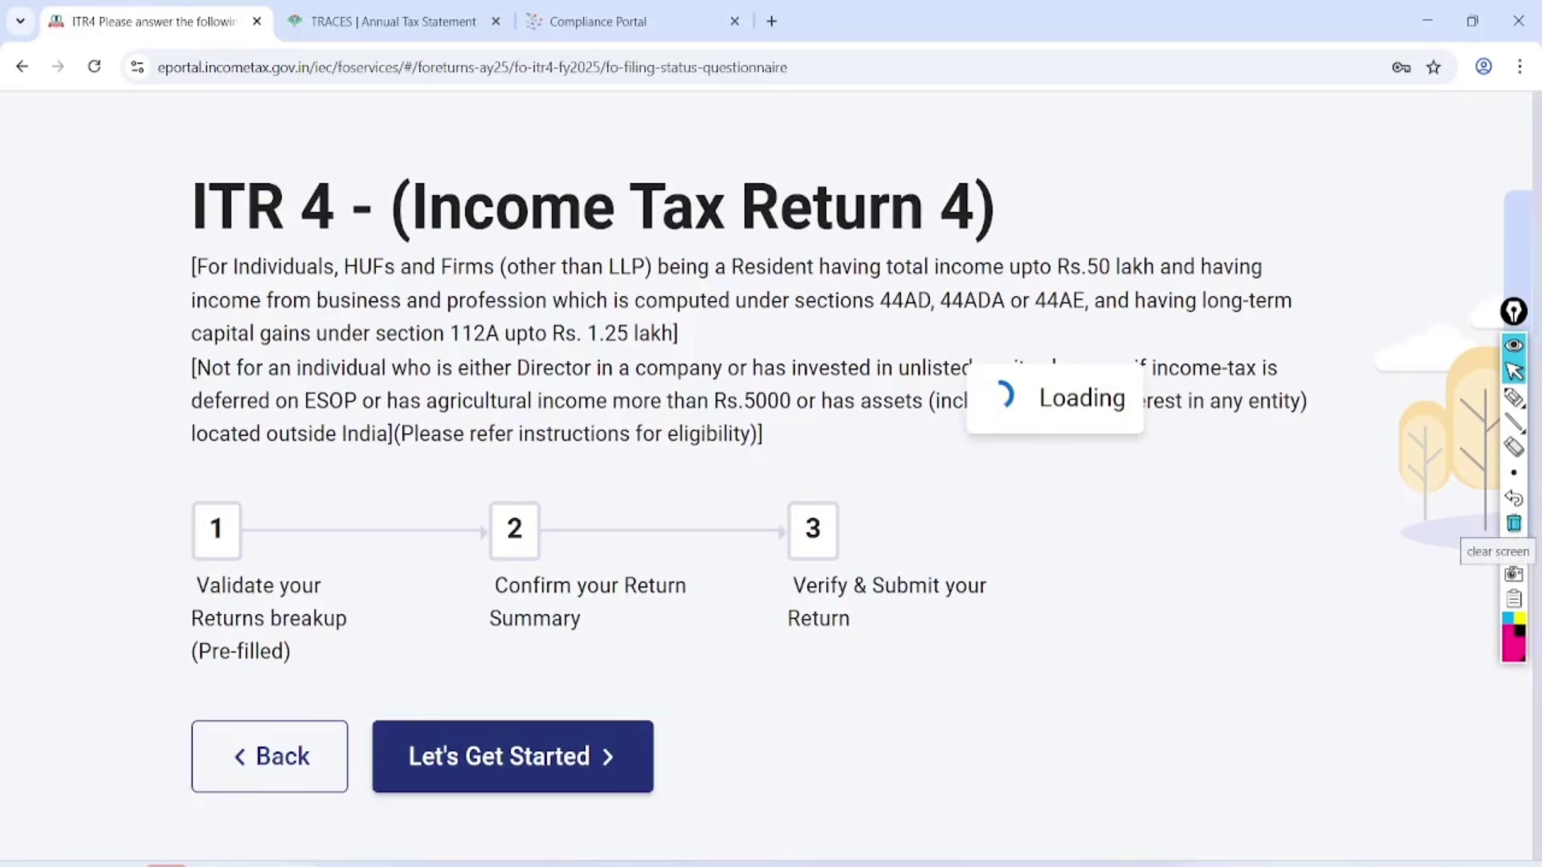
Tick the exemption-limit and Others reasons; underline the 1 Crore, 2 lakh and 1 lakh conditions.
left_click(1514, 398)
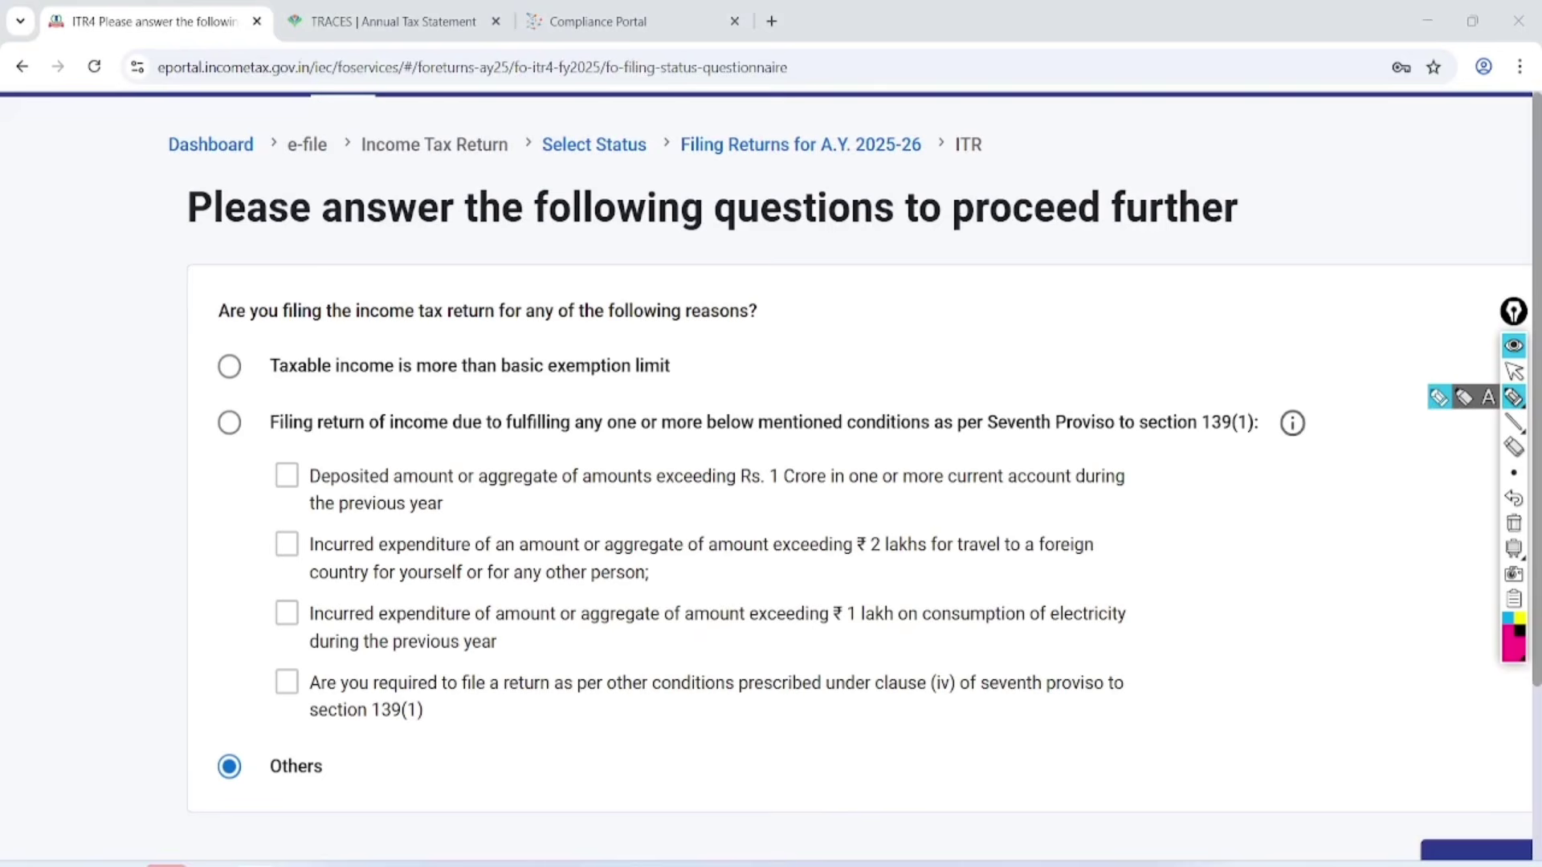
mouse_move(235, 360)
left_mouse_down()
mouse_move(235, 378)
mouse_move(433, 260)
left_mouse_up()
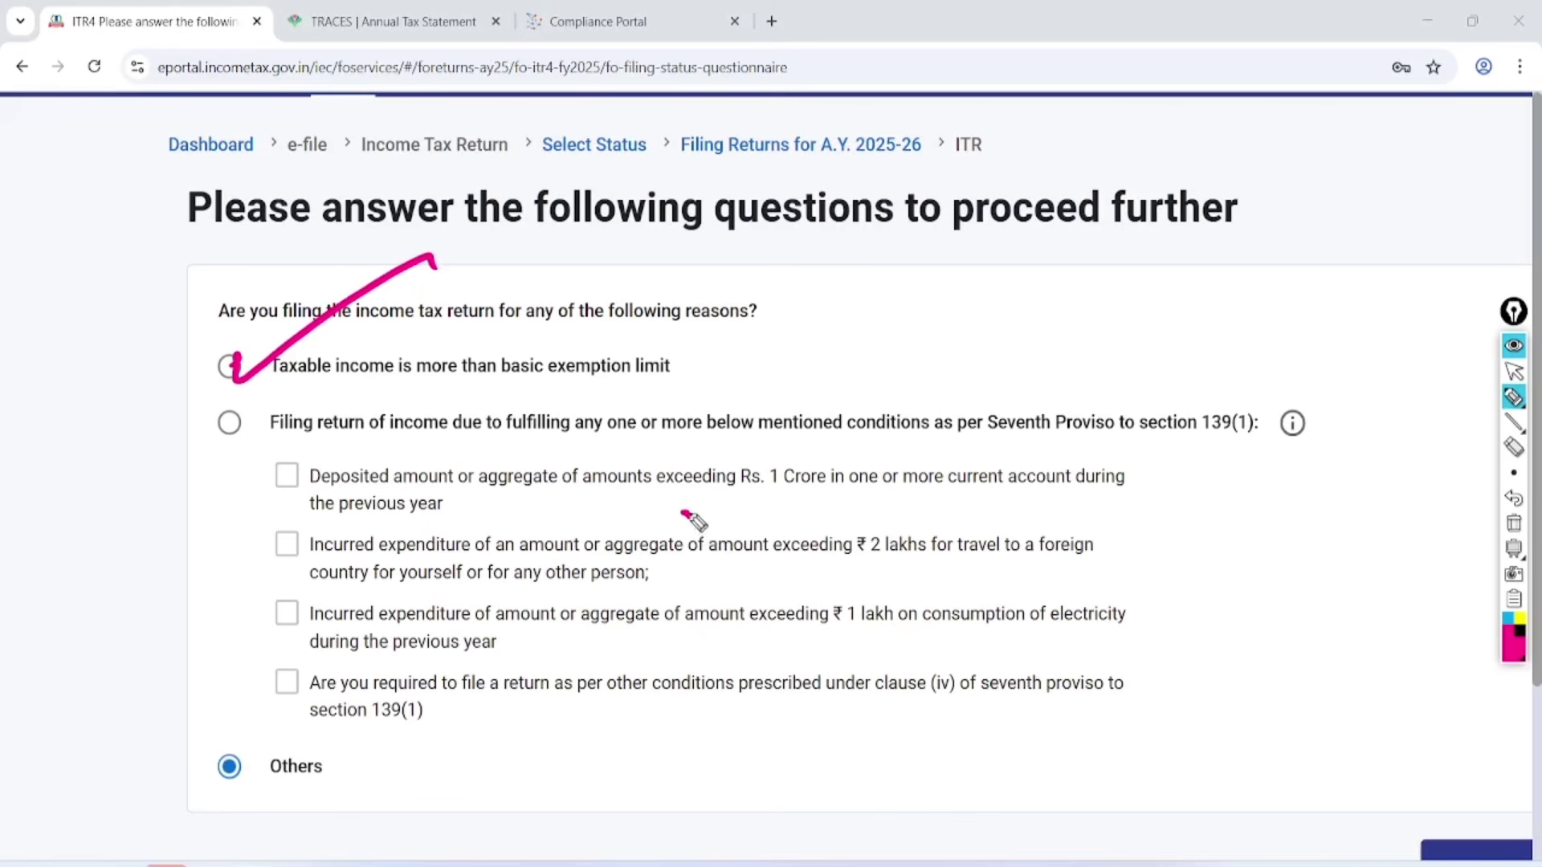
left_click_drag(682, 514, 925, 492)
left_click_drag(750, 577, 992, 561)
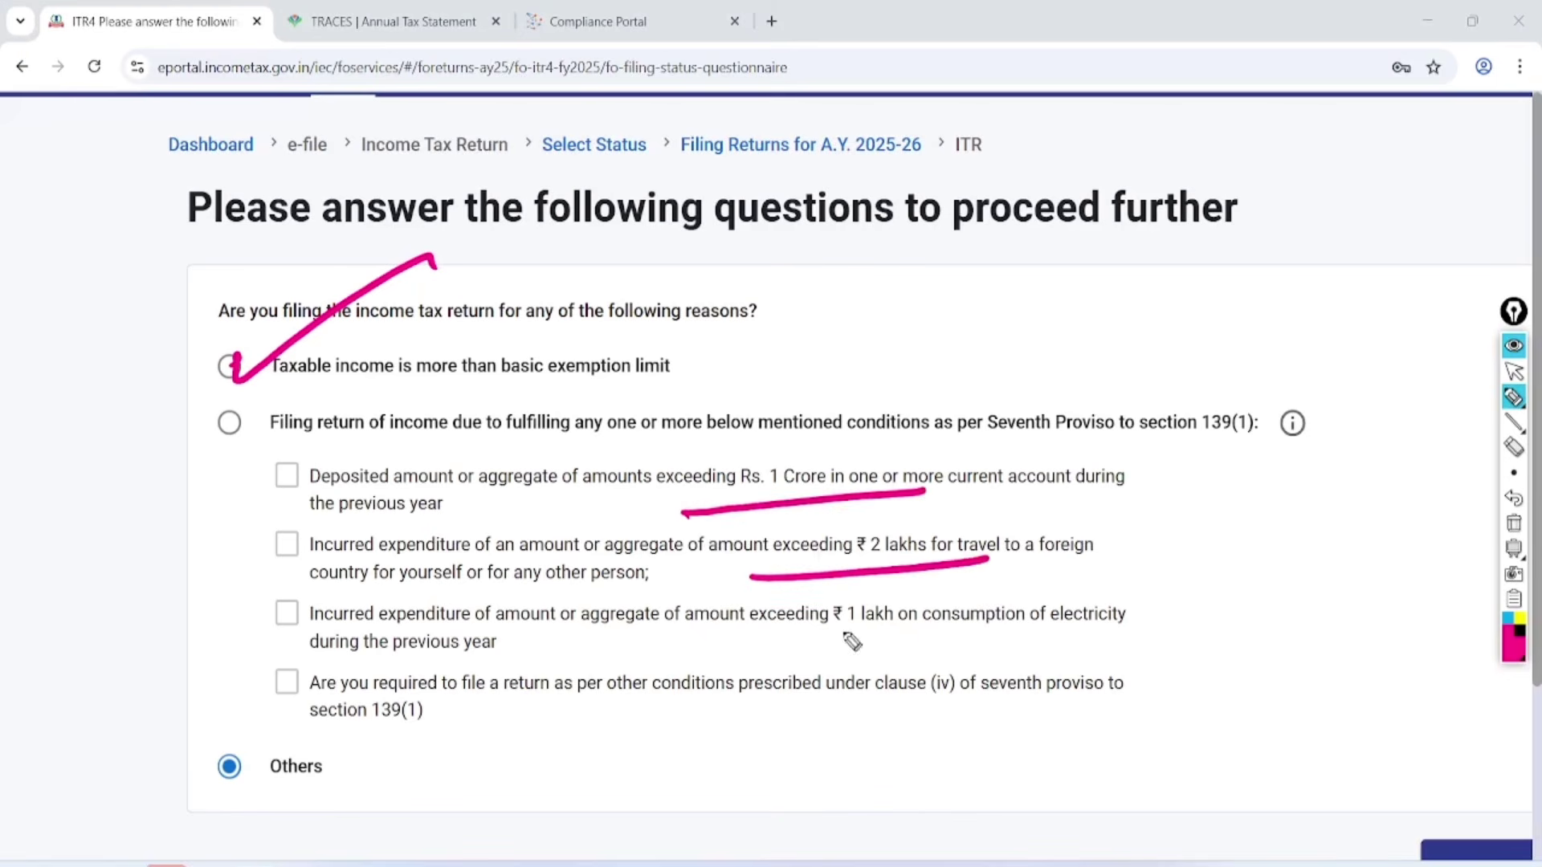
left_click_drag(759, 651, 1007, 634)
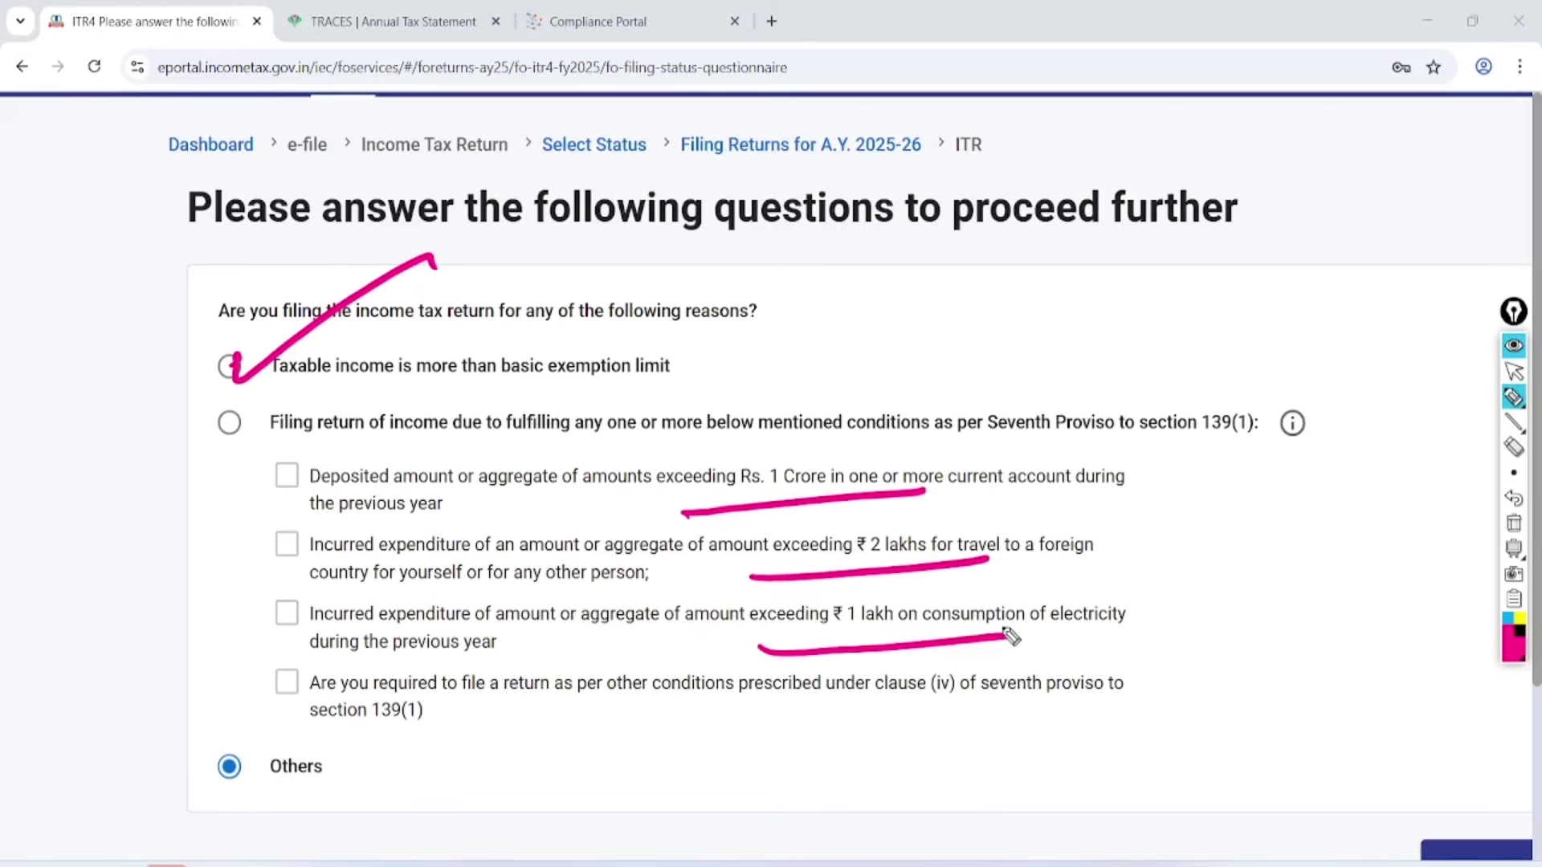
left_click_drag(215, 758, 383, 661)
Clear the notes and continue to the Return Summary with Others selected.
left_click(1514, 371)
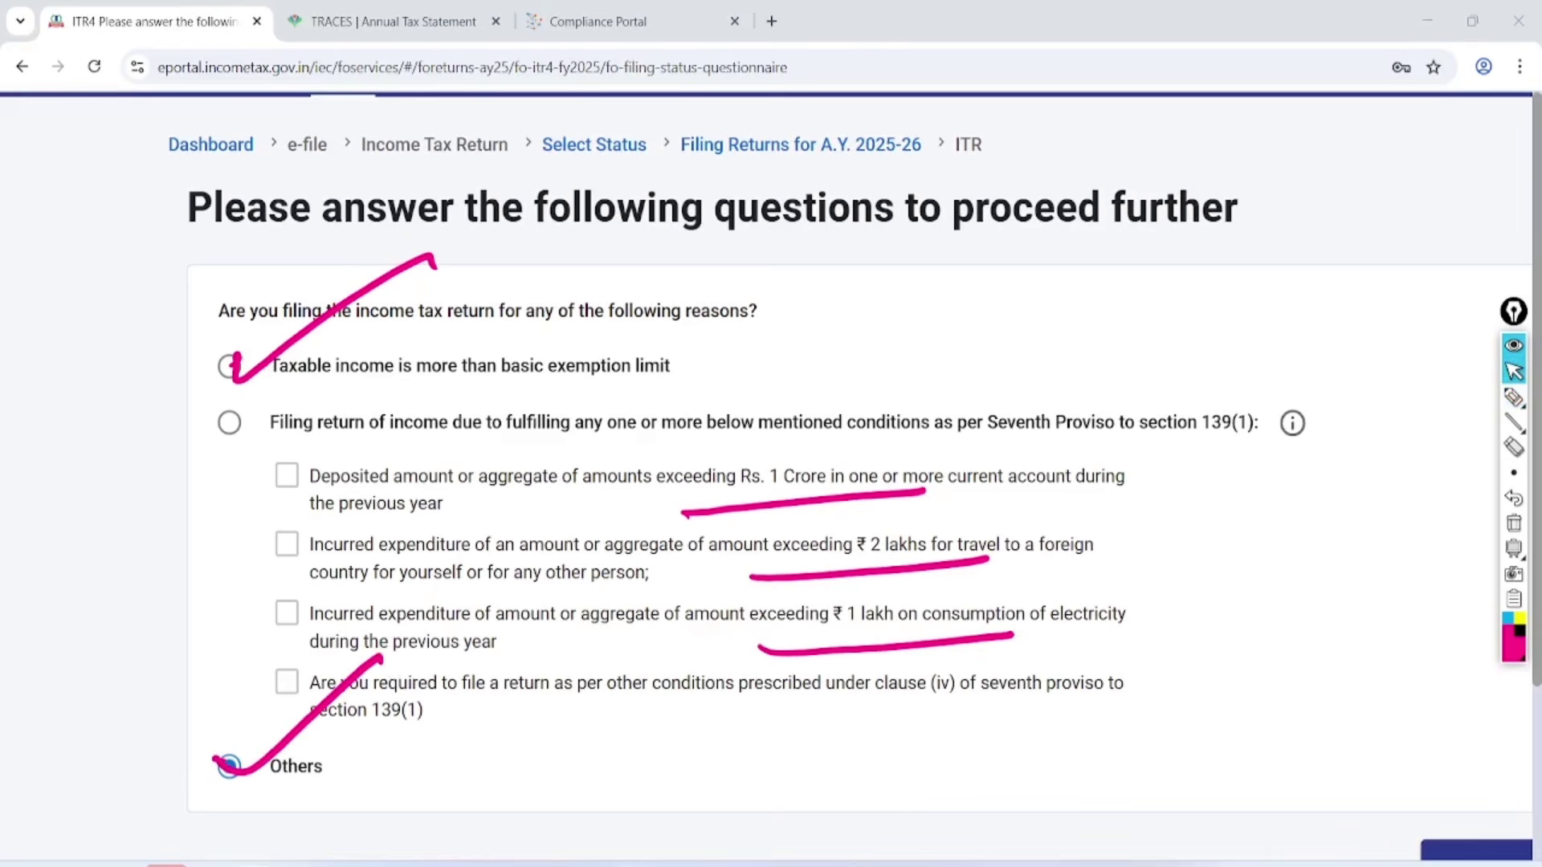
left_click(1514, 524)
scroll(1317, 554, "down", 3)
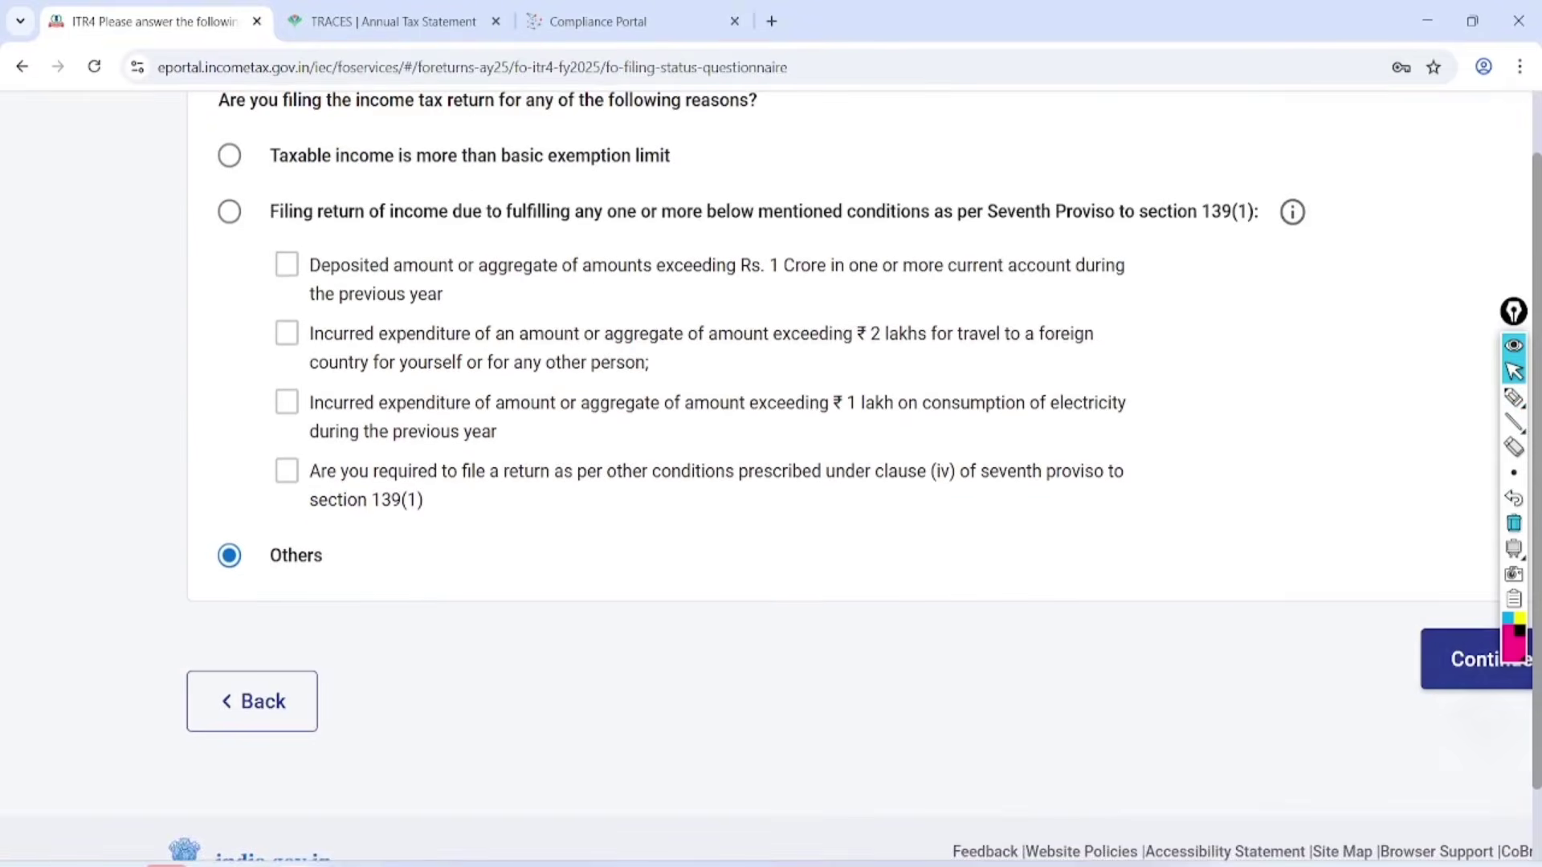
left_click(1469, 660)
scroll(803, 498, "down", 4)
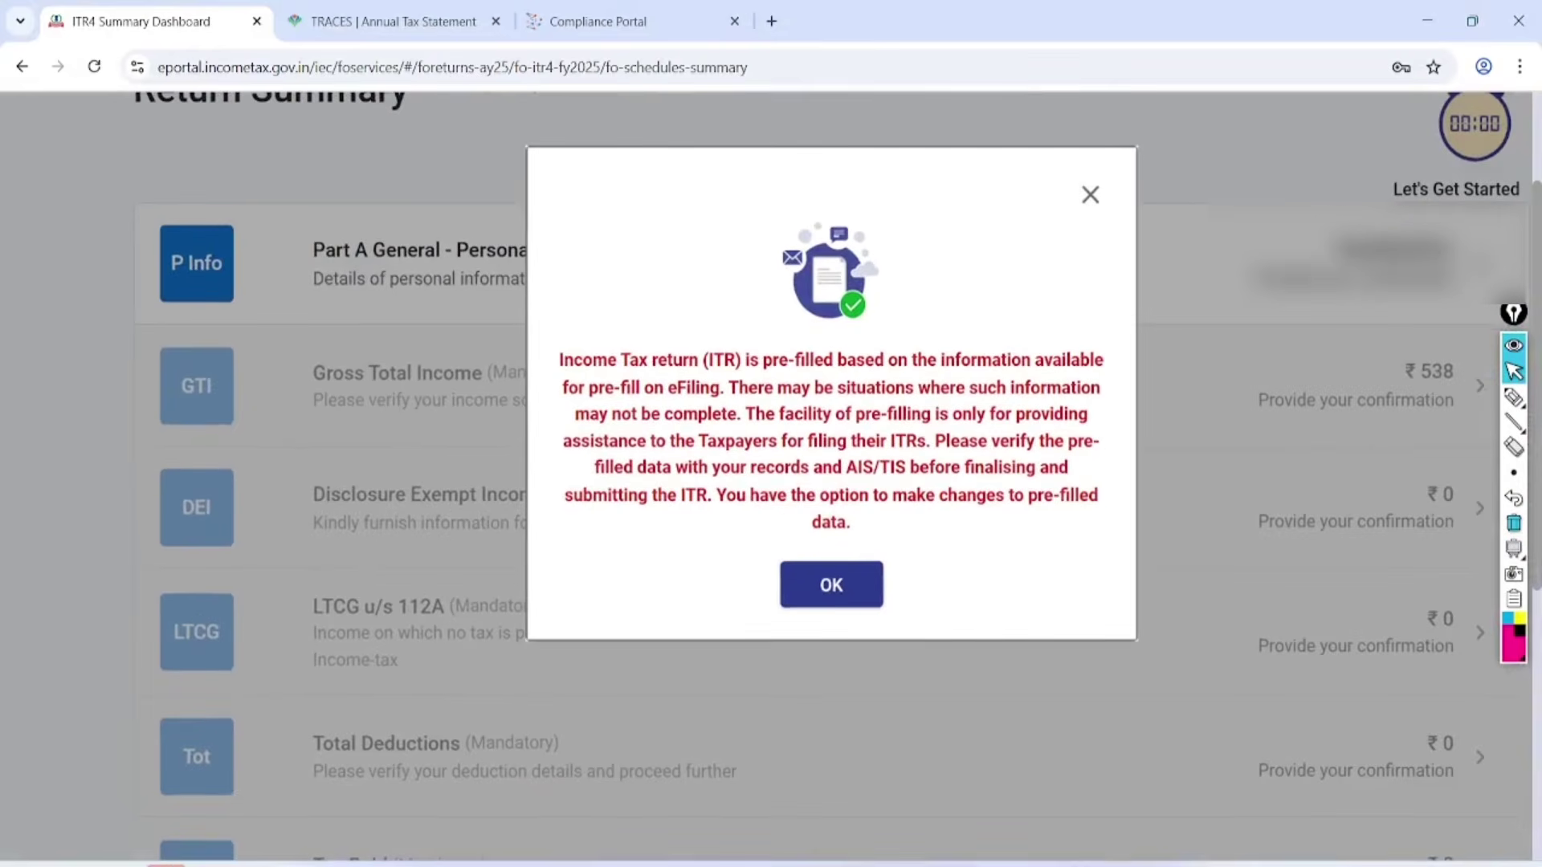
scroll(776, 449, "down", 3)
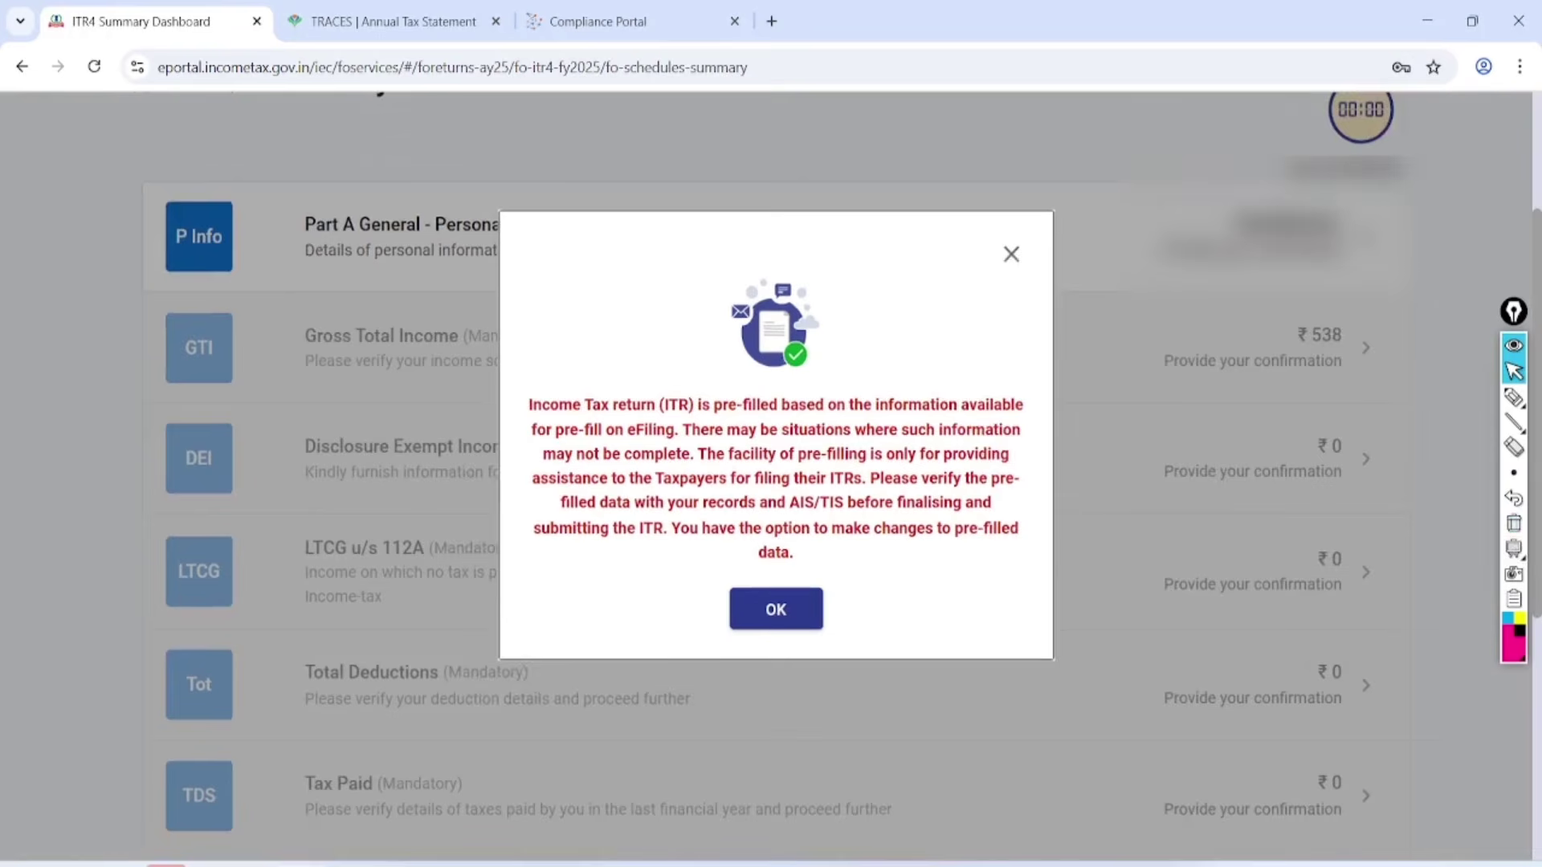
key("ctrl+minus")
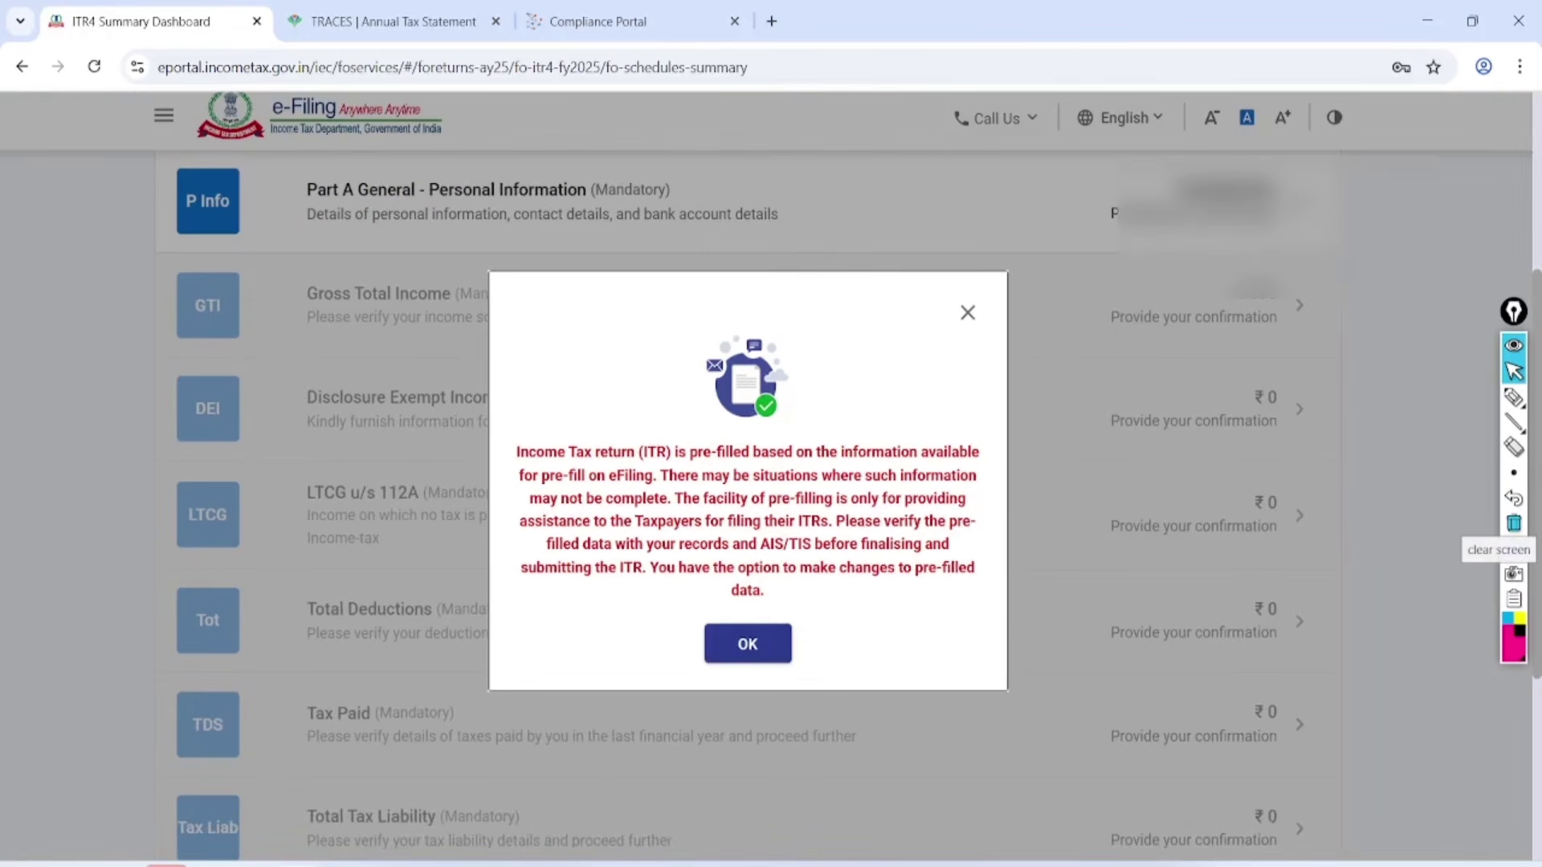
left_click(1513, 397)
mouse_move(478, 479)
left_mouse_down()
mouse_move(996, 458)
mouse_move(508, 496)
mouse_move(723, 517)
mouse_move(926, 511)
left_mouse_up()
left_click_drag(564, 571, 934, 528)
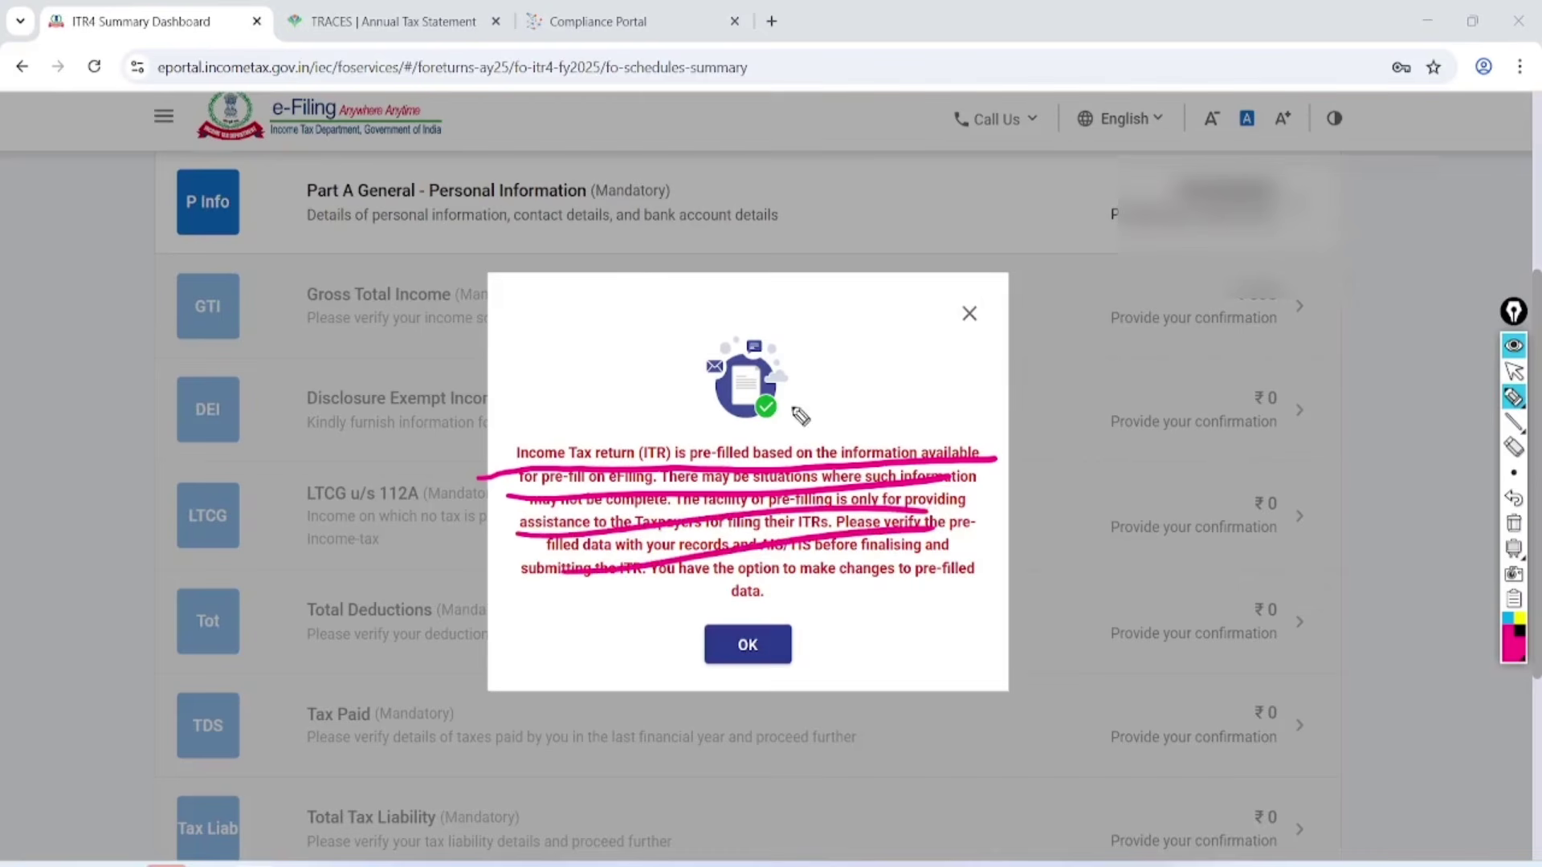
left_click_drag(784, 409, 946, 378)
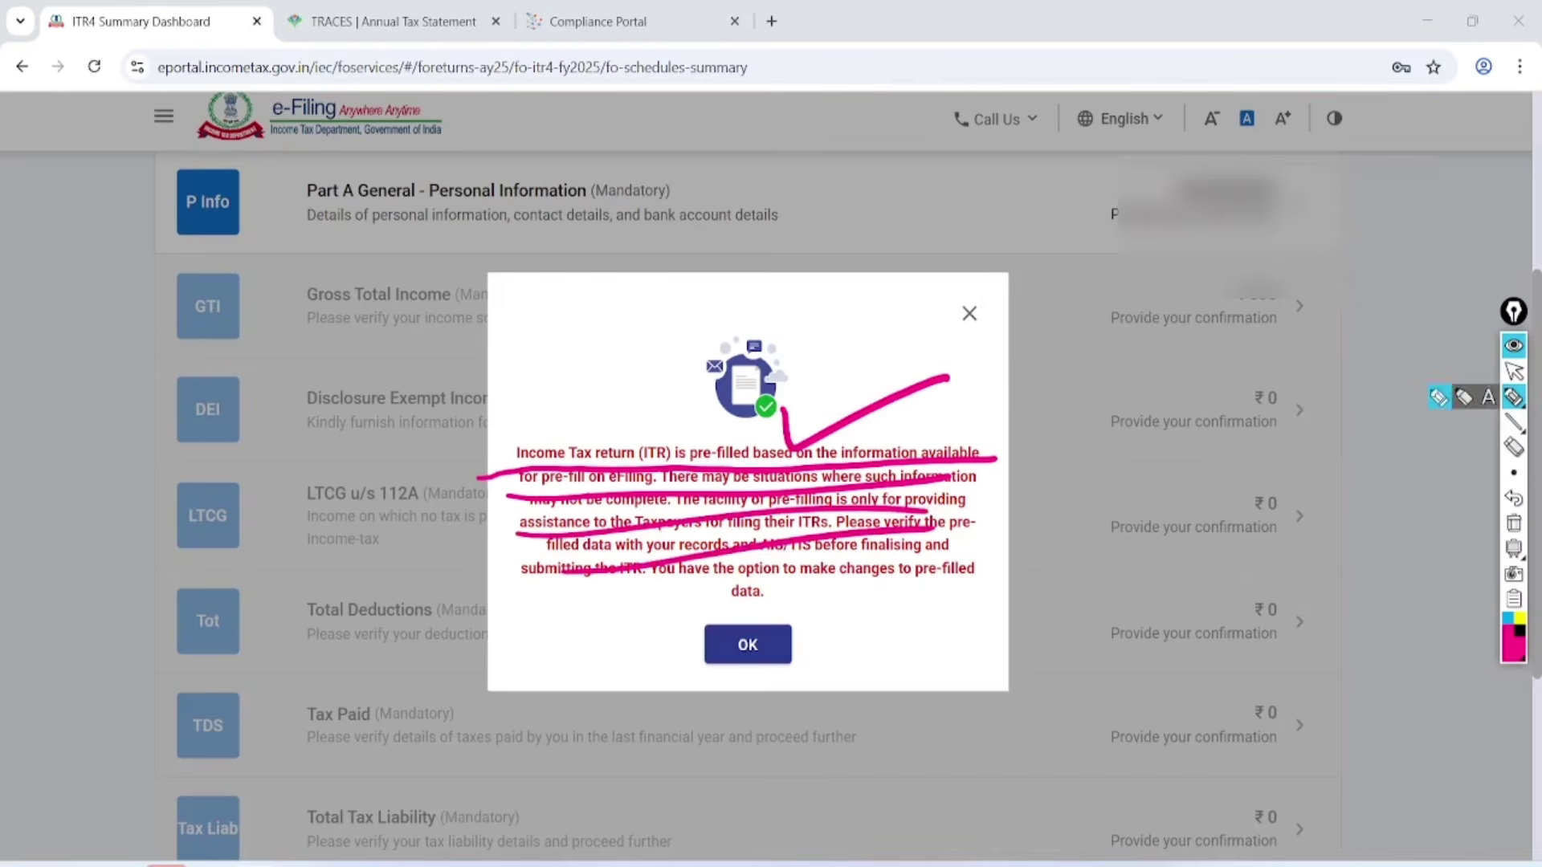
left_click(1514, 371)
left_click(1514, 523)
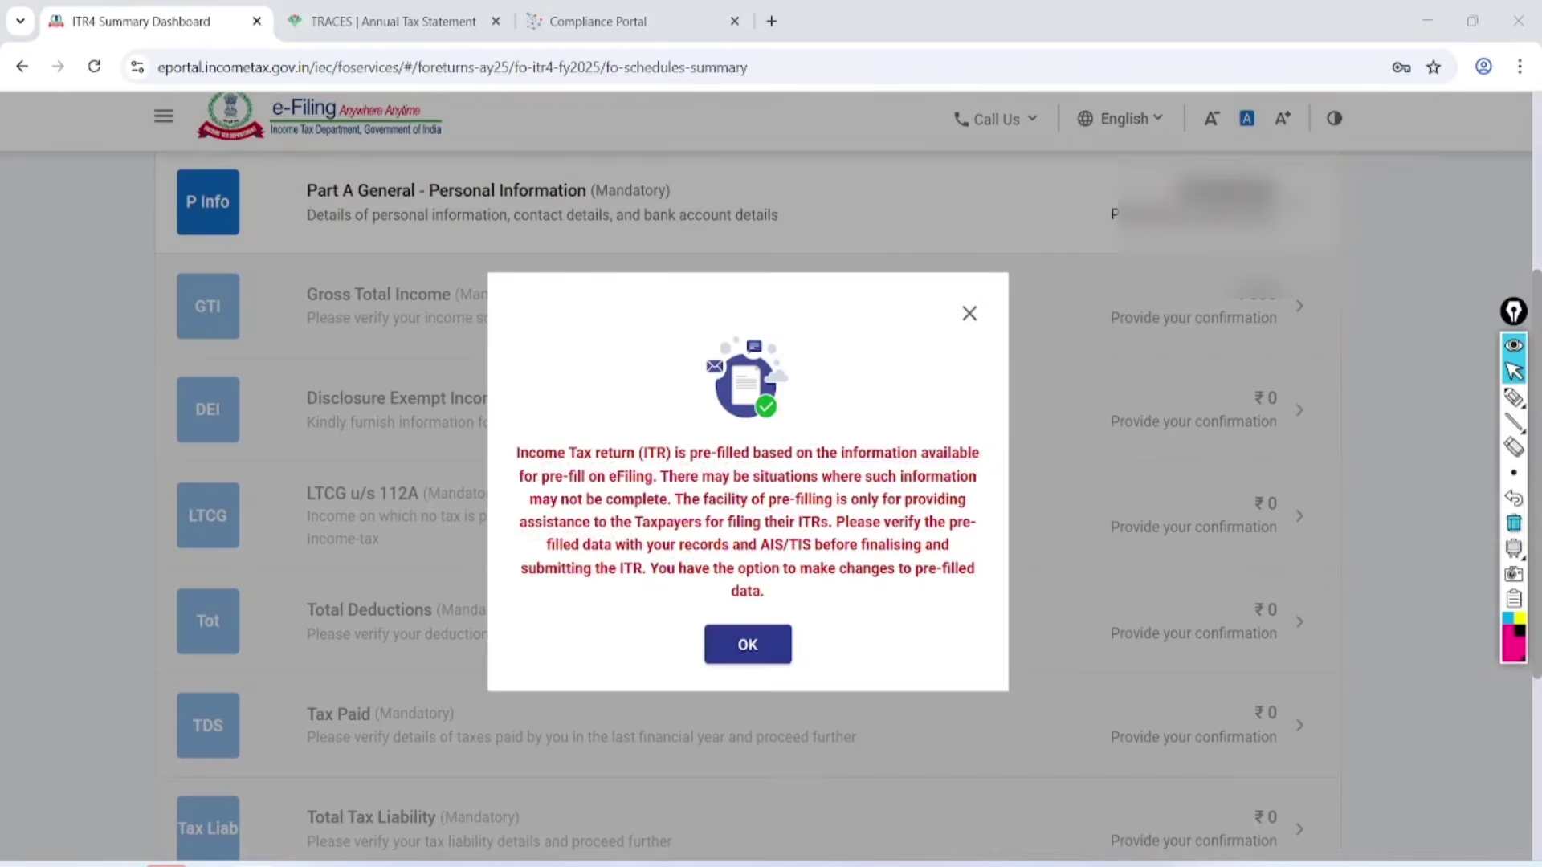
left_click(776, 644)
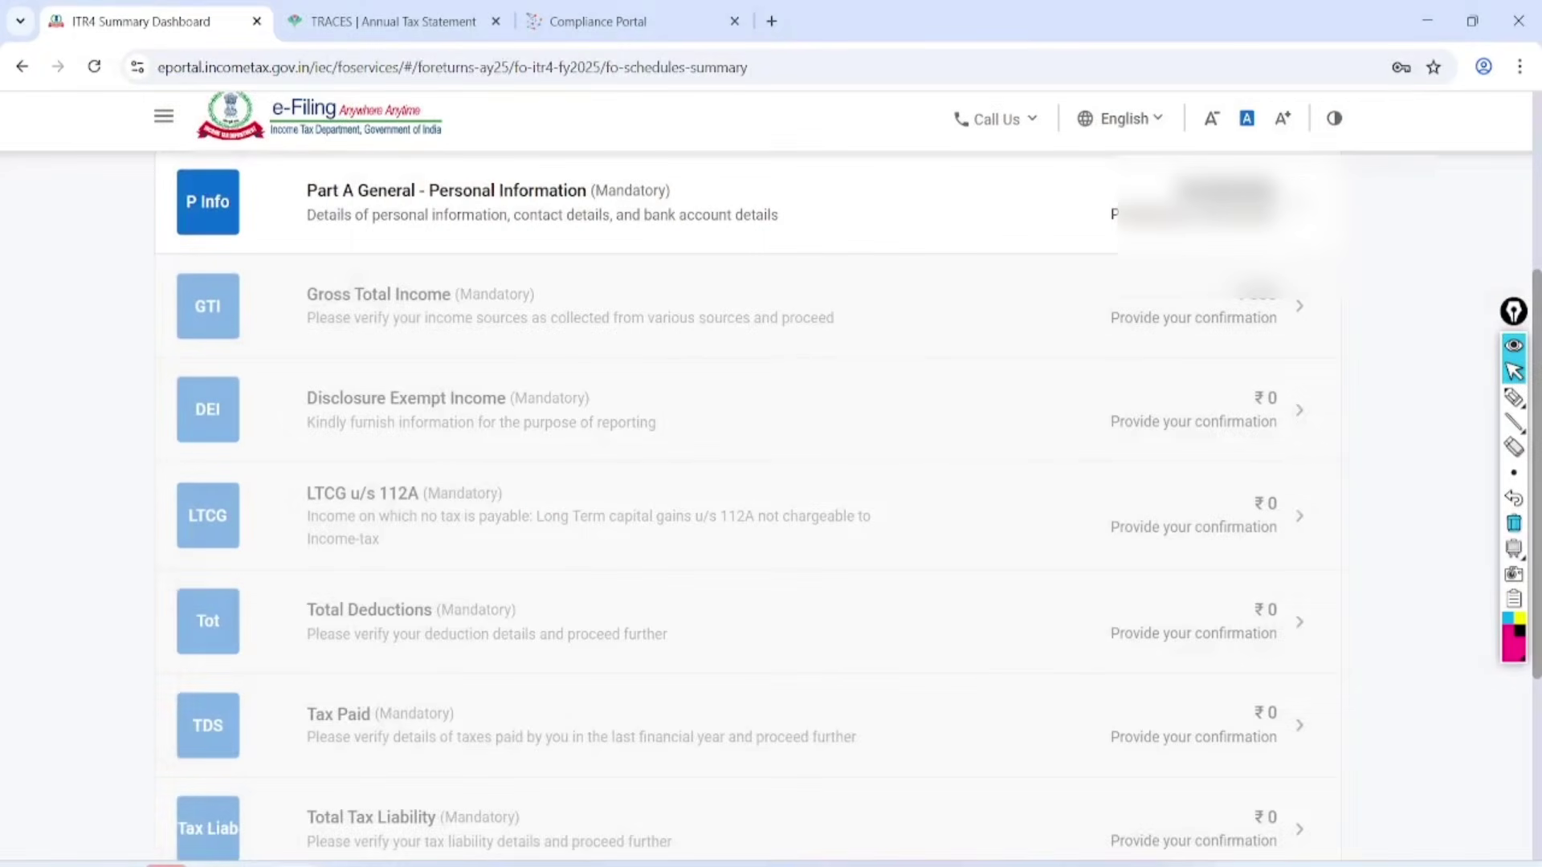
left_click(1514, 397)
mouse_move(521, 185)
left_mouse_down()
mouse_move(619, 193)
mouse_move(779, 132)
left_mouse_up()
mouse_move(494, 290)
left_mouse_down()
mouse_move(508, 305)
mouse_move(811, 238)
left_mouse_up()
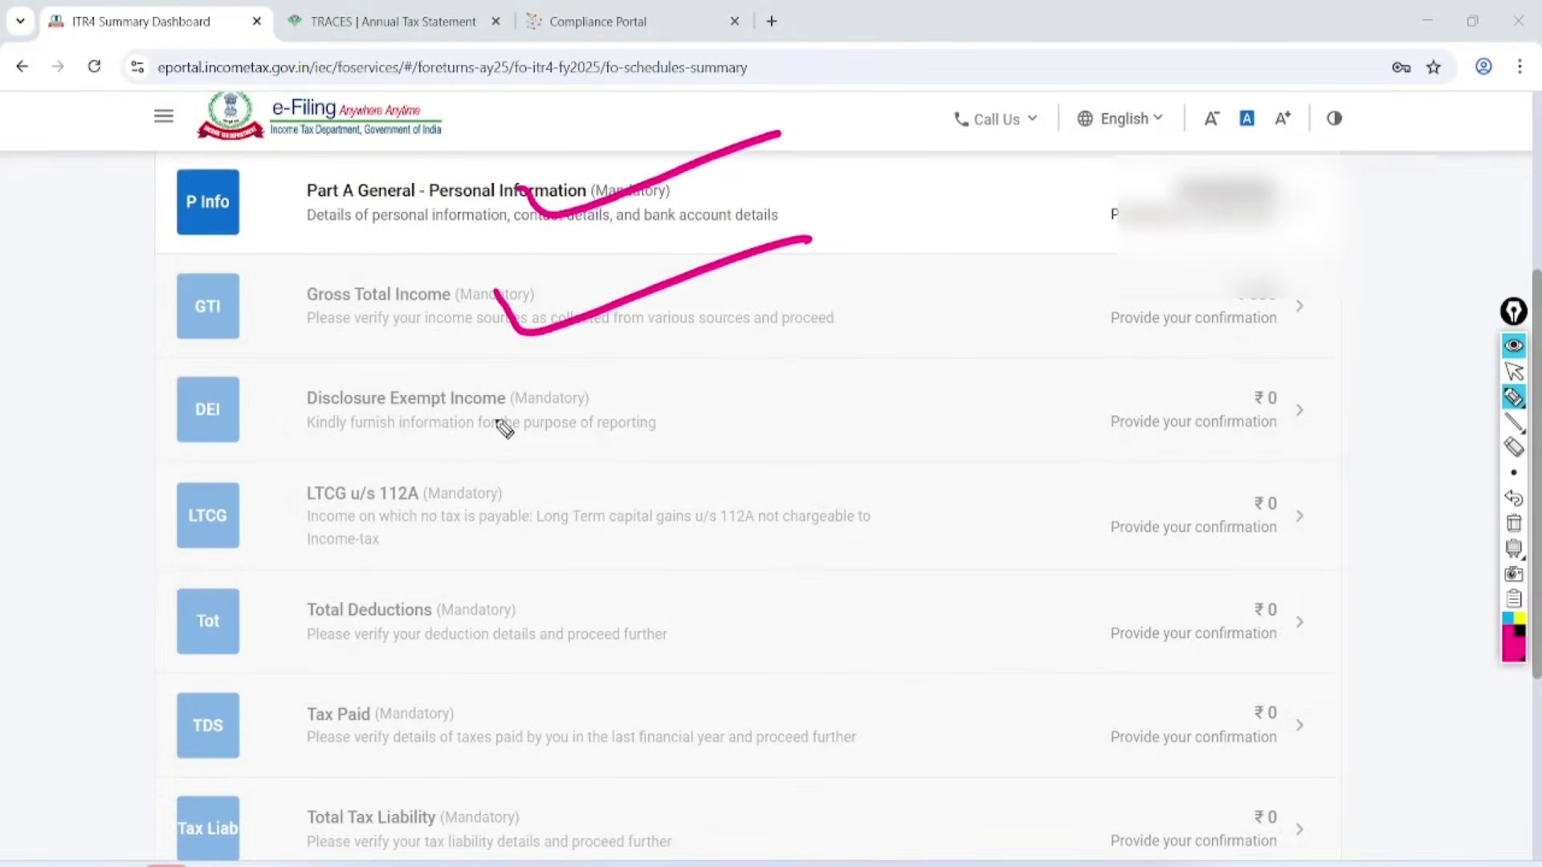
mouse_move(556, 399)
left_mouse_down()
mouse_move(572, 422)
mouse_move(808, 327)
left_mouse_up()
mouse_move(533, 485)
left_mouse_down()
mouse_move(548, 504)
mouse_move(619, 509)
mouse_move(821, 416)
left_mouse_up()
left_click_drag(526, 606, 814, 530)
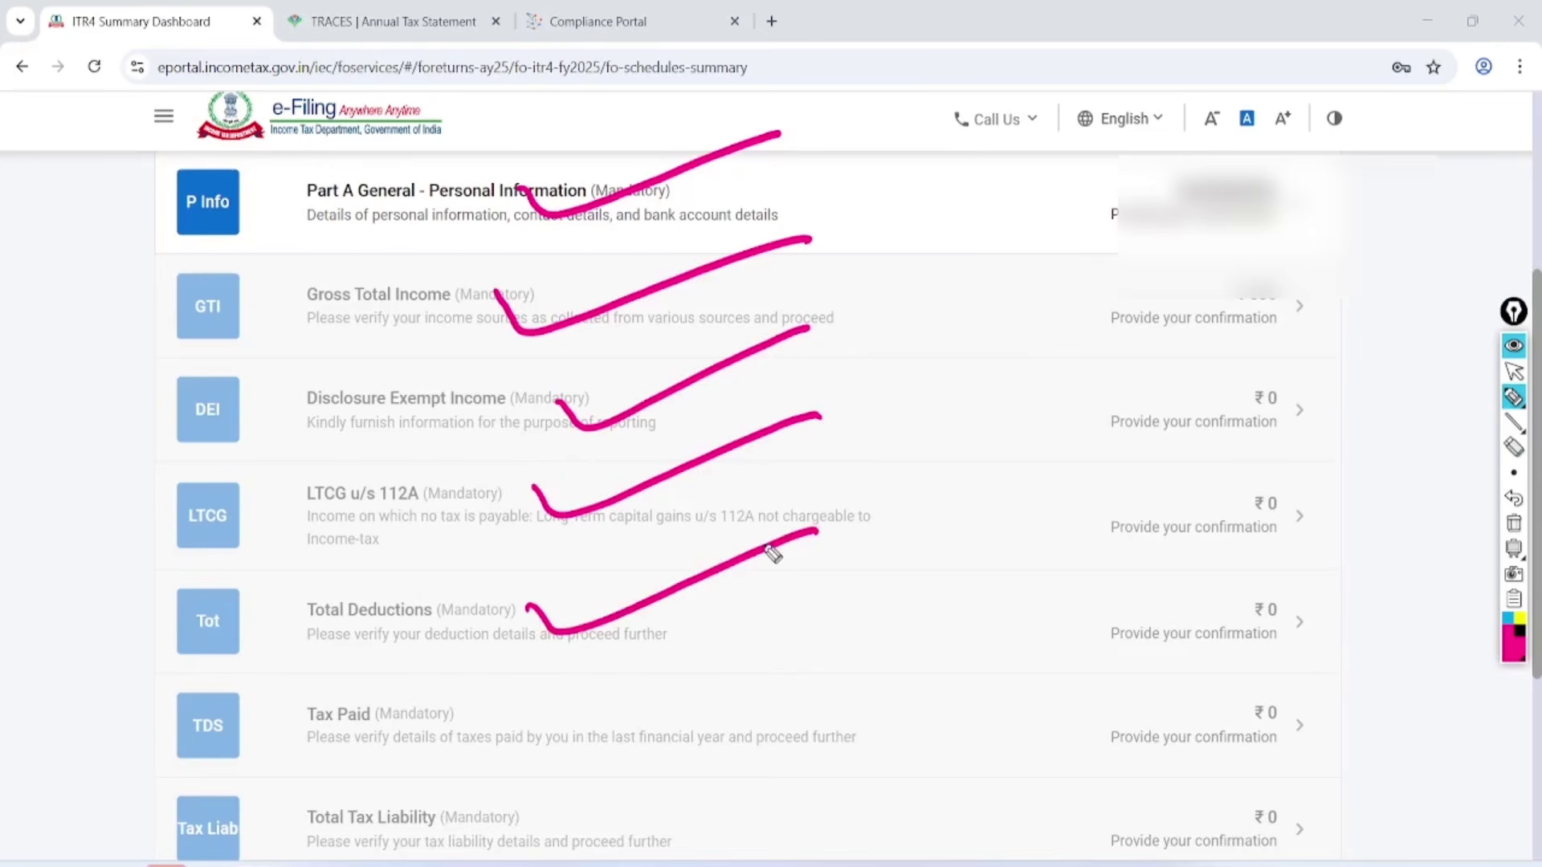
mouse_move(514, 688)
left_mouse_down()
mouse_move(554, 733)
mouse_move(803, 642)
left_mouse_up()
left_click_drag(537, 792, 804, 743)
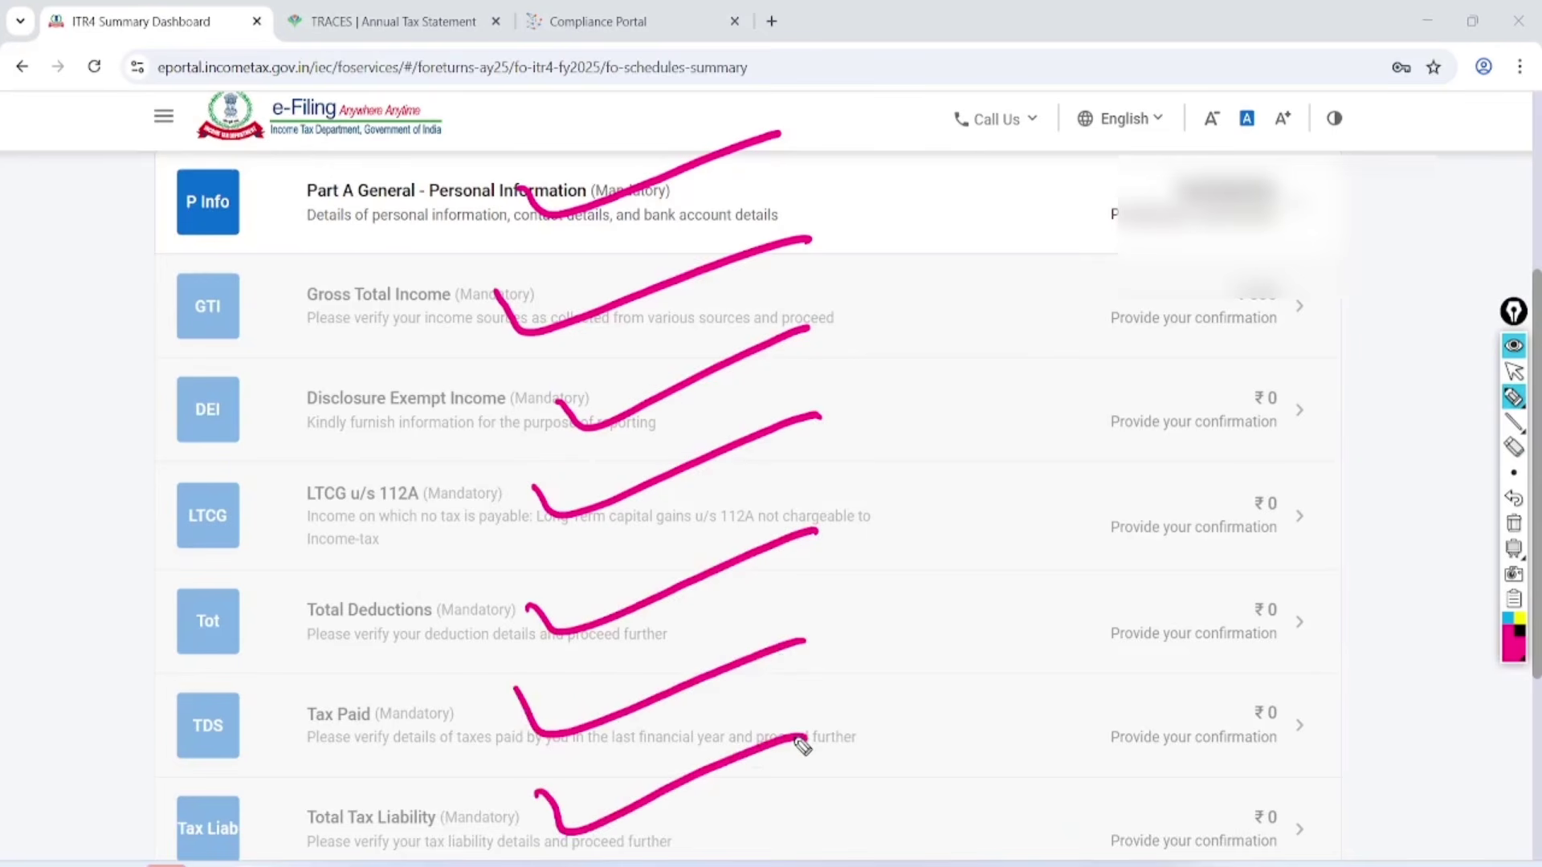
left_click(1514, 371)
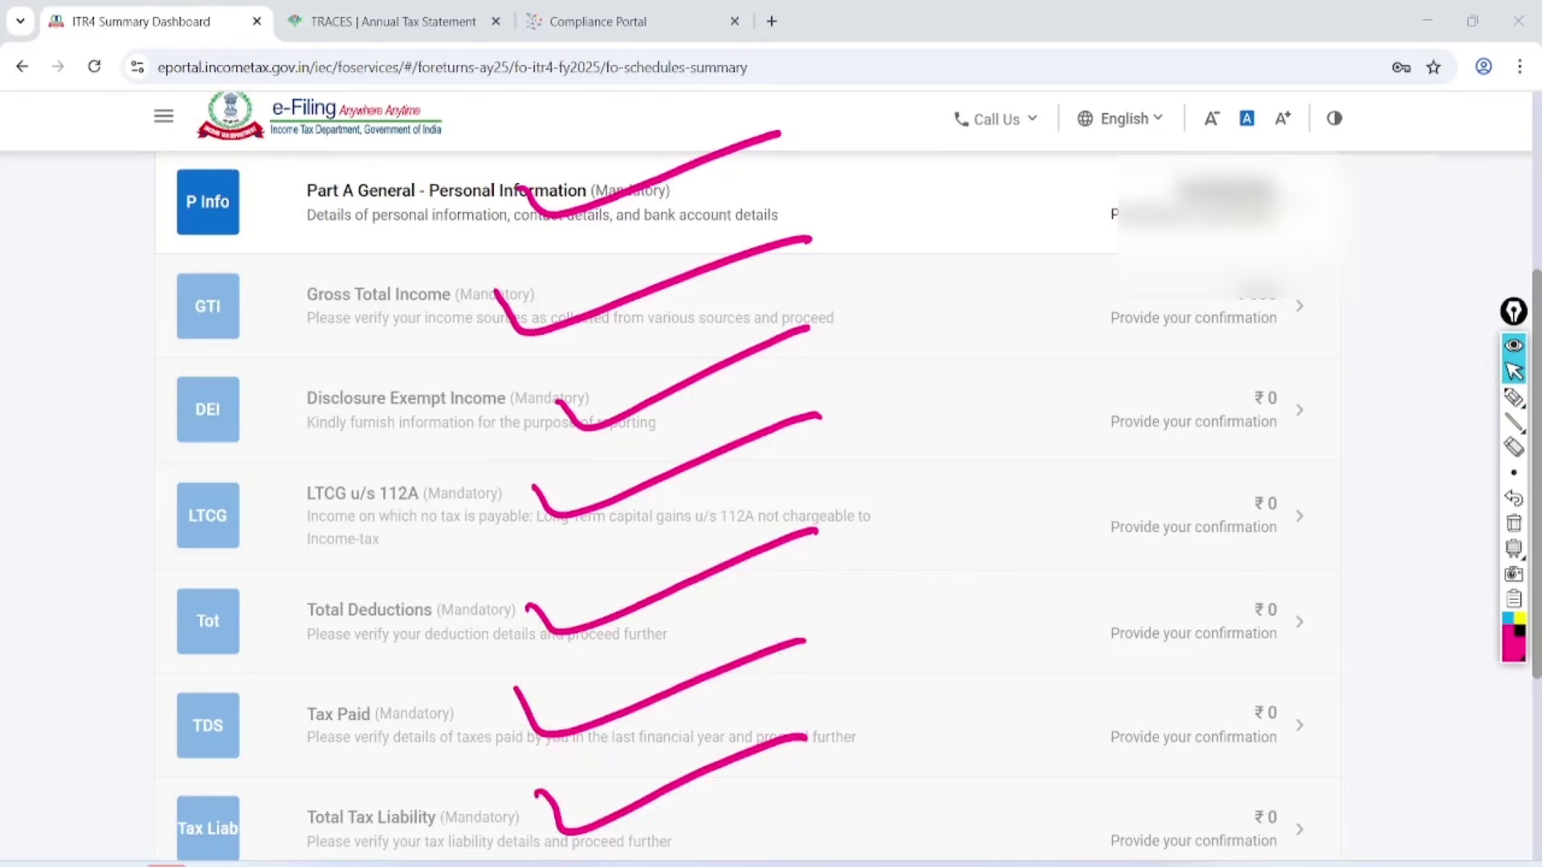
left_click(1514, 523)
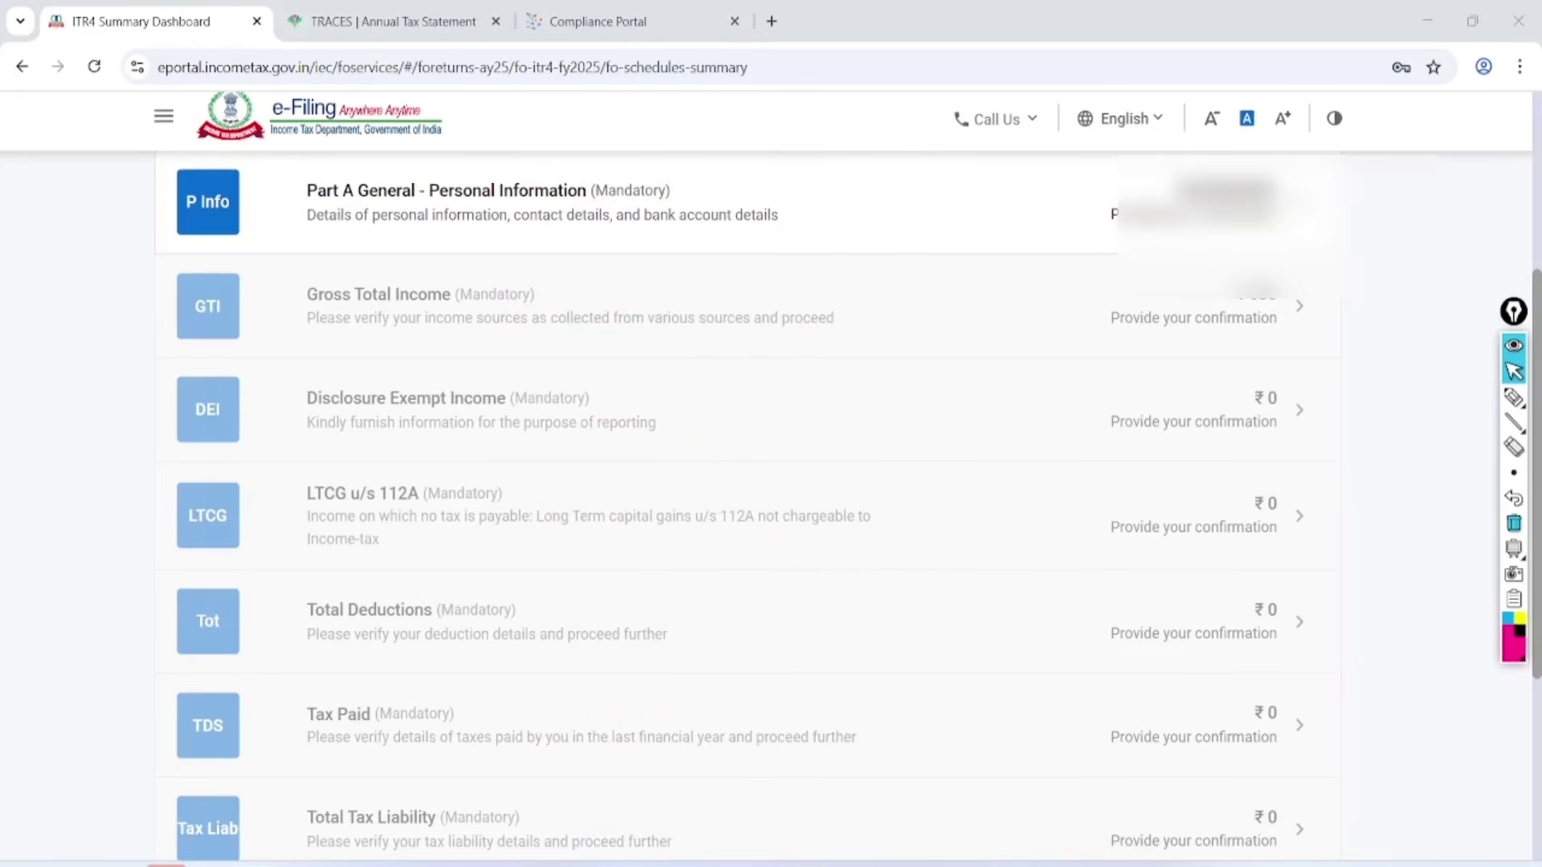
In Part A General – Personal Information, pick Others from the Nature of Employment dropdown.
left_click(450, 200)
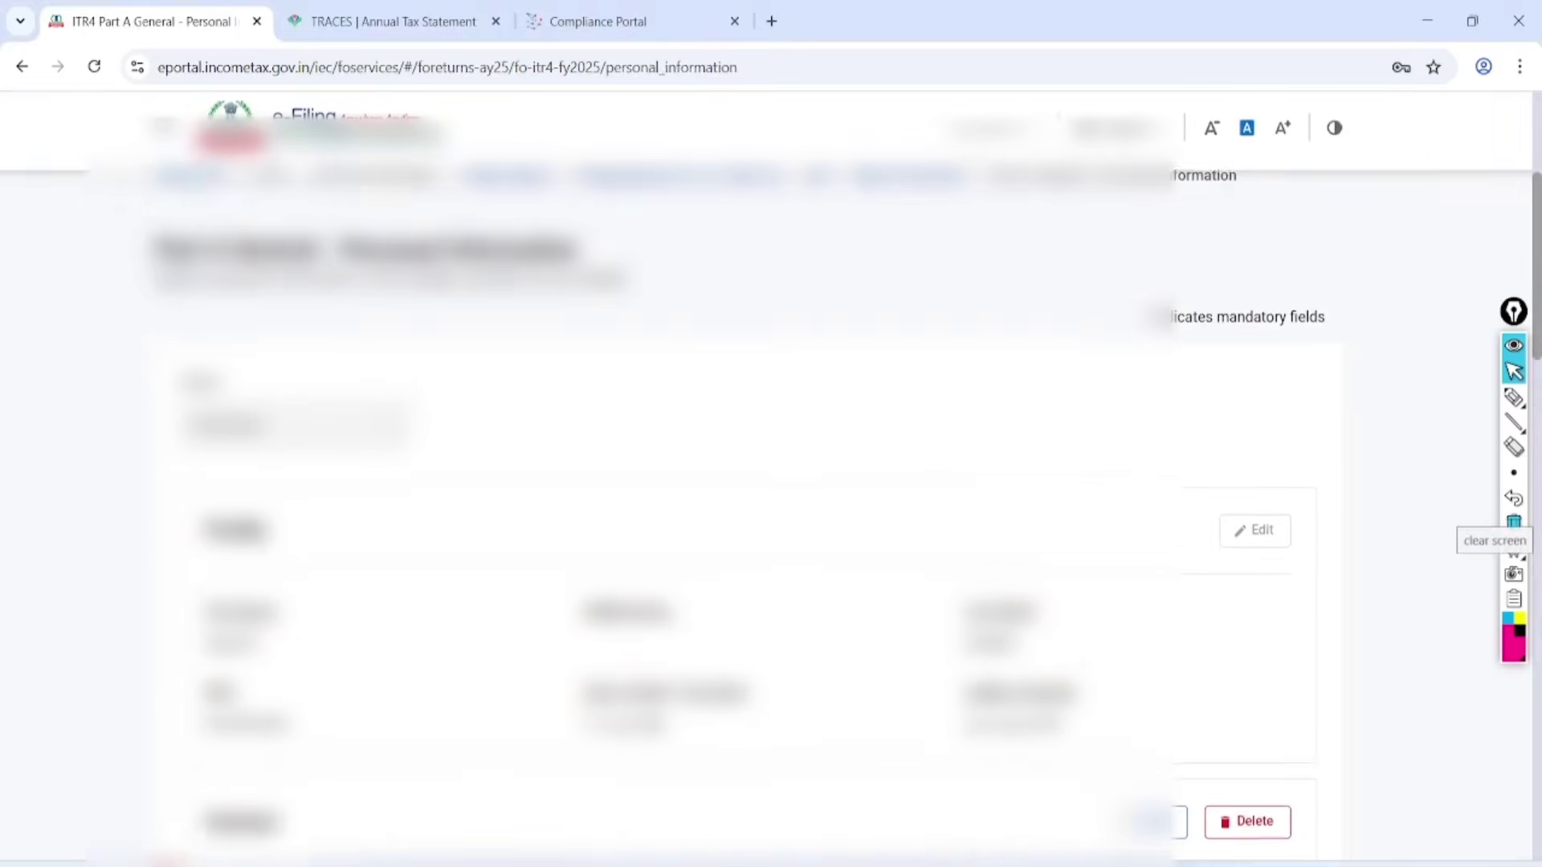
scroll(771, 482, "down", 6)
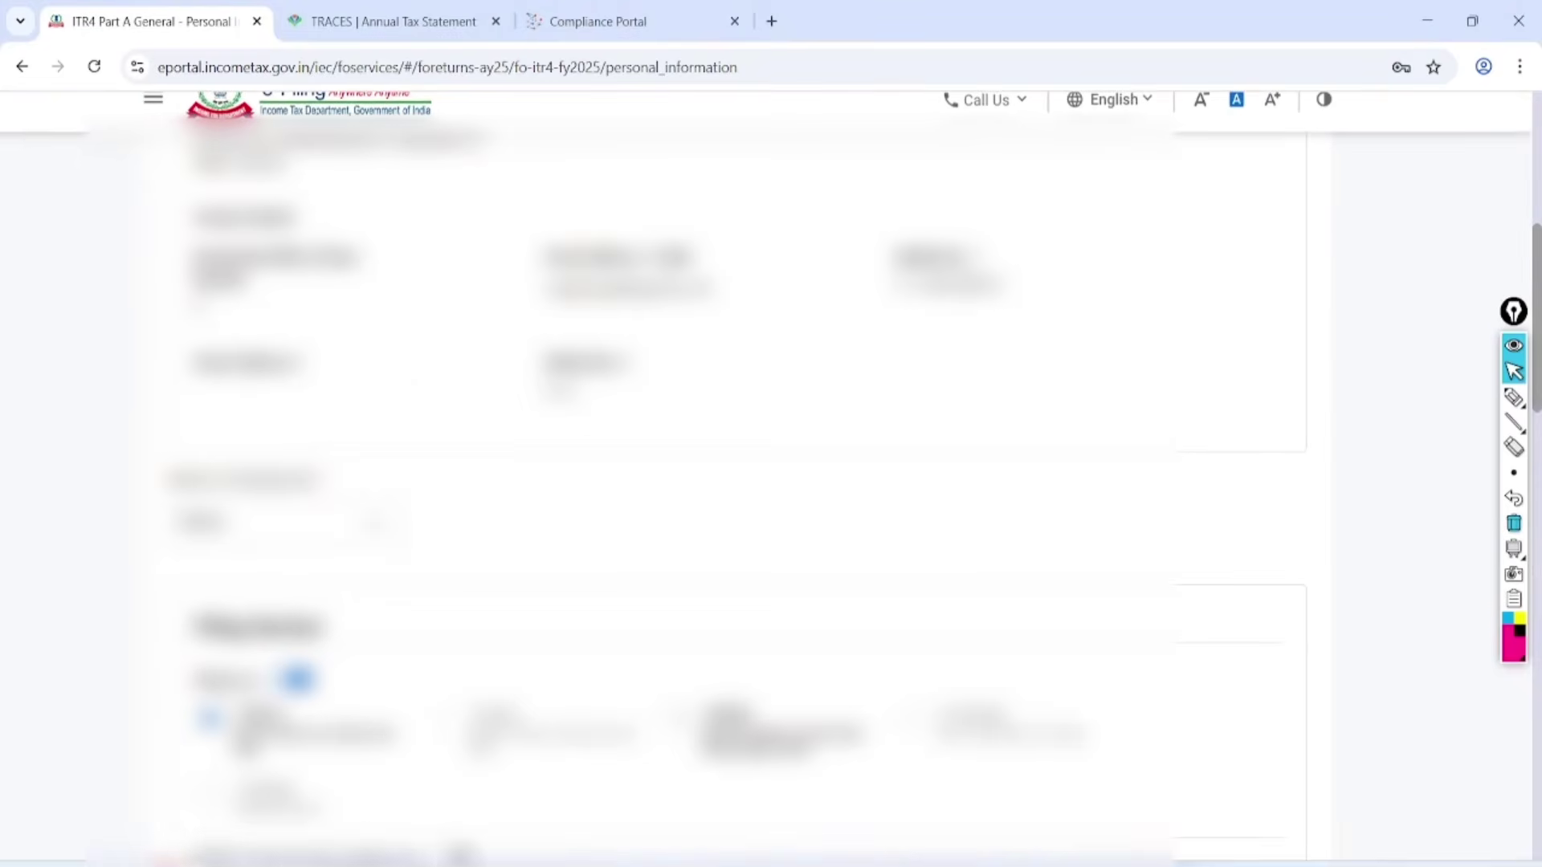
scroll(766, 482, "down", 4)
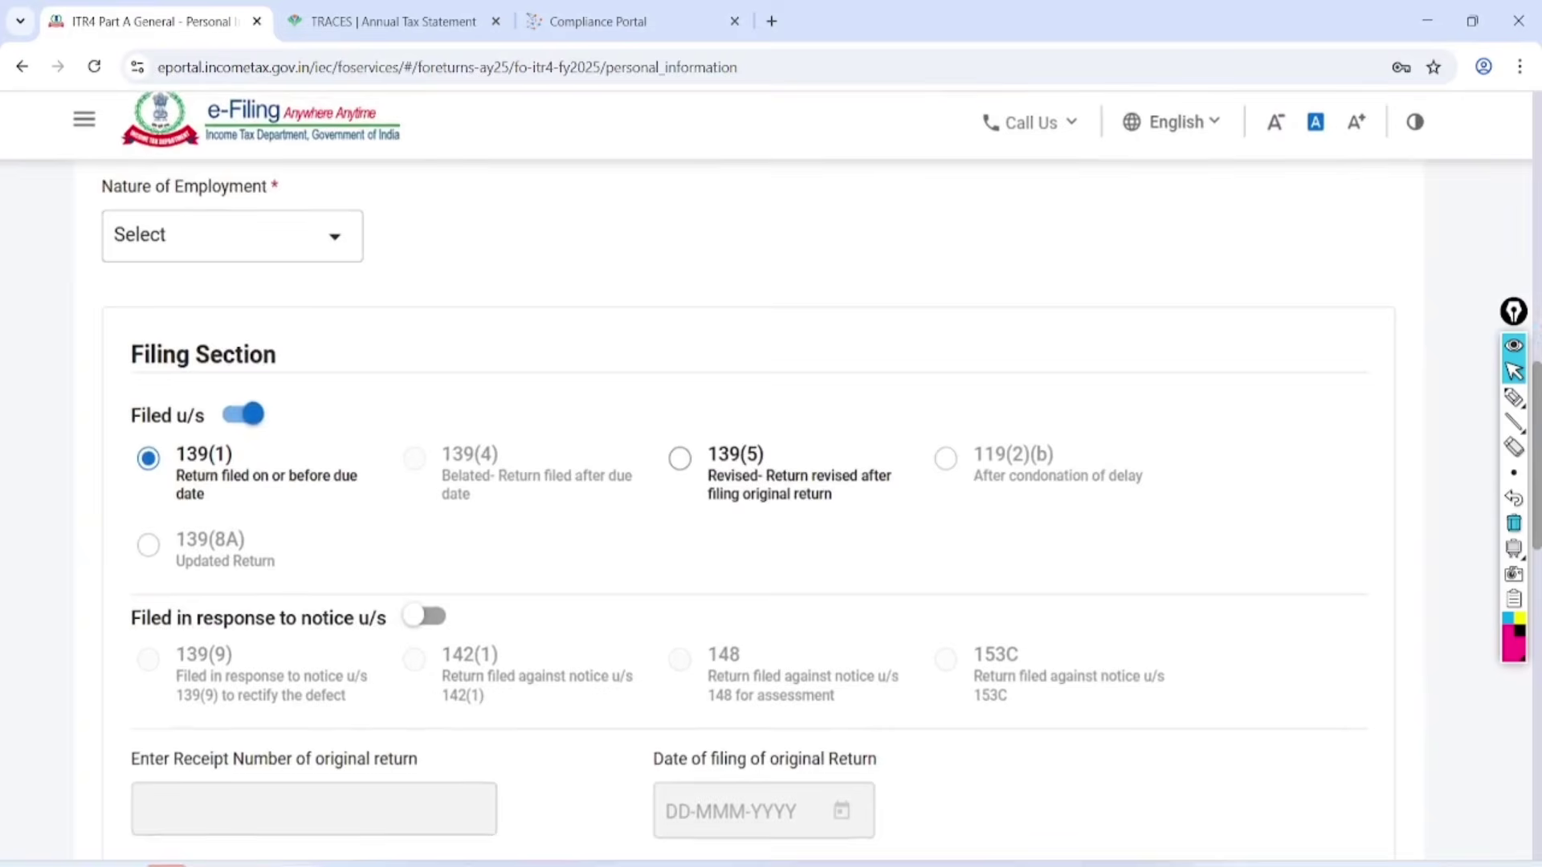
left_click(233, 236)
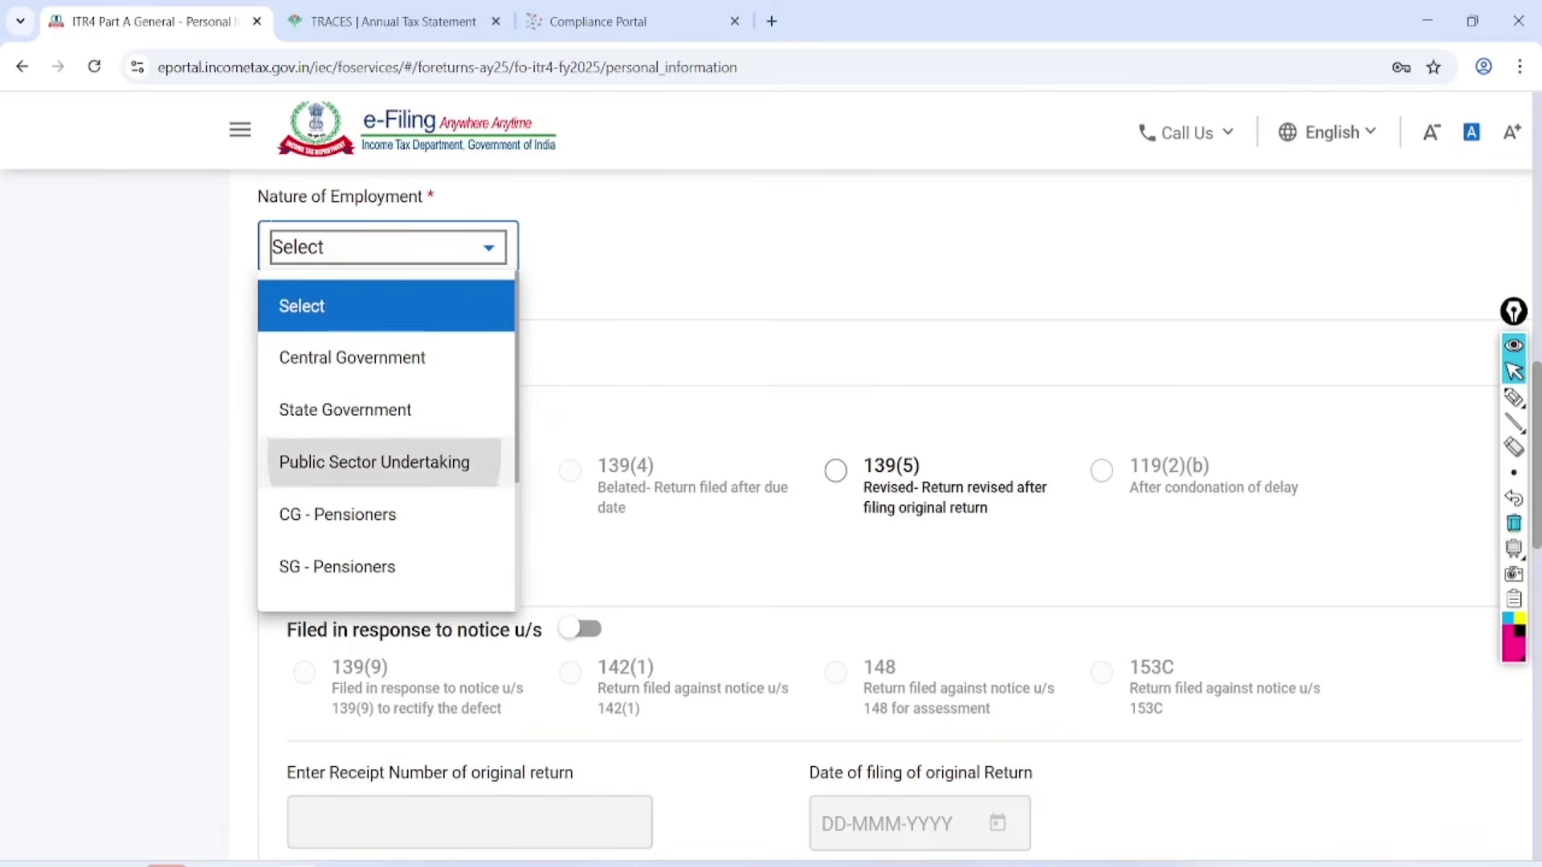
scroll(386, 463, "down", 3)
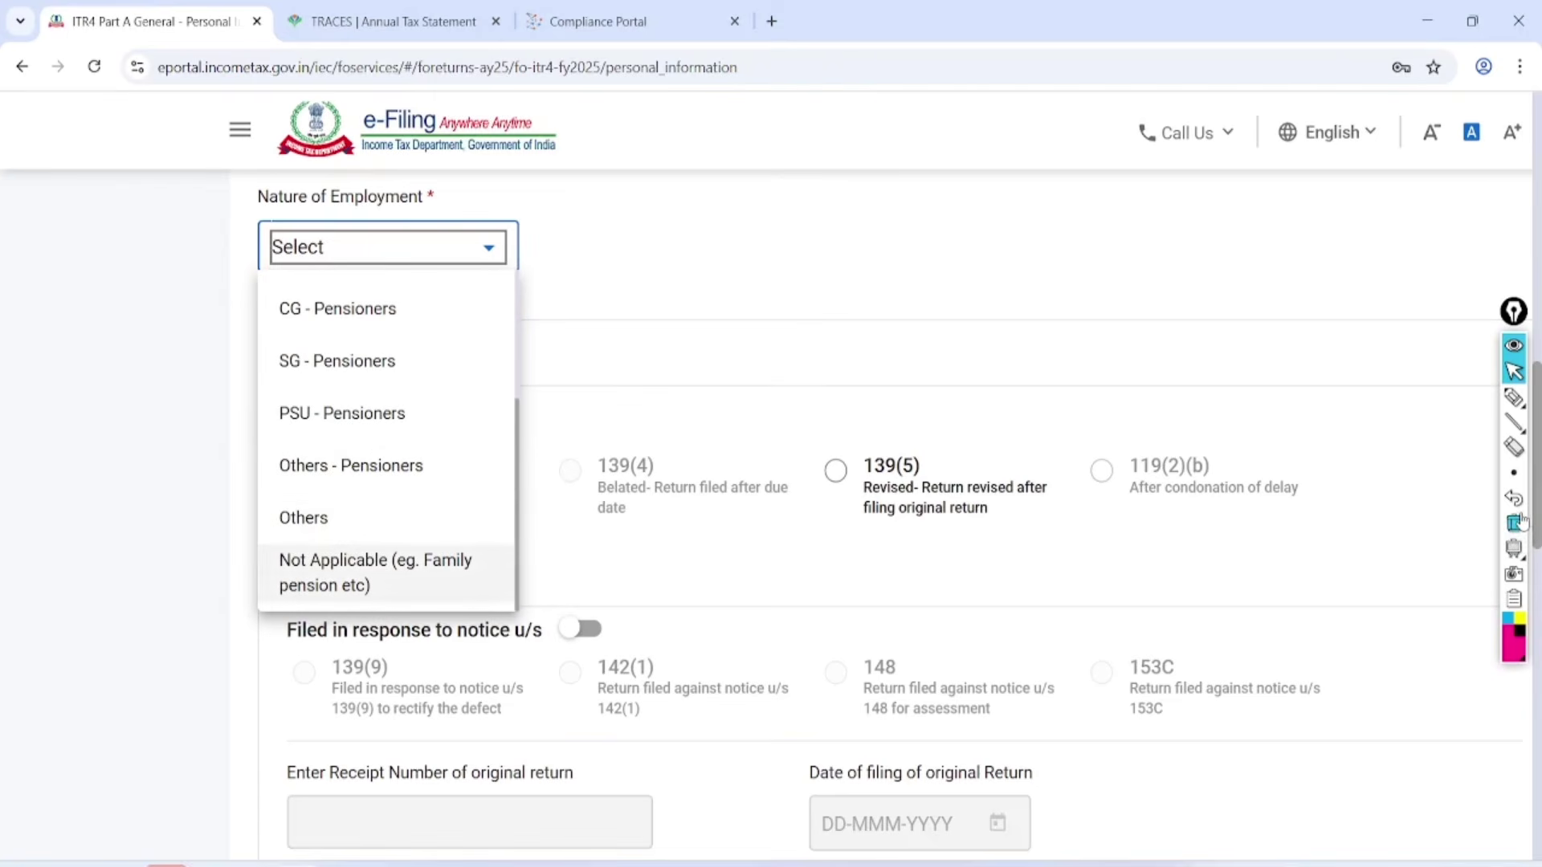
left_click(345, 518)
scroll(346, 518, "down", 1)
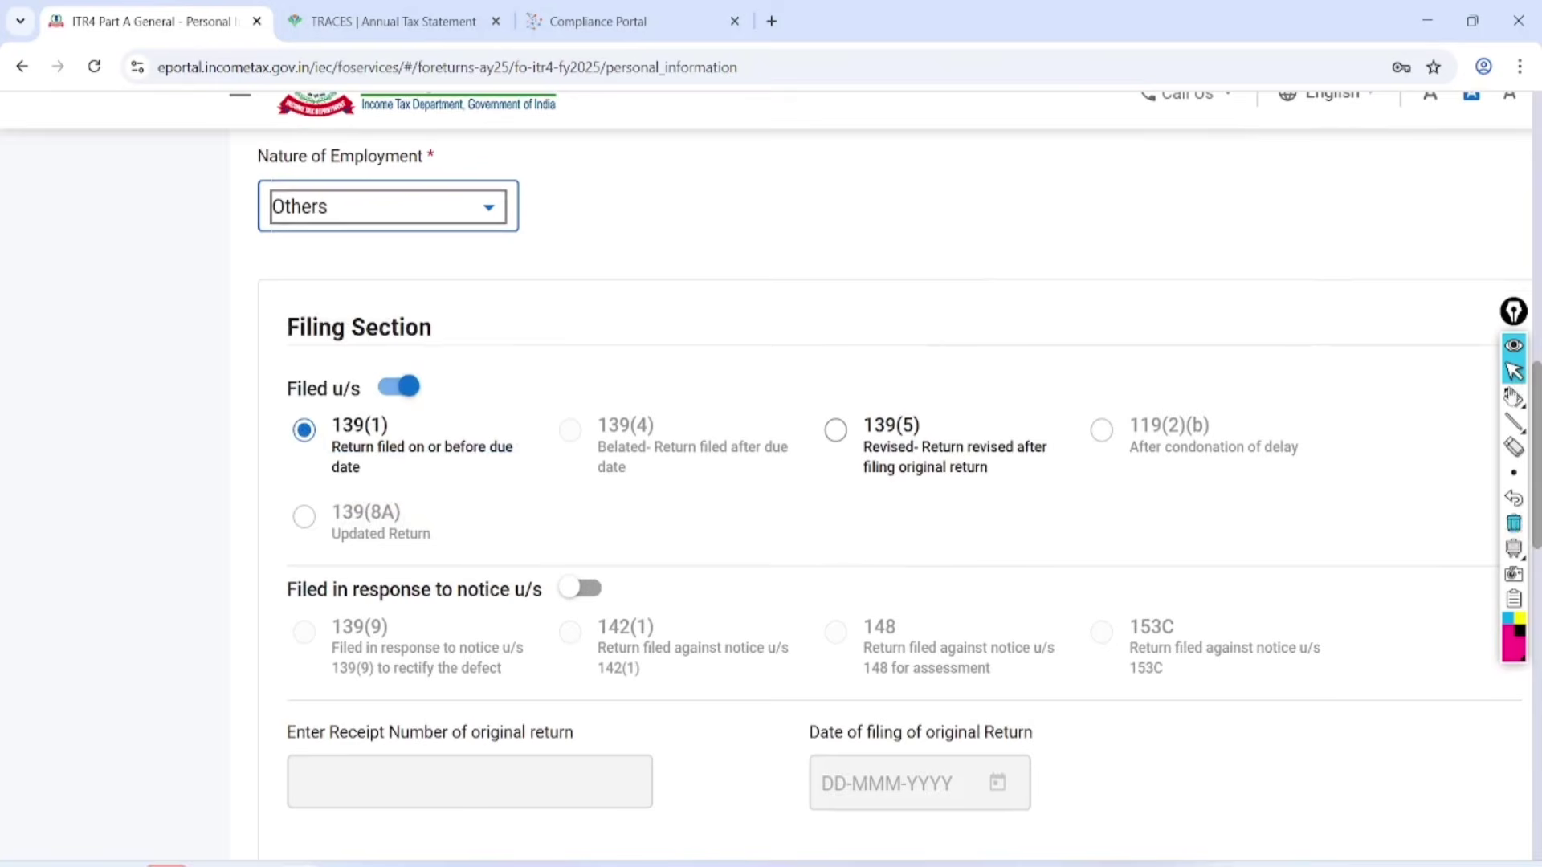
mouse_move(1514, 398)
scroll(1514, 399, "down", 1)
scroll(771, 477, "down", 2)
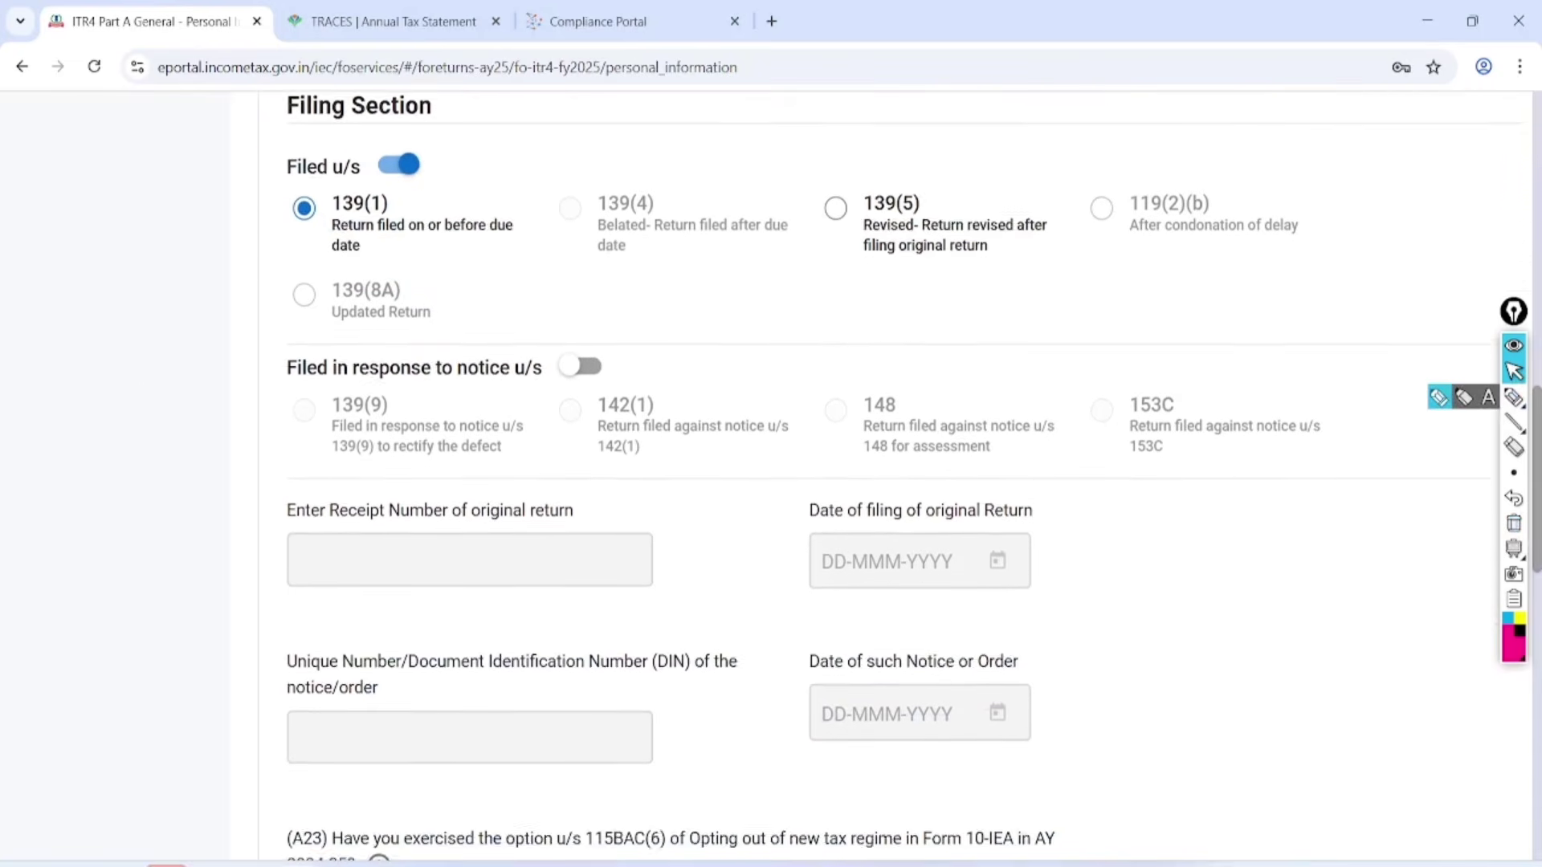
Mark a note on the Personal Information page and scroll to question A23.
left_click(1514, 398)
mouse_move(409, 157)
left_mouse_down()
mouse_move(297, 140)
mouse_move(453, 185)
mouse_move(303, 152)
left_mouse_up()
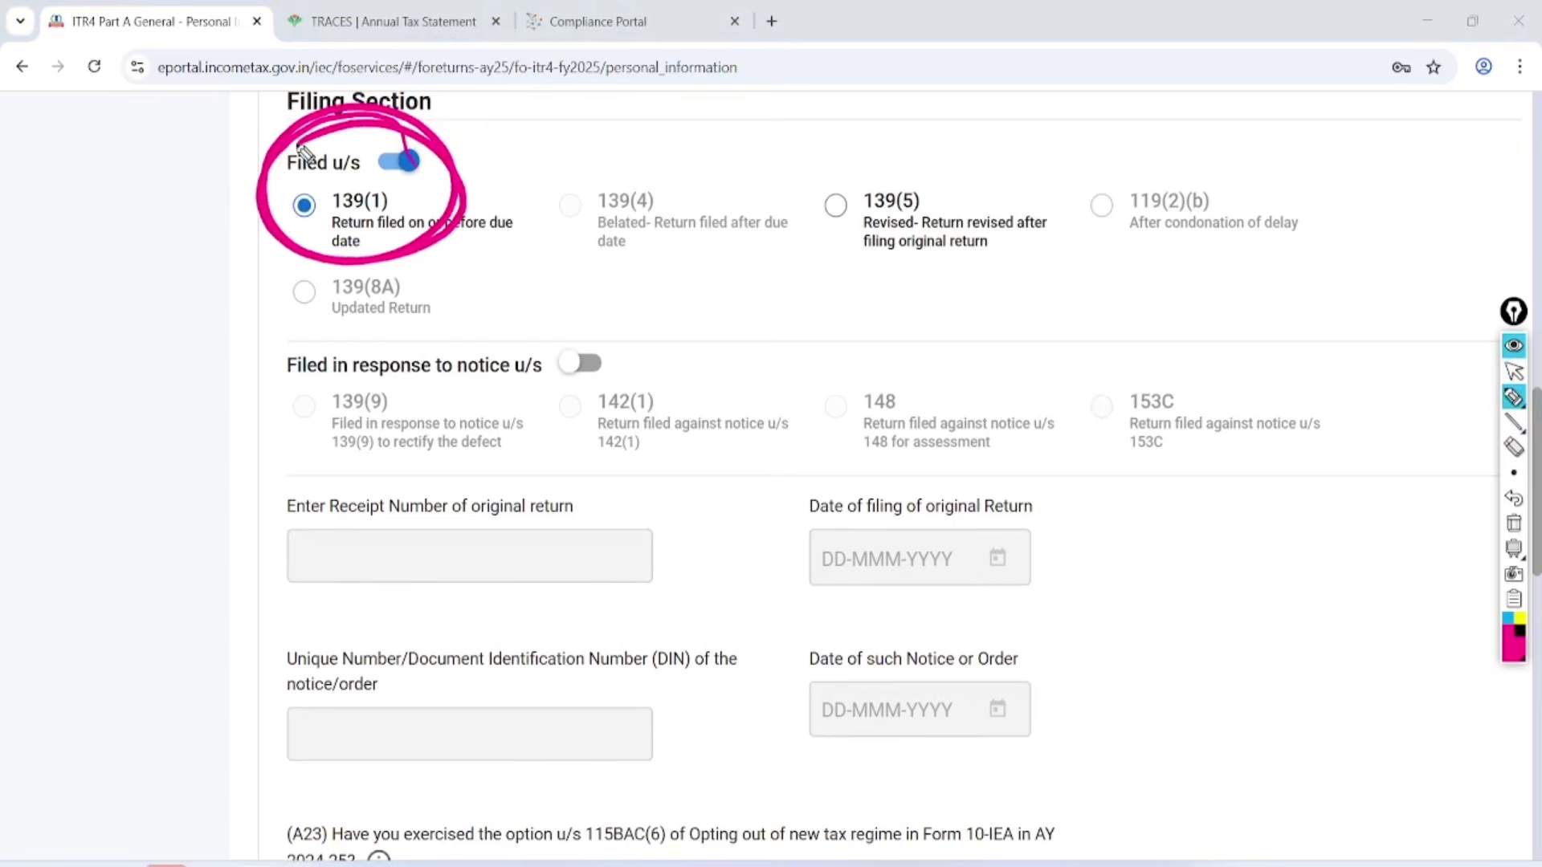
left_click(1514, 371)
left_click(1514, 522)
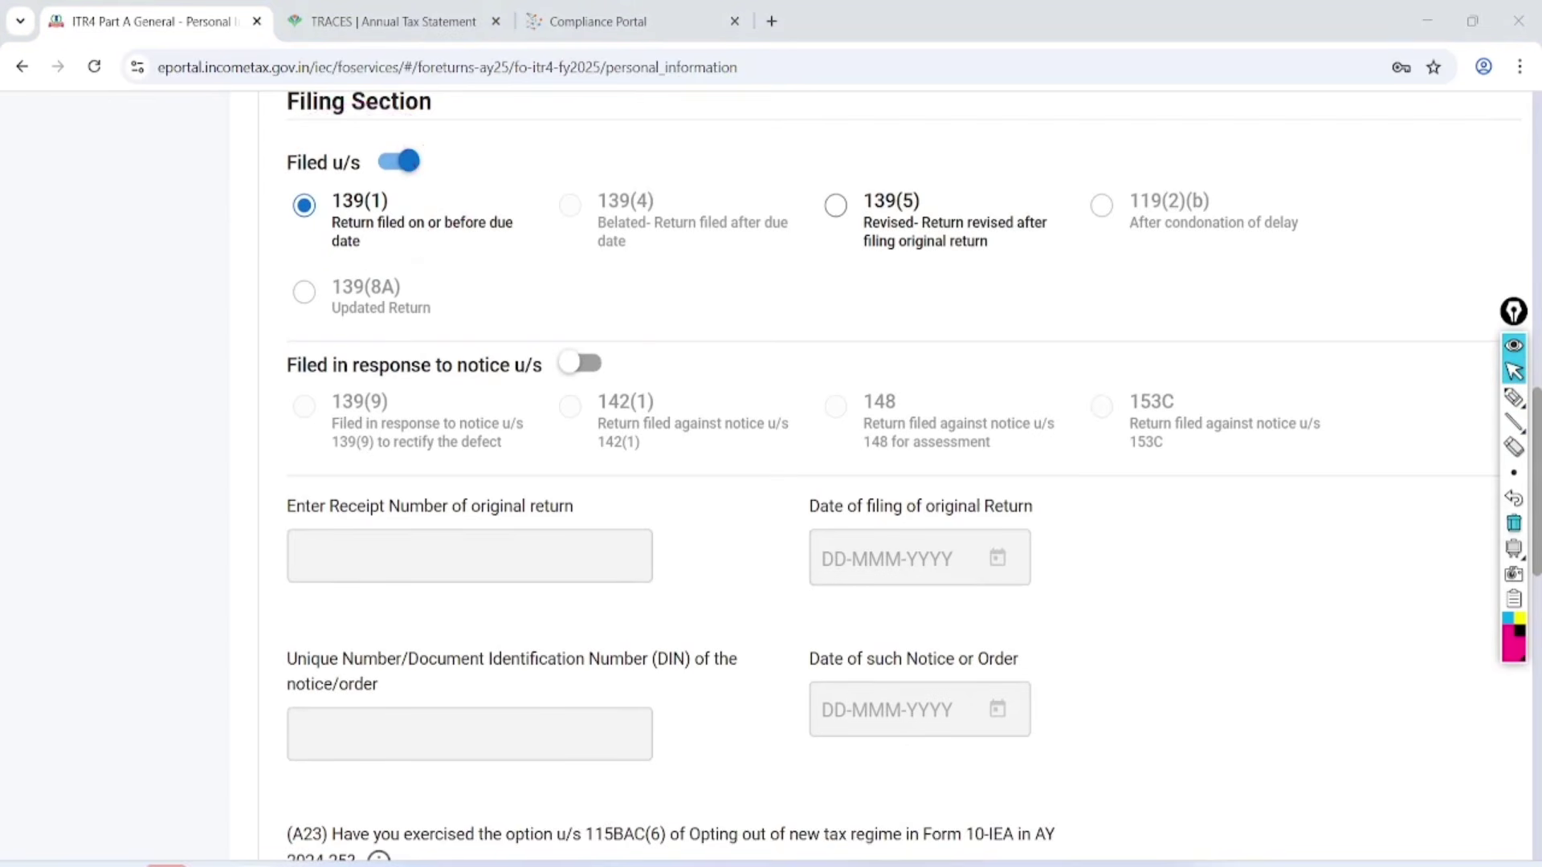
scroll(835, 474, "down", 6)
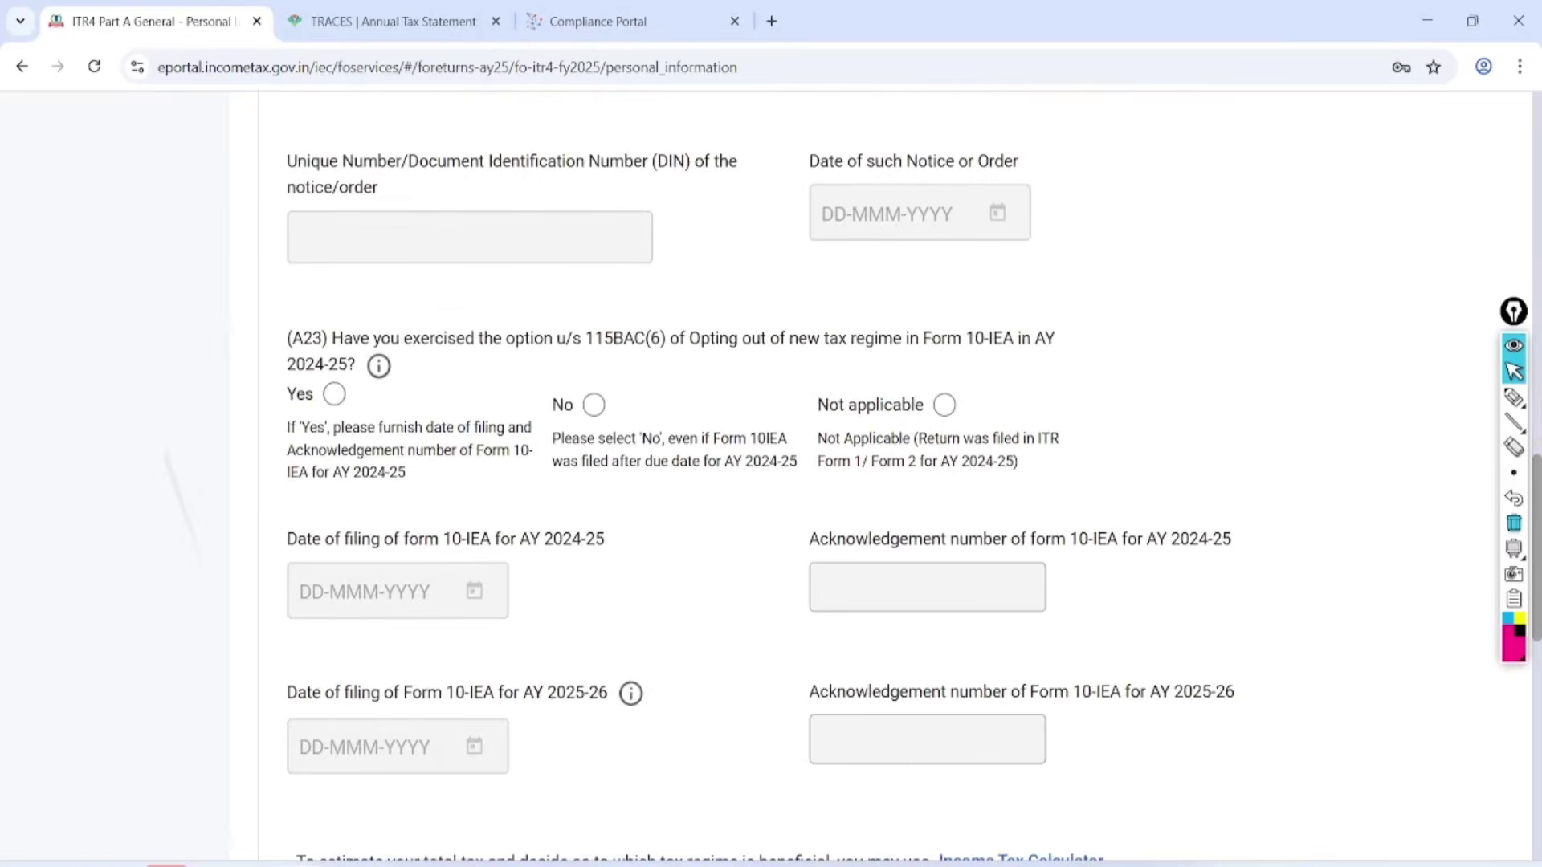
scroll(835, 474, "down", 1)
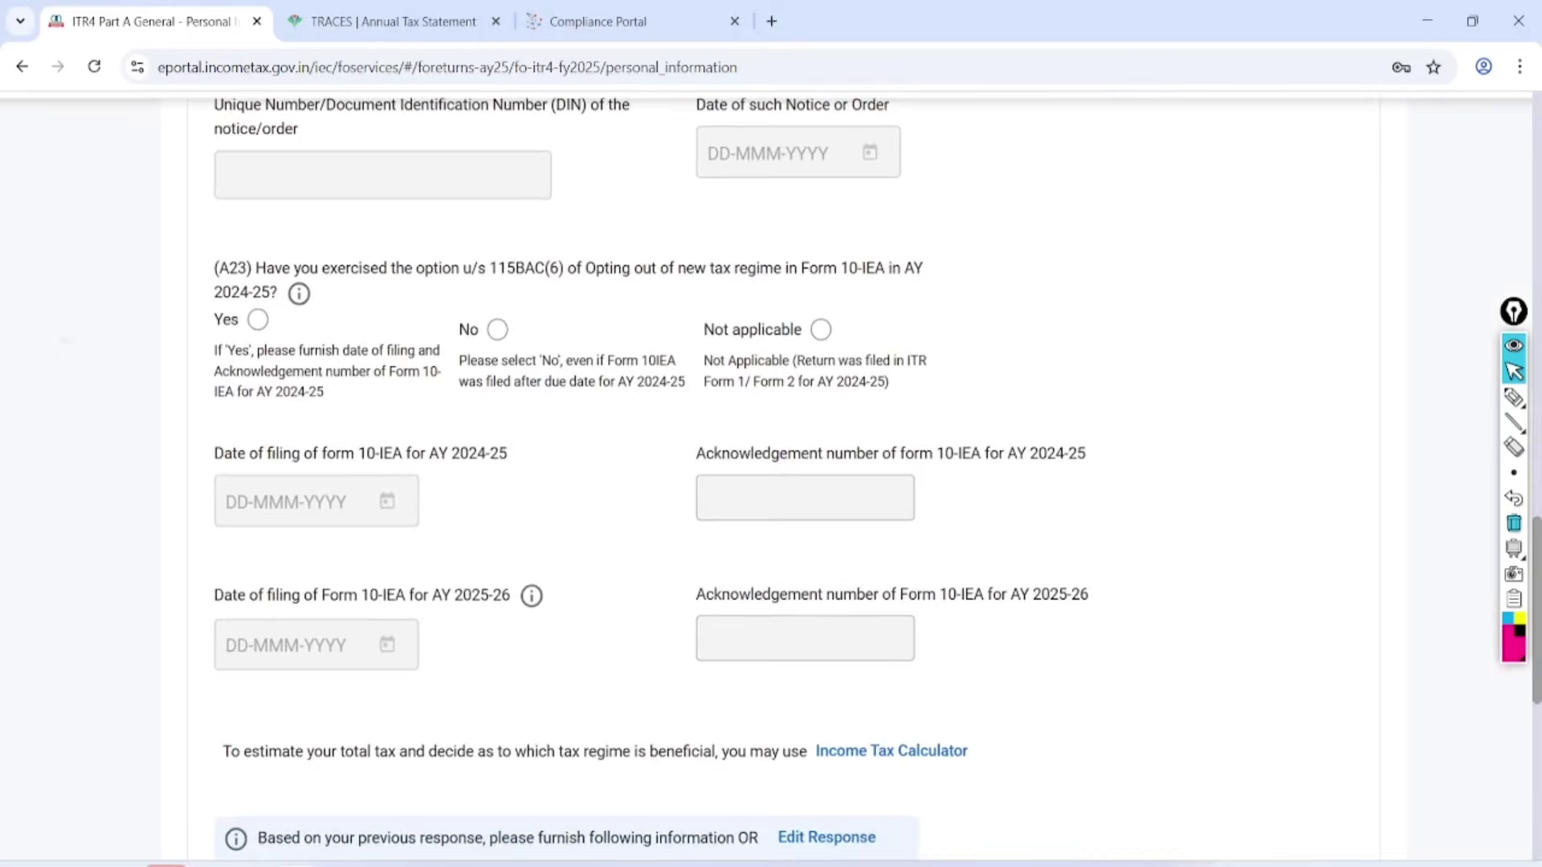
scroll(836, 474, "up", 2)
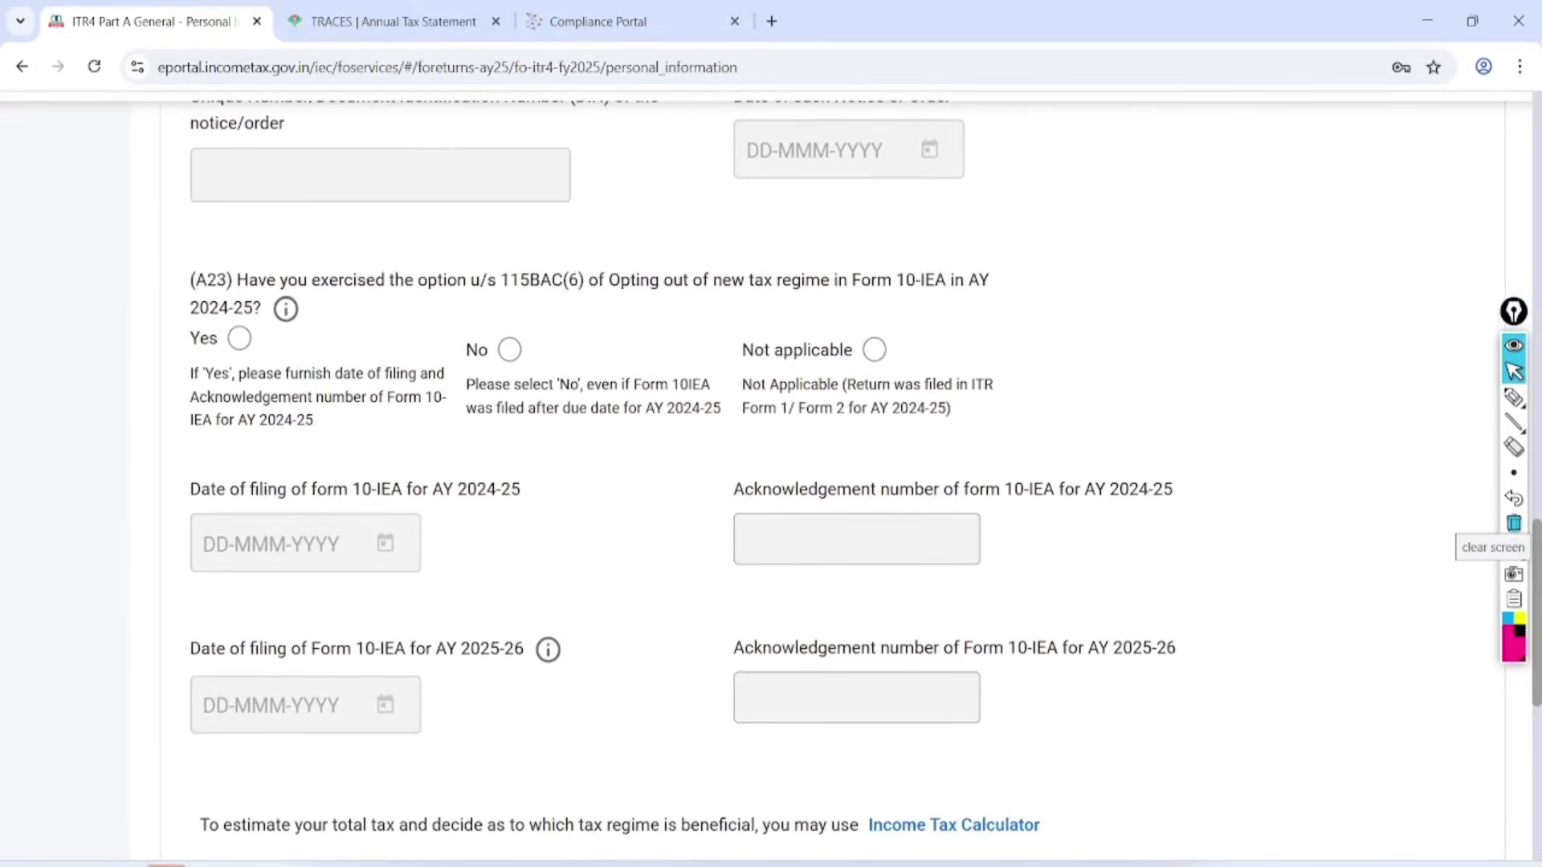
Annotate question A23 on the 115BAC(6) opt-out for AY 2024-25 with handwritten notes.
left_click(1514, 524)
left_click(1514, 398)
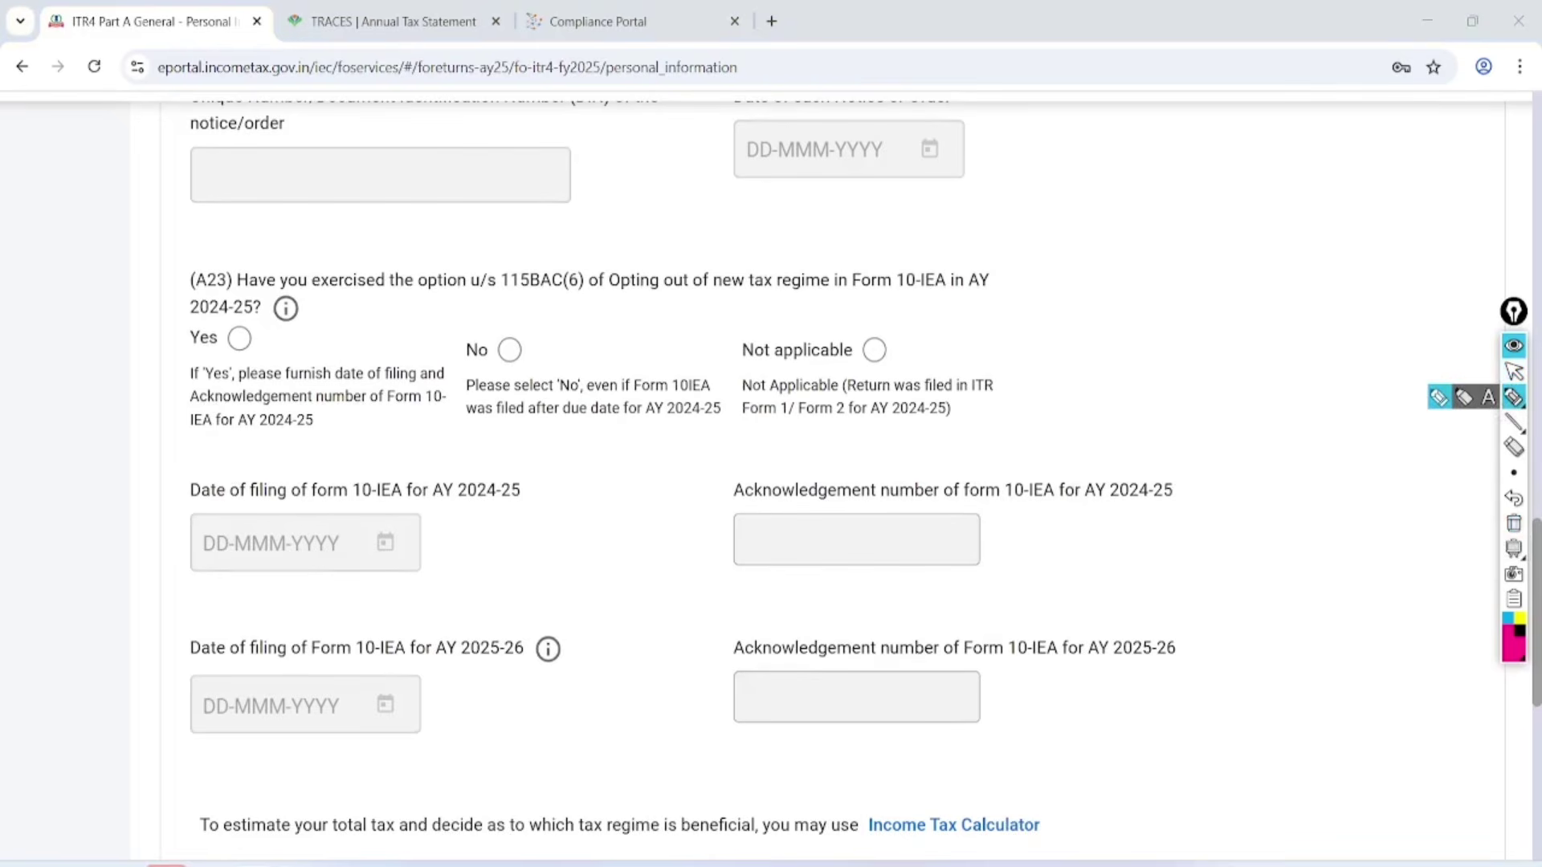
mouse_move(130, 324)
left_mouse_down()
mouse_move(795, 306)
mouse_move(956, 239)
mouse_move(290, 228)
mouse_move(135, 341)
left_mouse_up()
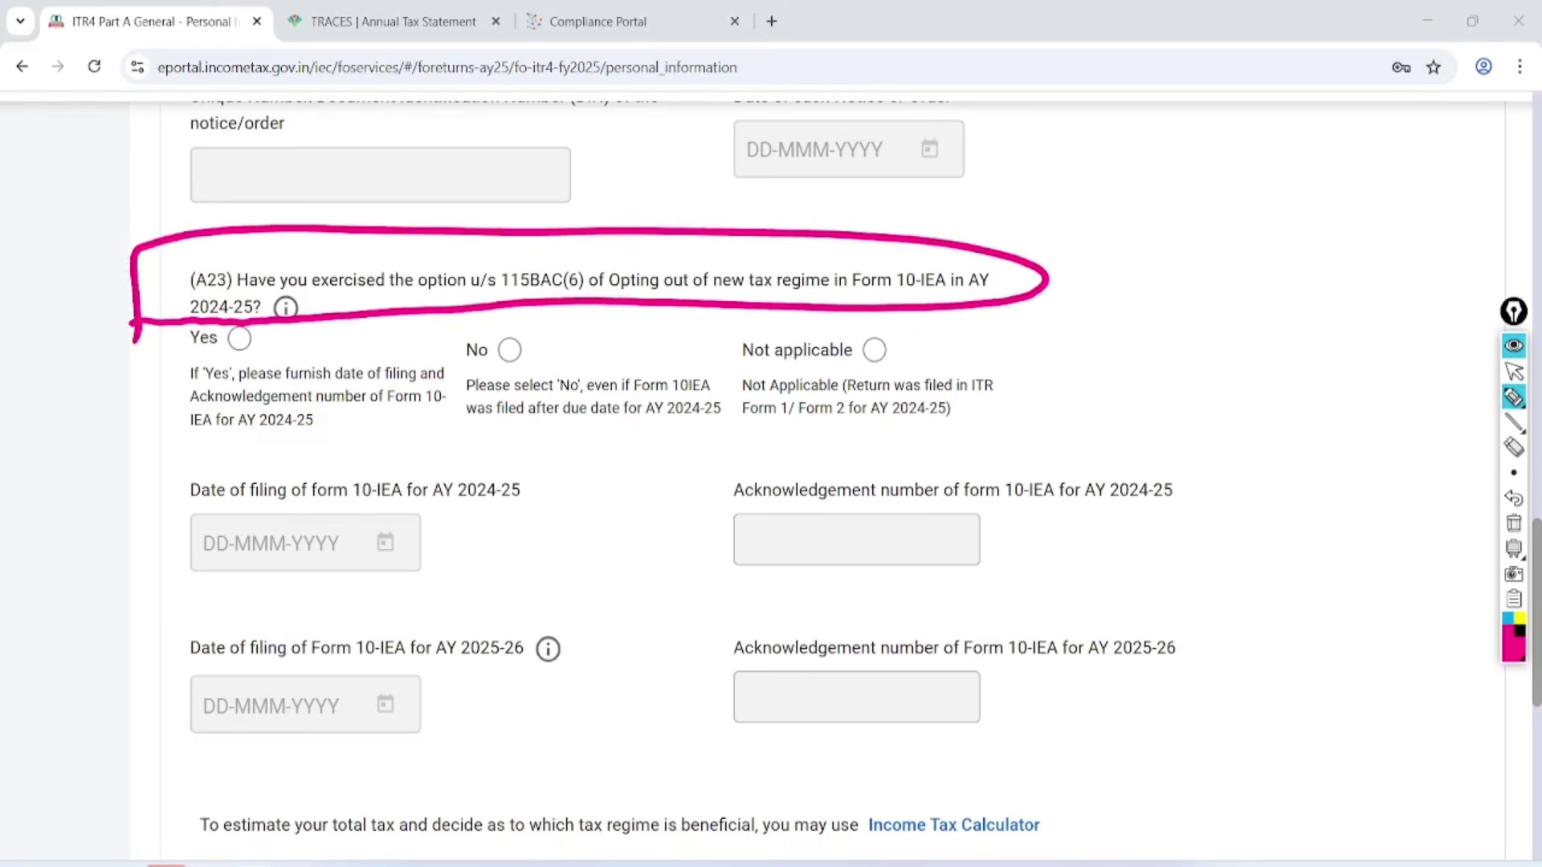
mouse_move(1078, 169)
left_mouse_down()
mouse_move(1086, 238)
mouse_move(1121, 233)
left_mouse_up()
mouse_move(1111, 138)
left_mouse_down()
mouse_move(1056, 154)
mouse_move(1140, 147)
left_mouse_up()
mouse_move(869, 342)
left_mouse_down()
mouse_move(883, 355)
mouse_move(959, 301)
left_mouse_up()
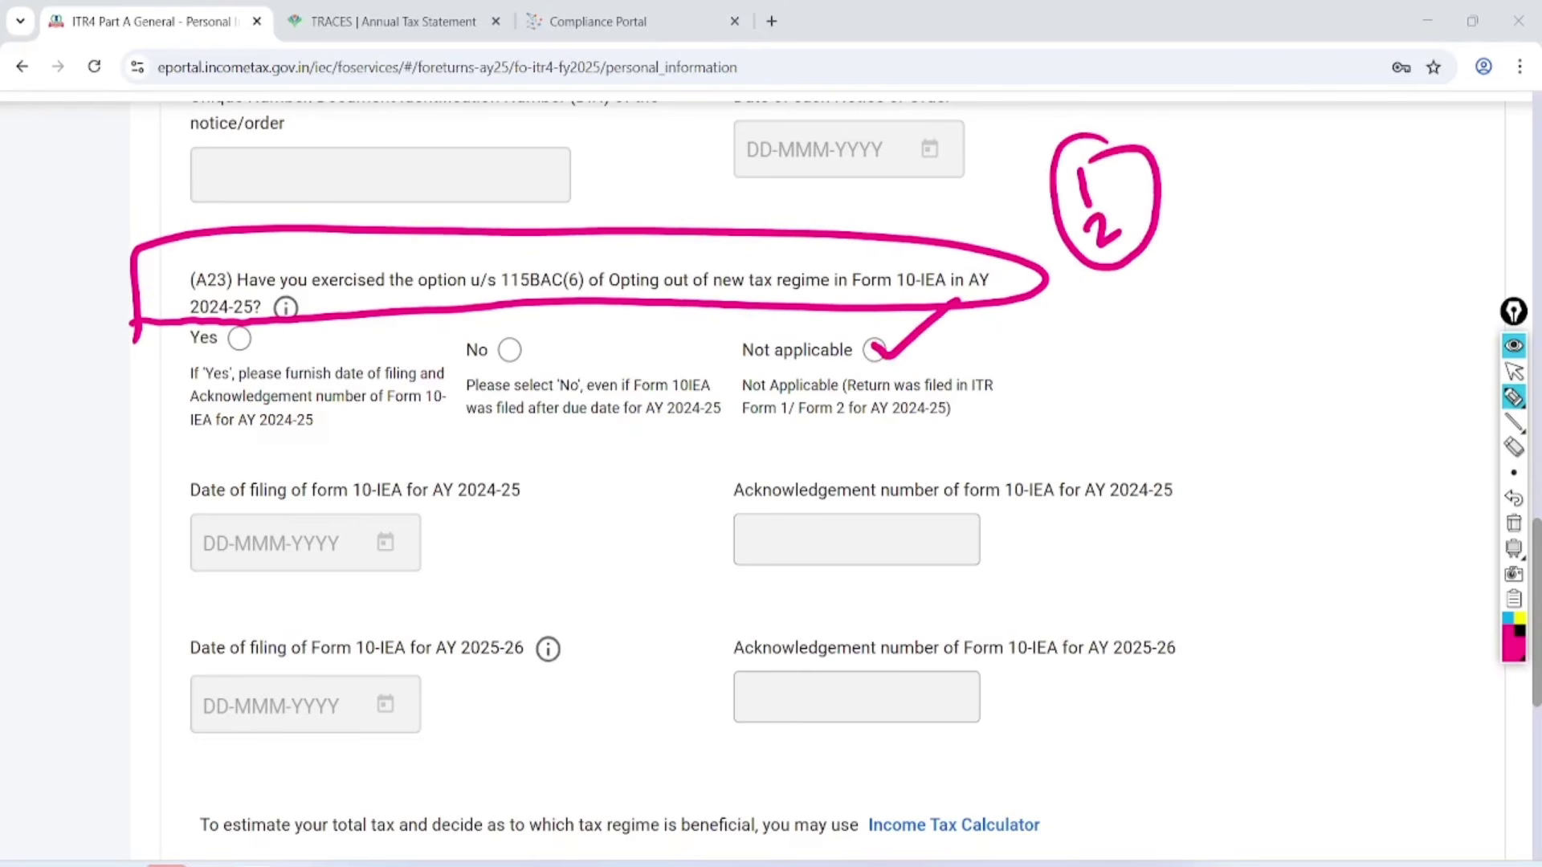
left_click_drag(1199, 130, 1205, 183)
mouse_move(1237, 197)
left_mouse_down()
mouse_move(1231, 241)
mouse_move(1257, 208)
left_mouse_up()
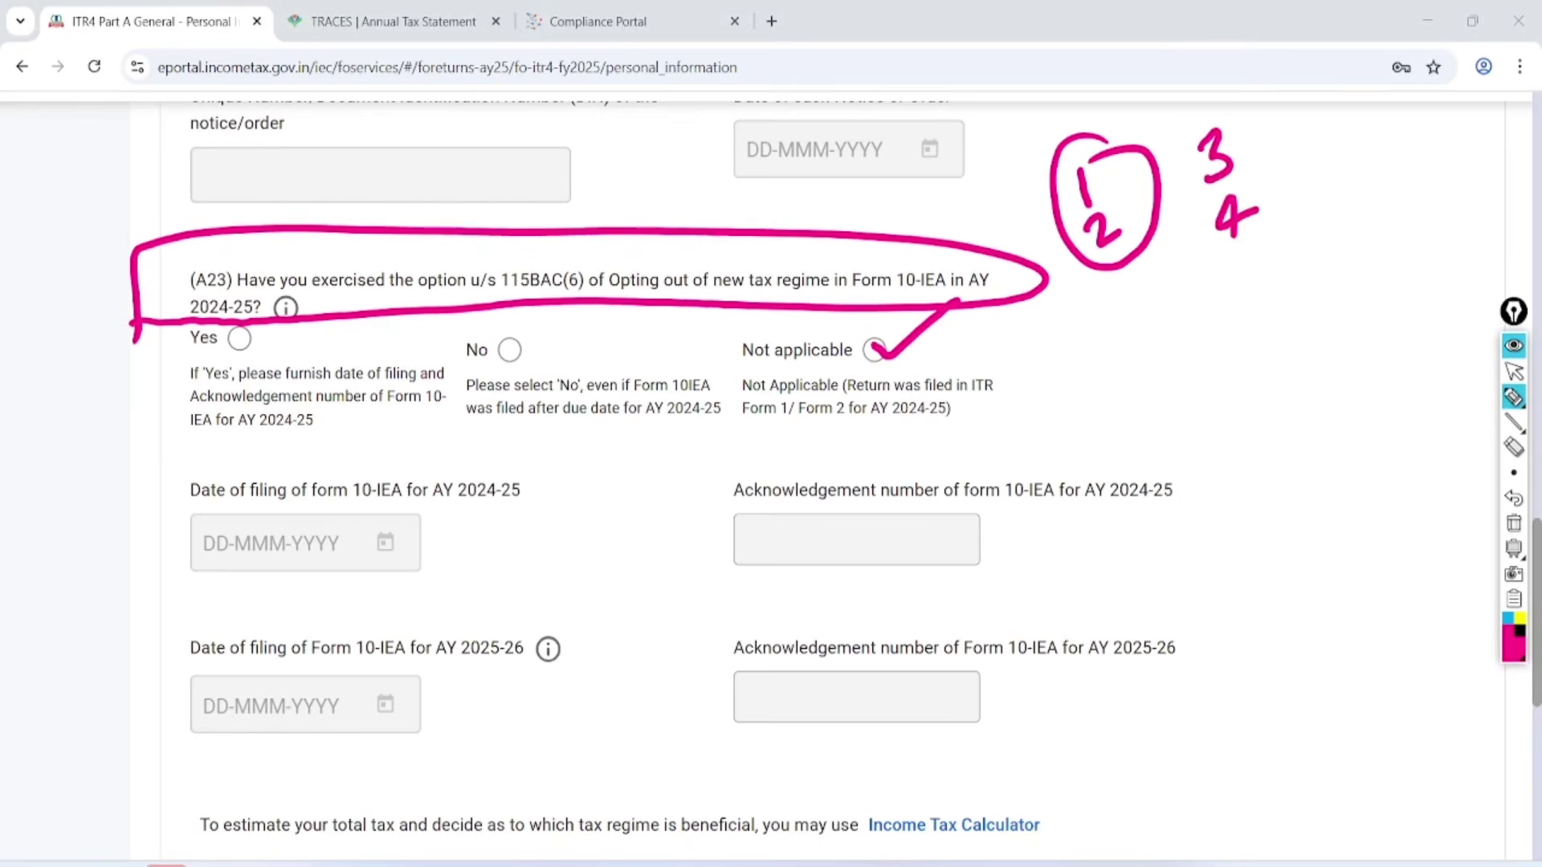
mouse_move(1237, 103)
left_mouse_down()
mouse_move(1244, 243)
mouse_move(1225, 316)
mouse_move(1330, 231)
left_mouse_up()
left_click_drag(1241, 328, 1329, 282)
left_click_drag(1249, 350, 1308, 313)
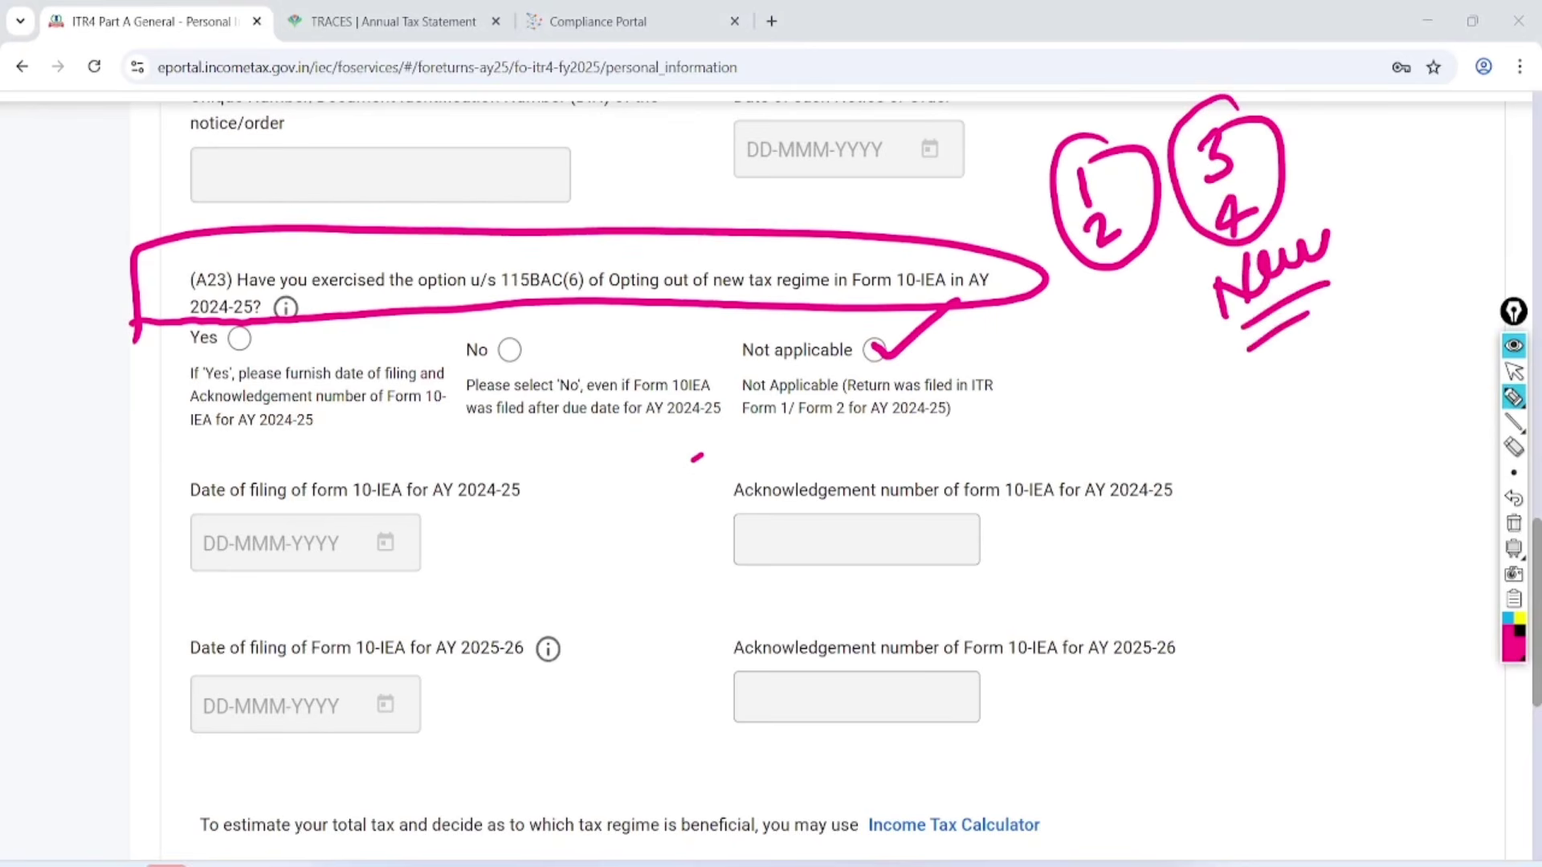
Finish the A23 annotations, clear them, and answer Yes to the opt-out question.
left_click_drag(507, 344, 604, 280)
mouse_move(1277, 353)
left_mouse_down()
mouse_move(1255, 402)
mouse_move(1284, 347)
mouse_move(1321, 371)
left_mouse_up()
left_click_drag(1301, 318, 1329, 357)
mouse_move(1281, 418)
left_mouse_down()
mouse_move(1347, 381)
mouse_move(1335, 404)
left_mouse_up()
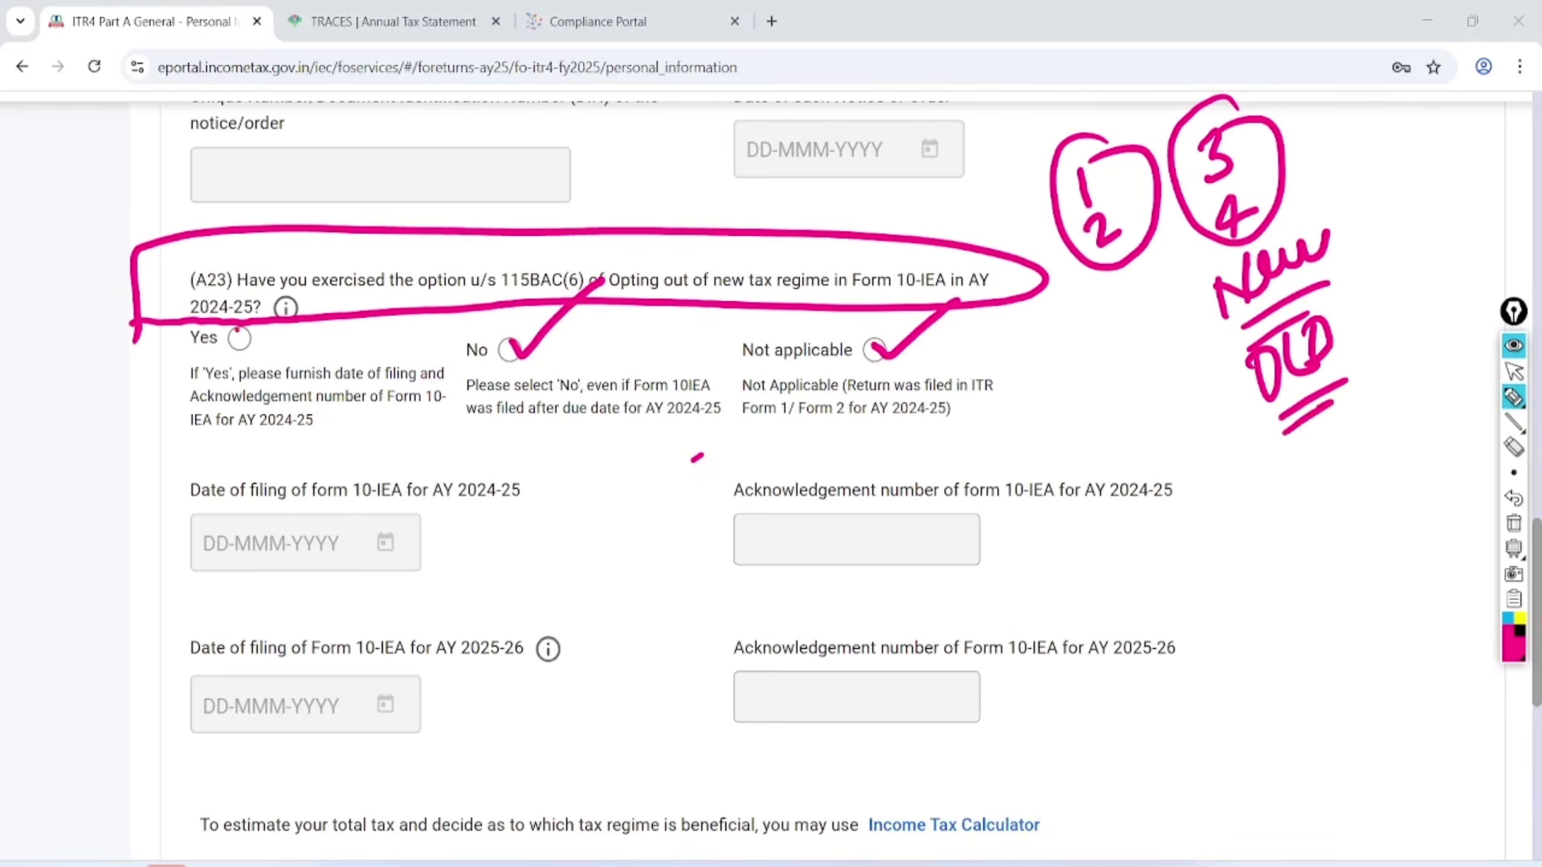
left_click_drag(238, 331, 319, 278)
left_click(1514, 371)
left_click(1513, 523)
left_click(239, 337)
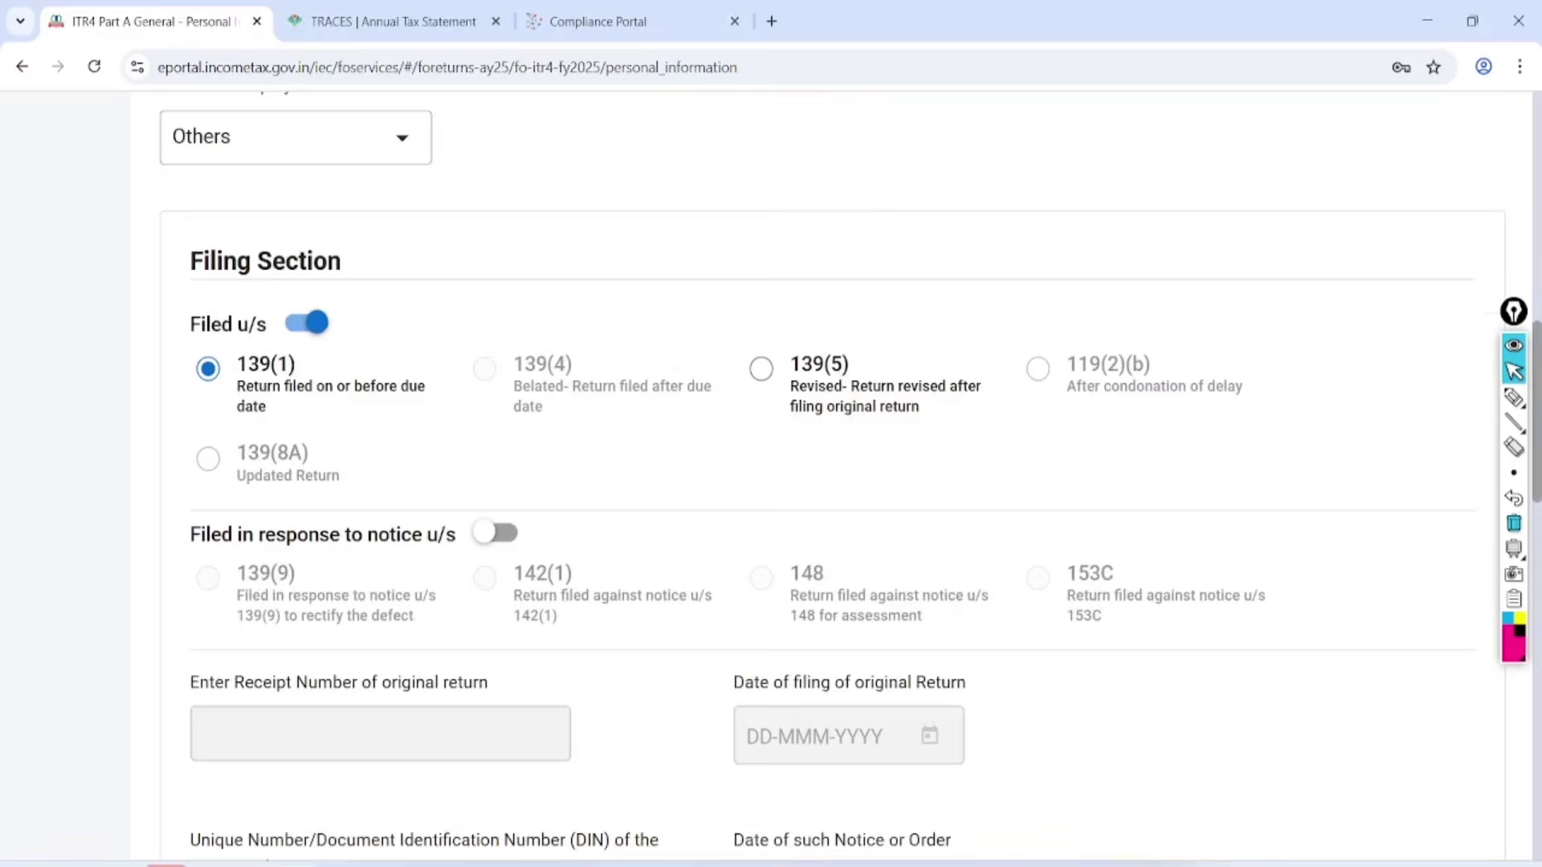
scroll(771, 482, "down", 3)
scroll(771, 482, "down", 7)
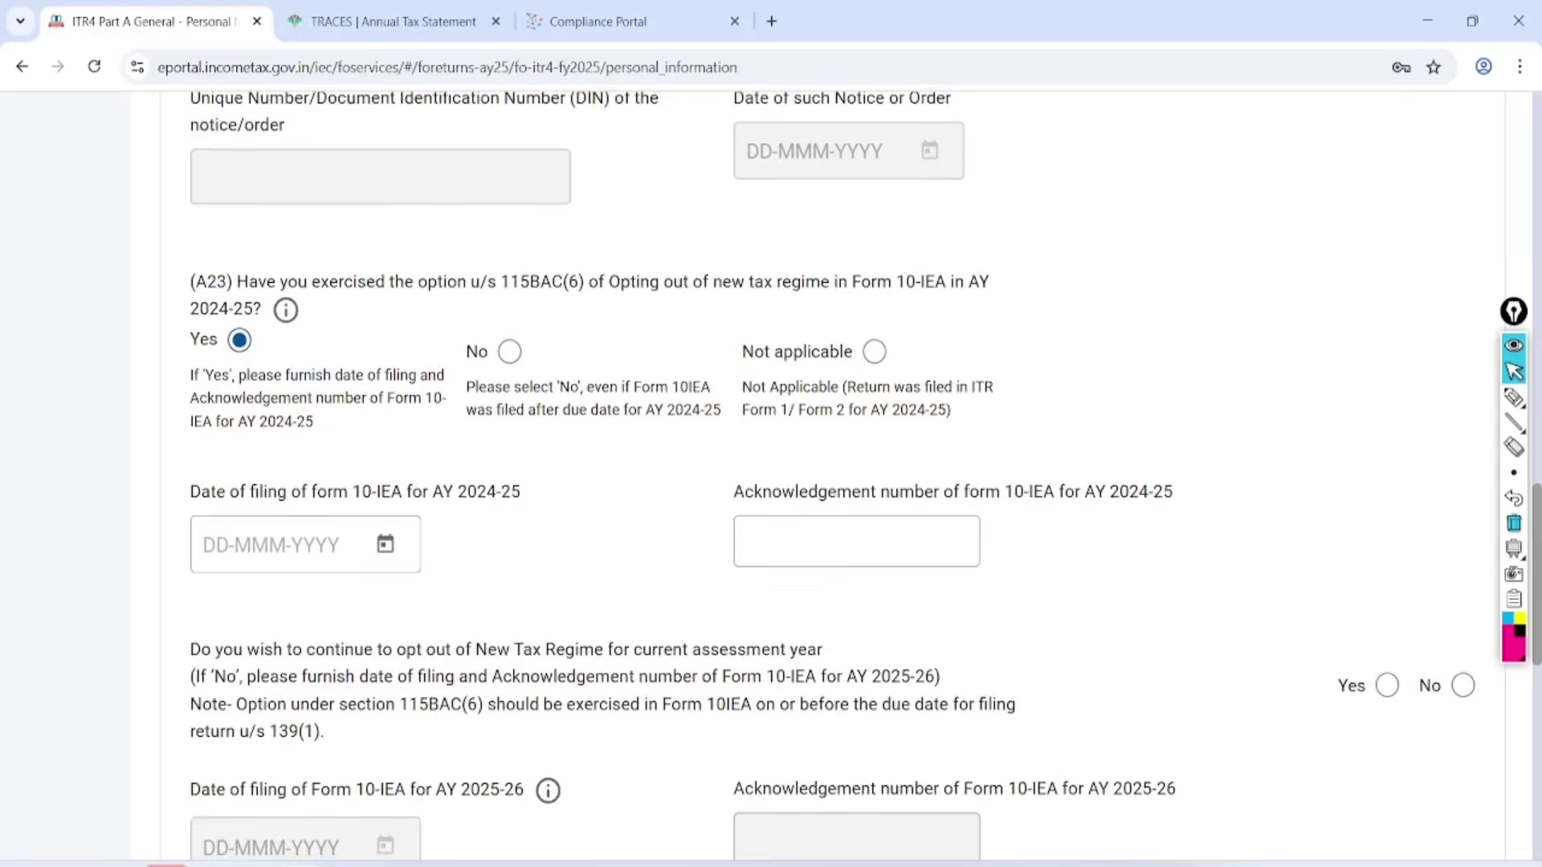
scroll(771, 482, "down", 1)
left_click(1514, 397)
mouse_move(502, 364)
left_mouse_down()
mouse_move(413, 344)
mouse_move(248, 540)
mouse_move(359, 370)
left_mouse_up()
mouse_move(956, 402)
left_mouse_down()
mouse_move(750, 541)
mouse_move(883, 318)
left_mouse_up()
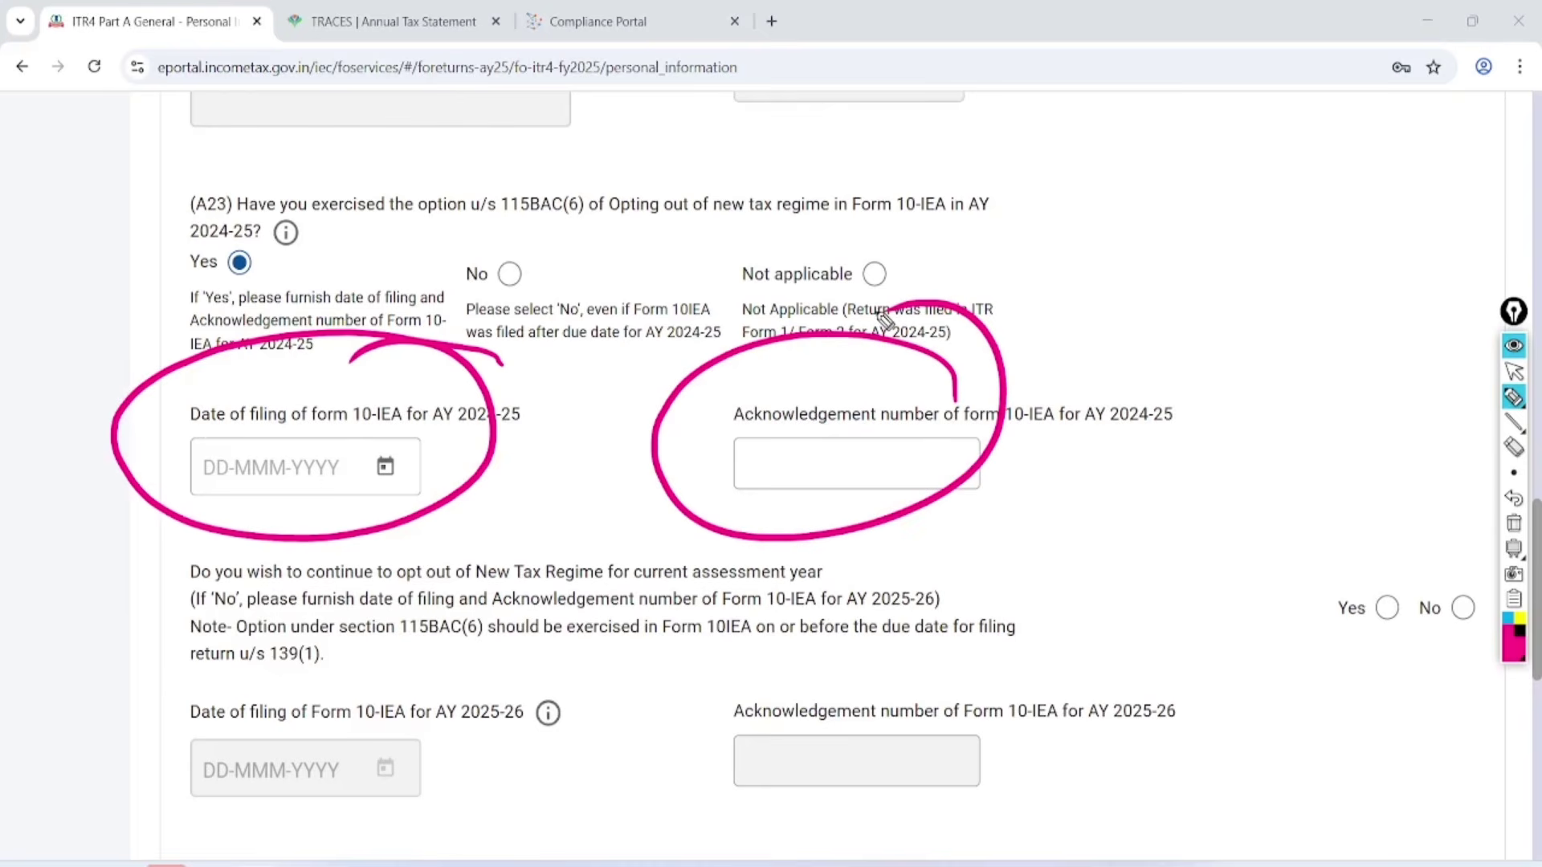
mouse_move(564, 671)
left_mouse_down()
mouse_move(192, 667)
mouse_move(462, 759)
mouse_move(526, 673)
left_mouse_up()
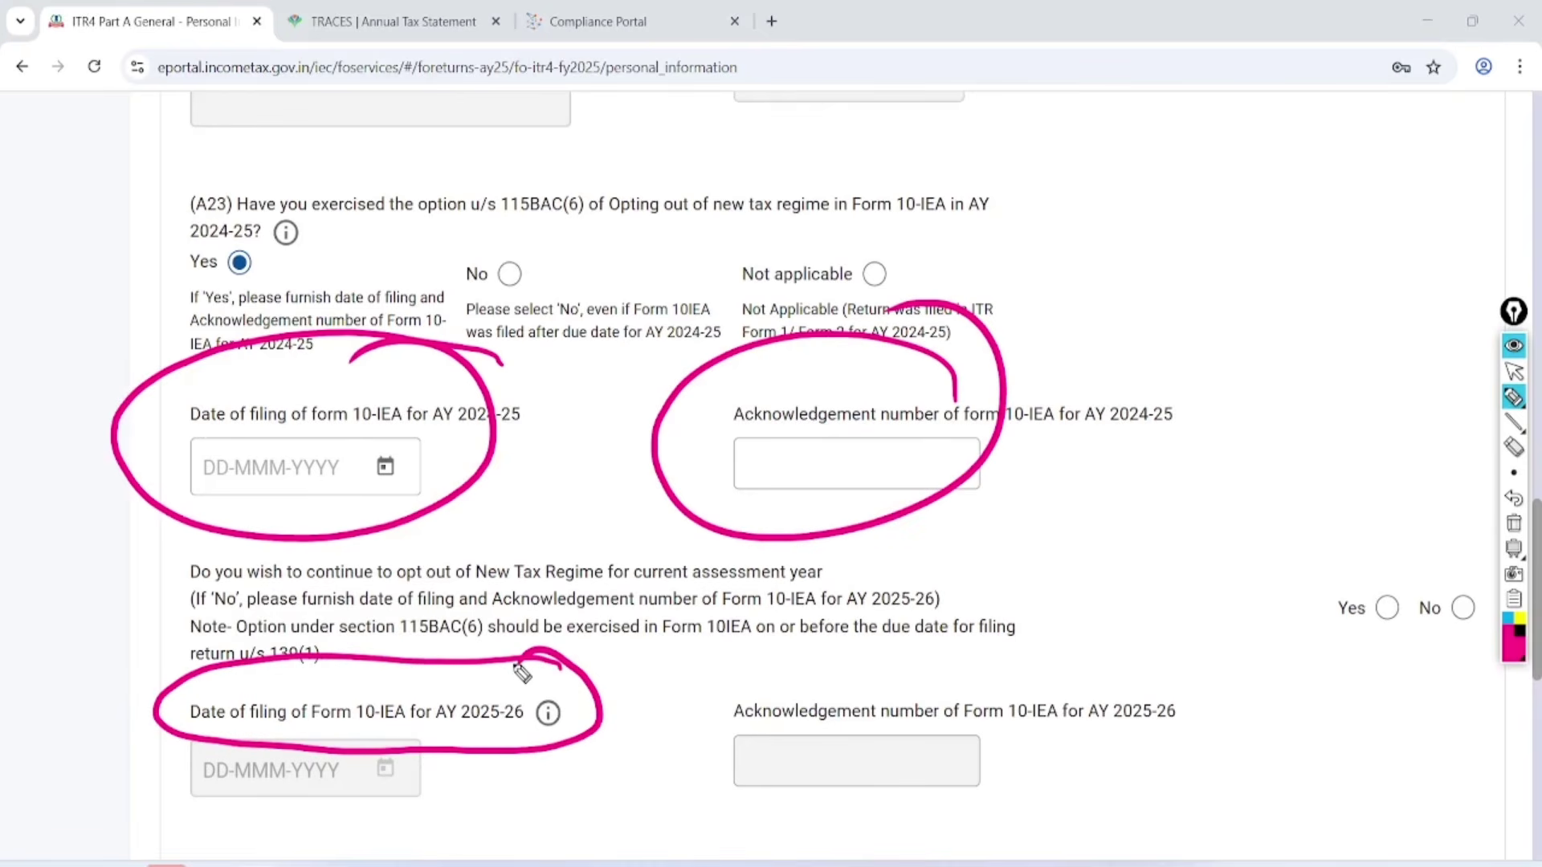
left_click_drag(1455, 601, 1495, 562)
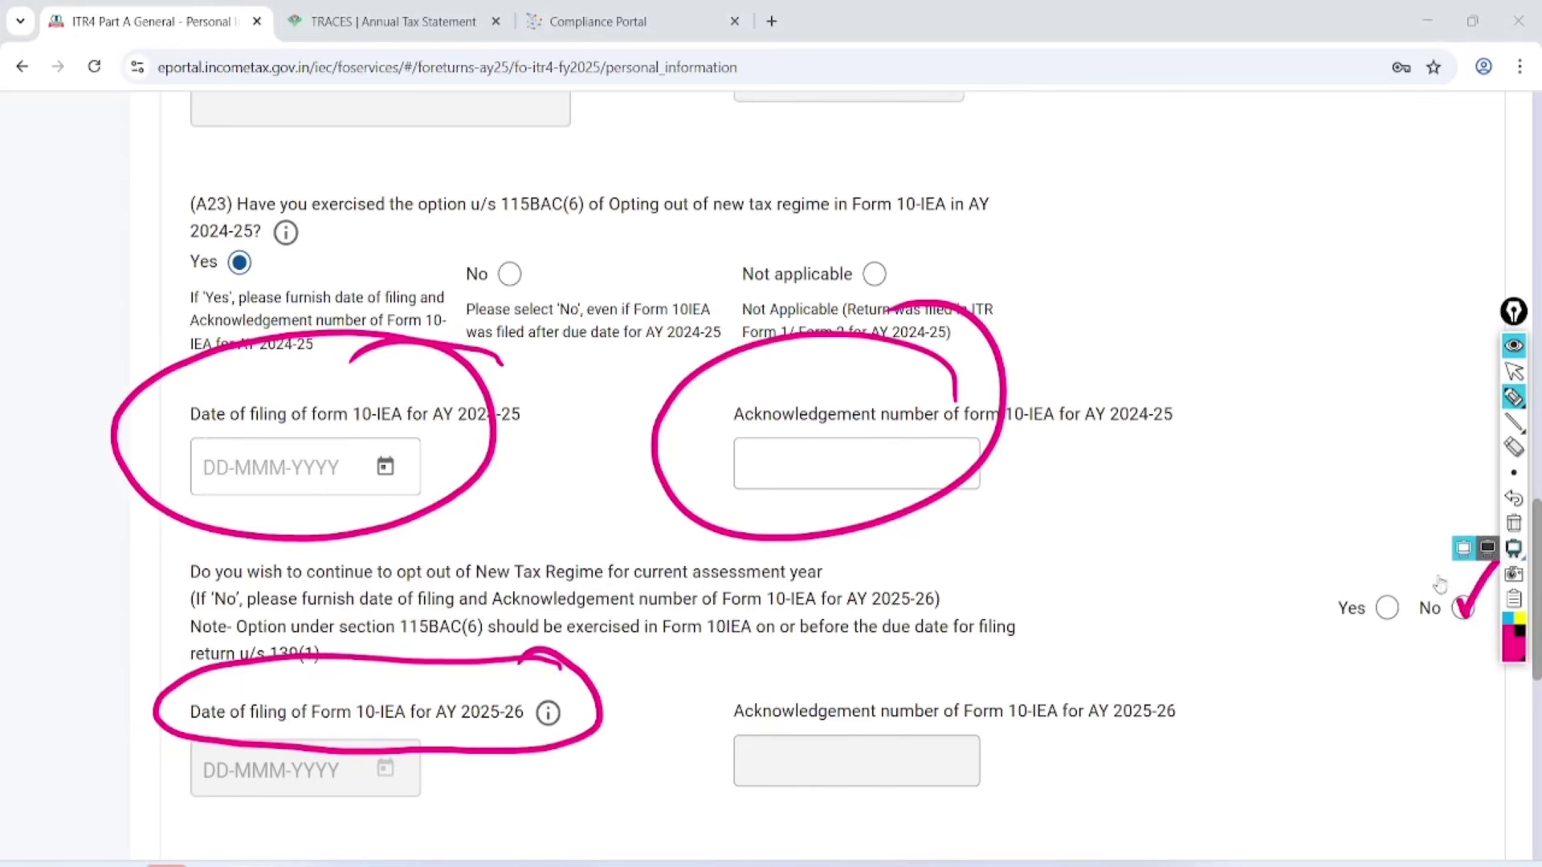
mouse_move(1390, 597)
left_mouse_down()
mouse_move(1397, 617)
mouse_move(1454, 536)
left_mouse_up()
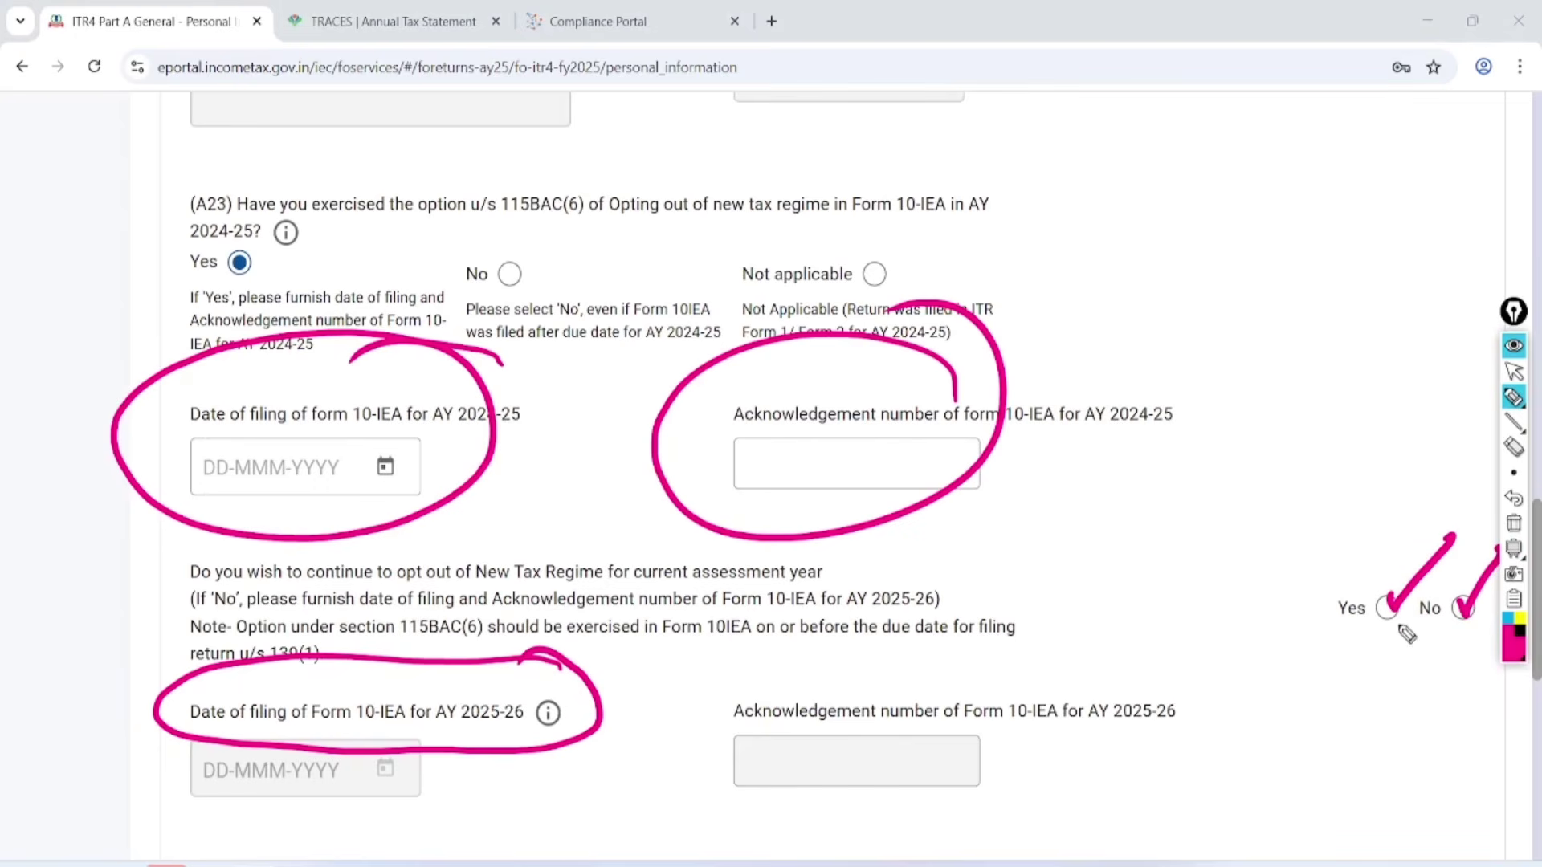
key("ctrl+shift+1")
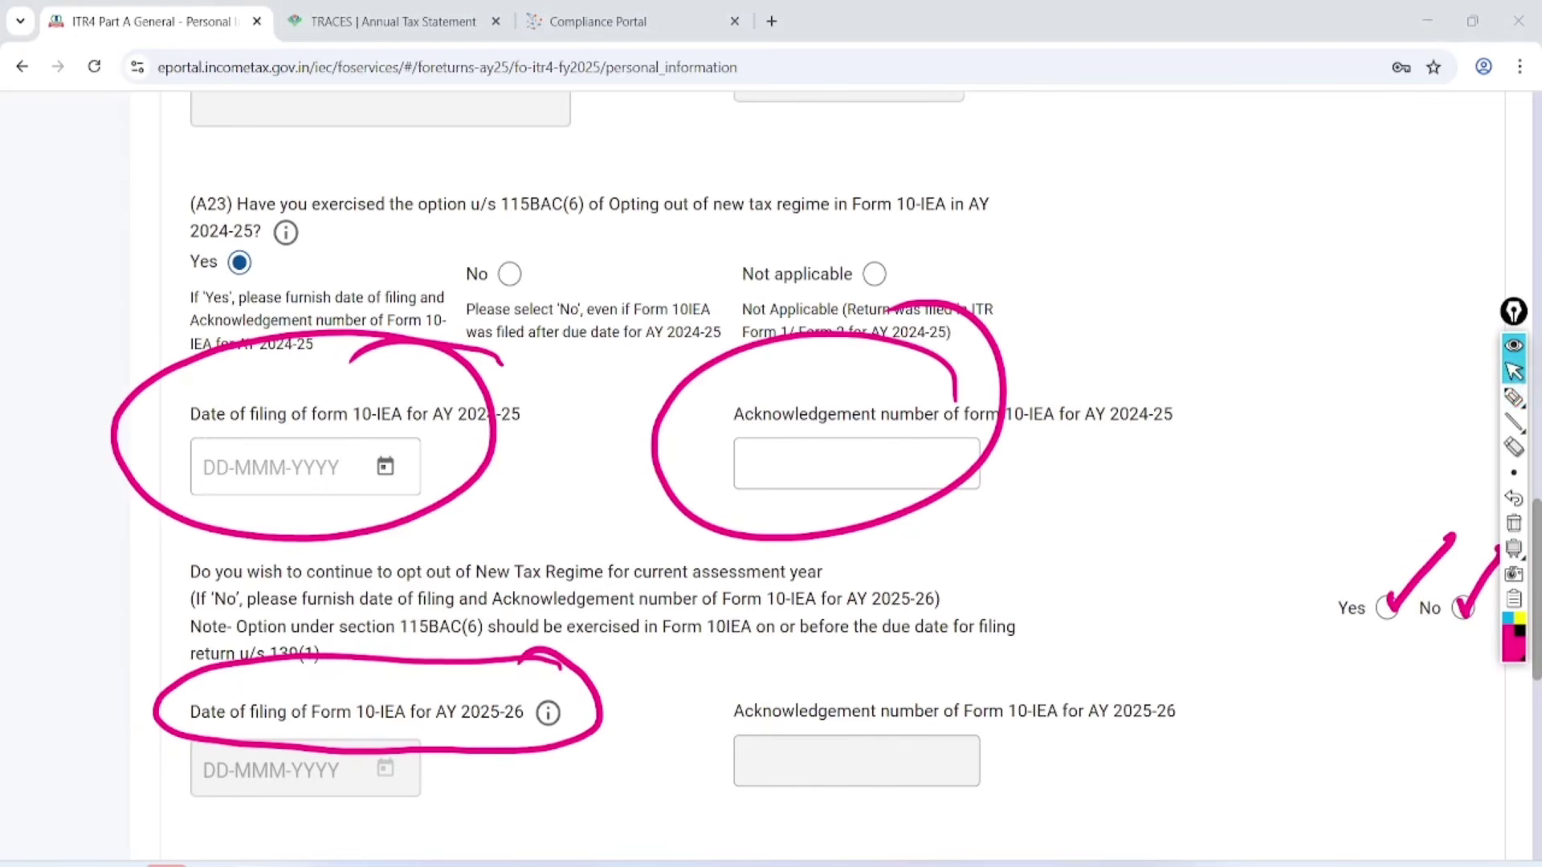
left_click(1513, 524)
left_click(1463, 607)
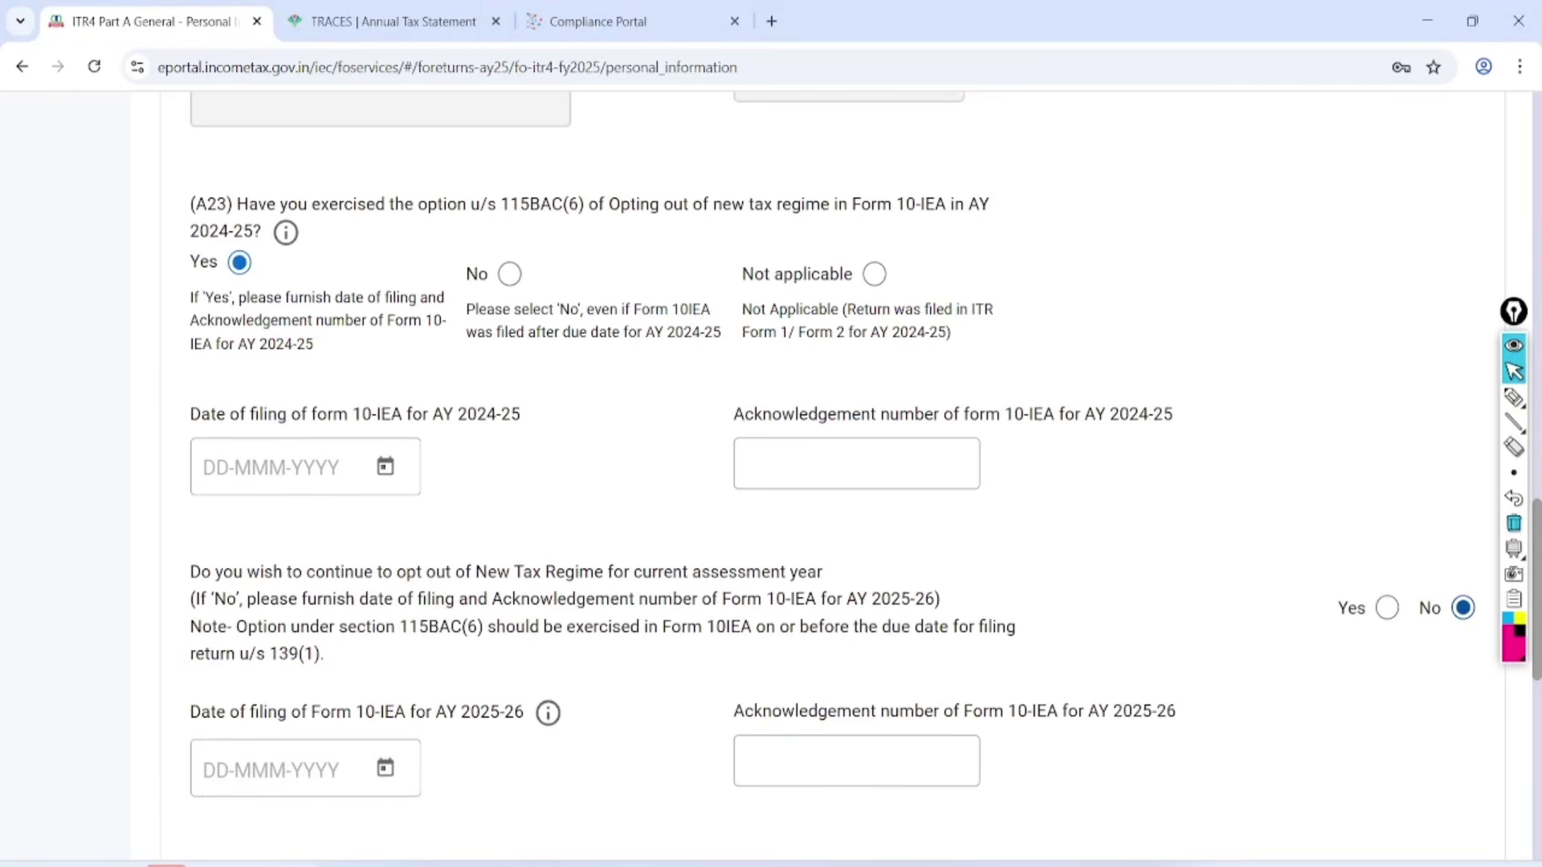
scroll(1445, 482, "down", 3)
left_click(1514, 397)
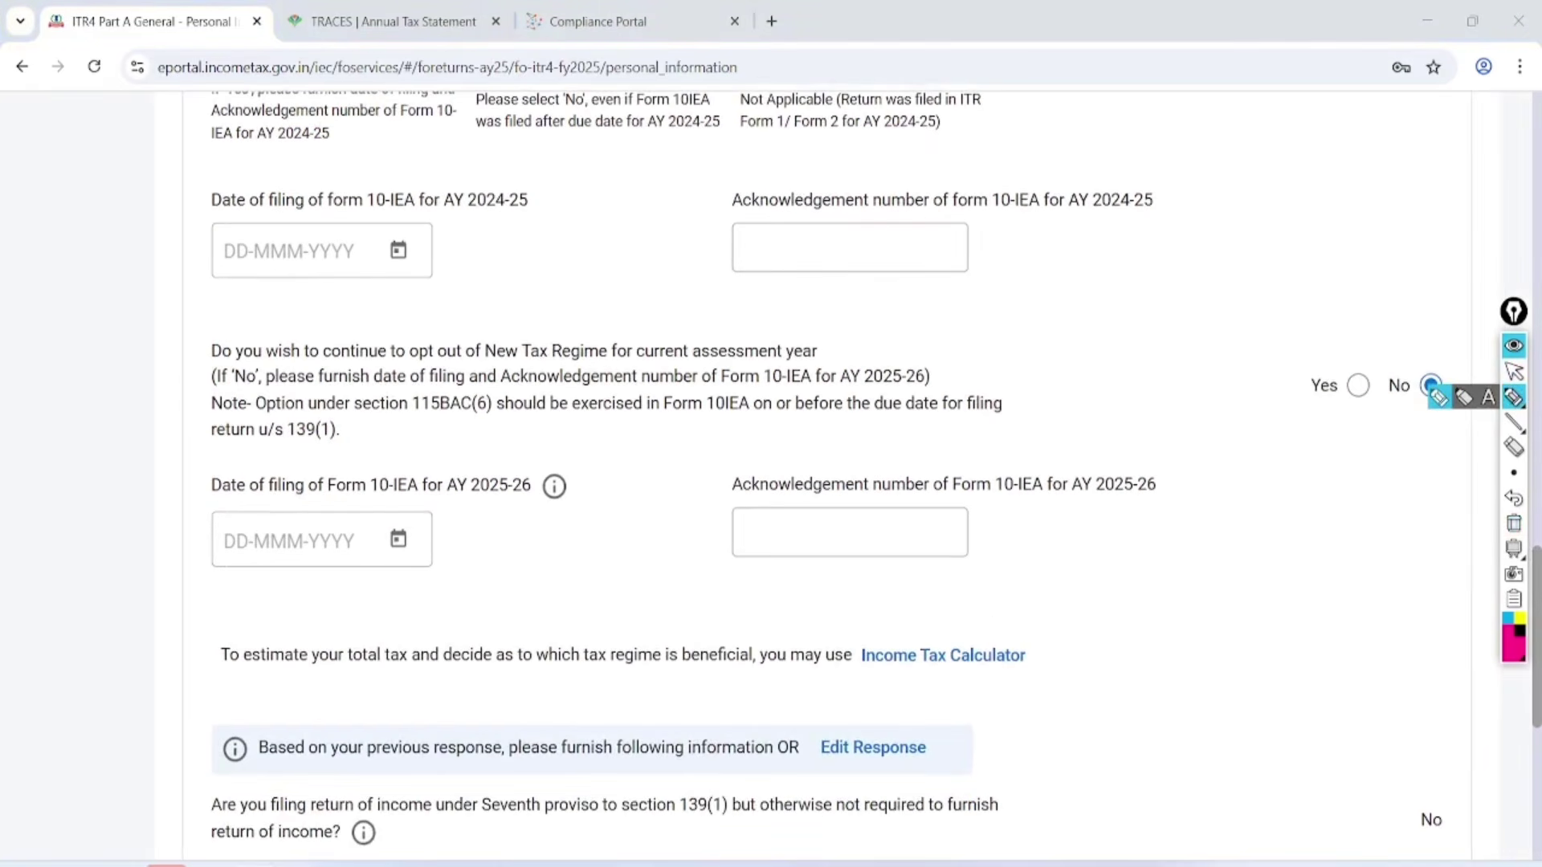
mouse_move(170, 371)
left_mouse_down()
mouse_move(650, 373)
mouse_move(871, 347)
mouse_move(334, 338)
mouse_move(170, 400)
left_mouse_up()
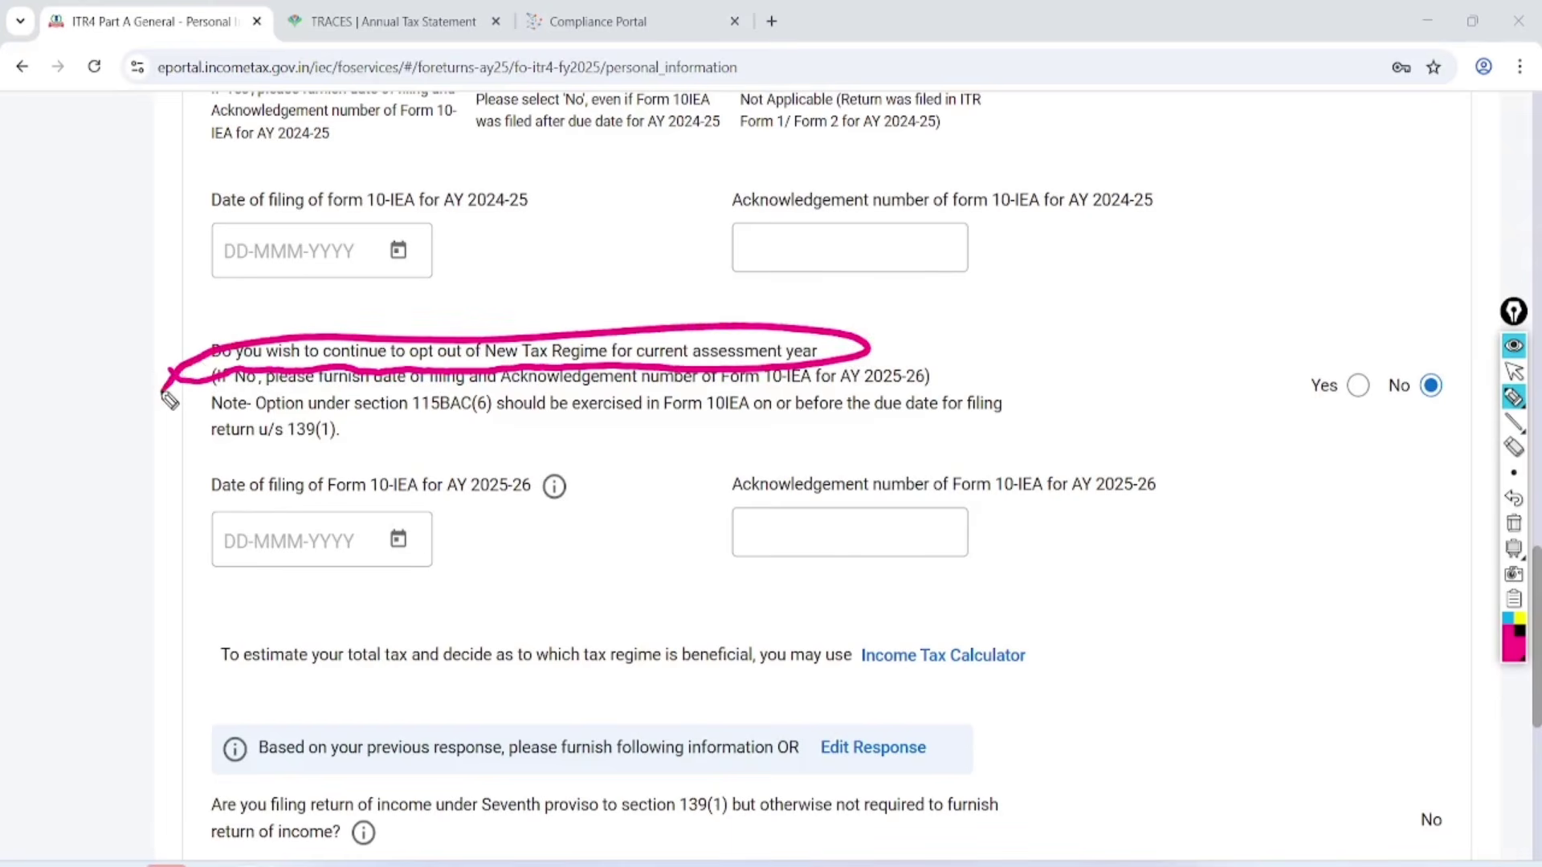
left_click(1514, 371)
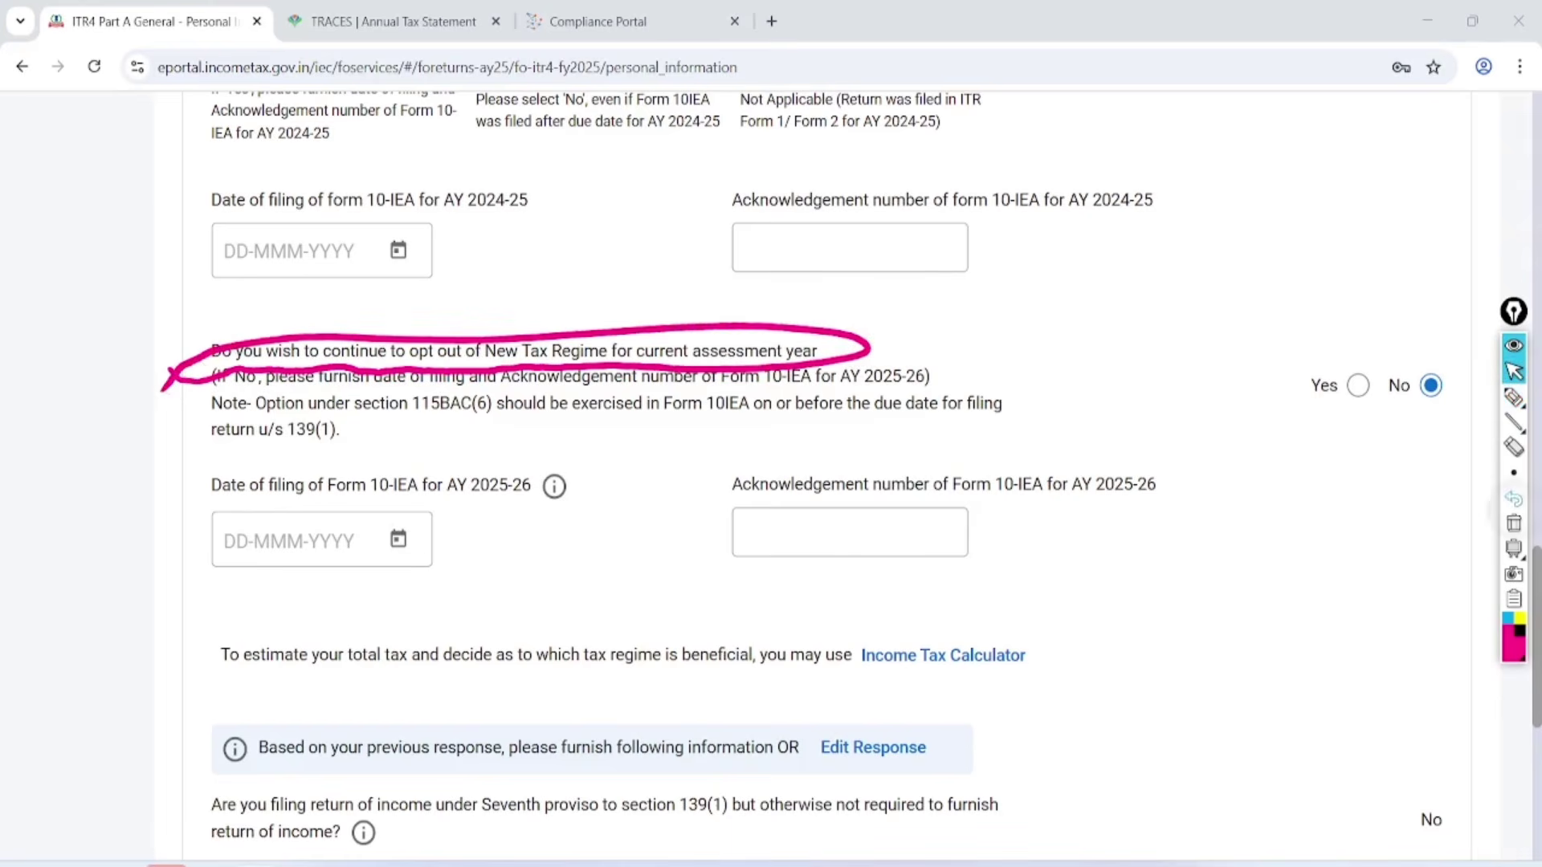
left_click(1514, 522)
scroll(827, 528, "up", 3)
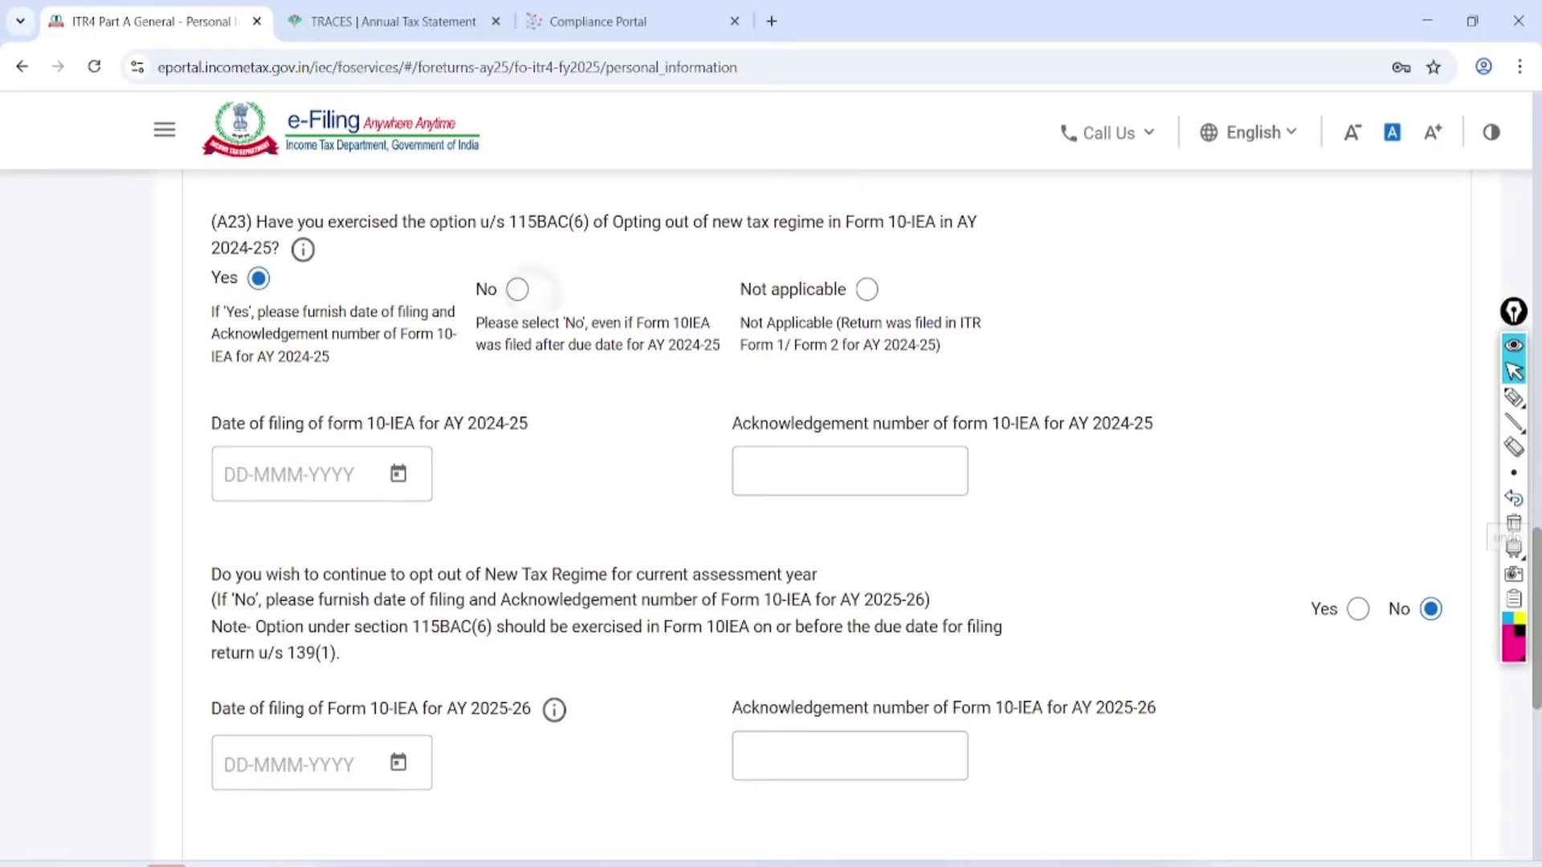
scroll(827, 529, "up", 10)
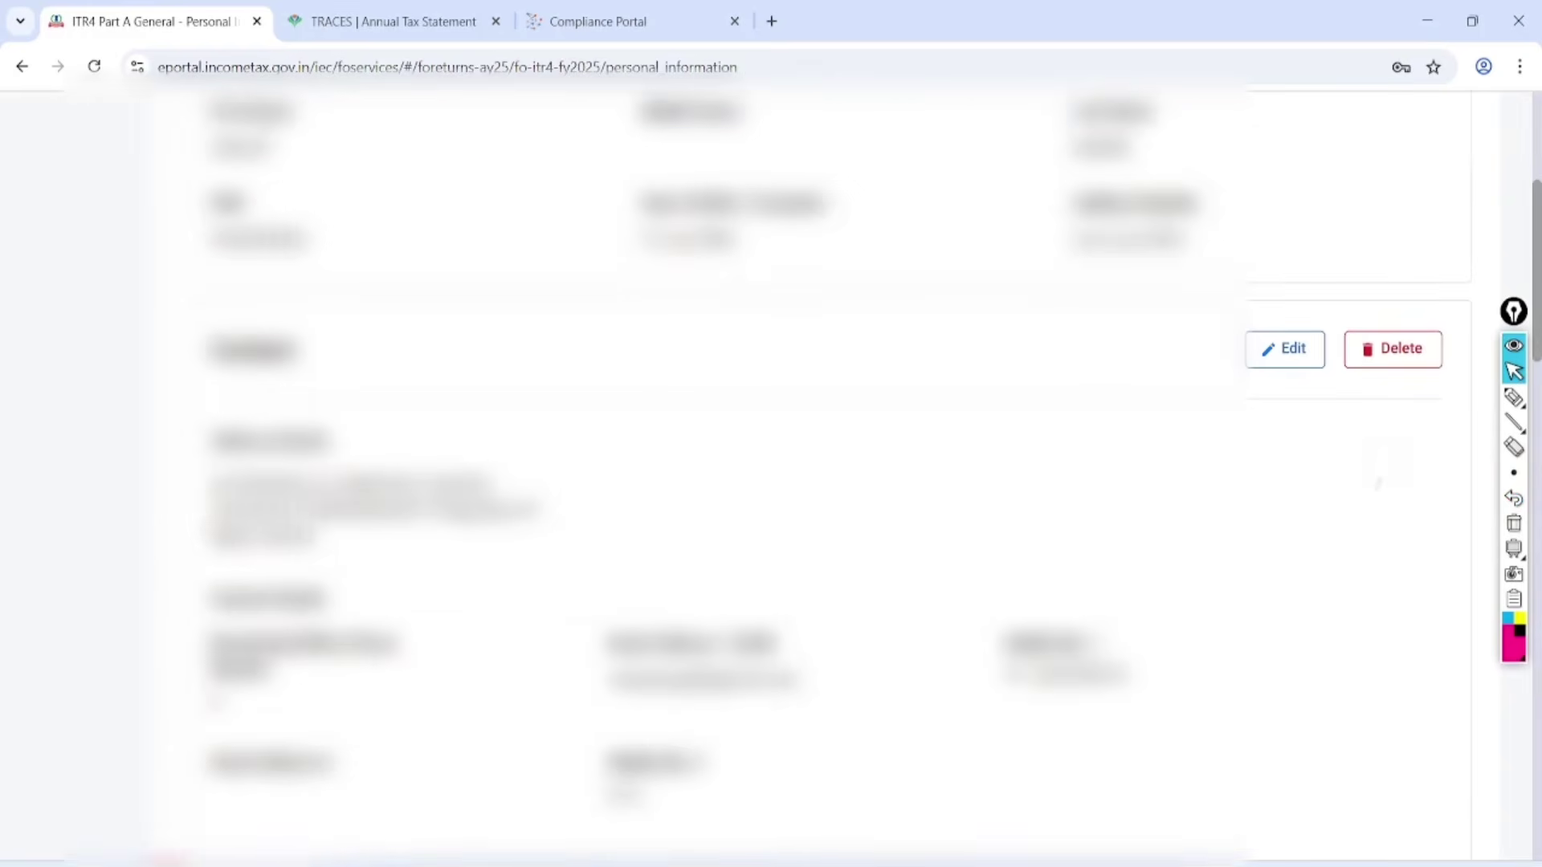
Set the AY 2025-26 opt-out question to Yes, then back to No.
scroll(827, 529, "down", 10)
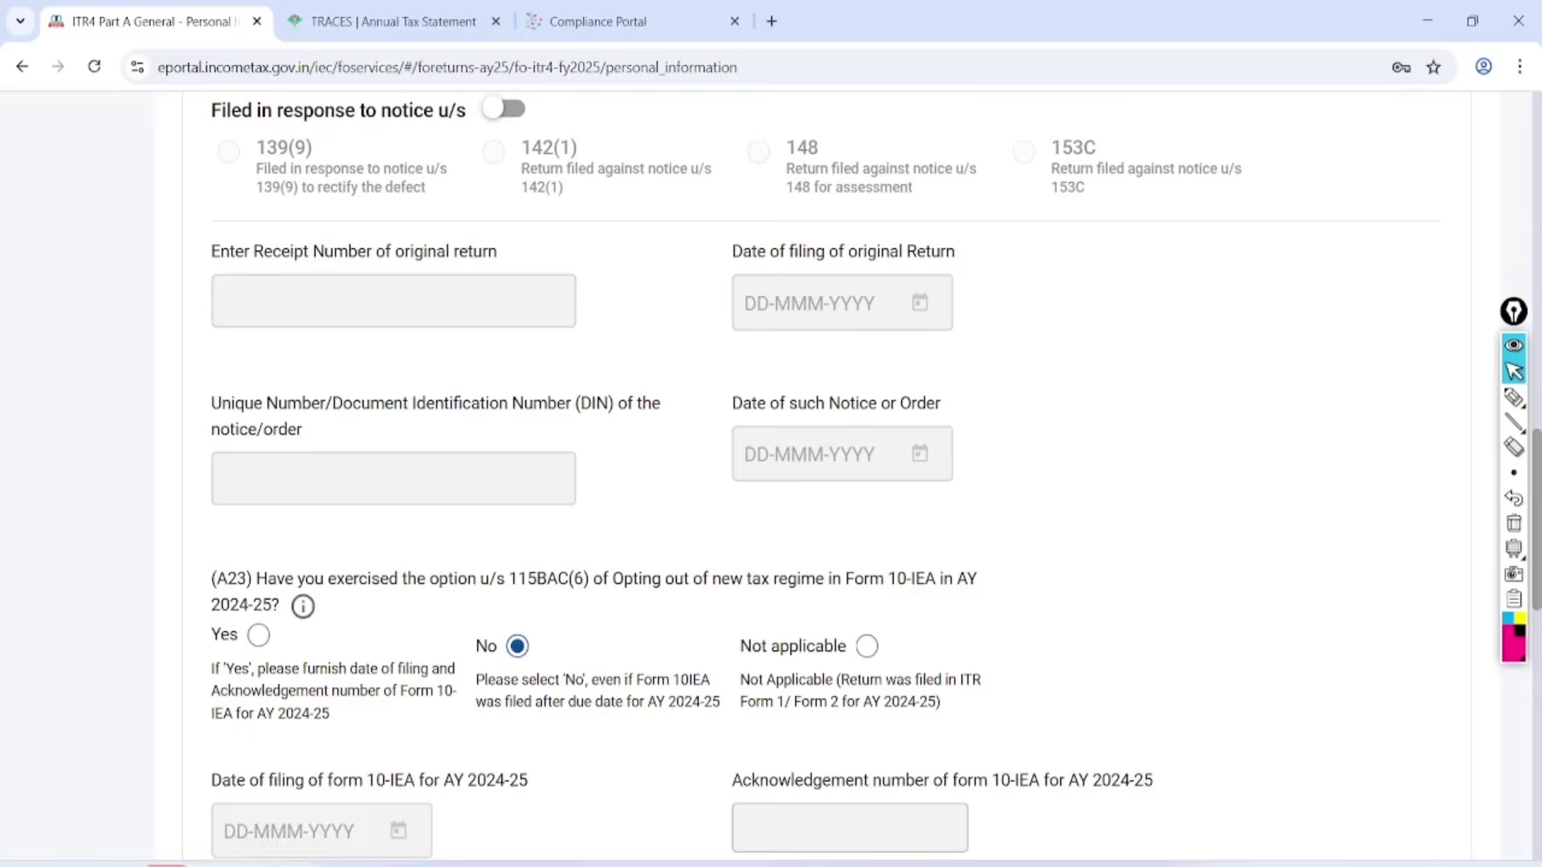
scroll(826, 528, "down", 5)
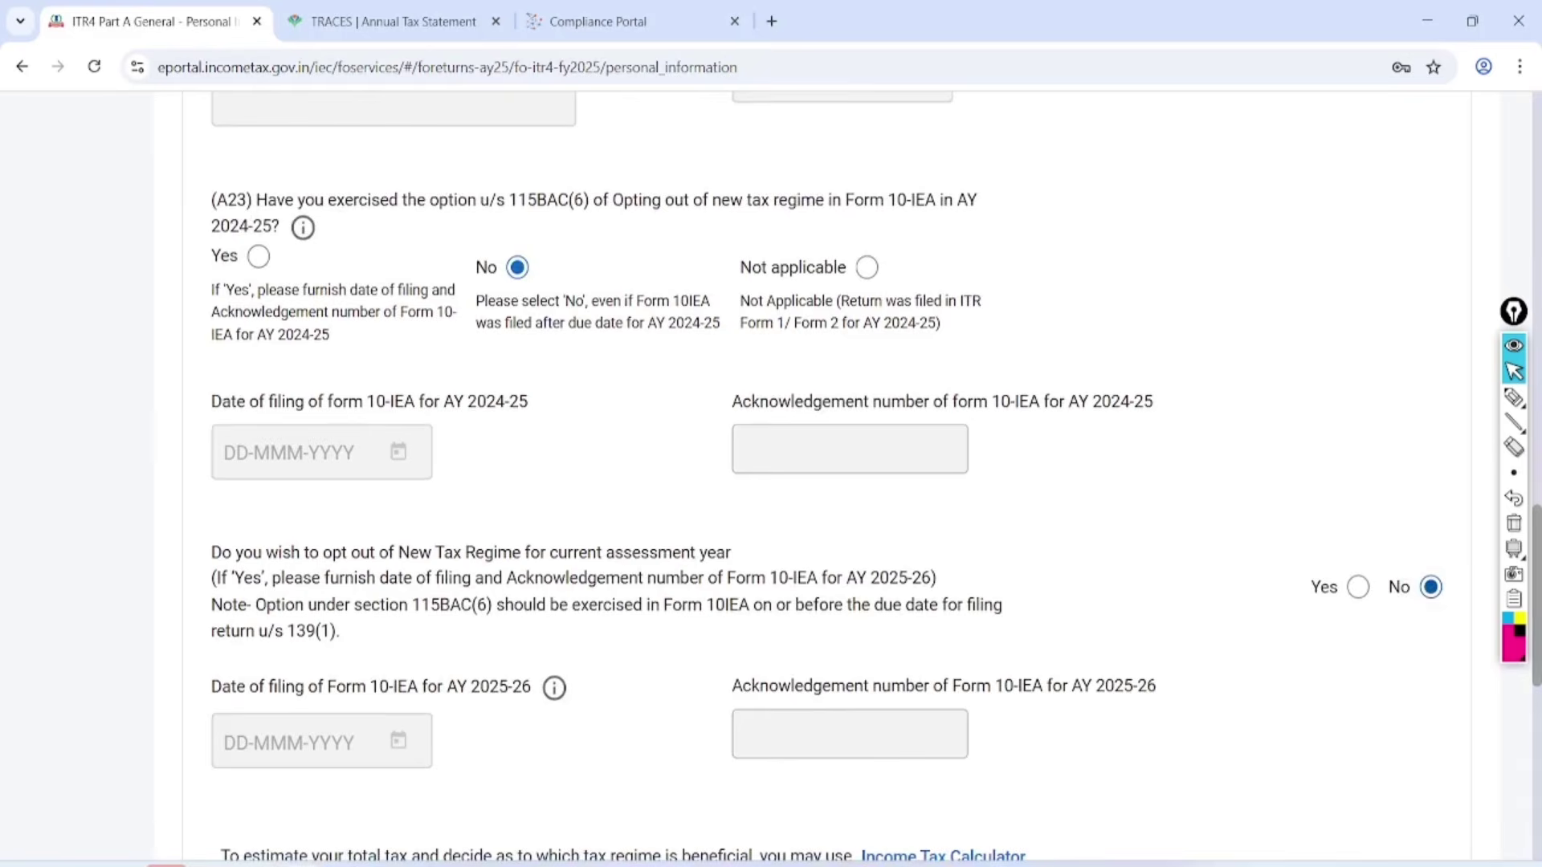
scroll(826, 528, "down", 5)
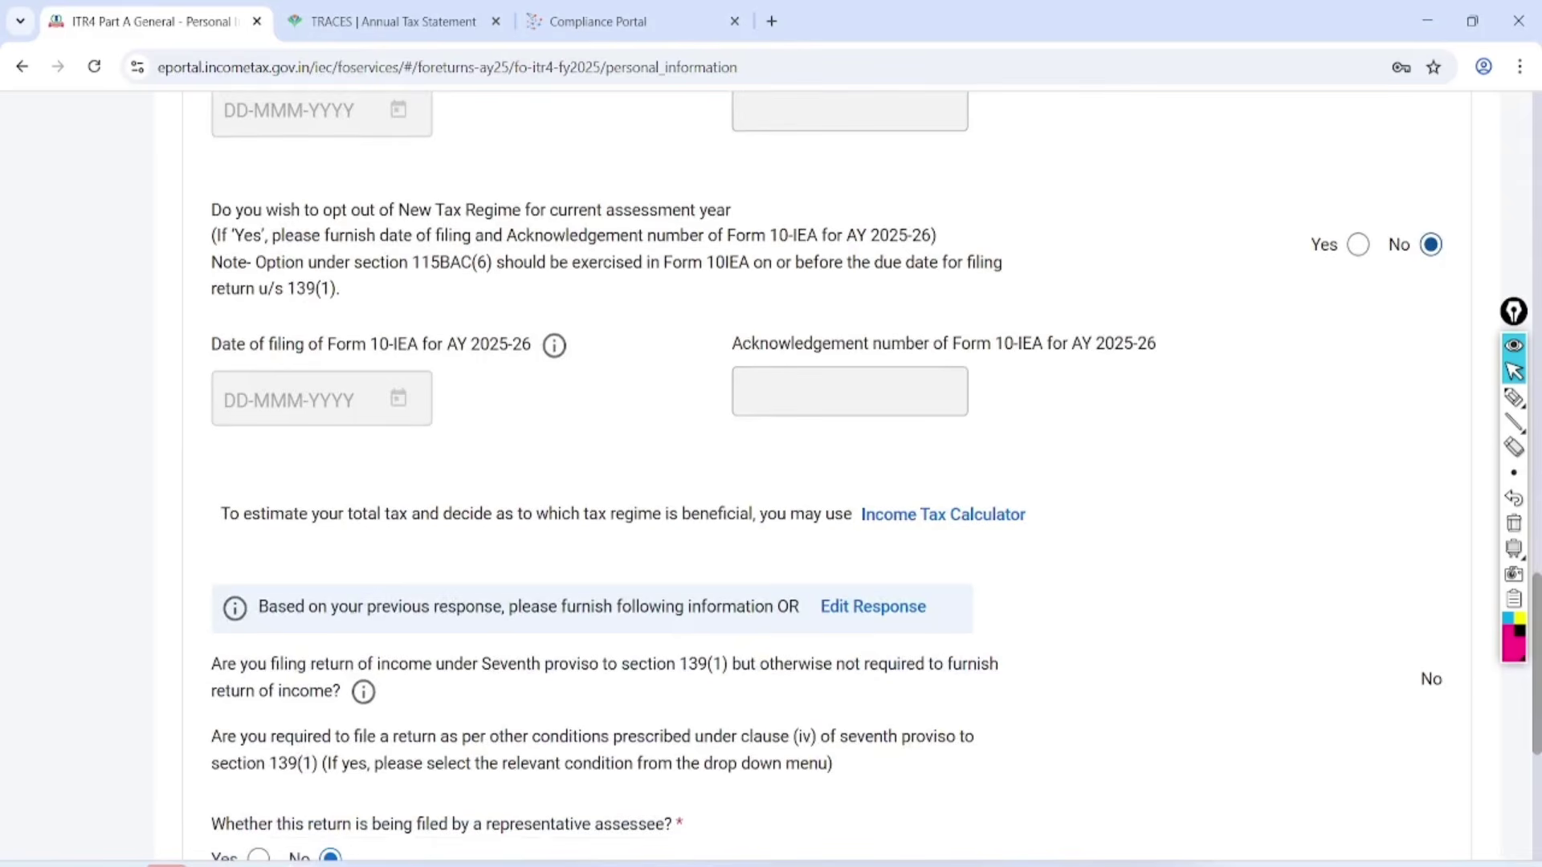
left_click(1358, 168)
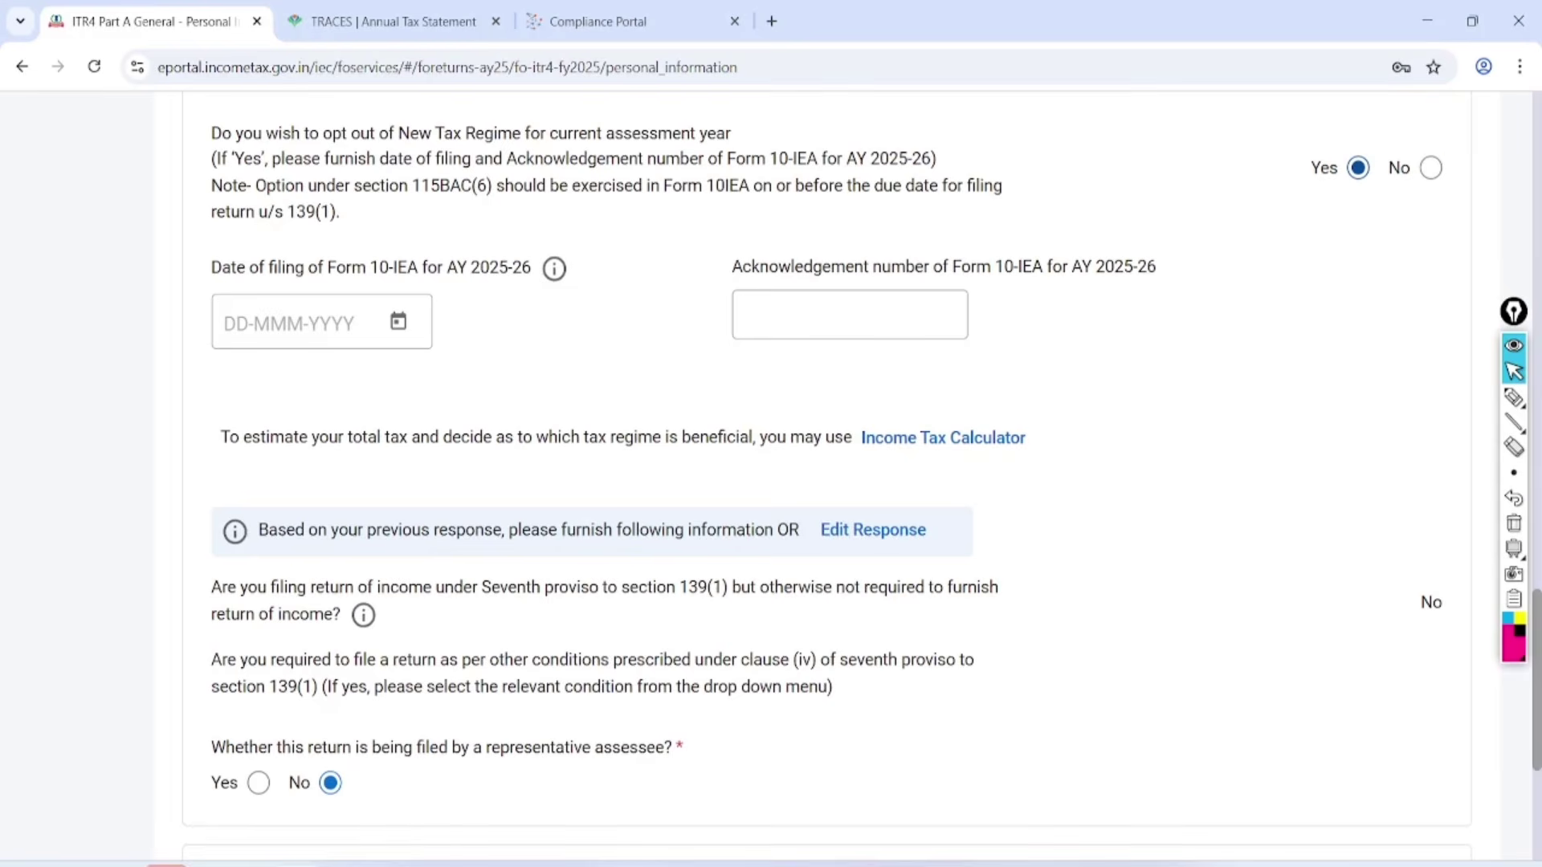
left_click(1431, 168)
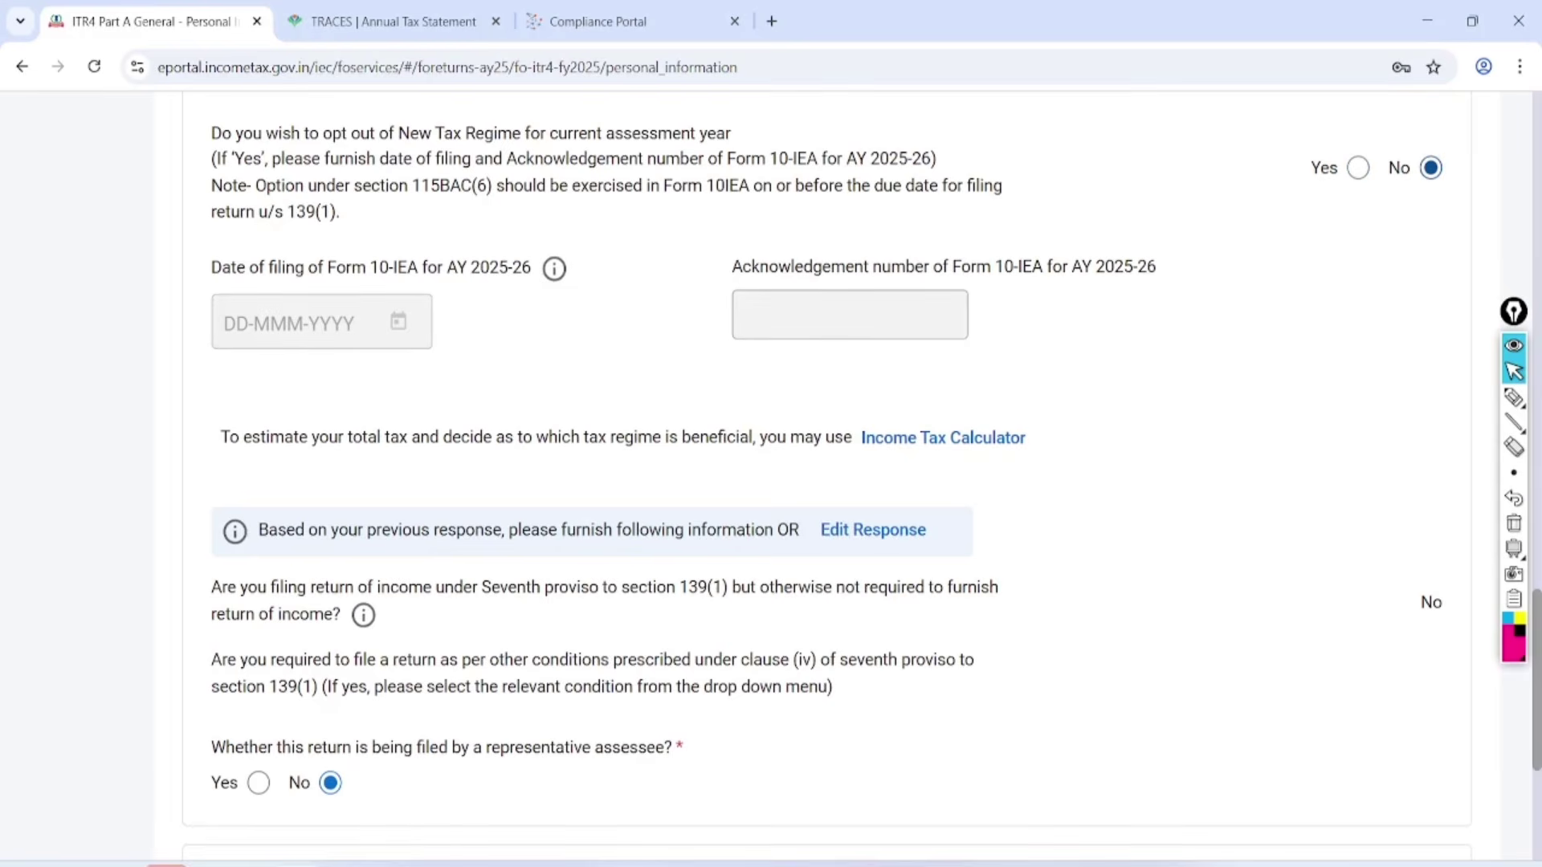
Expand Bank Details to check the refund account and confirm Personal Information.
scroll(826, 477, "down", 5)
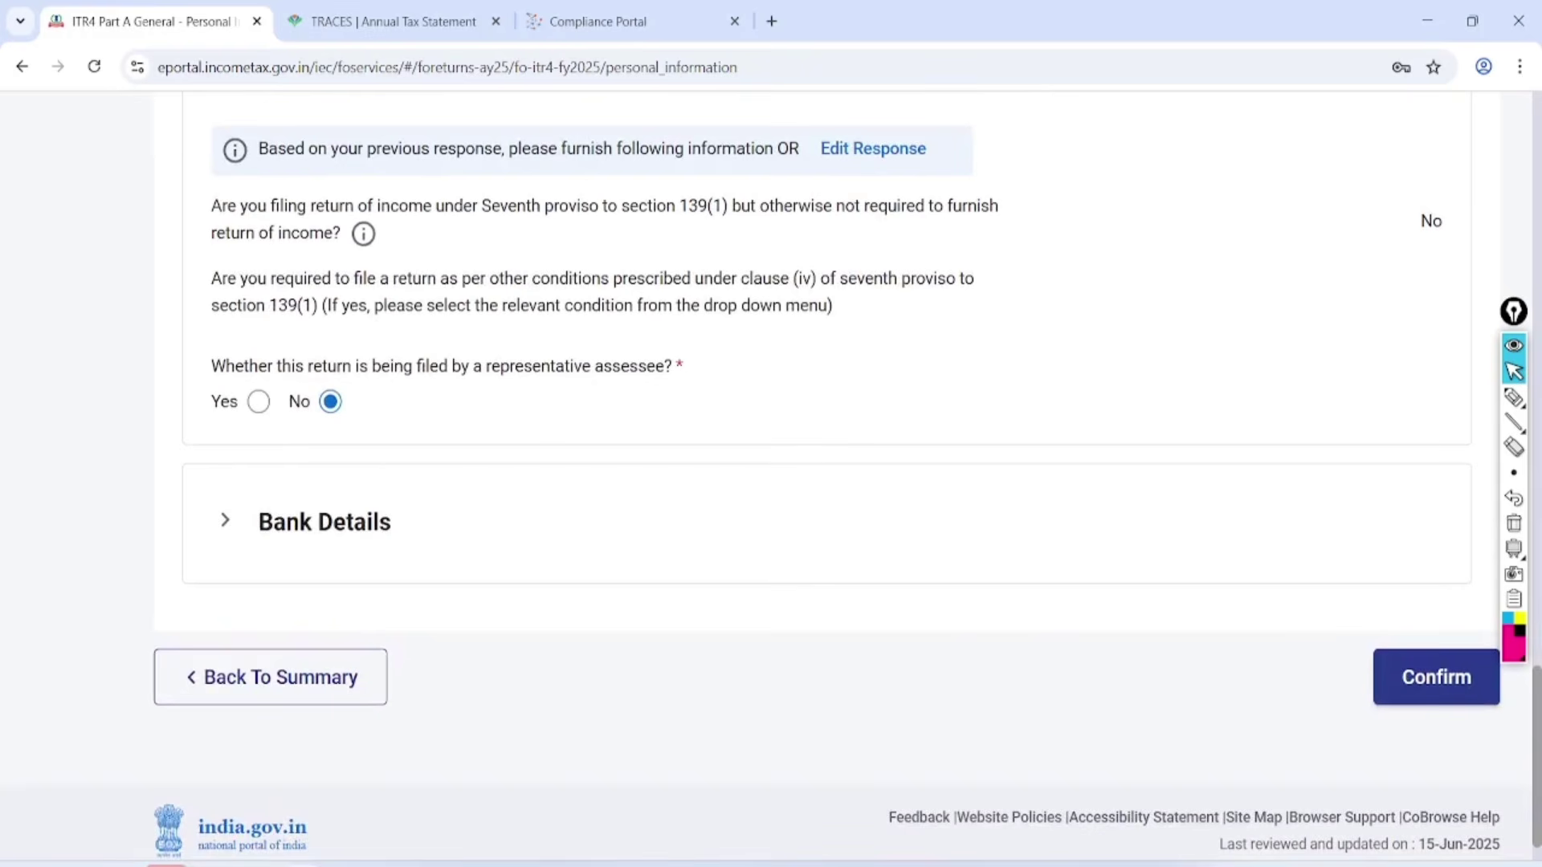
left_click(324, 522)
scroll(826, 477, "down", 4)
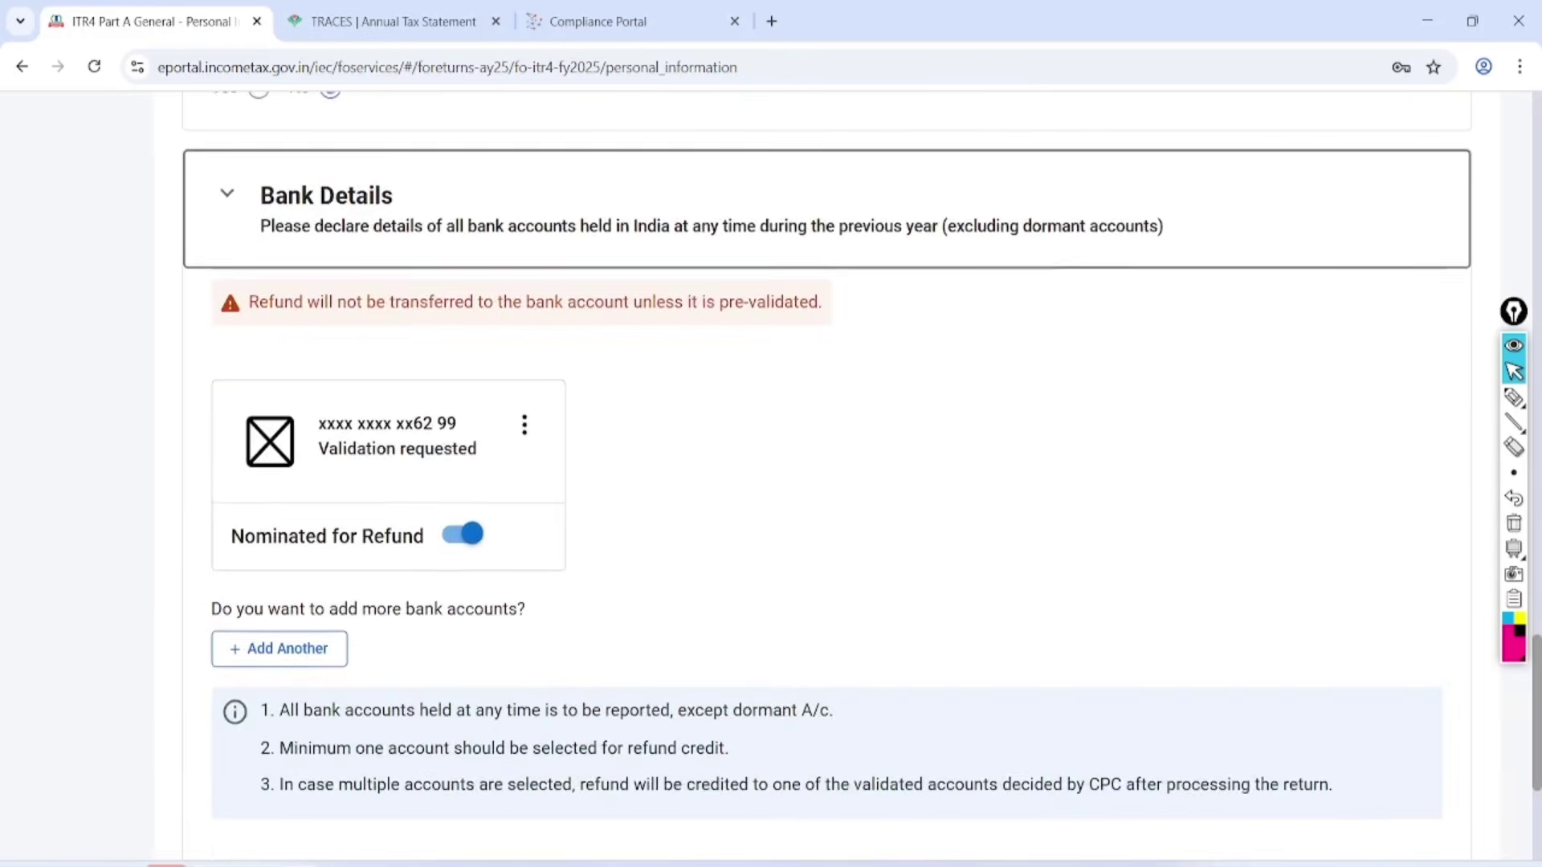
scroll(827, 477, "down", 2)
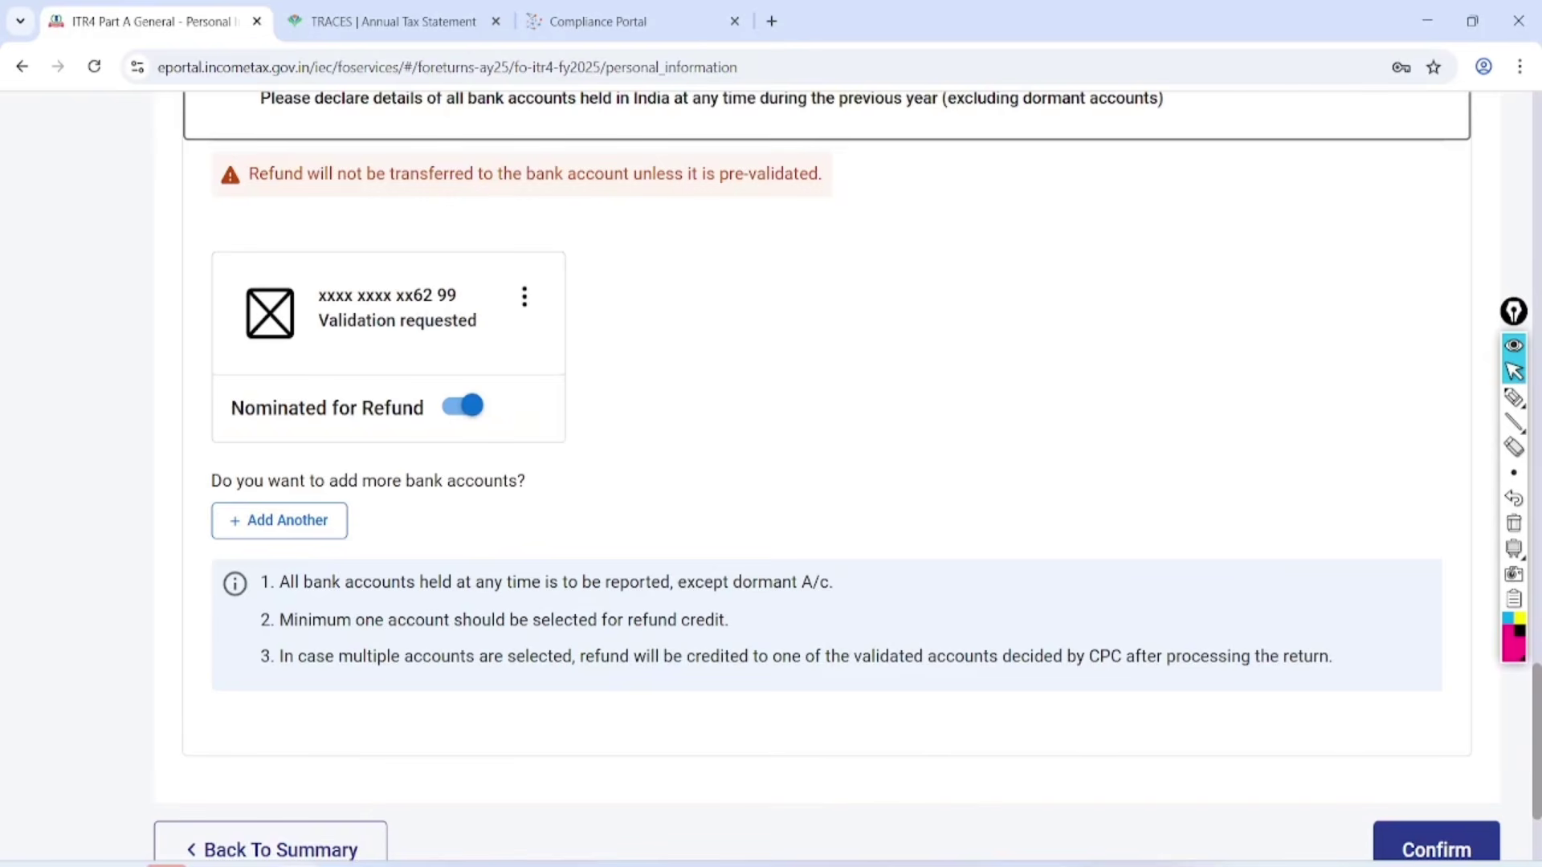
scroll(826, 477, "down", 3)
left_click(1436, 611)
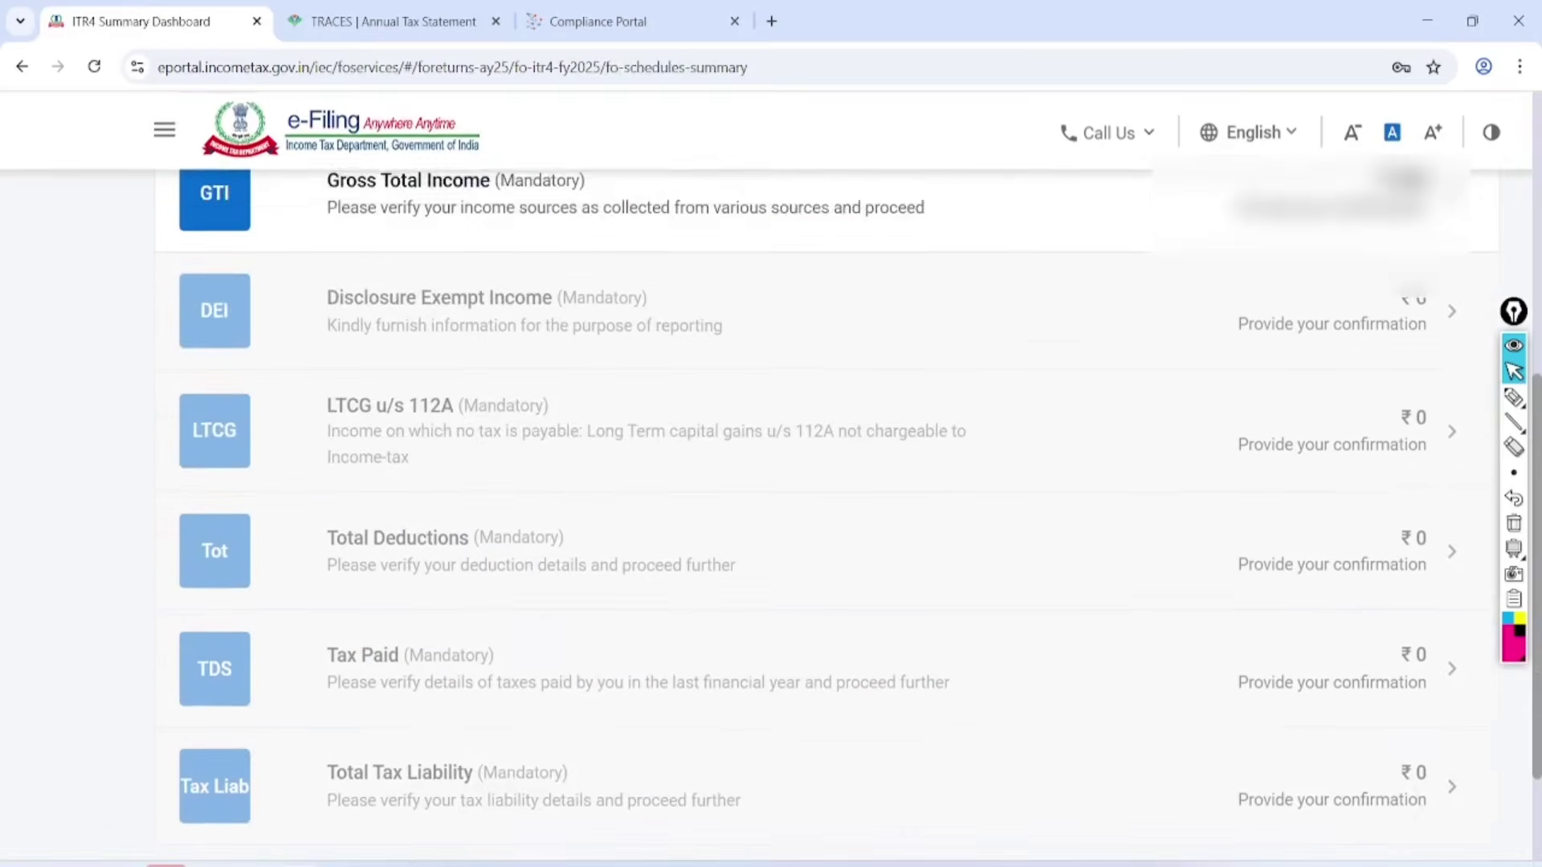
Circle Part A General, Personal Information and Mandatory, tick Confirmed, and circle Gross Total Income.
left_click(1513, 398)
mouse_move(482, 160)
left_mouse_down()
mouse_move(446, 241)
mouse_move(346, 161)
left_mouse_up()
mouse_move(630, 160)
left_mouse_down()
mouse_move(626, 210)
mouse_move(522, 168)
left_mouse_up()
mouse_move(755, 149)
left_mouse_down()
mouse_move(722, 233)
mouse_move(695, 164)
left_mouse_up()
mouse_move(860, 196)
left_mouse_down()
mouse_move(981, 196)
mouse_move(1106, 154)
left_mouse_up()
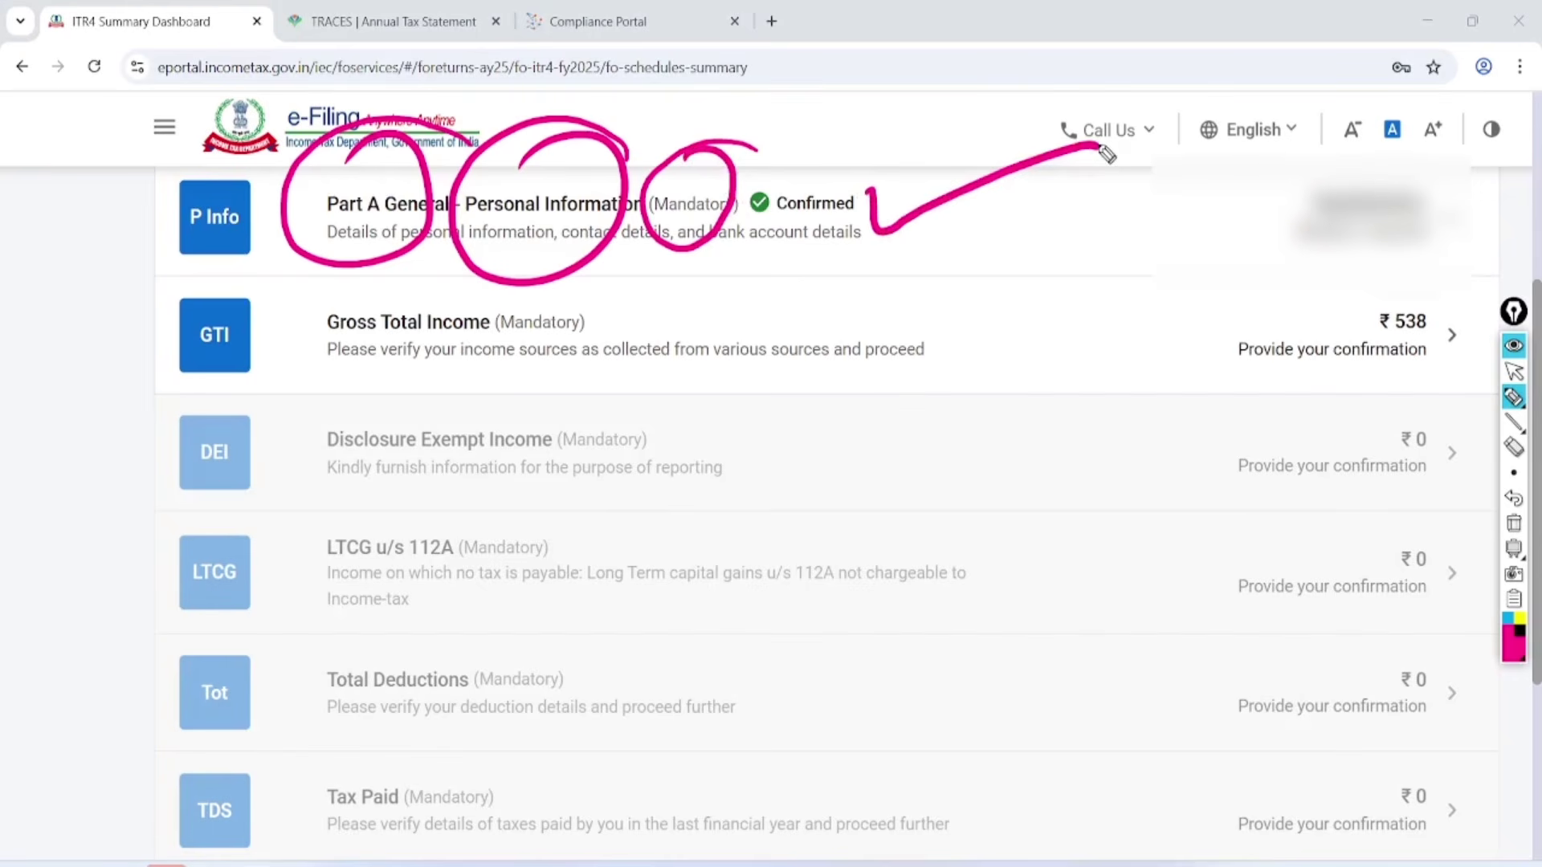
mouse_move(245, 336)
left_mouse_down()
mouse_move(281, 374)
mouse_move(466, 258)
mouse_move(305, 398)
left_mouse_up()
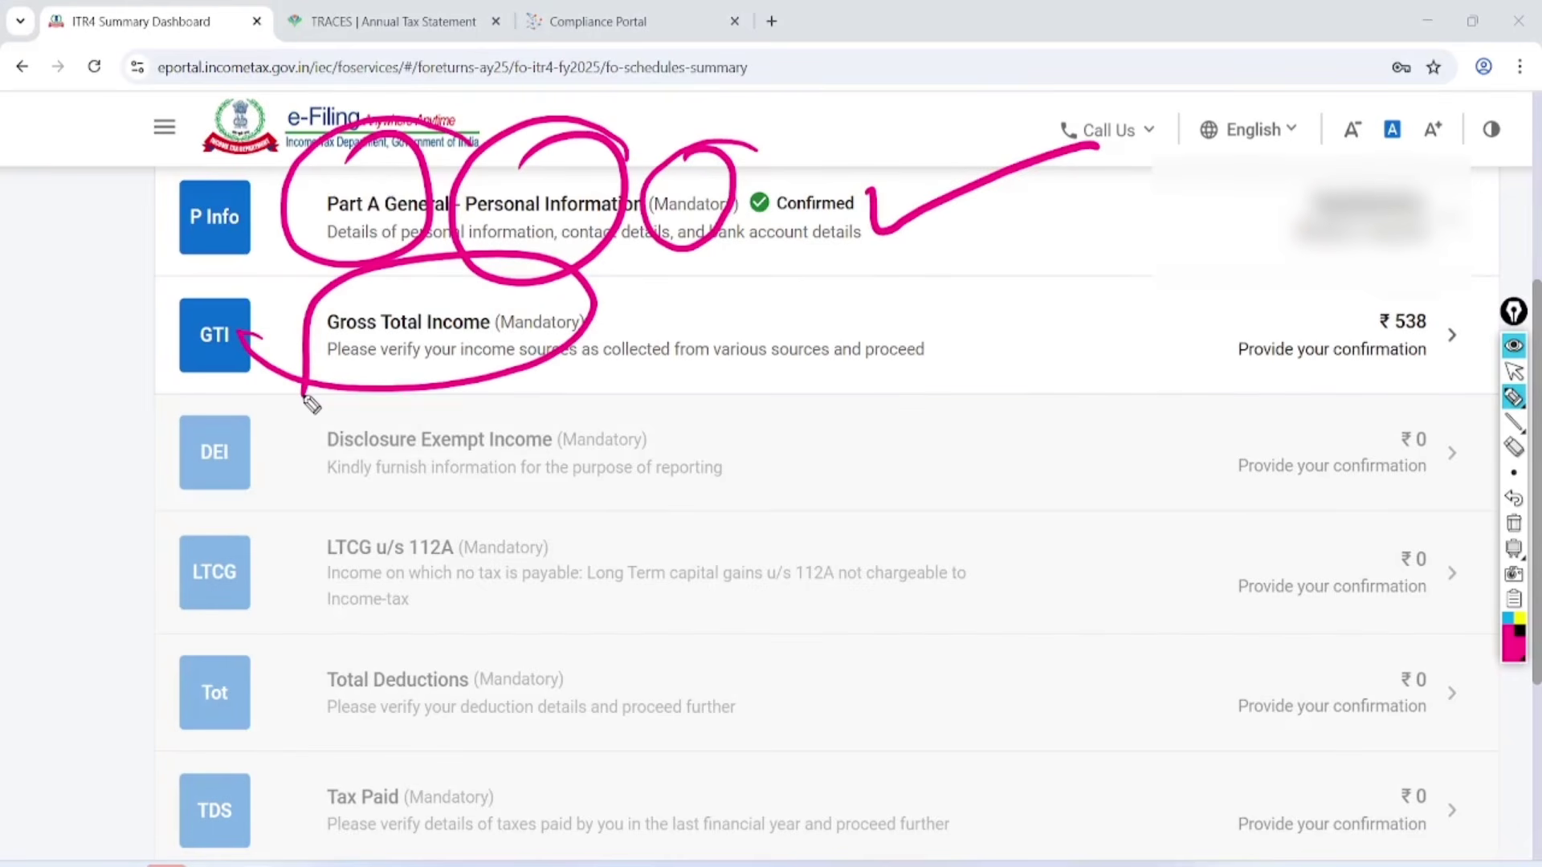
left_click(1514, 523)
left_click(1514, 371)
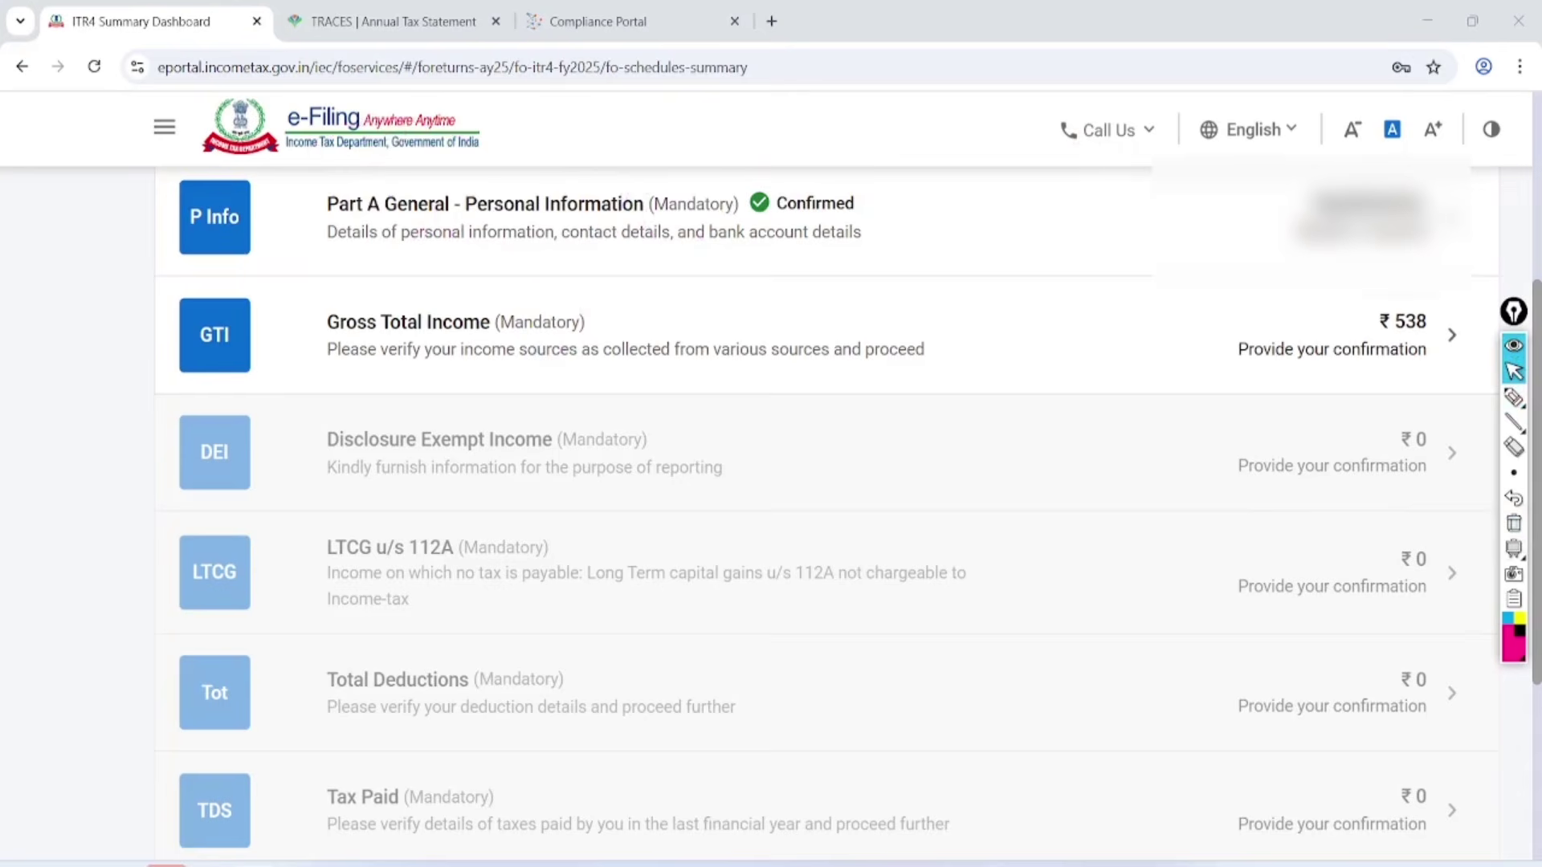
Open the Gross Total Income schedule and circle the B1 Income from Business & Profession heading.
left_click(384, 317)
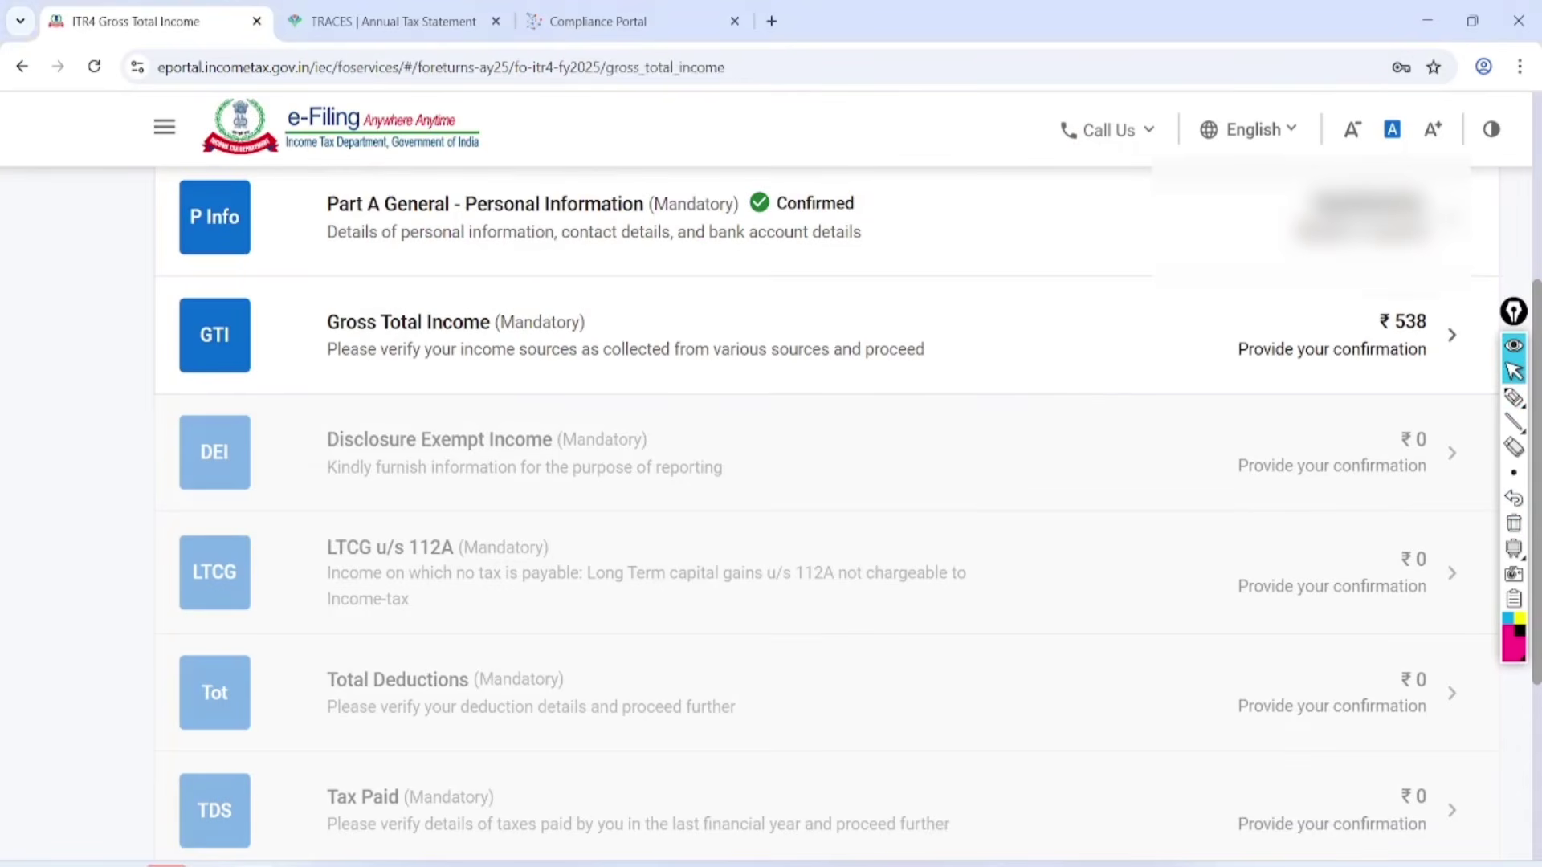
scroll(803, 482, "down", 3)
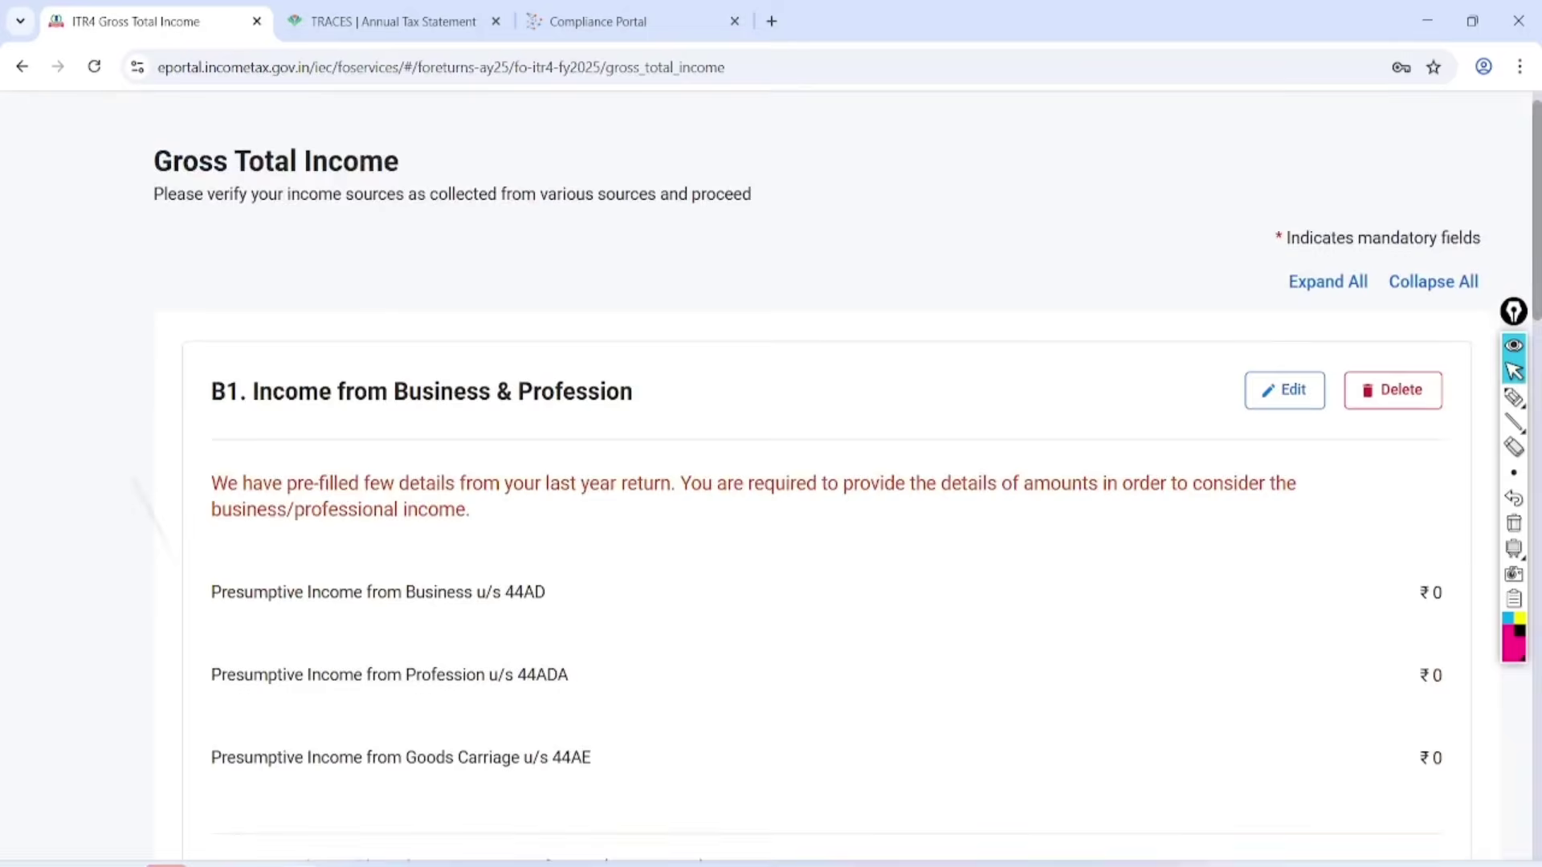
left_click(1514, 397)
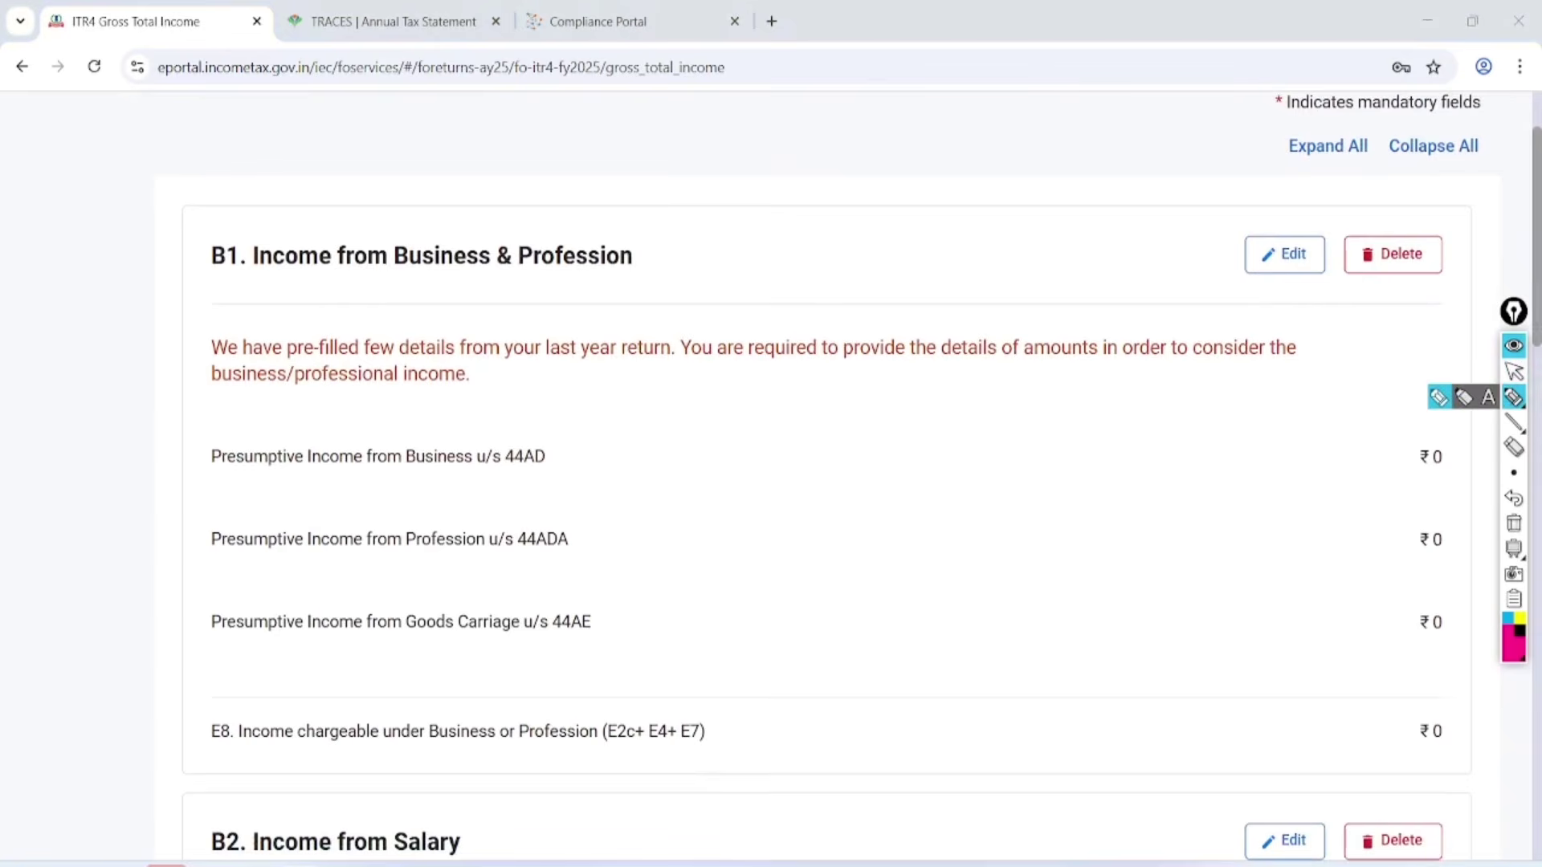
mouse_move(625, 161)
left_mouse_down()
mouse_move(133, 277)
mouse_move(690, 161)
mouse_move(473, 172)
left_mouse_up()
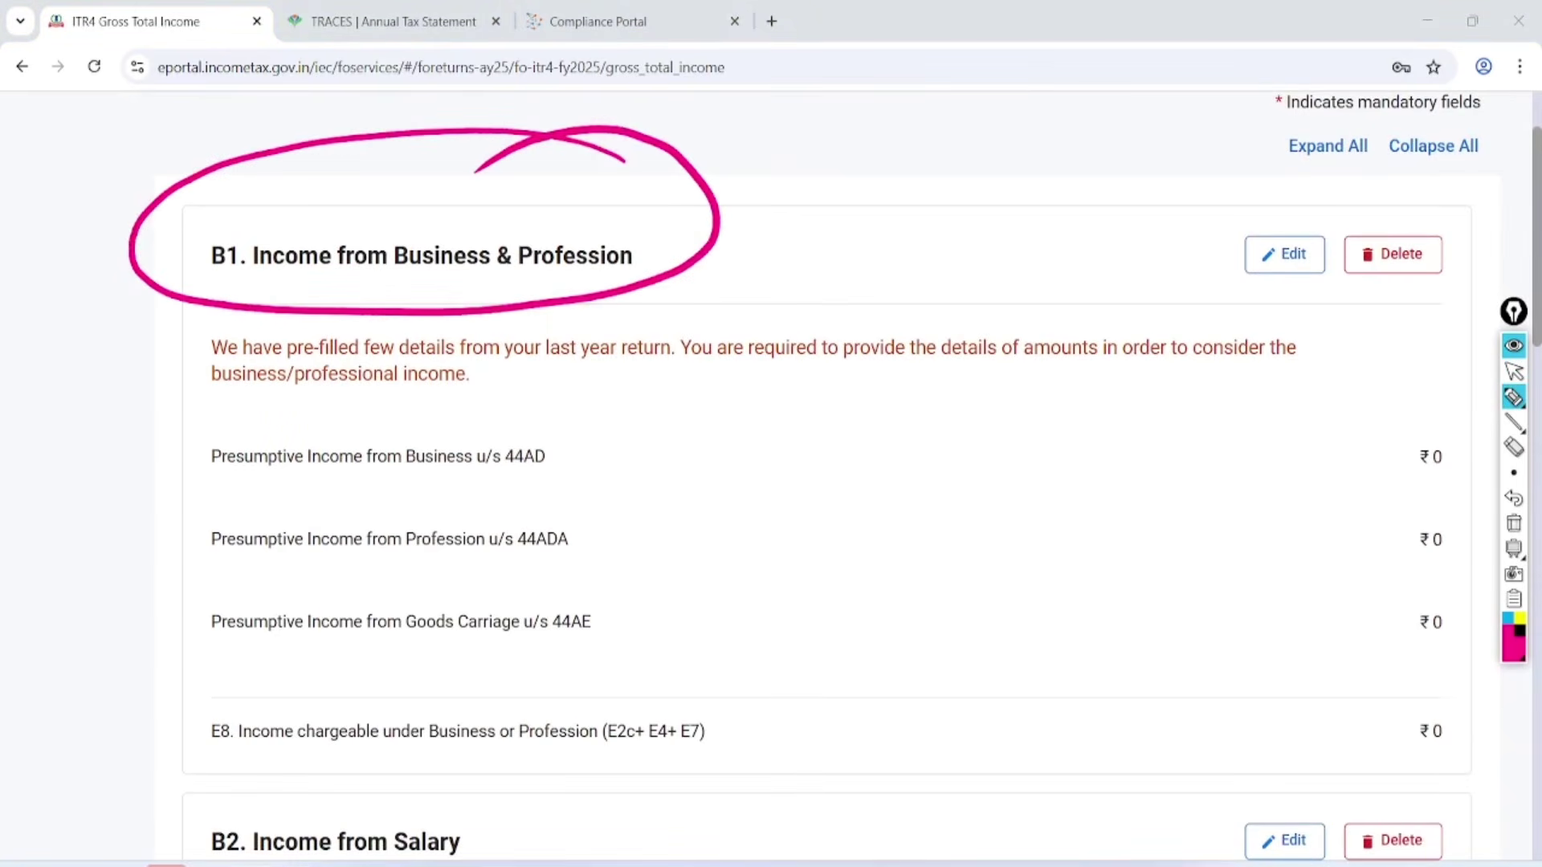
Open B1 Income from Business & Profession for editing.
mouse_move(1302, 193)
left_mouse_down()
mouse_move(1346, 207)
mouse_move(1283, 191)
left_mouse_up()
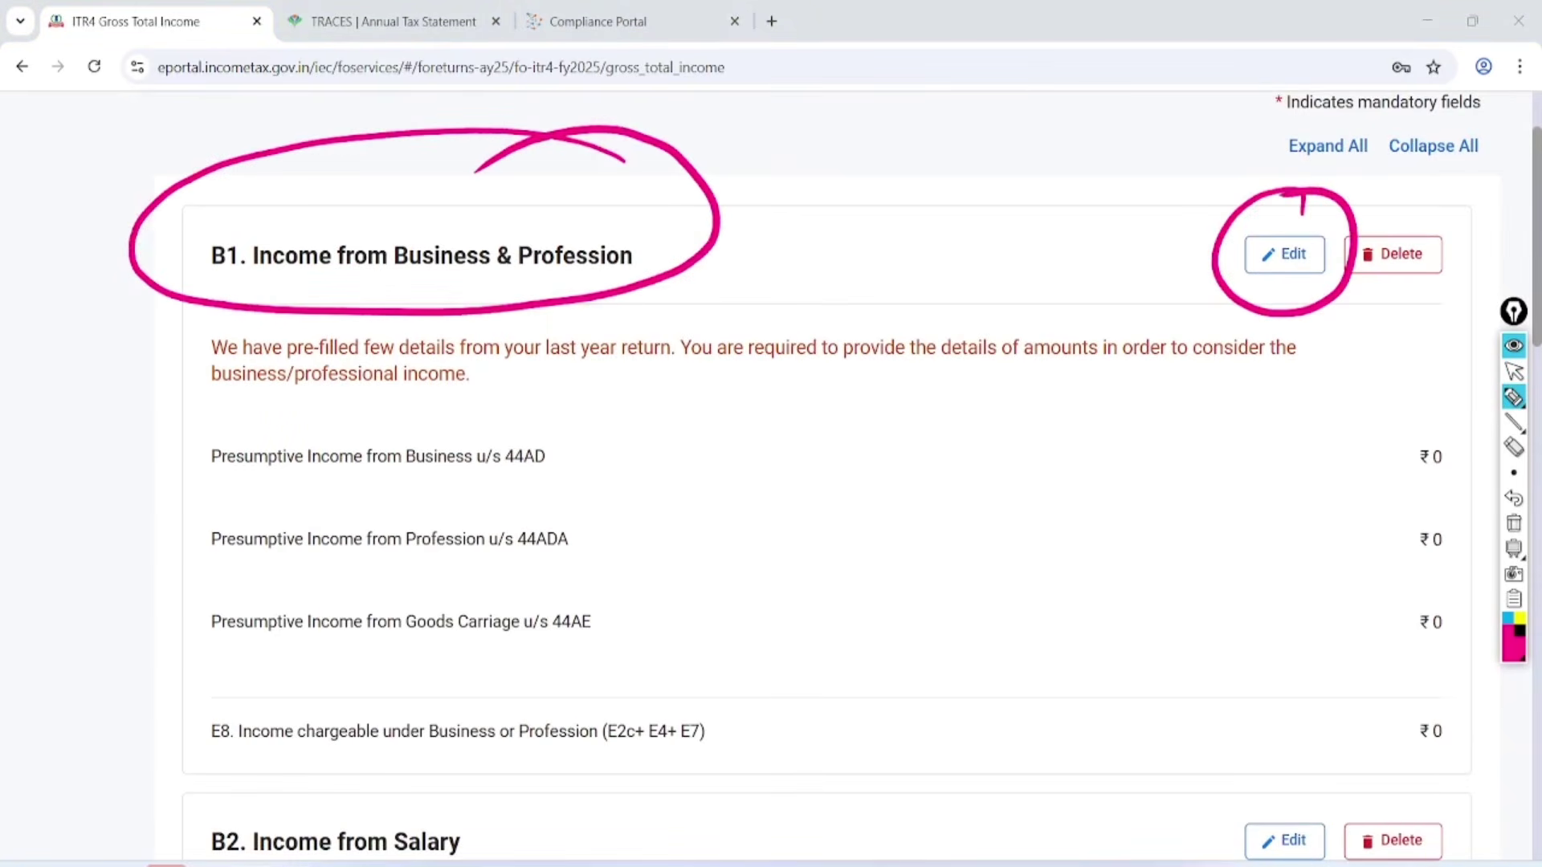
left_click(1514, 524)
left_click(1514, 371)
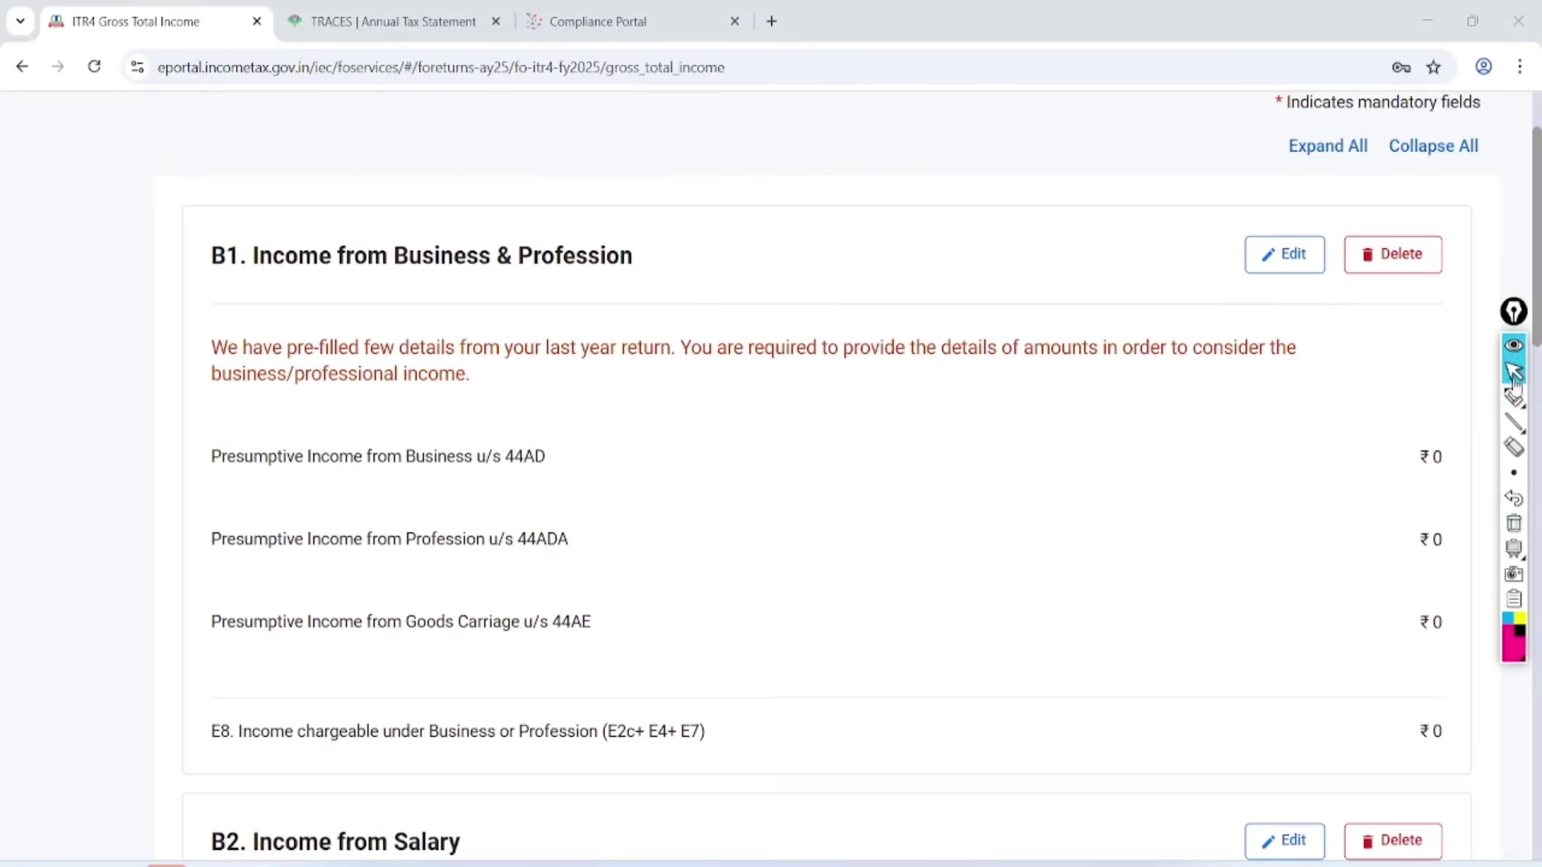
left_click(1285, 254)
scroll(771, 482, "down", 5)
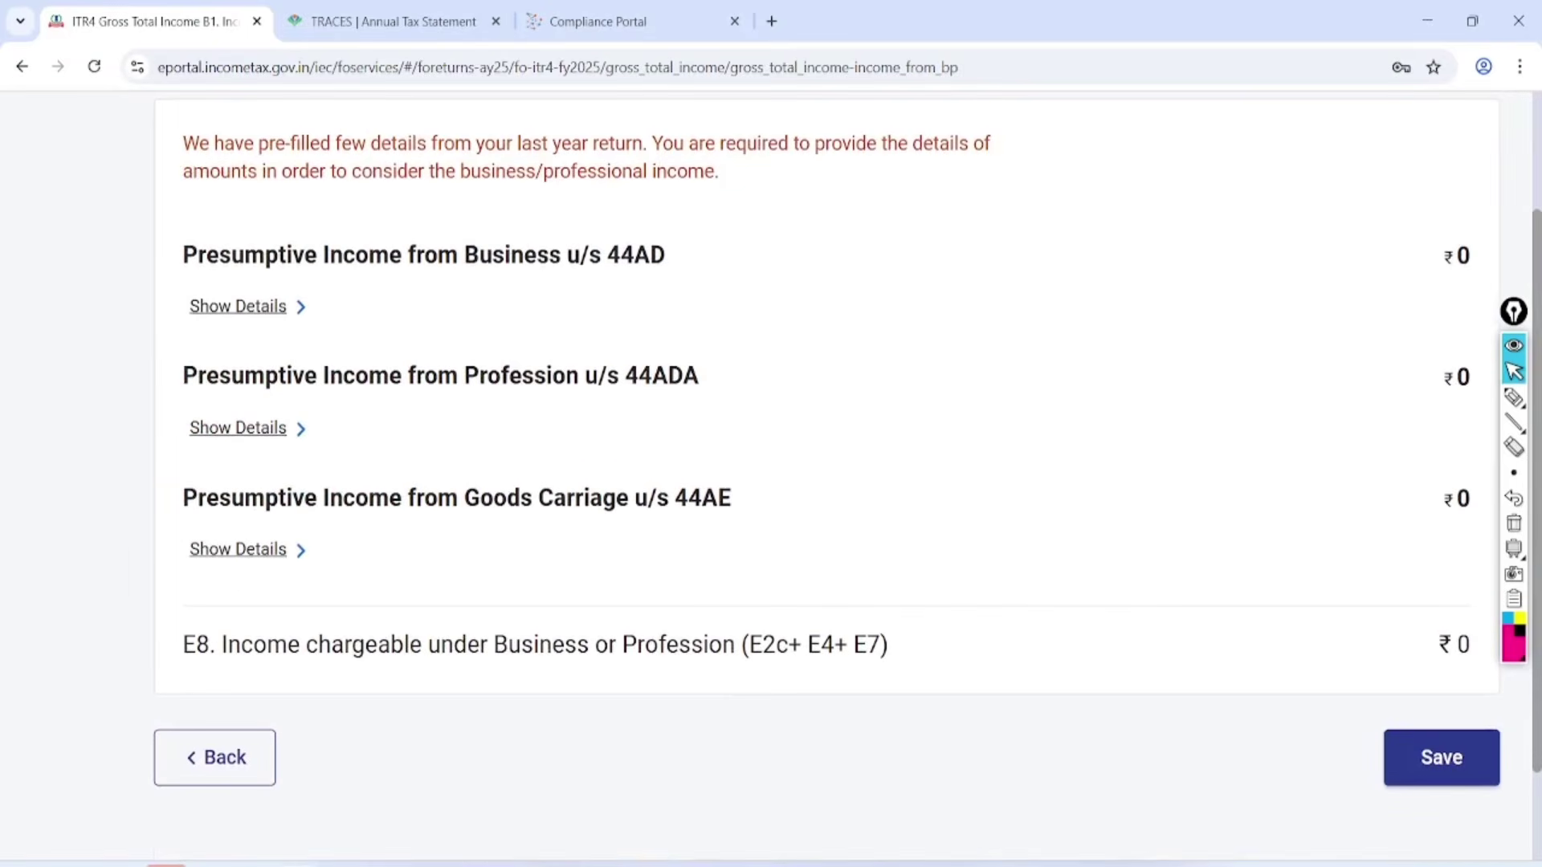
Circle sections 44AD, 44ADA and 44AE and note the 8%, 6% rates and 50L limit.
left_click(1514, 397)
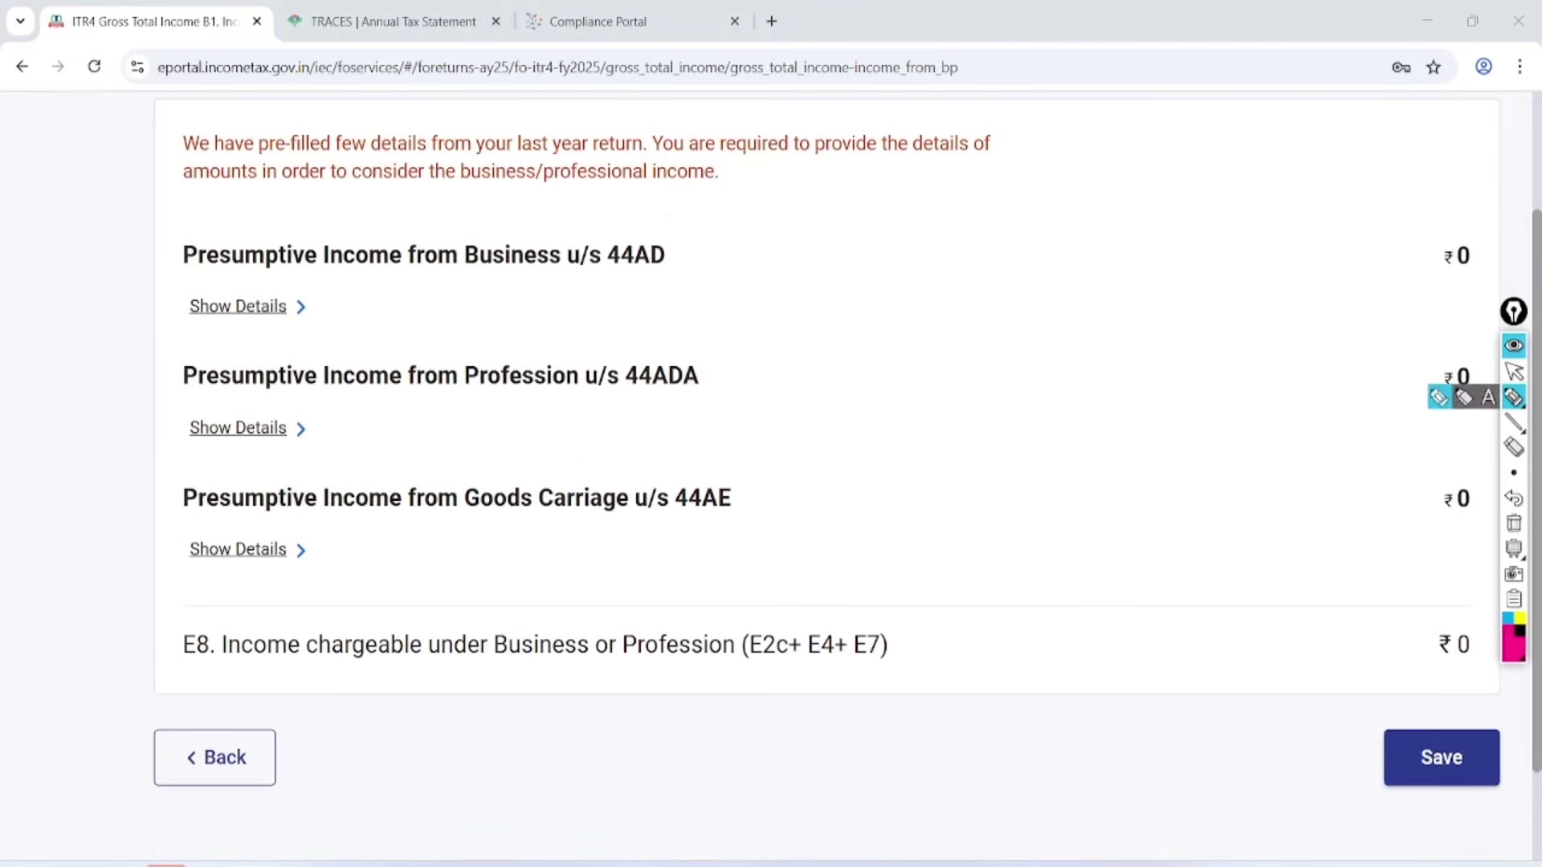
mouse_move(679, 217)
left_mouse_down()
mouse_move(647, 200)
mouse_move(688, 290)
mouse_move(640, 220)
left_mouse_up()
mouse_move(729, 336)
left_mouse_down()
mouse_move(635, 331)
mouse_move(678, 334)
mouse_move(682, 448)
mouse_move(697, 466)
left_mouse_up()
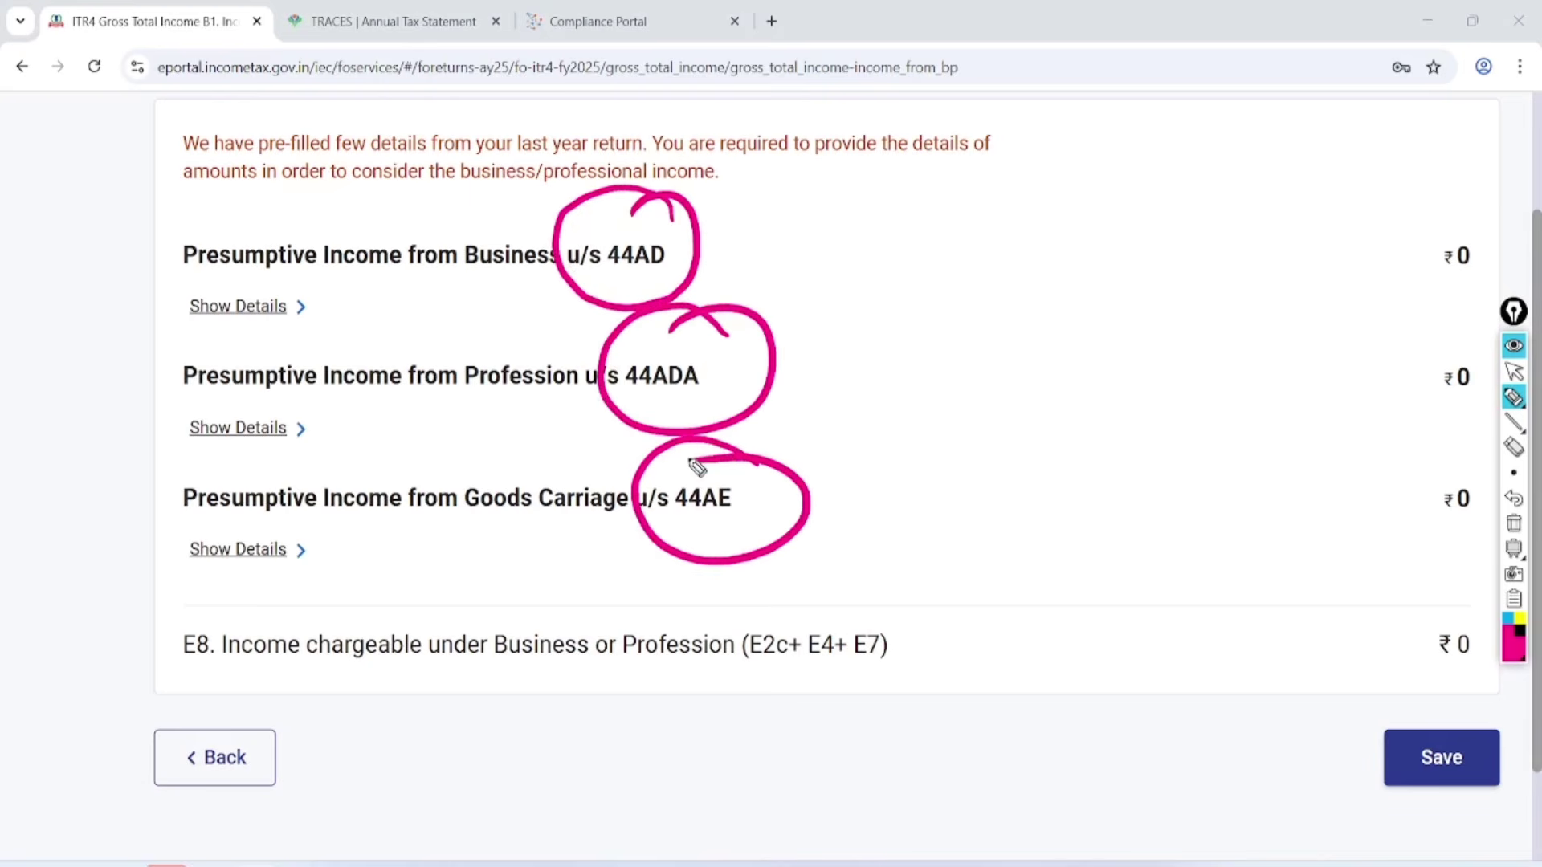
mouse_move(783, 197)
left_mouse_down()
mouse_move(801, 237)
mouse_move(819, 213)
mouse_move(851, 213)
left_mouse_up()
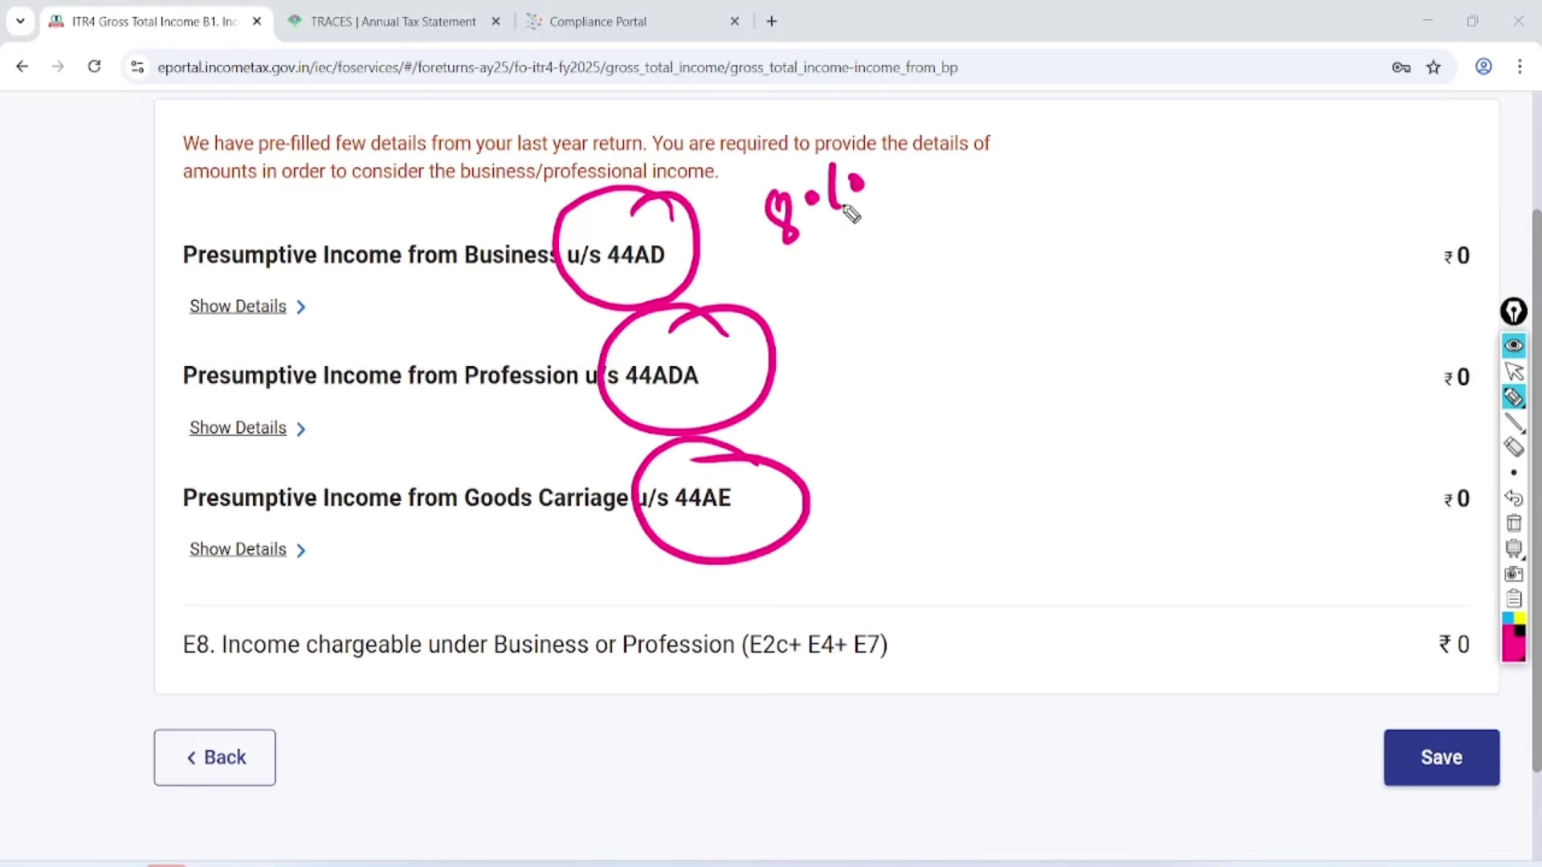
mouse_move(797, 263)
left_mouse_down()
mouse_move(875, 209)
mouse_move(879, 221)
left_mouse_up()
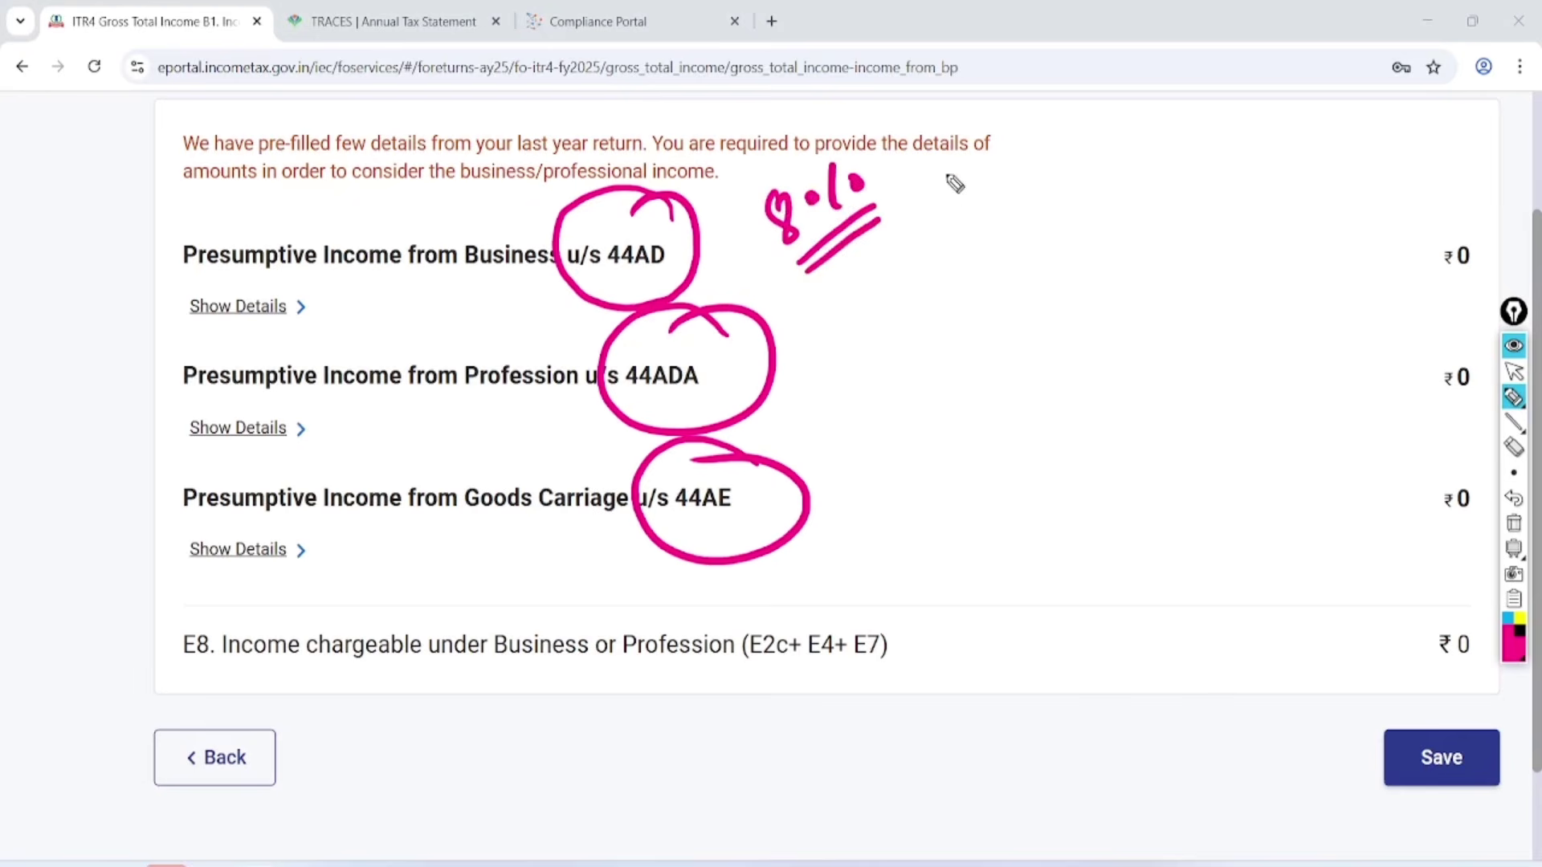
mouse_move(956, 151)
left_mouse_down()
mouse_move(957, 201)
mouse_move(983, 159)
mouse_move(994, 173)
left_mouse_up()
left_click_drag(1018, 148, 967, 221)
mouse_move(996, 225)
left_mouse_down()
mouse_move(982, 233)
mouse_move(1042, 188)
left_mouse_up()
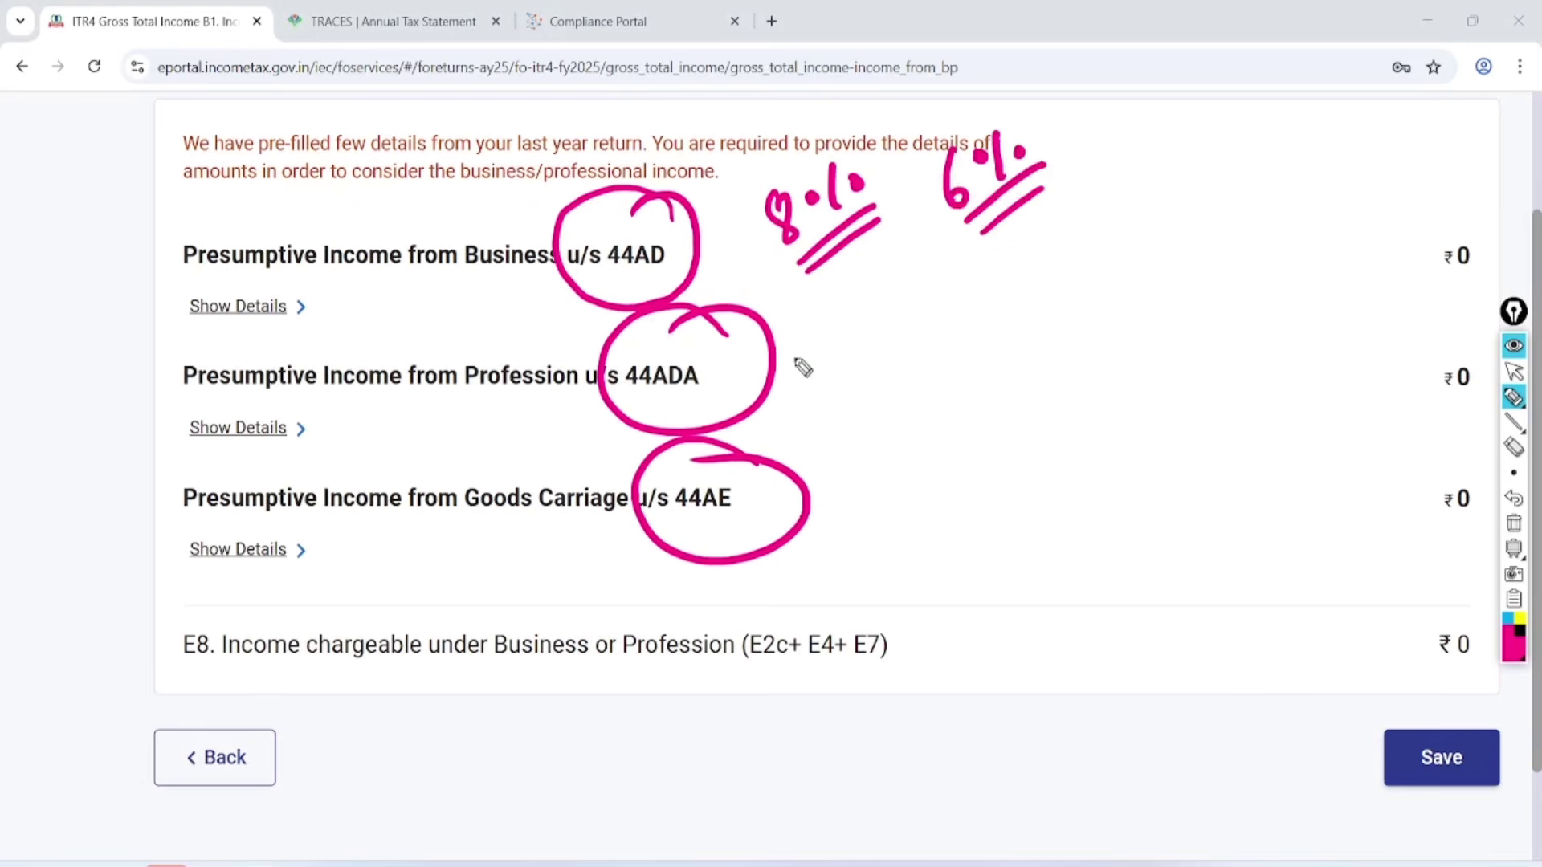
mouse_move(787, 381)
left_mouse_down()
mouse_move(815, 356)
mouse_move(827, 365)
left_mouse_up()
left_click_drag(863, 316, 861, 366)
left_click_drag(869, 323, 899, 323)
mouse_move(915, 302)
left_mouse_down()
mouse_move(944, 310)
mouse_move(884, 378)
left_mouse_up()
left_click_drag(891, 388, 940, 360)
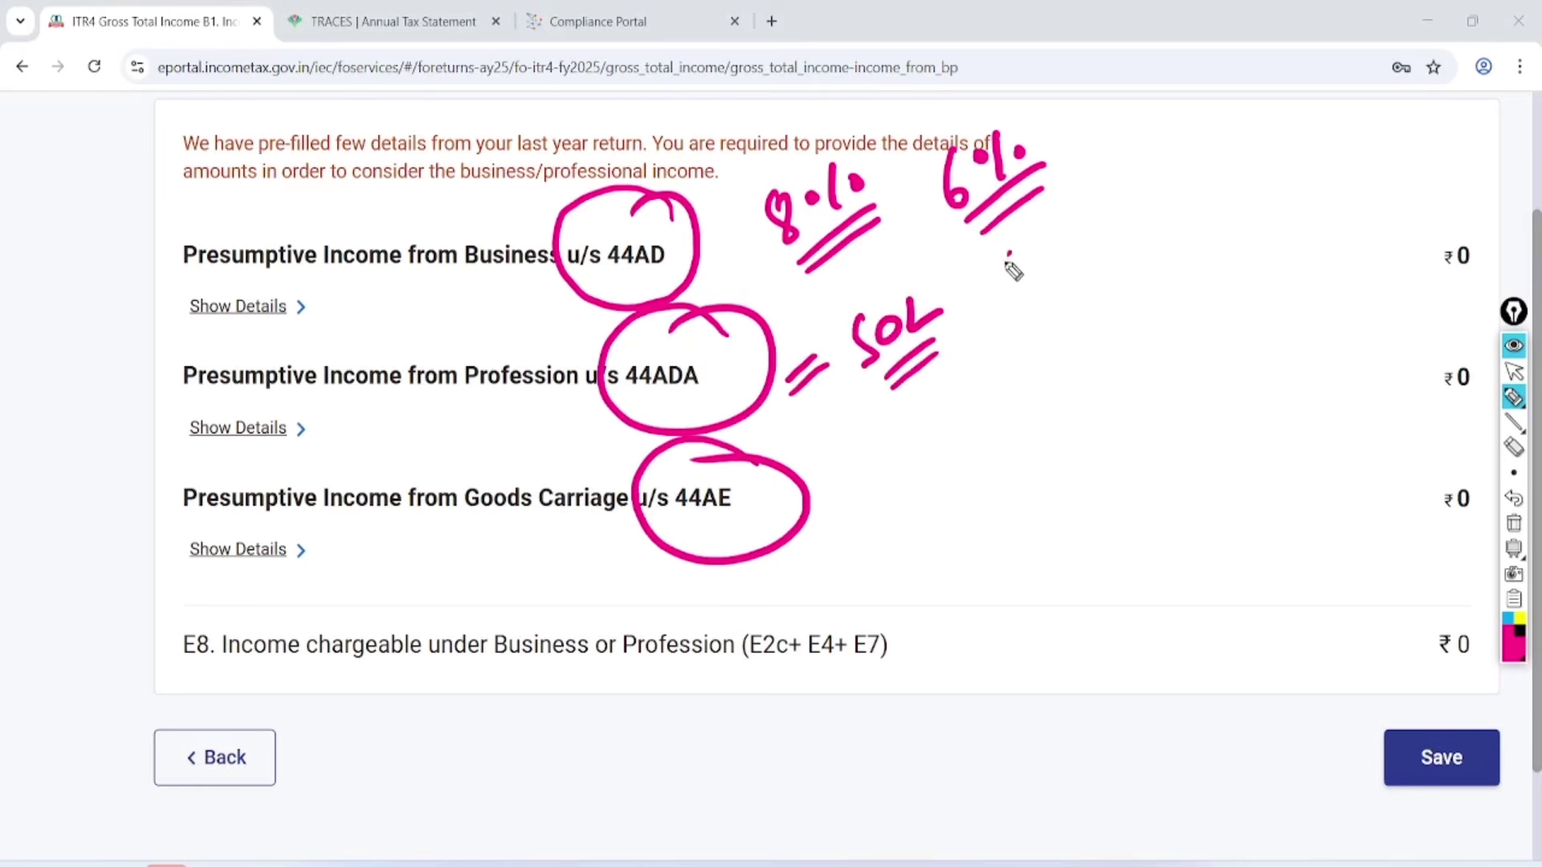
Note 75L = 50% and Truck for 44AE, clear notes, and show the 44AD computation details.
mouse_move(1007, 255)
left_mouse_down()
mouse_move(1040, 282)
mouse_move(1060, 262)
mouse_move(1050, 275)
mouse_move(1080, 282)
mouse_move(1146, 230)
left_mouse_up()
left_click_drag(1125, 255, 1150, 244)
mouse_move(1196, 190)
left_mouse_down()
mouse_move(1170, 241)
mouse_move(1202, 216)
left_mouse_up()
left_click_drag(1217, 189, 1241, 210)
left_click_drag(1257, 200, 1263, 195)
mouse_move(1186, 261)
left_mouse_down()
mouse_move(1260, 224)
mouse_move(1269, 243)
left_mouse_up()
left_click_drag(864, 472, 901, 447)
mouse_move(883, 452)
left_mouse_down()
mouse_move(886, 493)
mouse_move(946, 454)
mouse_move(965, 459)
left_mouse_up()
mouse_move(992, 405)
left_mouse_down()
mouse_move(996, 450)
mouse_move(1034, 428)
left_mouse_up()
left_click_drag(933, 511, 1035, 446)
left_click_drag(954, 521, 1028, 472)
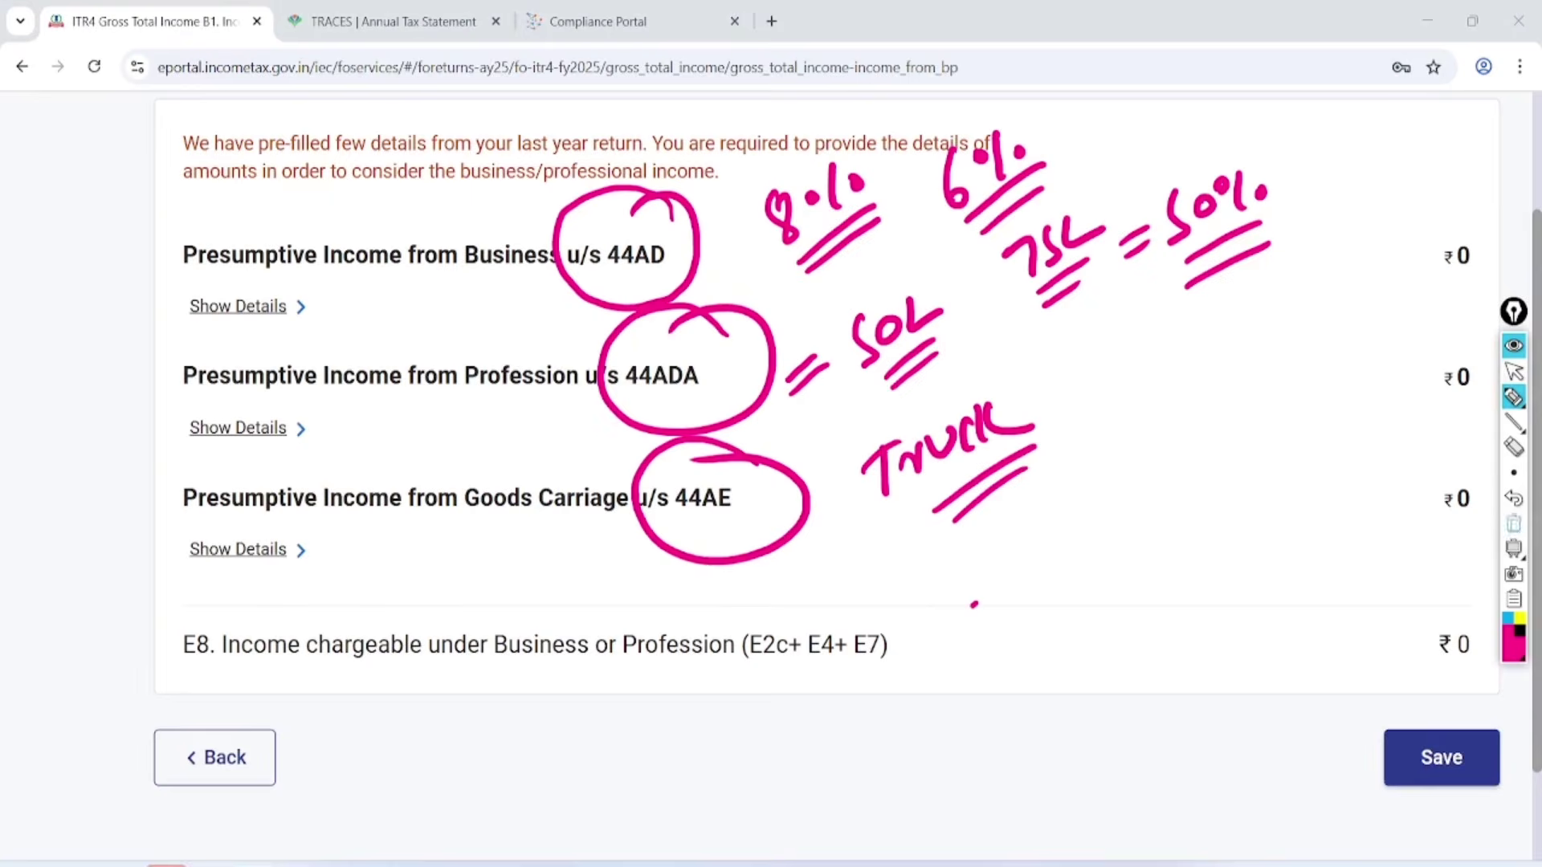
left_click(1514, 524)
left_click(1513, 372)
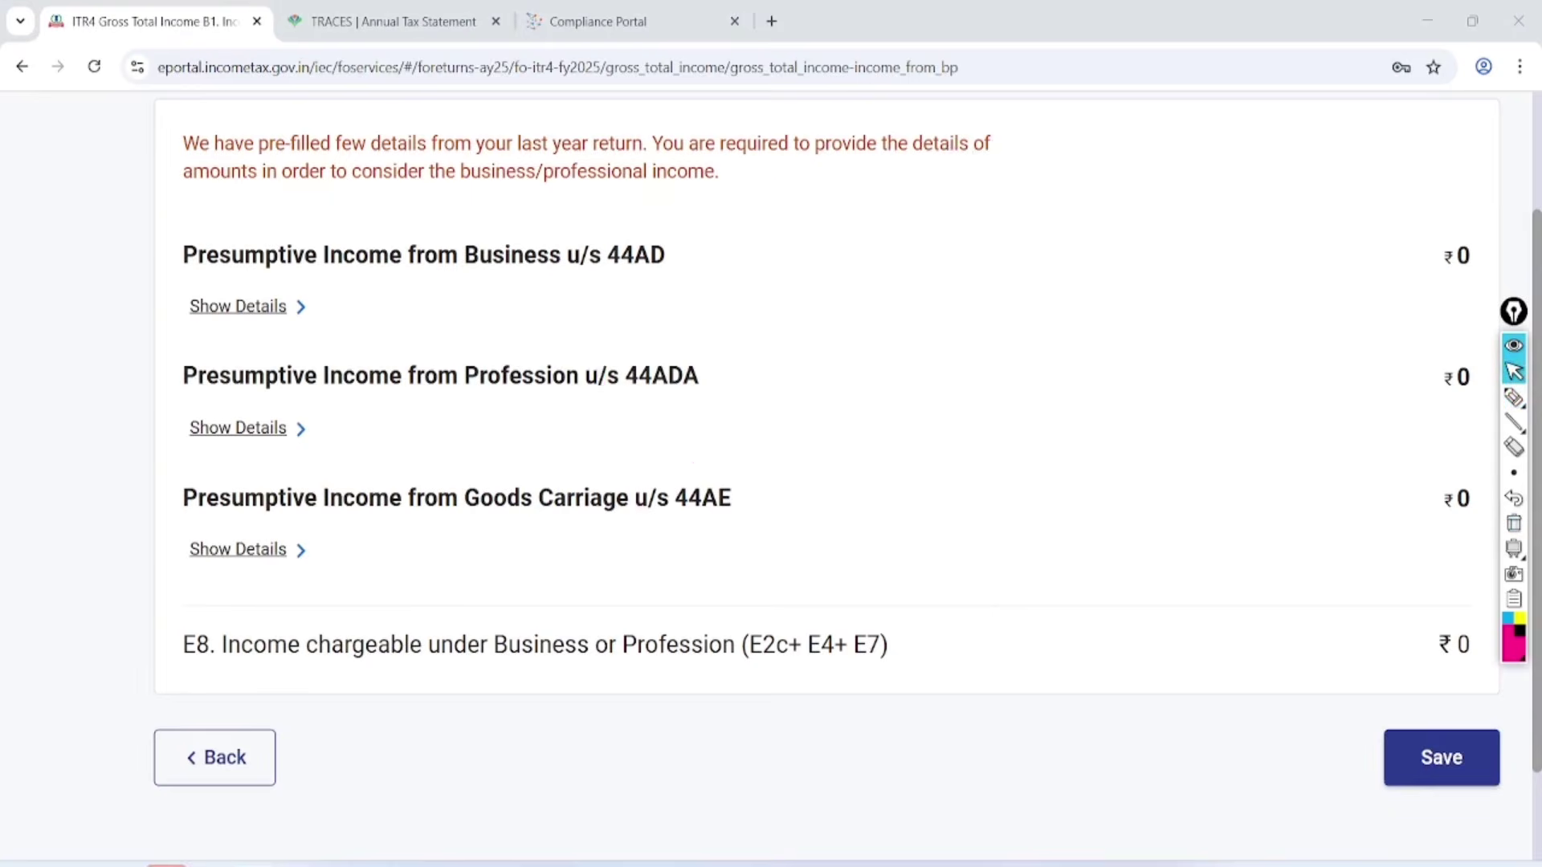
left_click(238, 306)
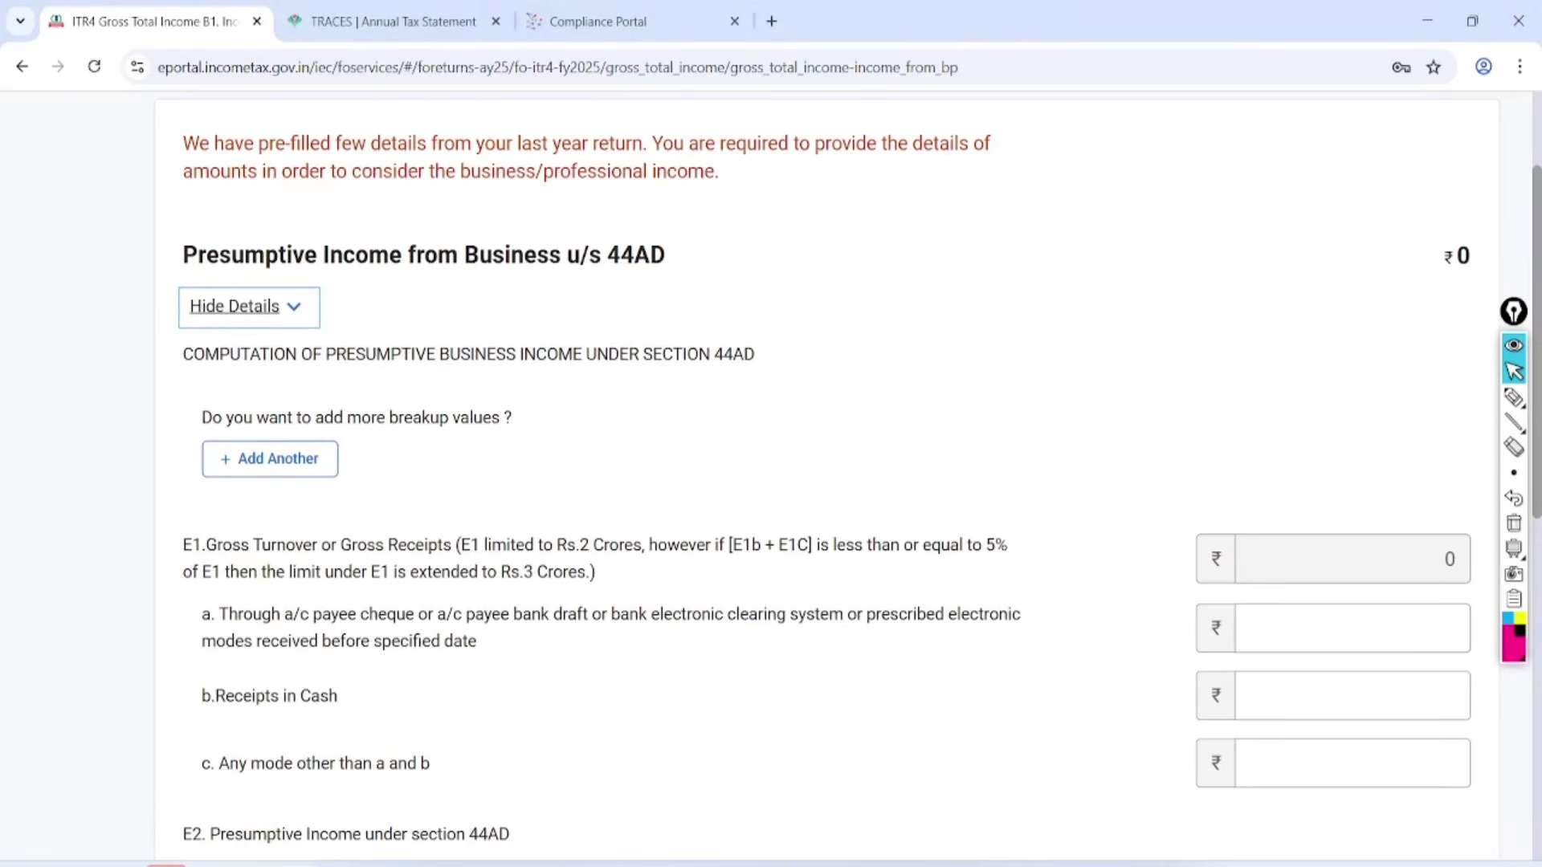
Mark up the gross turnover boxes and breakup question, clear them, then add a 44AD business entry.
left_click(1513, 397)
left_click_drag(1395, 476, 1283, 496)
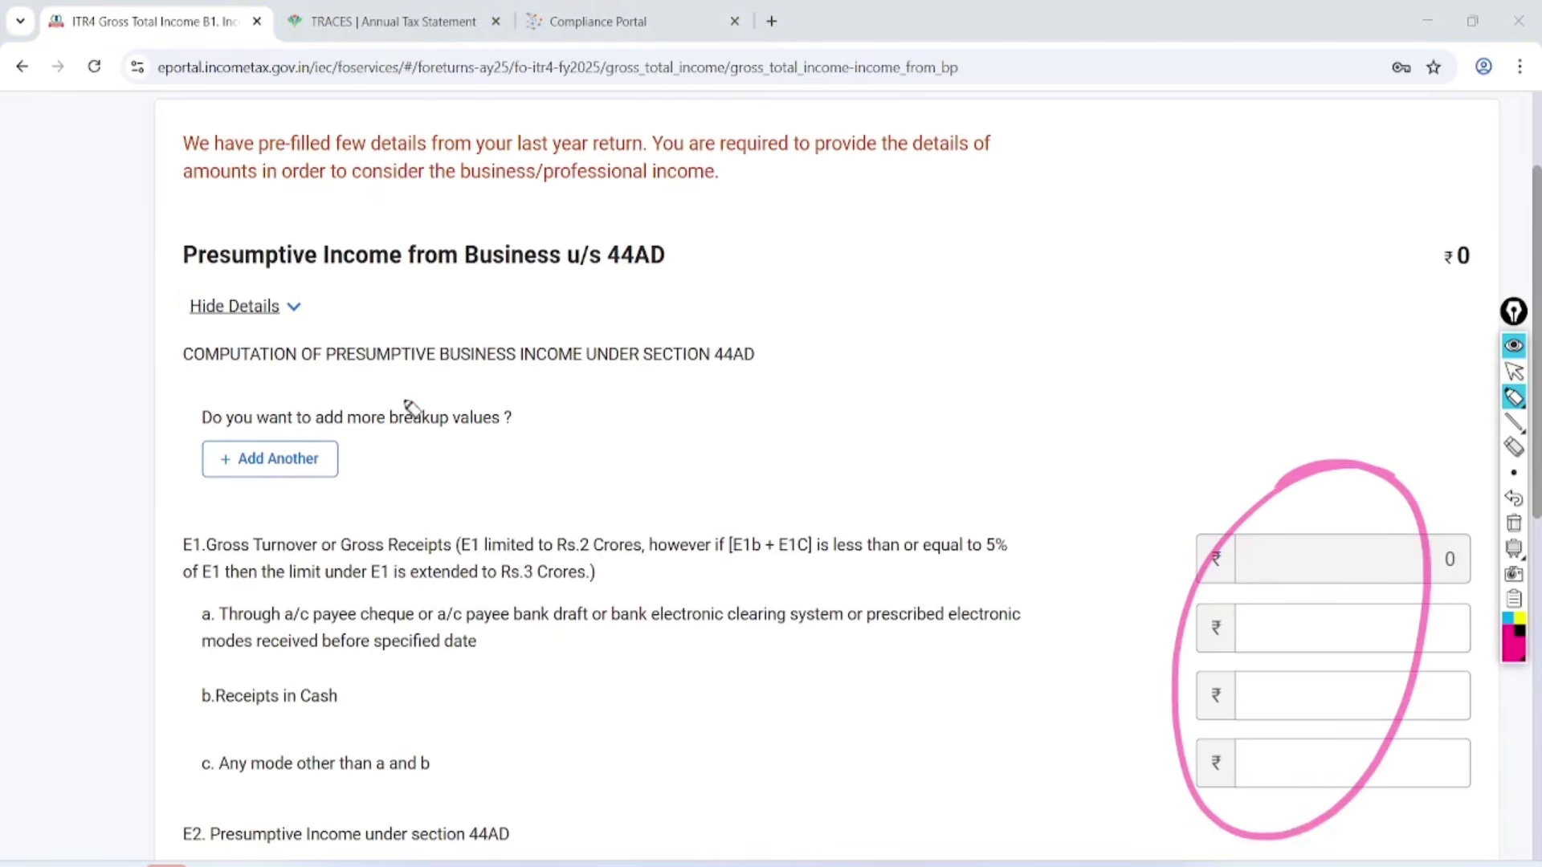
mouse_move(530, 378)
left_mouse_down()
mouse_move(365, 379)
mouse_move(490, 503)
mouse_move(412, 401)
left_mouse_up()
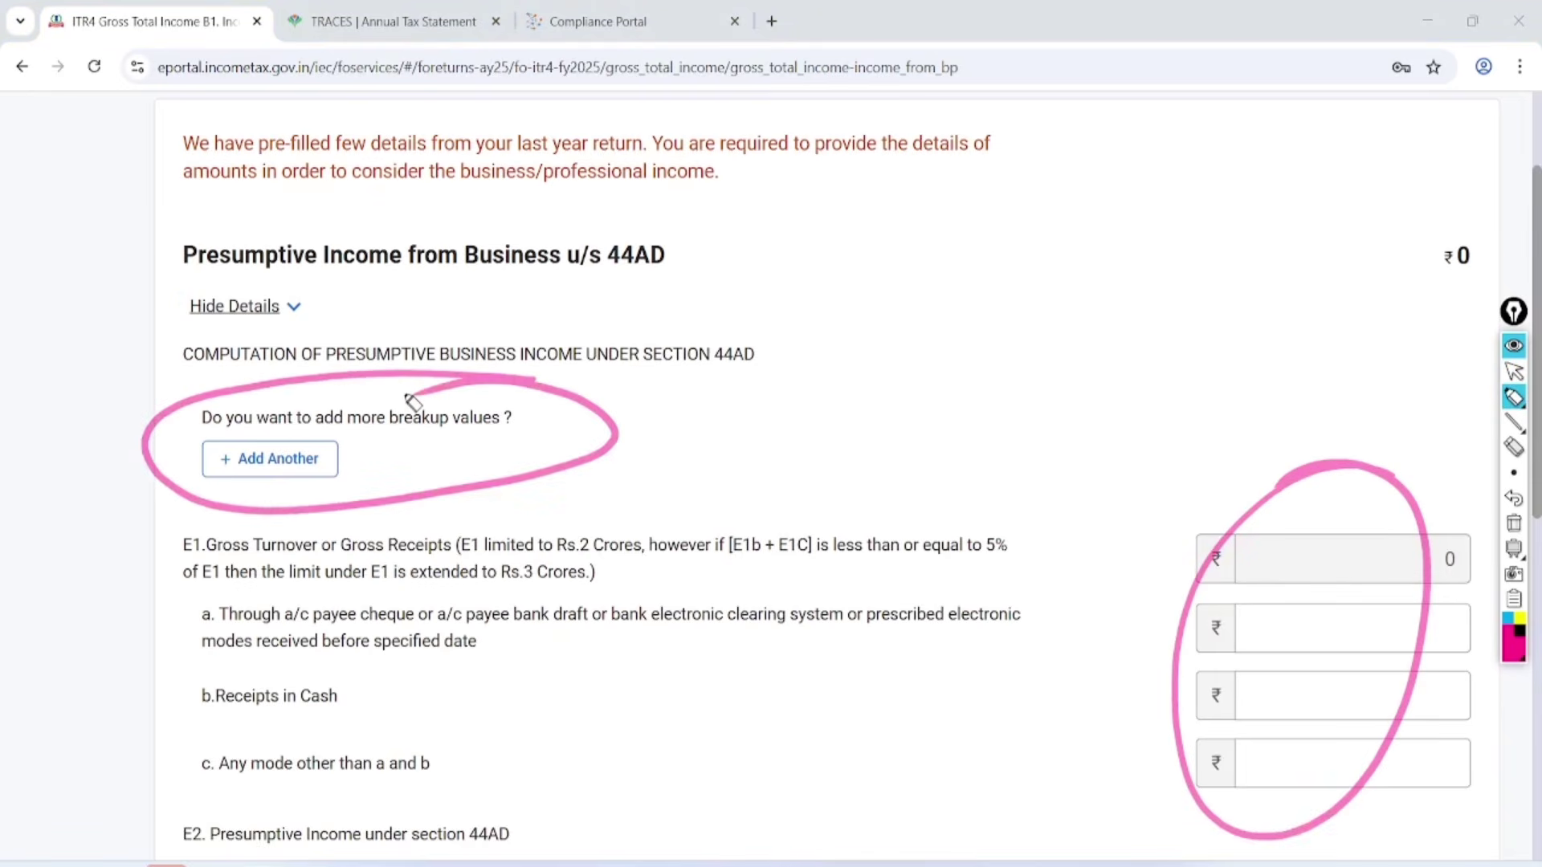
key("Escape")
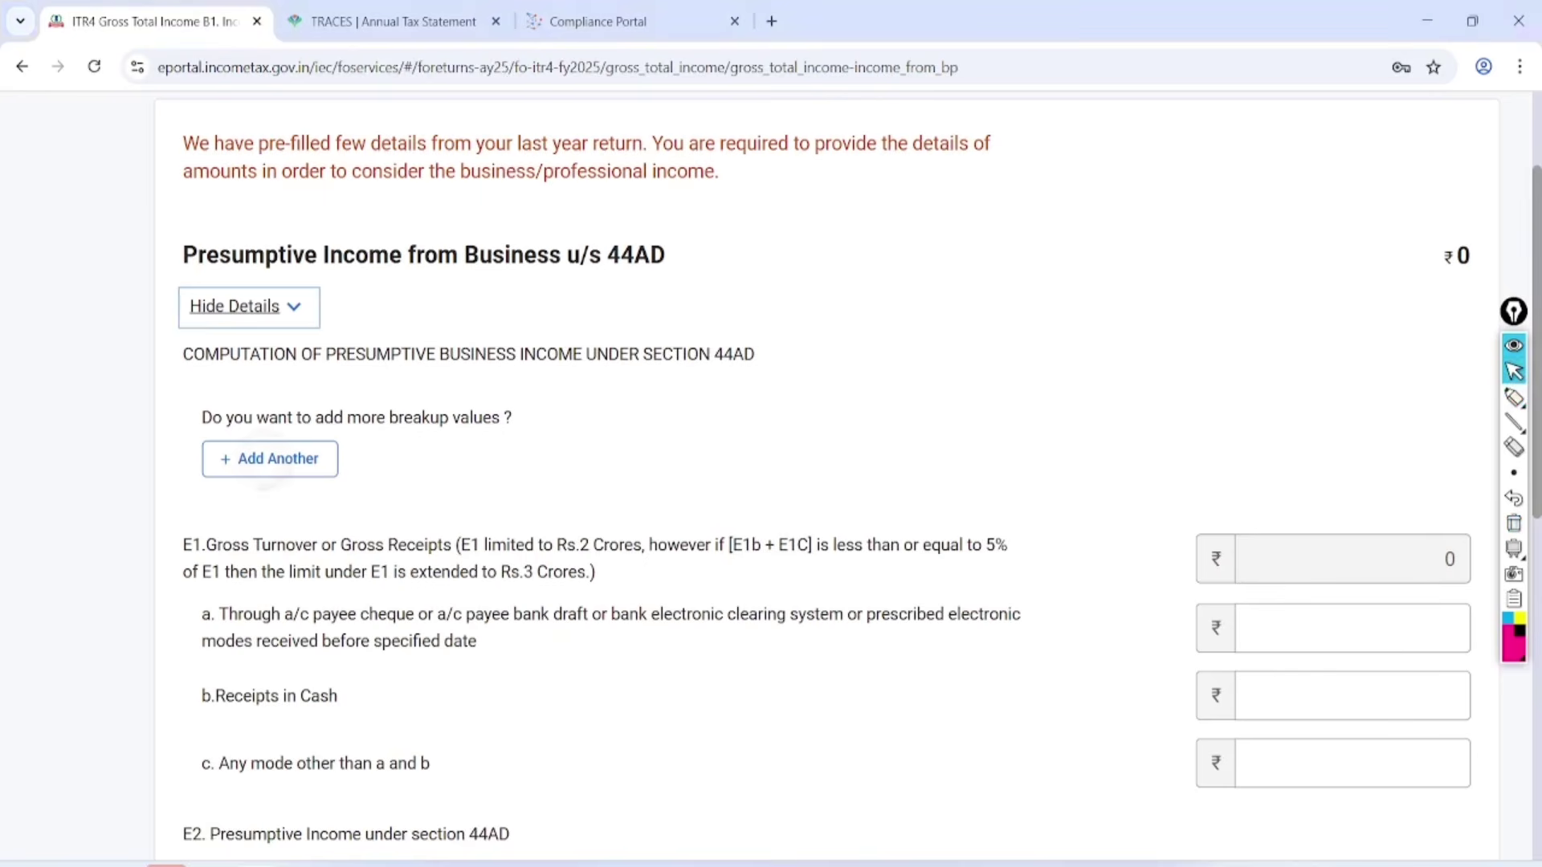
left_click(270, 459)
left_click(366, 506)
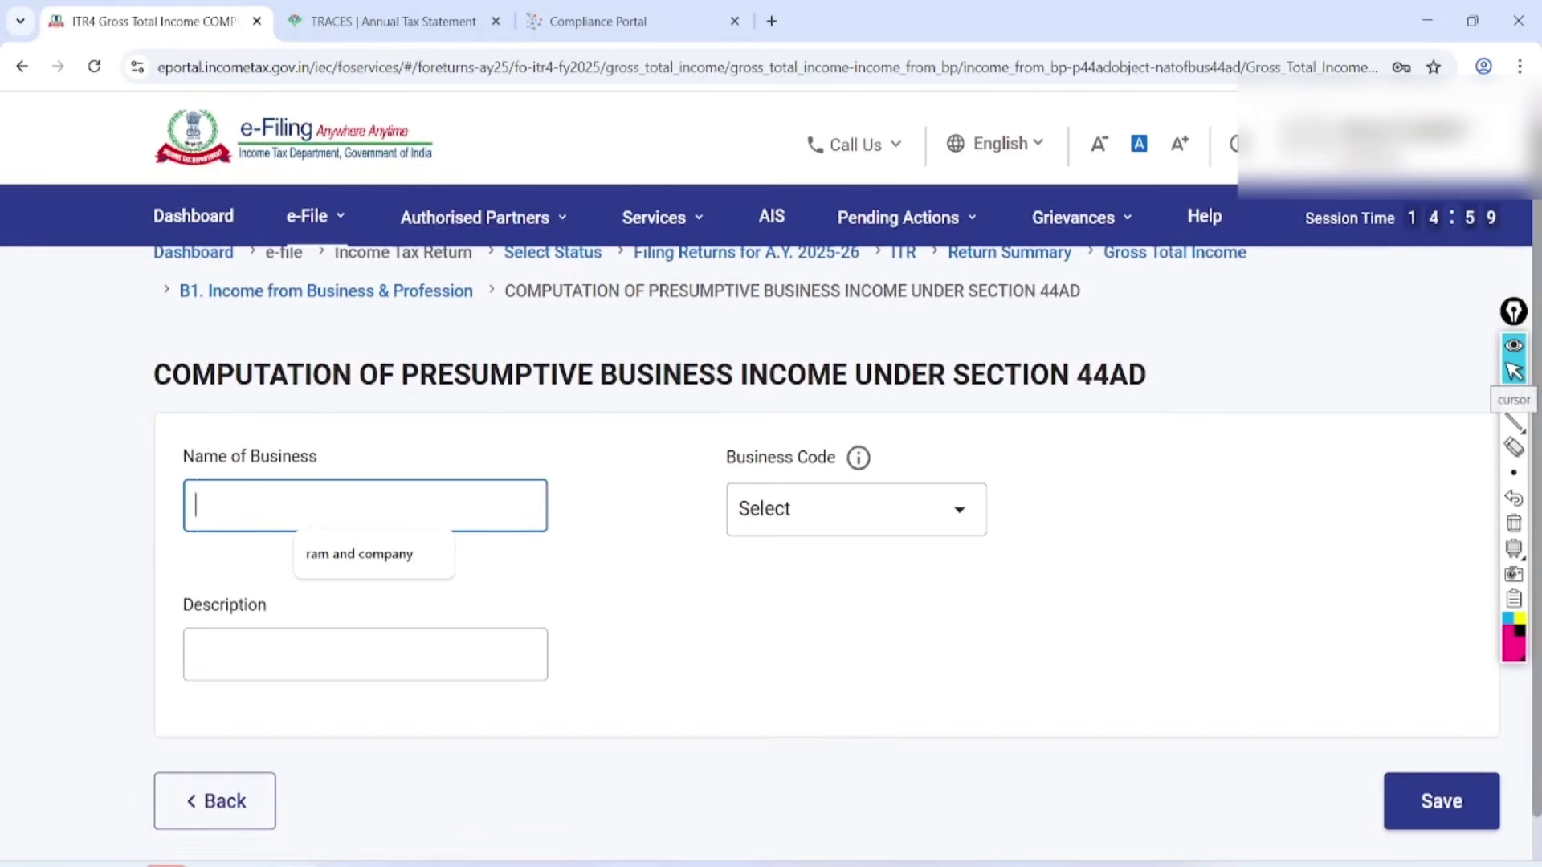
Accept the suggested business name and choose code 09028-Retail sale of other products n.e.c.
key("Down")
key("Return")
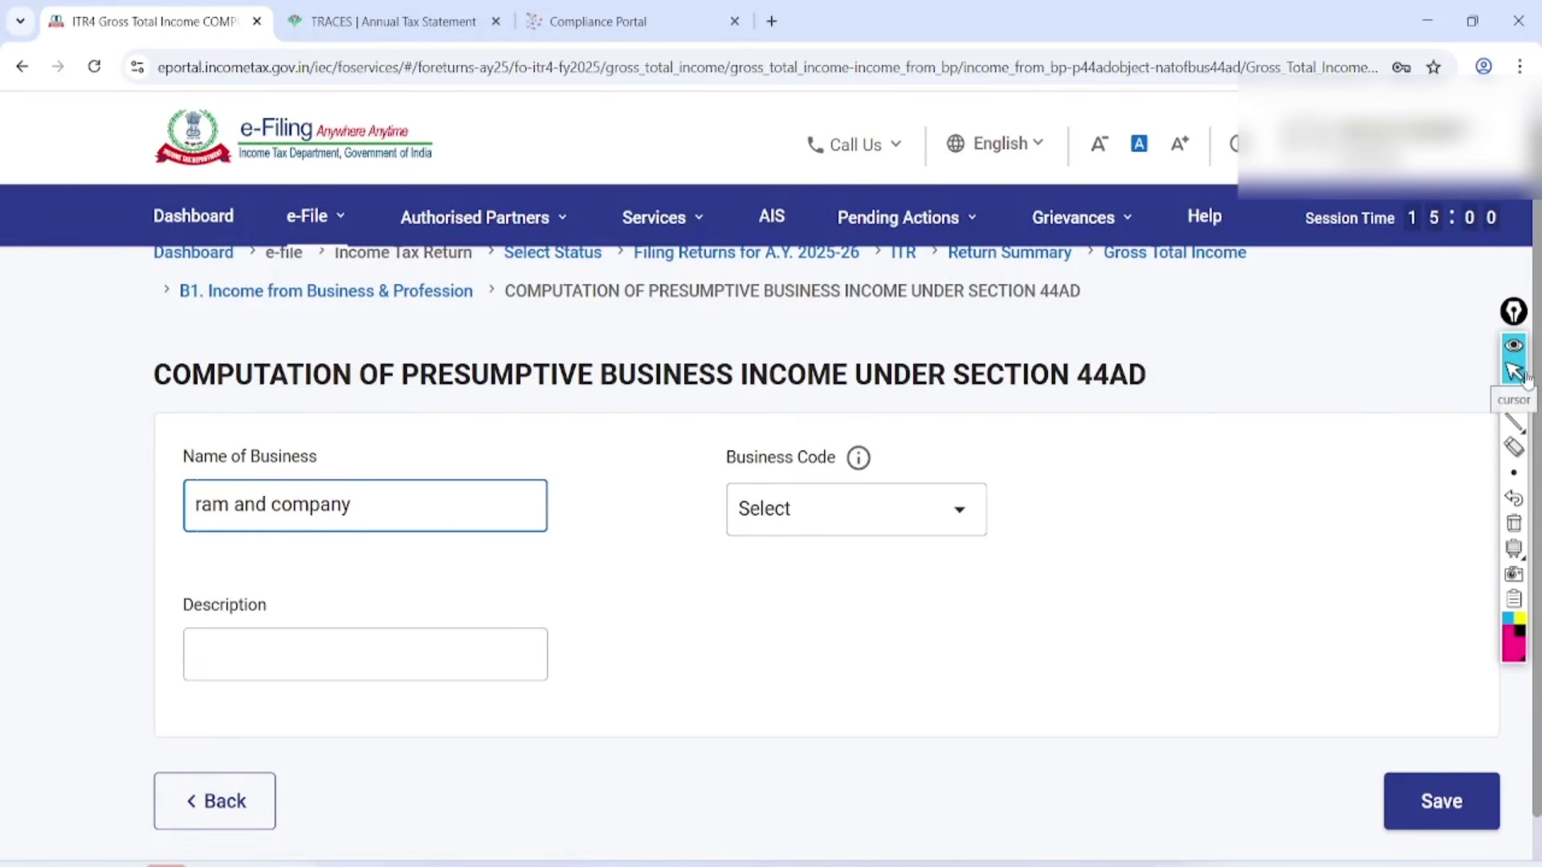
left_click(856, 509)
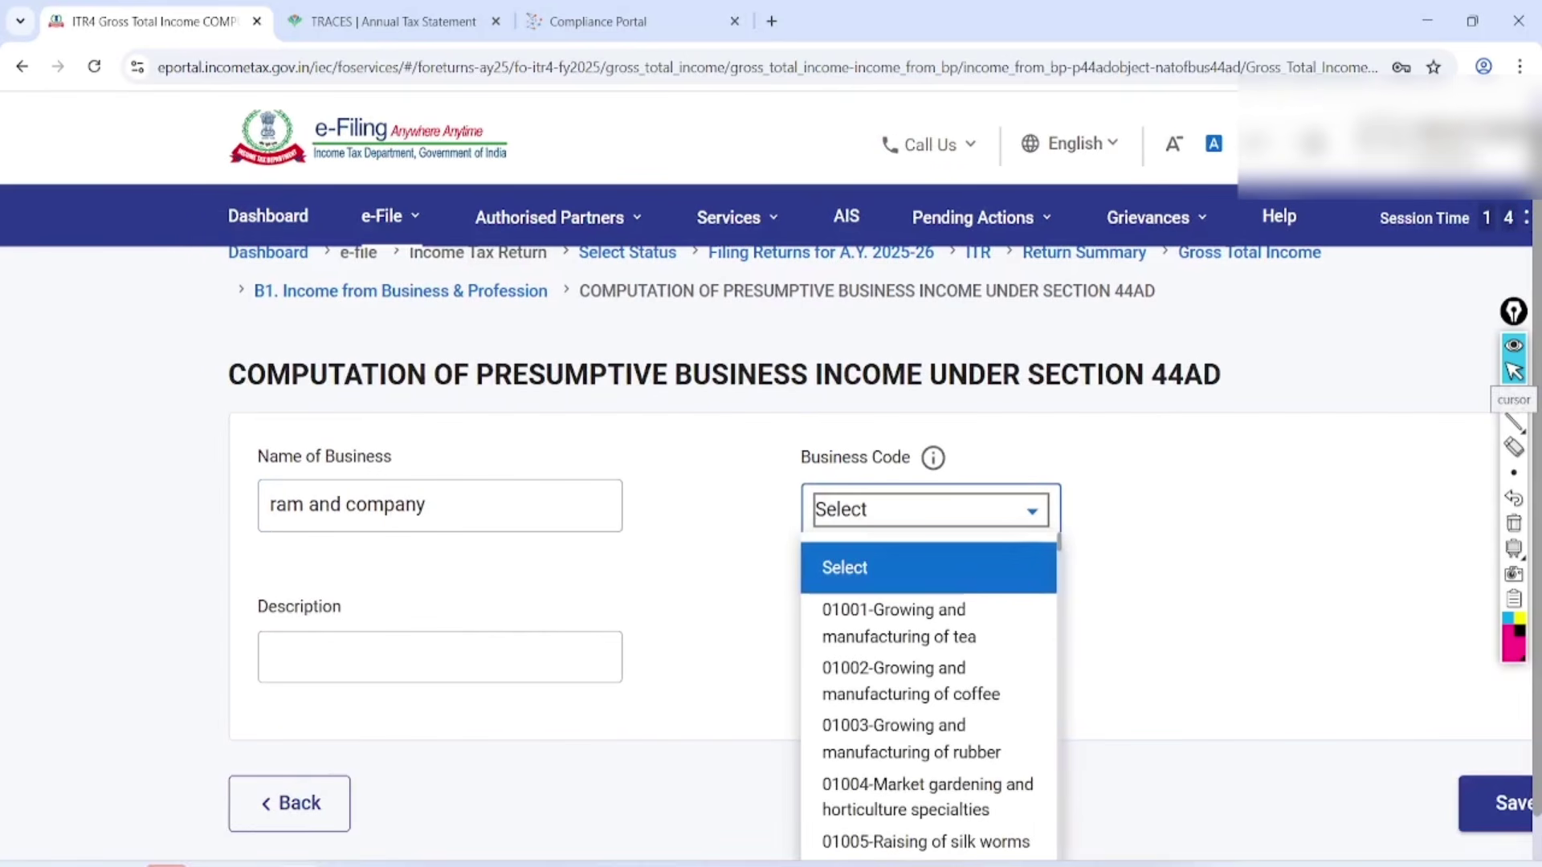
scroll(924, 546, "down", 2)
scroll(927, 695, "down", 10)
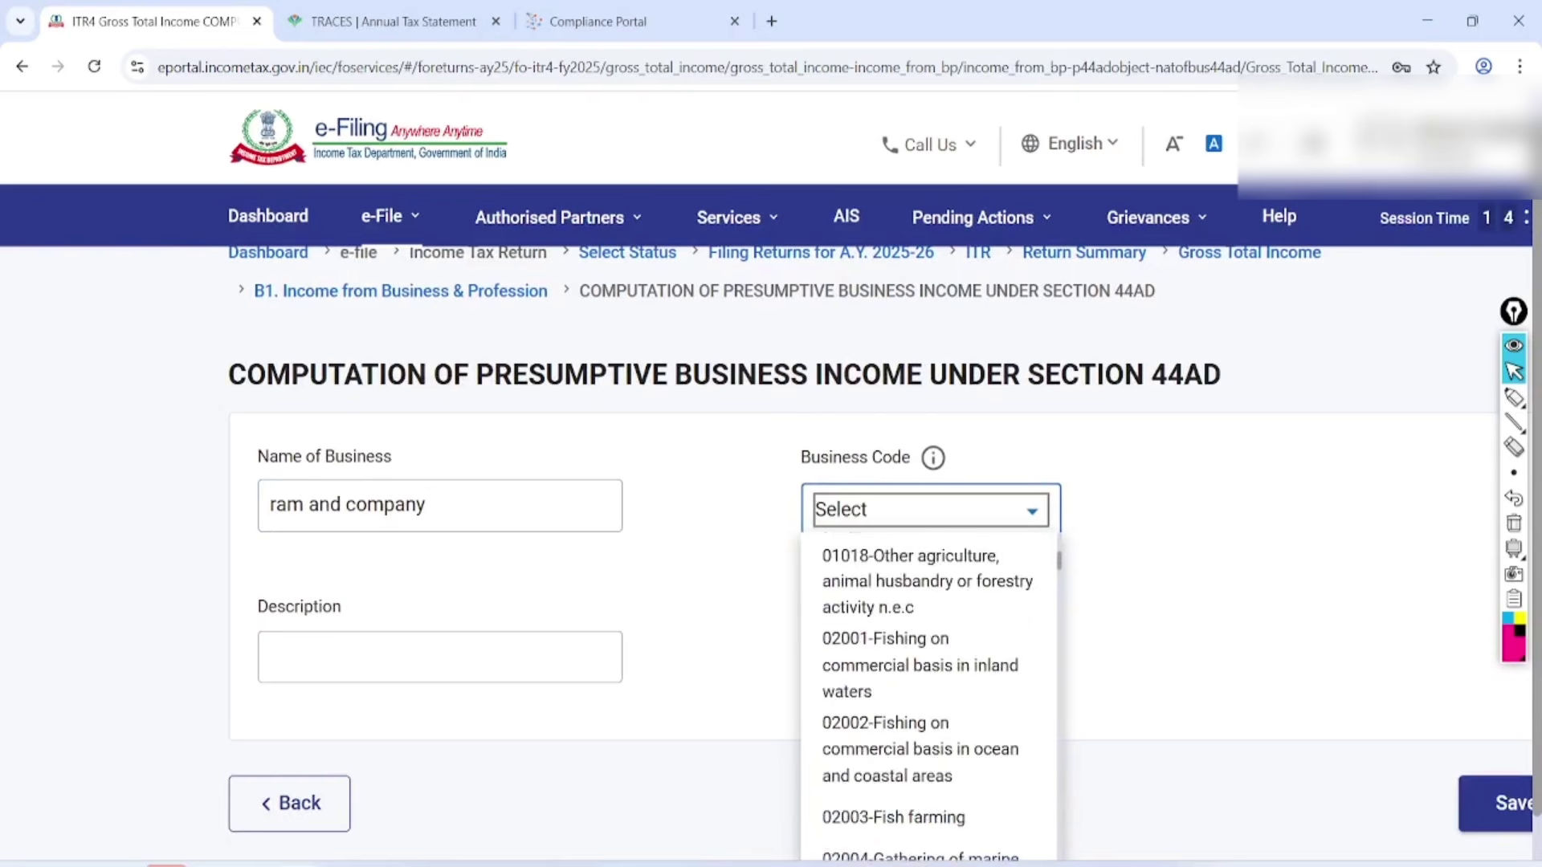
scroll(928, 695, "down", 15)
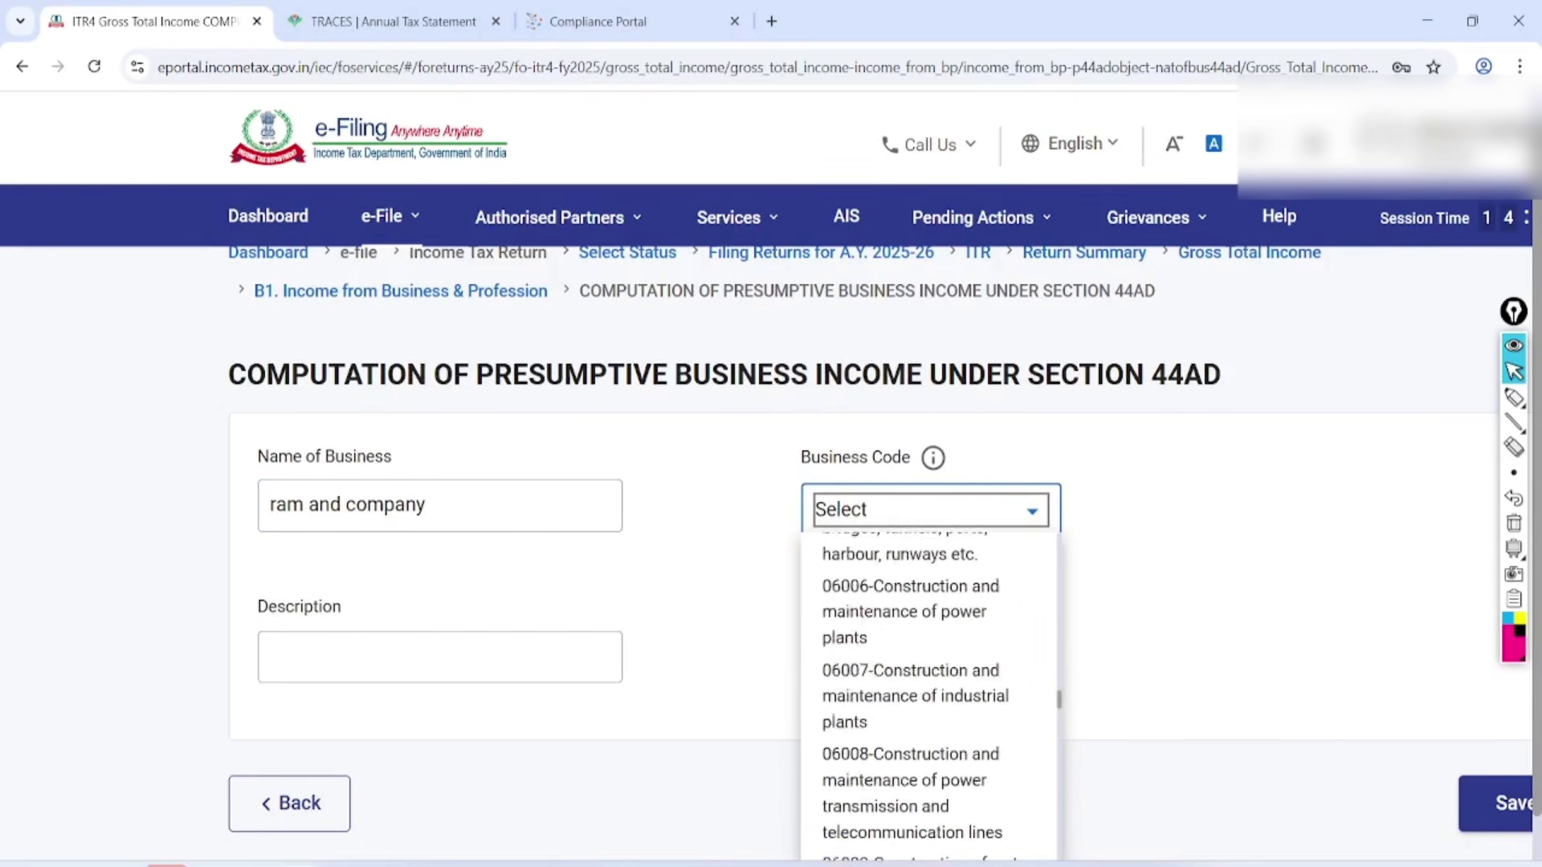
scroll(928, 694, "down", 8)
scroll(928, 694, "up", 8)
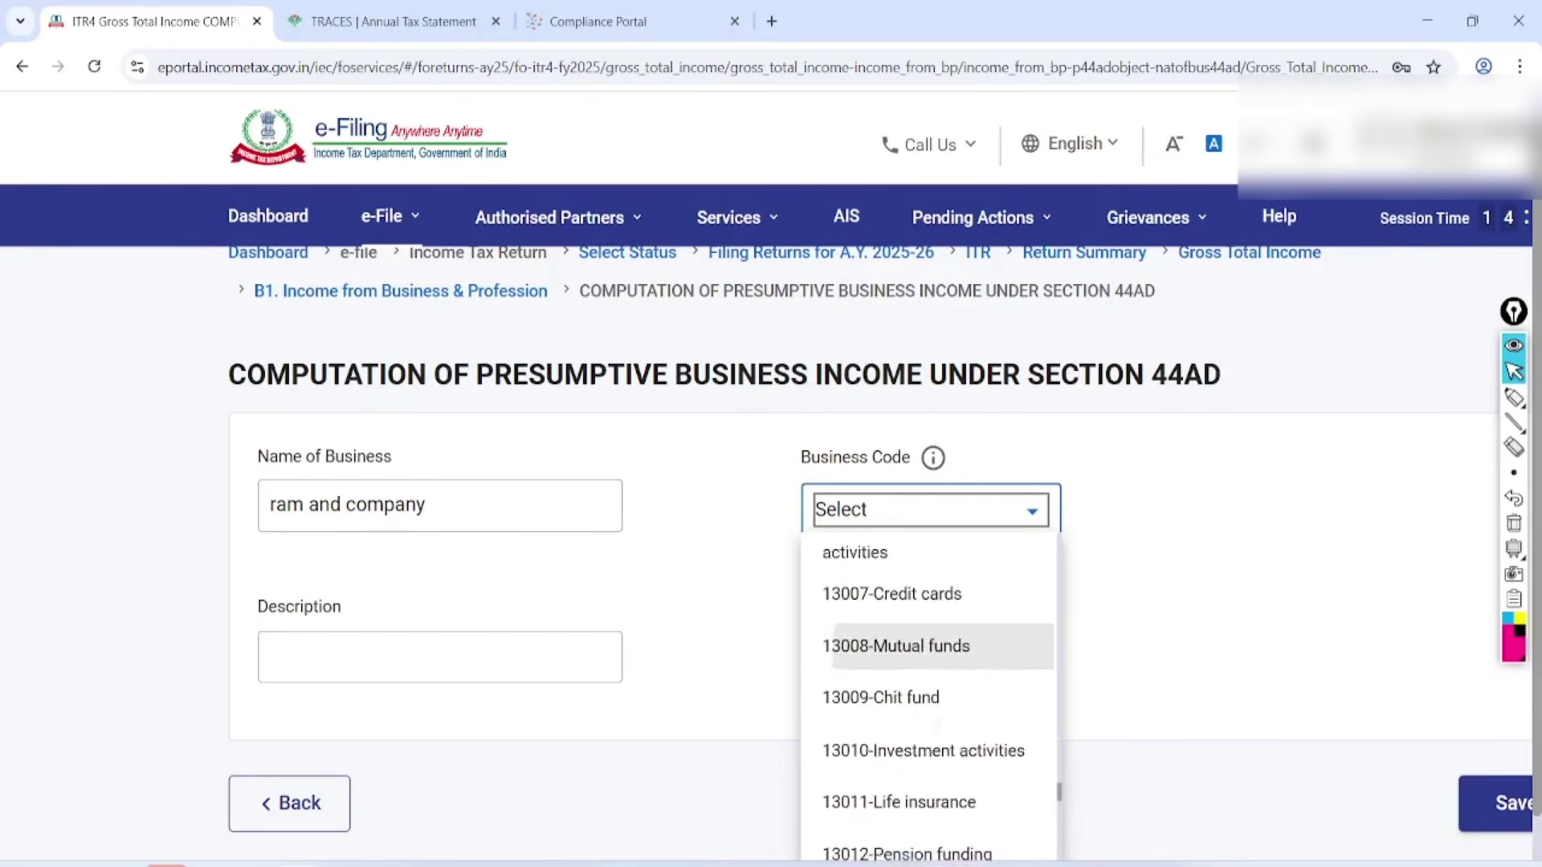
scroll(927, 694, "up", 8)
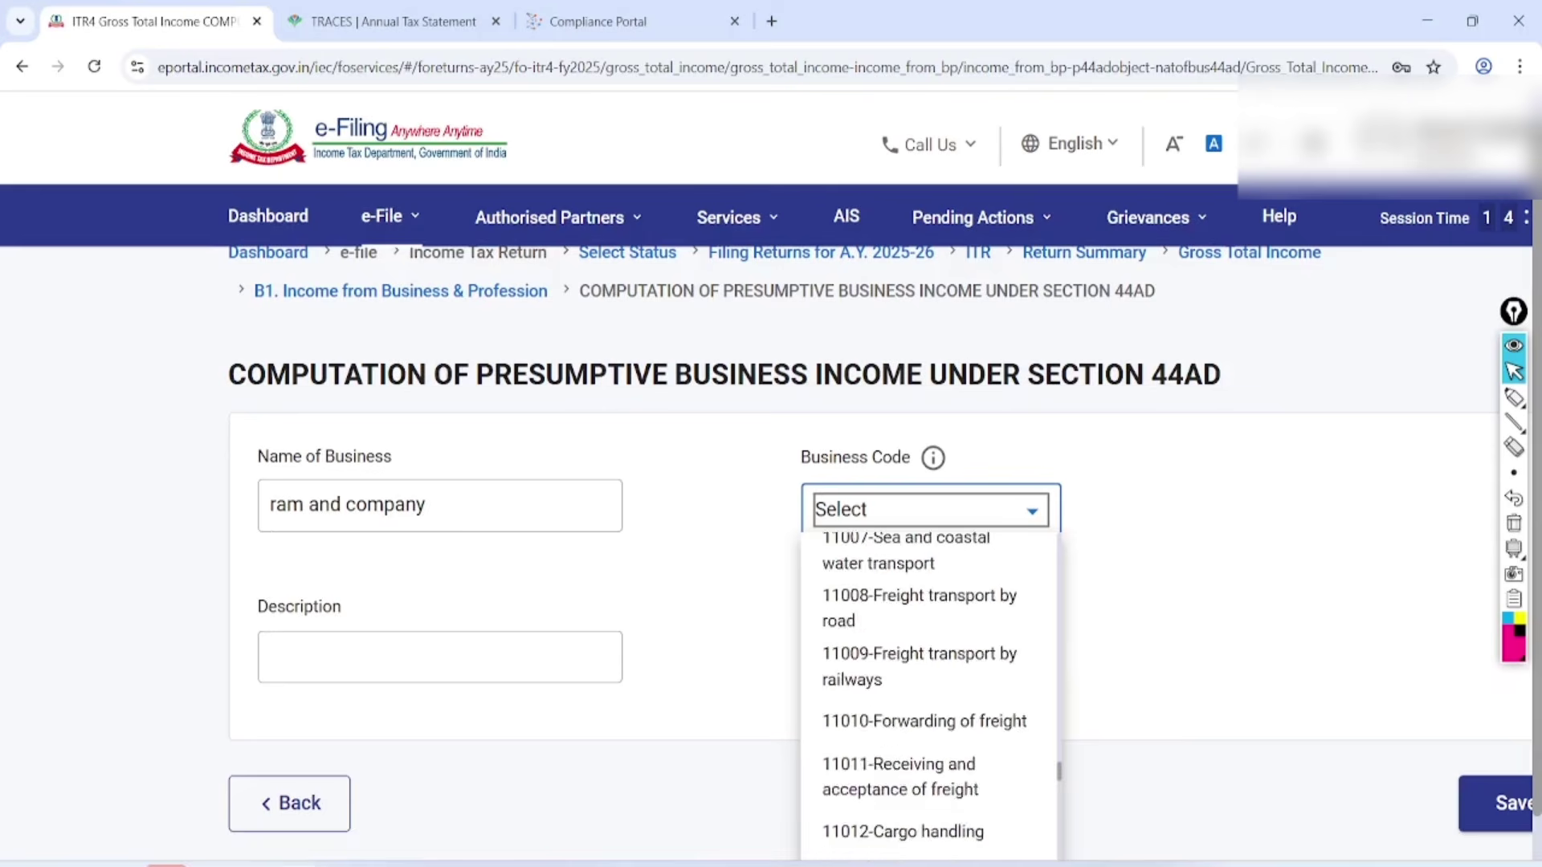
scroll(932, 723, "up", 8)
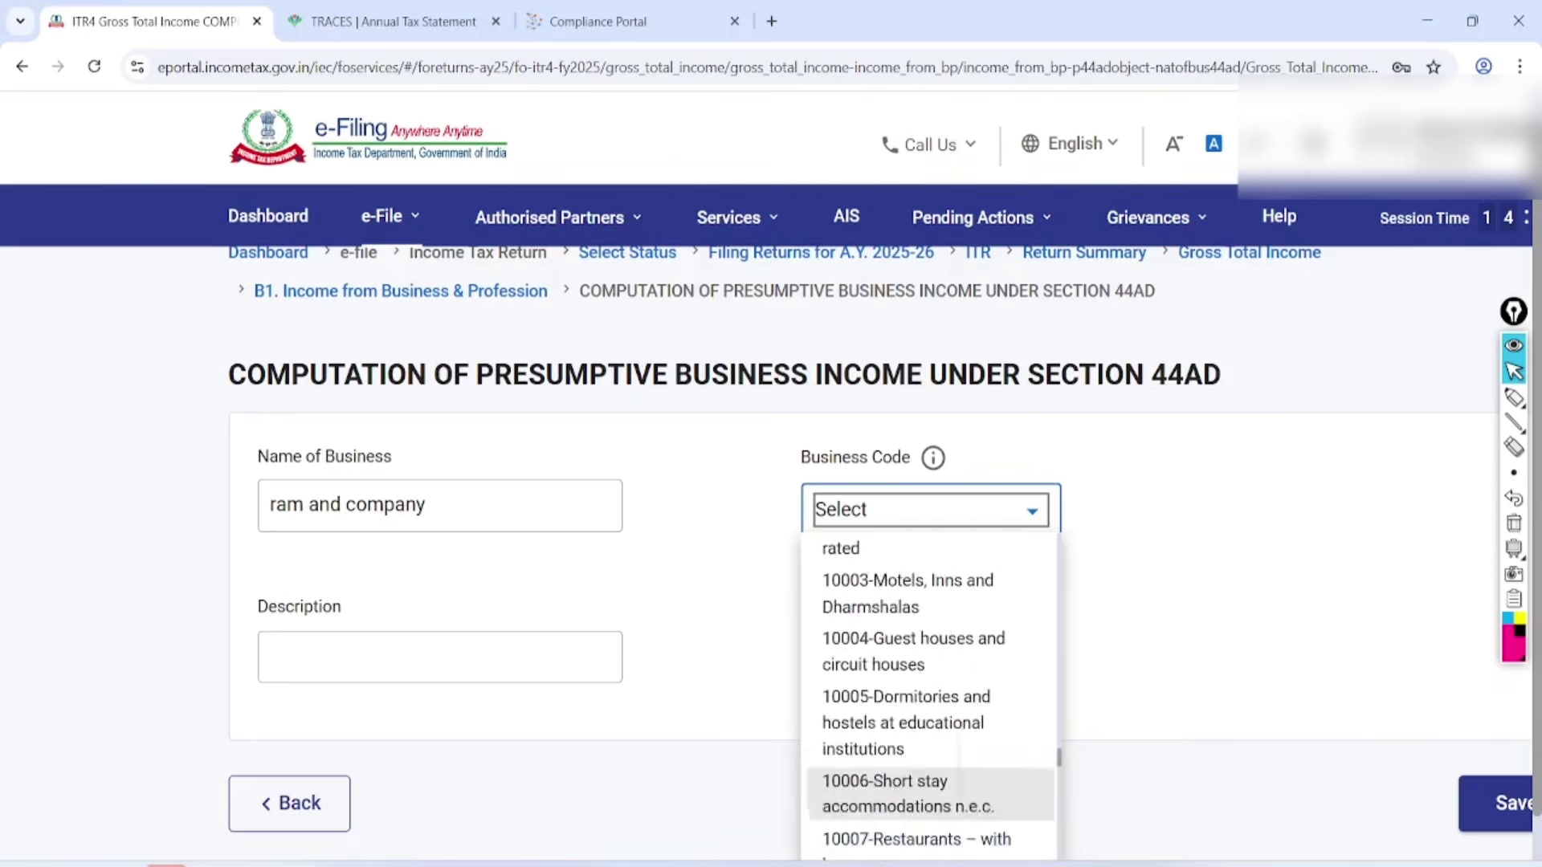
scroll(932, 723, "up", 5)
scroll(932, 722, "down", 2)
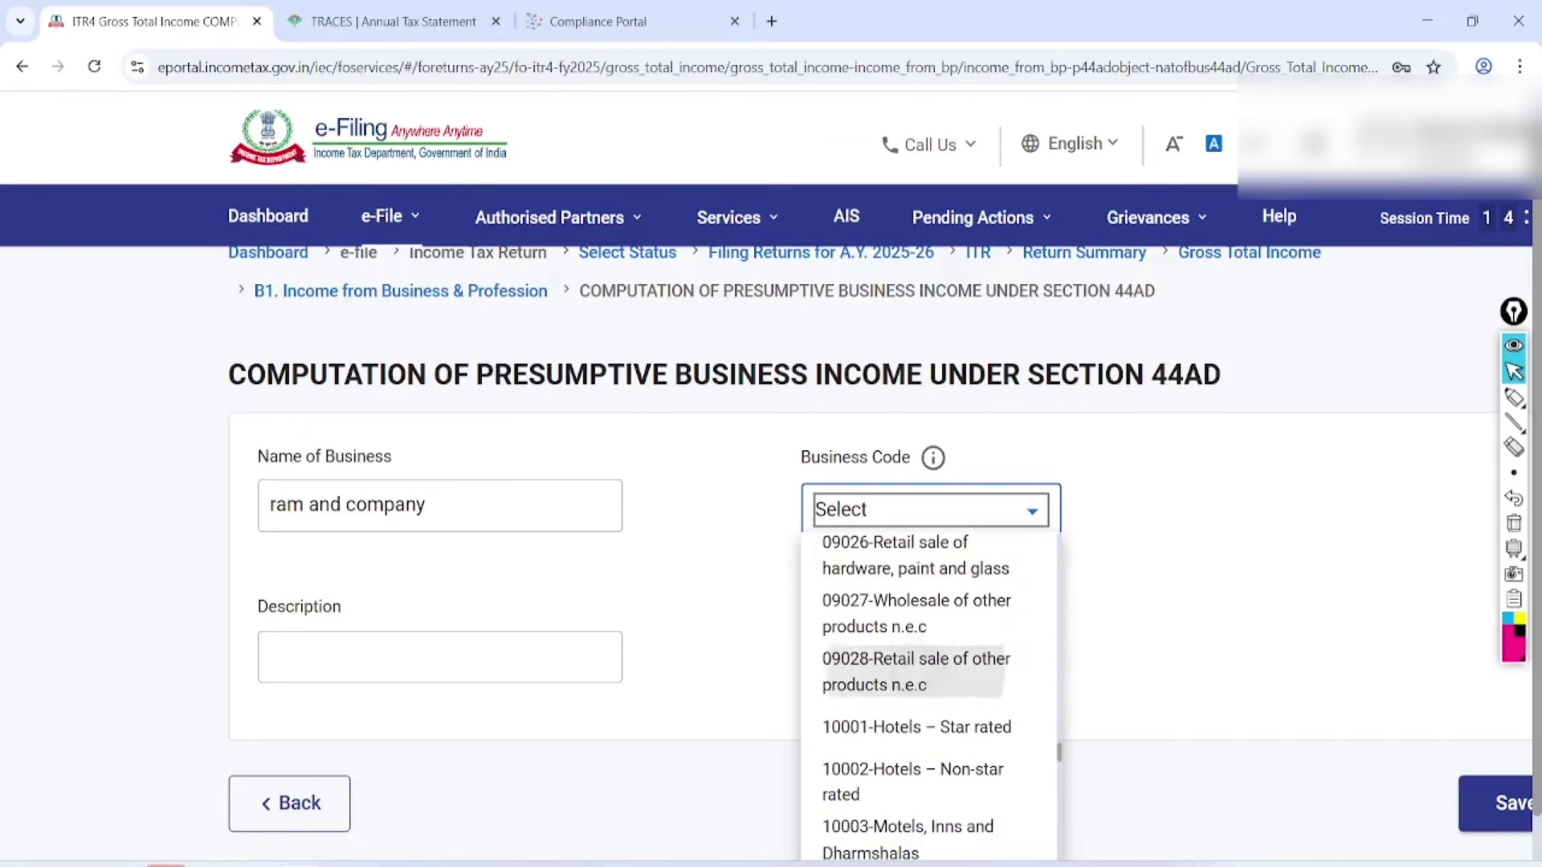
left_click(916, 672)
scroll(915, 671, "down", 2)
Set the description to 'kiryana goods' and save the 44AD business entry.
left_click(440, 552)
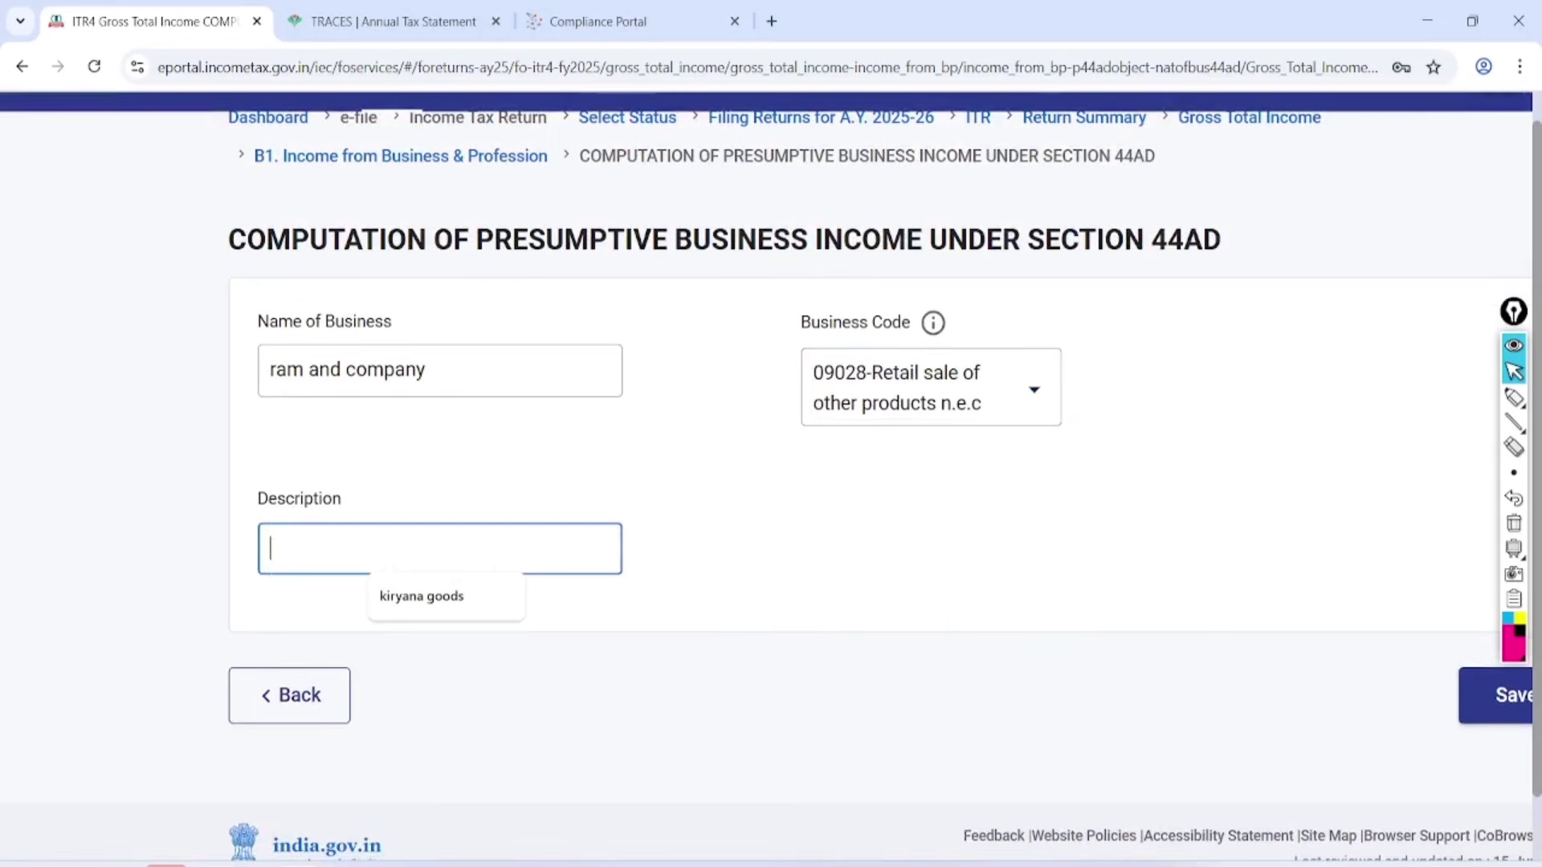
key("Down")
key("Return")
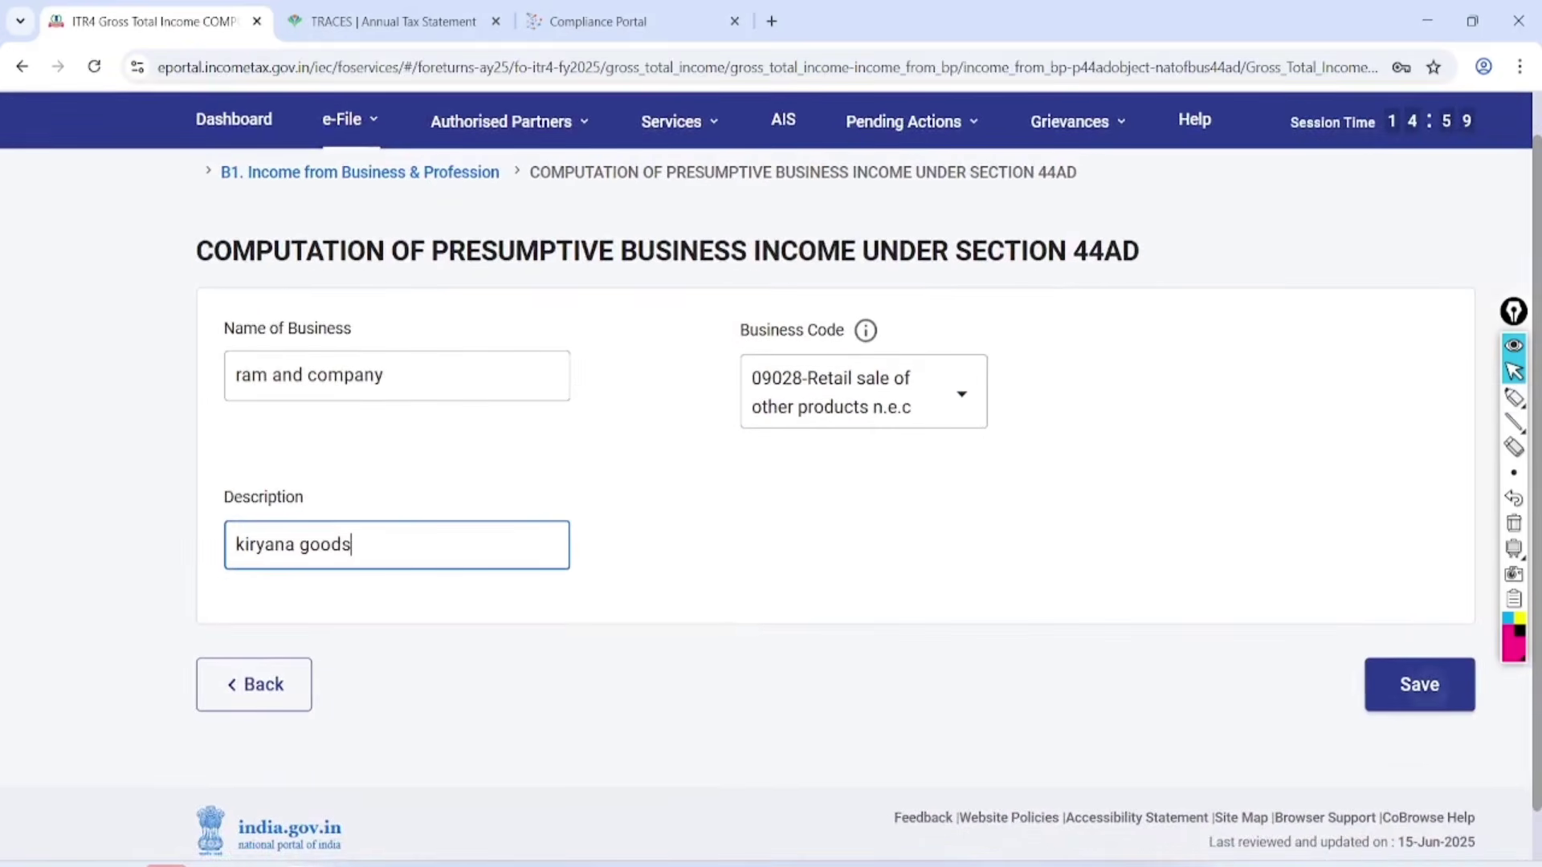
key("Return")
scroll(771, 482, "down", 3)
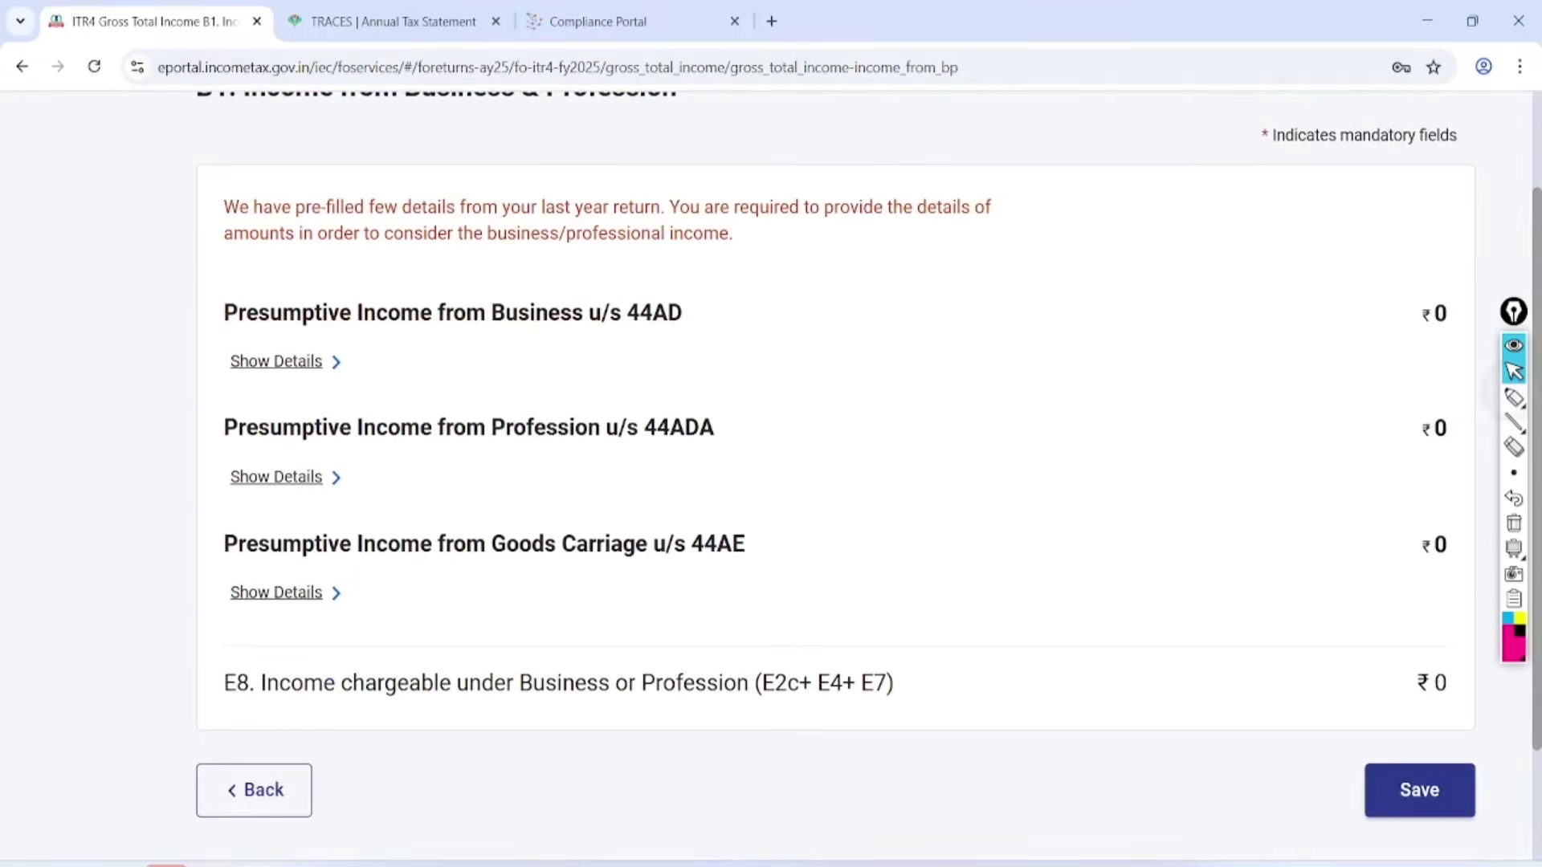
Circle u/s 44AD, then expand its details to show the saved business and E1/E2 fields.
left_click(1514, 397)
mouse_move(709, 250)
left_mouse_down()
mouse_move(610, 321)
mouse_move(713, 259)
left_mouse_up()
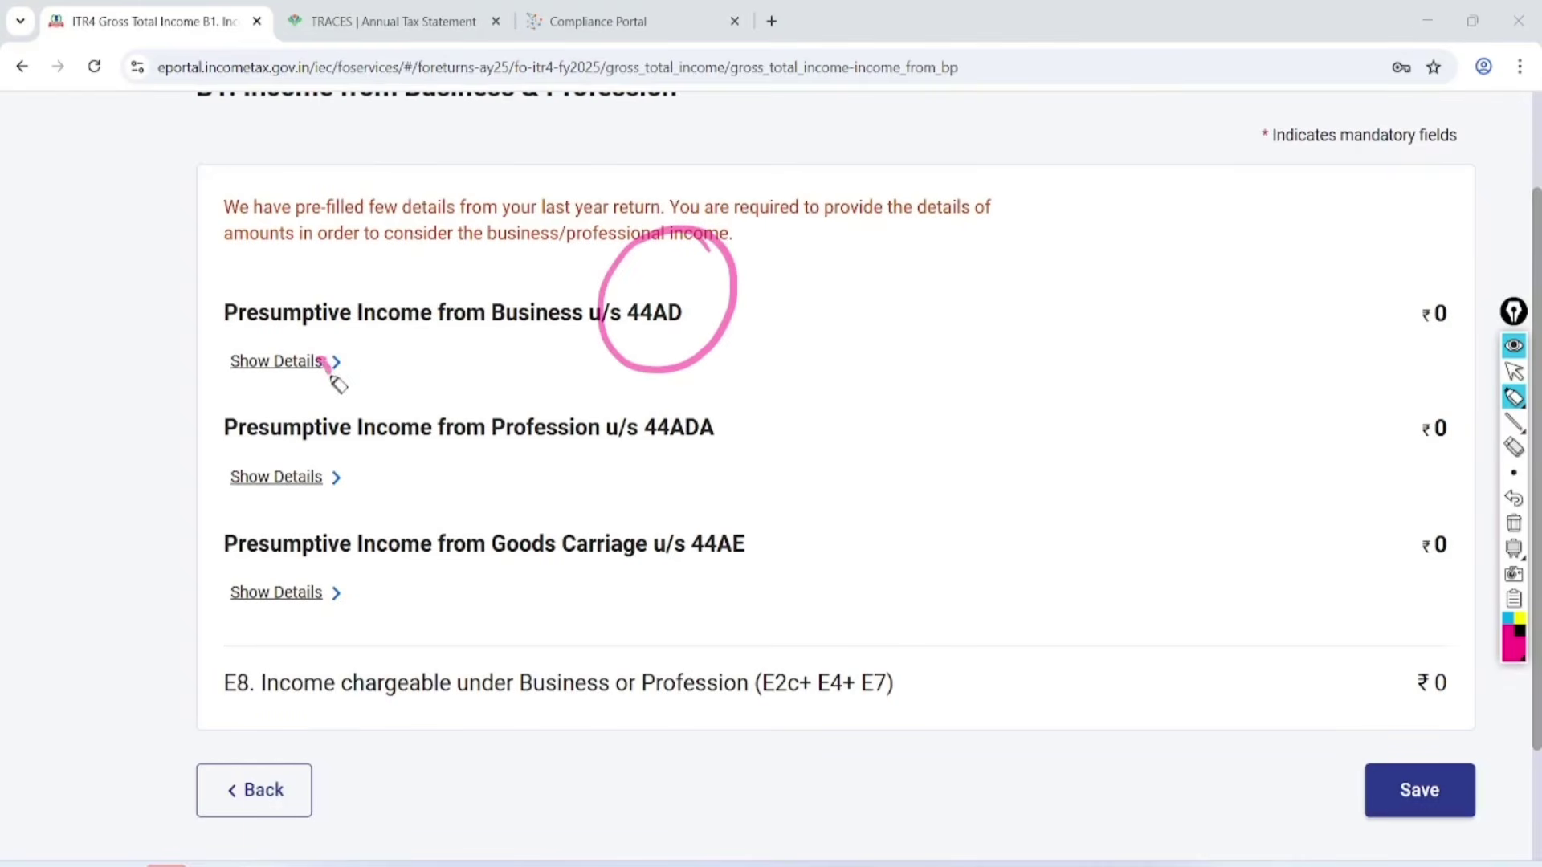
left_click_drag(334, 379, 526, 308)
left_click(1514, 371)
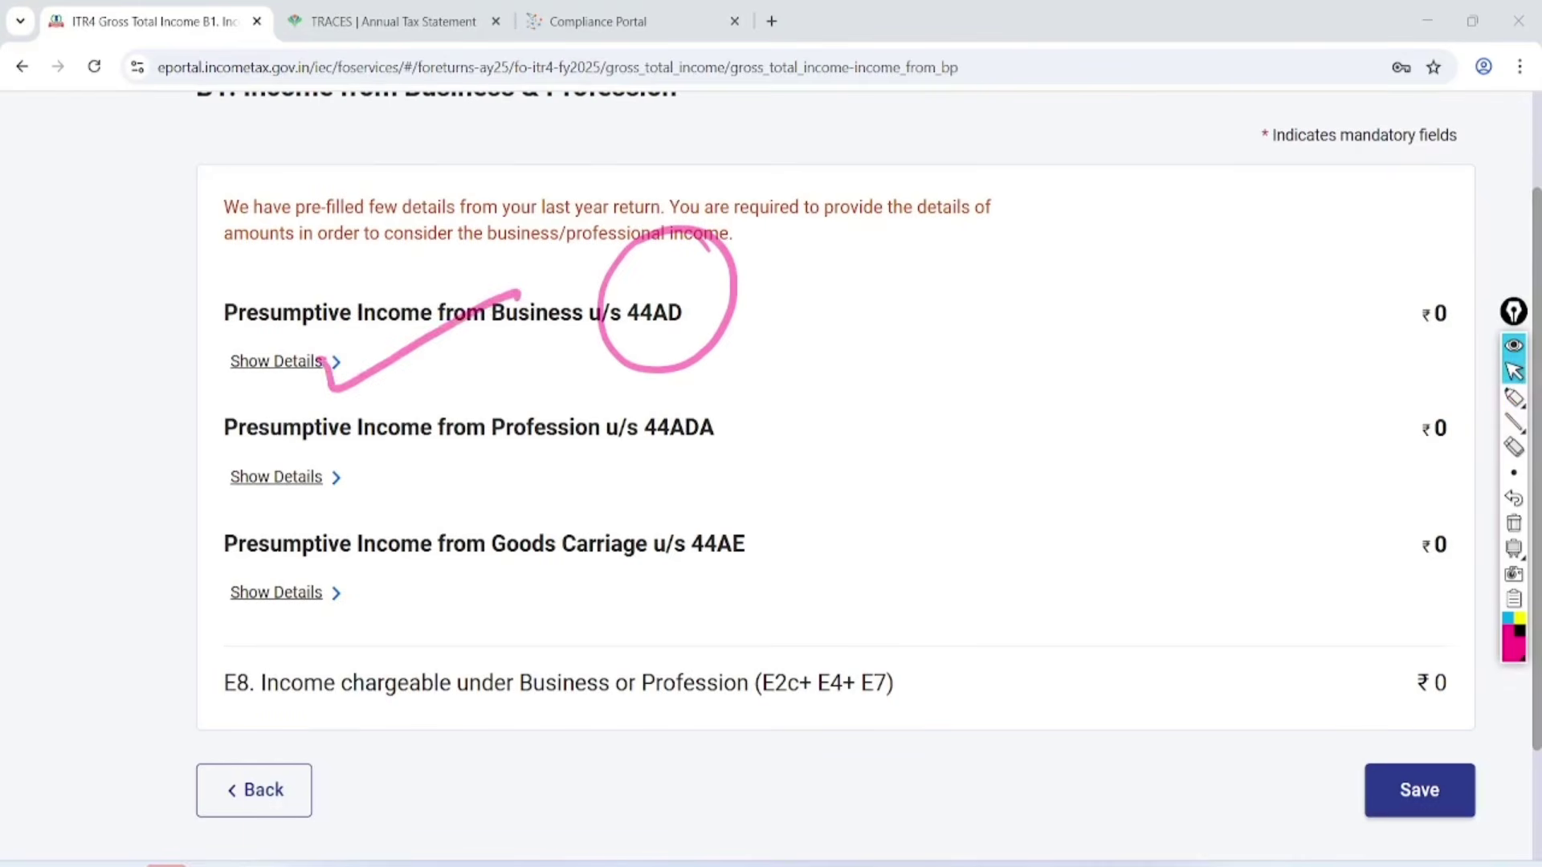
left_click(1513, 523)
left_click(277, 362)
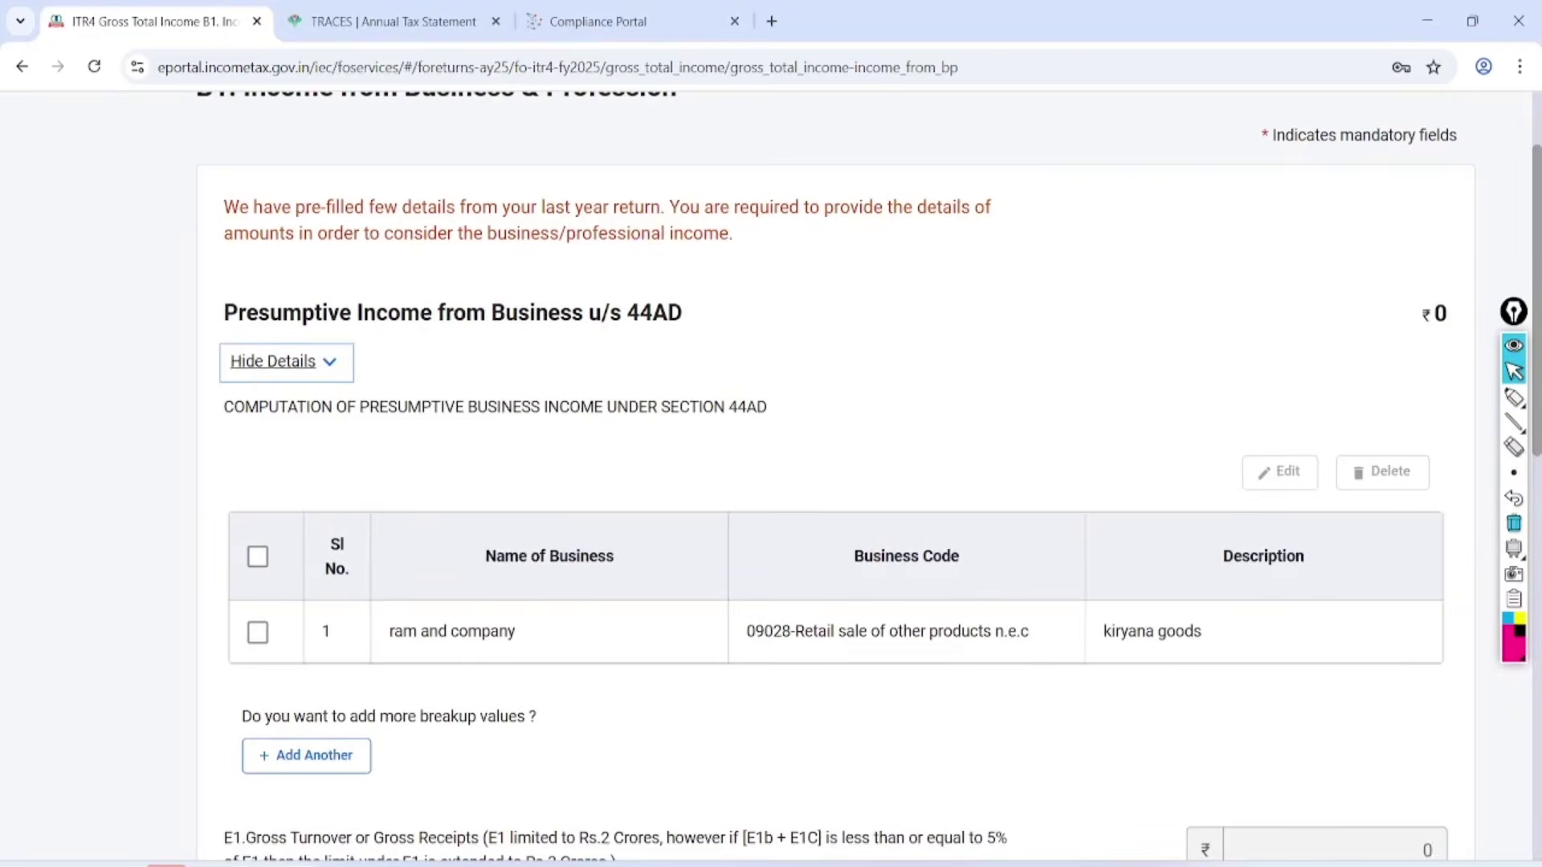
scroll(835, 514, "down", 3)
scroll(836, 514, "right", 1)
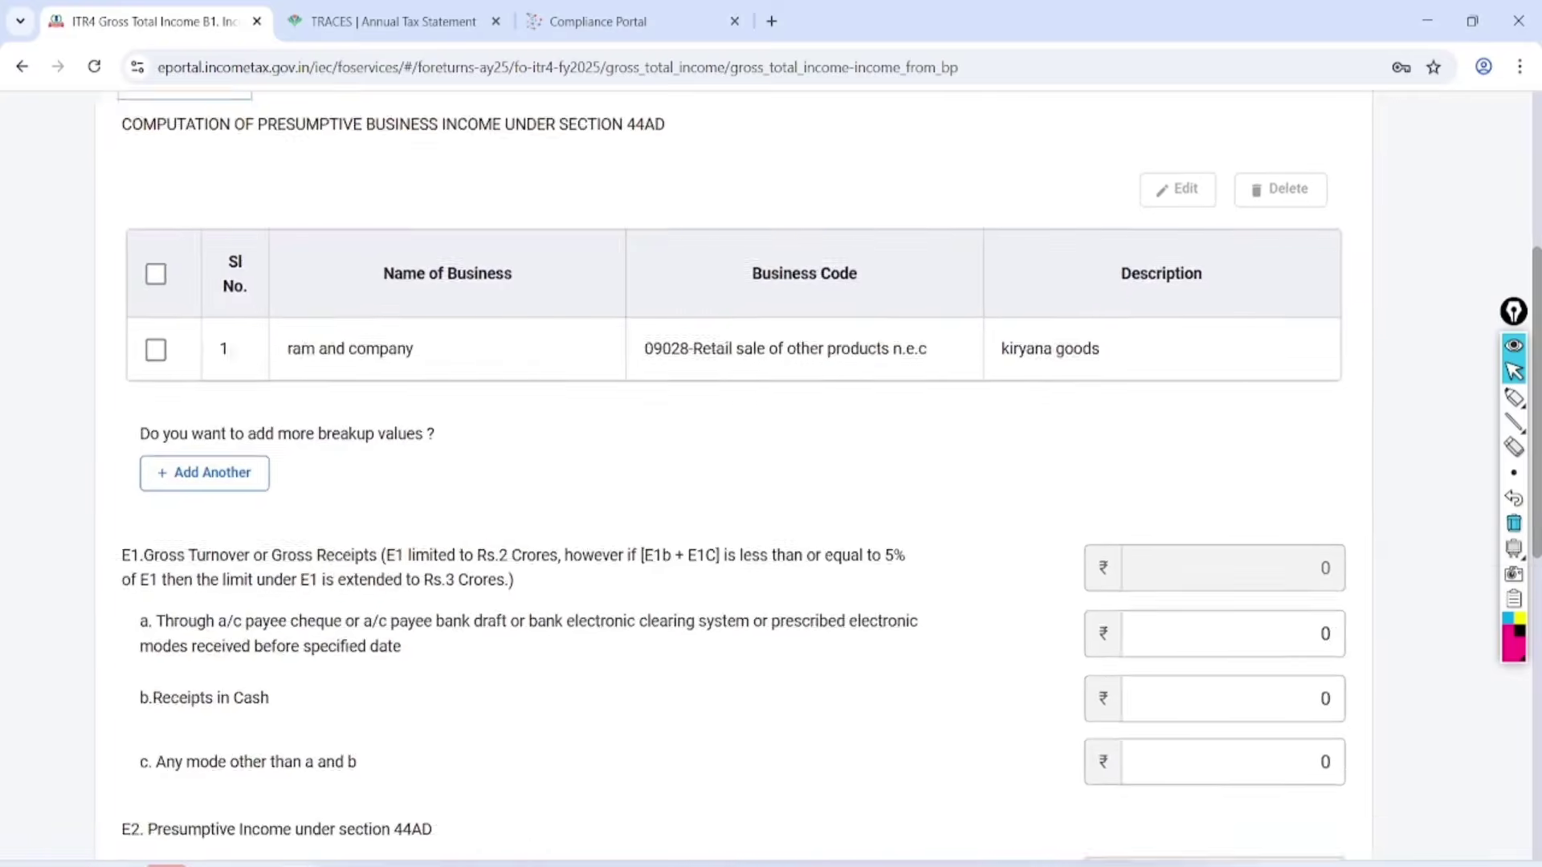
scroll(803, 482, "down", 4)
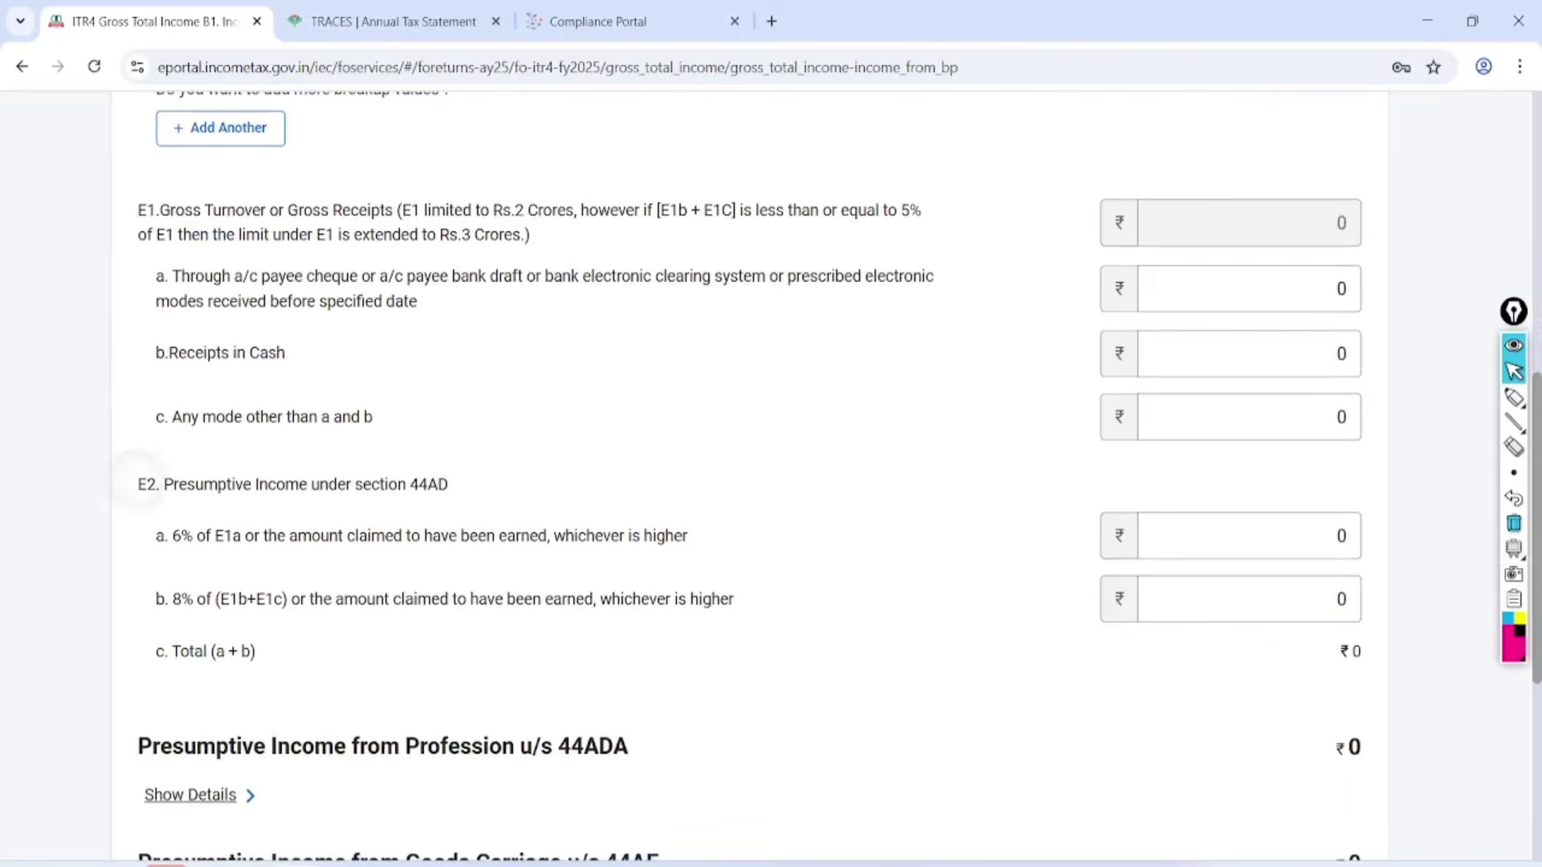
Annotate the E1 gross turnover label, noting Sale, the Rs.3 crore limit and 5% condition.
left_click(1514, 397)
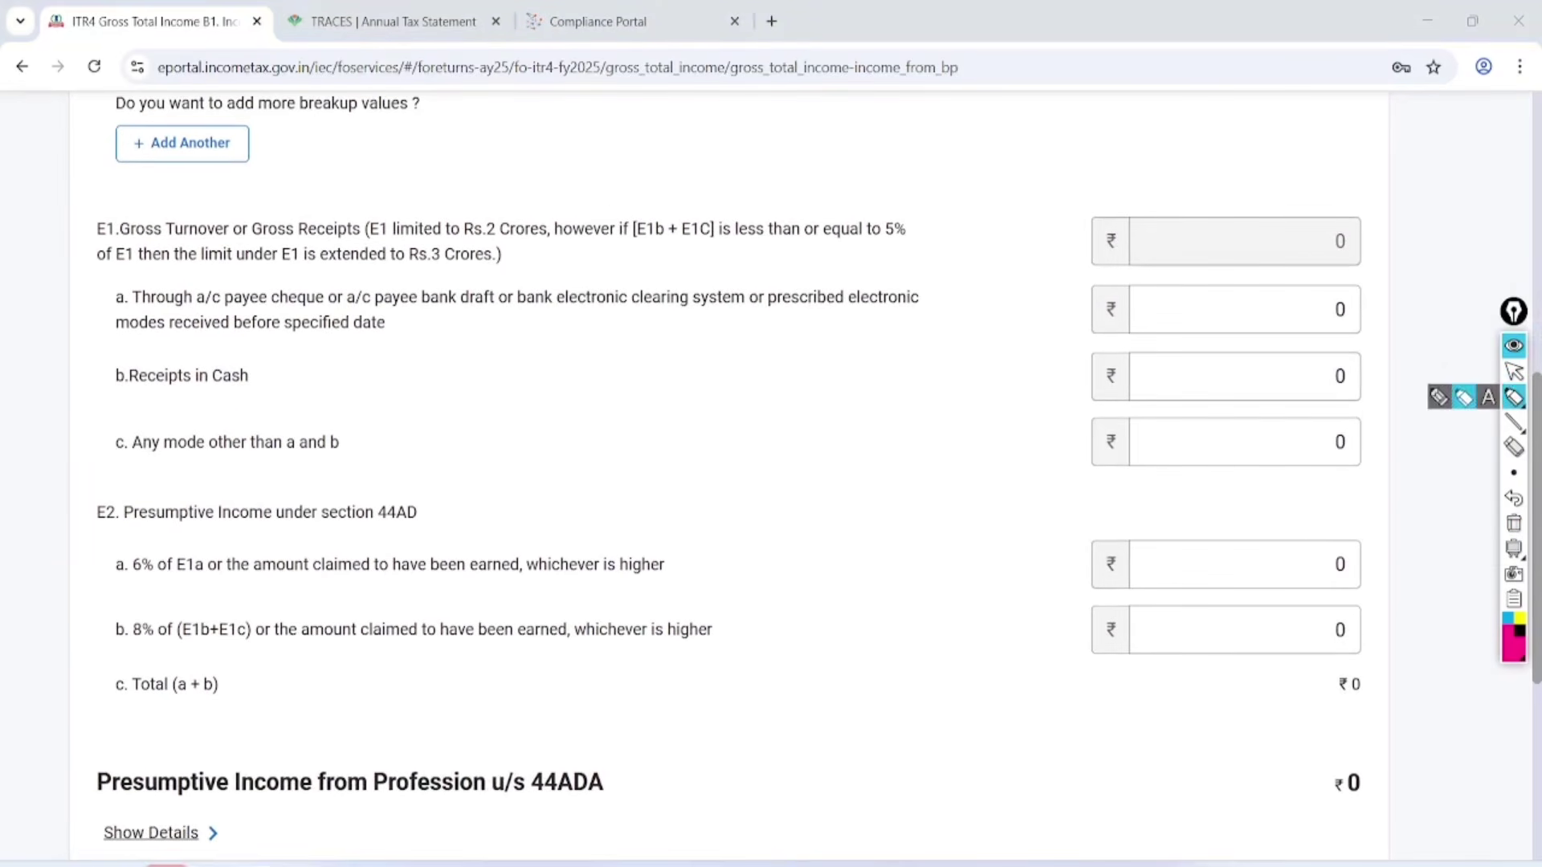
left_click(1439, 397)
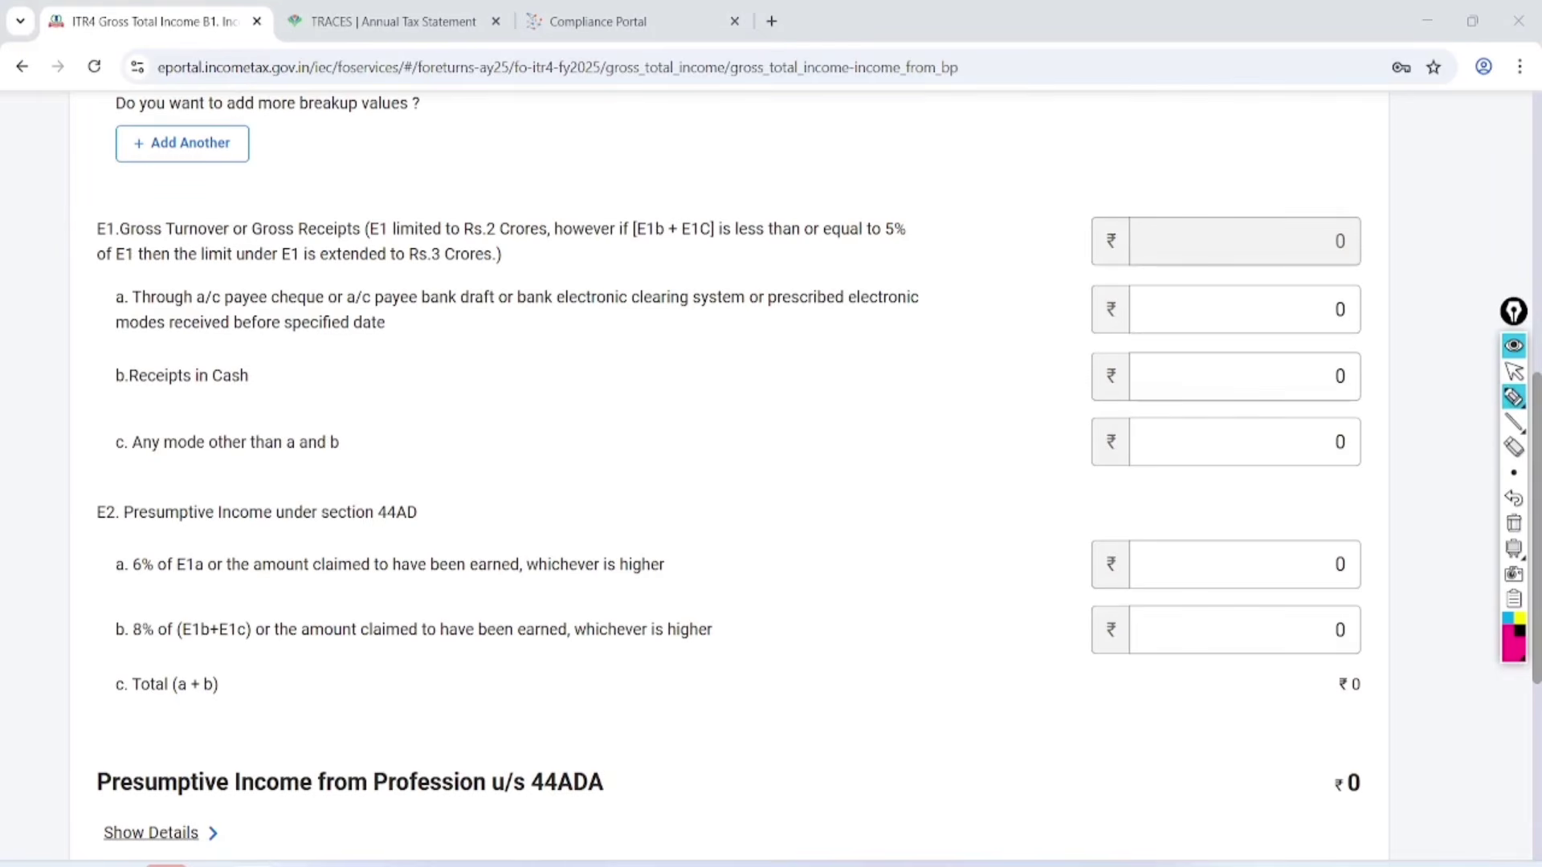
mouse_move(283, 184)
left_mouse_down()
mouse_move(153, 215)
mouse_move(269, 201)
mouse_move(215, 190)
left_mouse_up()
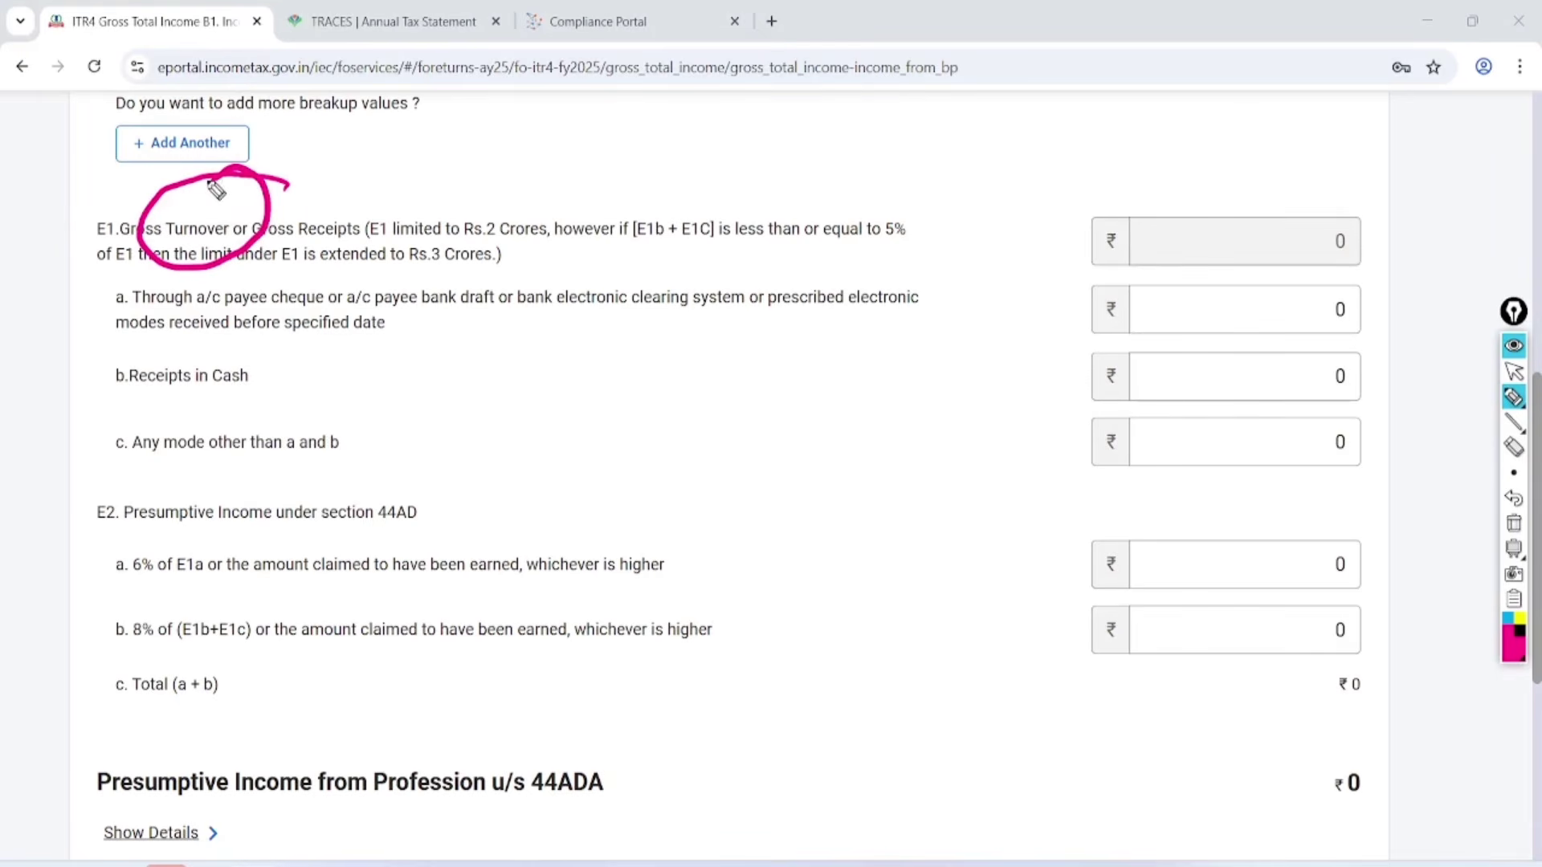
mouse_move(540, 138)
left_mouse_down()
mouse_move(556, 196)
mouse_move(640, 165)
left_mouse_up()
left_click_drag(599, 207, 653, 170)
mouse_move(520, 181)
left_mouse_down()
mouse_move(440, 200)
mouse_move(557, 207)
mouse_move(499, 193)
left_mouse_up()
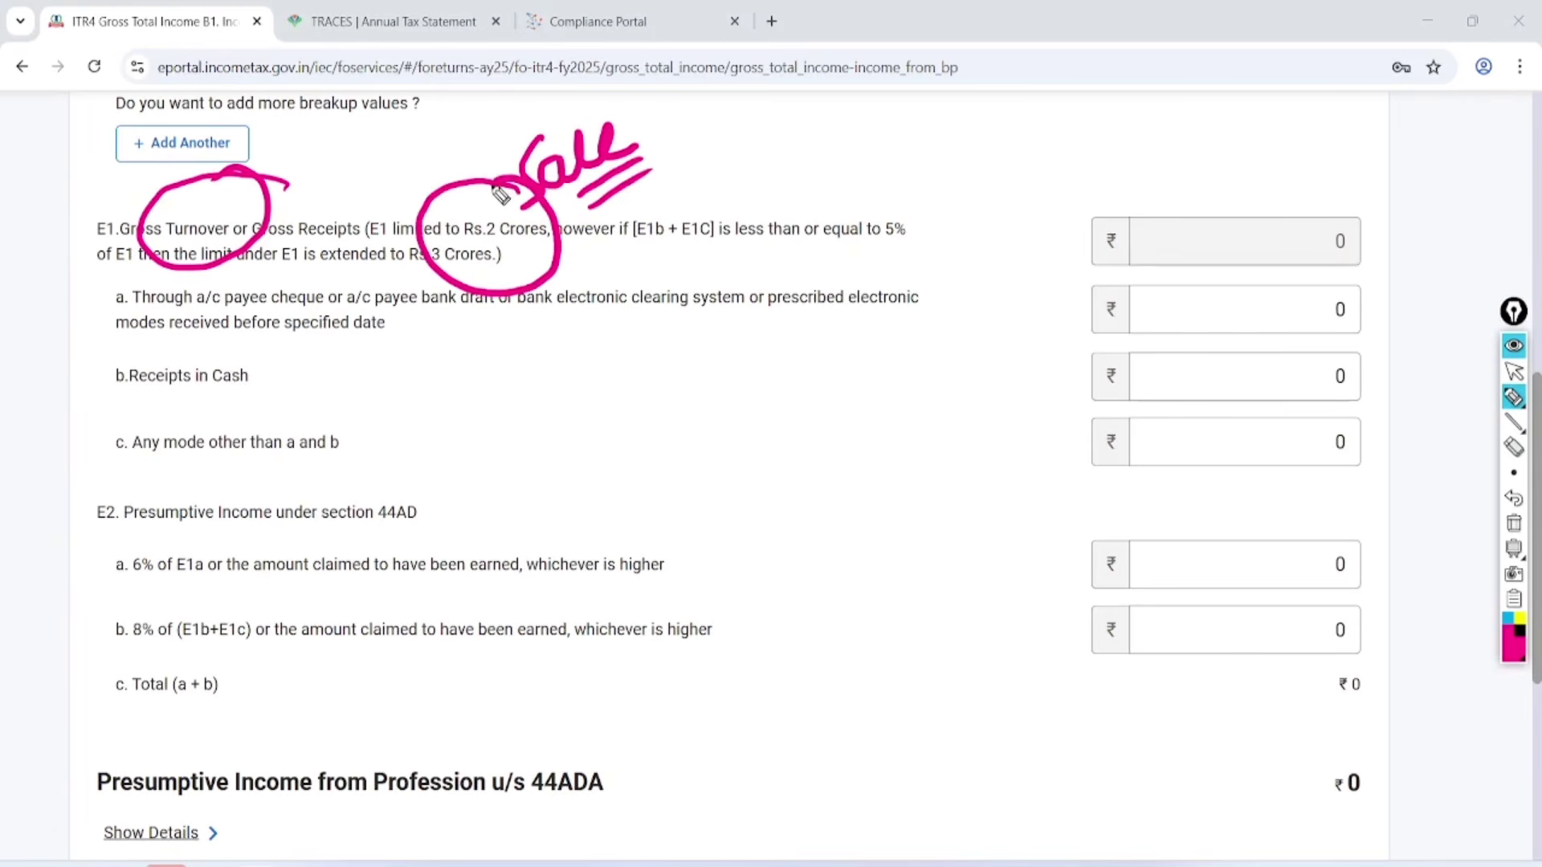
mouse_move(414, 280)
left_mouse_down()
mouse_move(489, 261)
mouse_move(433, 281)
mouse_move(498, 217)
mouse_move(506, 229)
left_mouse_up()
mouse_move(930, 180)
left_mouse_down()
mouse_move(940, 272)
mouse_move(932, 199)
left_mouse_up()
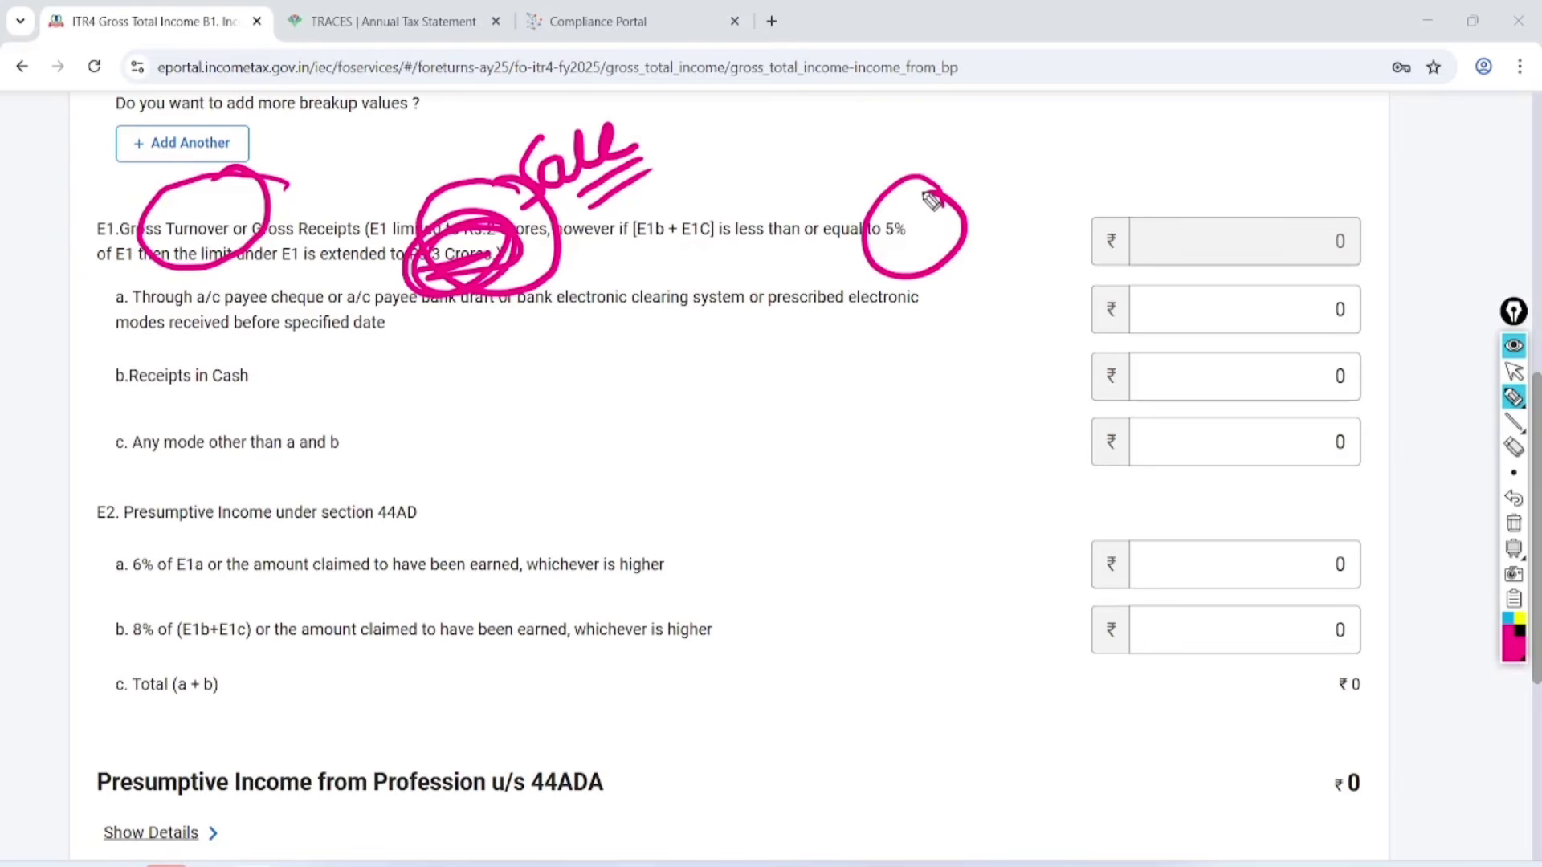
left_click(1514, 522)
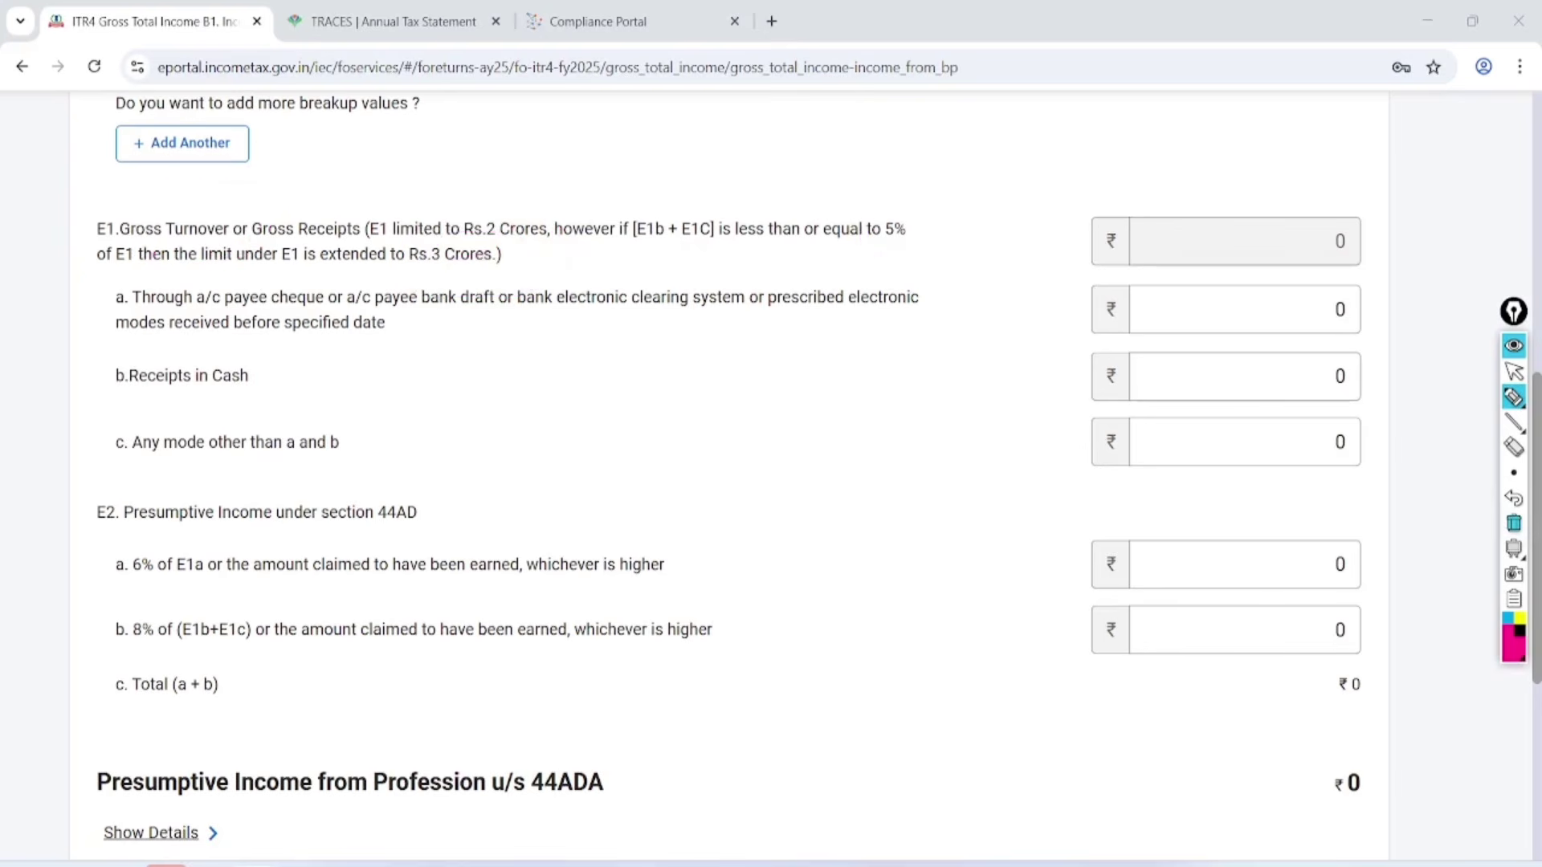
Mark up turnover breakup items a, b and c, noting UPI/Bank for digital receipts.
left_click_drag(130, 265, 150, 278)
mouse_move(129, 344)
left_mouse_down()
mouse_move(94, 377)
mouse_move(151, 363)
left_mouse_up()
left_click_drag(141, 427, 94, 434)
left_click_drag(137, 311, 934, 308)
left_click_drag(205, 355, 439, 334)
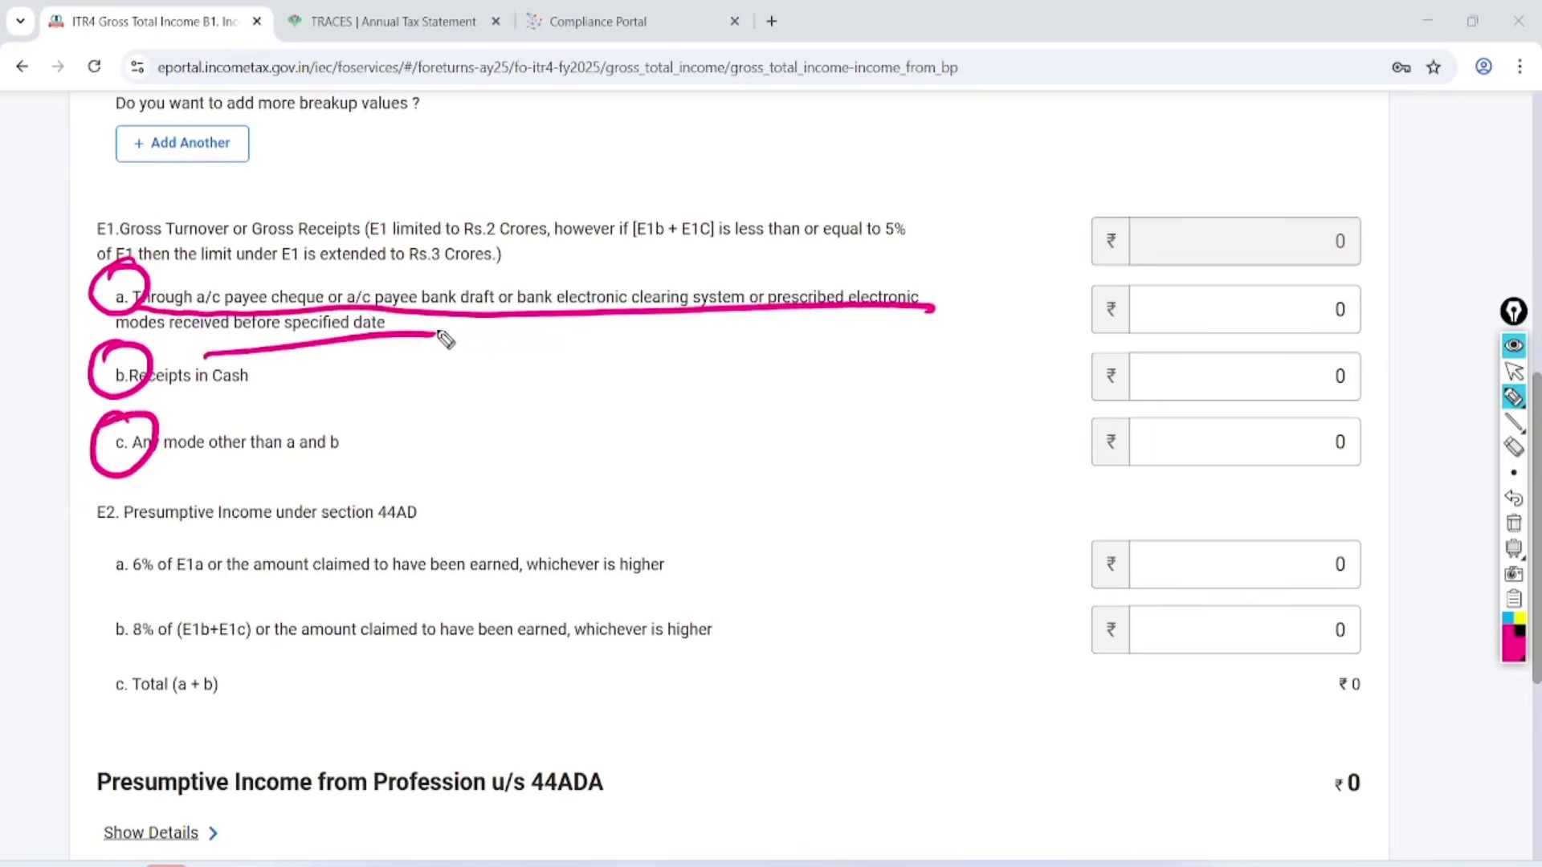
mouse_move(561, 189)
left_mouse_down()
mouse_move(589, 185)
mouse_move(593, 215)
left_mouse_up()
left_click_drag(607, 170, 618, 208)
mouse_move(605, 167)
left_mouse_down()
mouse_move(612, 193)
mouse_move(633, 190)
left_mouse_up()
mouse_move(629, 131)
left_mouse_down()
mouse_move(560, 151)
mouse_move(615, 151)
mouse_move(697, 213)
mouse_move(933, 159)
mouse_move(853, 237)
left_mouse_up()
mouse_move(1202, 301)
left_mouse_down()
mouse_move(1212, 320)
mouse_move(1316, 278)
left_mouse_up()
Annotate cash and other-mode receipts with 6% and 8% rate notes, then clear the ink.
left_click_drag(183, 411, 305, 394)
mouse_move(1207, 363)
left_mouse_down()
mouse_move(1233, 394)
mouse_move(1307, 351)
left_mouse_up()
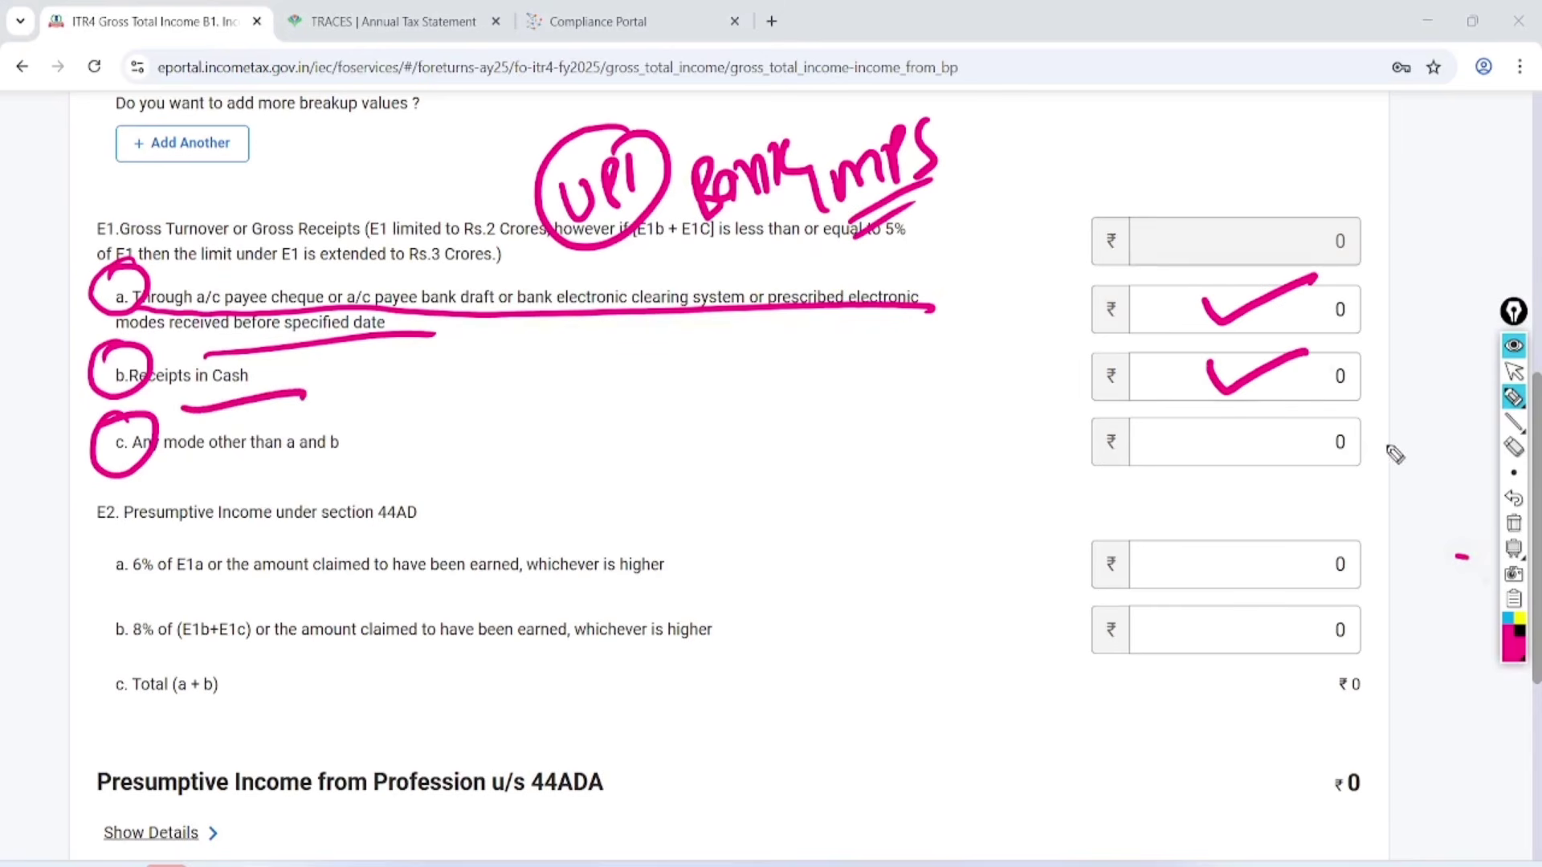
left_click_drag(1375, 489, 1378, 527)
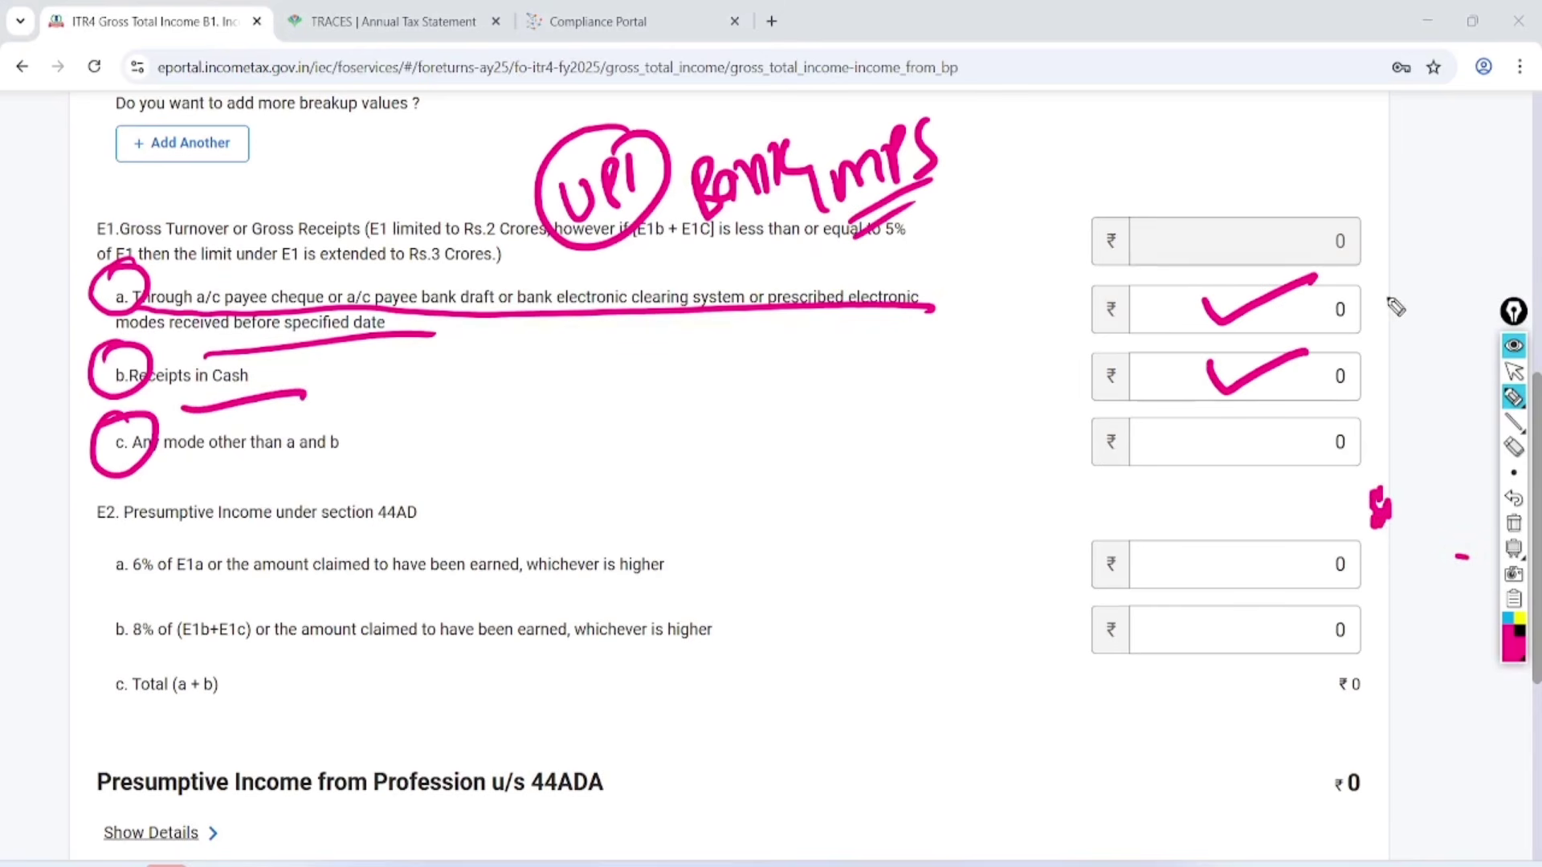
left_click_drag(1383, 270, 1394, 294)
left_click_drag(1421, 272, 1430, 282)
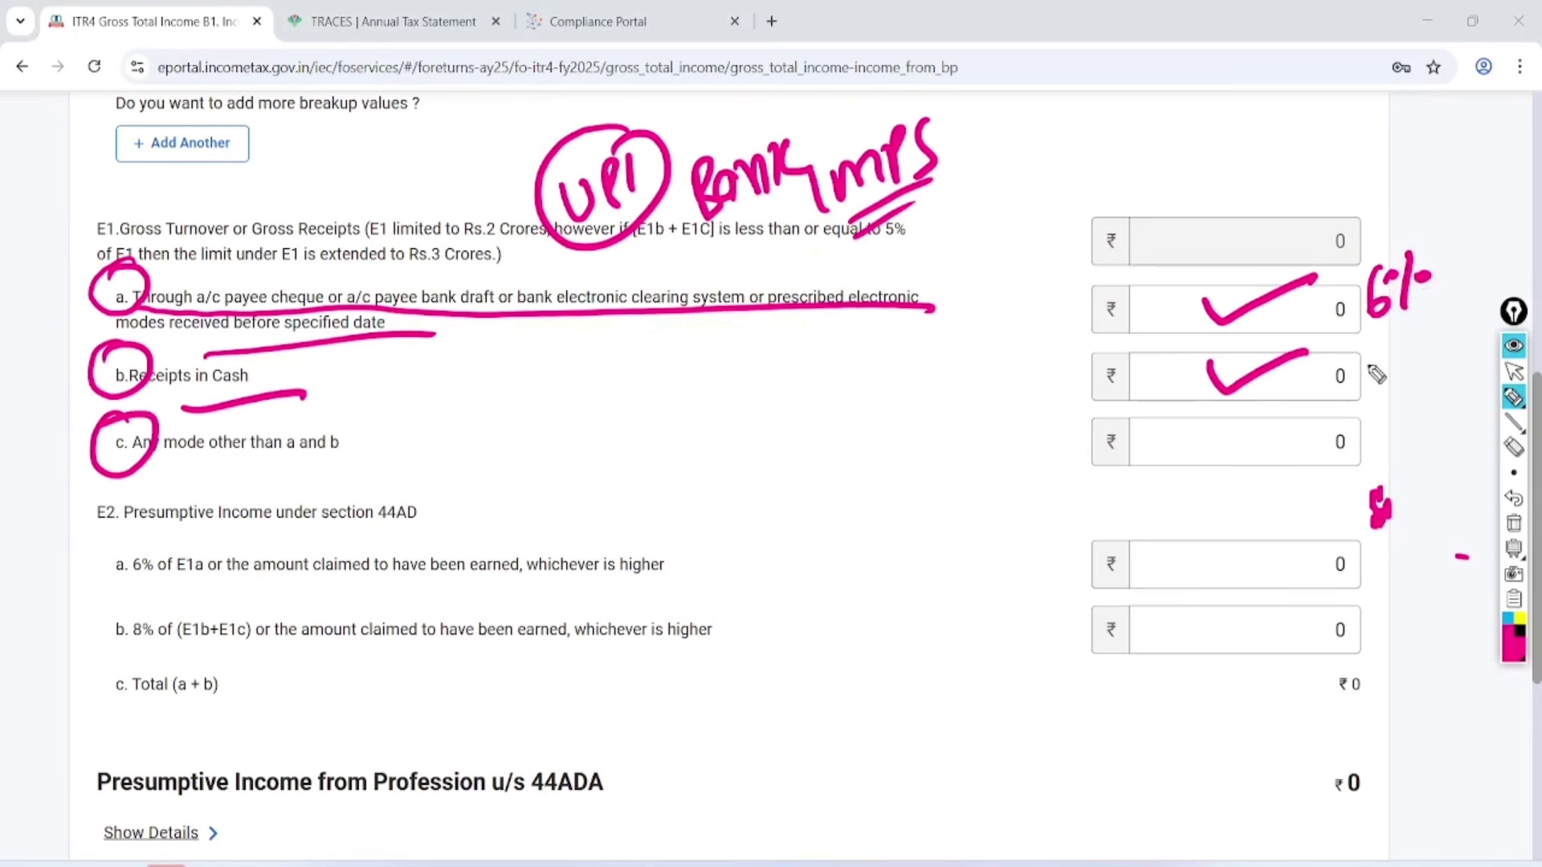
mouse_move(1381, 350)
left_mouse_down()
mouse_move(1370, 384)
mouse_move(1393, 354)
mouse_move(1385, 397)
mouse_move(1438, 389)
left_mouse_up()
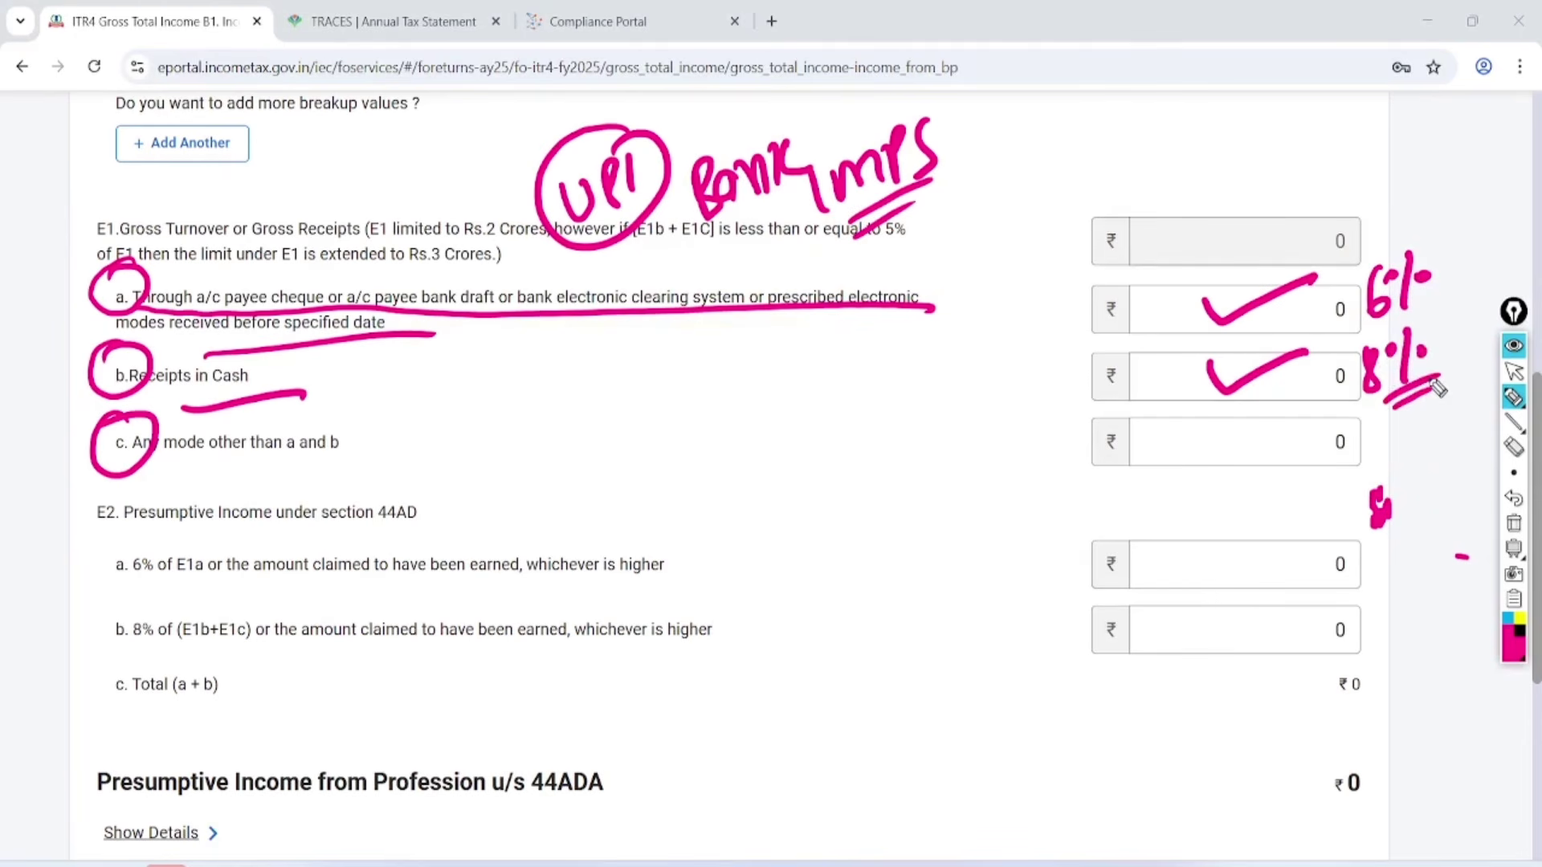
left_click_drag(180, 484, 398, 476)
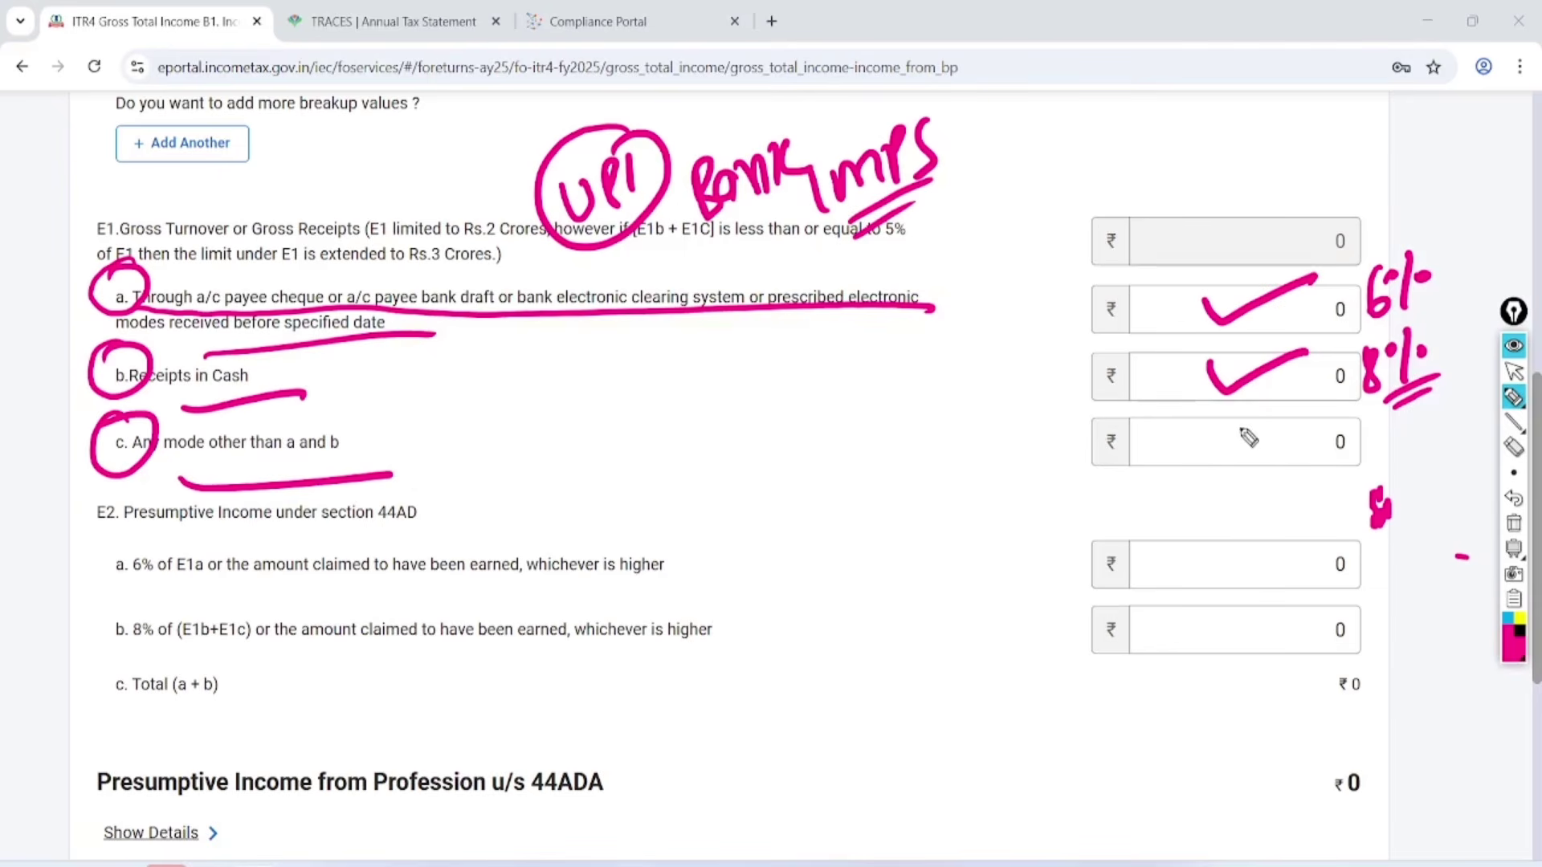
left_click_drag(1222, 423, 1348, 411)
left_click(1513, 523)
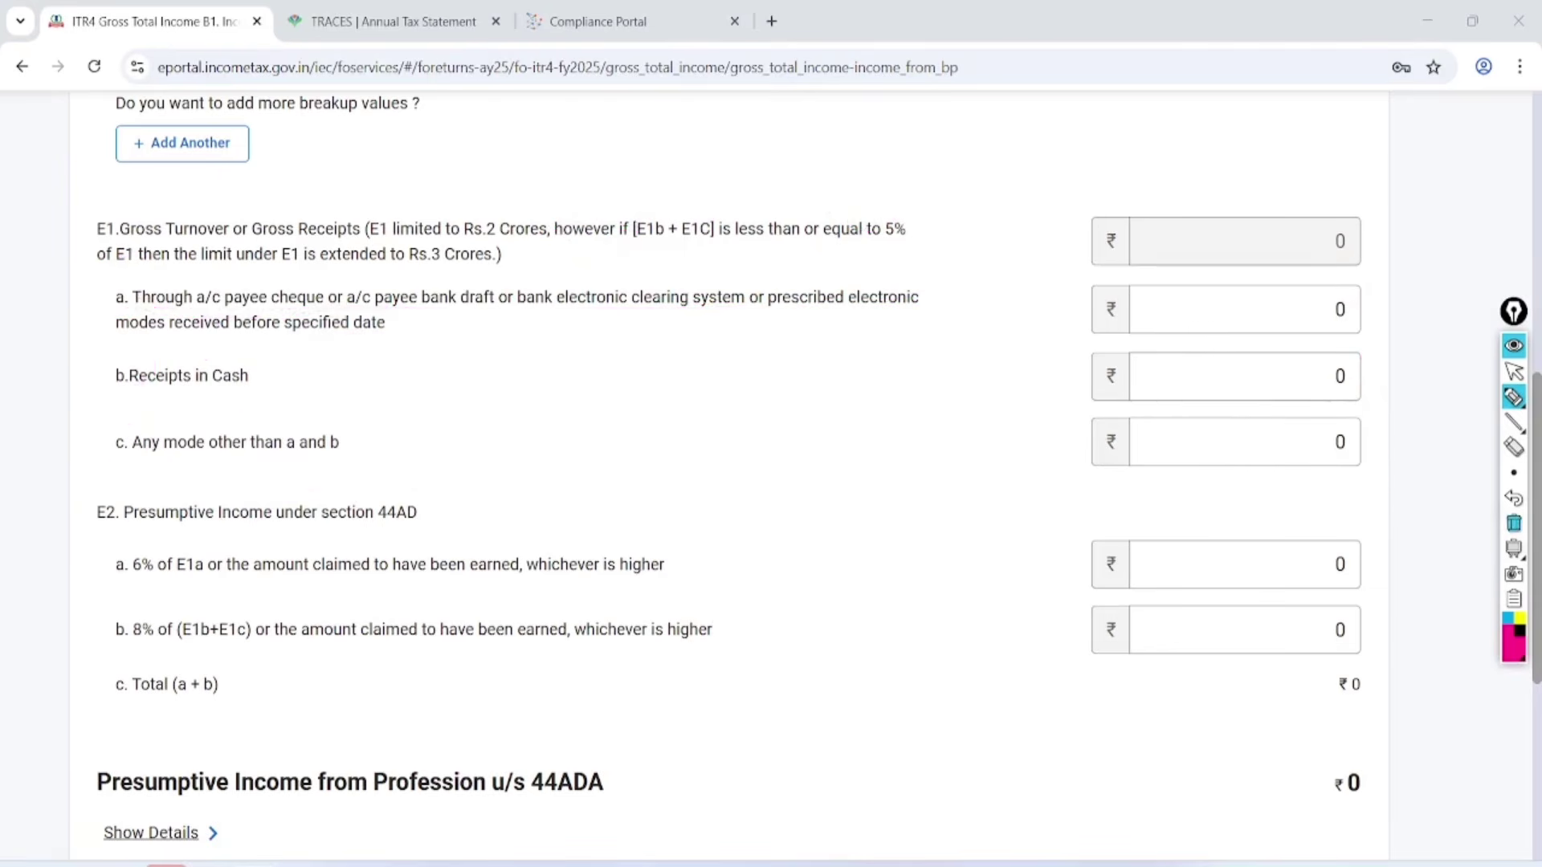
left_click(1514, 371)
In the balance-sheet PDF, circle the 3675000.00 sales figure, then erase the ink.
key("alt+Tab")
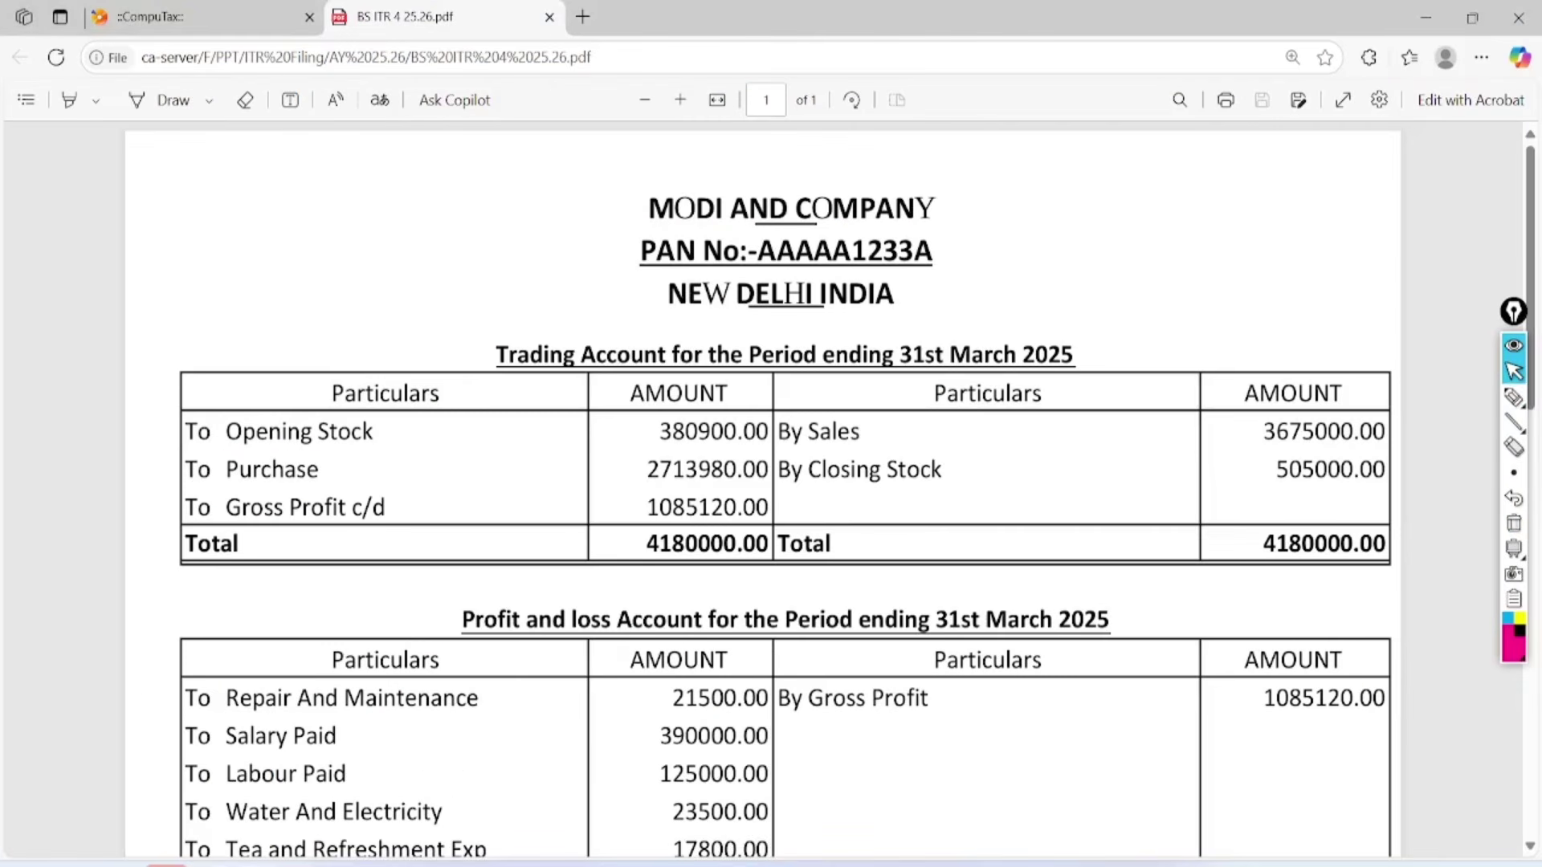
left_click(1514, 396)
left_click(1251, 456)
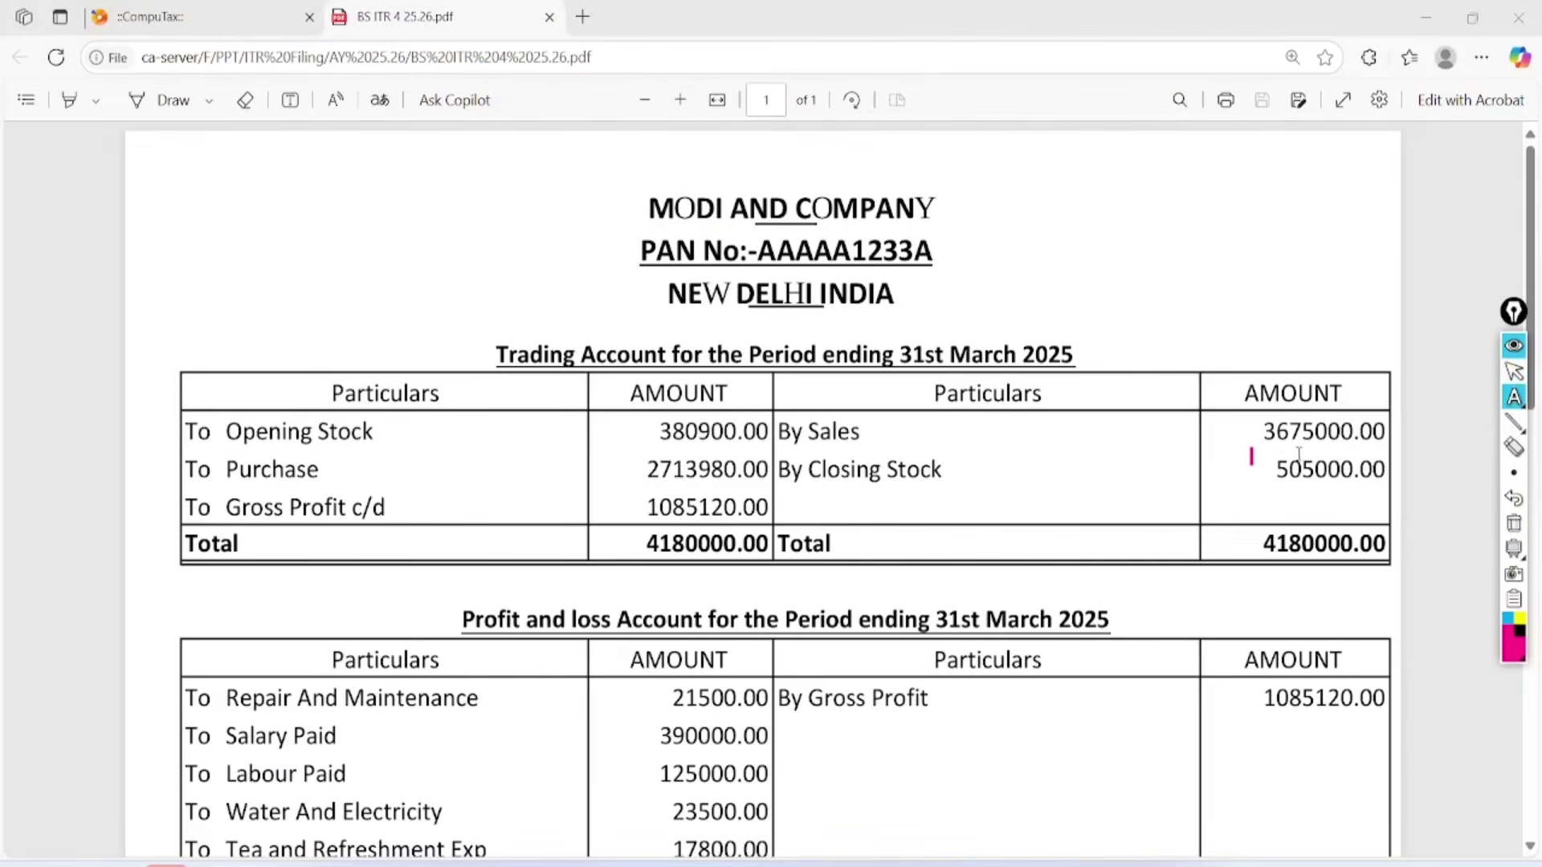
left_click(1514, 396)
left_click(1449, 400)
mouse_move(1305, 405)
left_mouse_down()
mouse_move(1380, 415)
mouse_move(1371, 449)
mouse_move(1383, 408)
left_mouse_up()
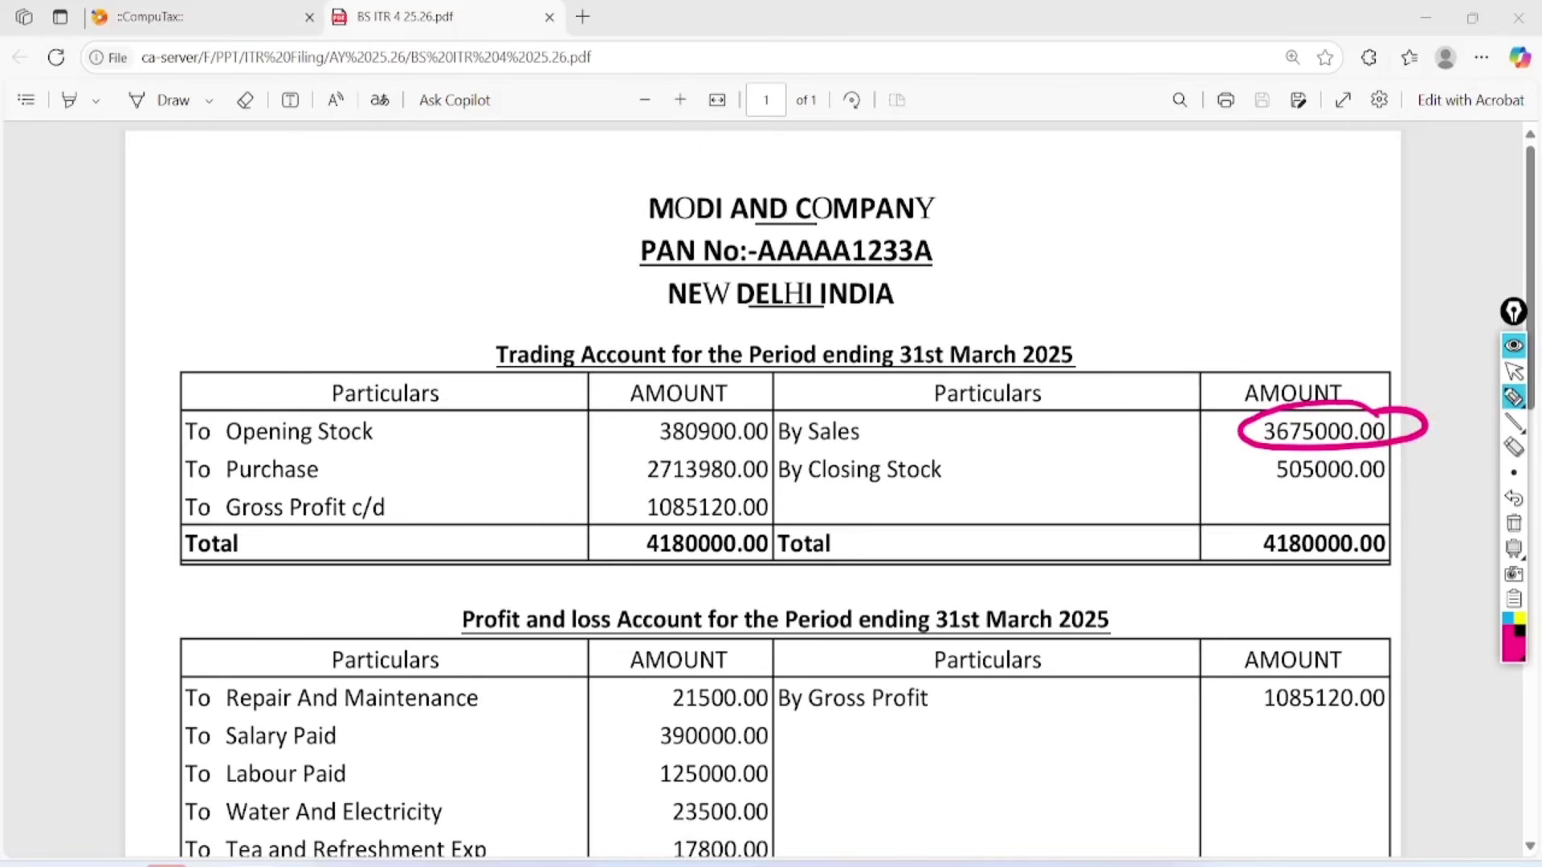
left_click(1513, 371)
left_click(1514, 522)
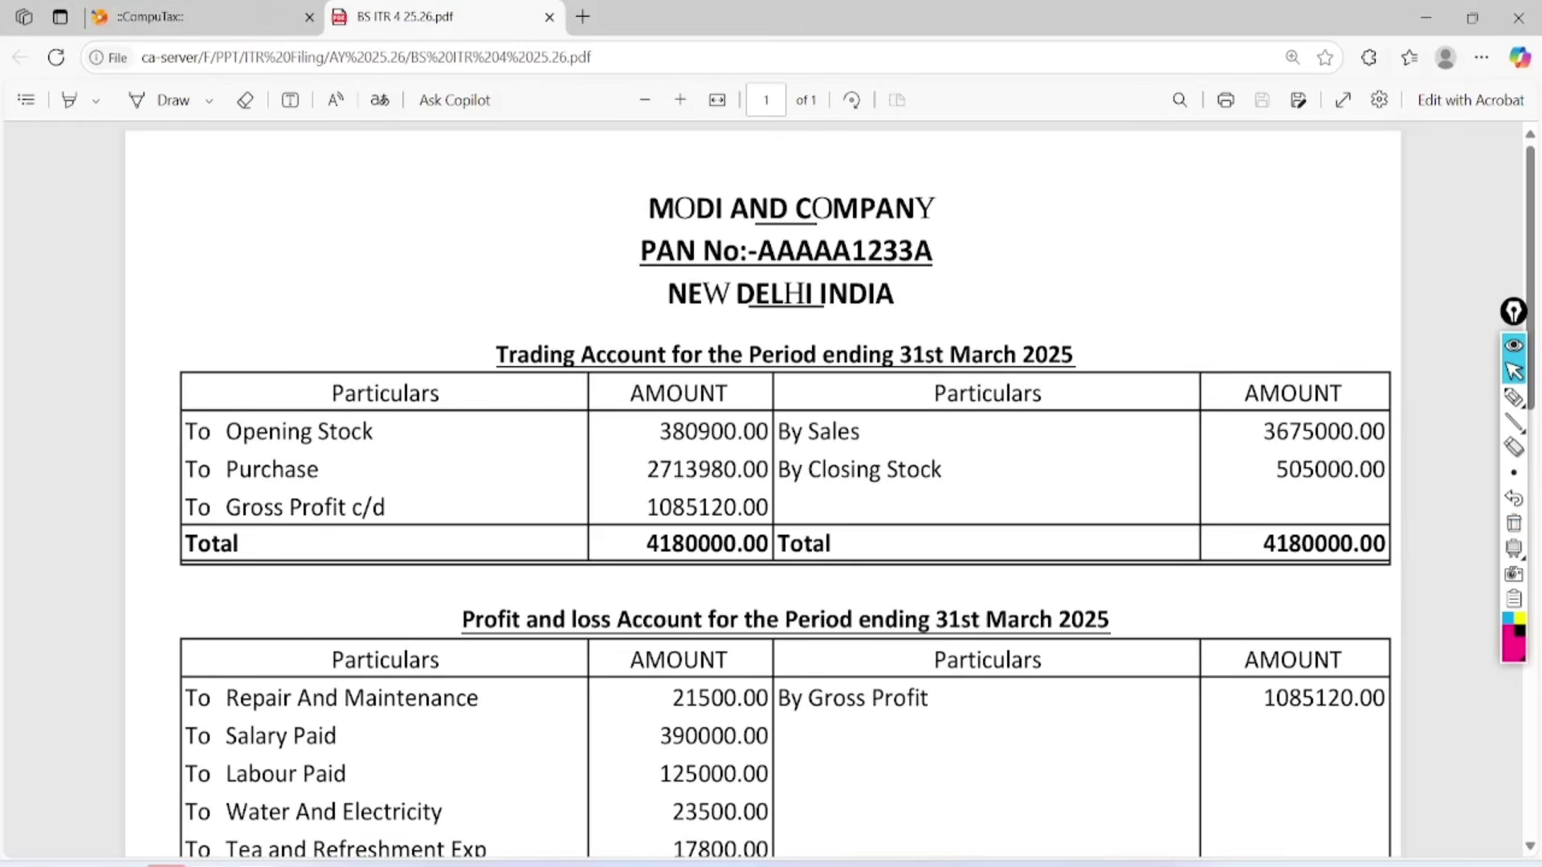
Back in the ITR-4 form, enter 3675000 as Receipts in Cash so E1 updates.
mouse_move(165, 863)
left_click(298, 795)
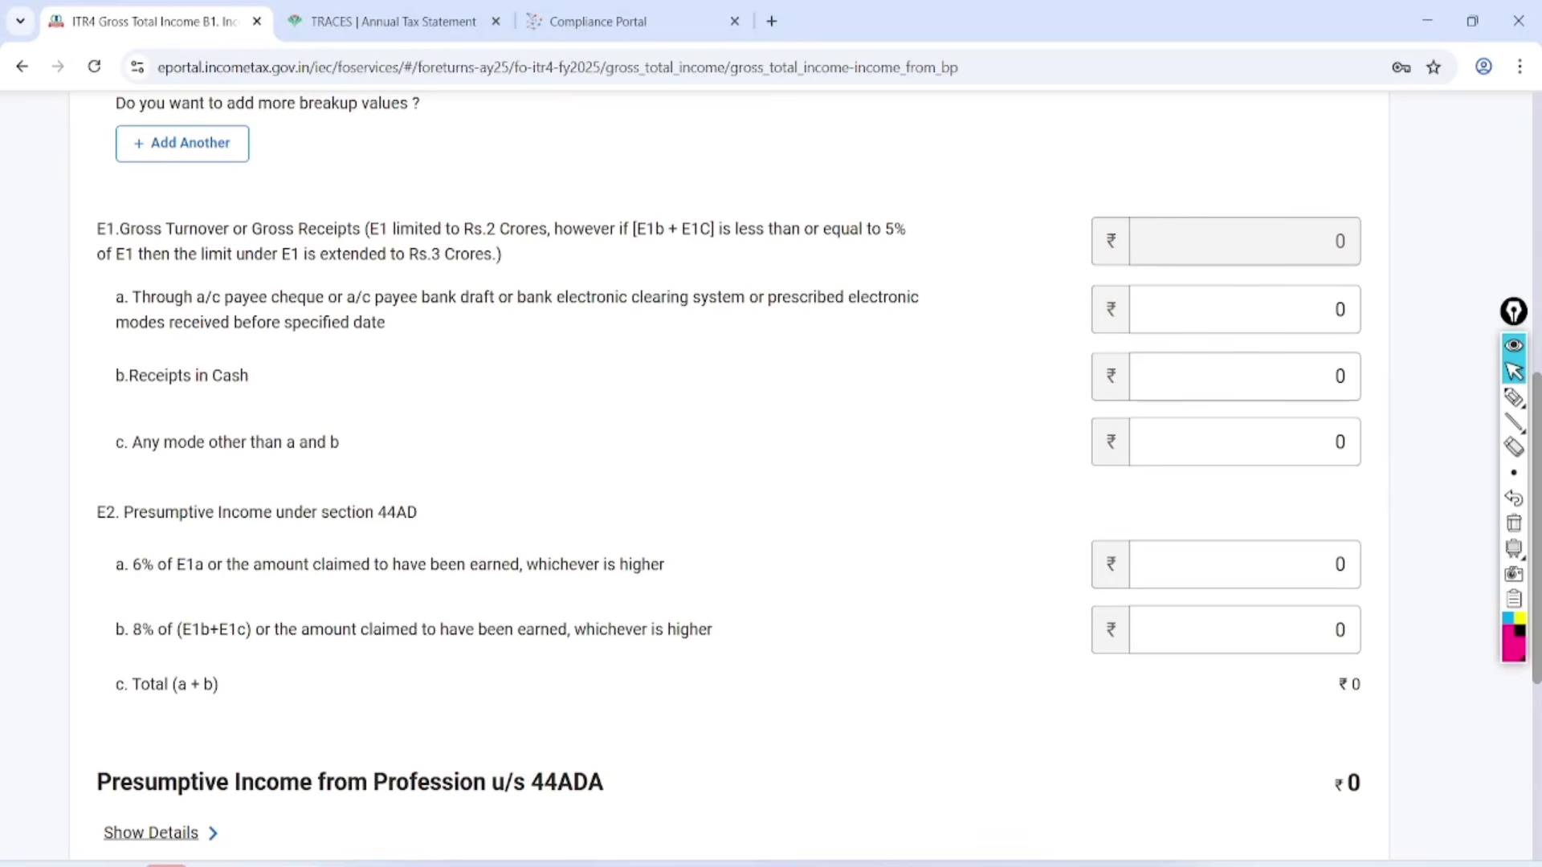
left_click(1243, 365)
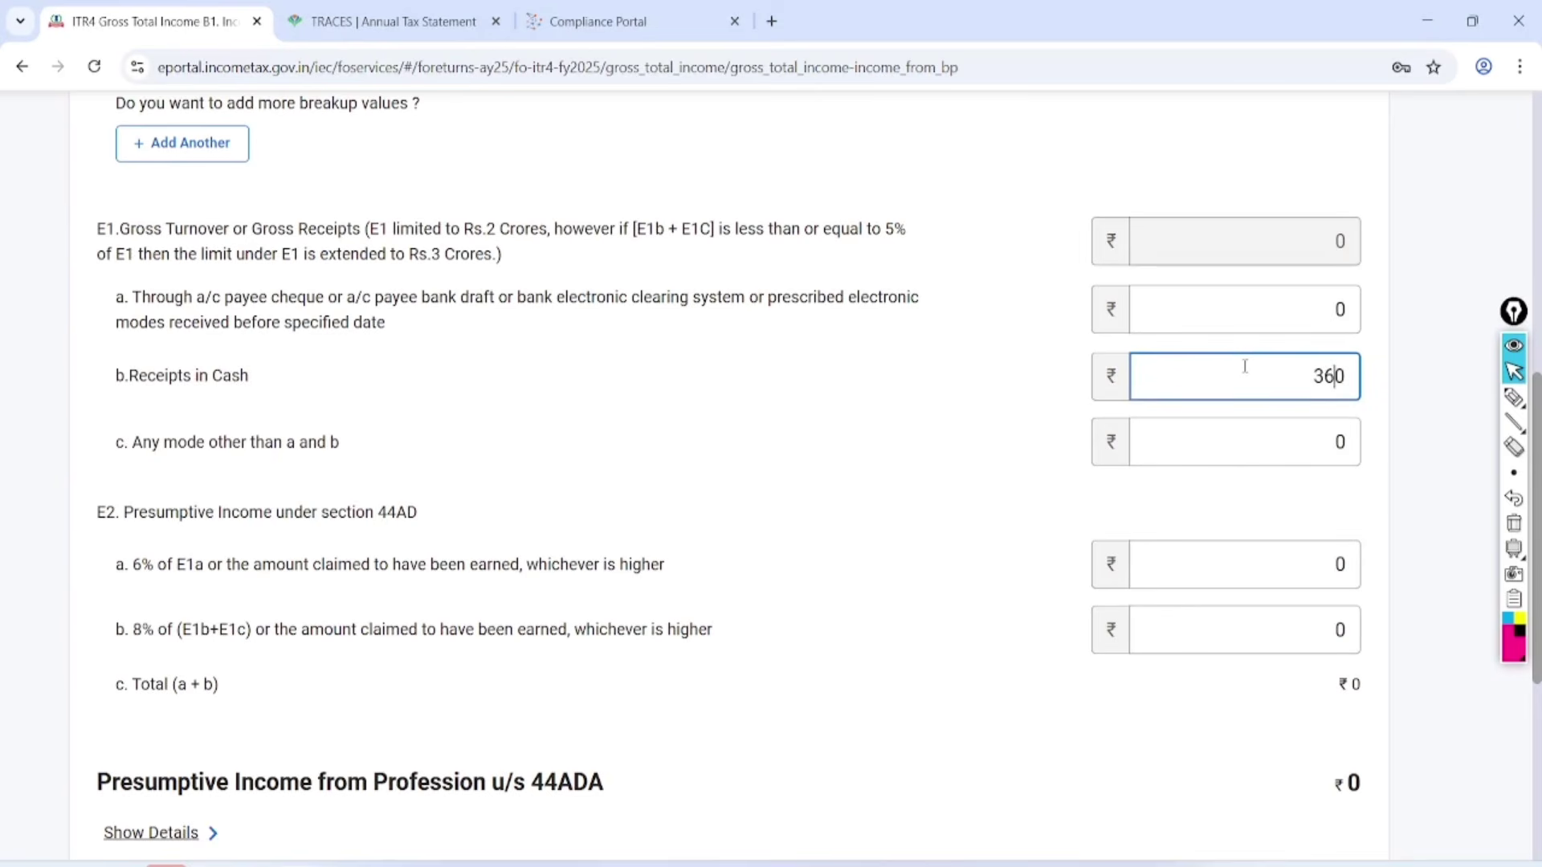
type("3675000")
left_click(972, 568)
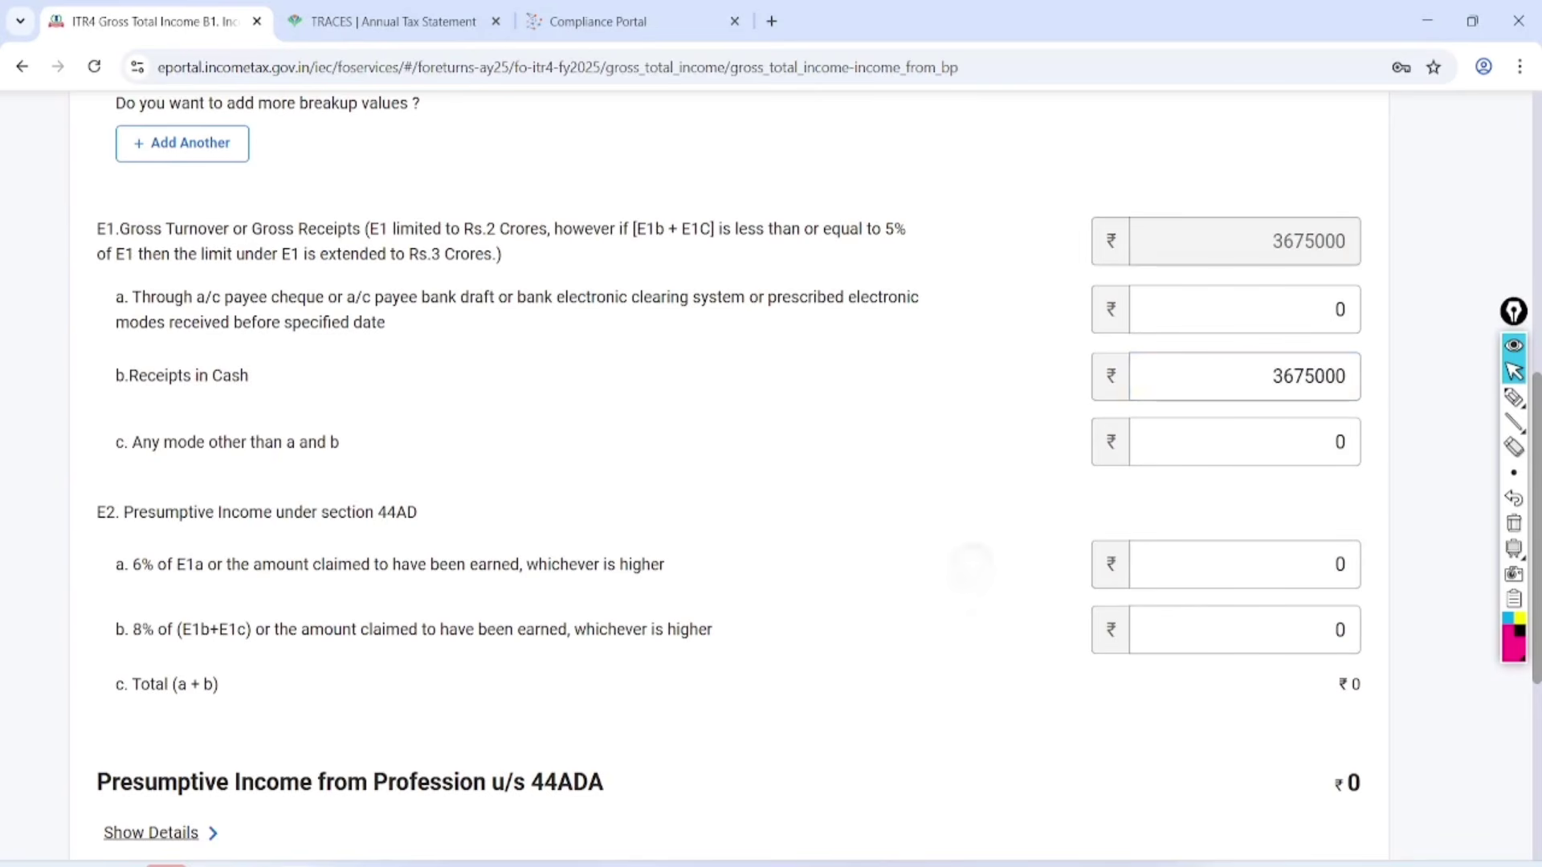
Highlight the 8% of (E1b+E1c) line and its E2b amount, then clear the marks.
left_click(1513, 398)
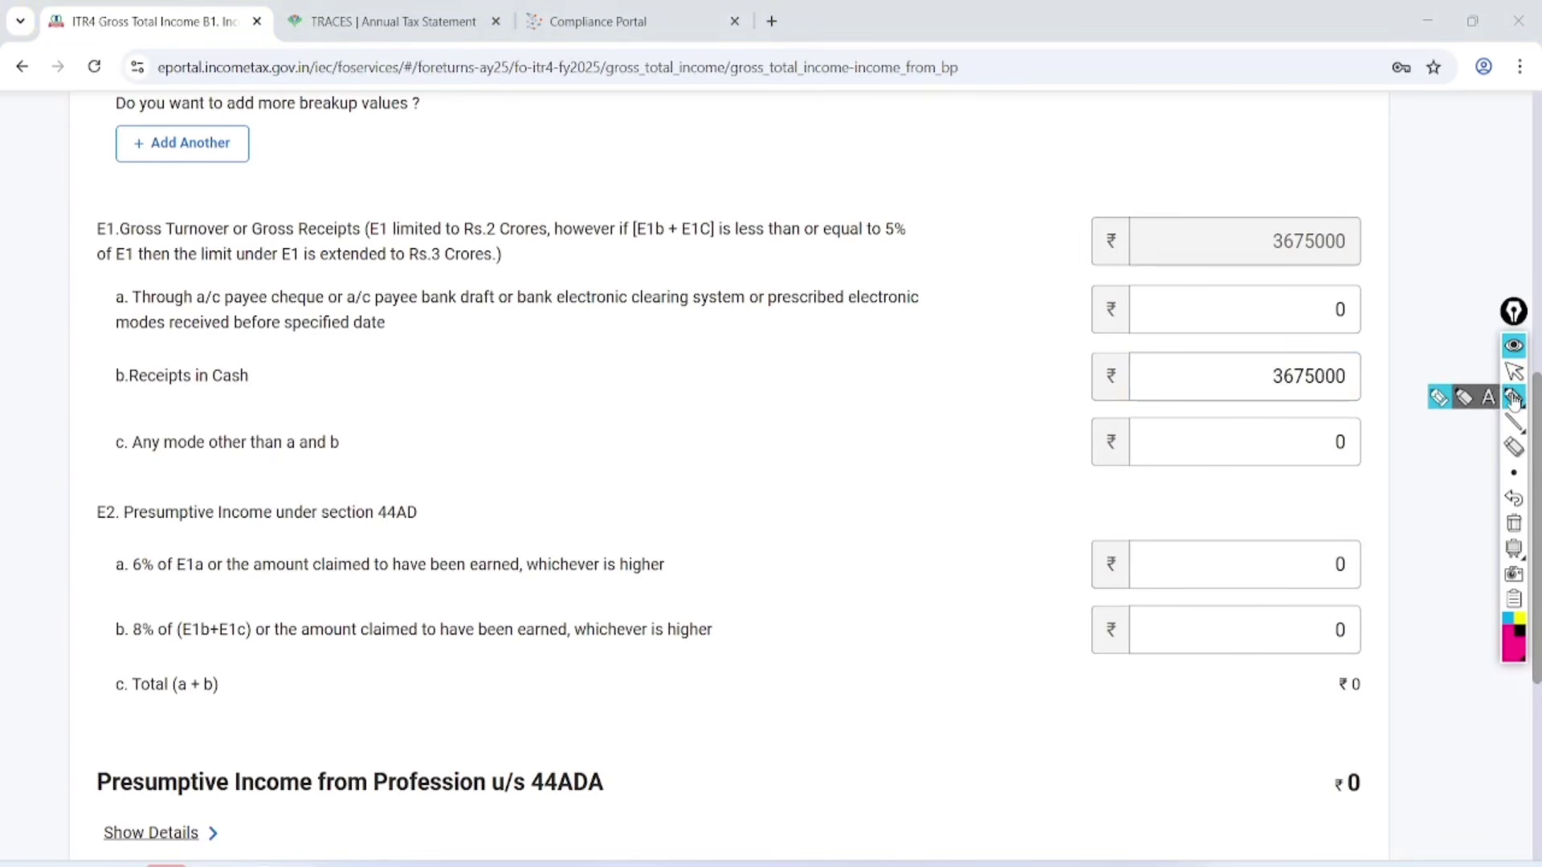
mouse_move(172, 602)
left_mouse_down()
mouse_move(141, 678)
mouse_move(148, 596)
left_mouse_up()
mouse_move(511, 646)
left_mouse_down()
mouse_move(1160, 613)
mouse_move(1161, 650)
left_mouse_up()
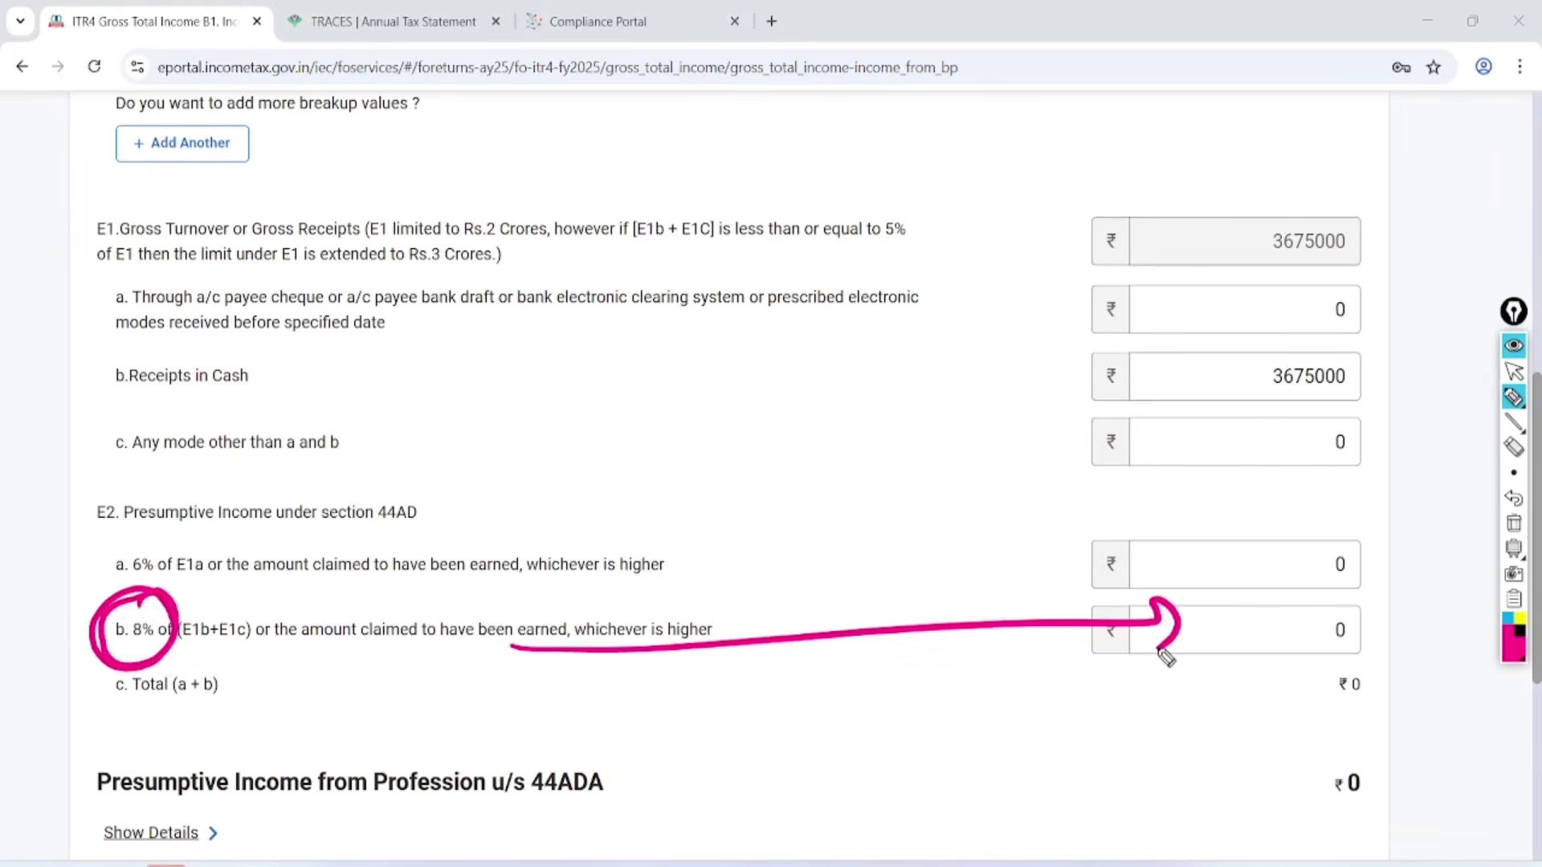
left_click(1513, 371)
left_click(1513, 523)
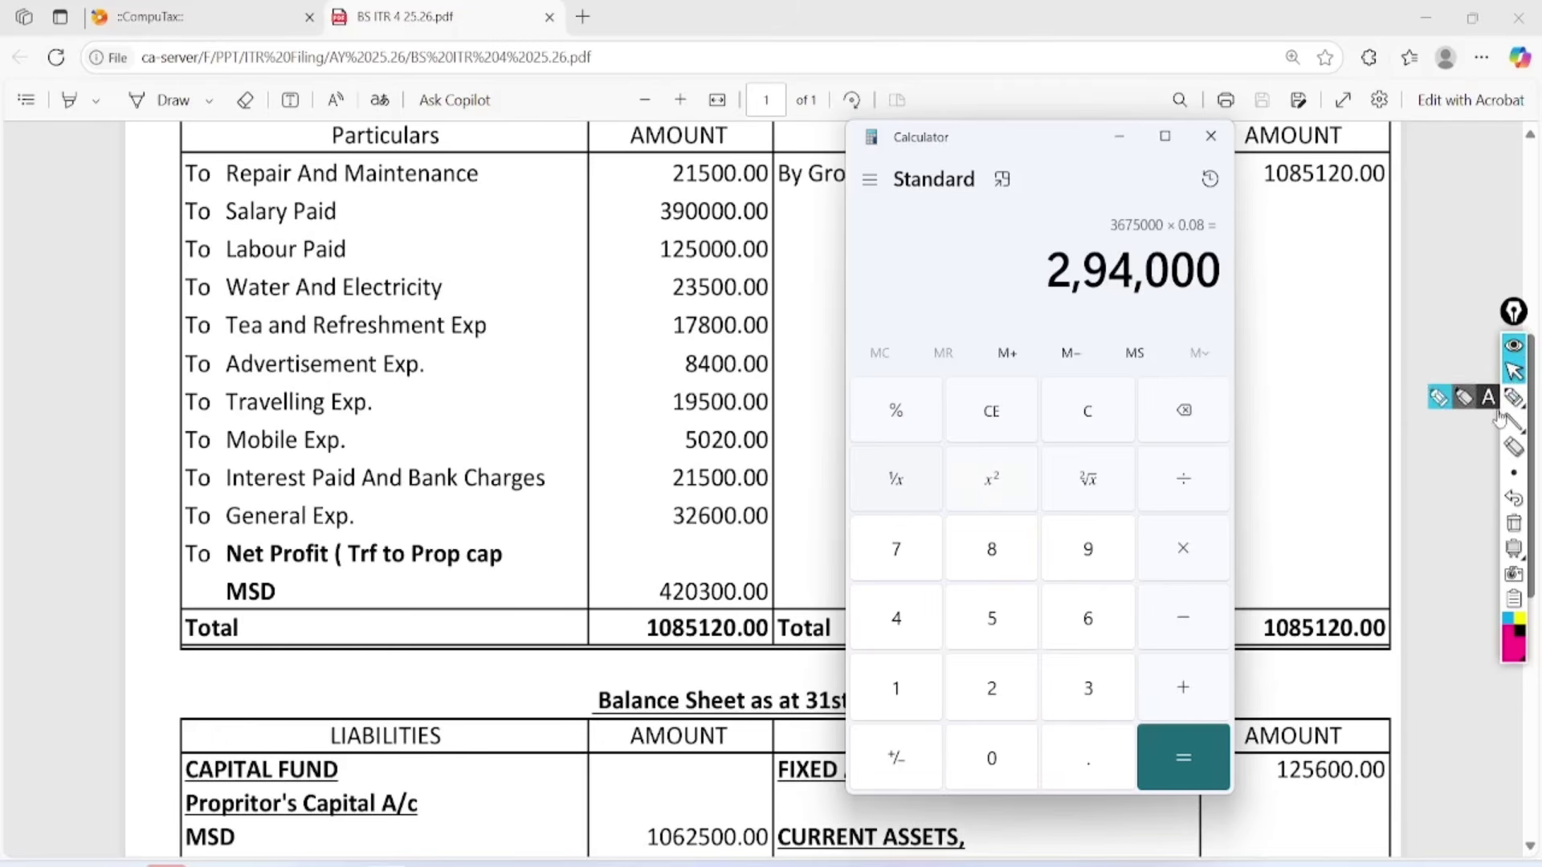
Mark the 2,94,000 result against the 420300.00 net profit, then return to the ITR-4 form.
left_click(1521, 391)
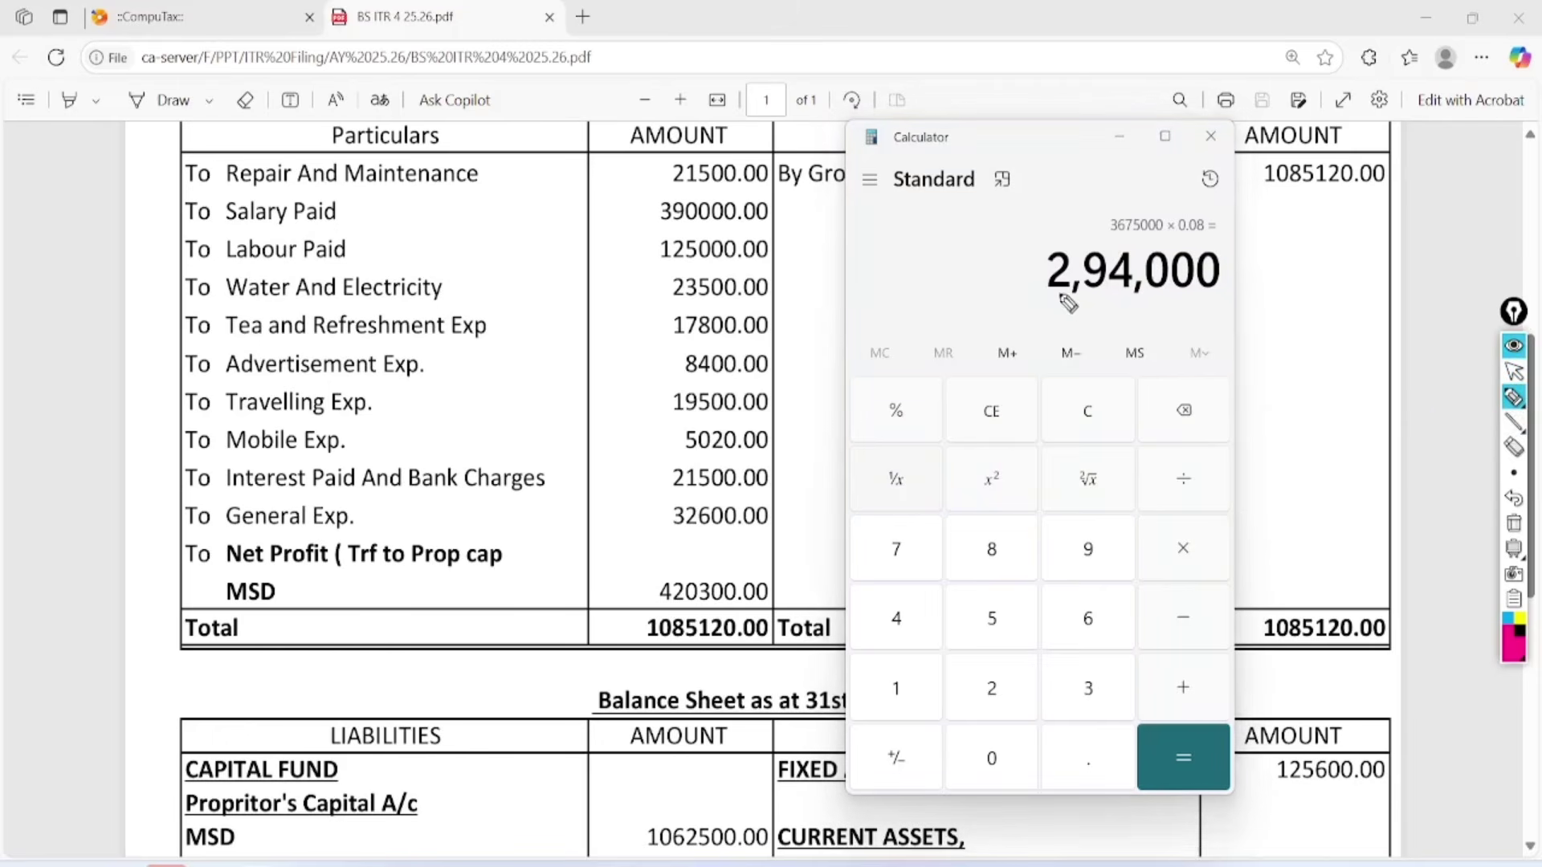
mouse_move(1018, 300)
left_mouse_down()
mouse_move(1084, 310)
mouse_move(1264, 269)
mouse_move(1055, 255)
mouse_move(1022, 313)
left_mouse_up()
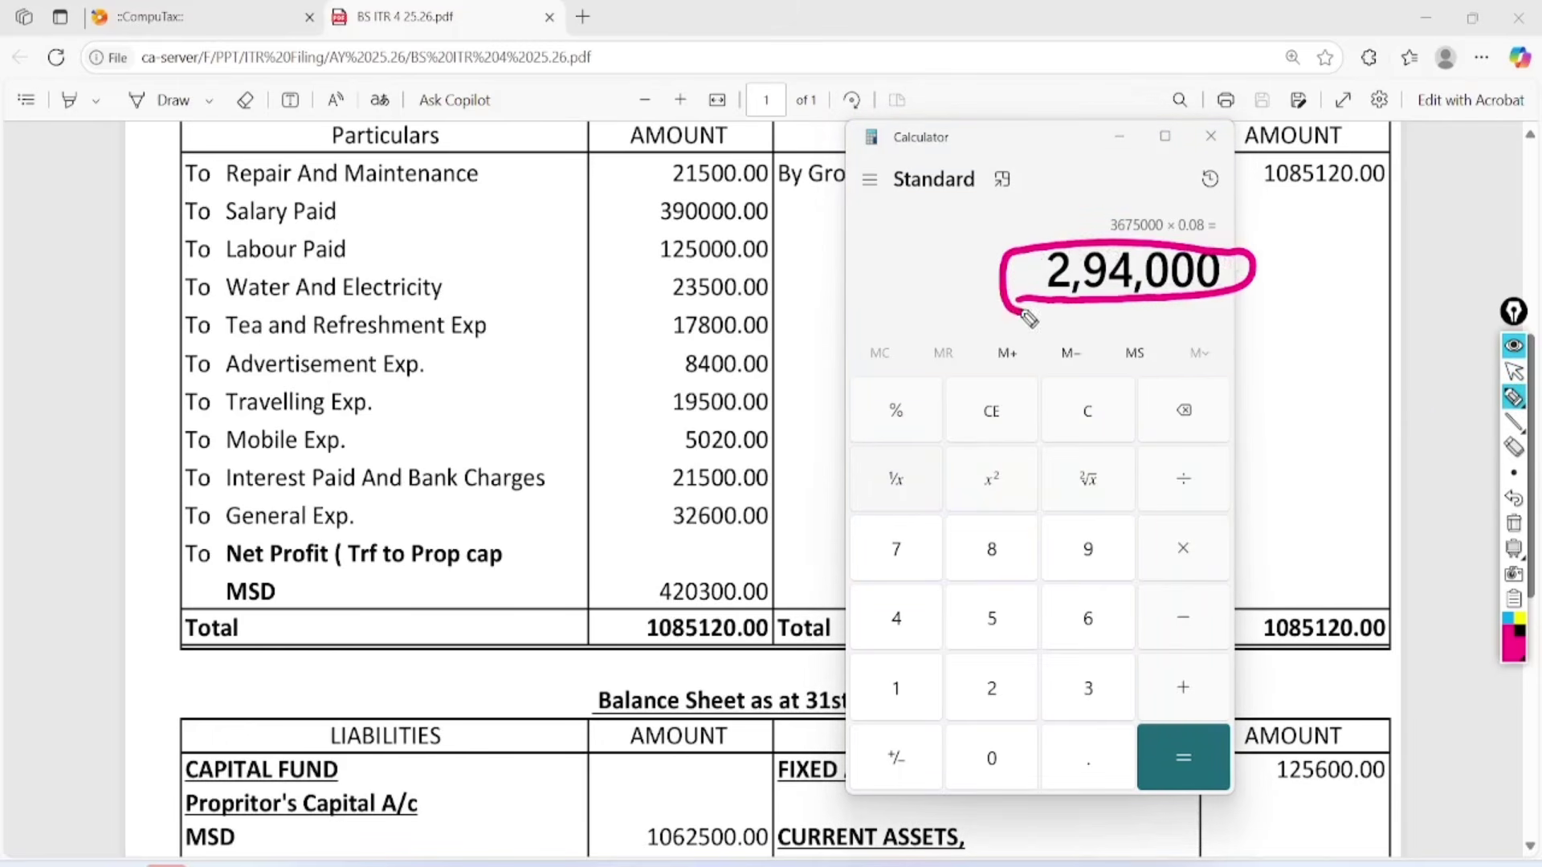
mouse_move(875, 277)
left_mouse_down()
mouse_move(887, 309)
mouse_move(1027, 265)
left_mouse_up()
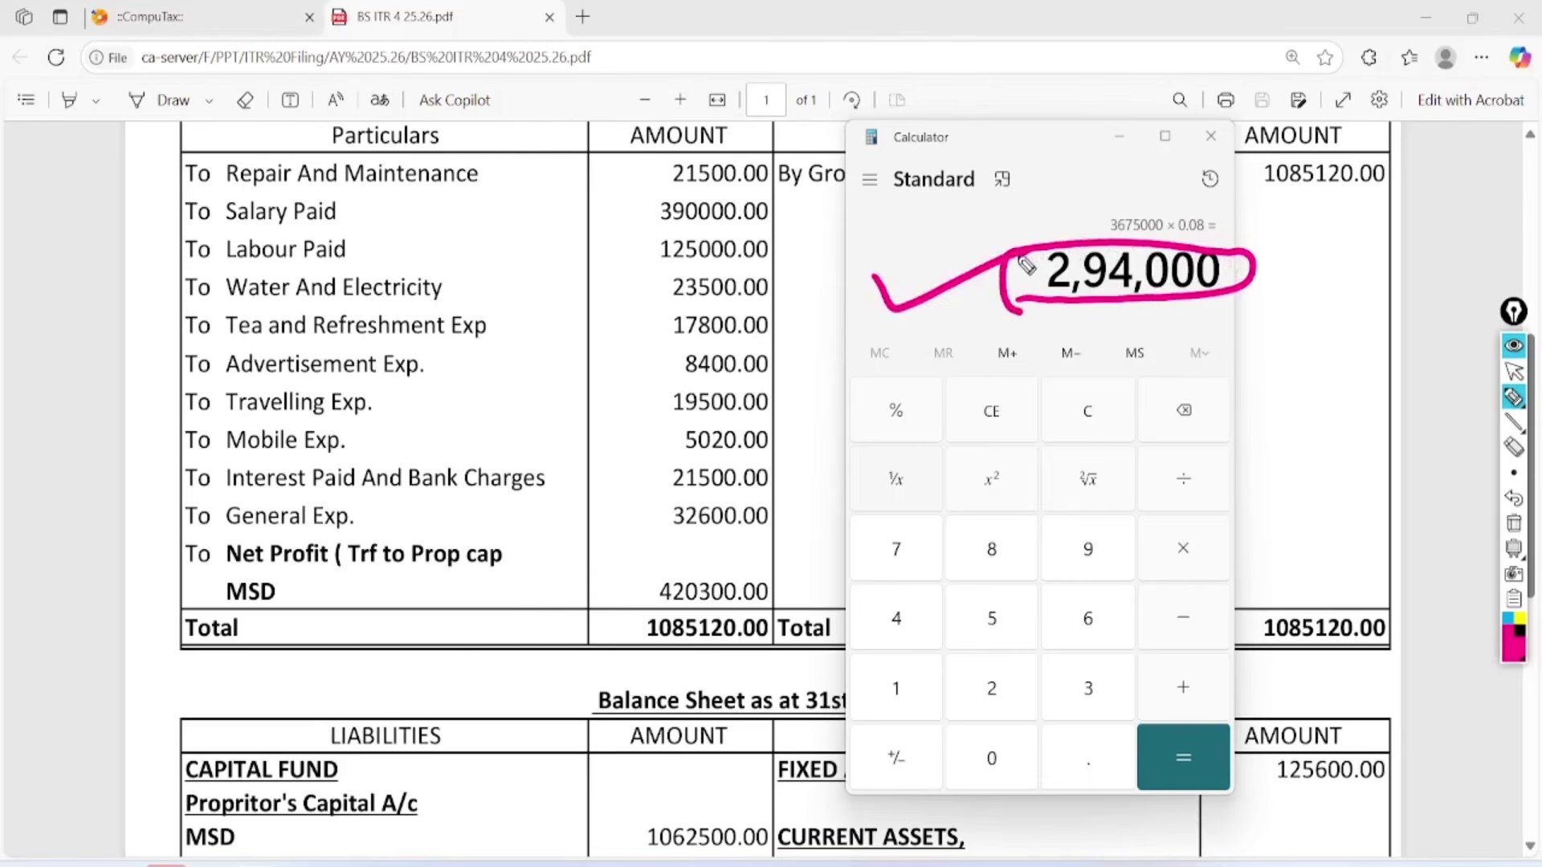
mouse_move(182, 568)
left_mouse_down()
mouse_move(676, 622)
mouse_move(683, 548)
mouse_move(643, 577)
mouse_move(699, 554)
left_mouse_up()
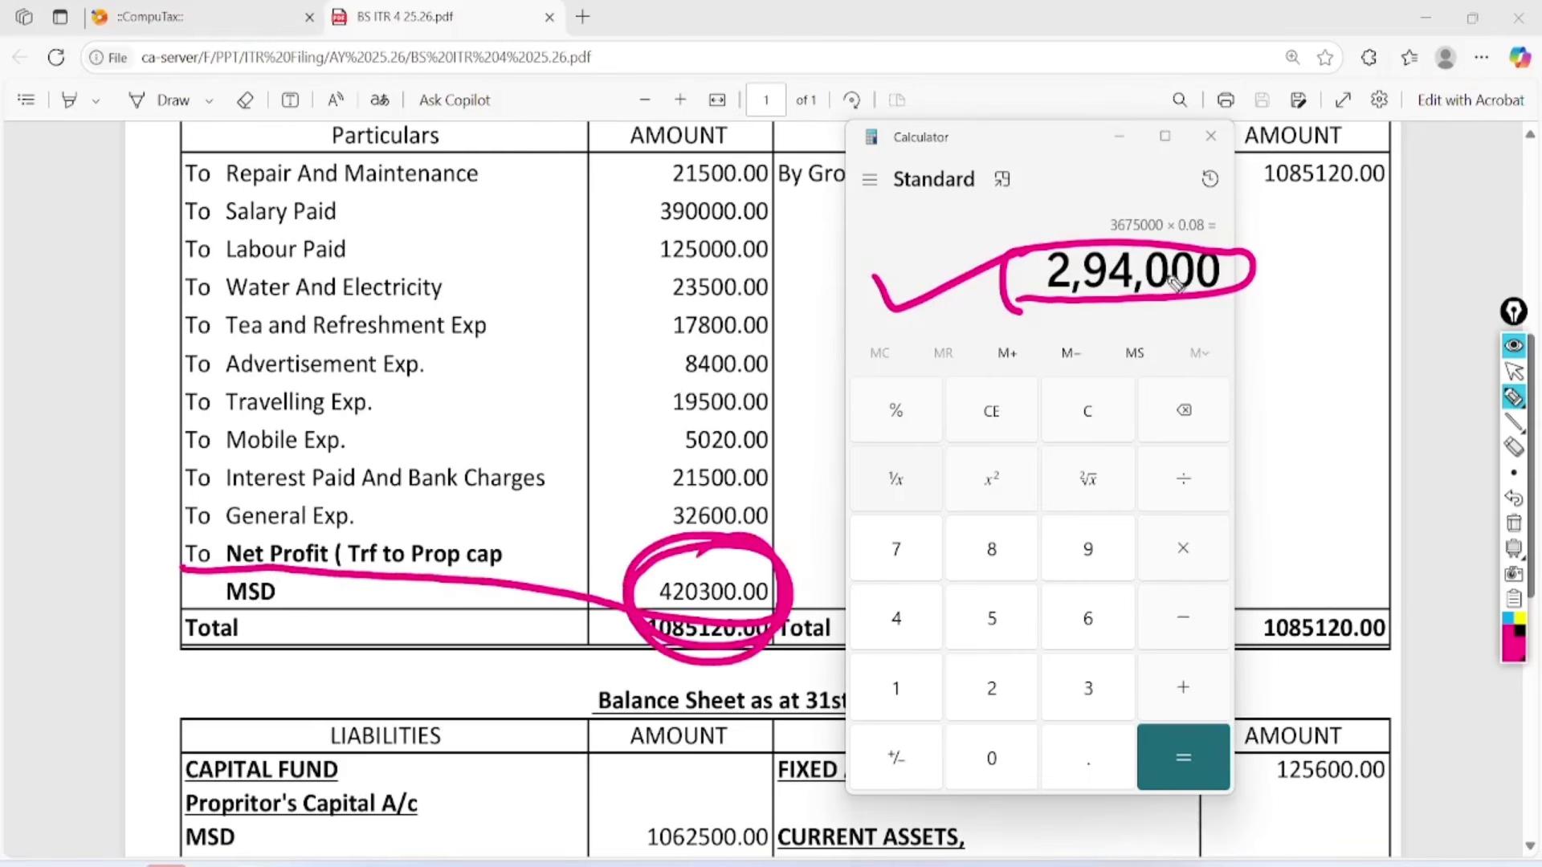
mouse_move(1165, 237)
left_mouse_down()
mouse_move(1001, 231)
mouse_move(1093, 203)
left_mouse_up()
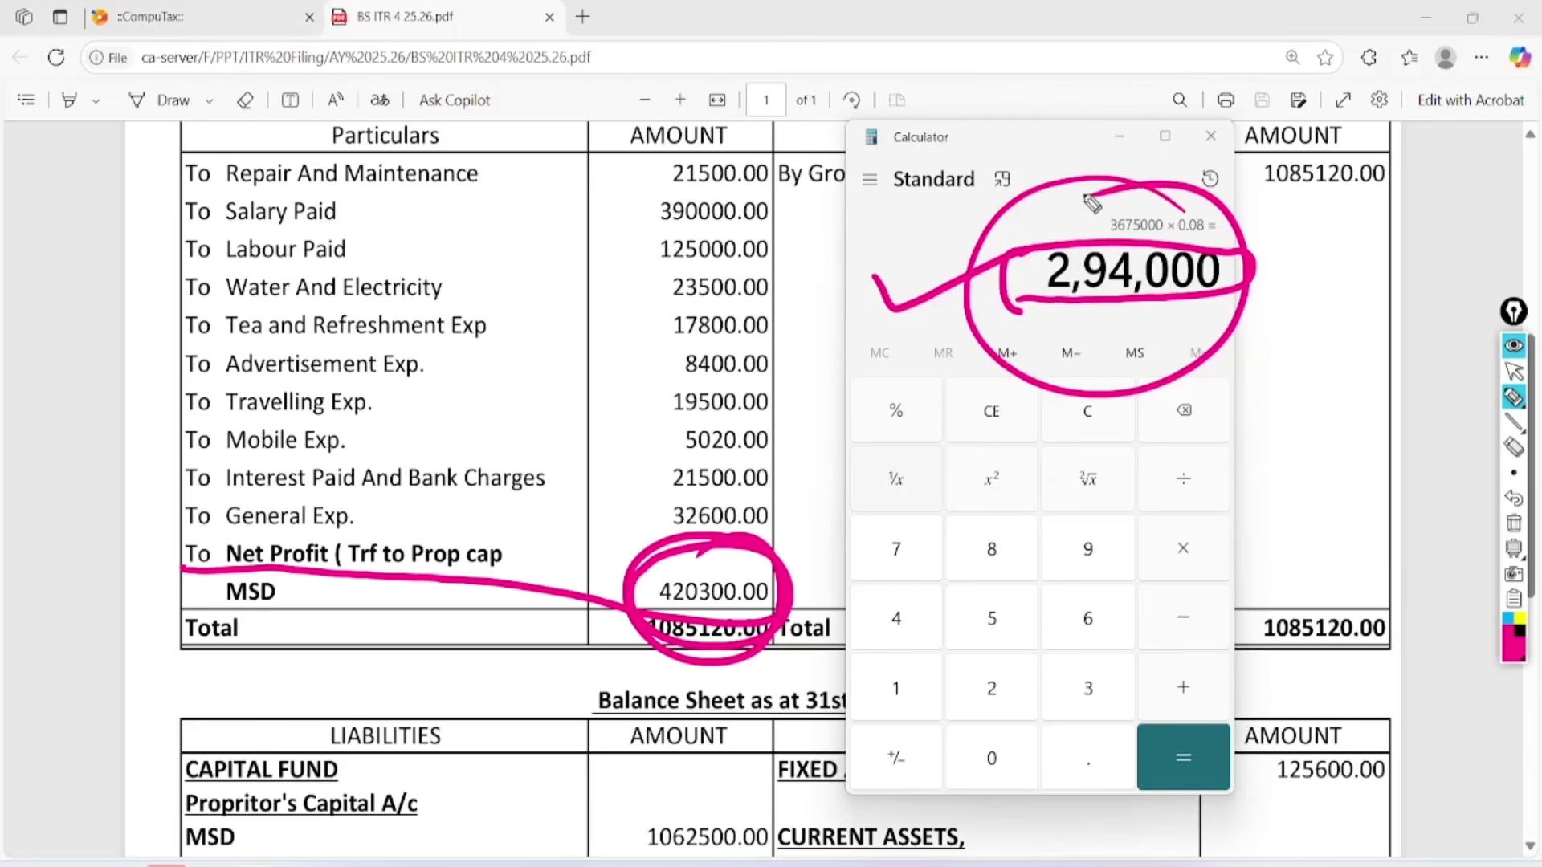
left_click(1514, 522)
left_click(1514, 371)
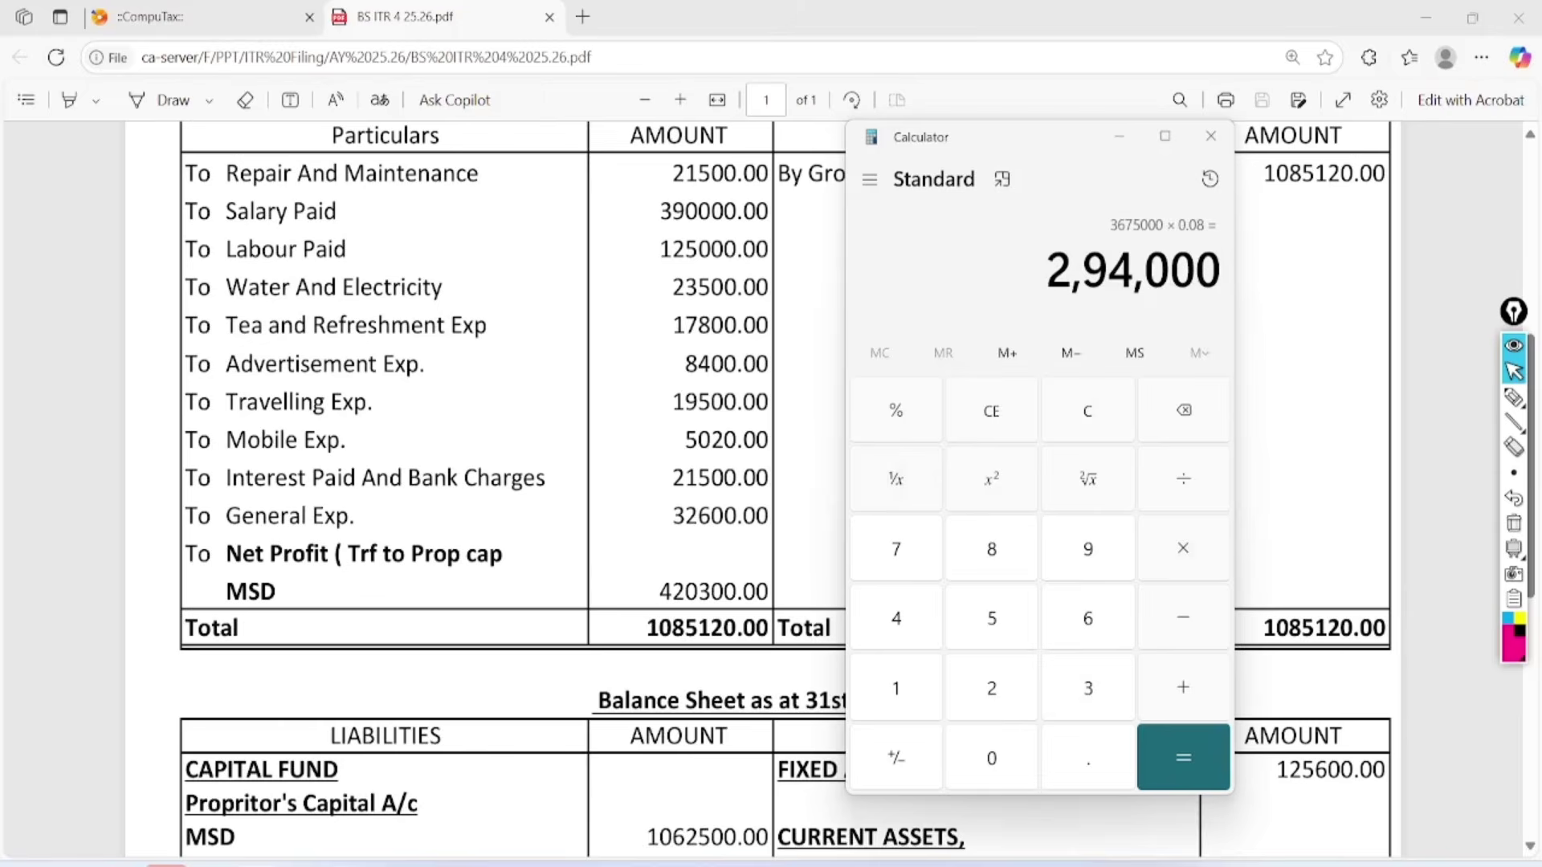
key("alt+Tab")
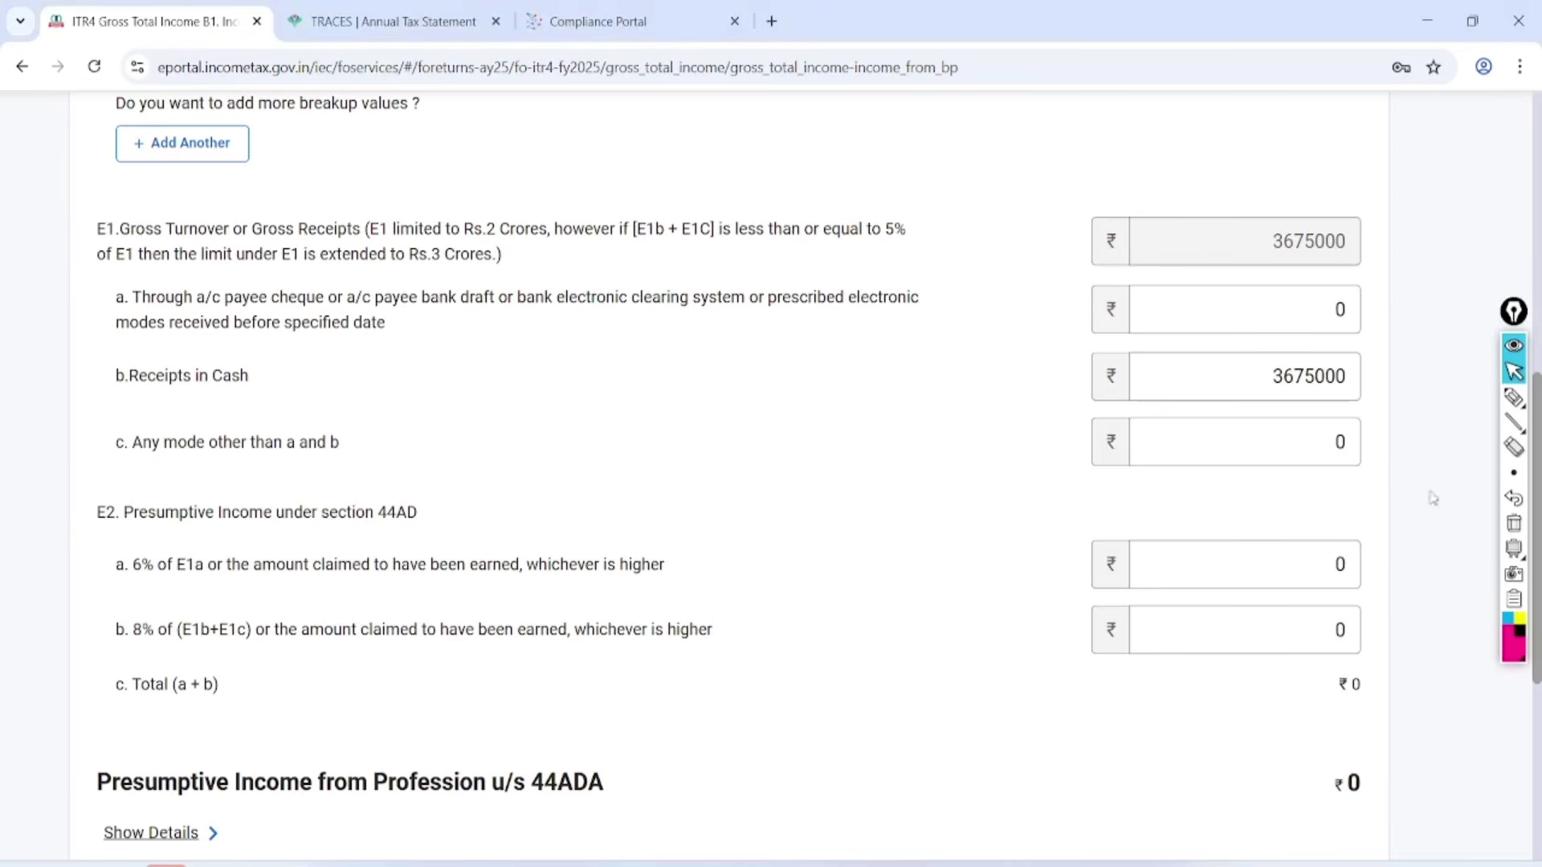
Enter a trial E2b amount and mark up the resulting 44AB tax audit error.
left_click(1299, 629)
type("100")
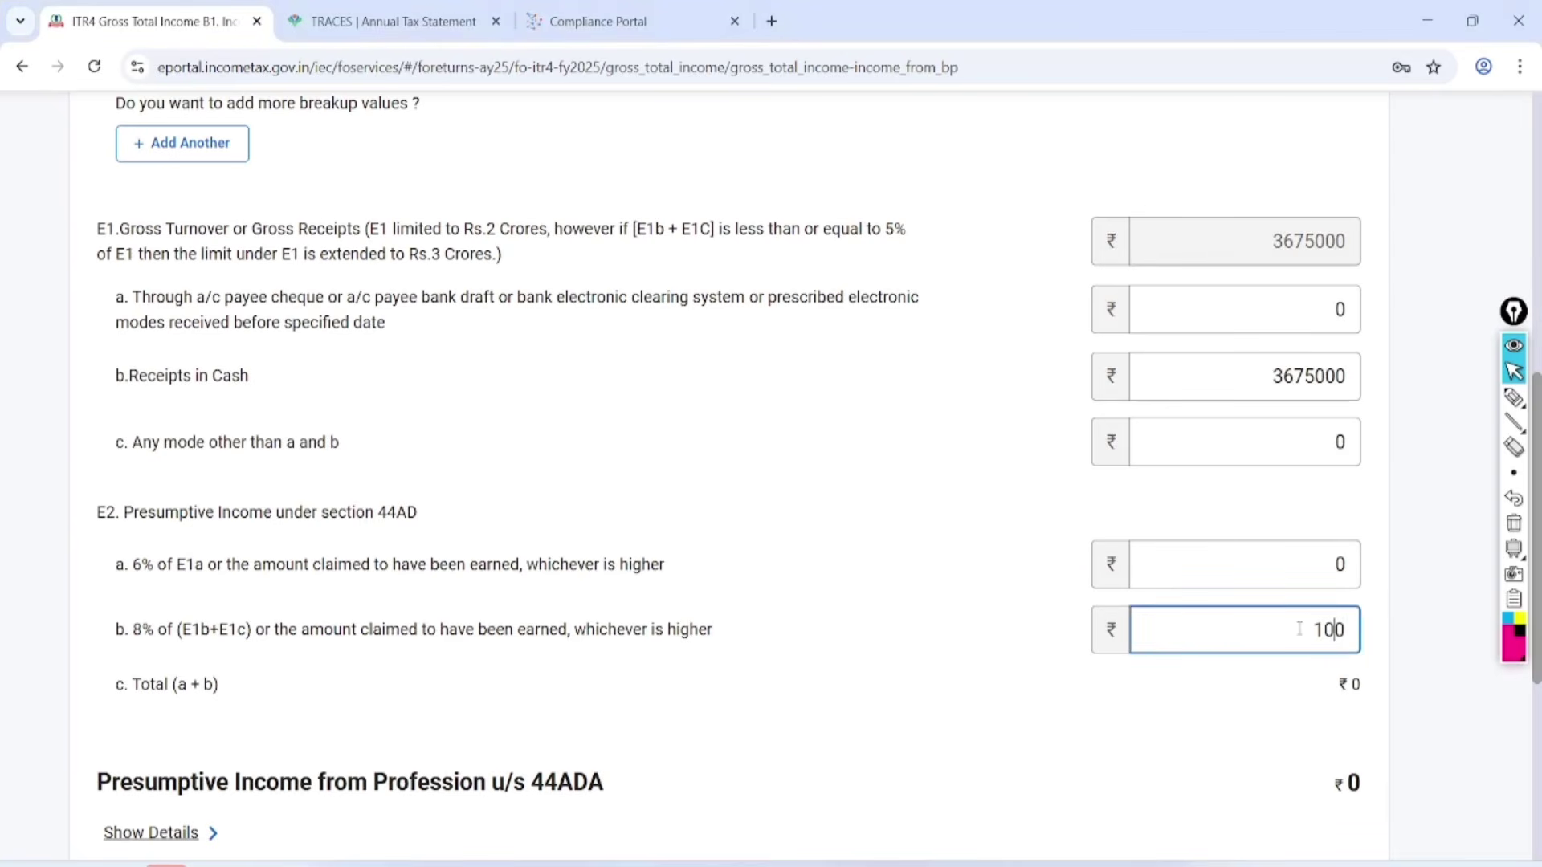
type("00")
scroll(1299, 628, "down", 3)
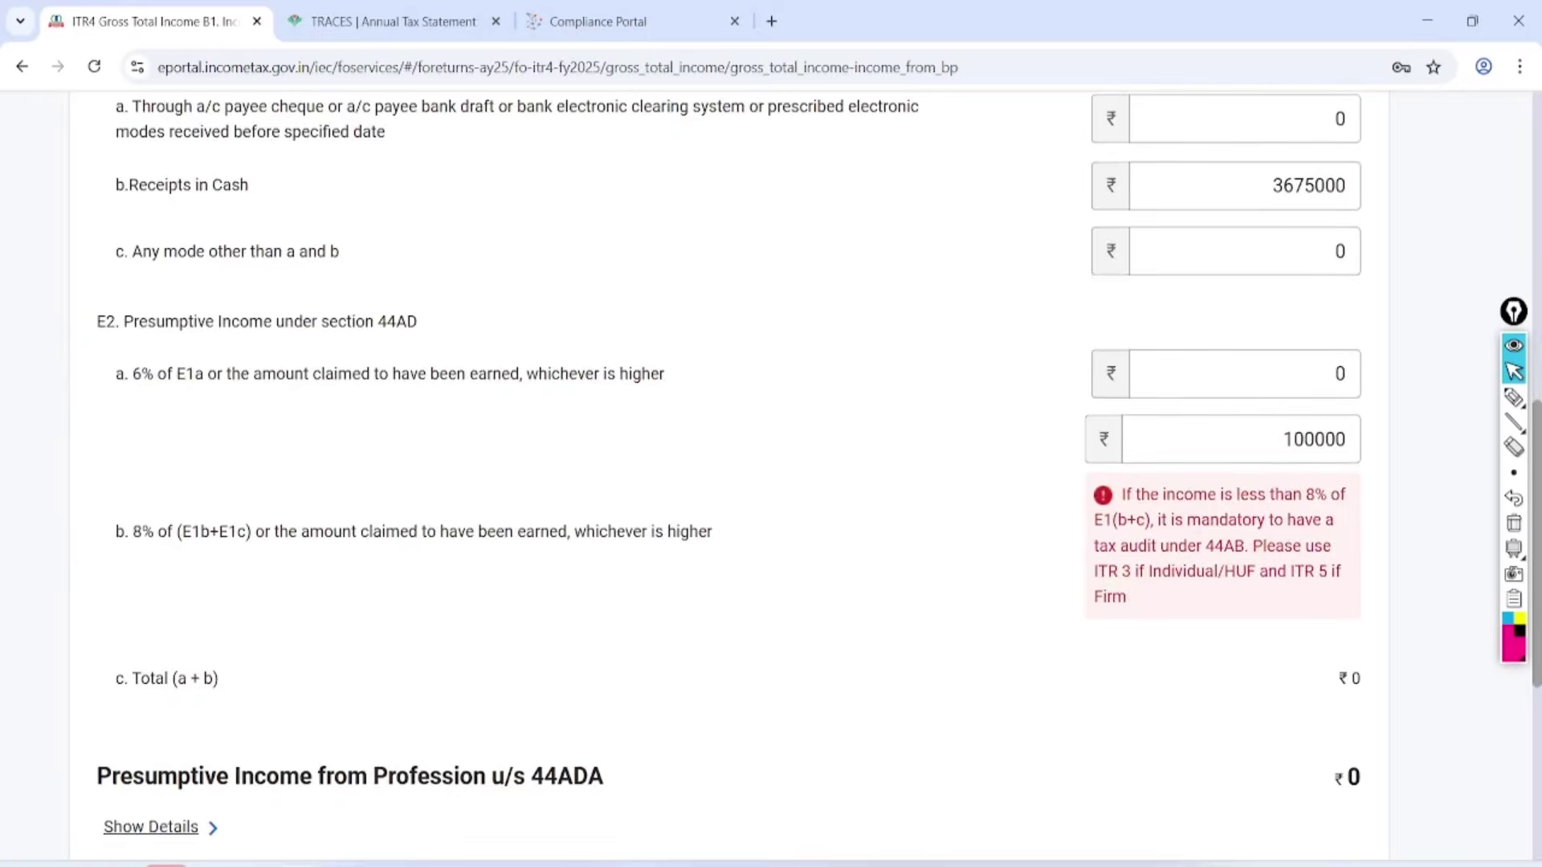
scroll(1405, 484, "up", 3)
left_click(1514, 398)
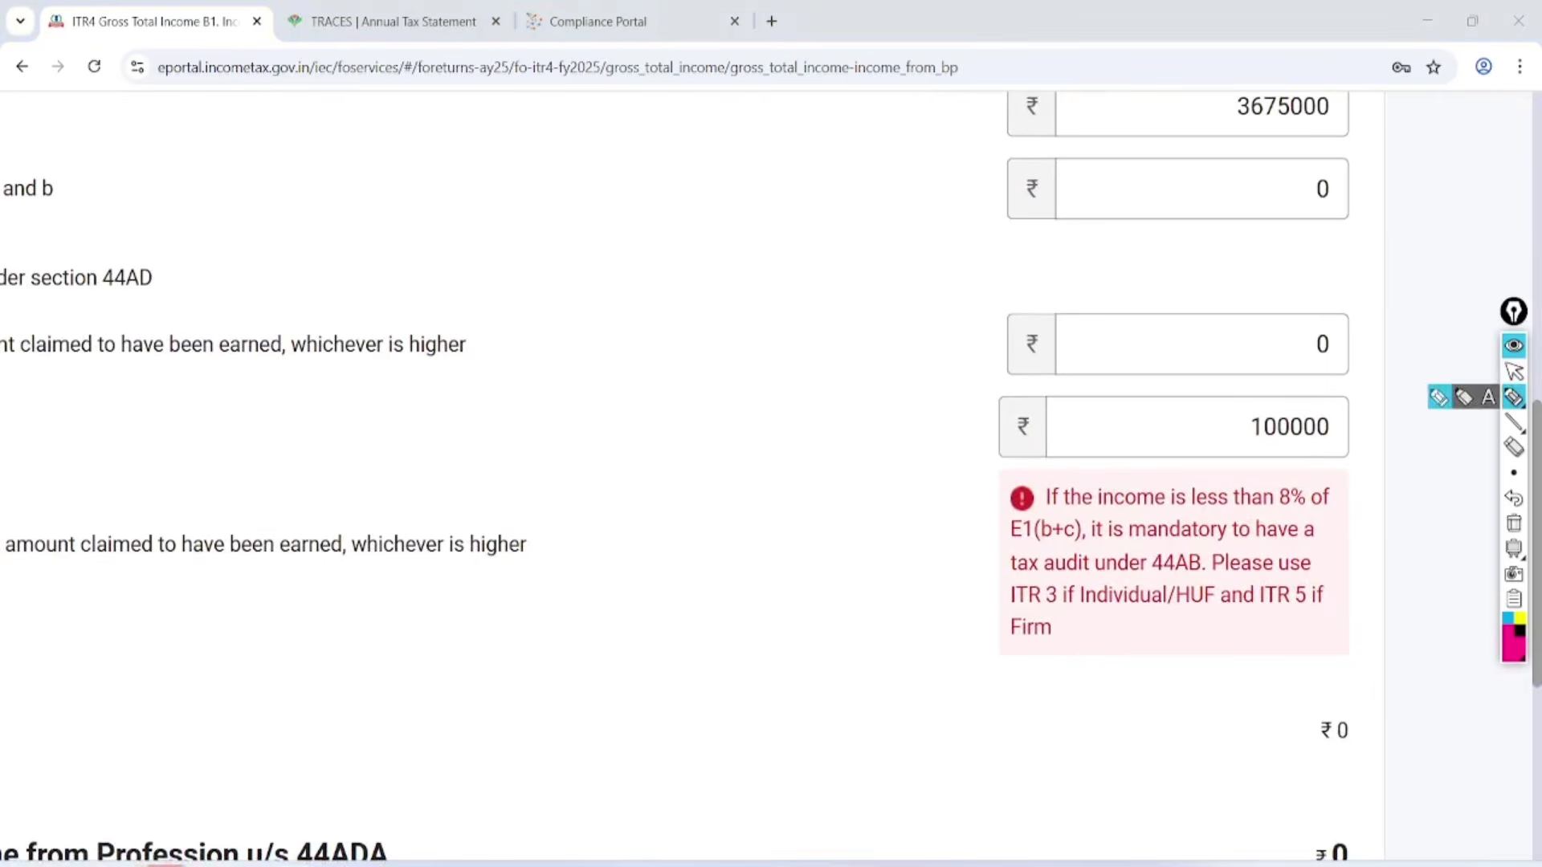
mouse_move(1308, 472)
left_mouse_down()
mouse_move(1291, 491)
mouse_move(1307, 489)
left_mouse_up()
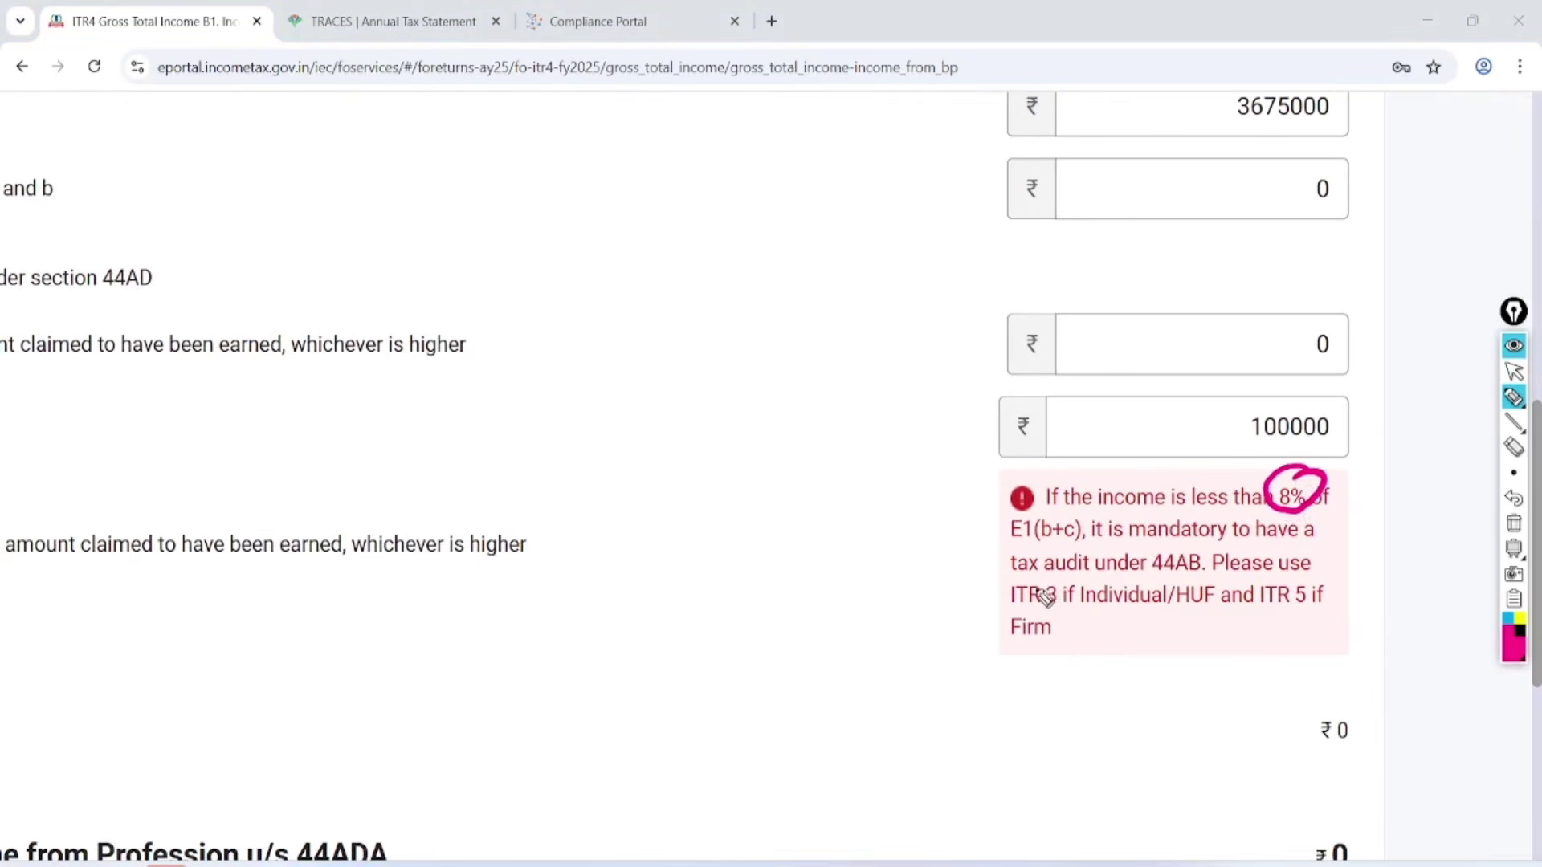
left_click_drag(947, 594, 1200, 566)
left_click_drag(995, 613, 1068, 608)
left_click_drag(1010, 673, 1088, 649)
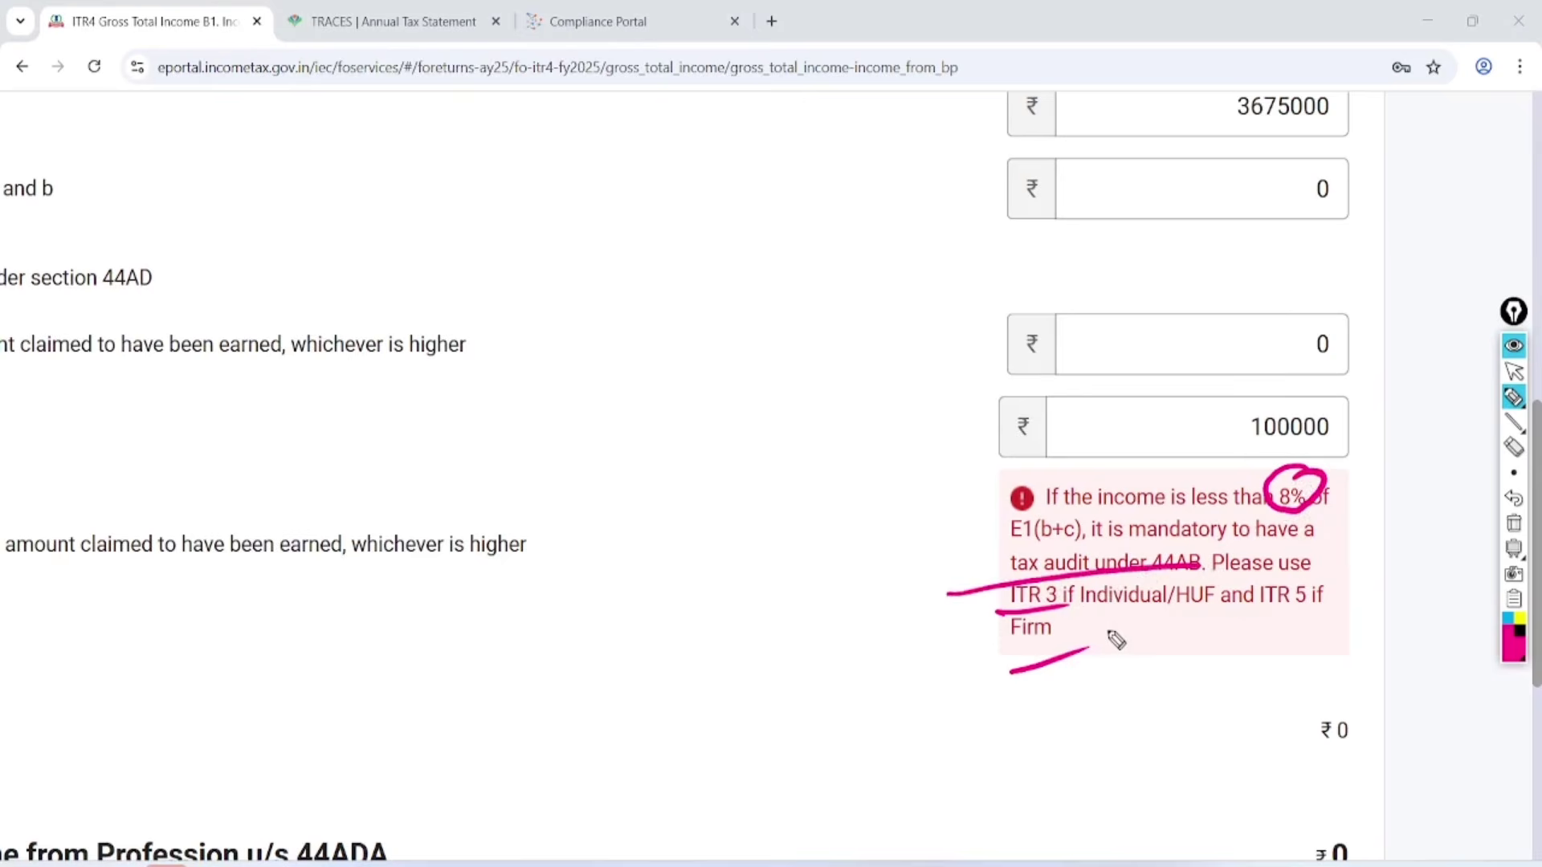
left_click(1513, 523)
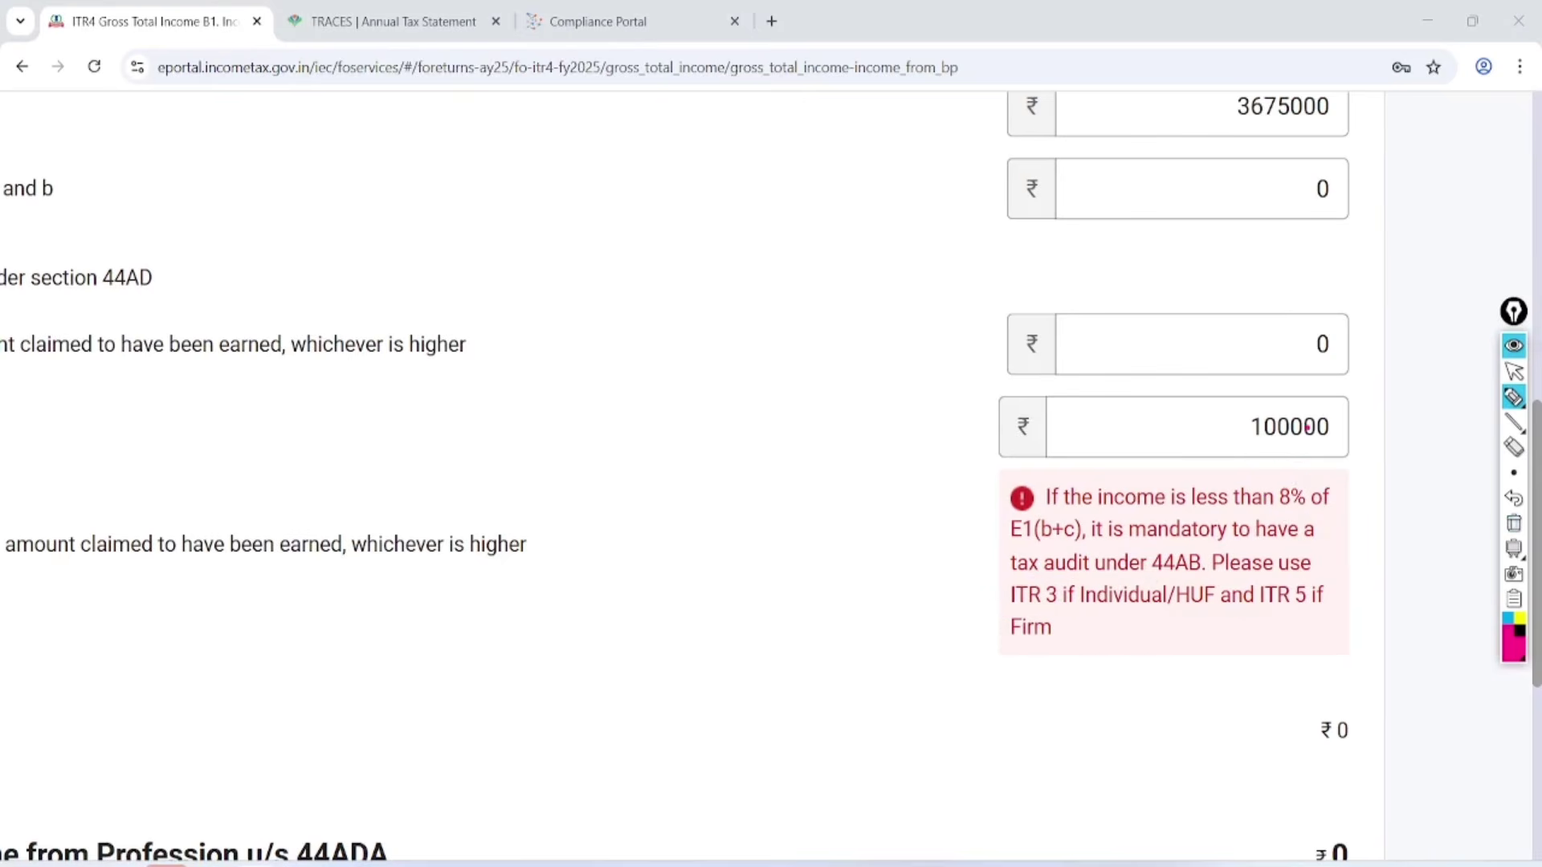
Replace the E2b presumptive income with 420300 so the error clears and totals update.
left_click(1514, 371)
left_click(1325, 426)
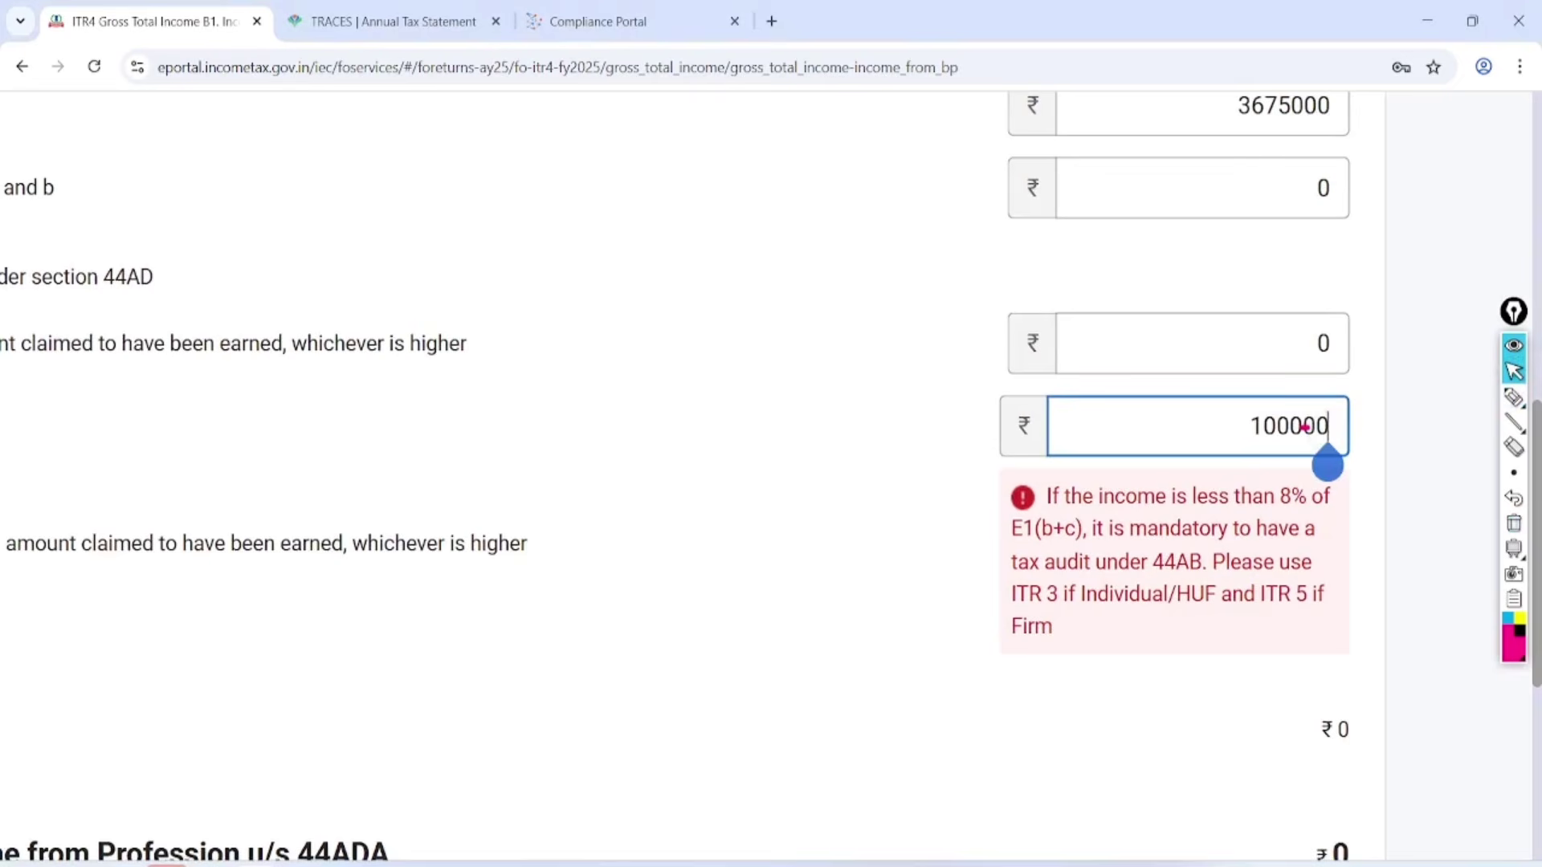
key("BackSpace")
key("BackSpace")
key("BackSpace")
key("BackSpace")
key("BackSpace")
key("BackSpace")
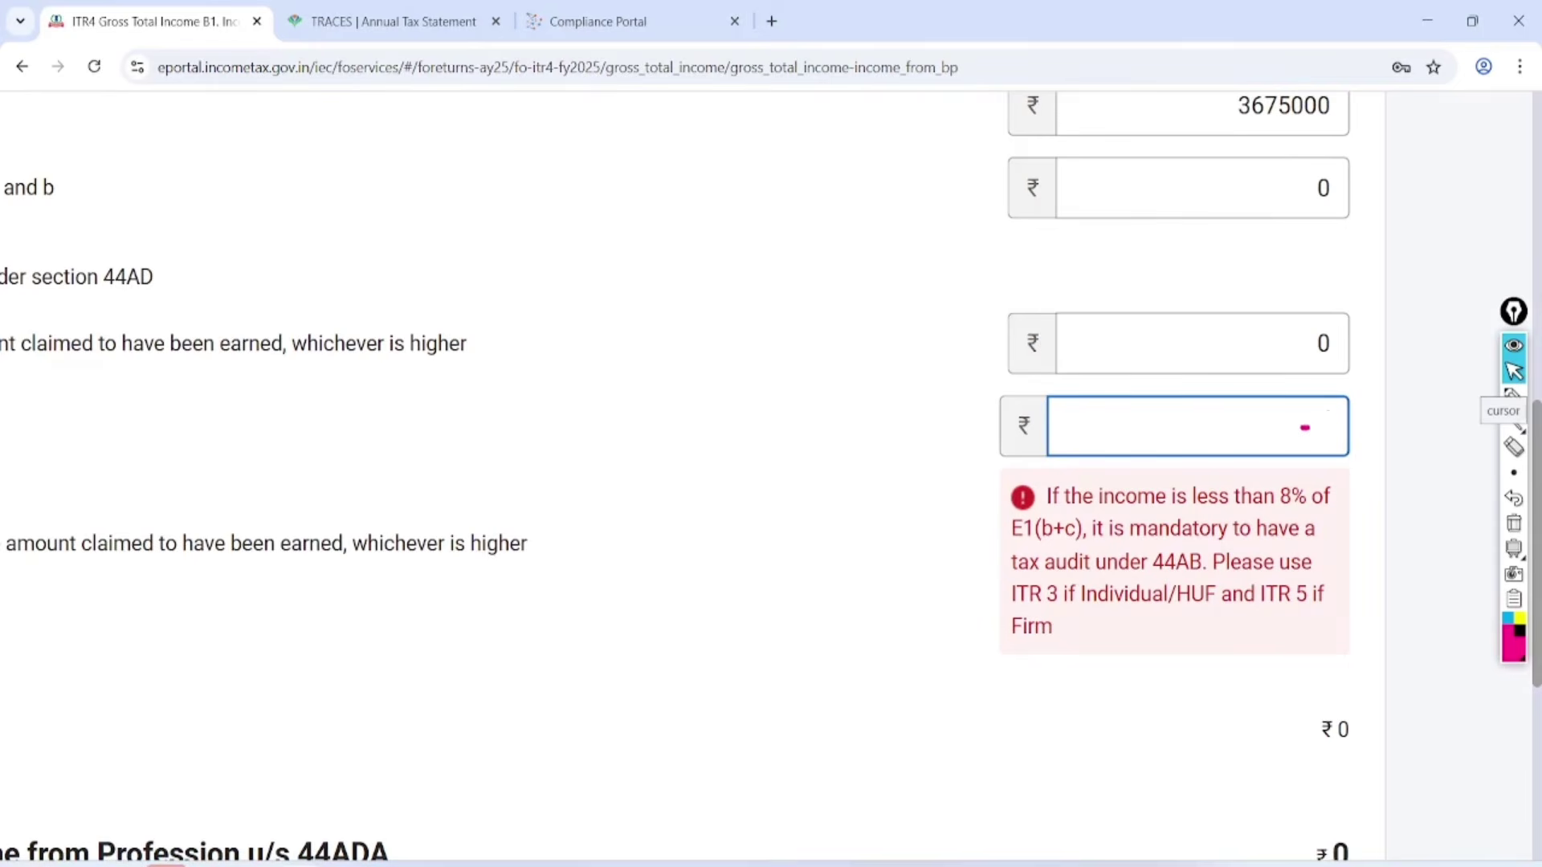
type("420300")
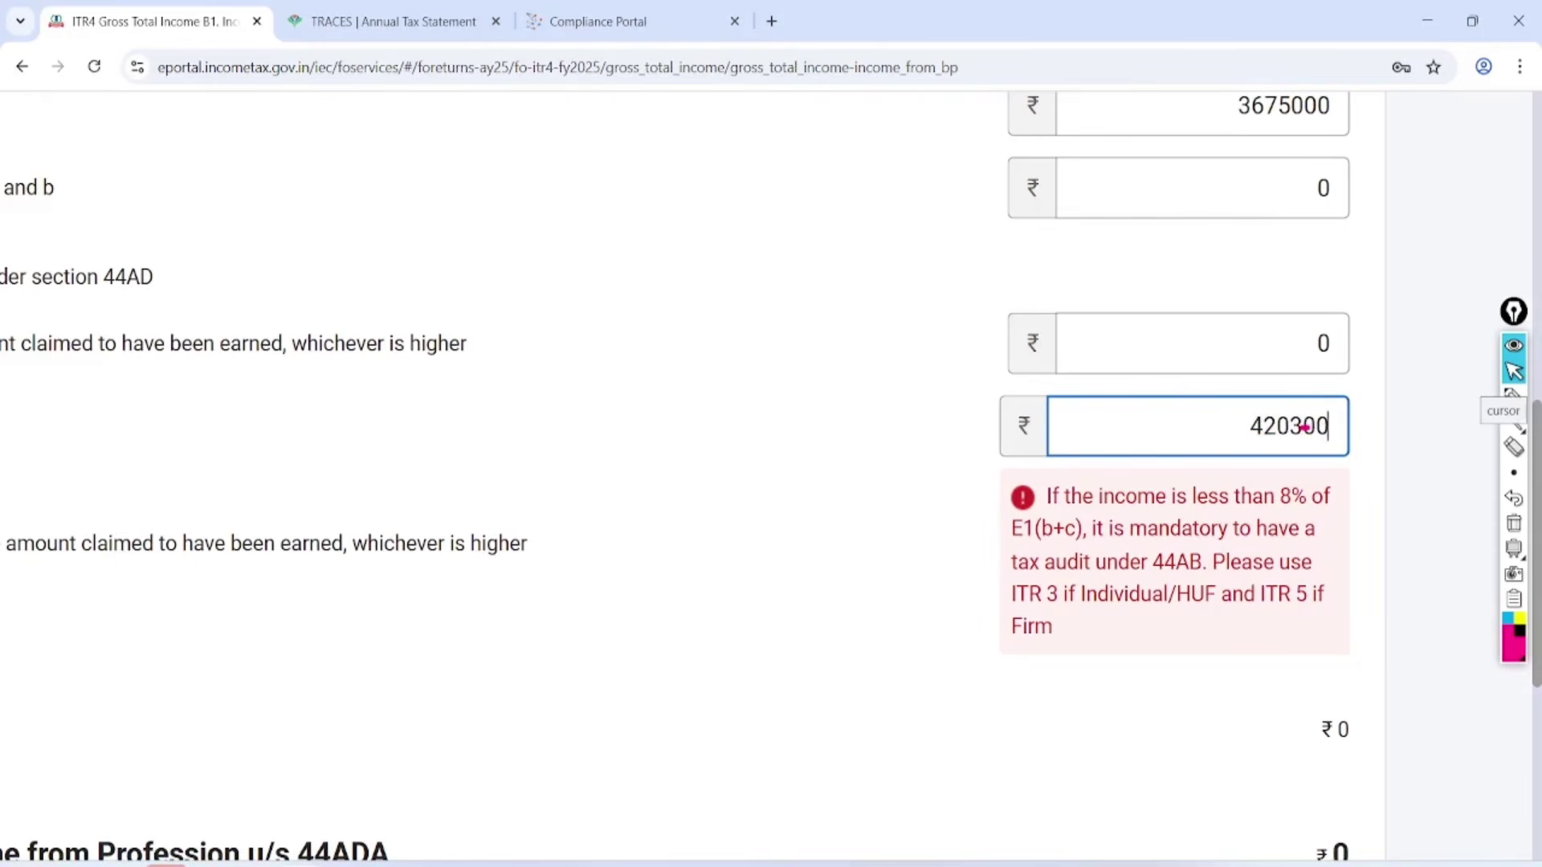
left_click(941, 702)
scroll(771, 514, "down", 3)
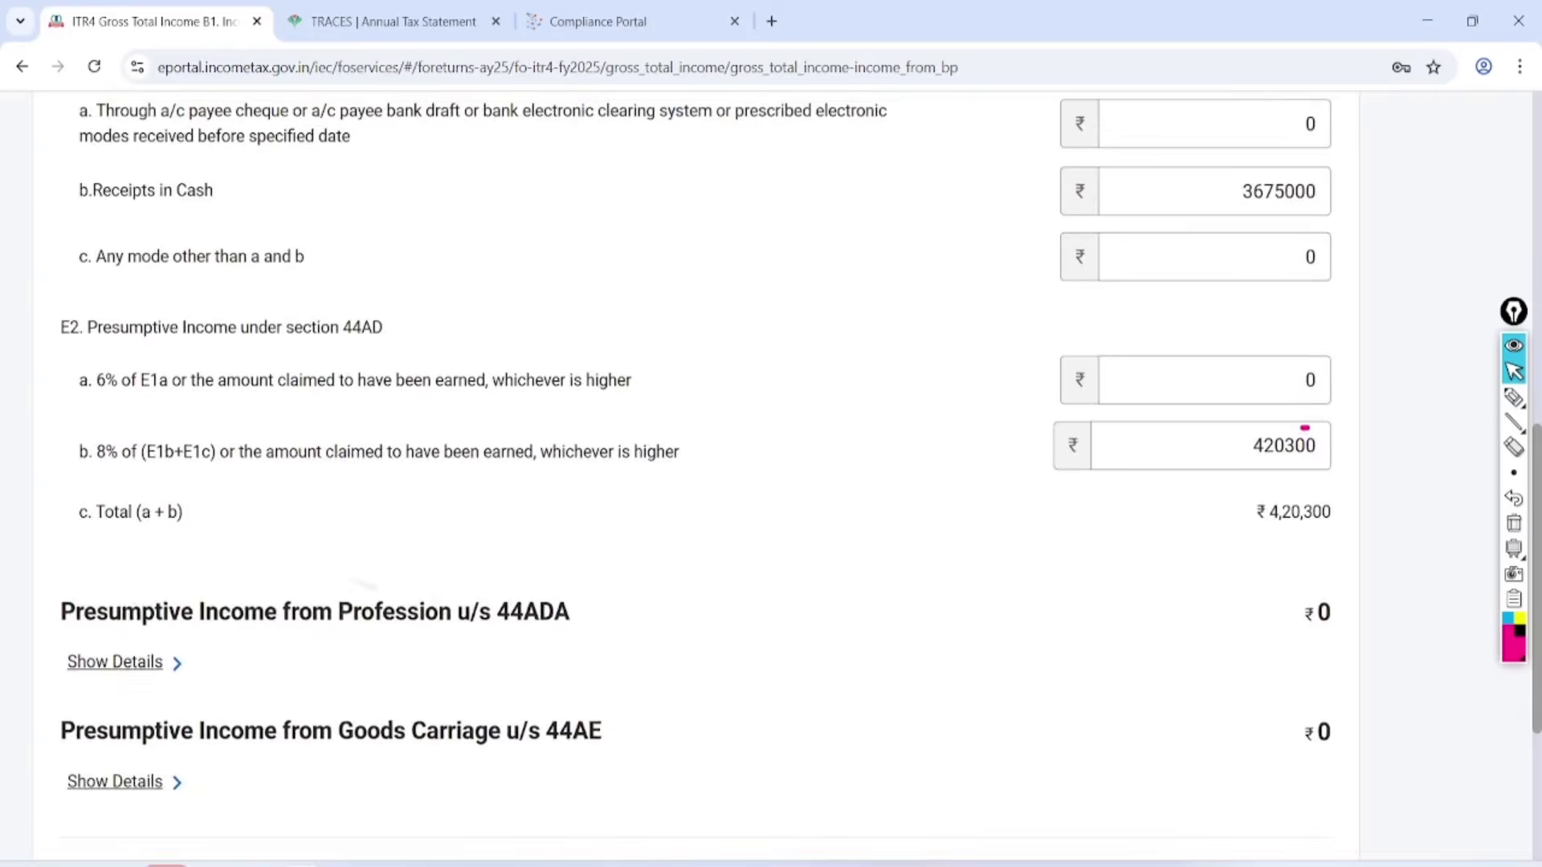
scroll(770, 514, "up", 1)
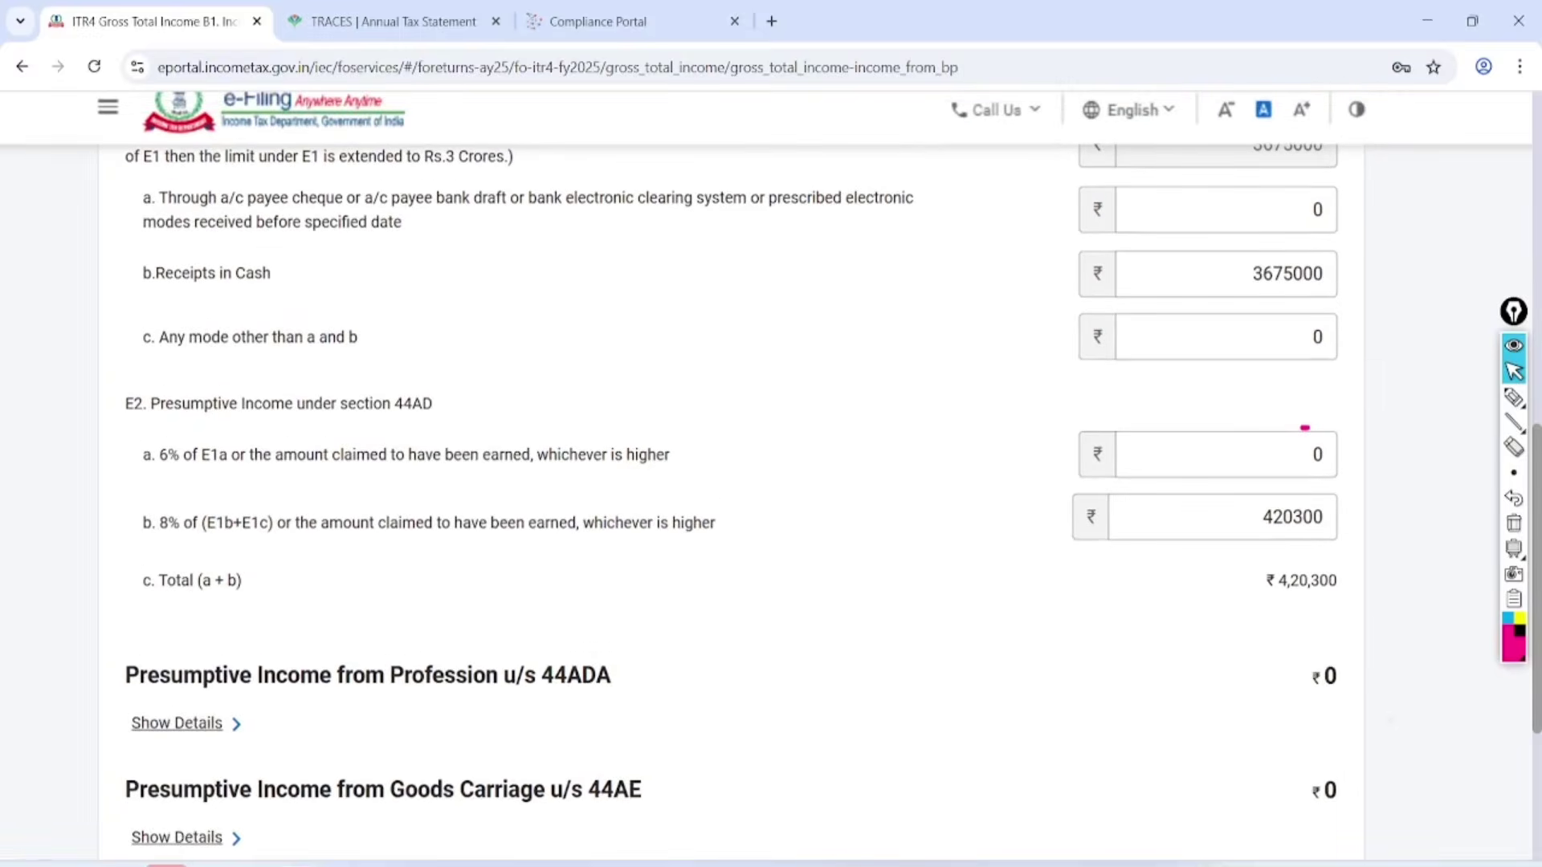
scroll(771, 514, "down", 4)
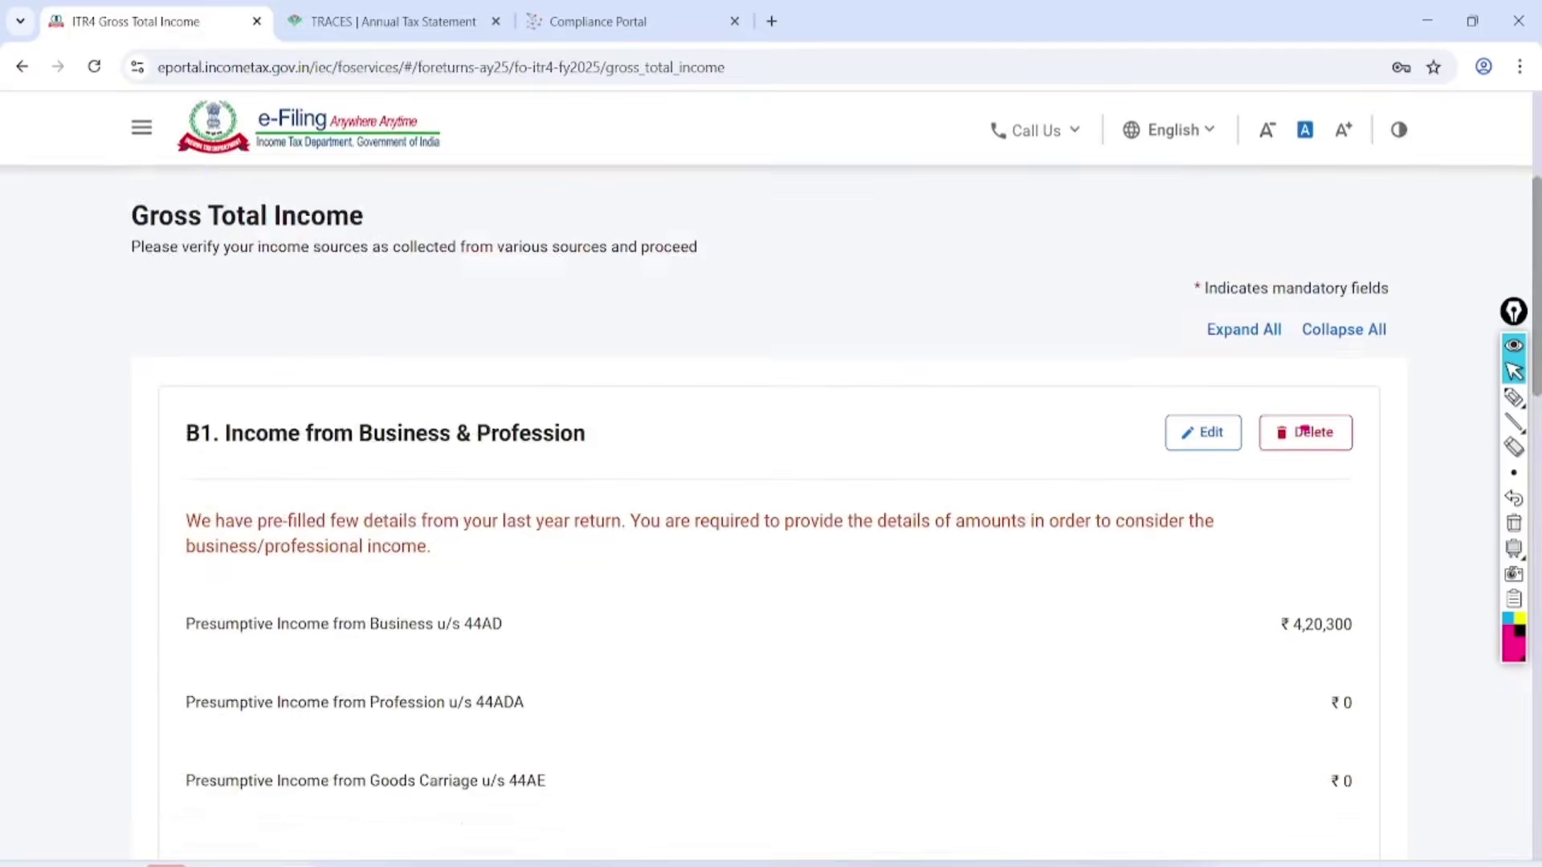
Open B2 Income from Salary and enter 100000 as section 17(1) salary.
scroll(1305, 428, "down", 6)
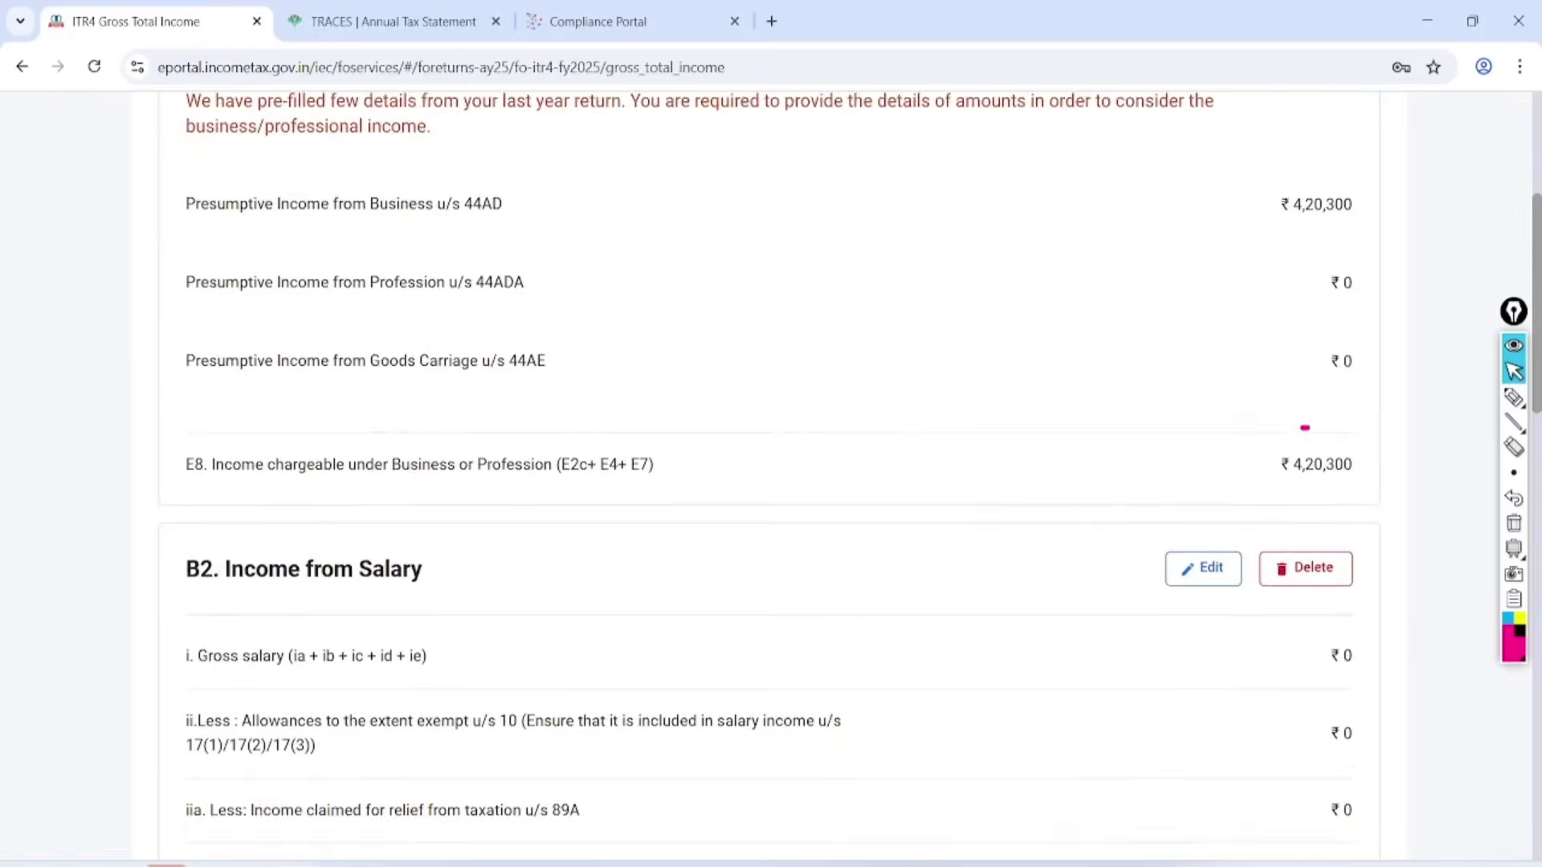
scroll(1305, 428, "down", 2)
mouse_move(441, 261)
left_mouse_down()
mouse_move(371, 225)
mouse_move(464, 349)
mouse_move(697, 261)
left_mouse_up()
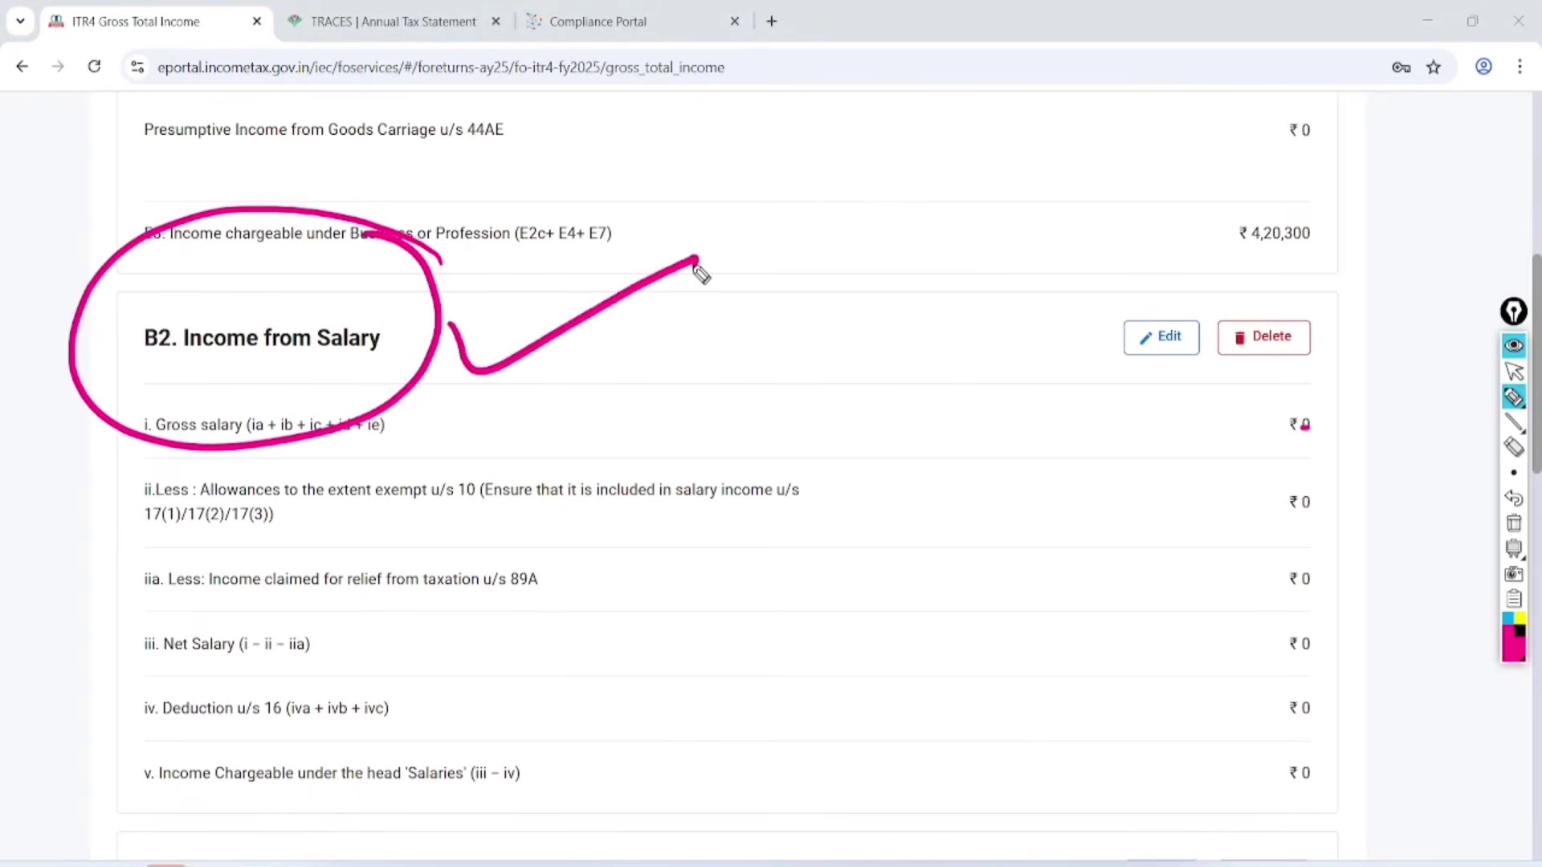
left_click(1514, 524)
left_click(1514, 372)
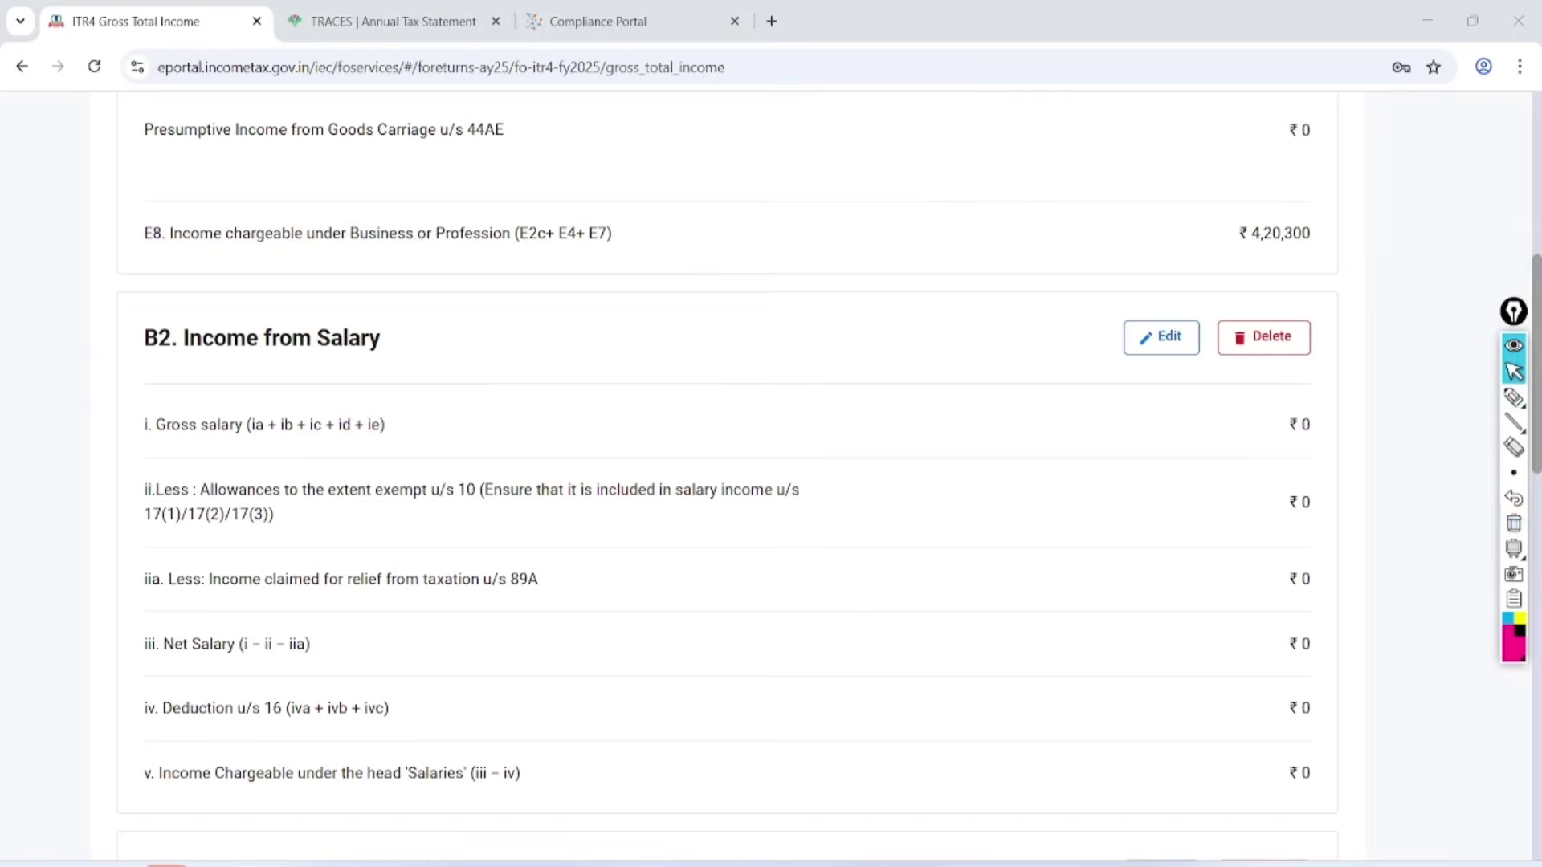
left_click(1161, 337)
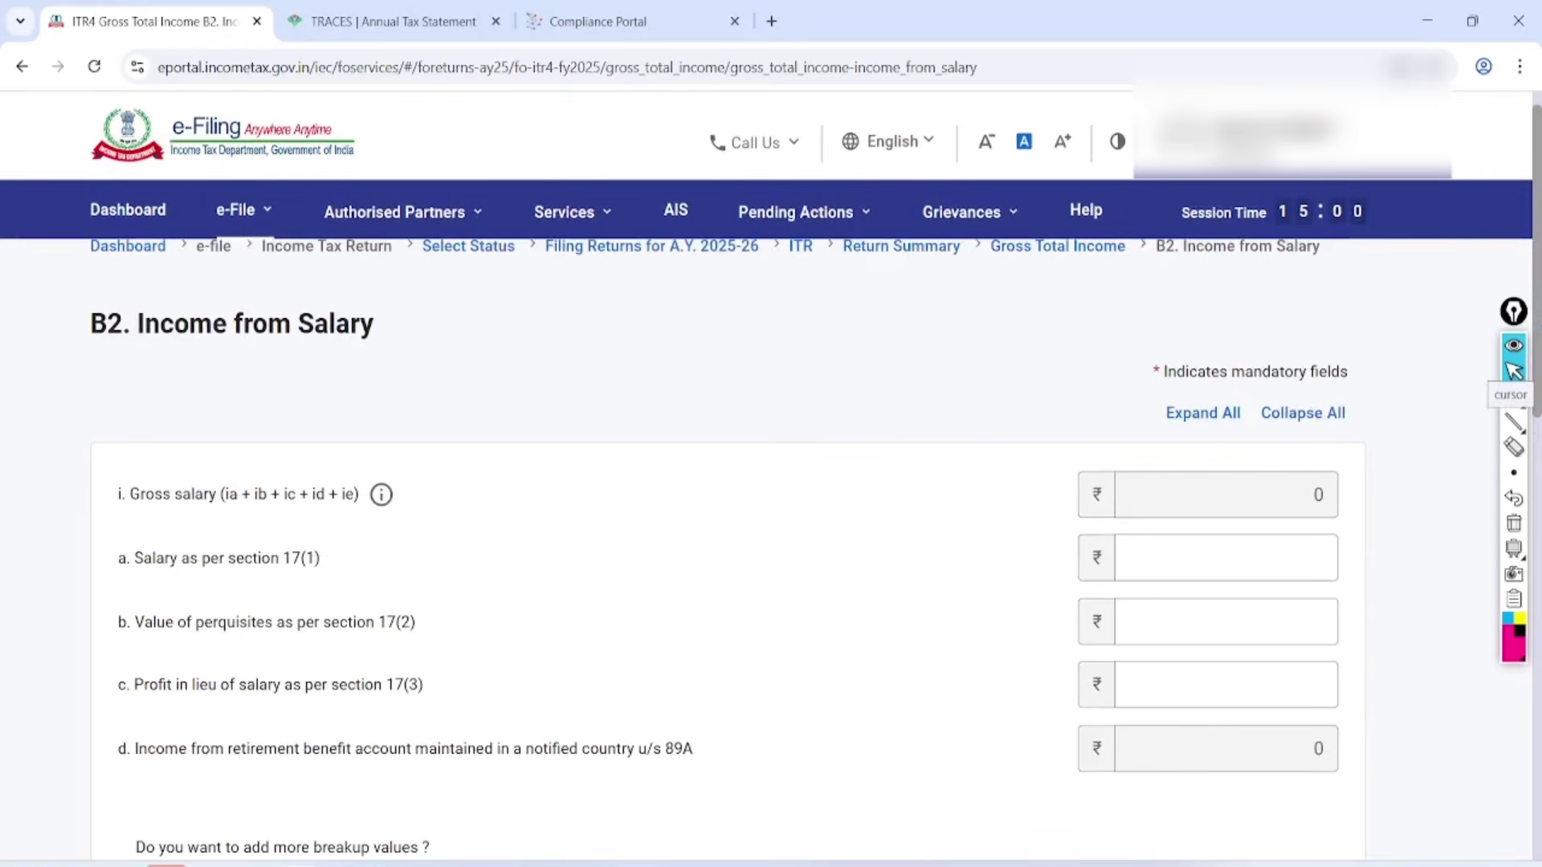
left_click(1227, 558)
type("1000900")
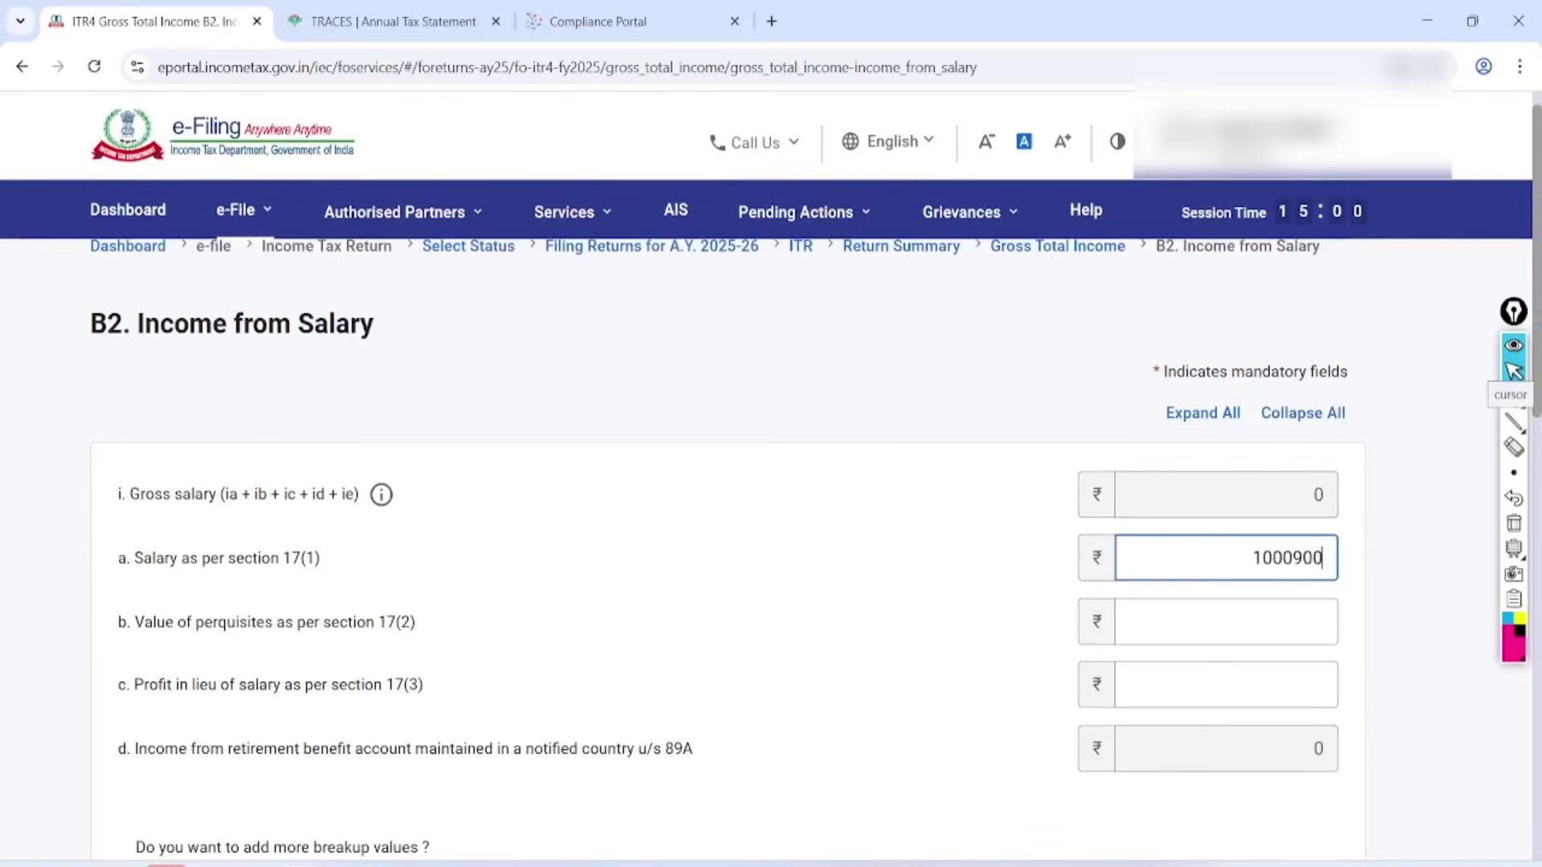
key("BackSpace")
key("BackSpace")
key("BackSpace")
key("BackSpace")
type("000")
Highlight the 75000 standard deduction and ₹25,000 chargeable salary, then save.
scroll(767, 477, "down", 10)
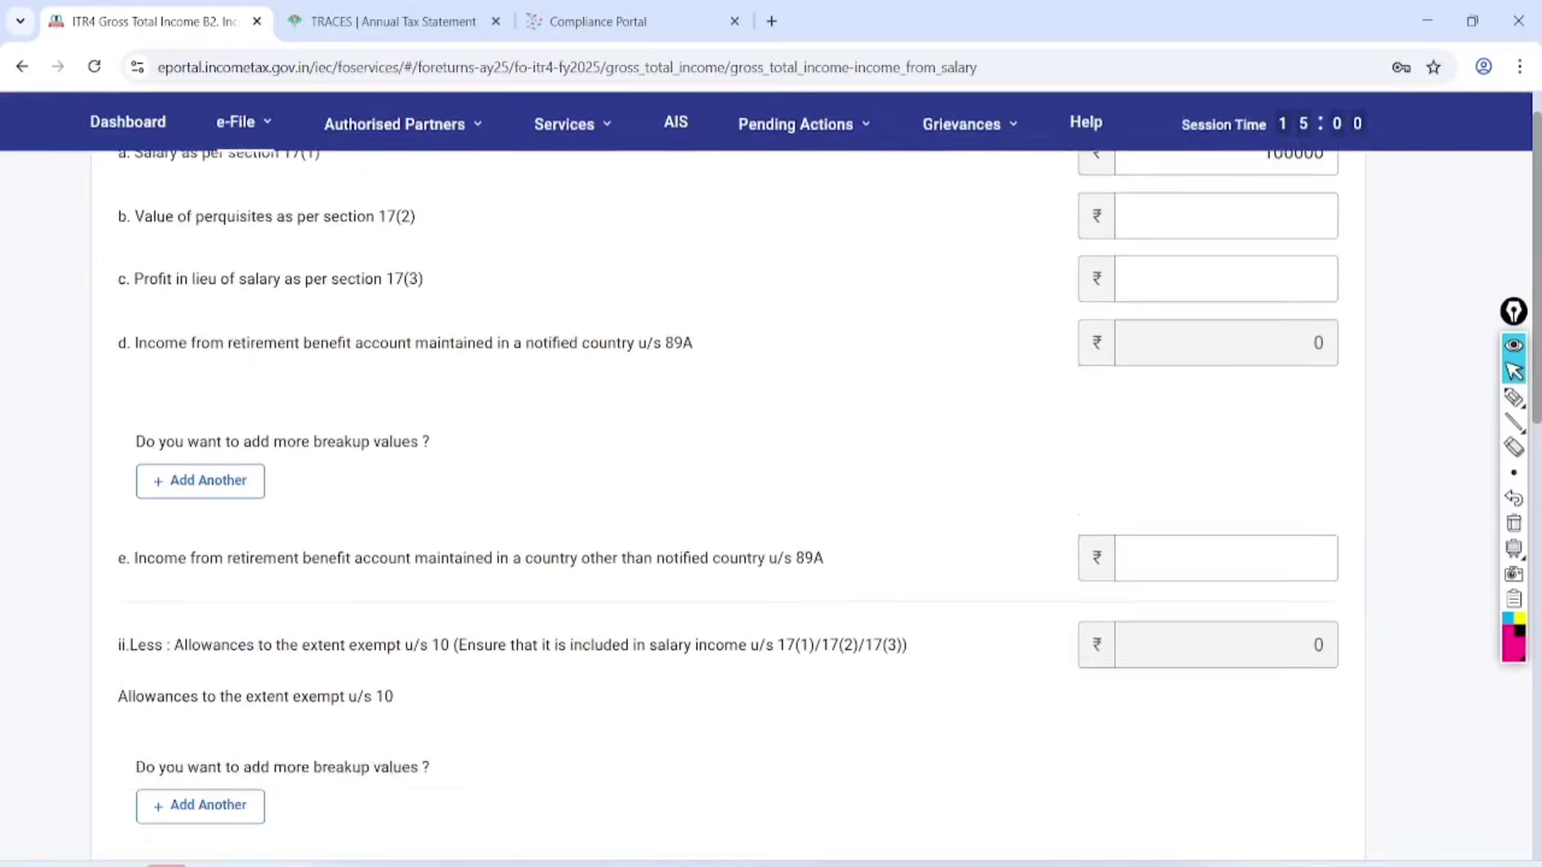
scroll(767, 477, "down", 3)
left_click(1514, 398)
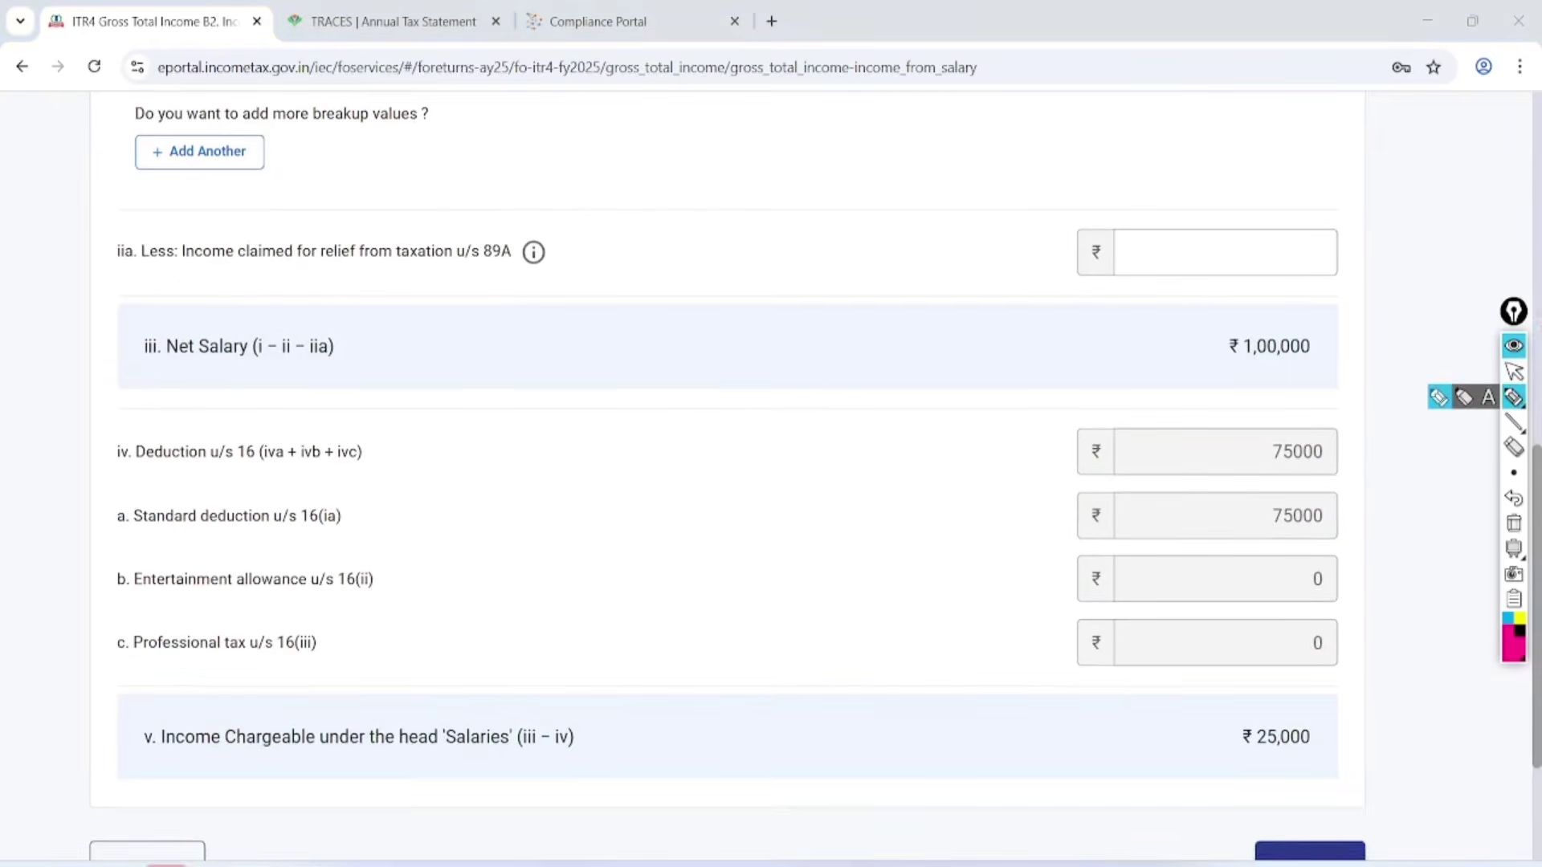
mouse_move(1325, 403)
left_mouse_down()
mouse_move(1366, 423)
mouse_move(1342, 407)
mouse_move(1260, 417)
left_mouse_up()
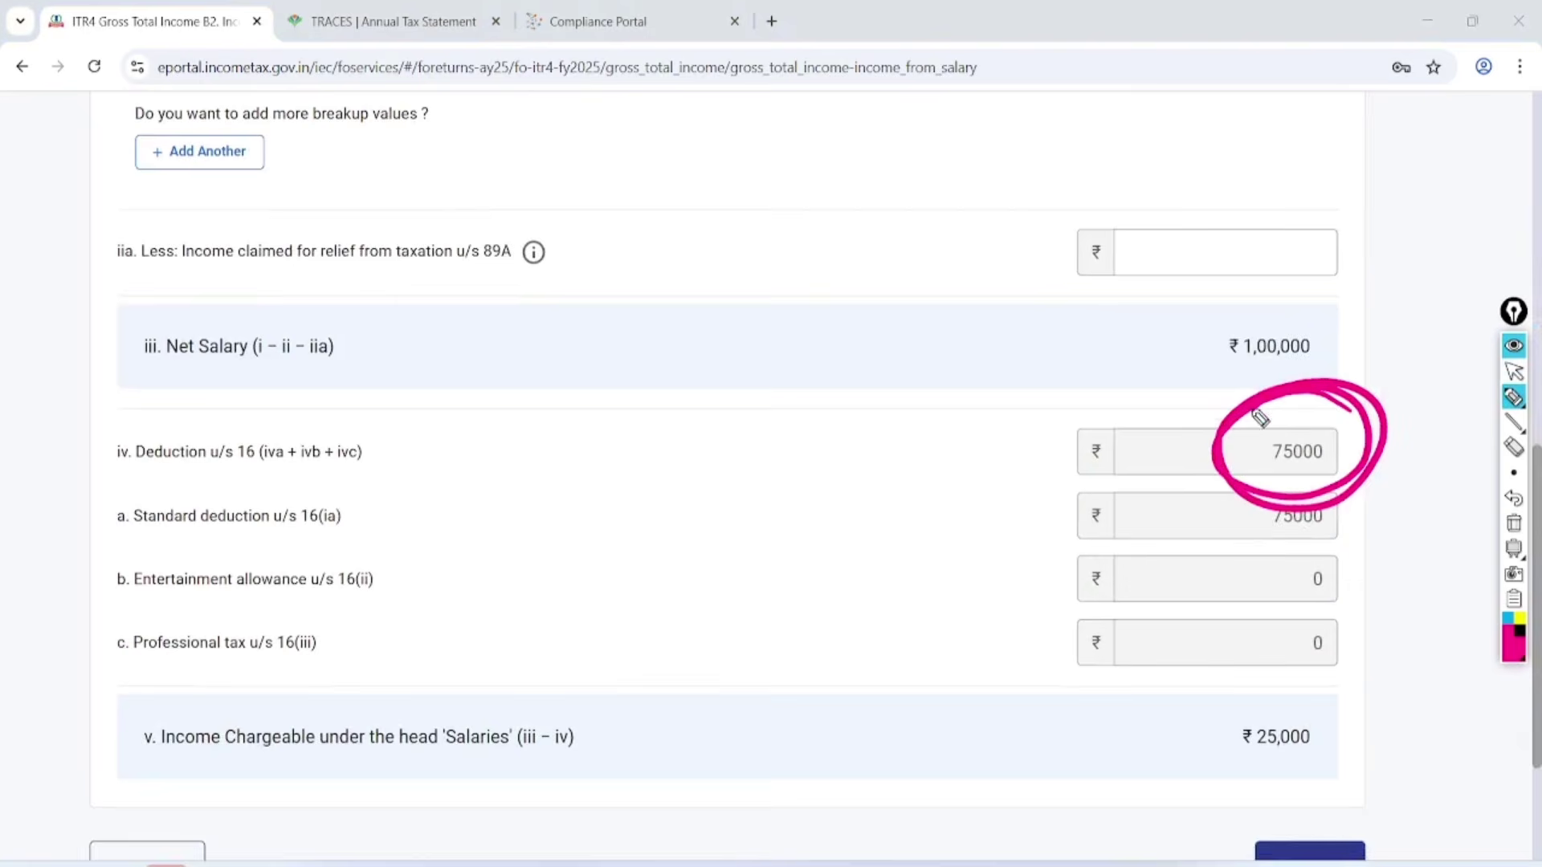
left_click_drag(1321, 723, 1267, 681)
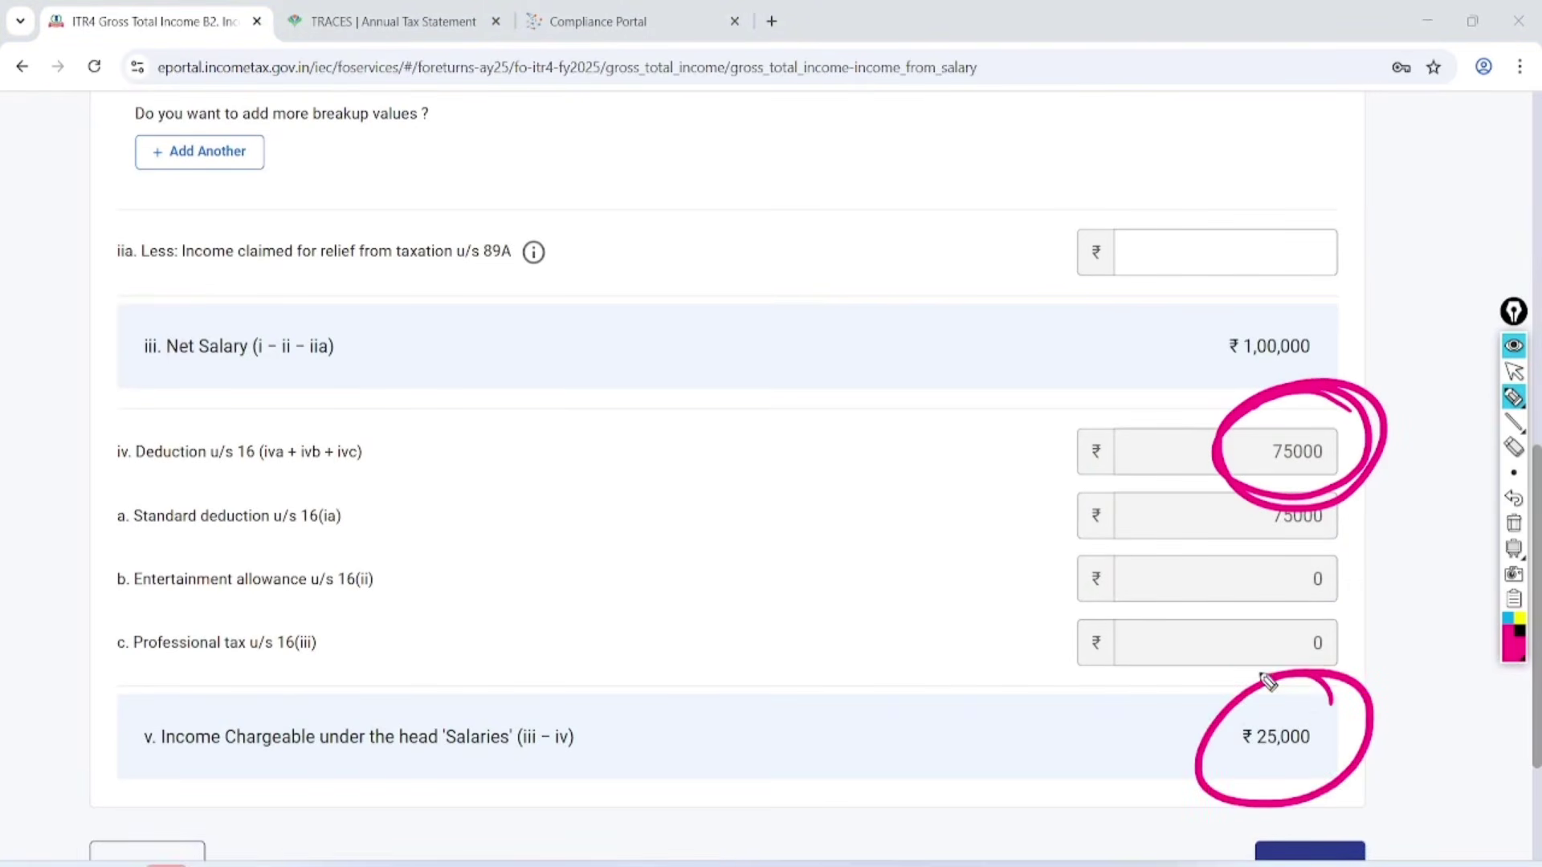
left_click(1514, 371)
left_click(1514, 523)
scroll(1514, 523, "down", 3)
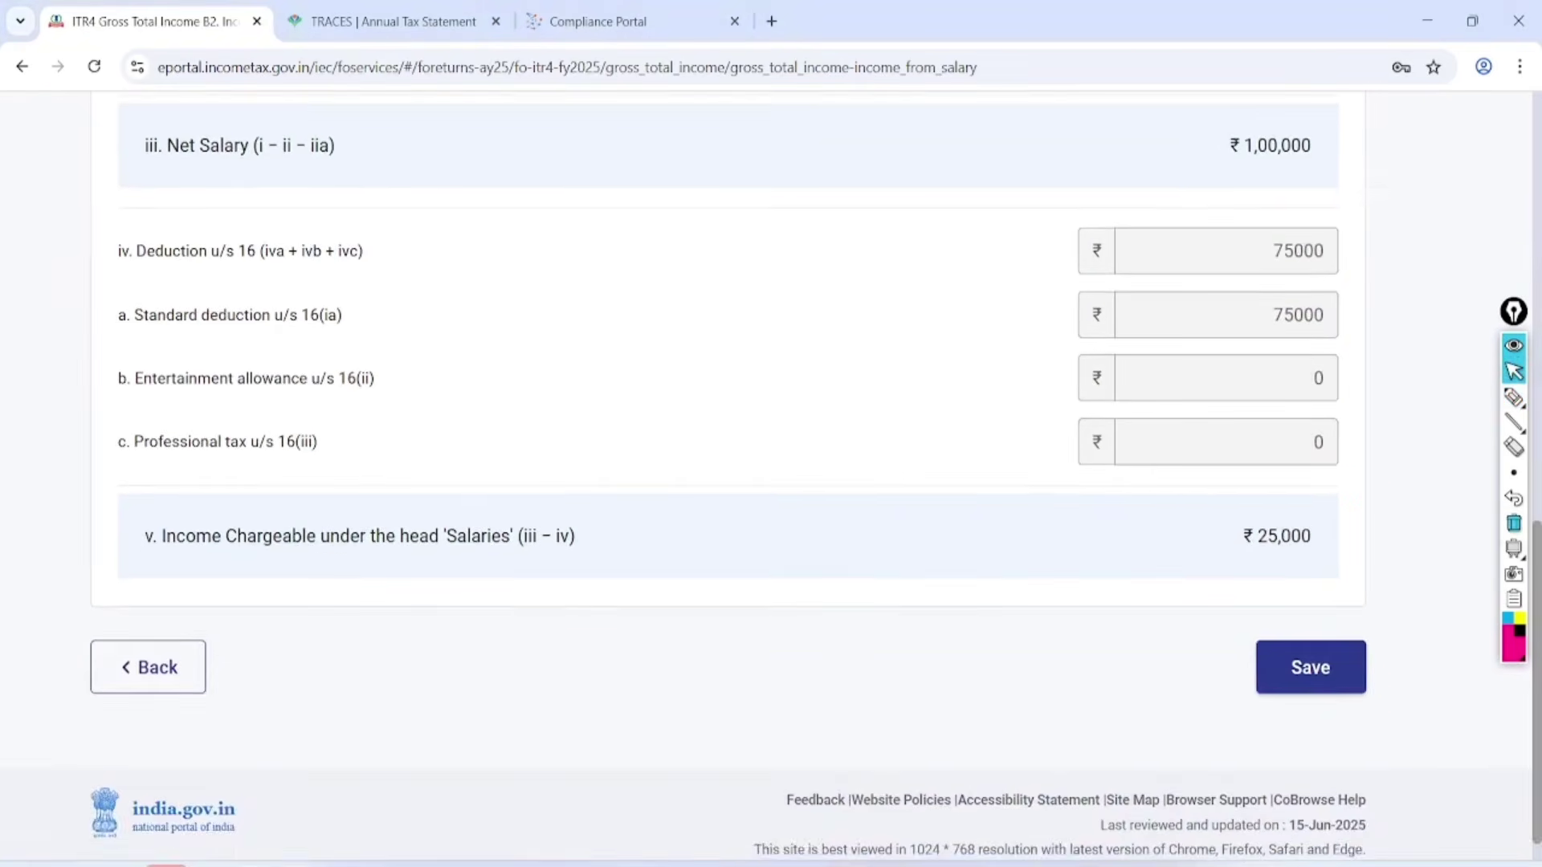
left_click(1310, 667)
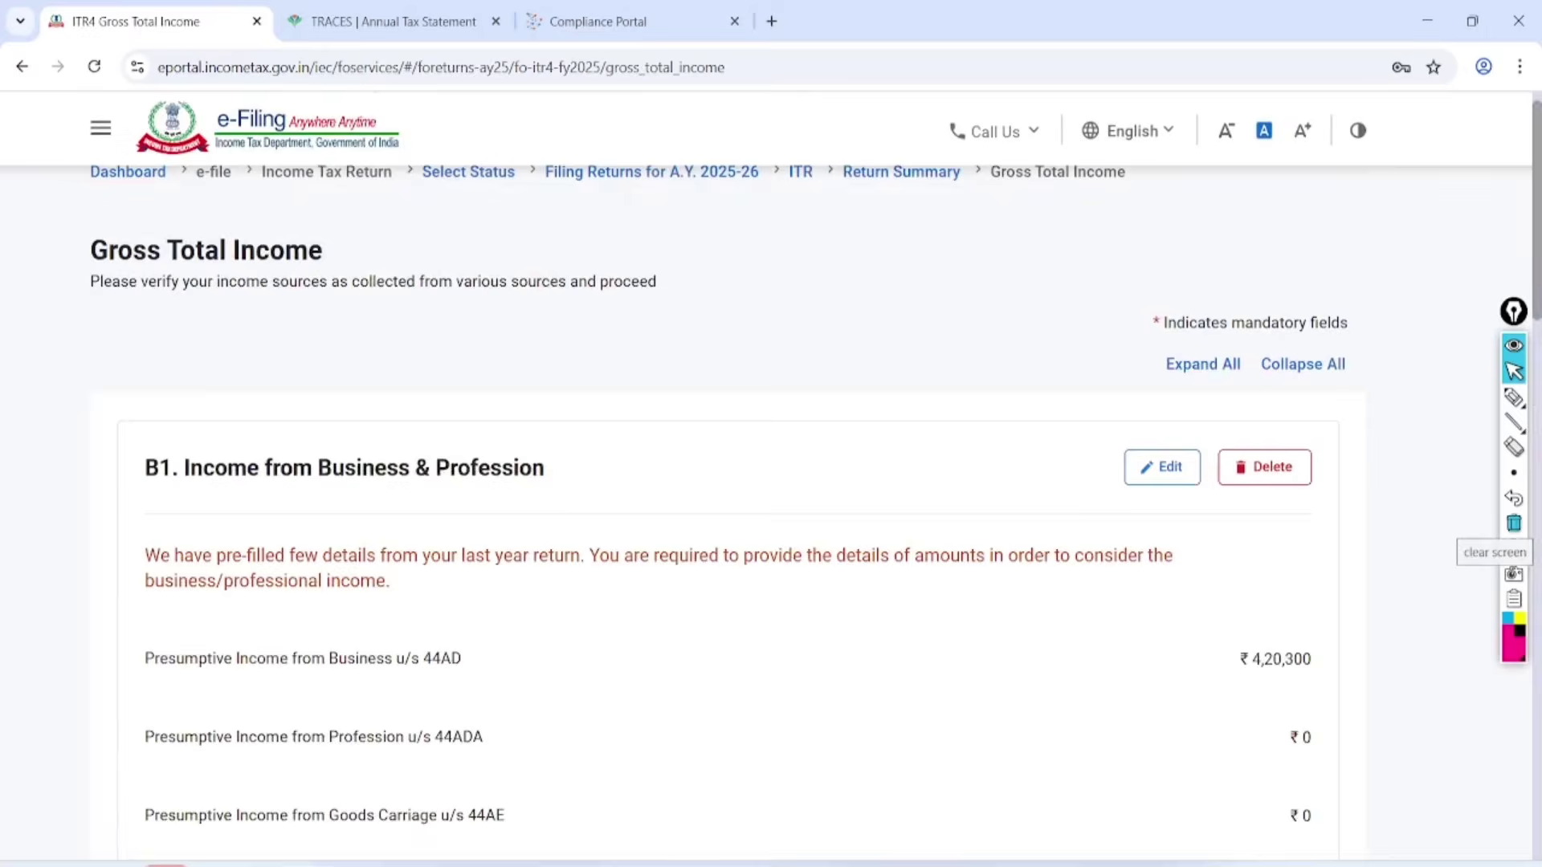
Circle the B3 Income from House Property heading with on-screen ink, then erase it.
scroll(804, 481, "down", 10)
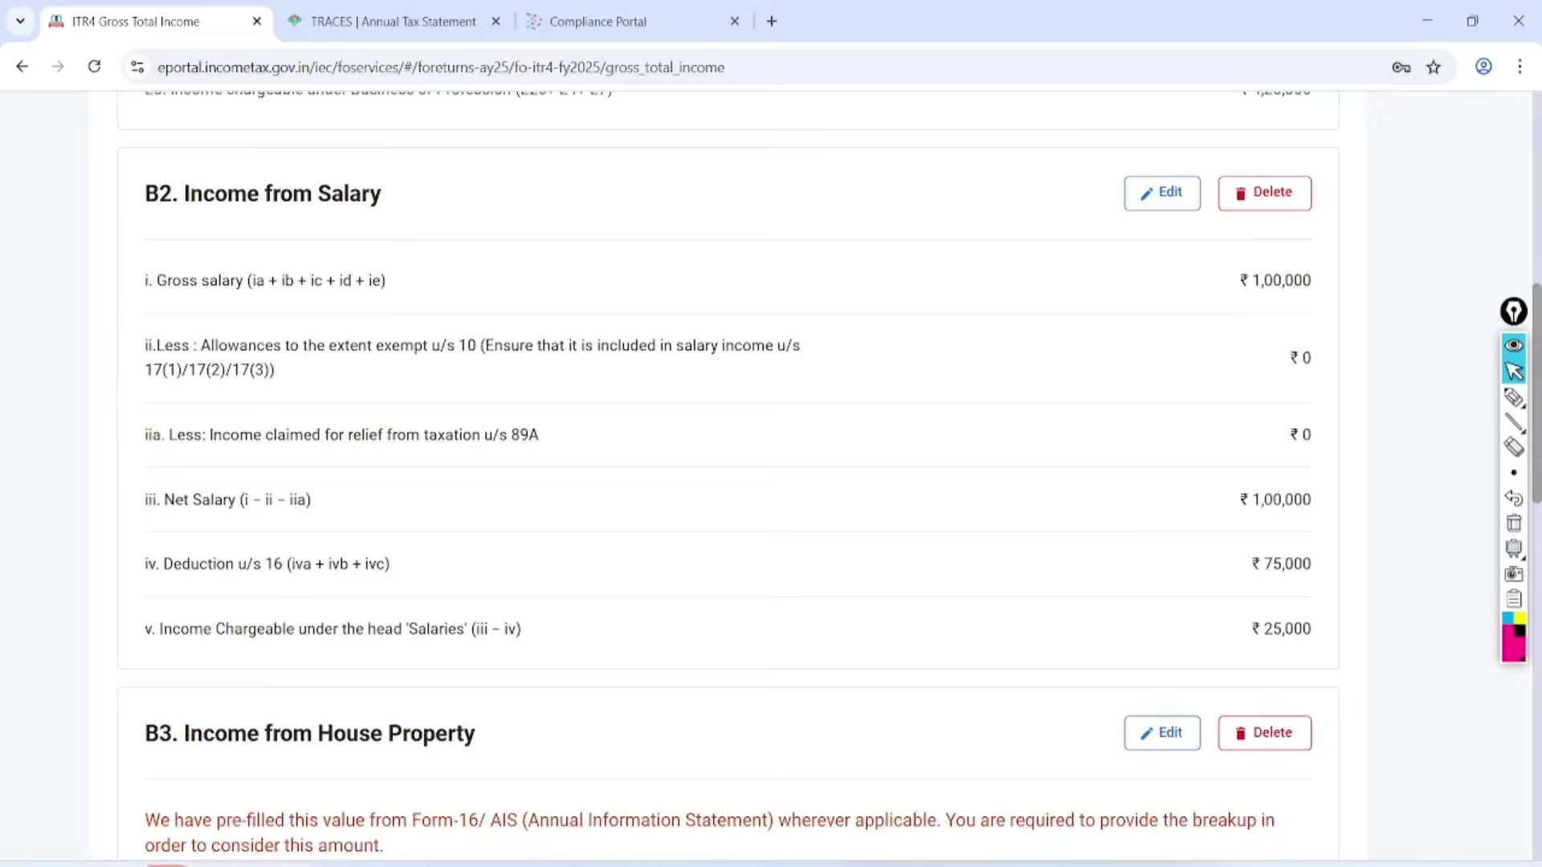
scroll(803, 482, "down", 5)
left_click(1514, 397)
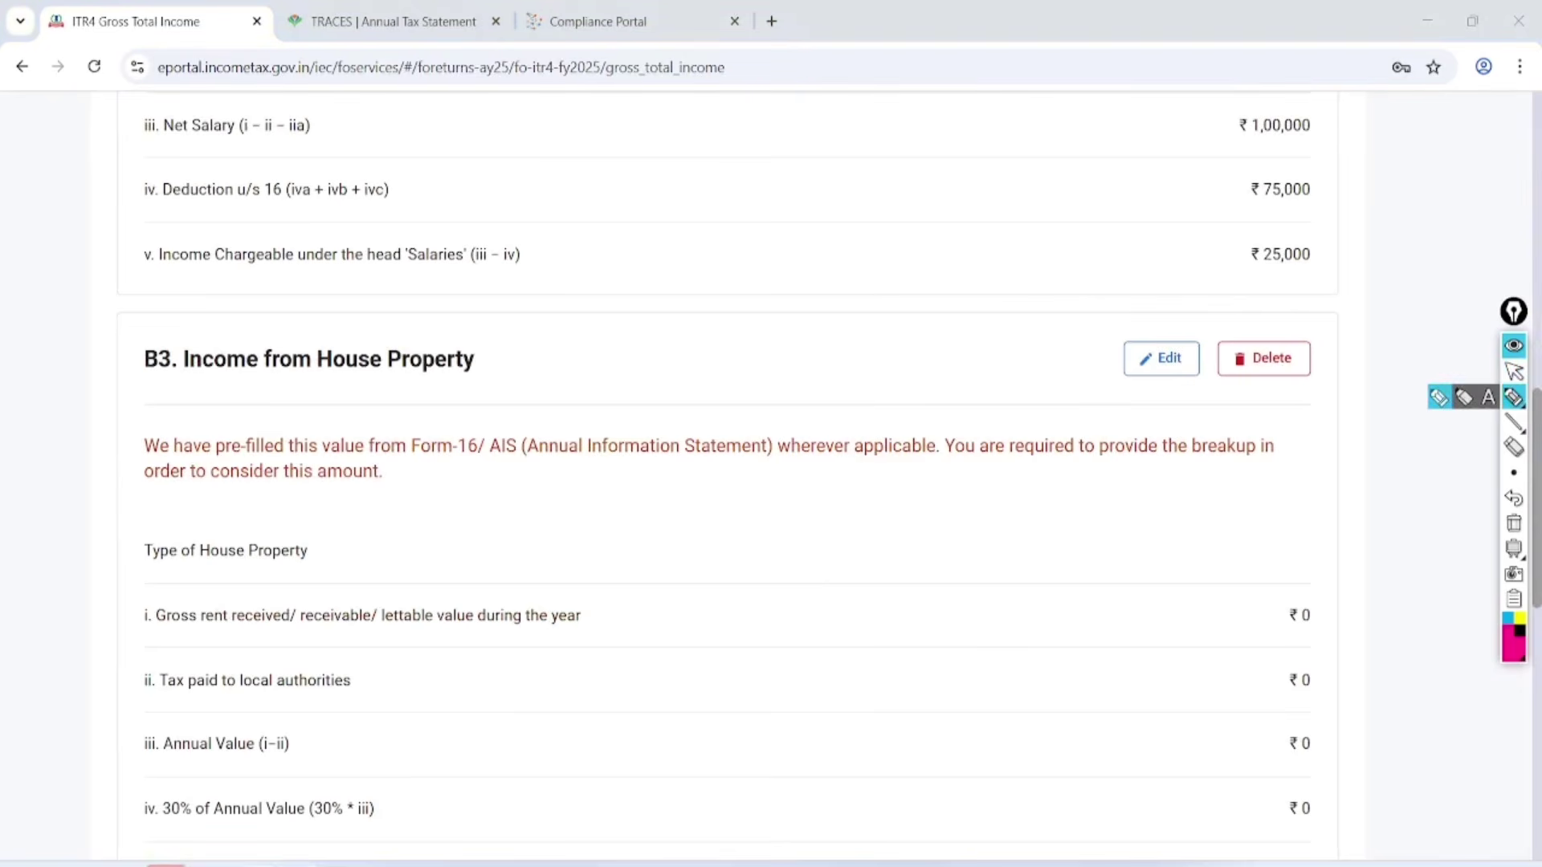
mouse_move(1212, 317)
left_mouse_down()
mouse_move(1101, 354)
mouse_move(1165, 304)
left_mouse_up()
left_click_drag(506, 302, 66, 376)
left_click_drag(101, 431, 331, 287)
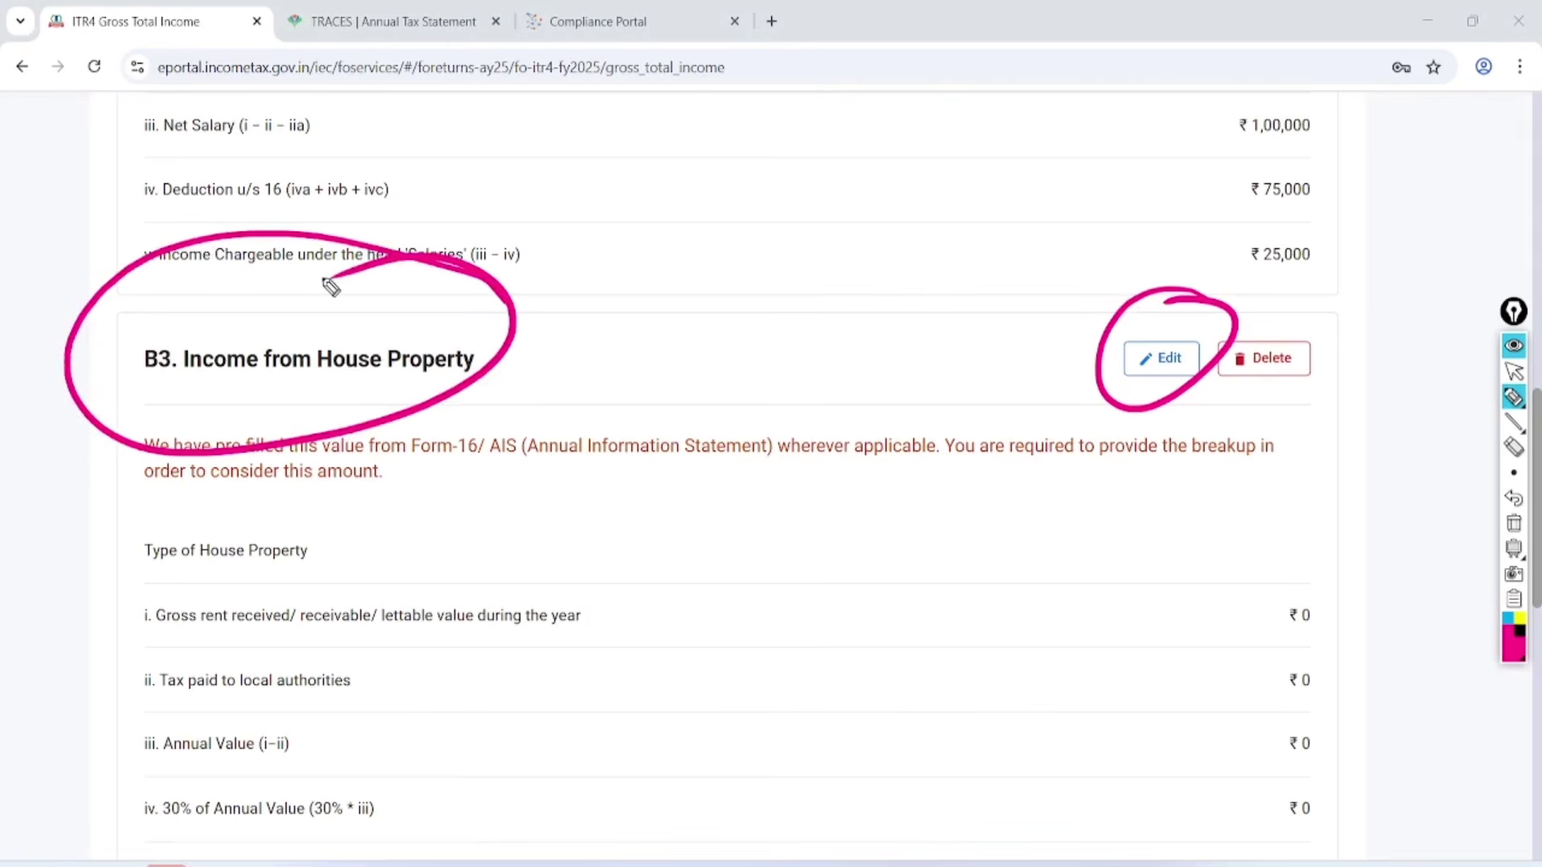
key("ctrl+shift+2")
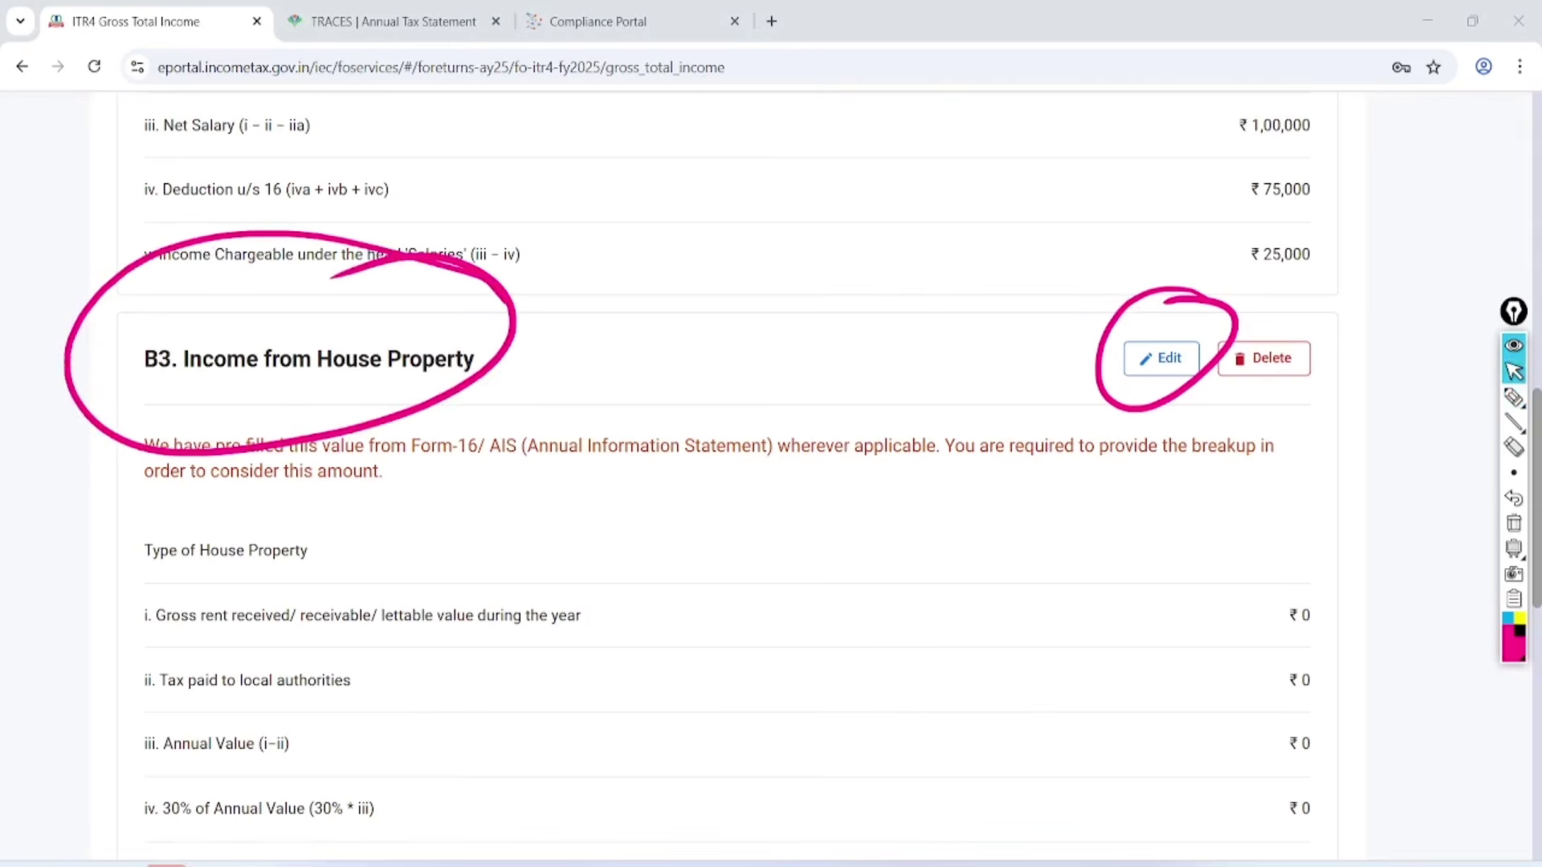
left_click(1514, 523)
Set the B3 house property to Let Out with ₹60,000 gross rent and save it.
left_click(1161, 358)
scroll(771, 482, "down", 3)
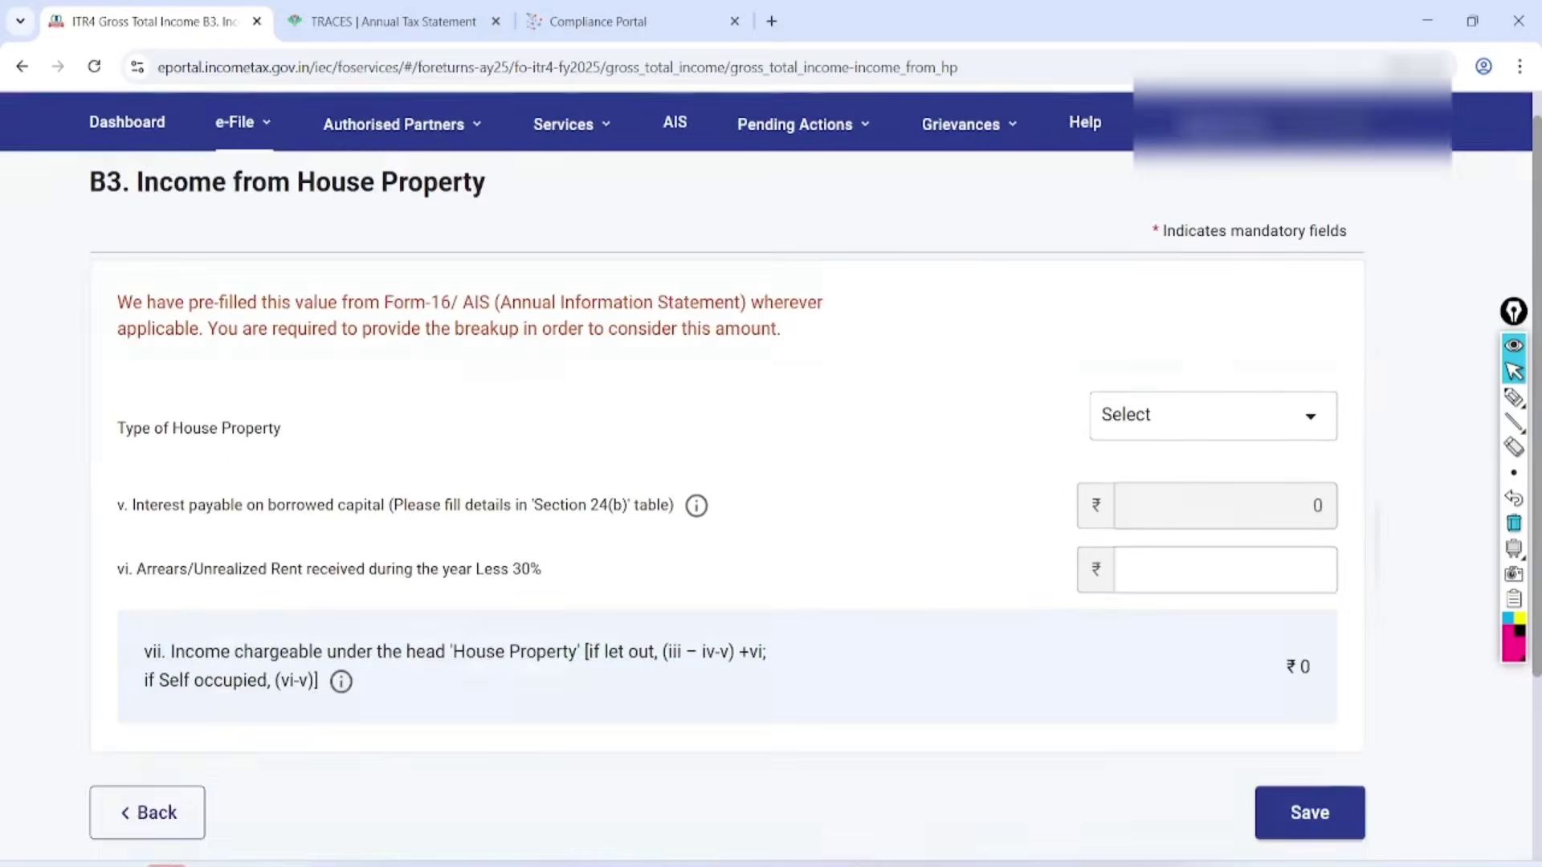
scroll(771, 482, "down", 2)
left_click(1213, 289)
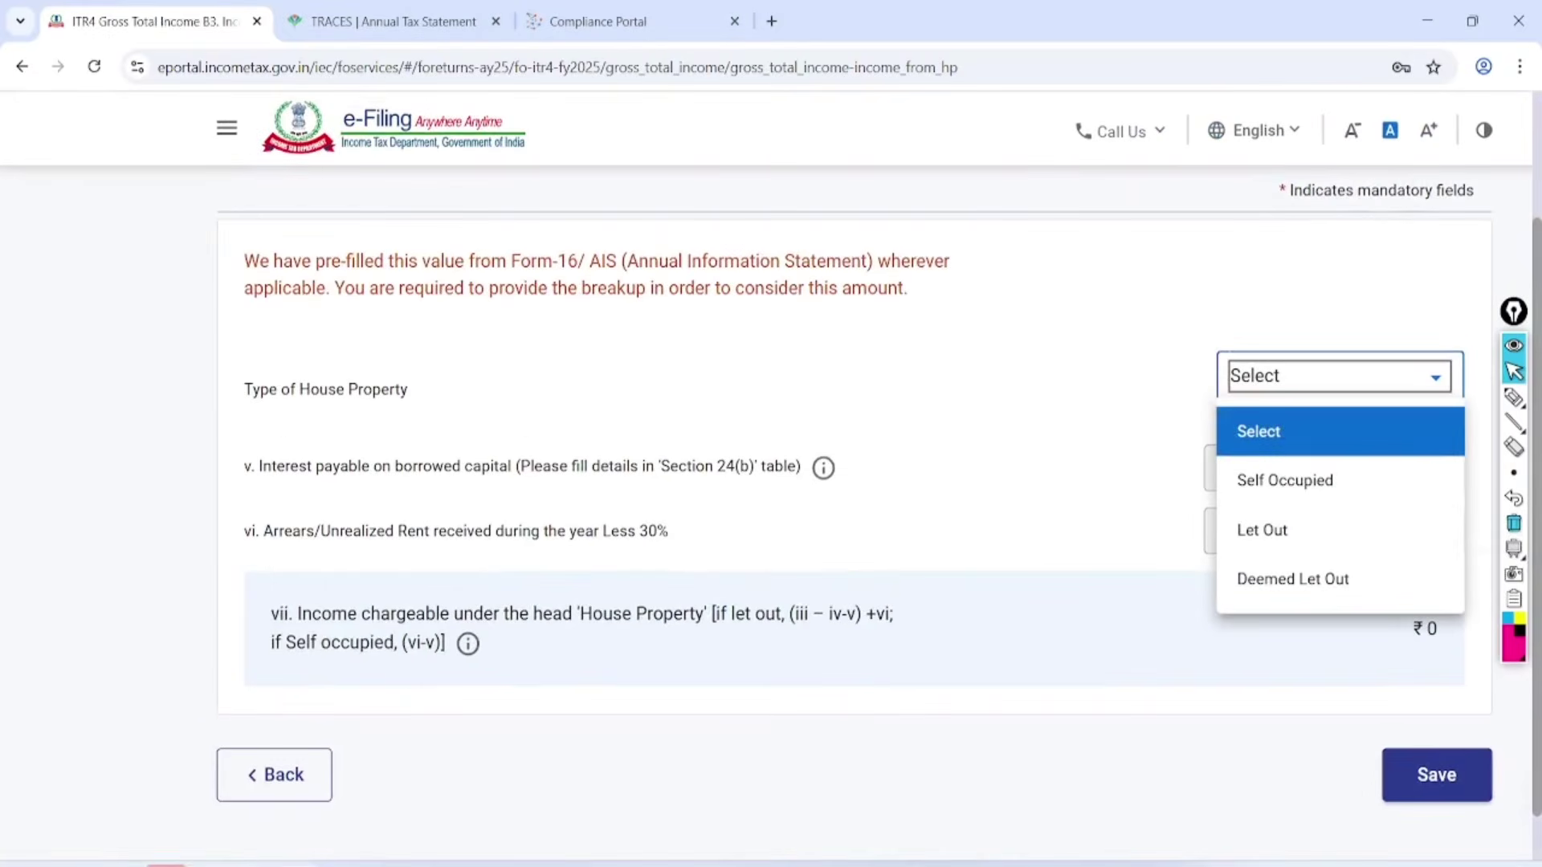
left_click(1261, 530)
left_click(1355, 414)
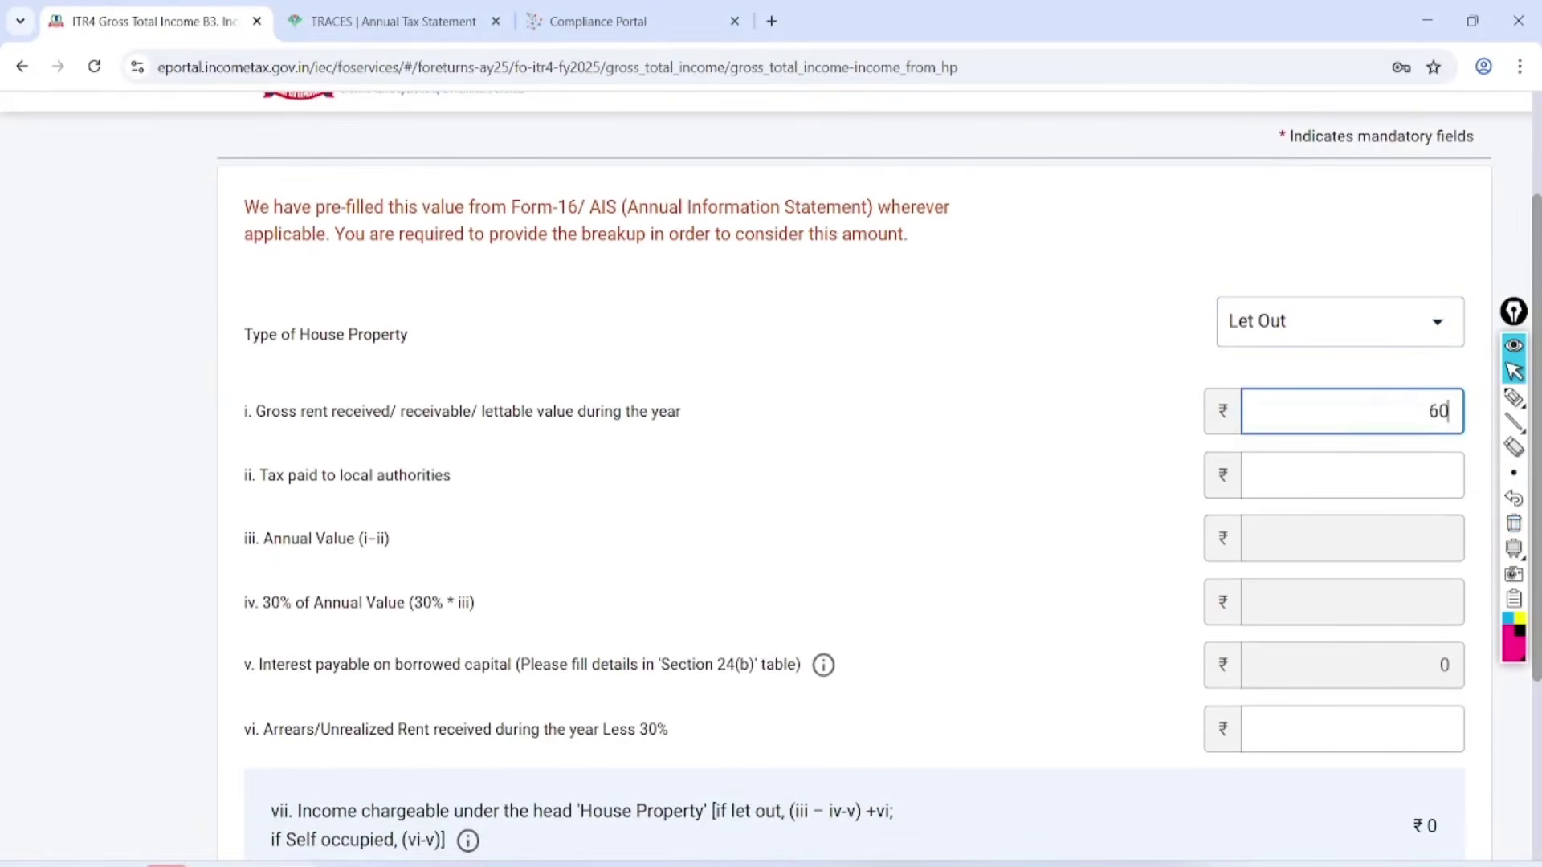
left_click(1076, 610)
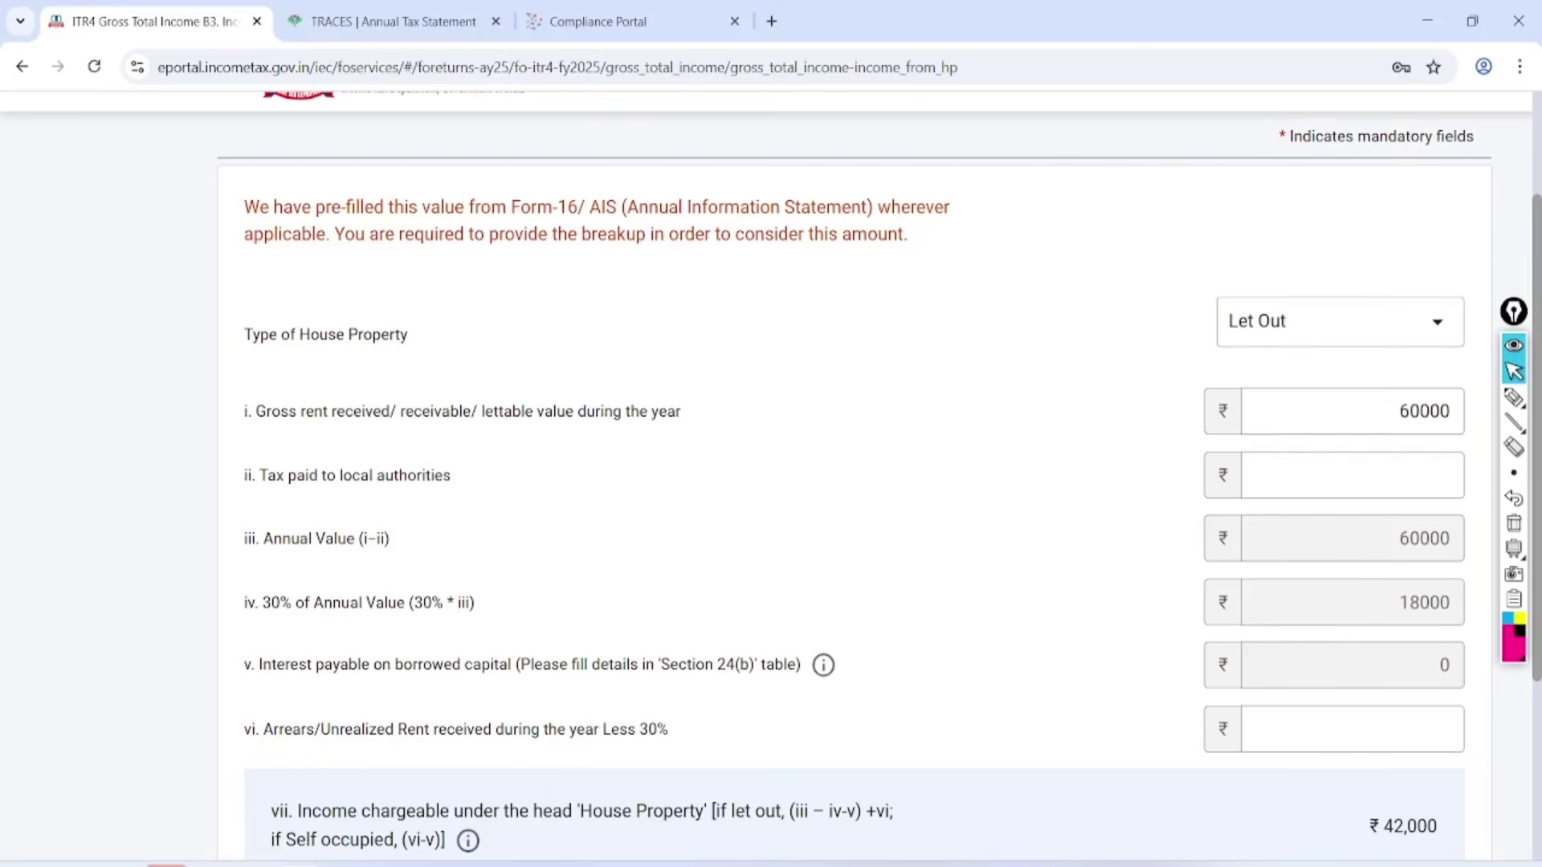
scroll(771, 473, "down", 3)
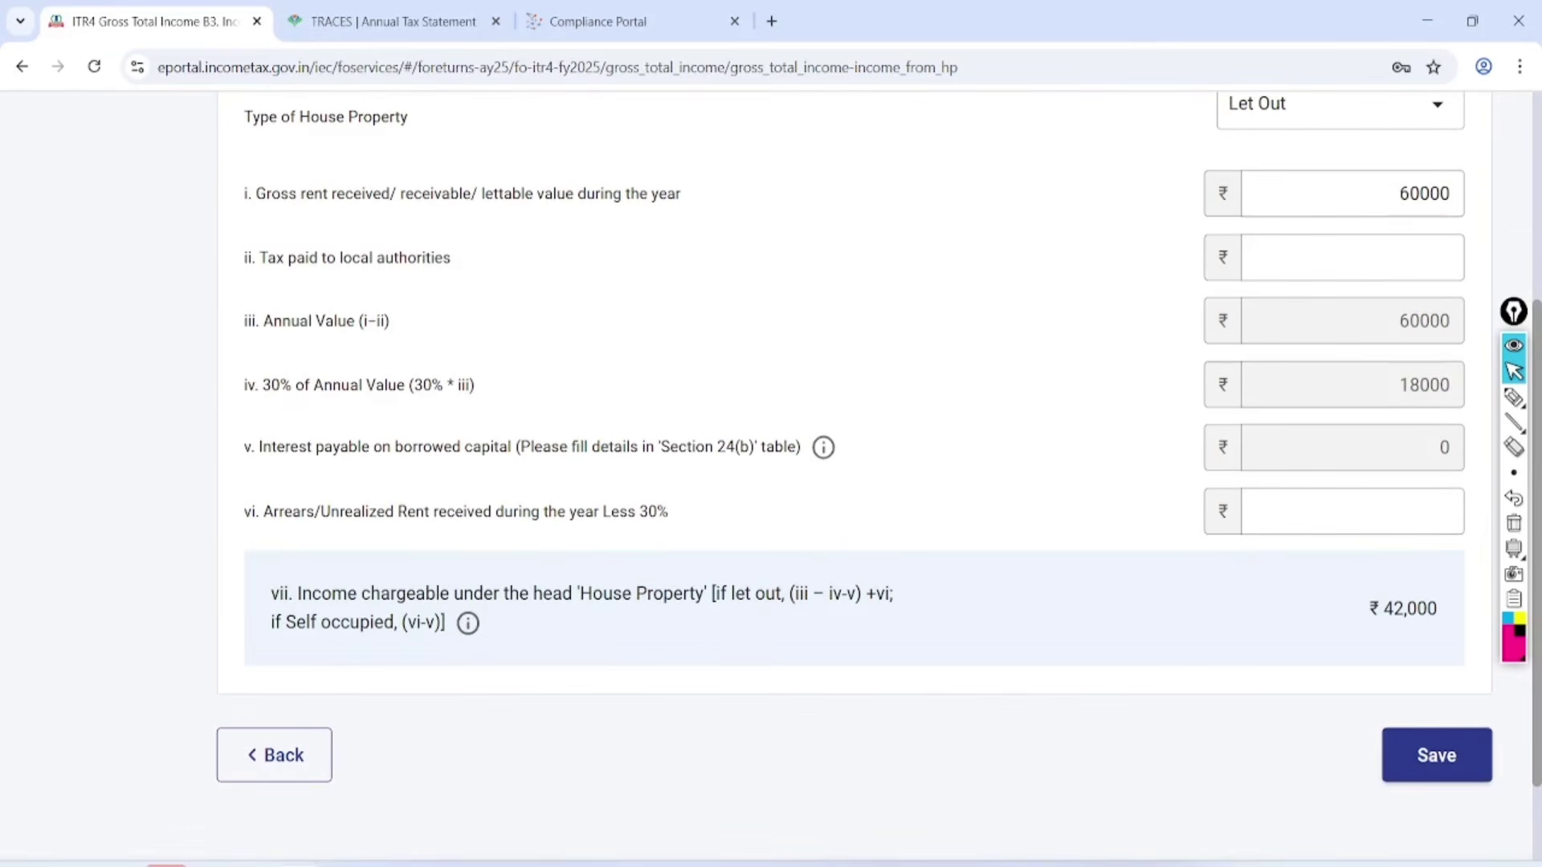
left_click(1436, 755)
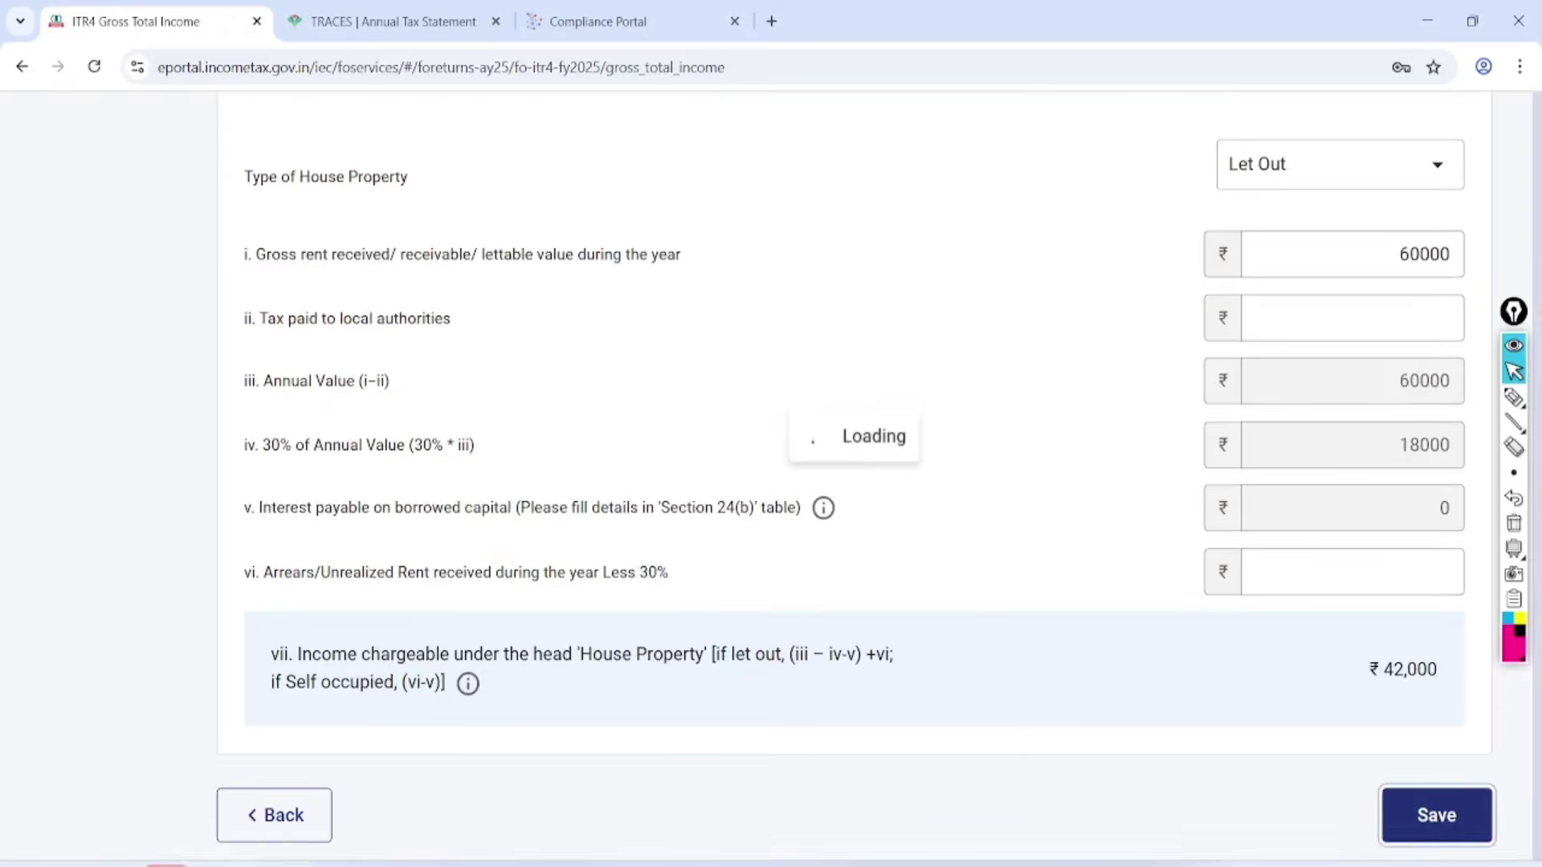
Expand the B4 Income from Other Sources section.
scroll(851, 474, "down", 7)
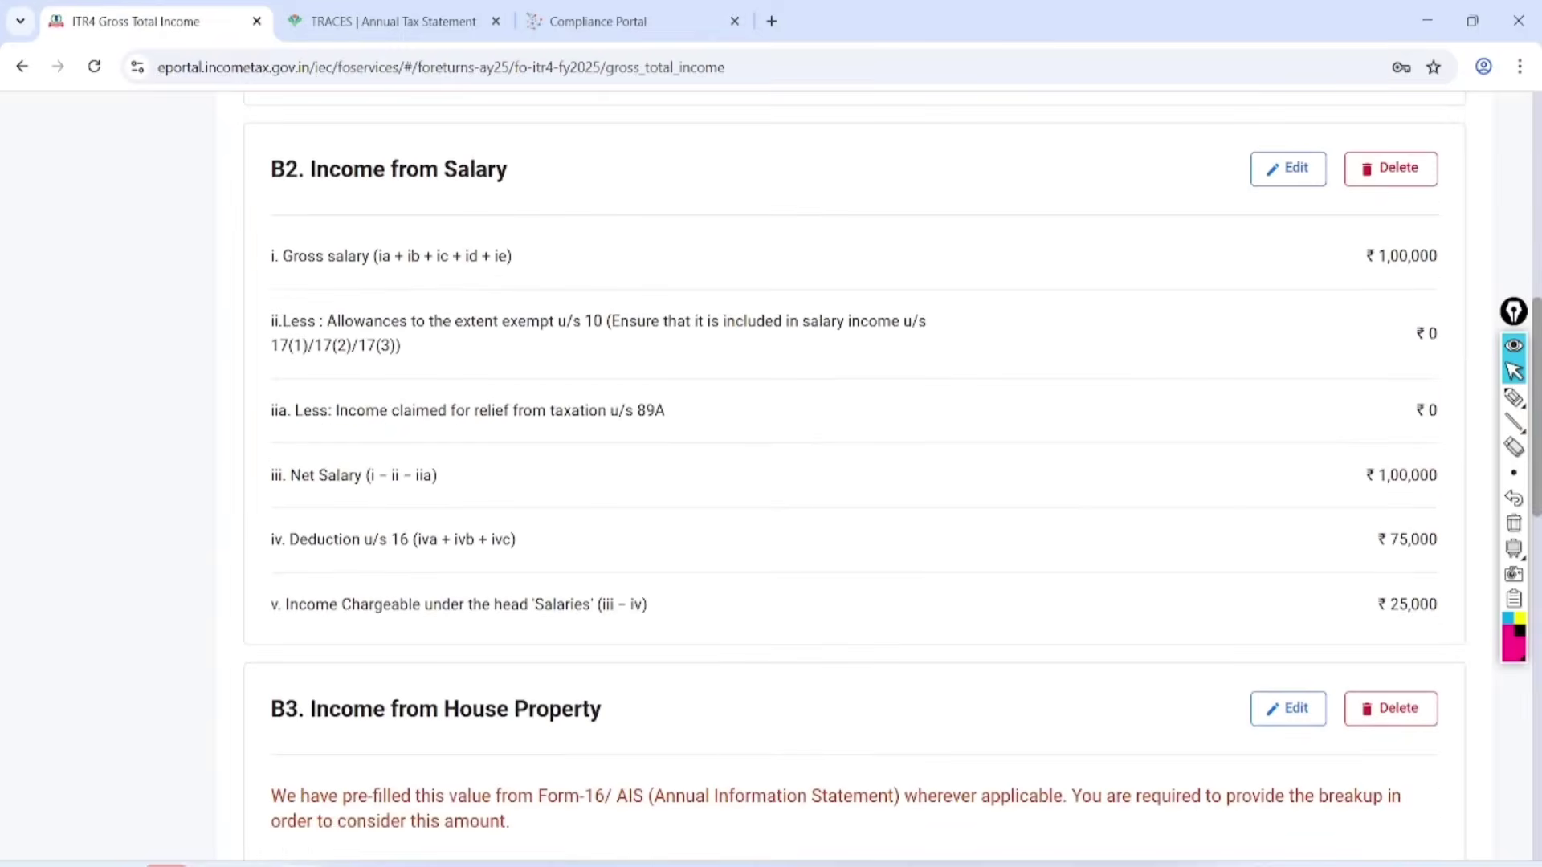
scroll(851, 474, "down", 12)
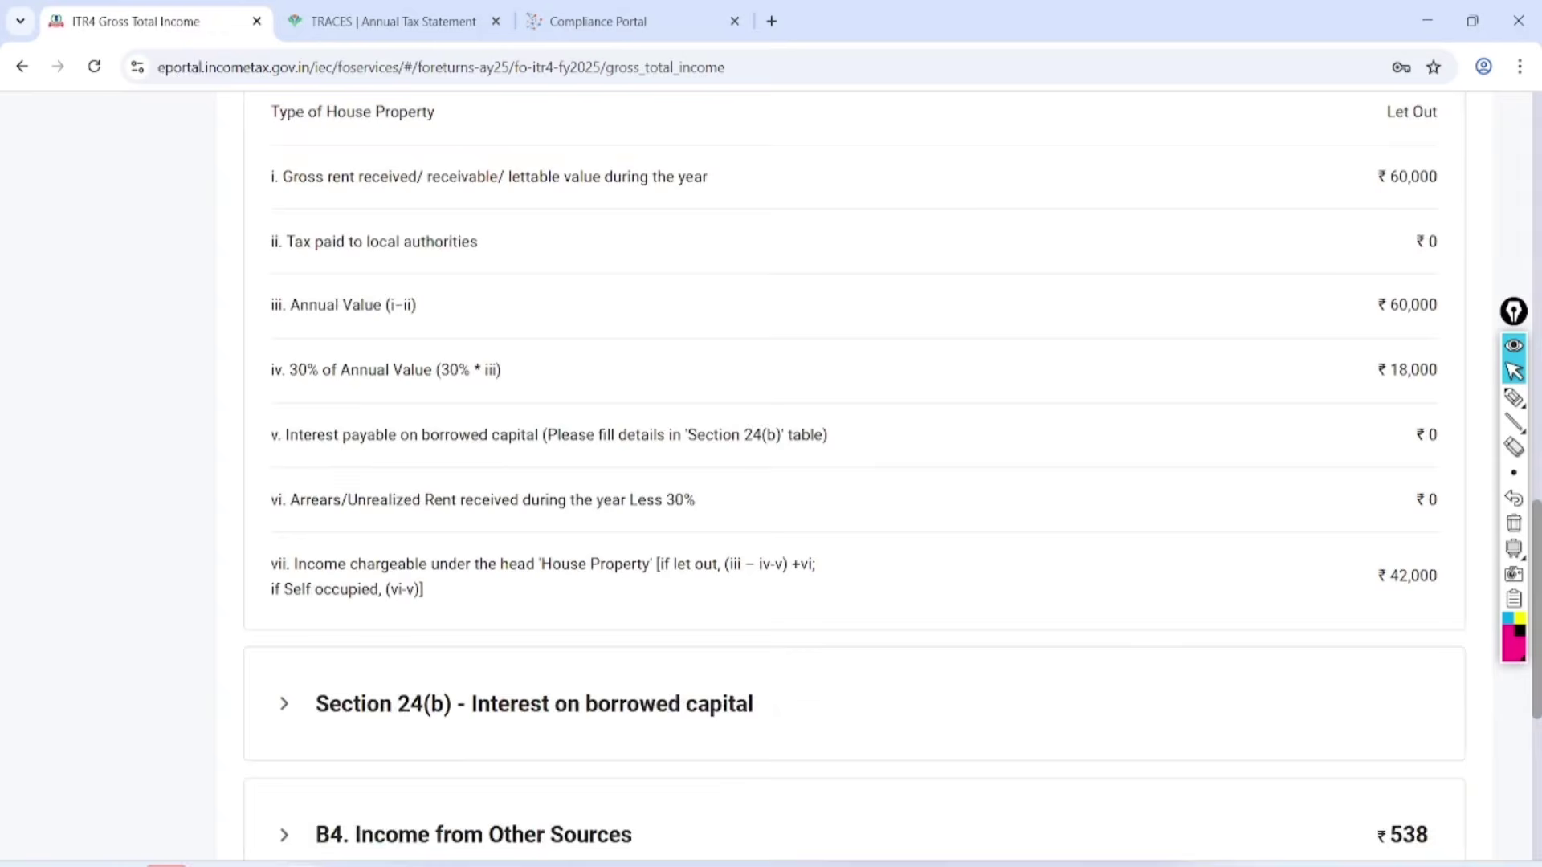
left_click(453, 531)
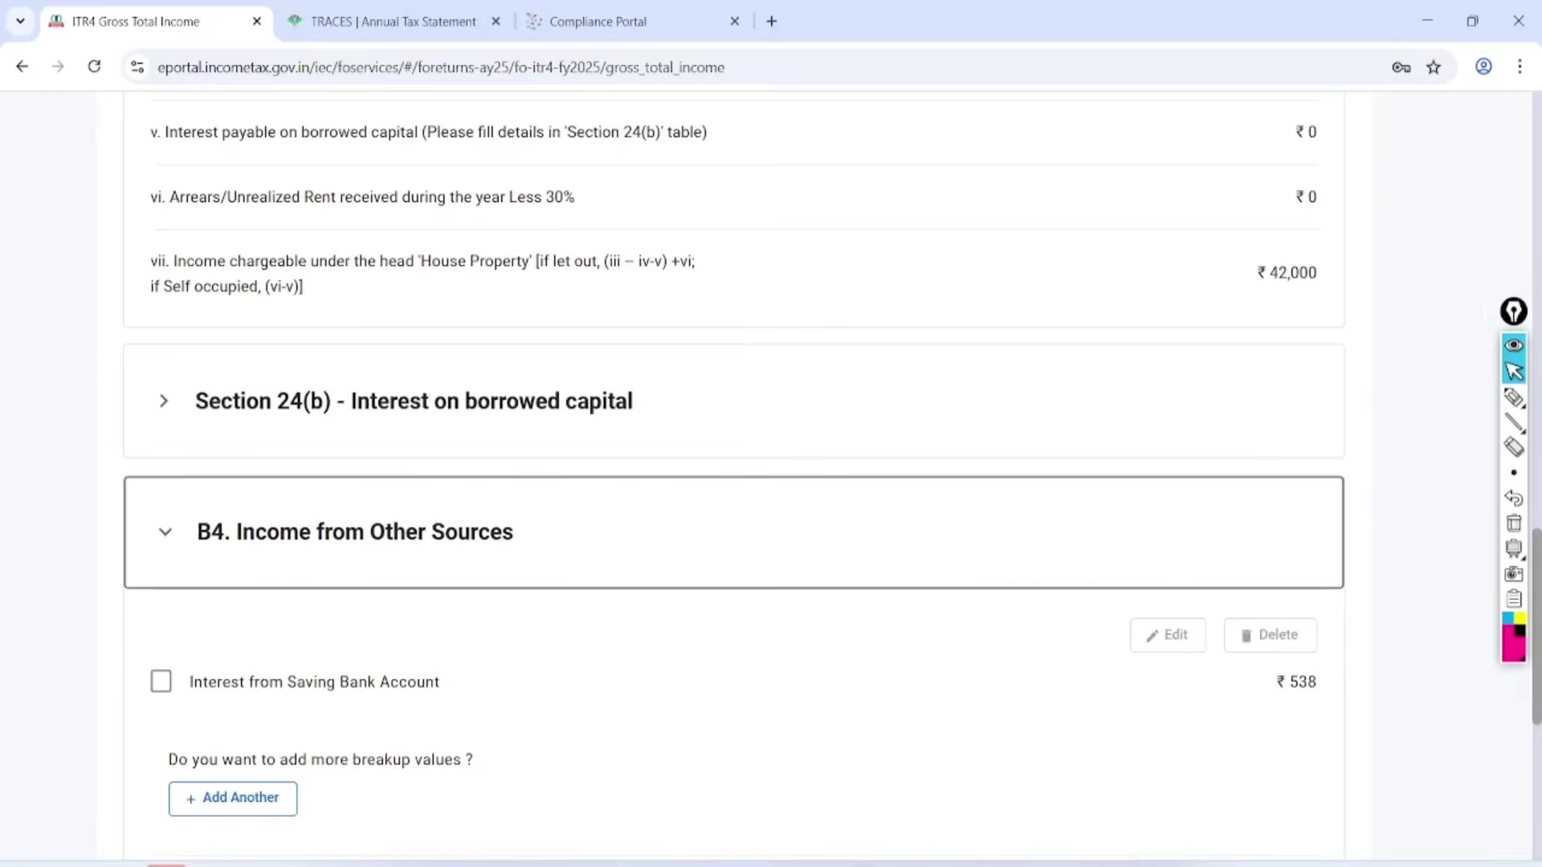
scroll(851, 473, "down", 3)
Add a B4 'Any Other' income entry described as 'tution income' for ₹5,000 and save it.
left_click(232, 519)
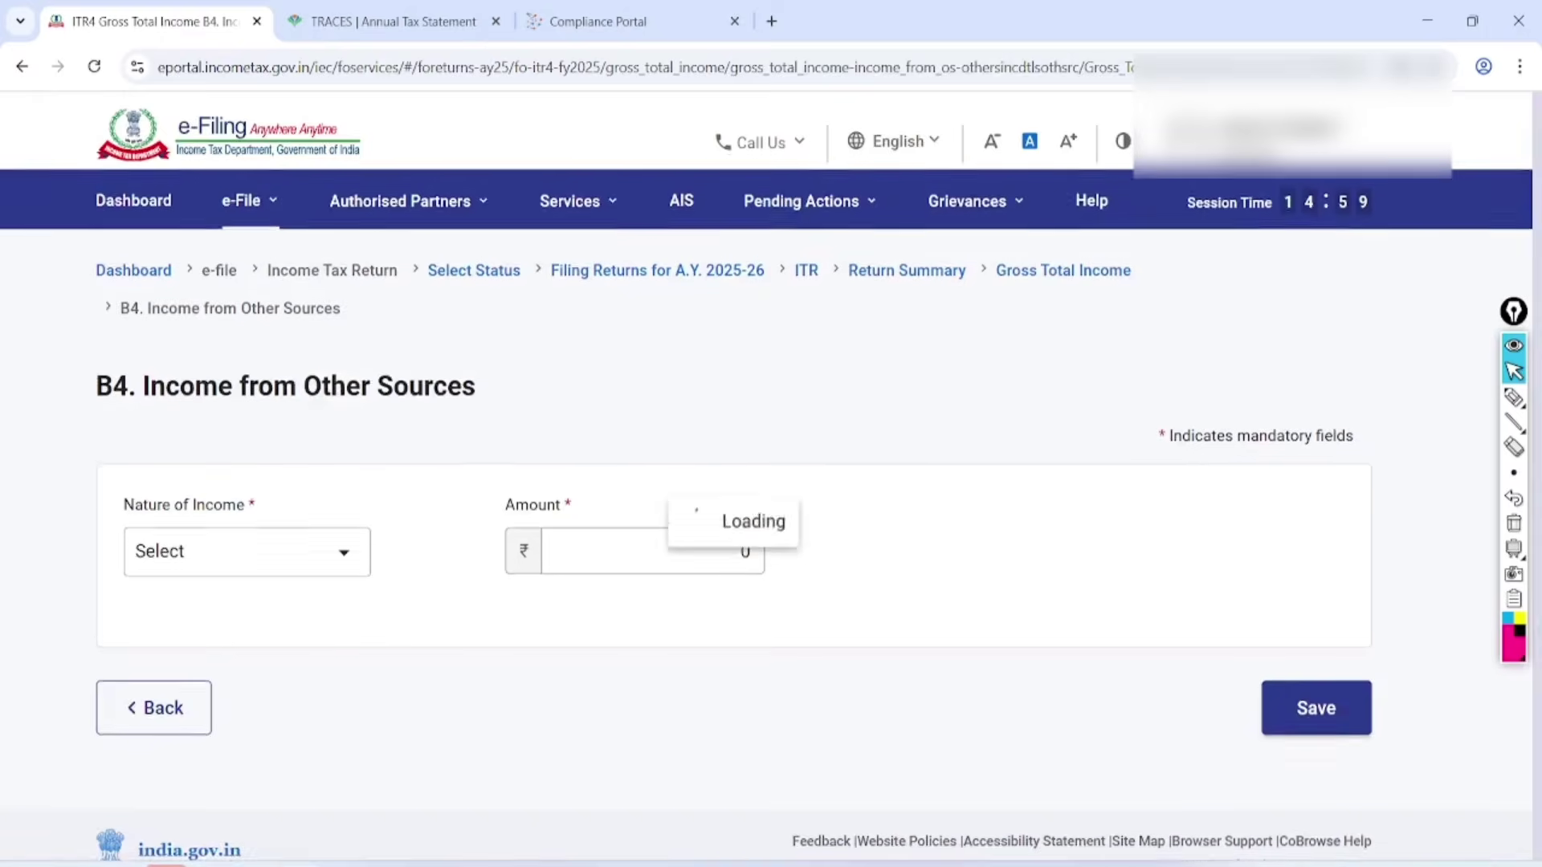
left_click(366, 559)
scroll(366, 723, "down", 3)
scroll(366, 618, "down", 5)
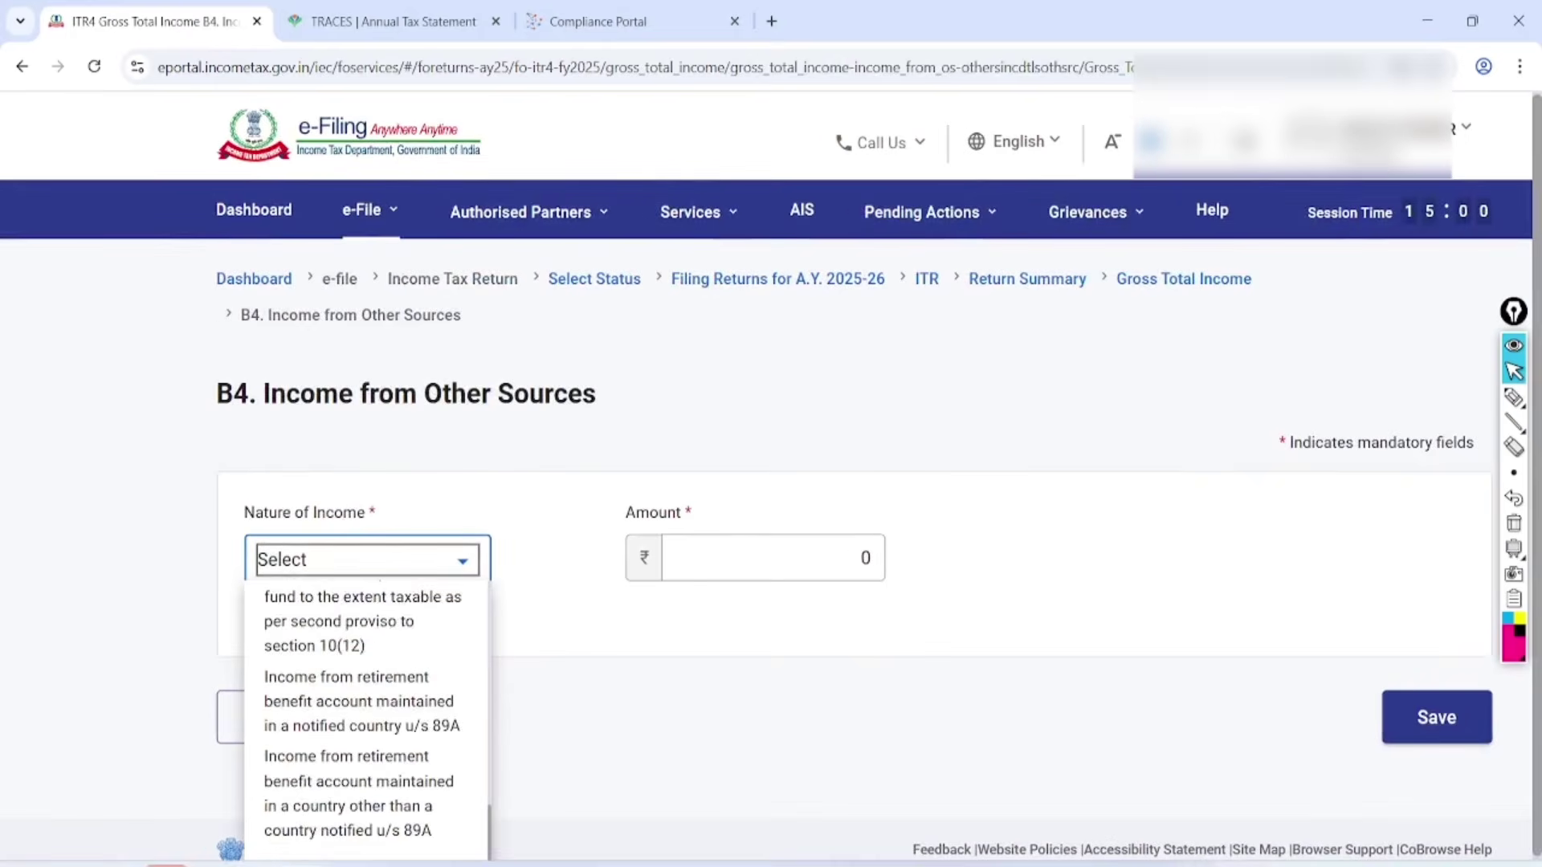
left_click(301, 779)
left_click(640, 465)
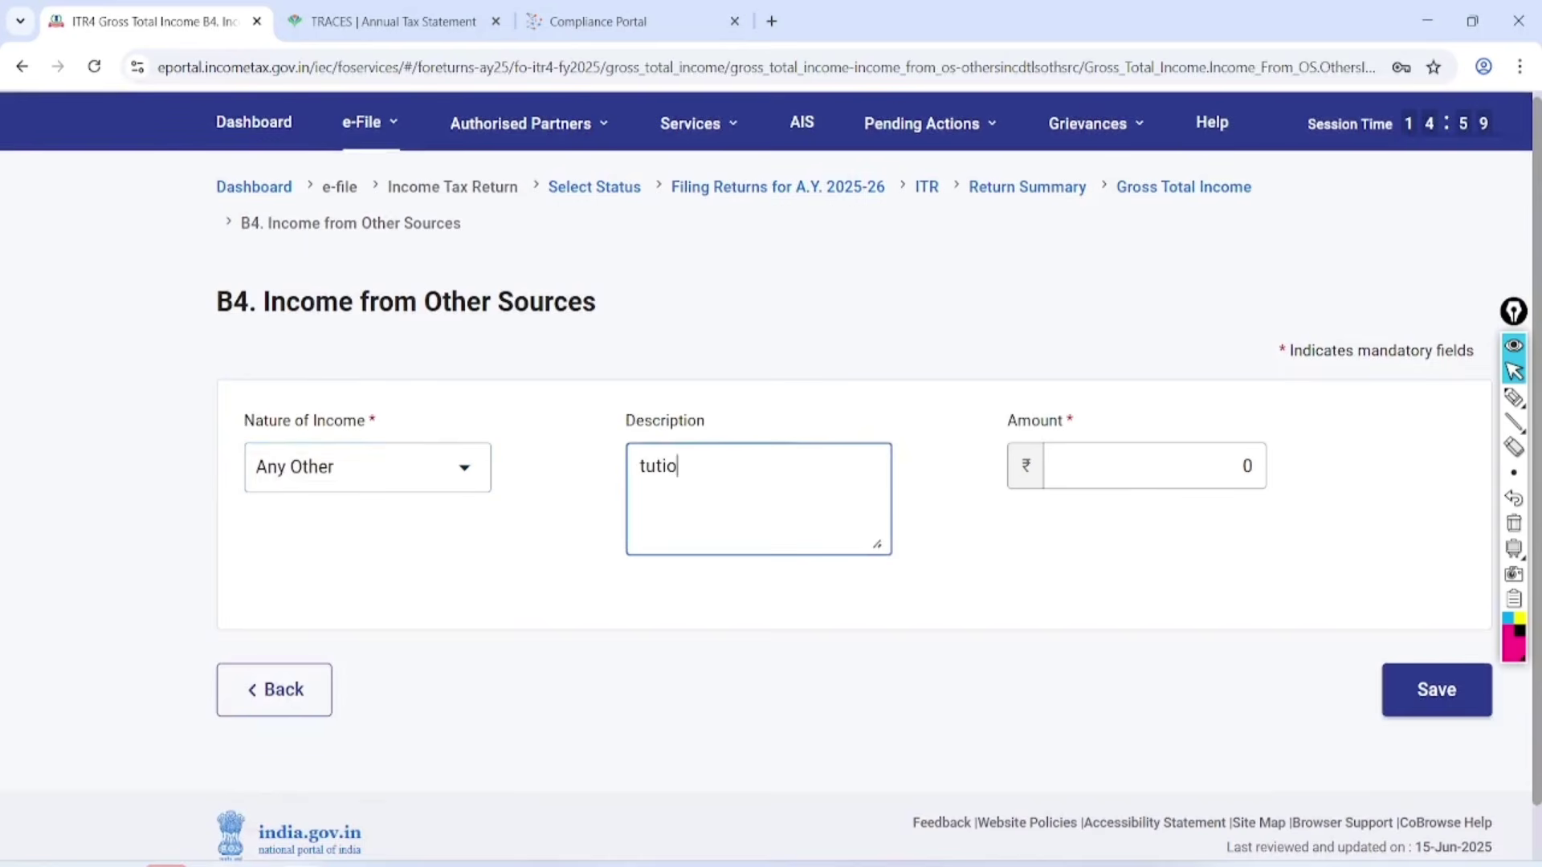
type("tution income")
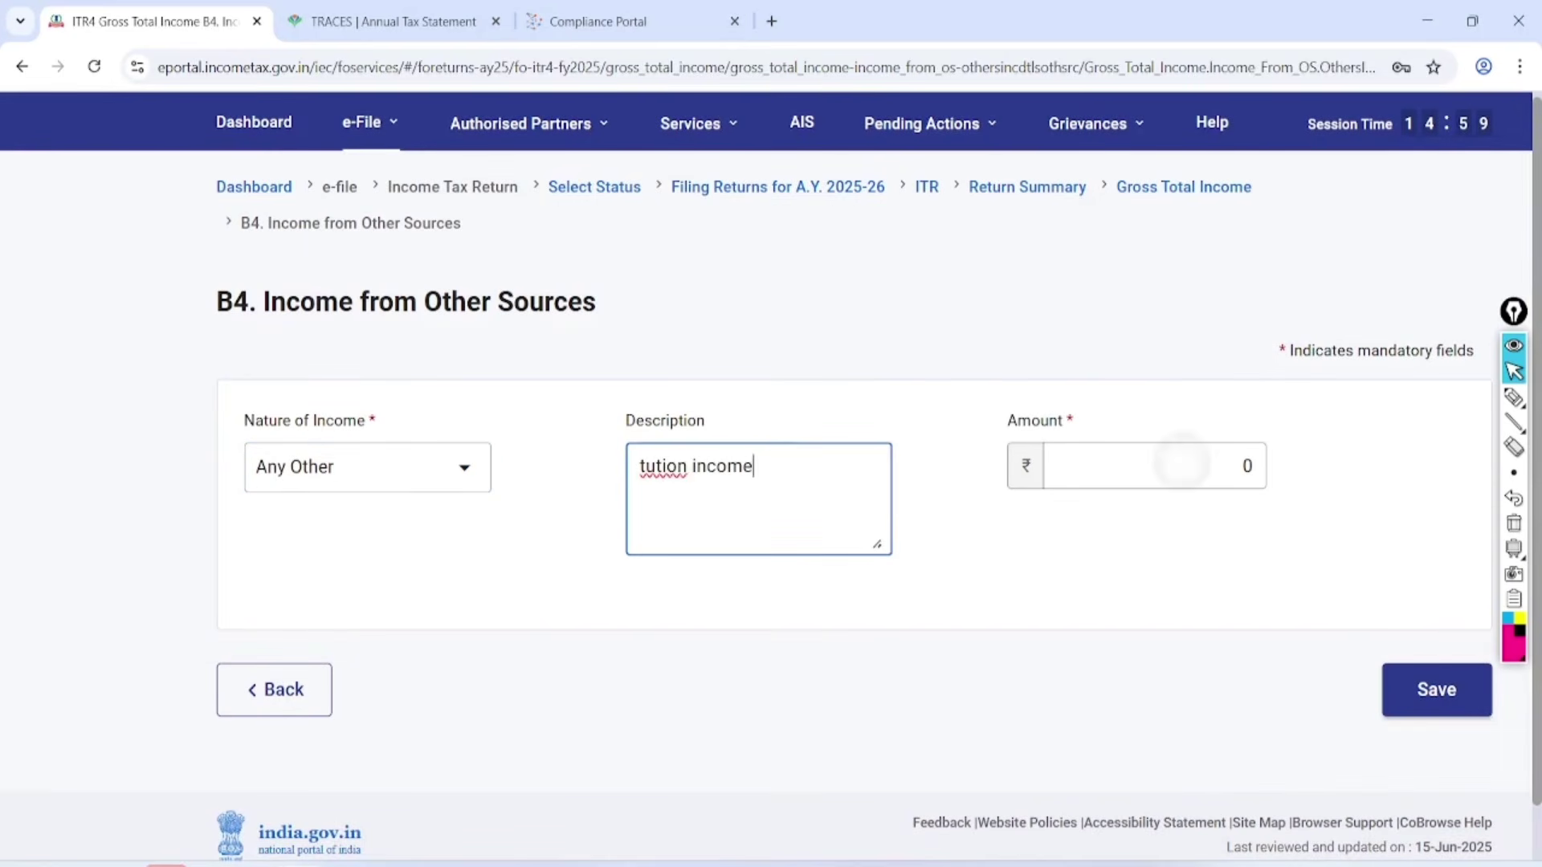
left_click(1239, 478)
type("5")
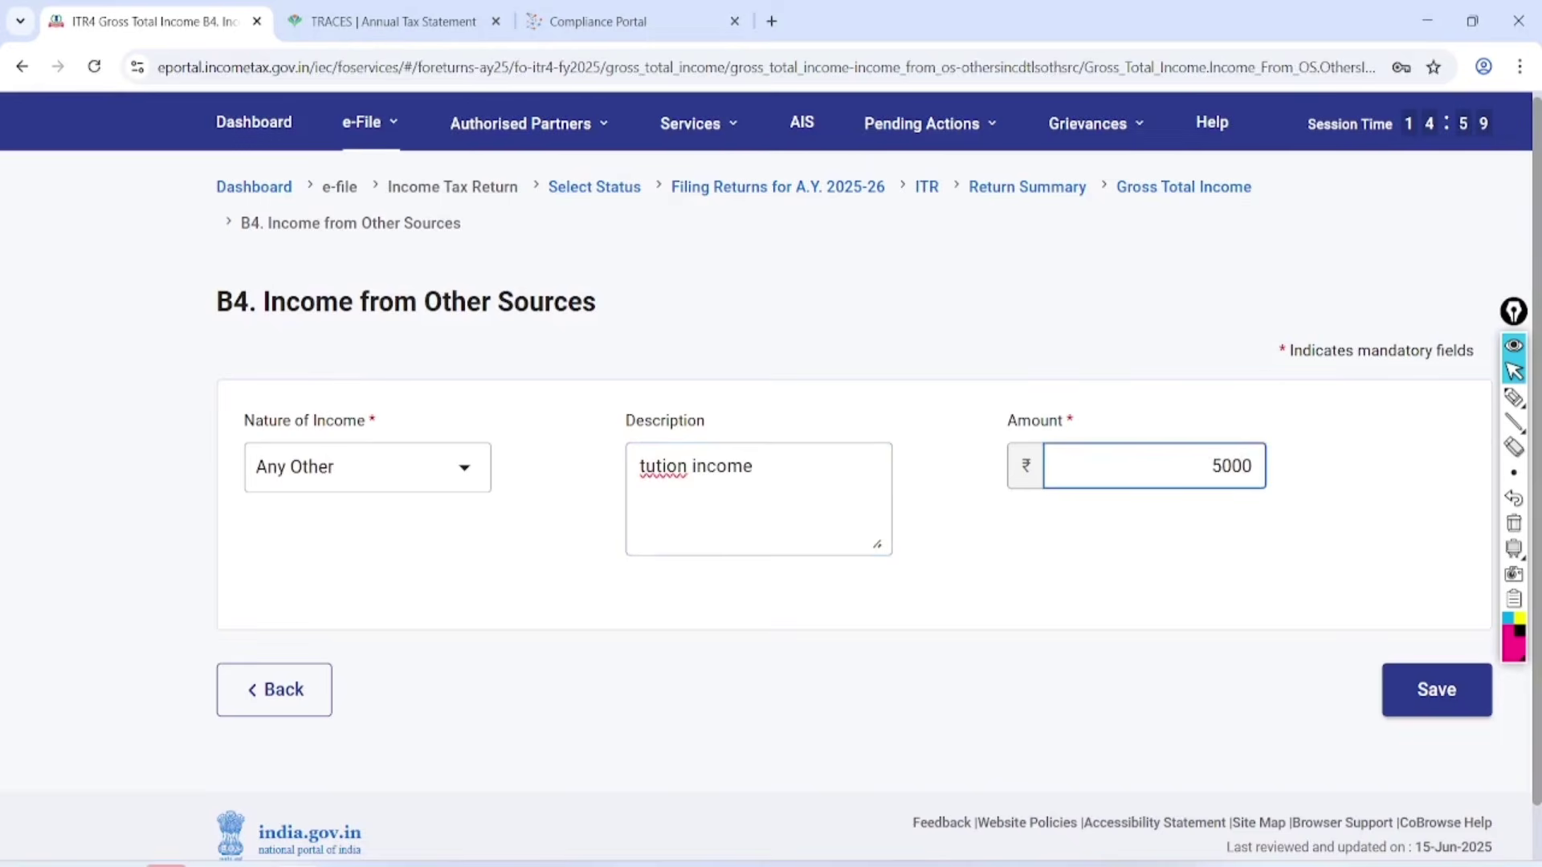
type("00")
left_click(1433, 689)
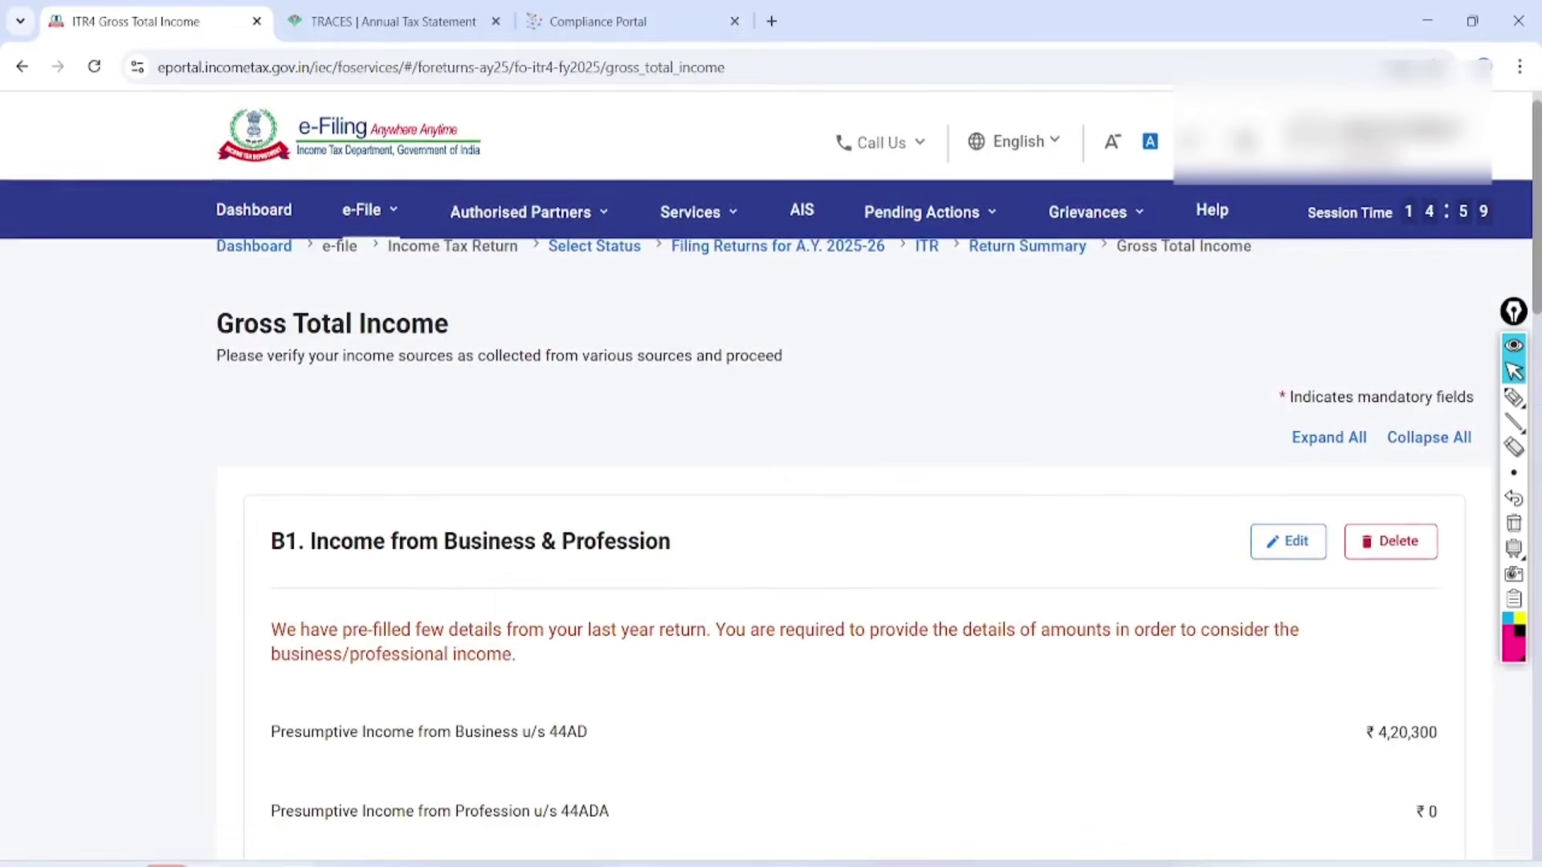
Circle the ₹4,92,838 gross total income, then confirm it.
scroll(851, 482, "down", 14)
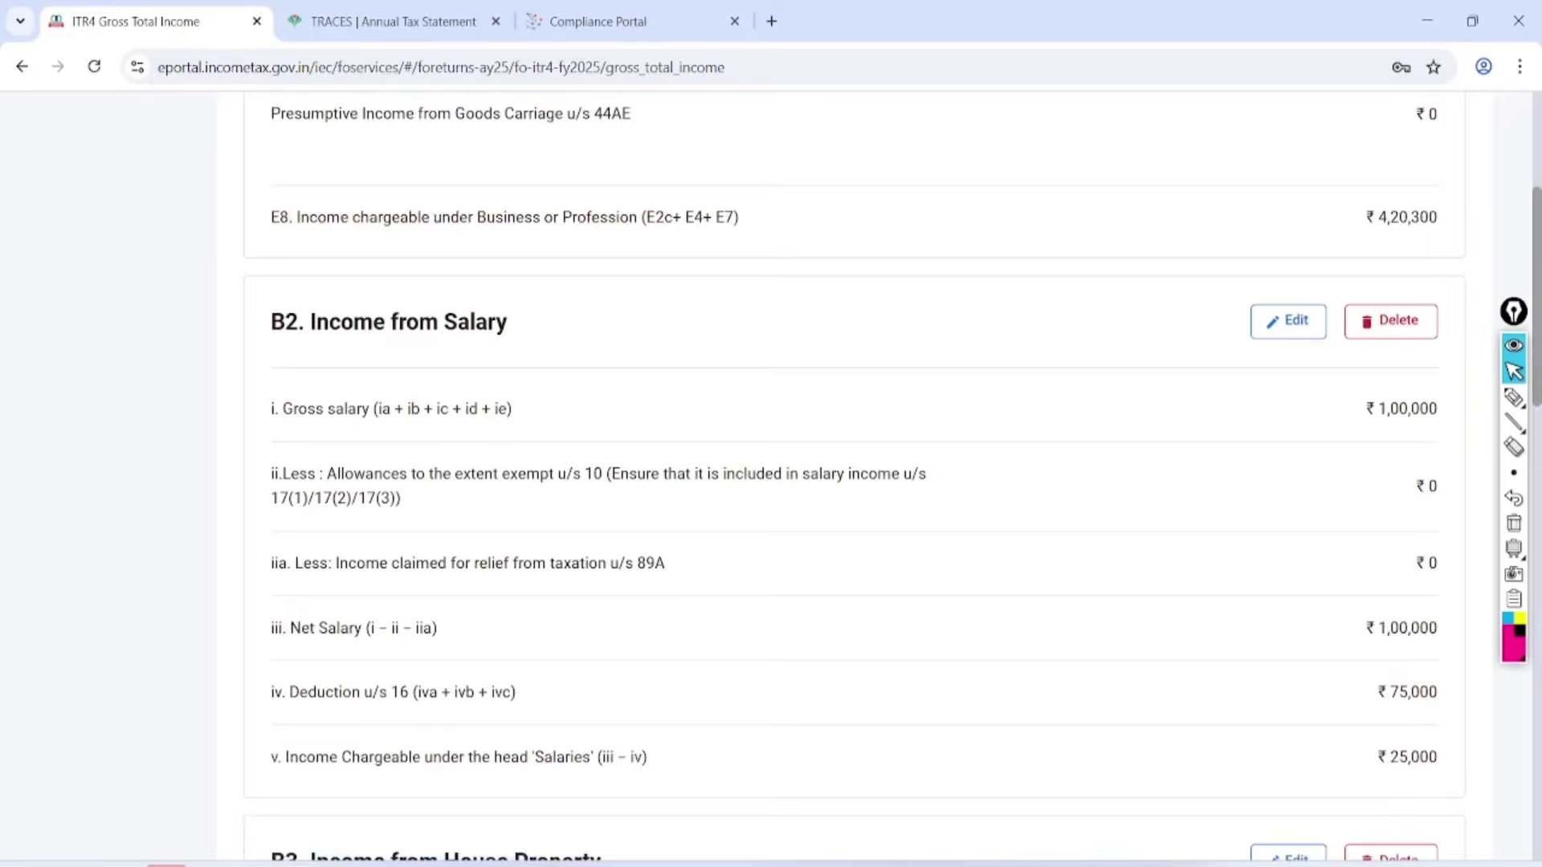
scroll(852, 482, "down", 13)
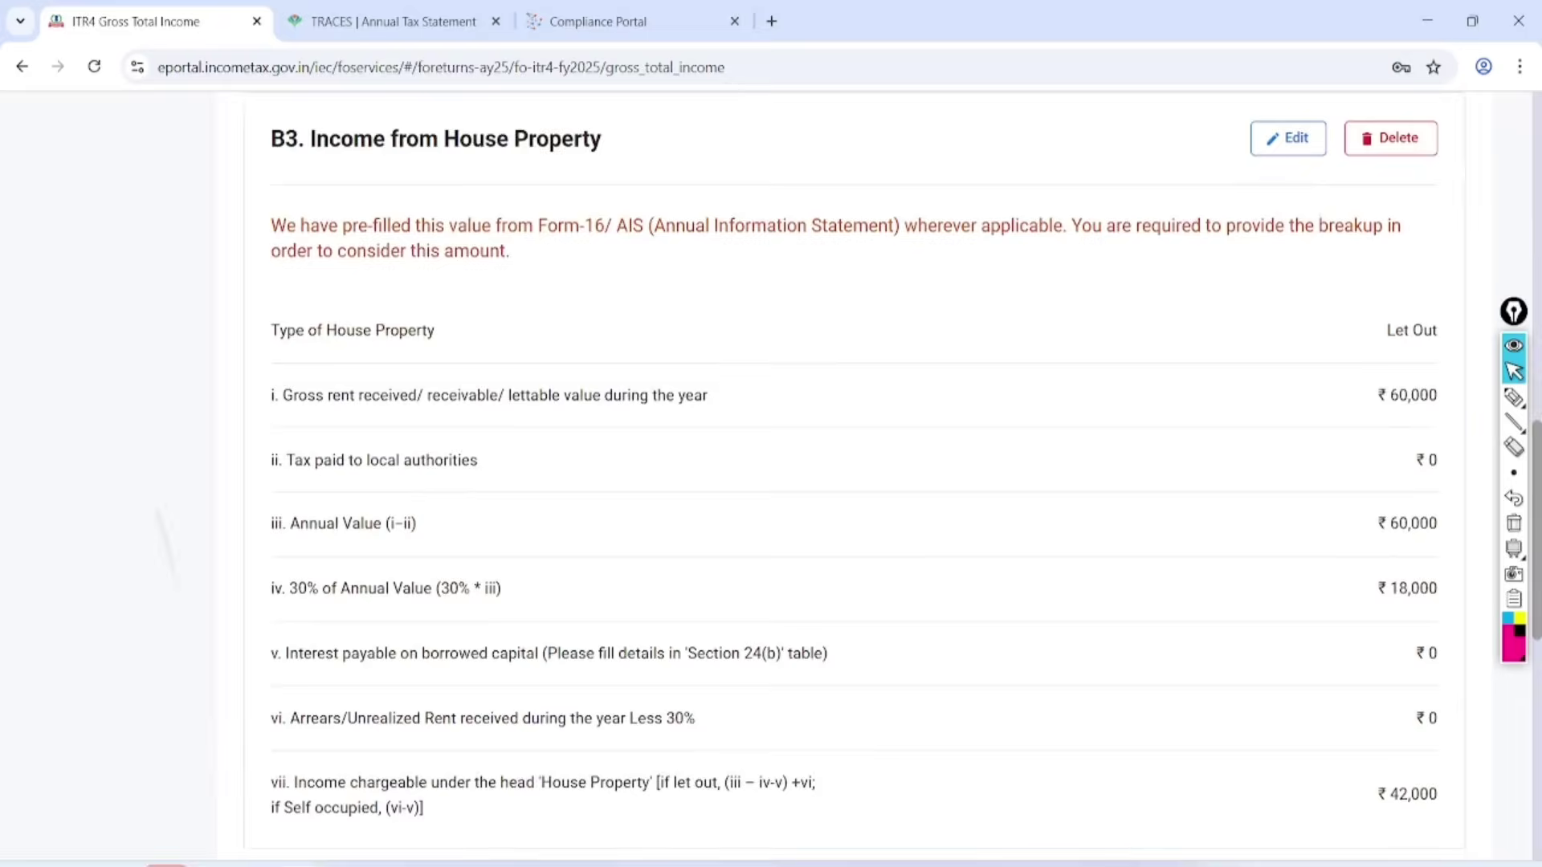
scroll(851, 482, "down", 1)
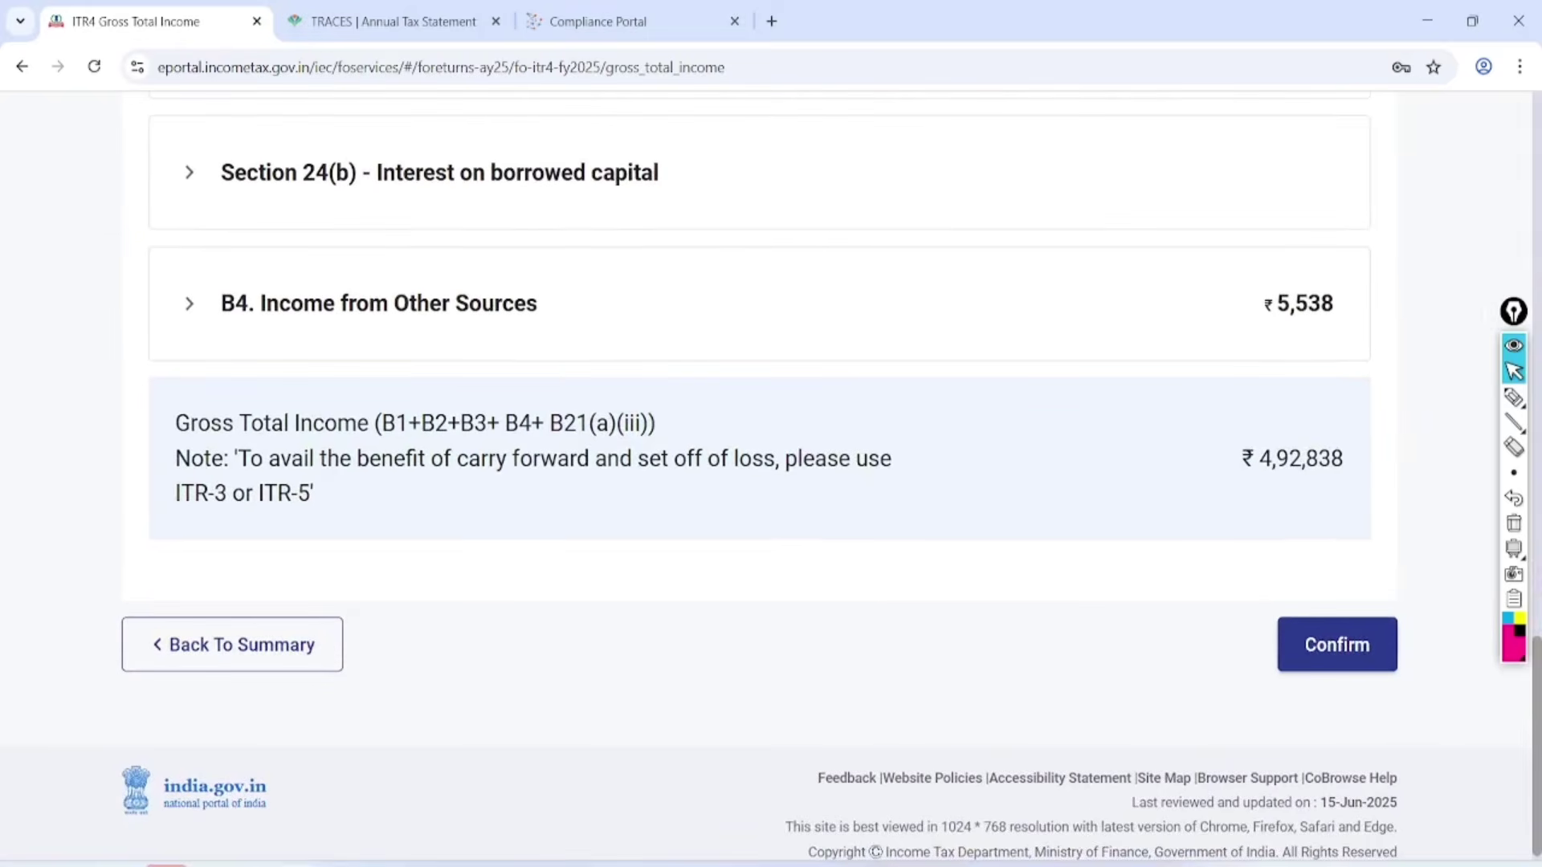
left_click(1514, 397)
mouse_move(1358, 396)
left_mouse_down()
mouse_move(1254, 402)
mouse_move(1365, 555)
mouse_move(1285, 401)
left_mouse_up()
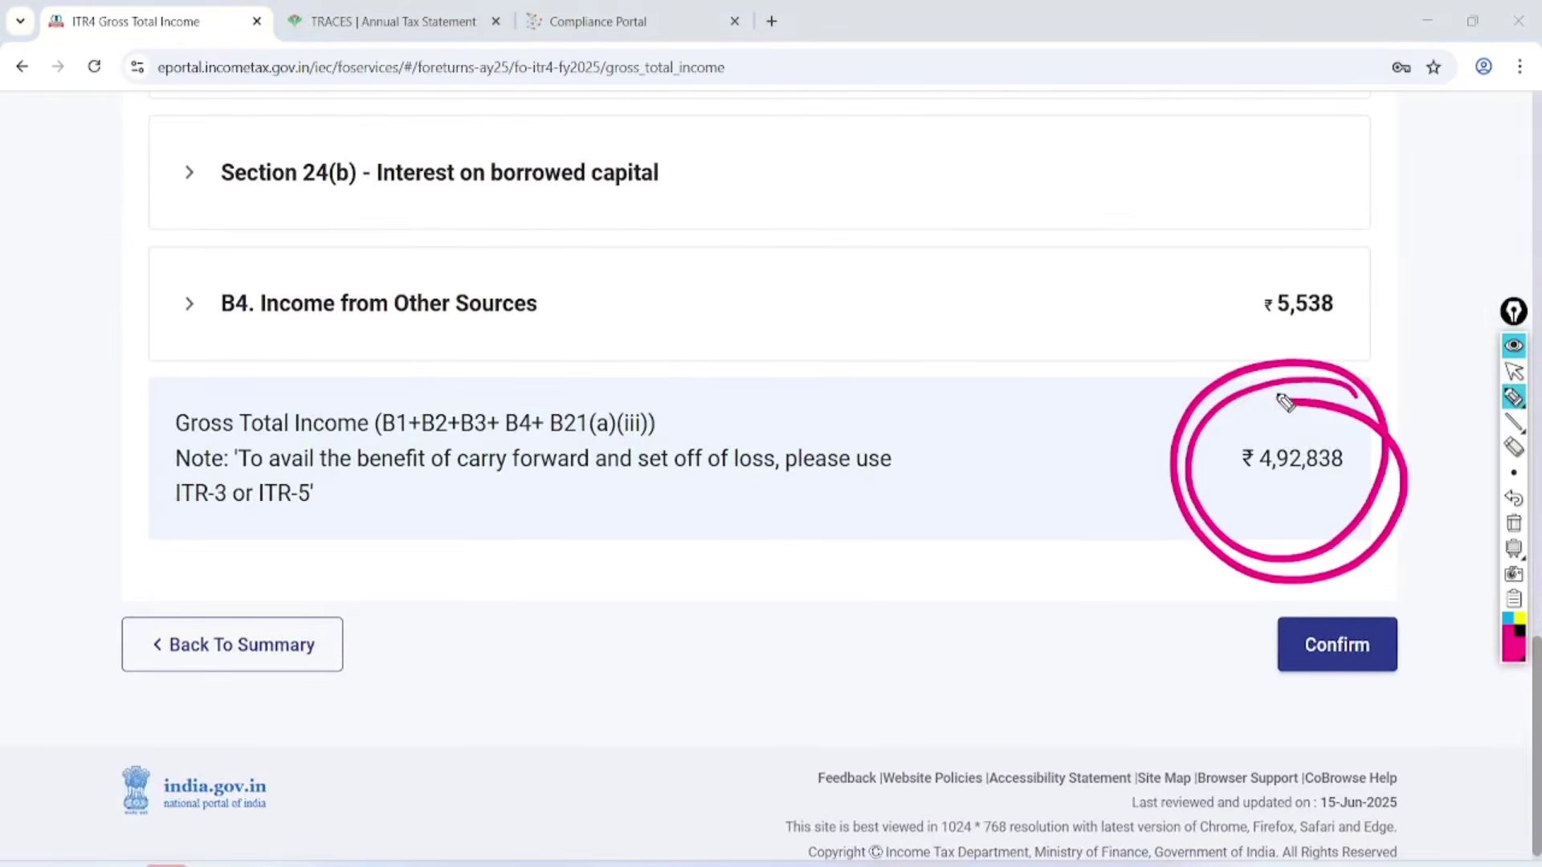
left_click(1513, 372)
left_click(1514, 522)
left_click(1333, 645)
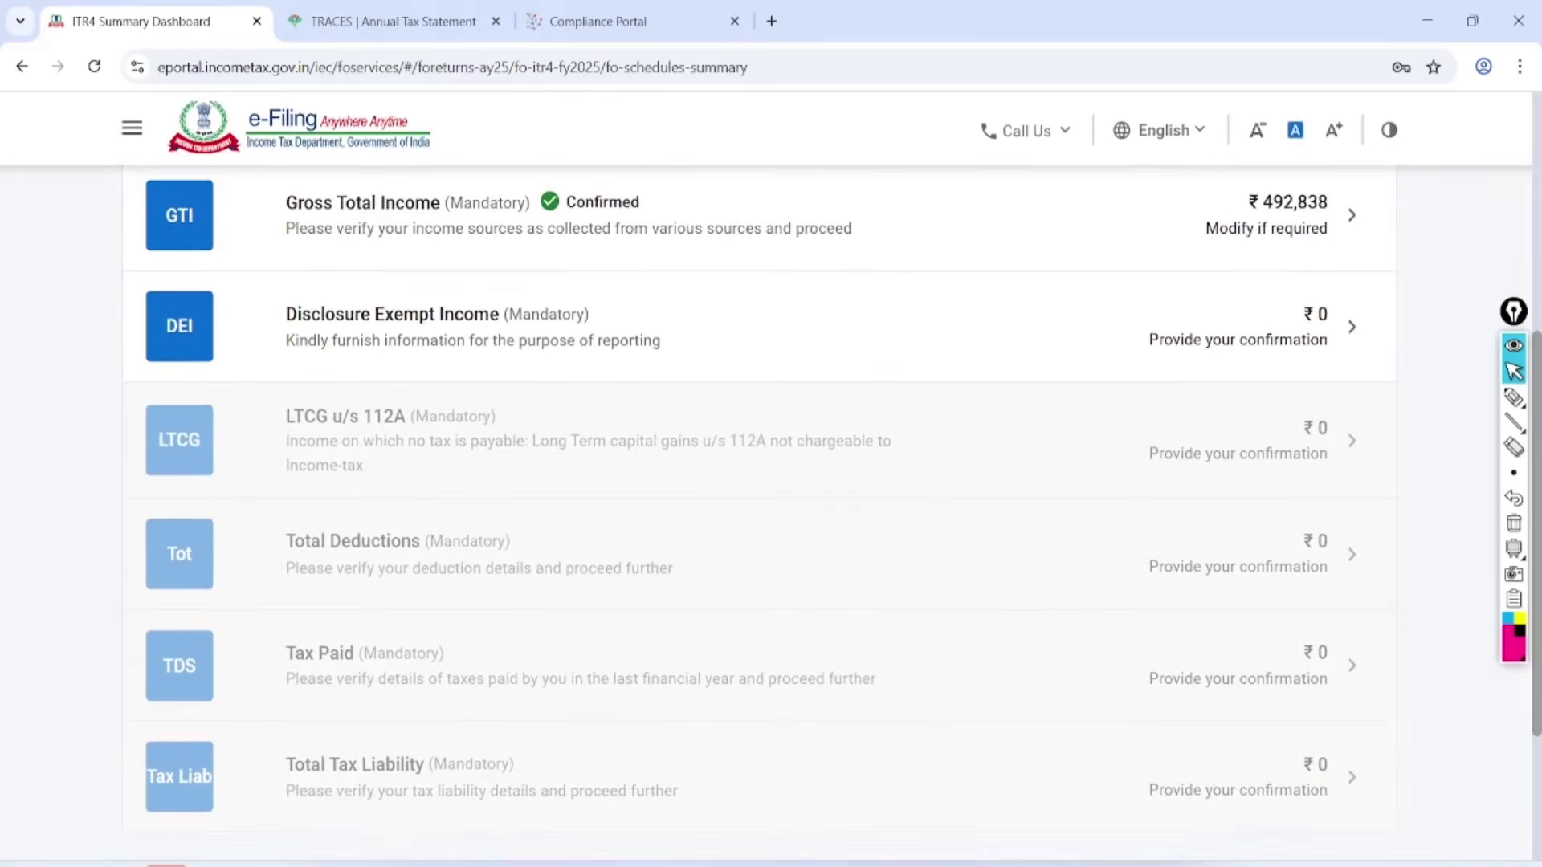
Mark the Confirmed status and point to Disclosure Exempt Income, then clear the ink.
left_click(1514, 397)
mouse_move(634, 152)
left_mouse_down()
mouse_move(603, 253)
mouse_move(594, 155)
left_mouse_up()
left_click_drag(594, 303, 883, 250)
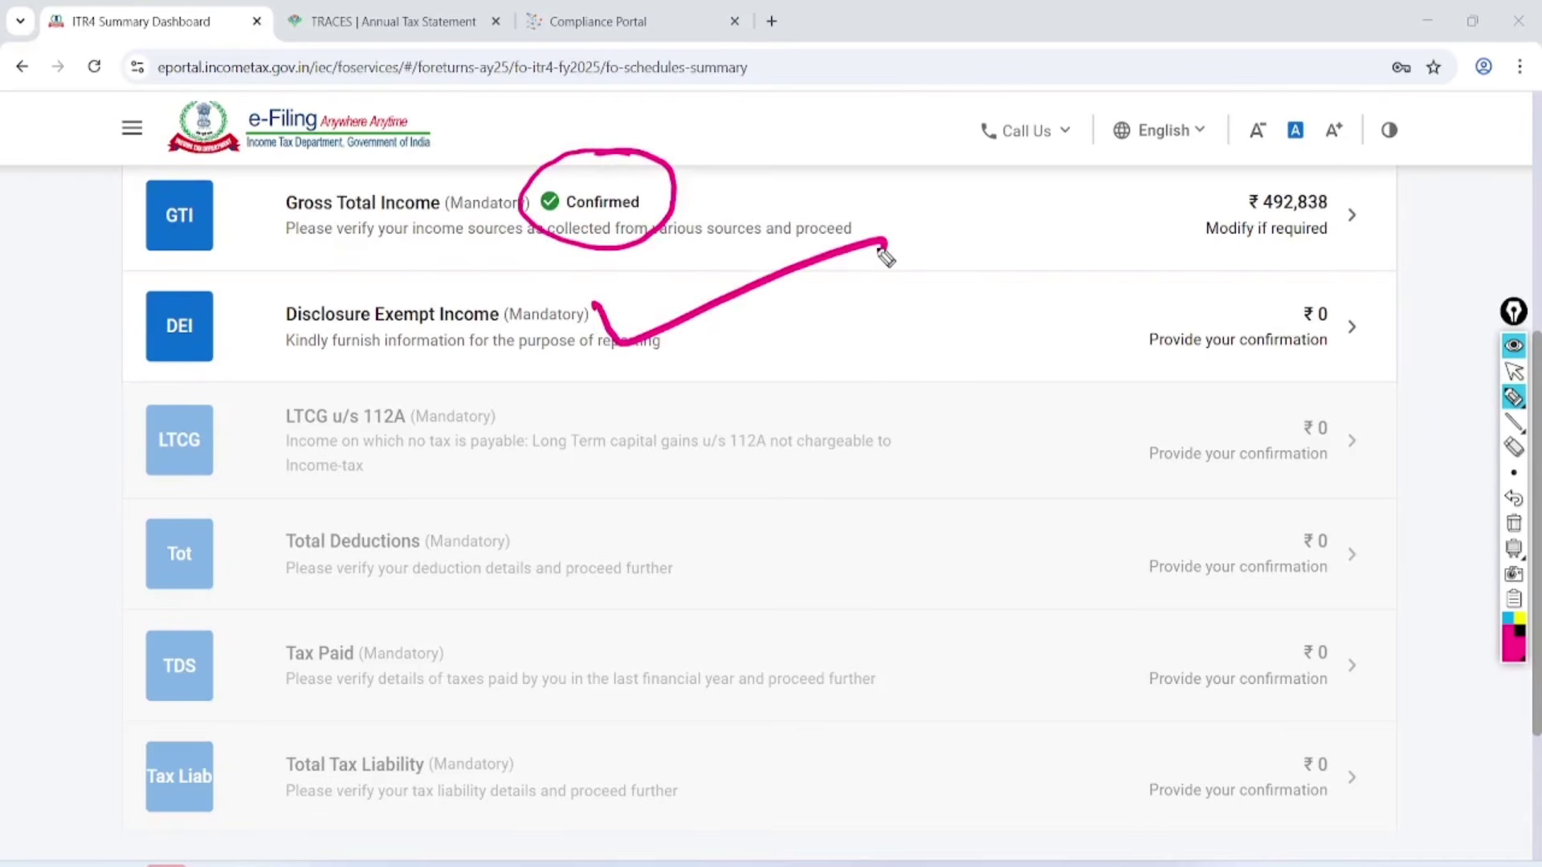
left_click(1513, 523)
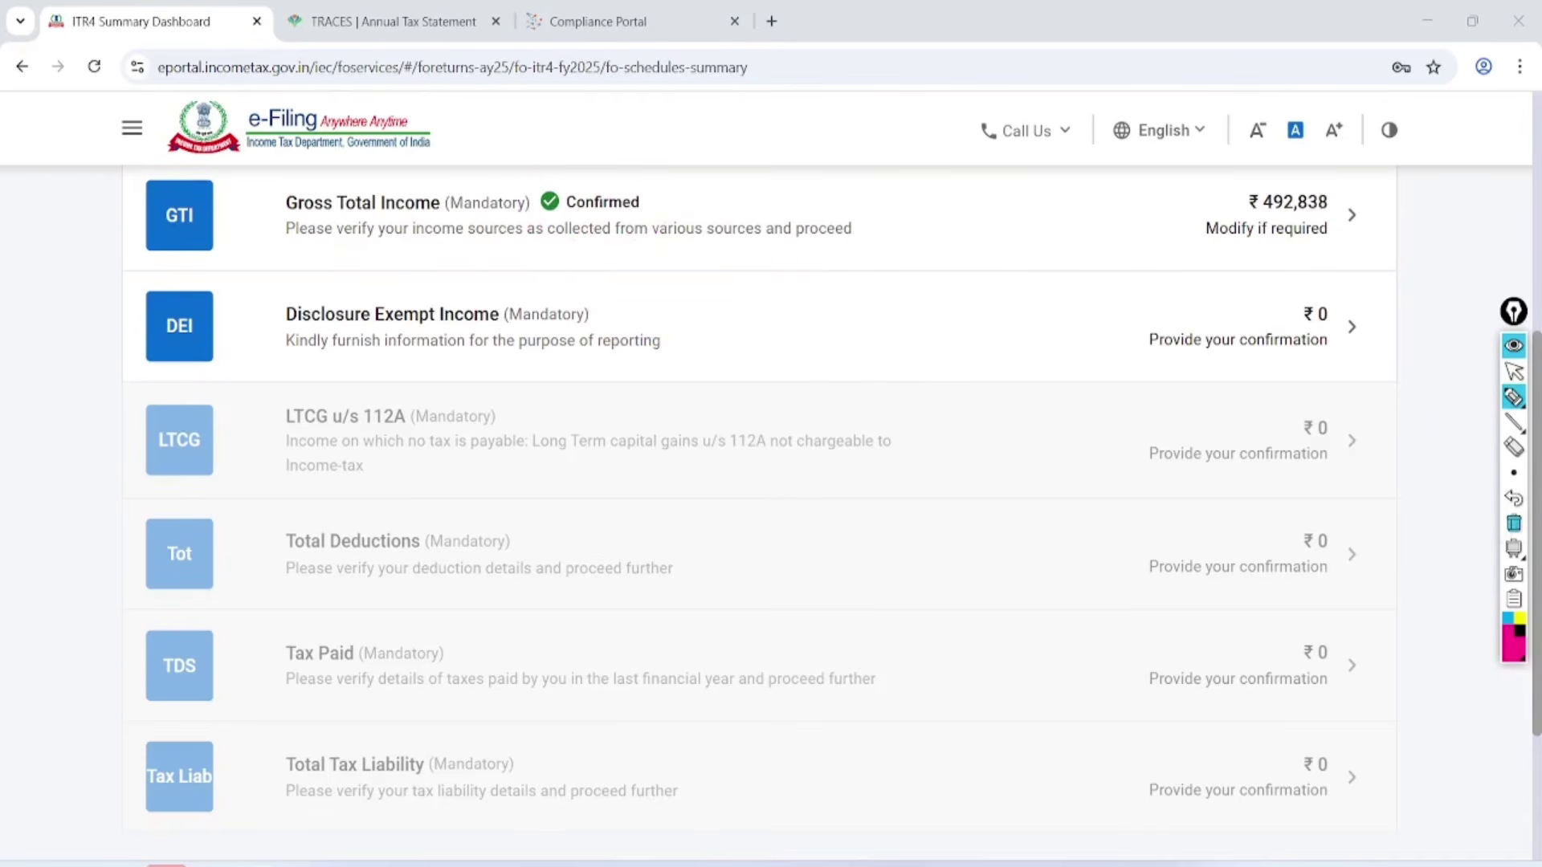
left_click(1513, 371)
Open the Disclosure Exempt Income schedule and look through its sections.
left_click(1352, 327)
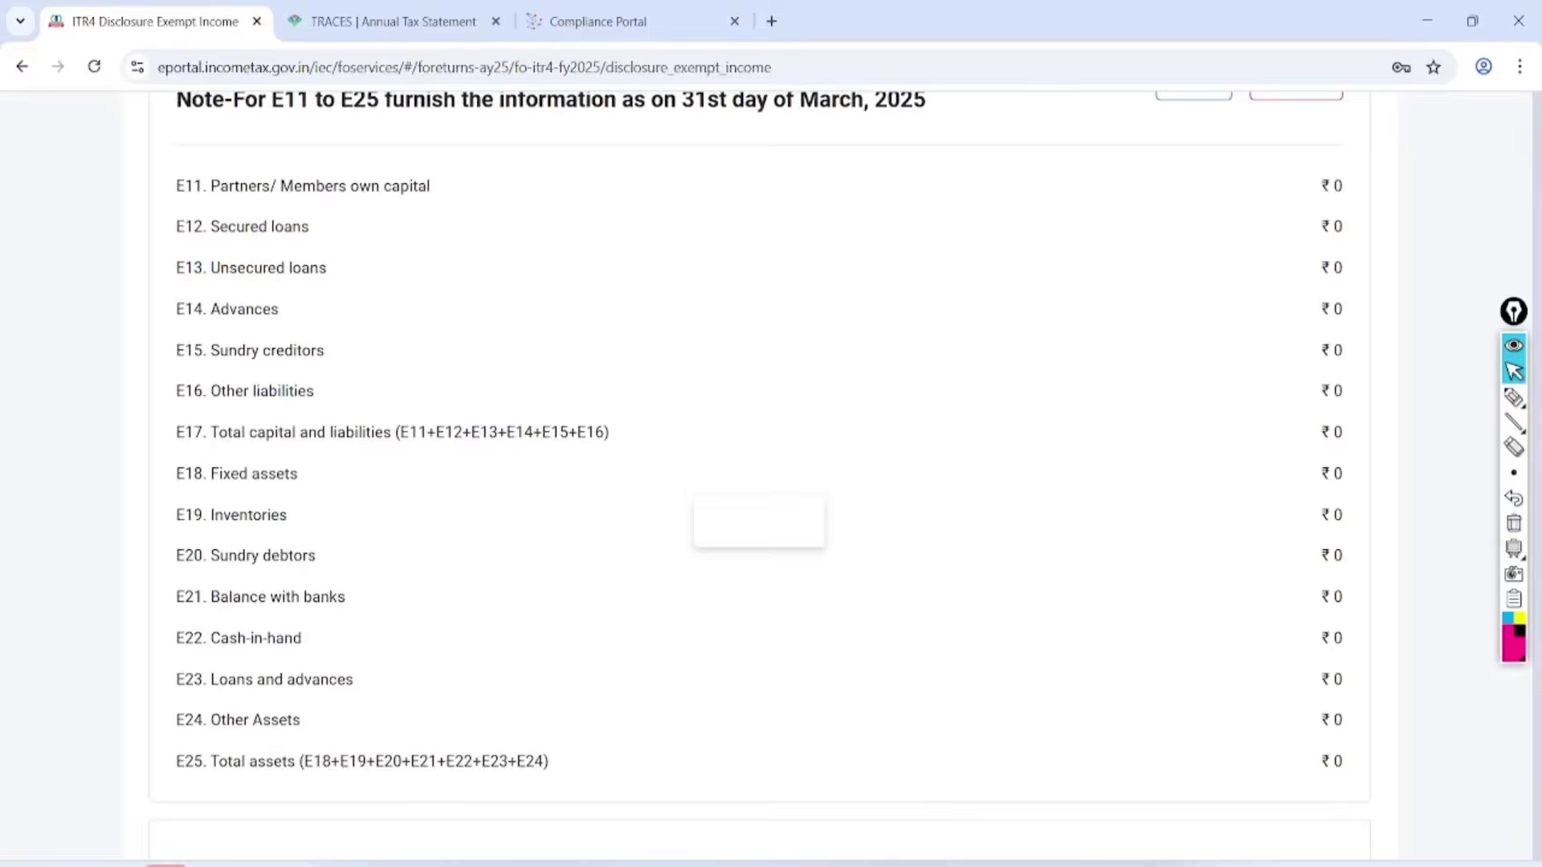
scroll(771, 482, "down", 10)
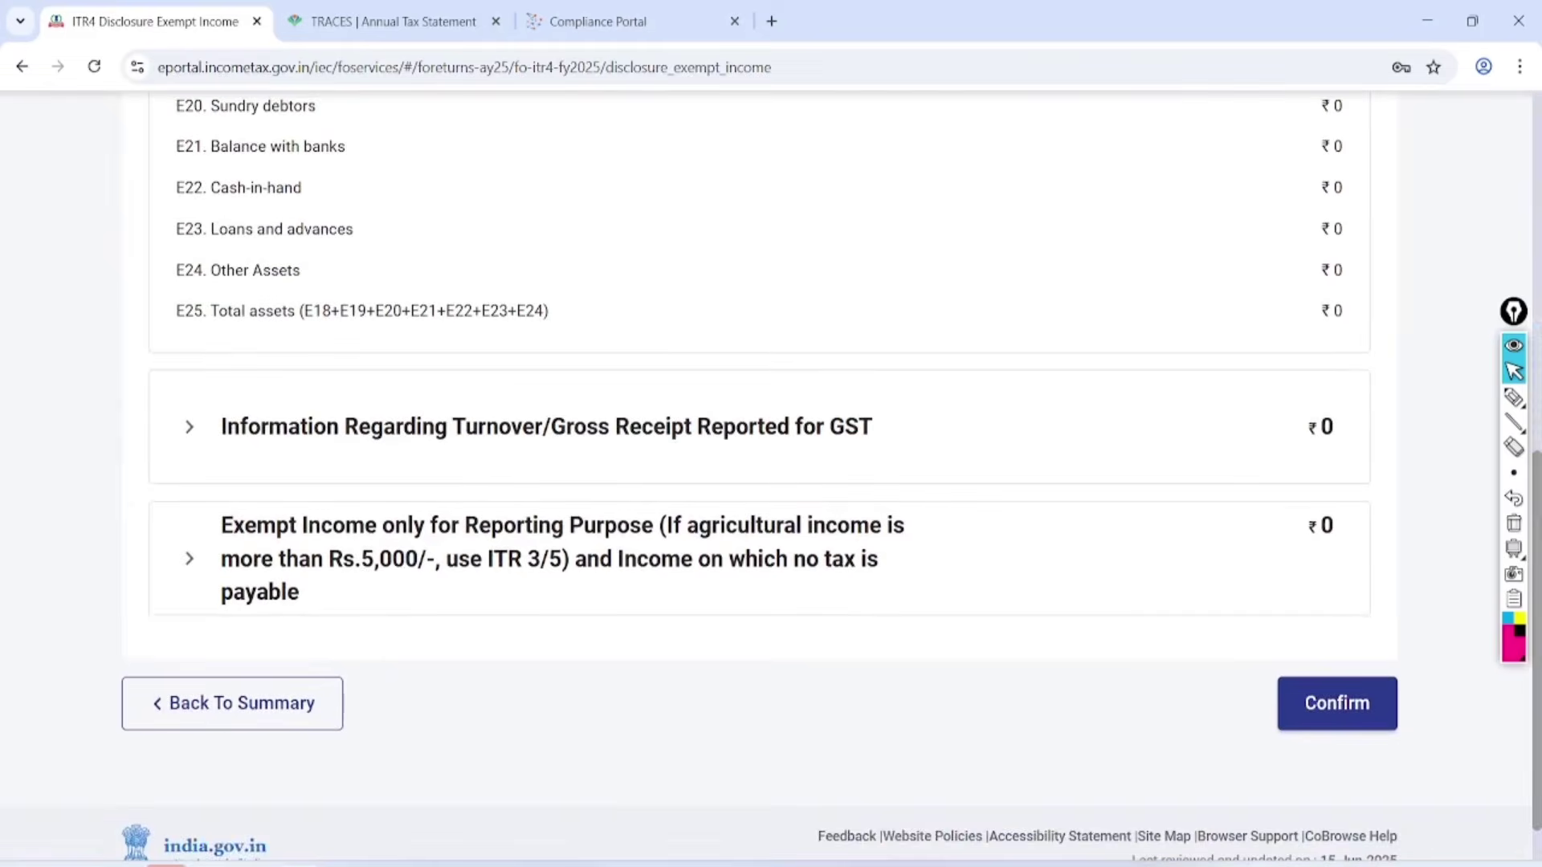
scroll(771, 482, "down", 1)
scroll(771, 482, "up", 10)
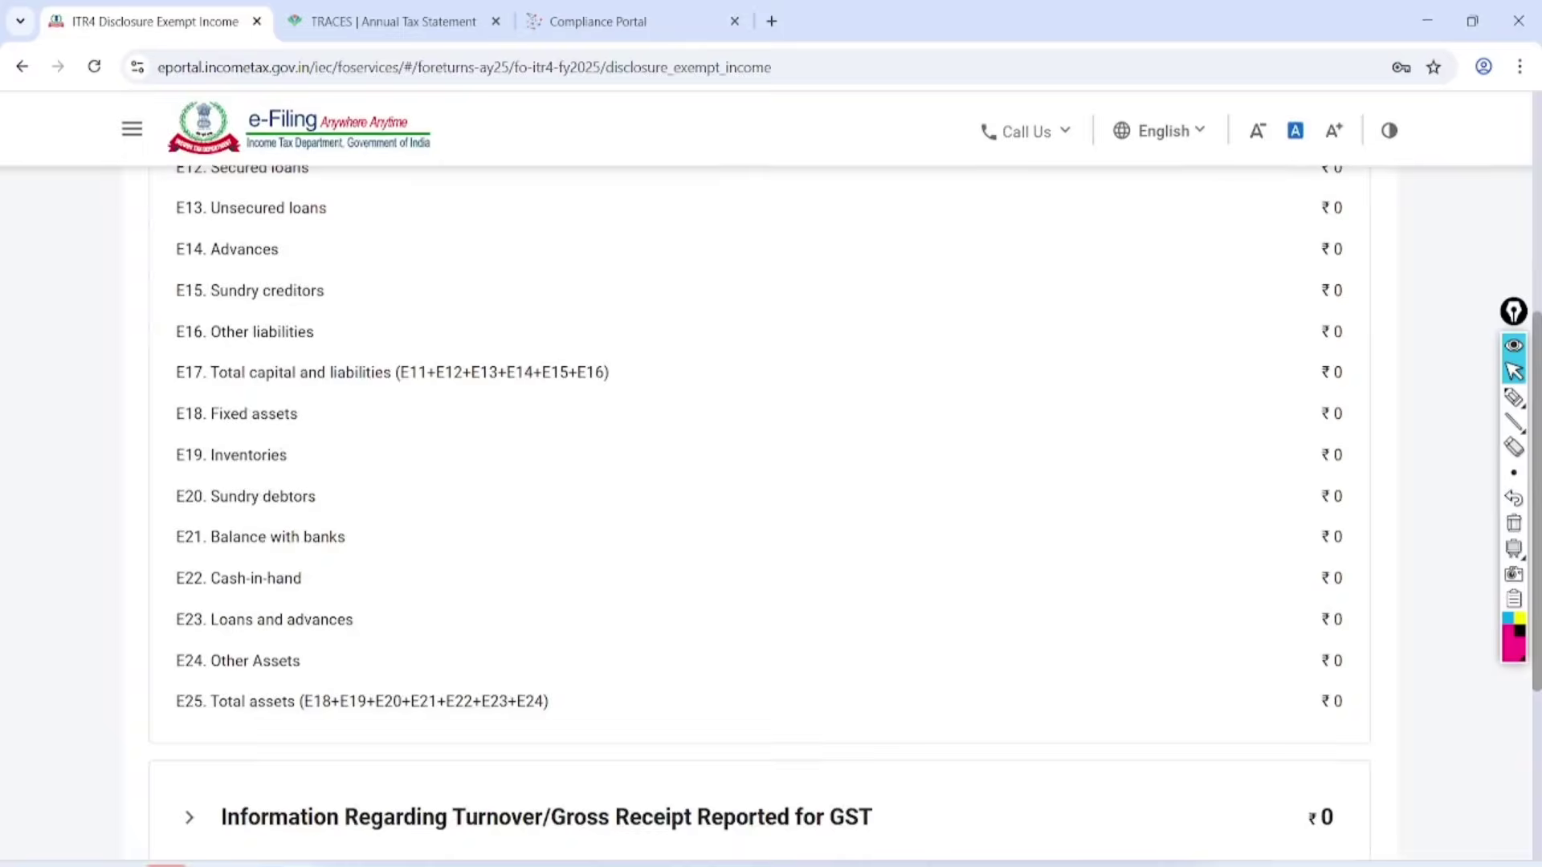
Circle the Financial Particulars of the Business heading and open that card for editing.
left_click(1513, 396)
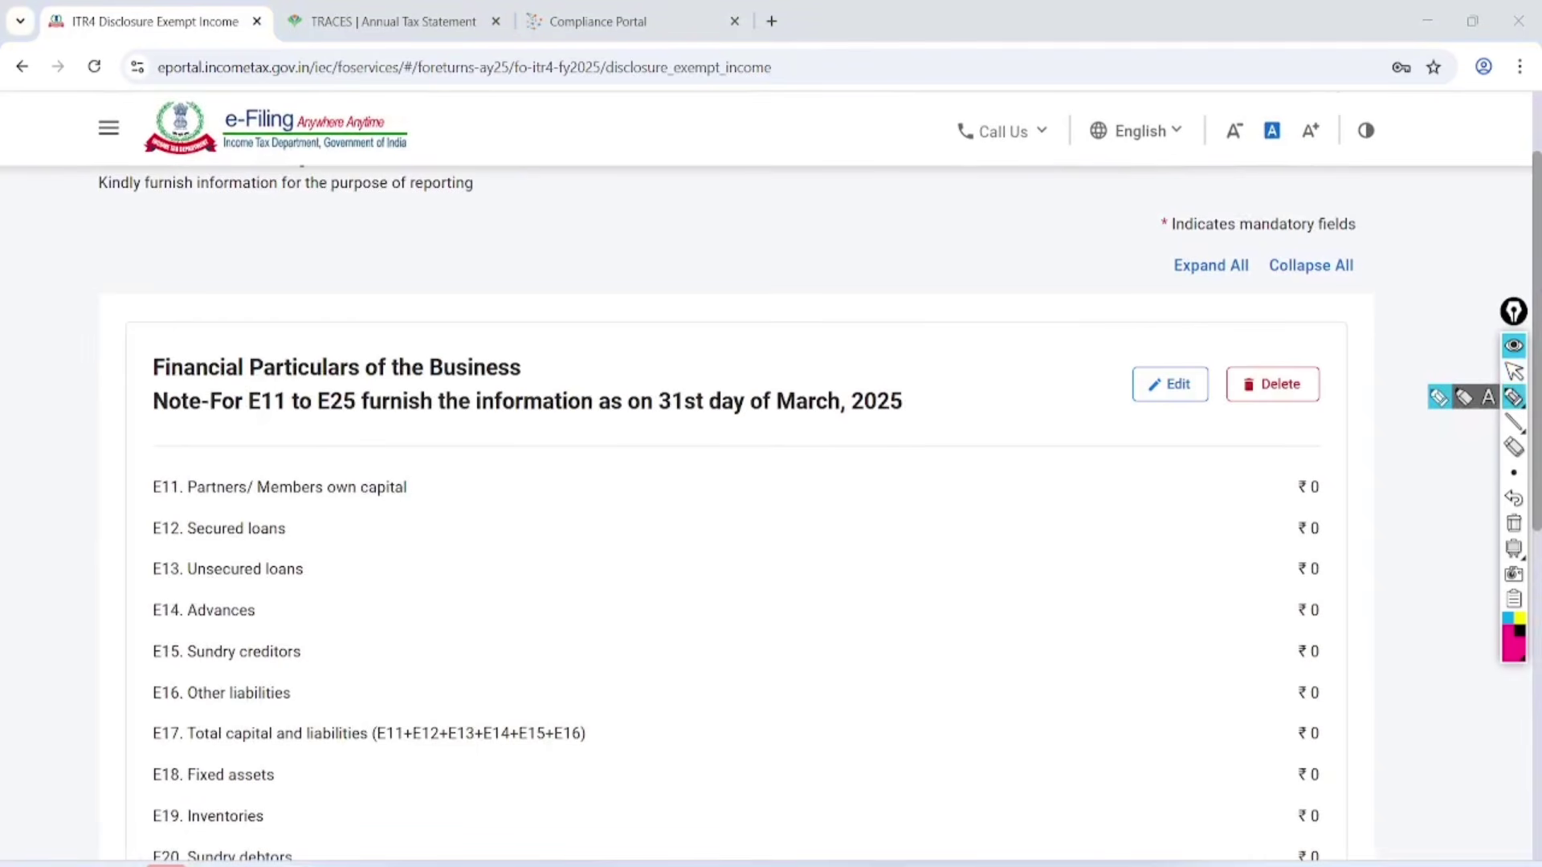
mouse_move(70, 383)
left_mouse_down()
mouse_move(320, 395)
mouse_move(579, 344)
mouse_move(104, 370)
mouse_move(117, 428)
left_mouse_up()
left_click(1514, 371)
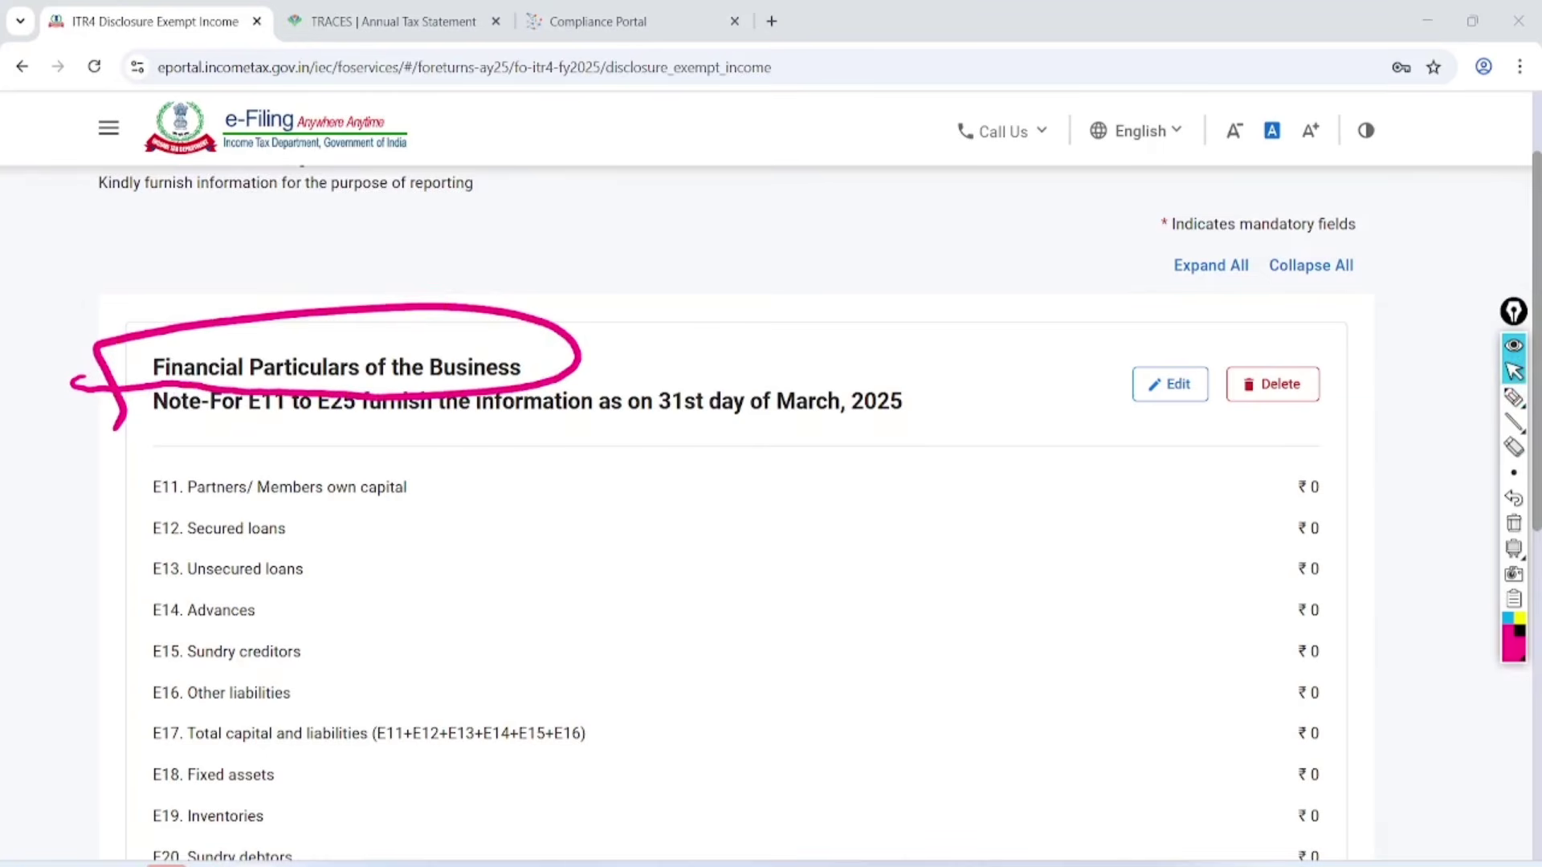
left_click(1514, 523)
left_click(1170, 385)
Mark the E17 and E25 totals and the E18–E23 asset fields with on-screen ink.
scroll(771, 482, "down", 2)
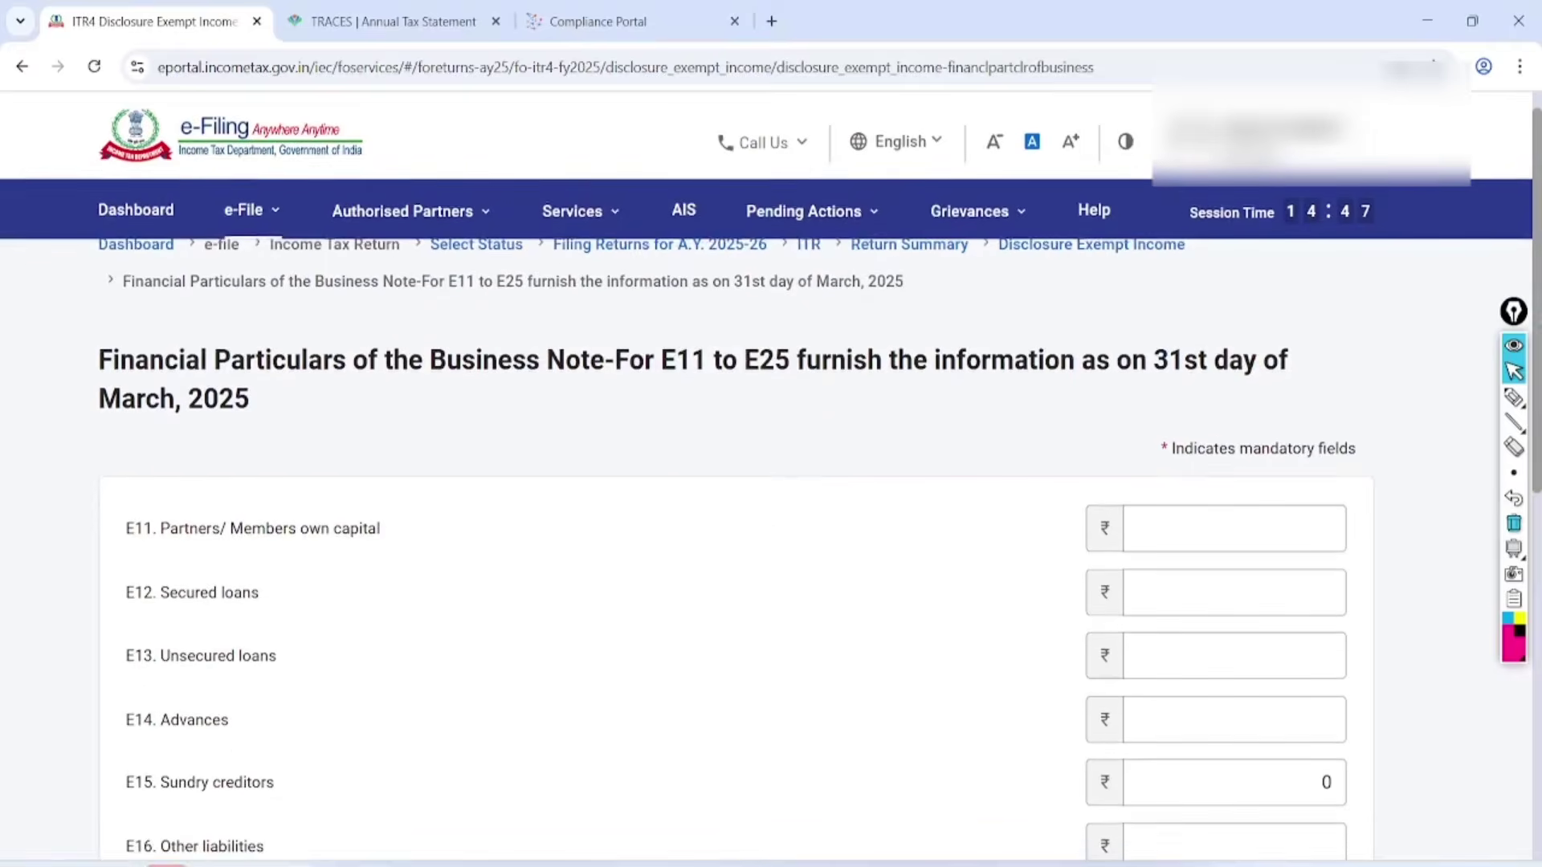
scroll(771, 482, "down", 6)
left_click(1514, 397)
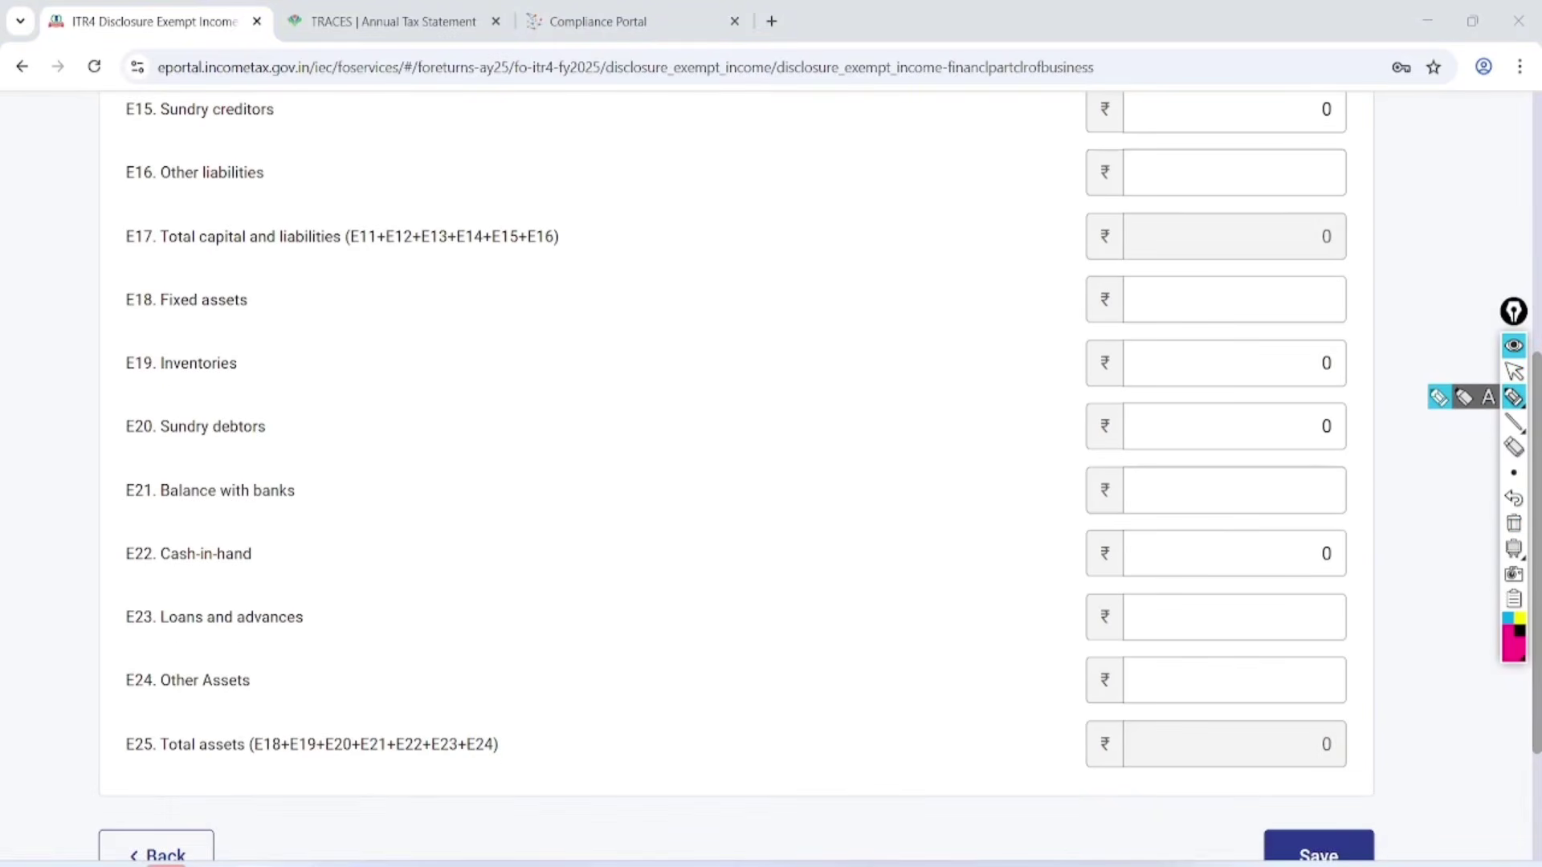
mouse_move(108, 260)
left_mouse_down()
mouse_move(273, 266)
mouse_move(486, 205)
mouse_move(111, 257)
mouse_move(110, 275)
left_mouse_up()
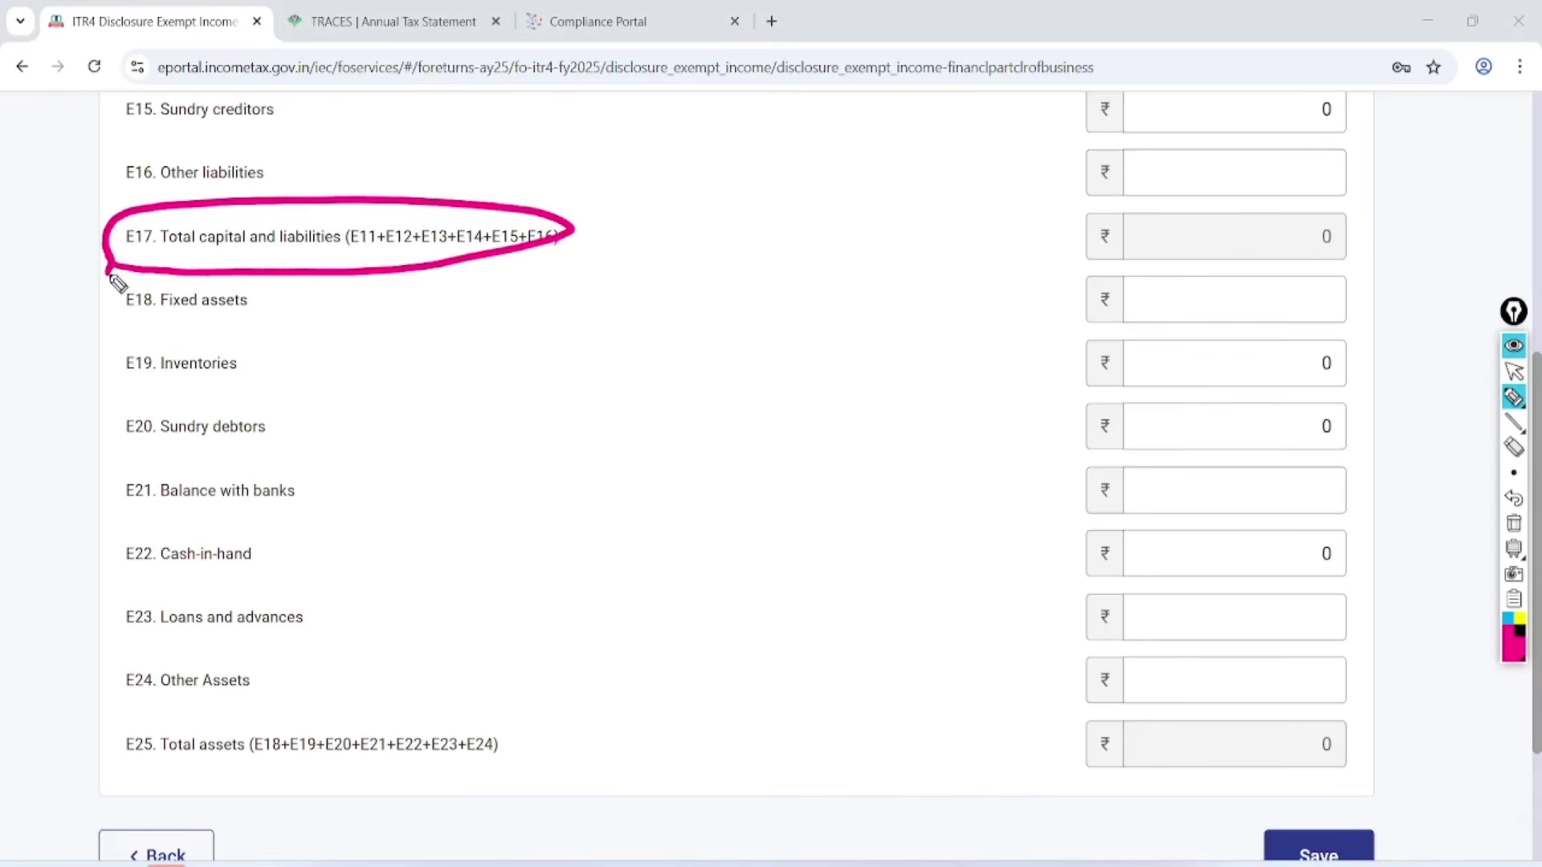
mouse_move(87, 757)
left_mouse_down()
mouse_move(324, 794)
mouse_move(126, 723)
mouse_move(117, 783)
left_mouse_up()
mouse_move(998, 739)
left_mouse_down()
mouse_move(1066, 770)
mouse_move(1174, 717)
left_mouse_up()
mouse_move(955, 245)
left_mouse_down()
mouse_move(1070, 233)
mouse_move(1102, 210)
left_mouse_up()
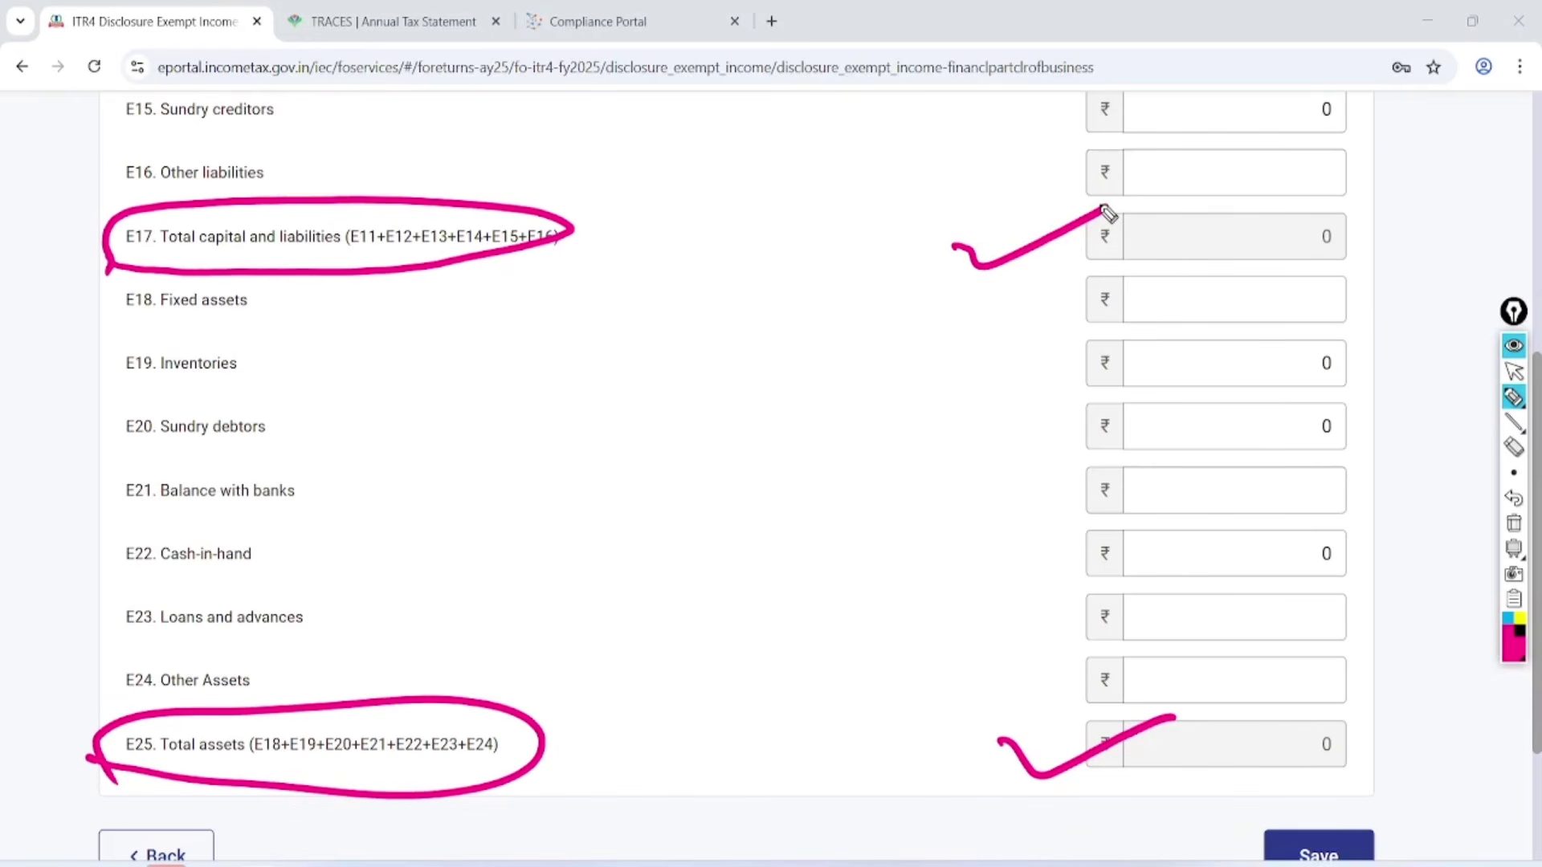
left_click_drag(1178, 294, 1289, 289)
left_click_drag(1214, 378, 1310, 347)
left_click_drag(1225, 424, 1319, 414)
left_click_drag(1231, 493, 1321, 479)
left_click_drag(1217, 553, 1317, 534)
left_click_drag(1223, 617, 1322, 666)
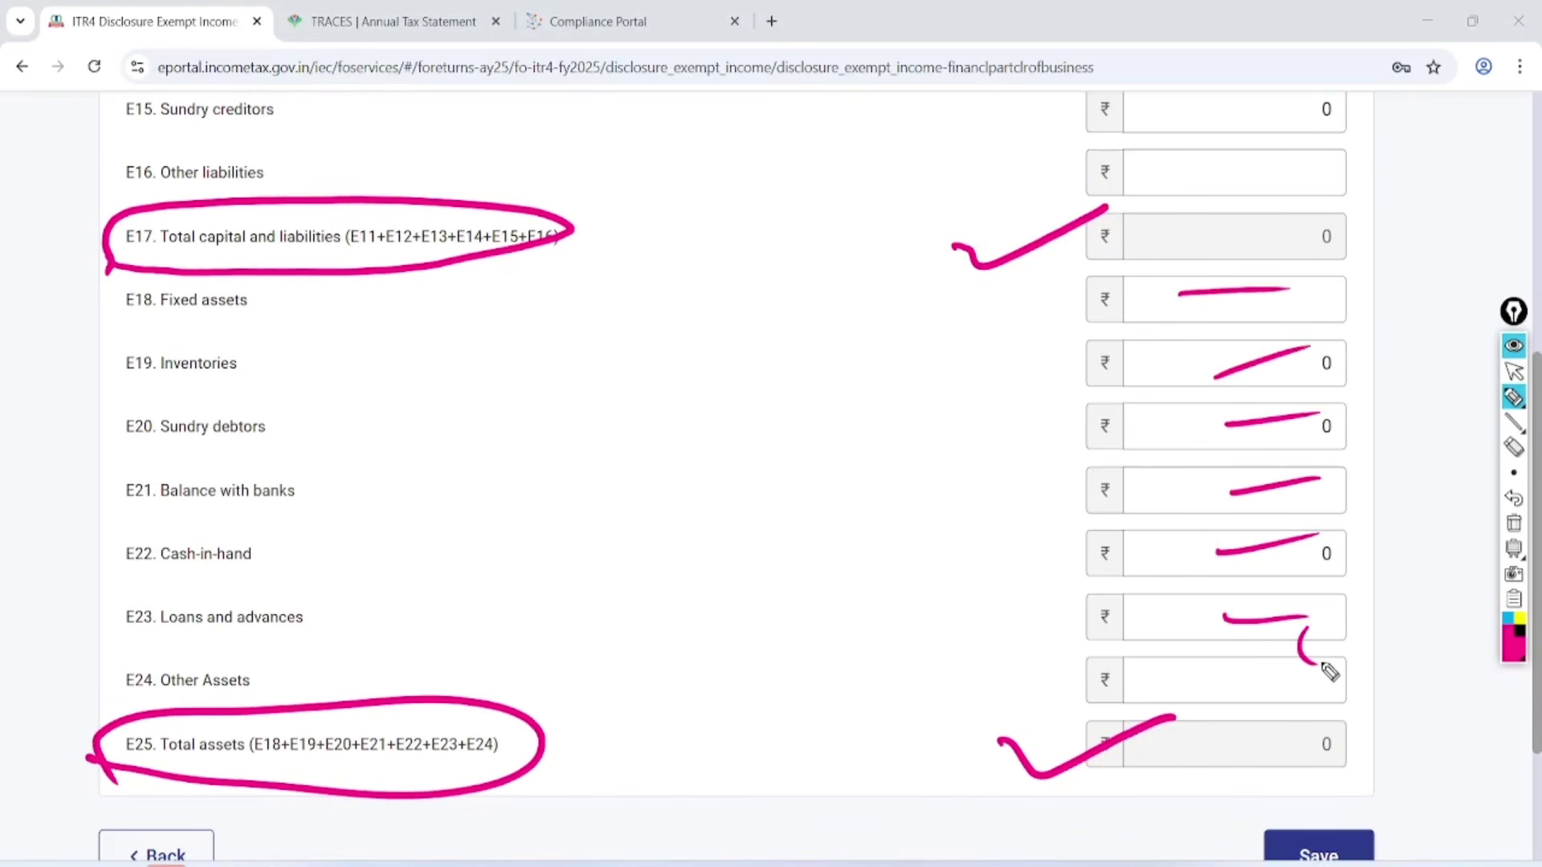
left_click(1514, 371)
left_click(1514, 523)
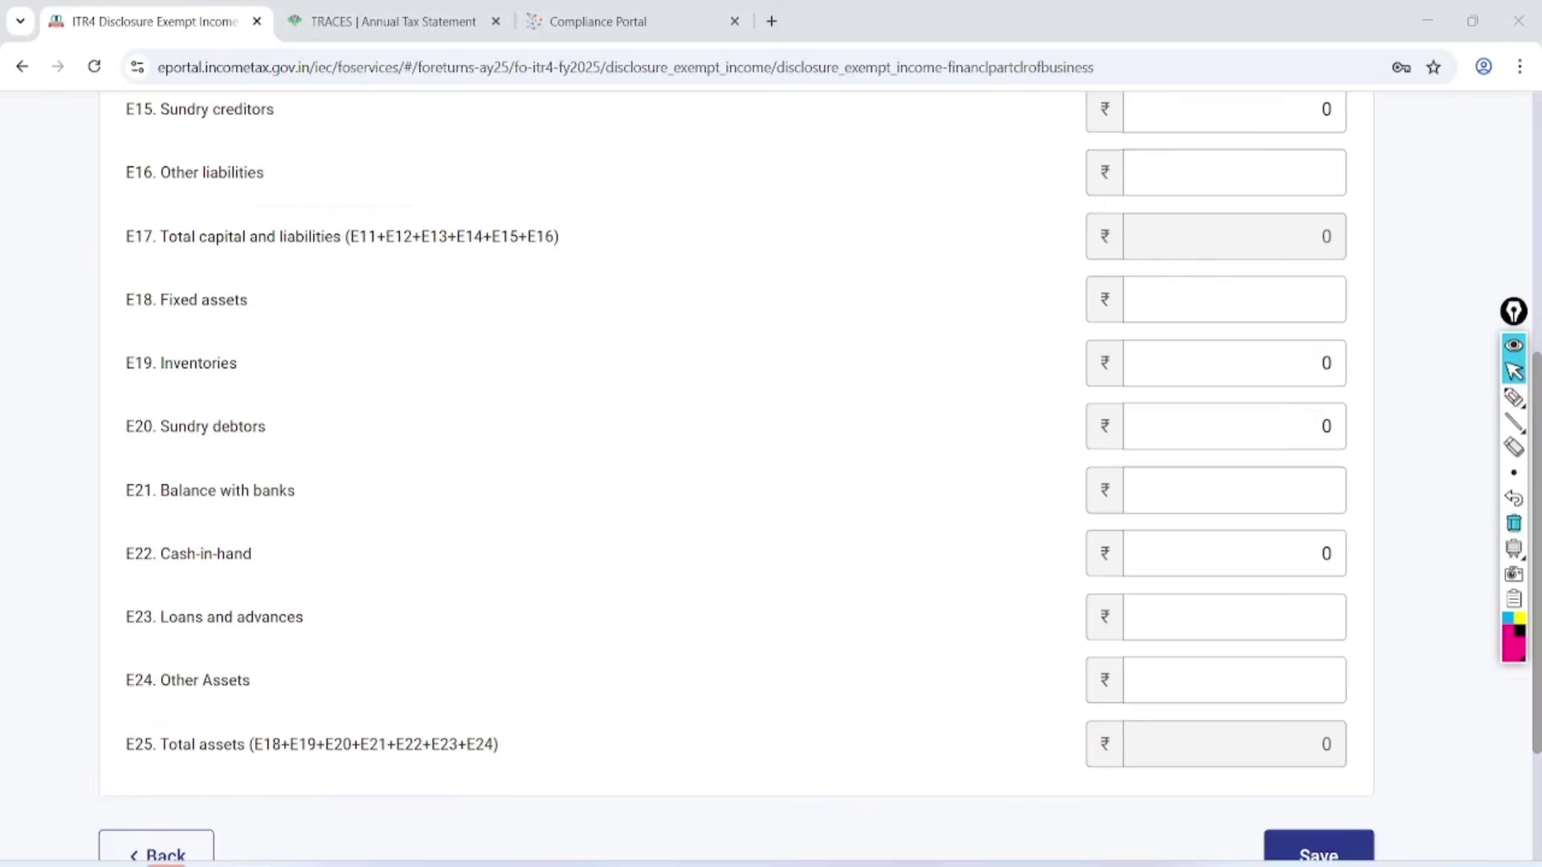
Circle the zero values in E15, E19, E20, E22, E25 and E17, then clear the ink.
scroll(766, 471, "up", 1)
left_click(1514, 396)
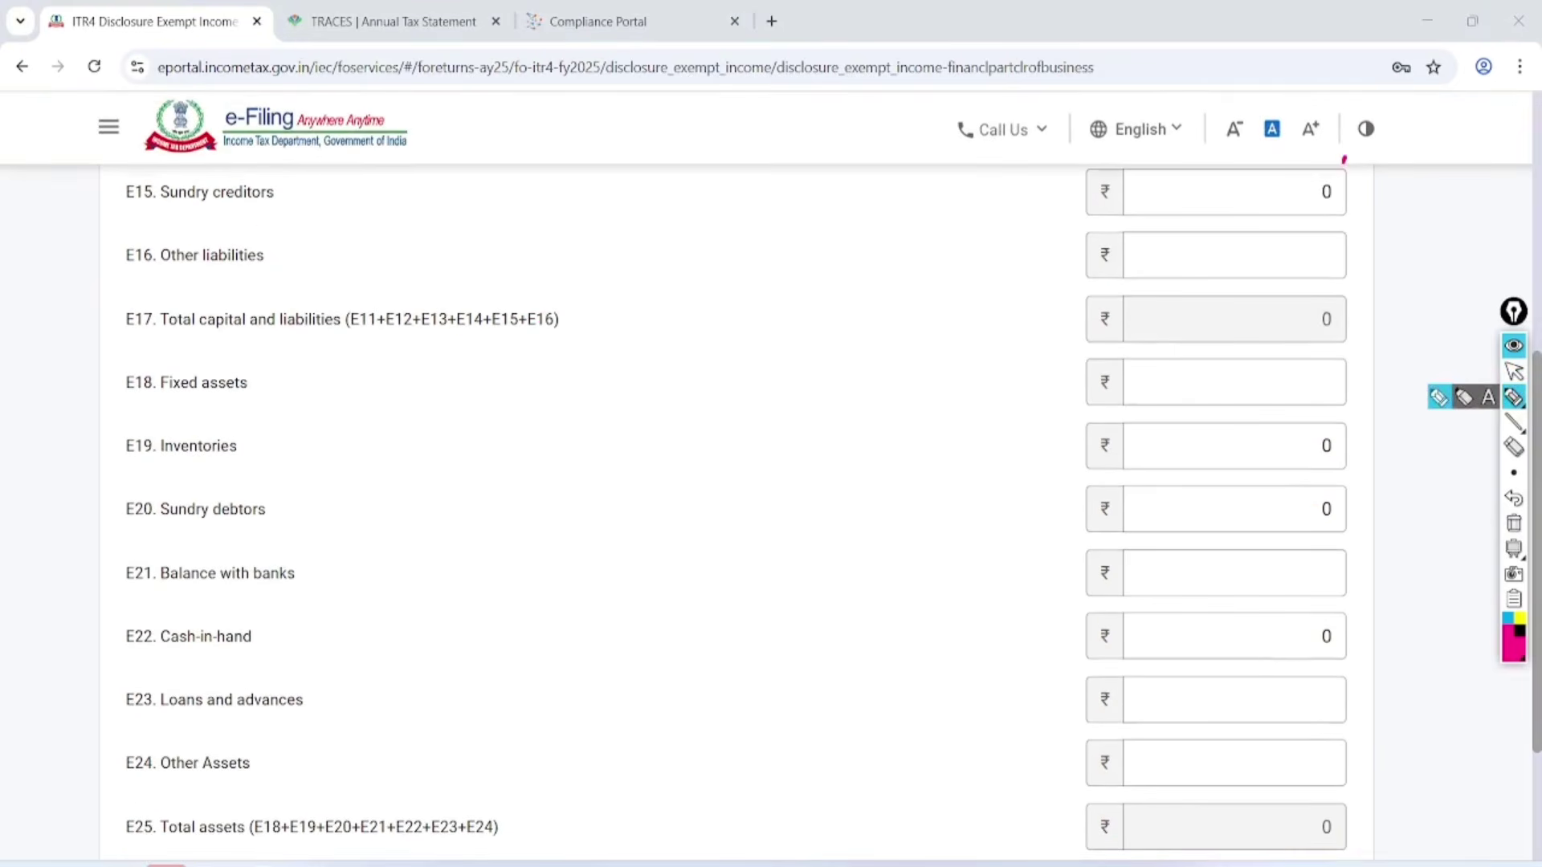
mouse_move(1344, 159)
left_mouse_down()
mouse_move(1388, 169)
mouse_move(1289, 157)
left_mouse_up()
left_click_drag(278, 181, 478, 133)
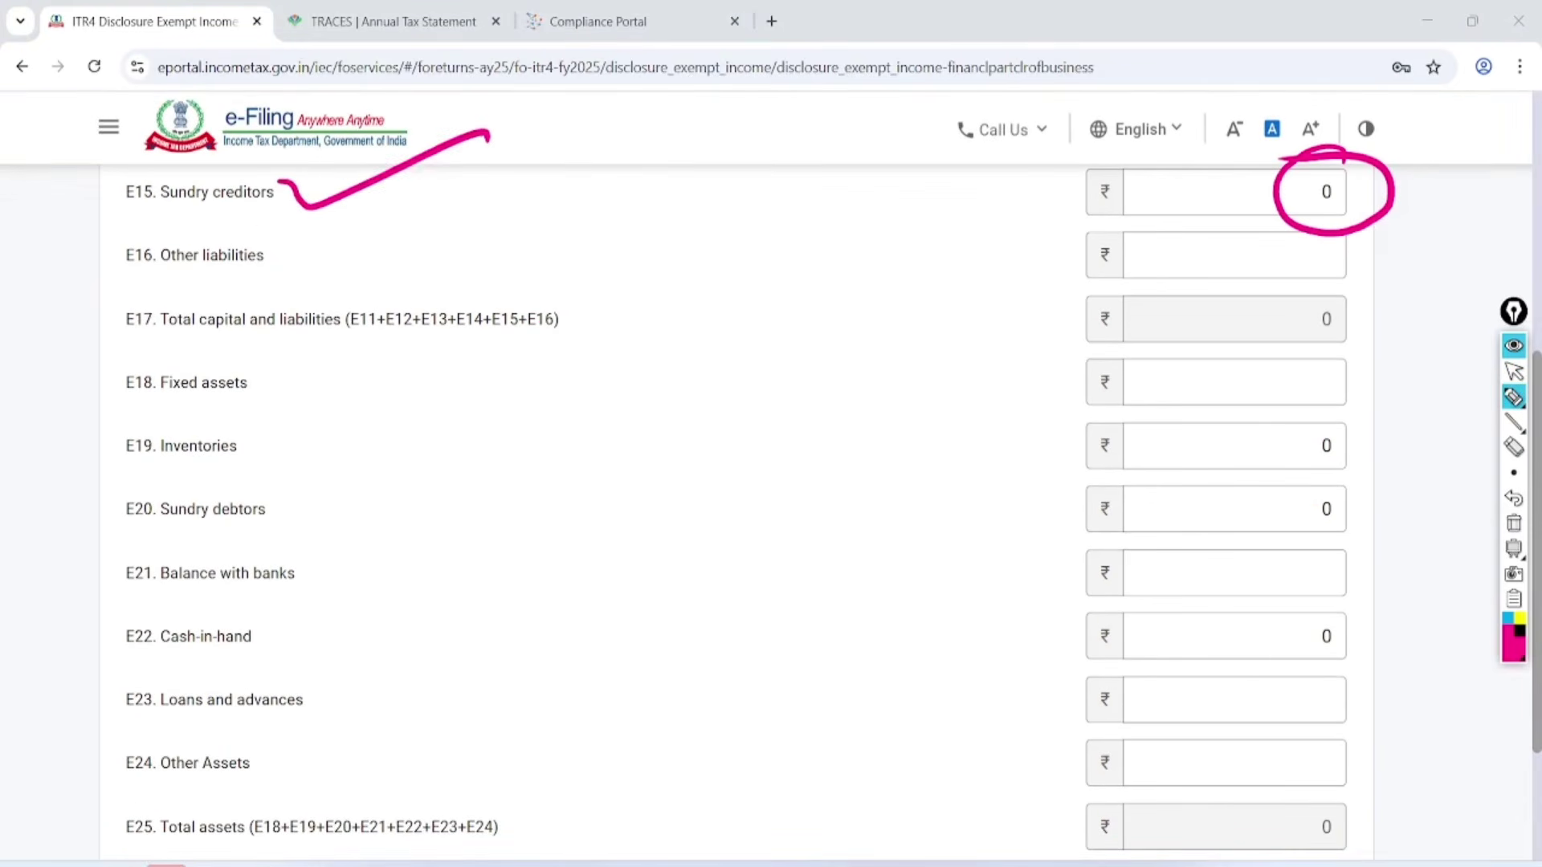
left_click_drag(1347, 437, 1325, 412)
left_click_drag(271, 430, 514, 392)
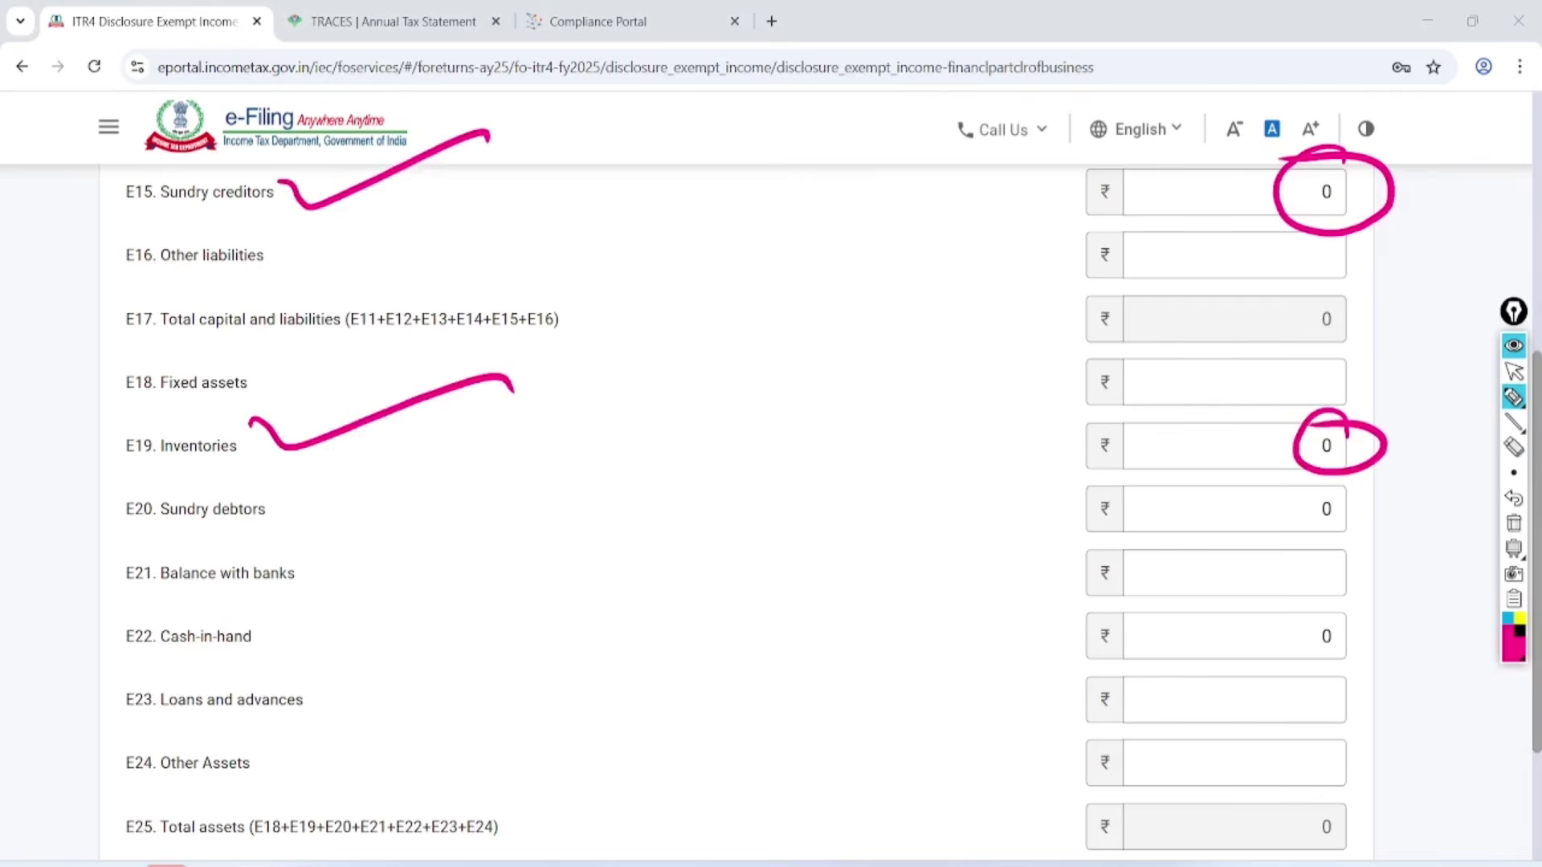
mouse_move(1348, 497)
left_mouse_down()
mouse_move(1317, 545)
mouse_move(1343, 484)
left_mouse_up()
left_click_drag(272, 480, 438, 464)
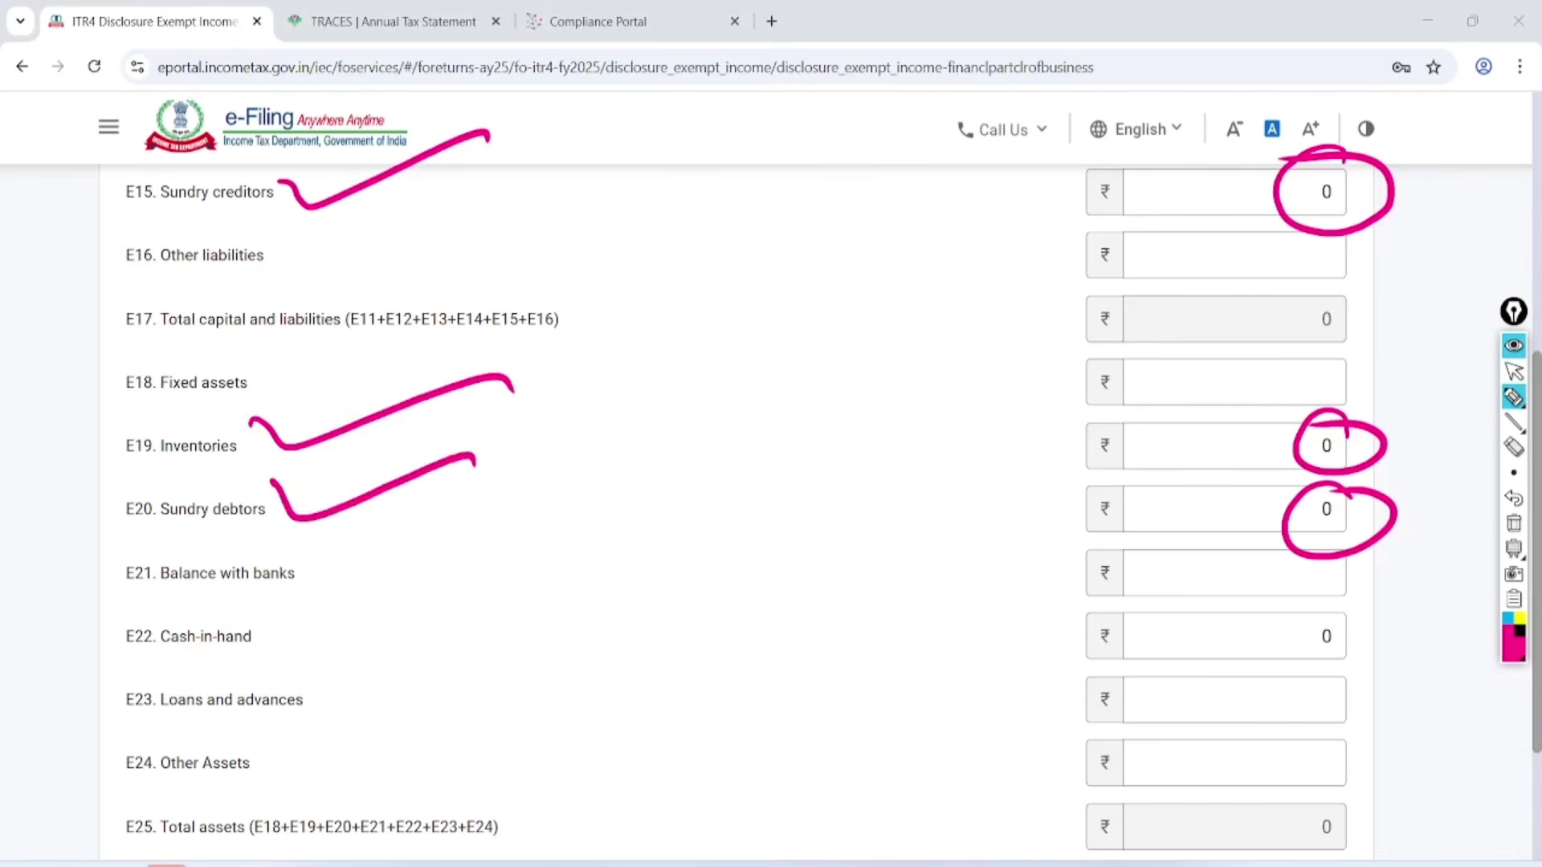
left_click_drag(1348, 596, 1367, 601)
left_click_drag(278, 616, 453, 579)
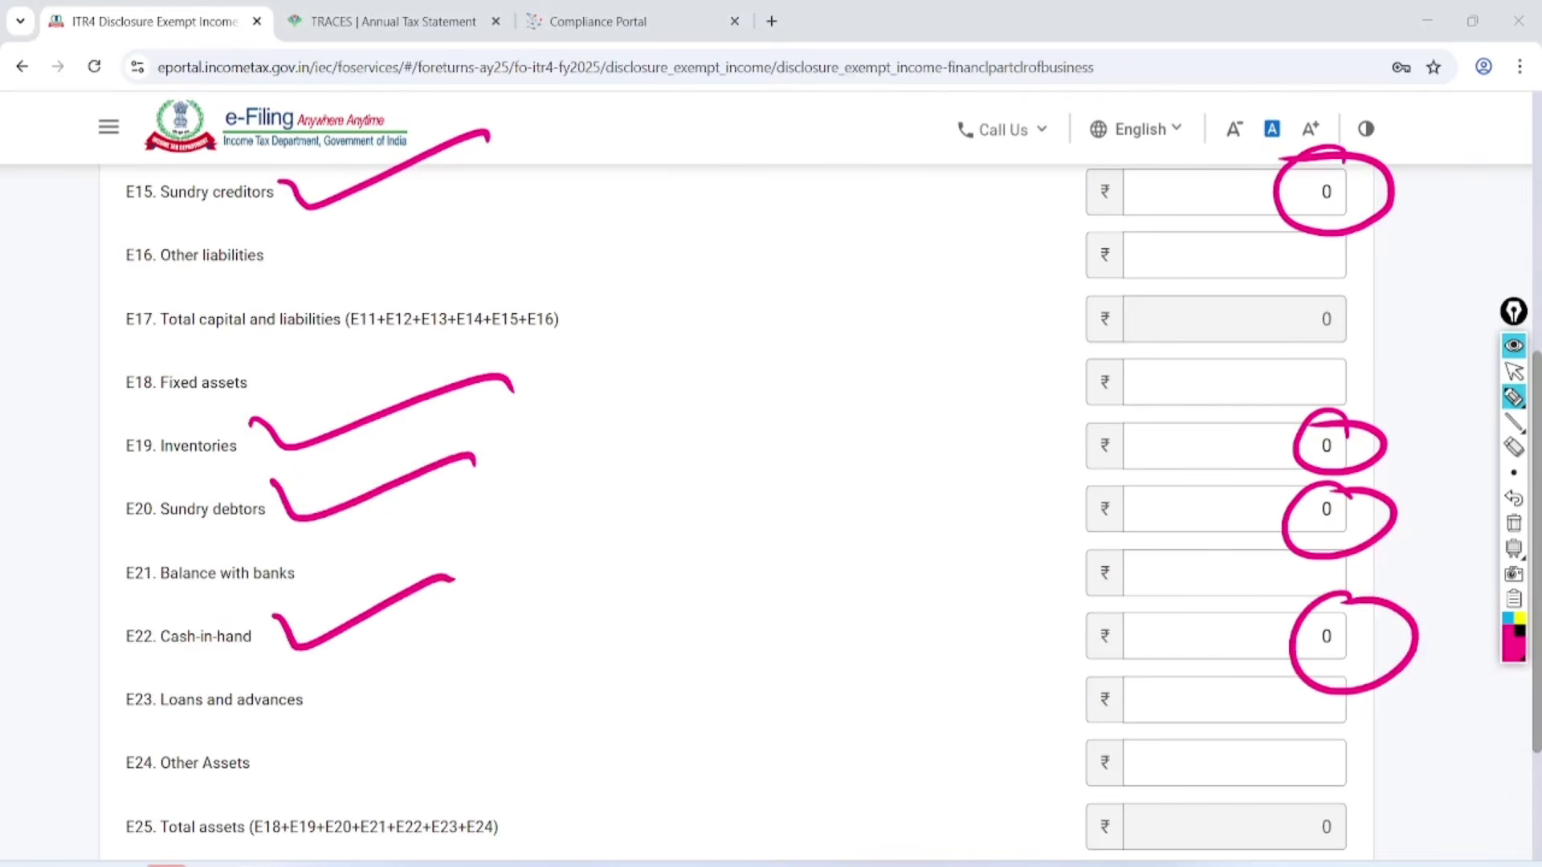
mouse_move(1341, 759)
left_mouse_down()
mouse_move(1269, 851)
mouse_move(1361, 785)
left_mouse_up()
left_click_drag(1303, 293, 1244, 304)
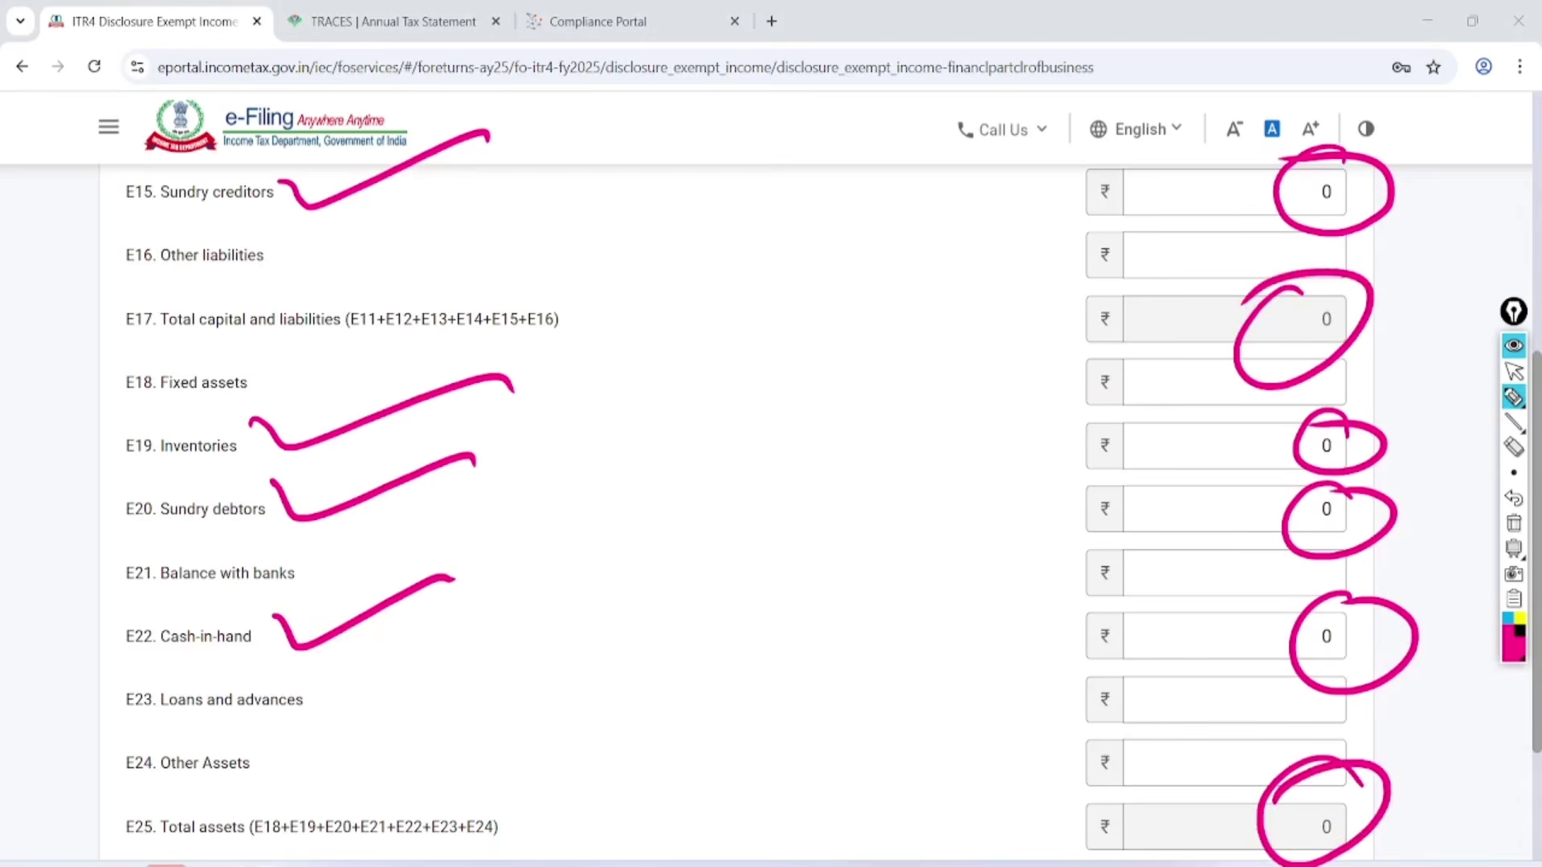
left_click(1513, 371)
left_click(1514, 523)
Save the financial particulars with all amounts at ₹0 and reopen the form.
scroll(771, 482, "down", 4)
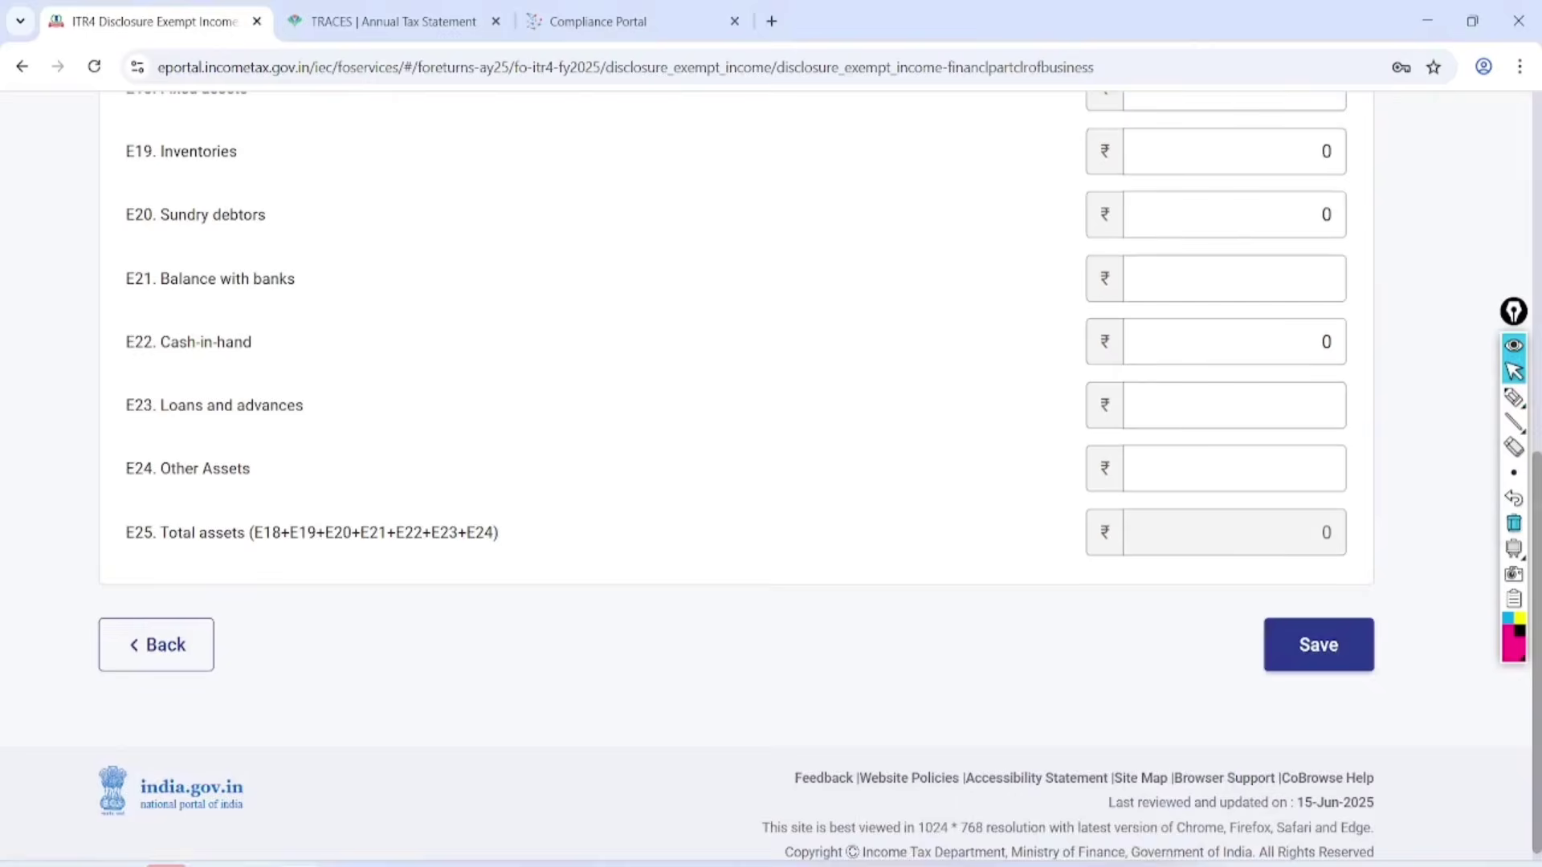
left_click(1319, 645)
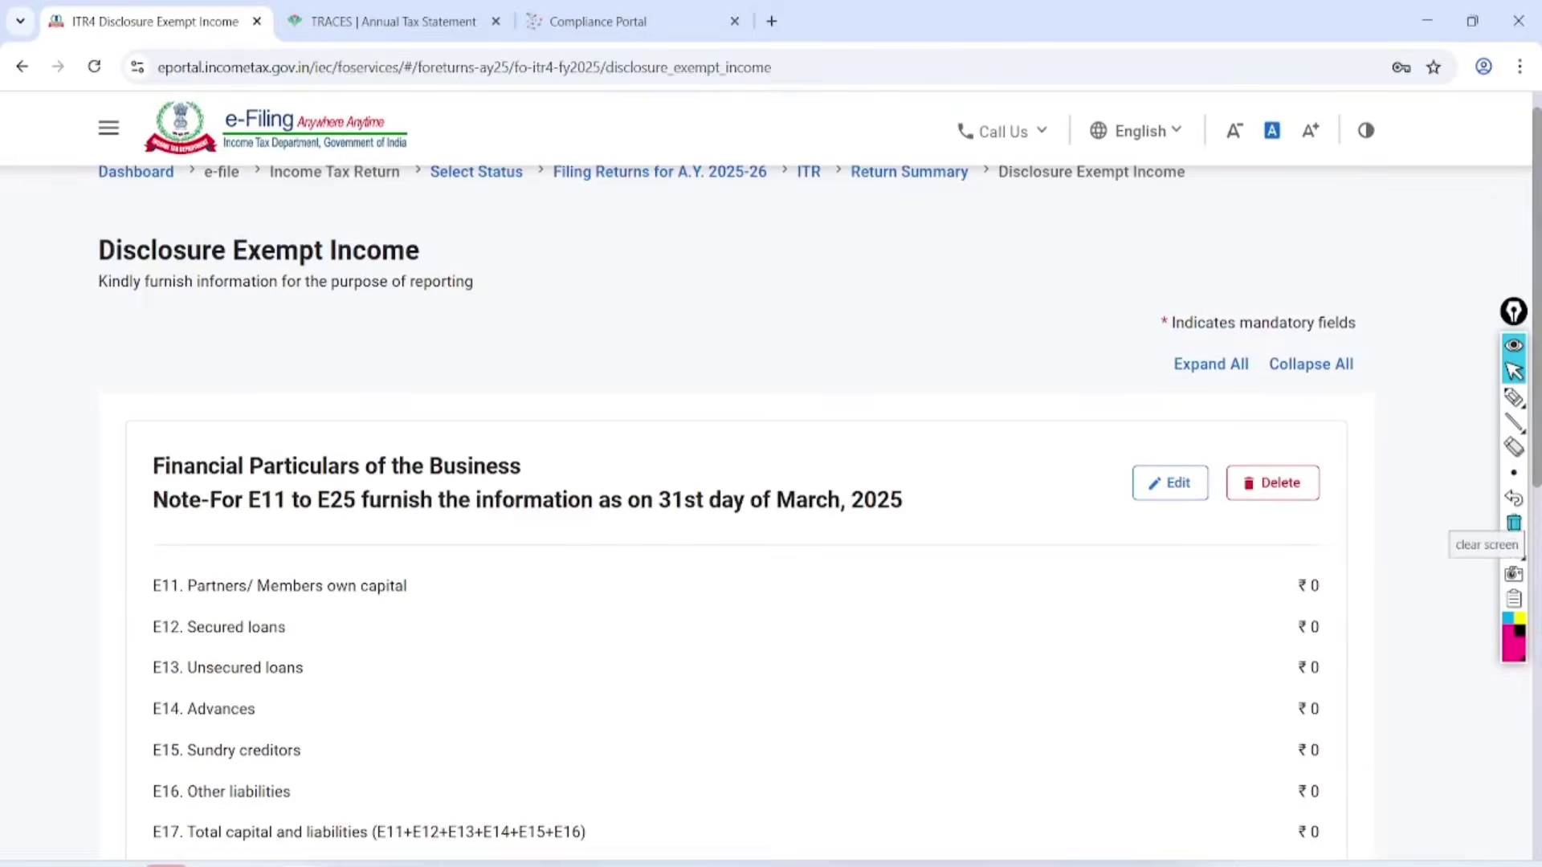
left_click(1170, 314)
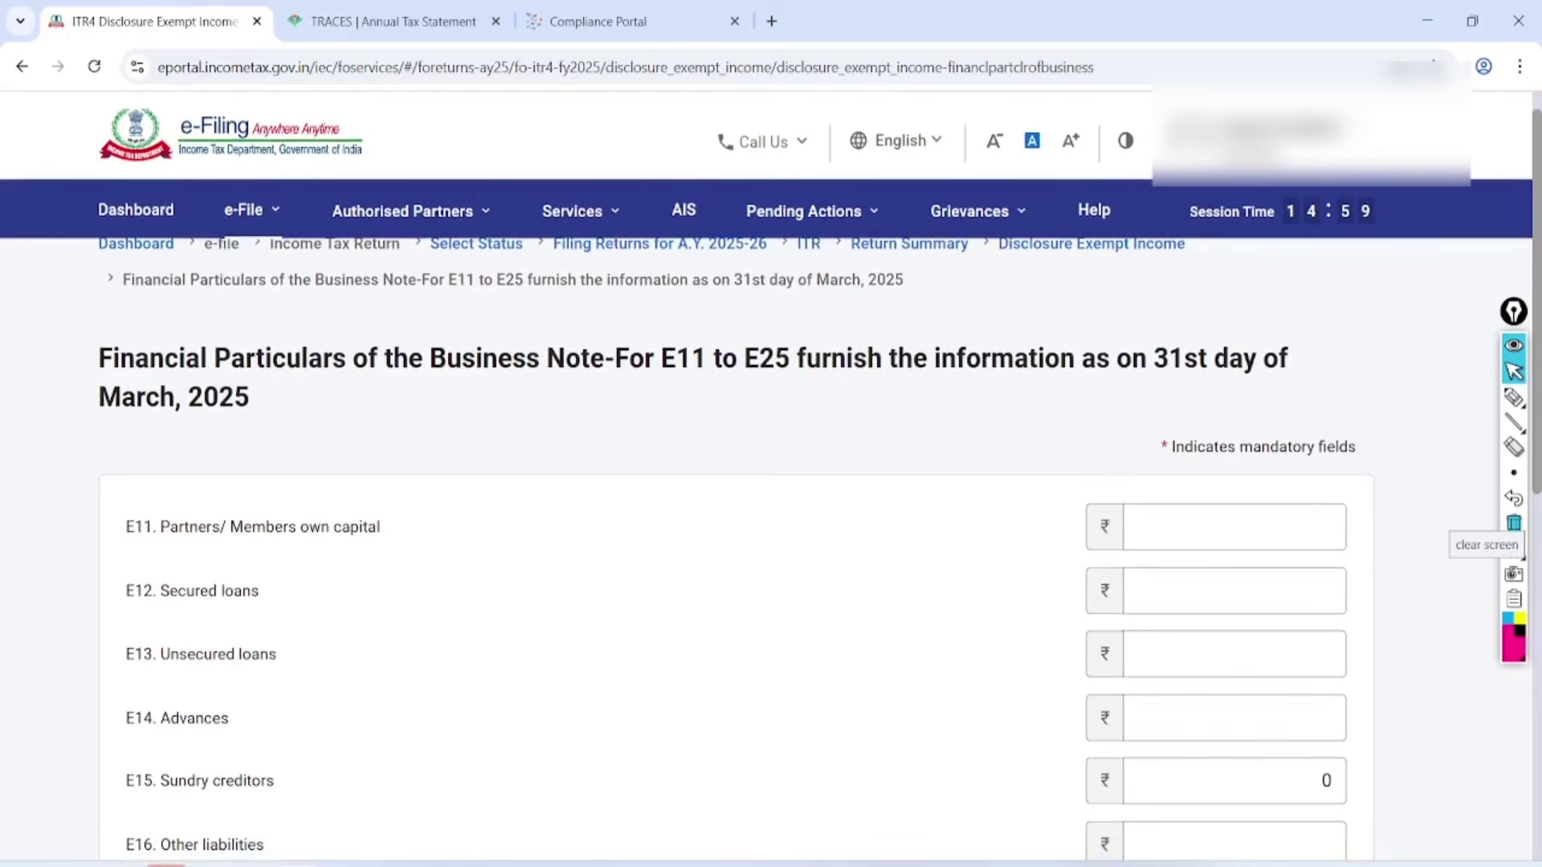
scroll(1299, 585, "down", 4)
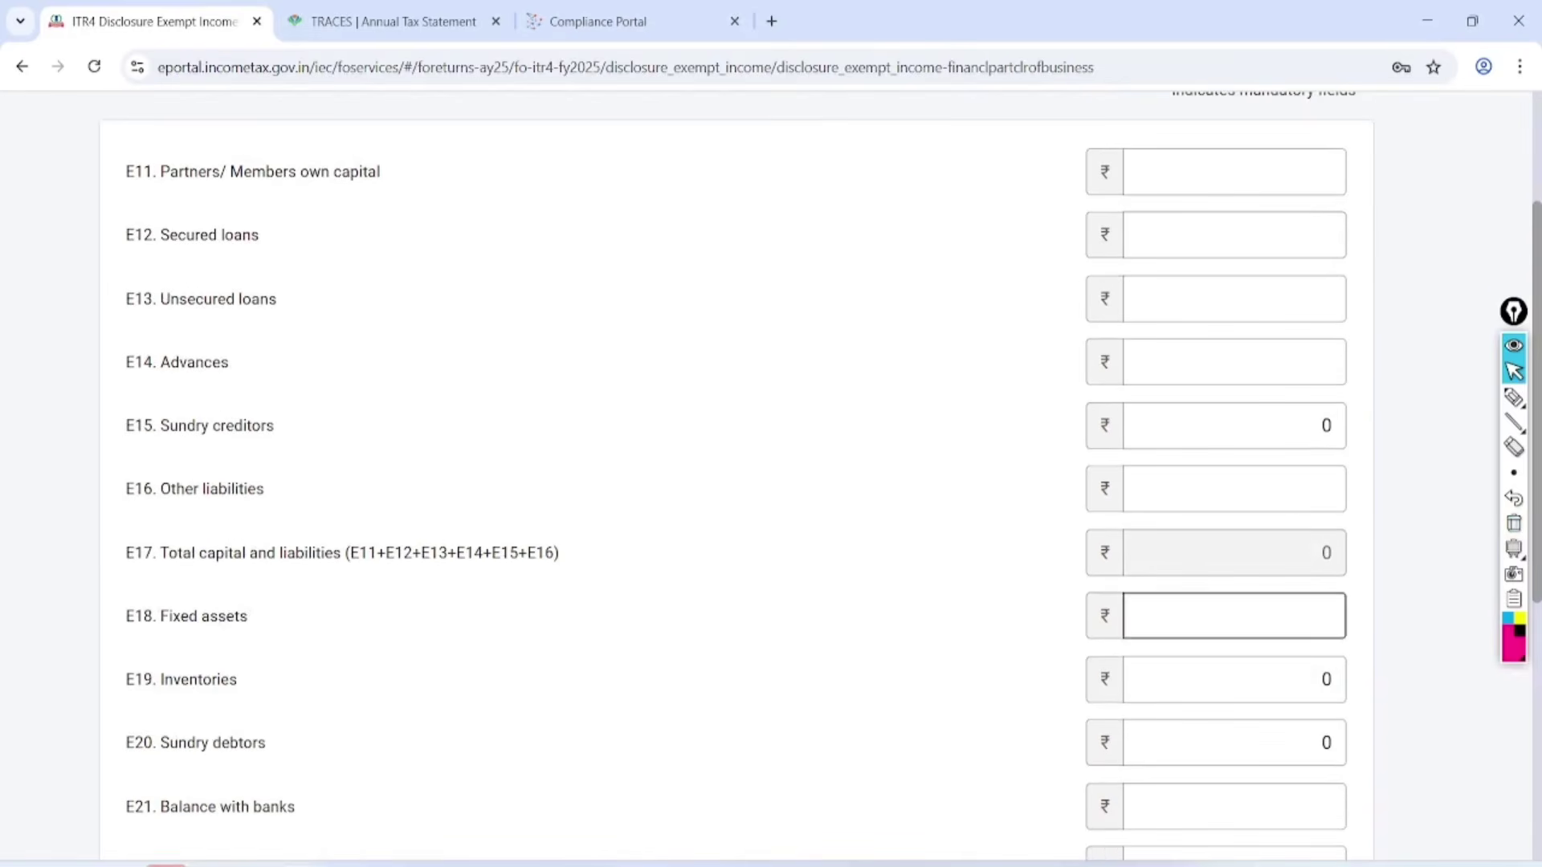
In BS ITR 4 25.26.pdf, circle capital 1062500, loan 195000, creditors 41800 and asset amounts.
left_click(209, 783)
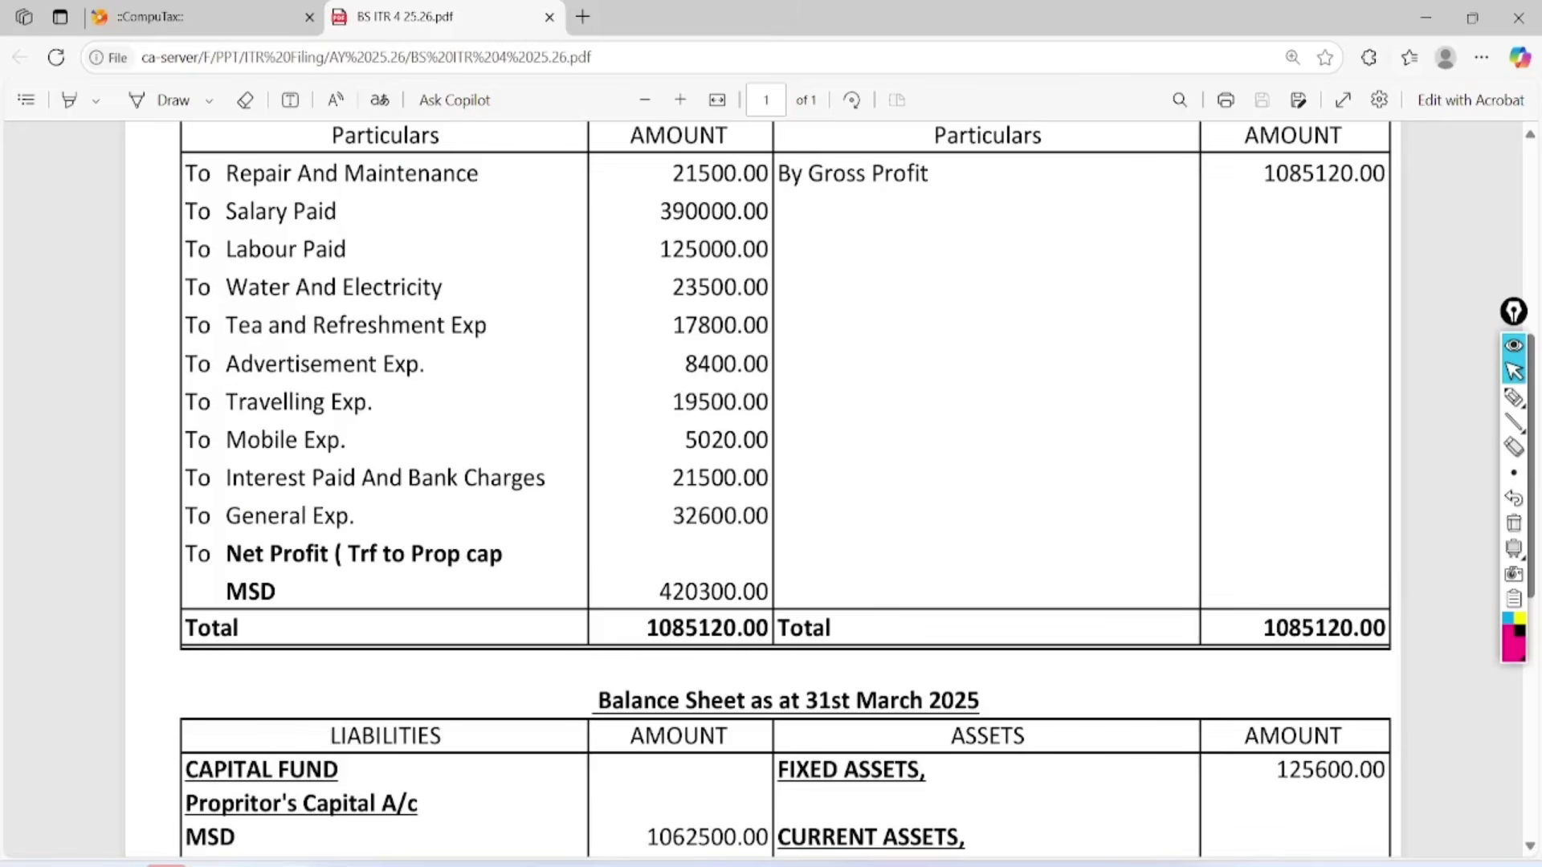
scroll(700, 489, "down", 5)
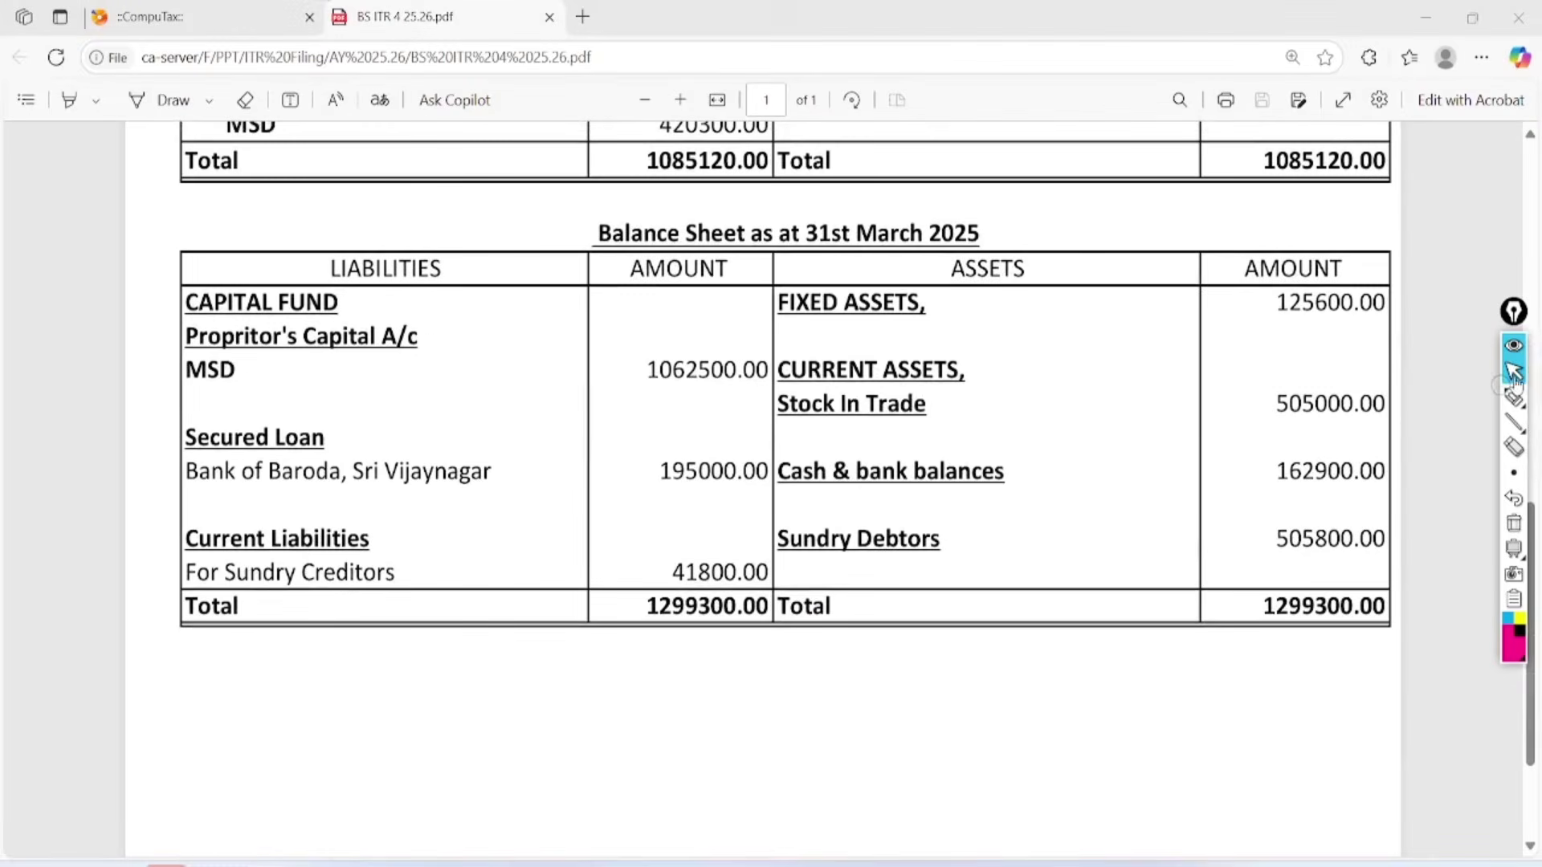
left_click(1515, 398)
mouse_move(753, 325)
left_mouse_down()
mouse_move(772, 305)
mouse_move(736, 310)
left_mouse_up()
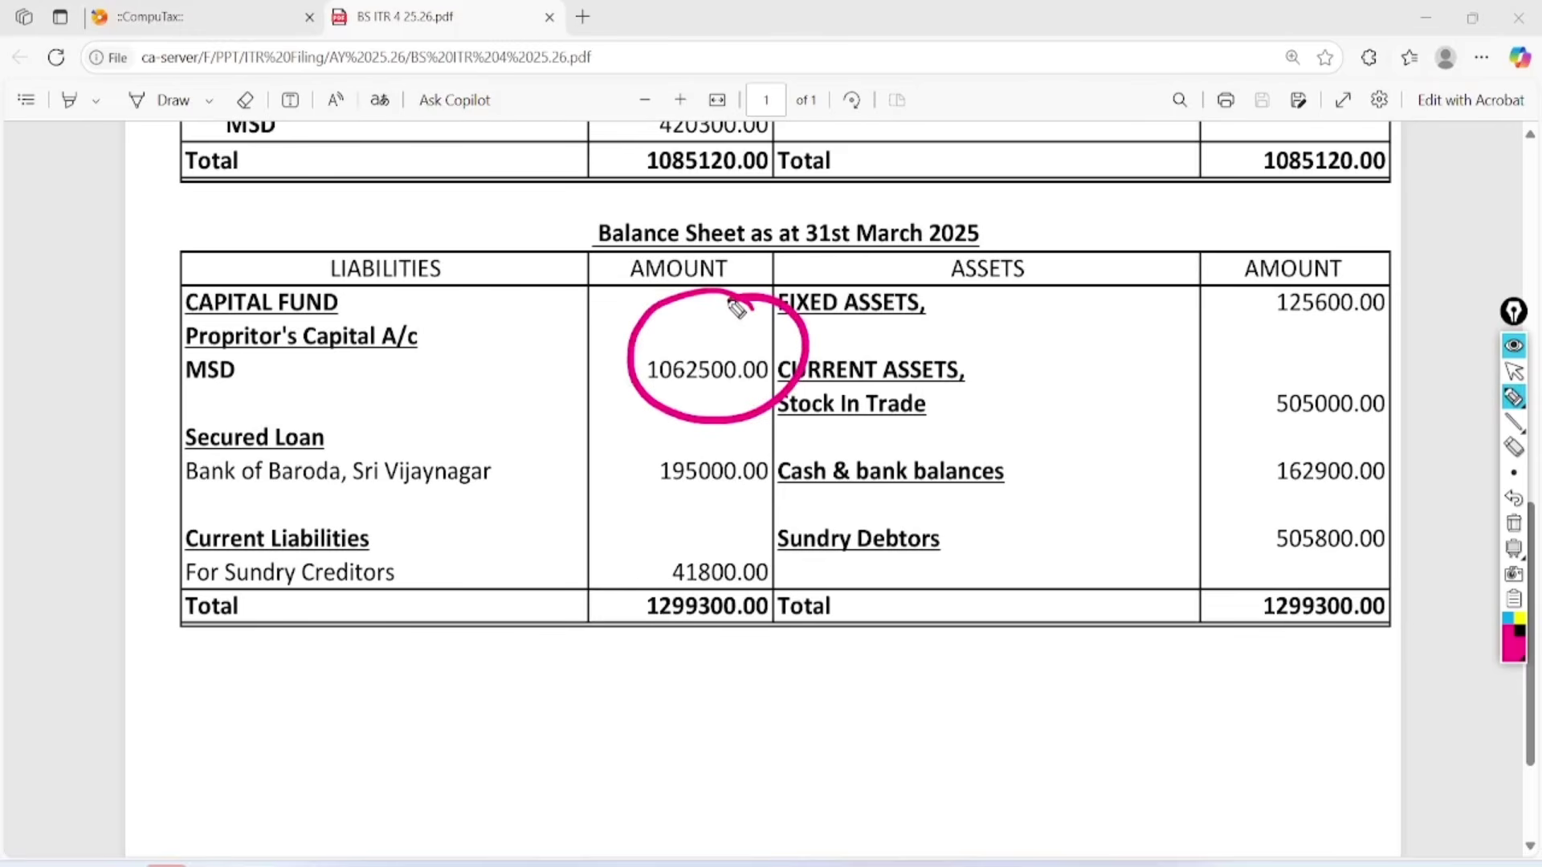
mouse_move(755, 438)
left_mouse_down()
mouse_move(665, 502)
mouse_move(711, 434)
left_mouse_up()
mouse_move(743, 522)
left_mouse_down()
mouse_move(707, 604)
mouse_move(683, 578)
left_mouse_up()
mouse_move(1383, 242)
left_mouse_down()
mouse_move(1418, 300)
mouse_move(1337, 281)
left_mouse_up()
mouse_move(1339, 377)
left_mouse_down()
mouse_move(1301, 365)
mouse_move(1333, 367)
left_mouse_up()
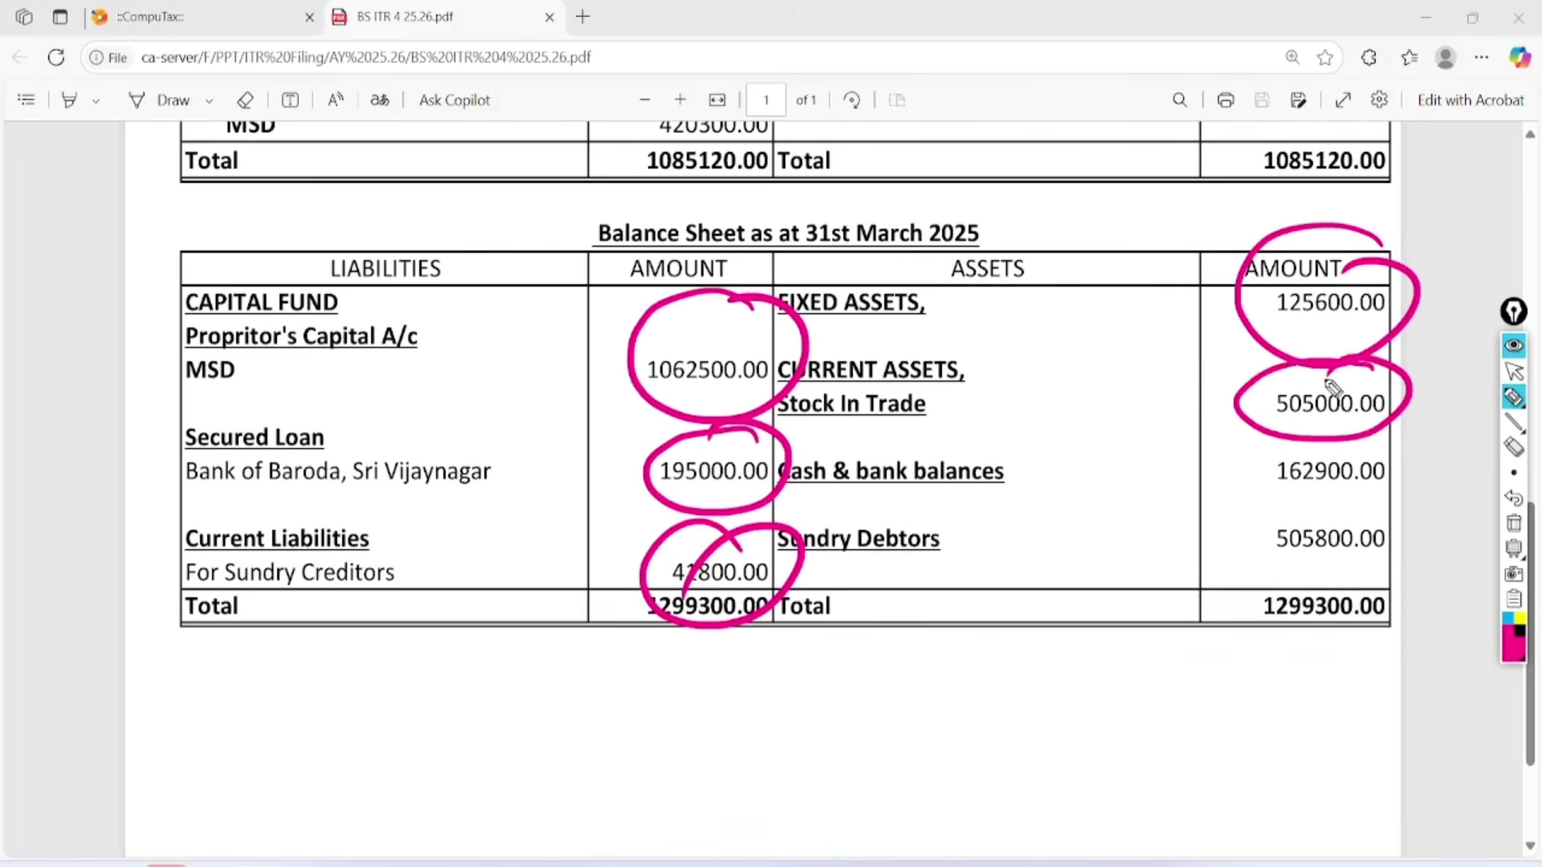
mouse_move(1369, 440)
left_mouse_down()
mouse_move(1349, 506)
mouse_move(1317, 493)
mouse_move(1335, 502)
left_mouse_up()
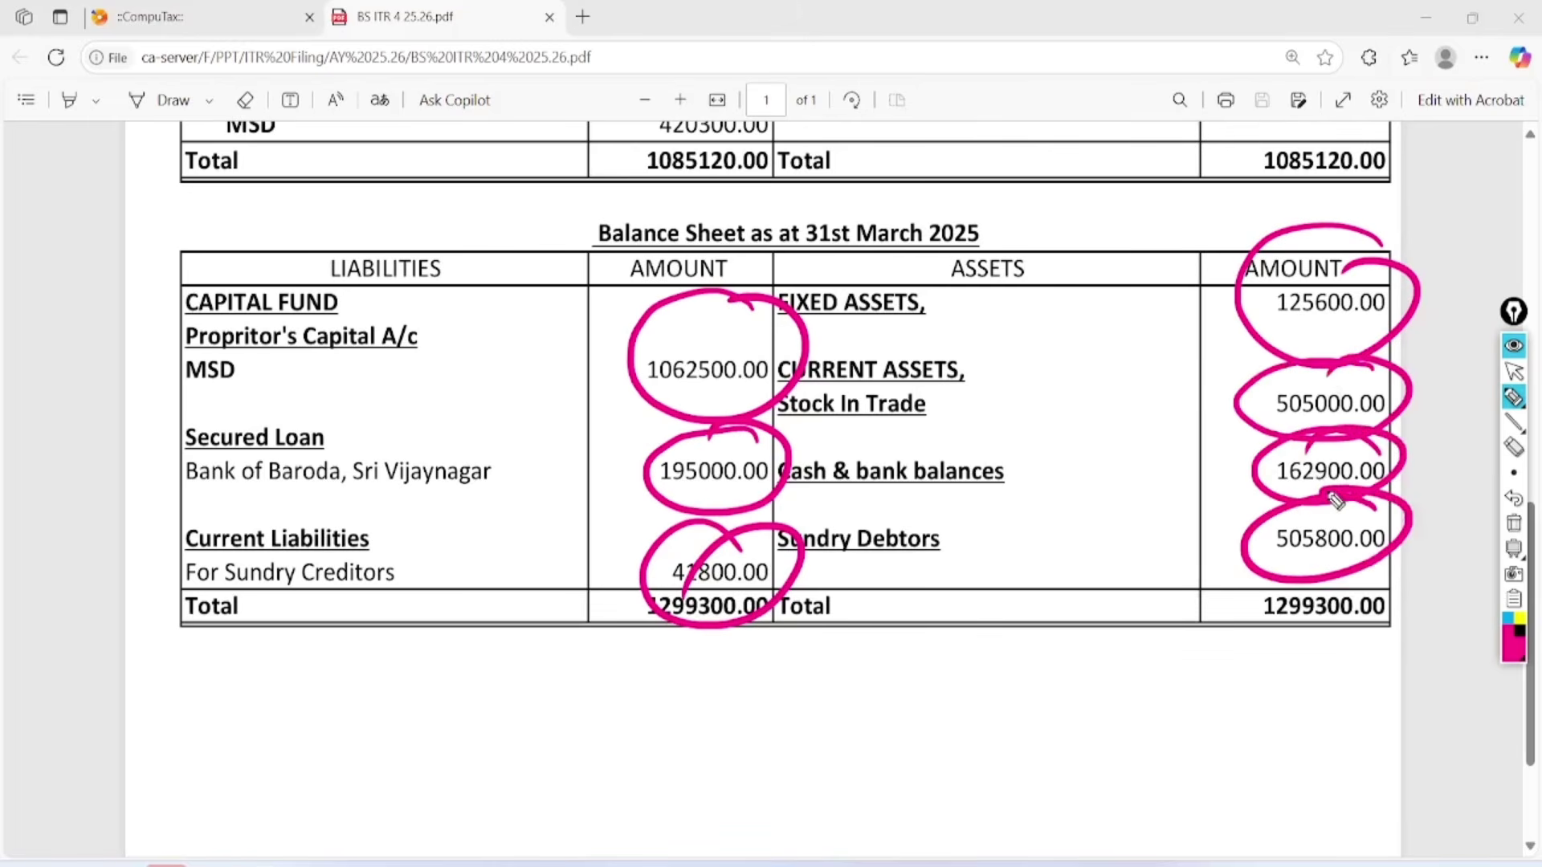
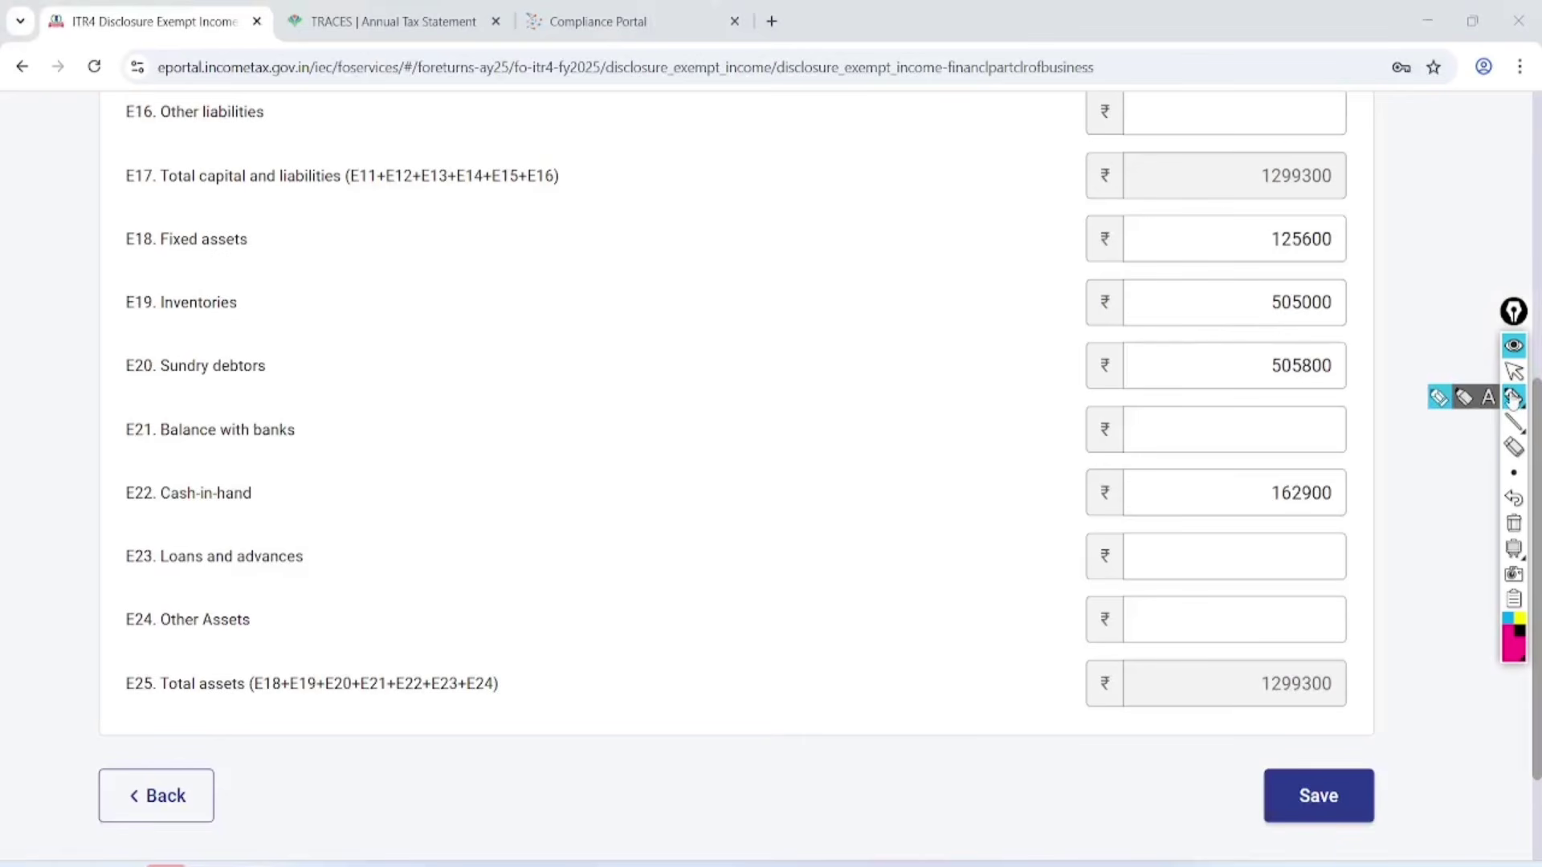
Circle the E17 and E25 totals of 1299300, then save the financial particulars.
left_click(1513, 397)
mouse_move(1365, 145)
left_mouse_down()
mouse_move(1256, 152)
mouse_move(1342, 128)
mouse_move(1357, 138)
left_mouse_up()
mouse_move(1374, 634)
left_mouse_down()
mouse_move(1348, 617)
mouse_move(1280, 620)
left_mouse_up()
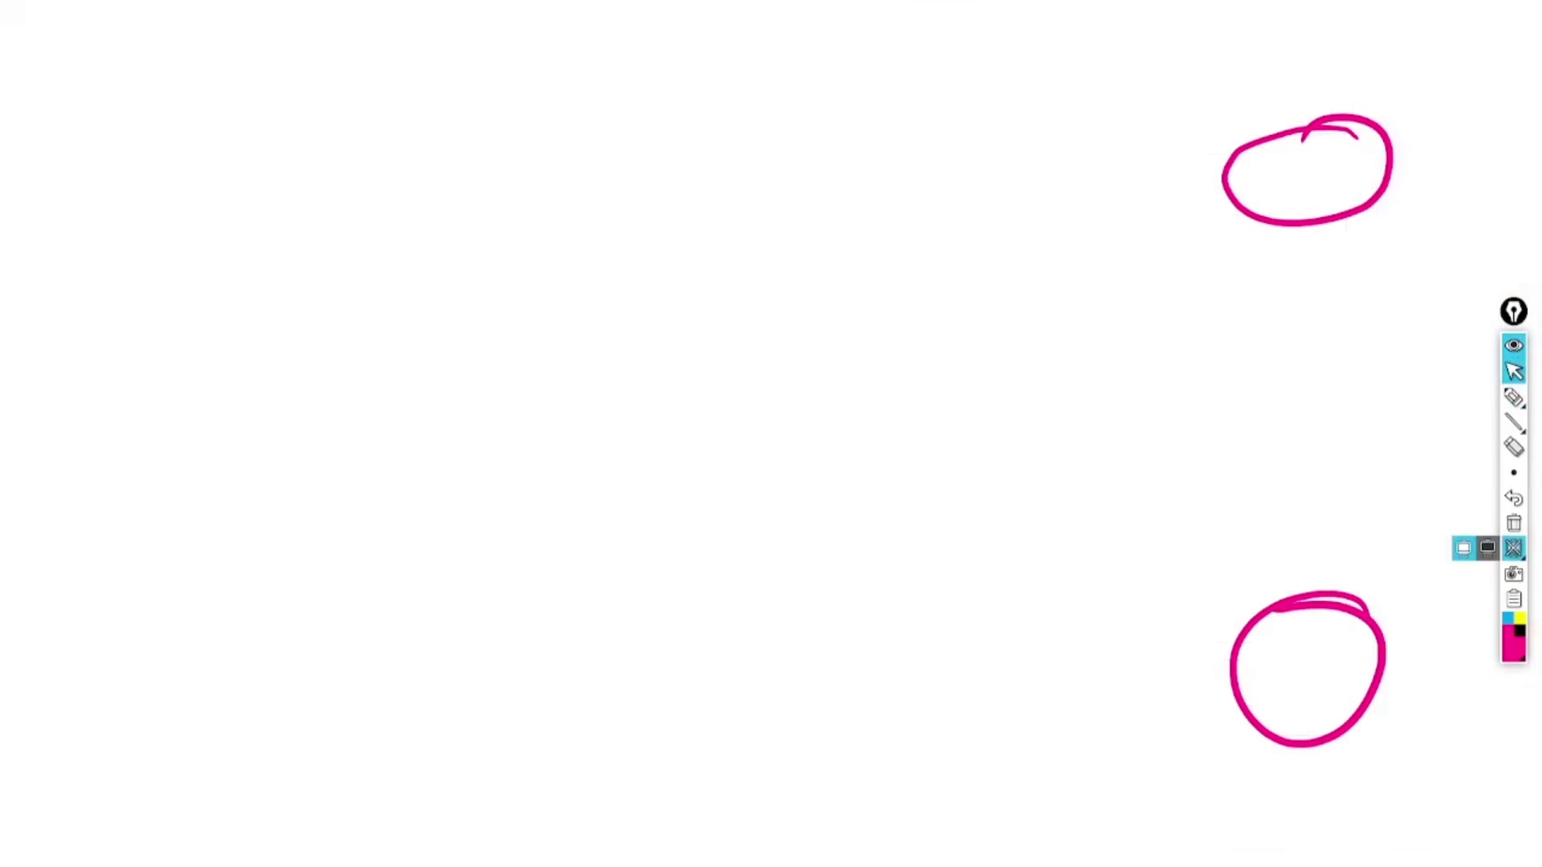
left_click(1513, 523)
left_click(1318, 795)
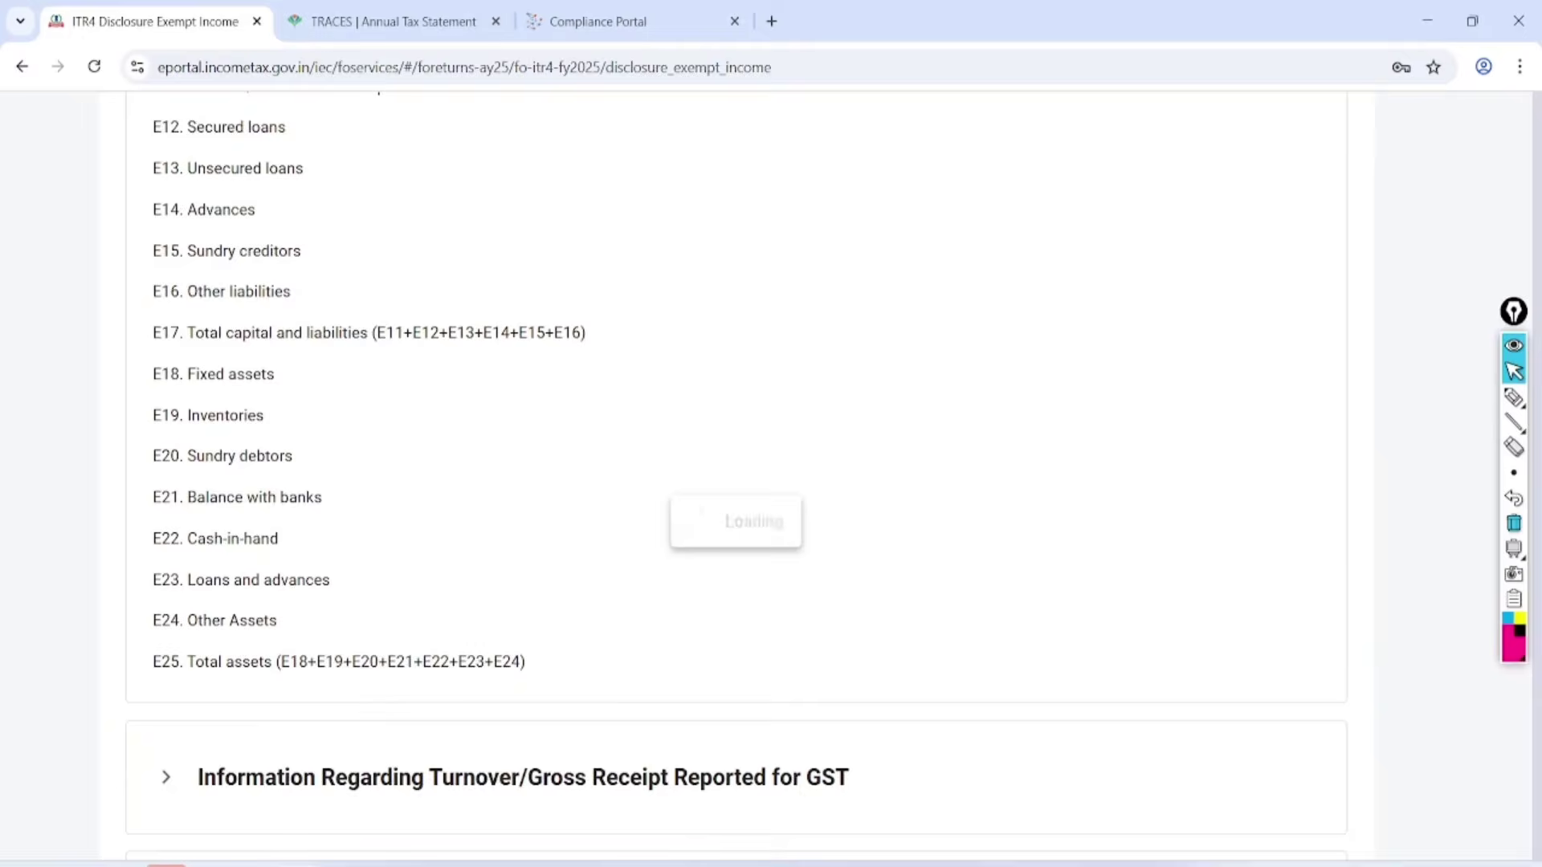
Review the GST turnover section's GSTIN and annual outward supplies fields, leaving it without an entry.
scroll(771, 481, "down", 10)
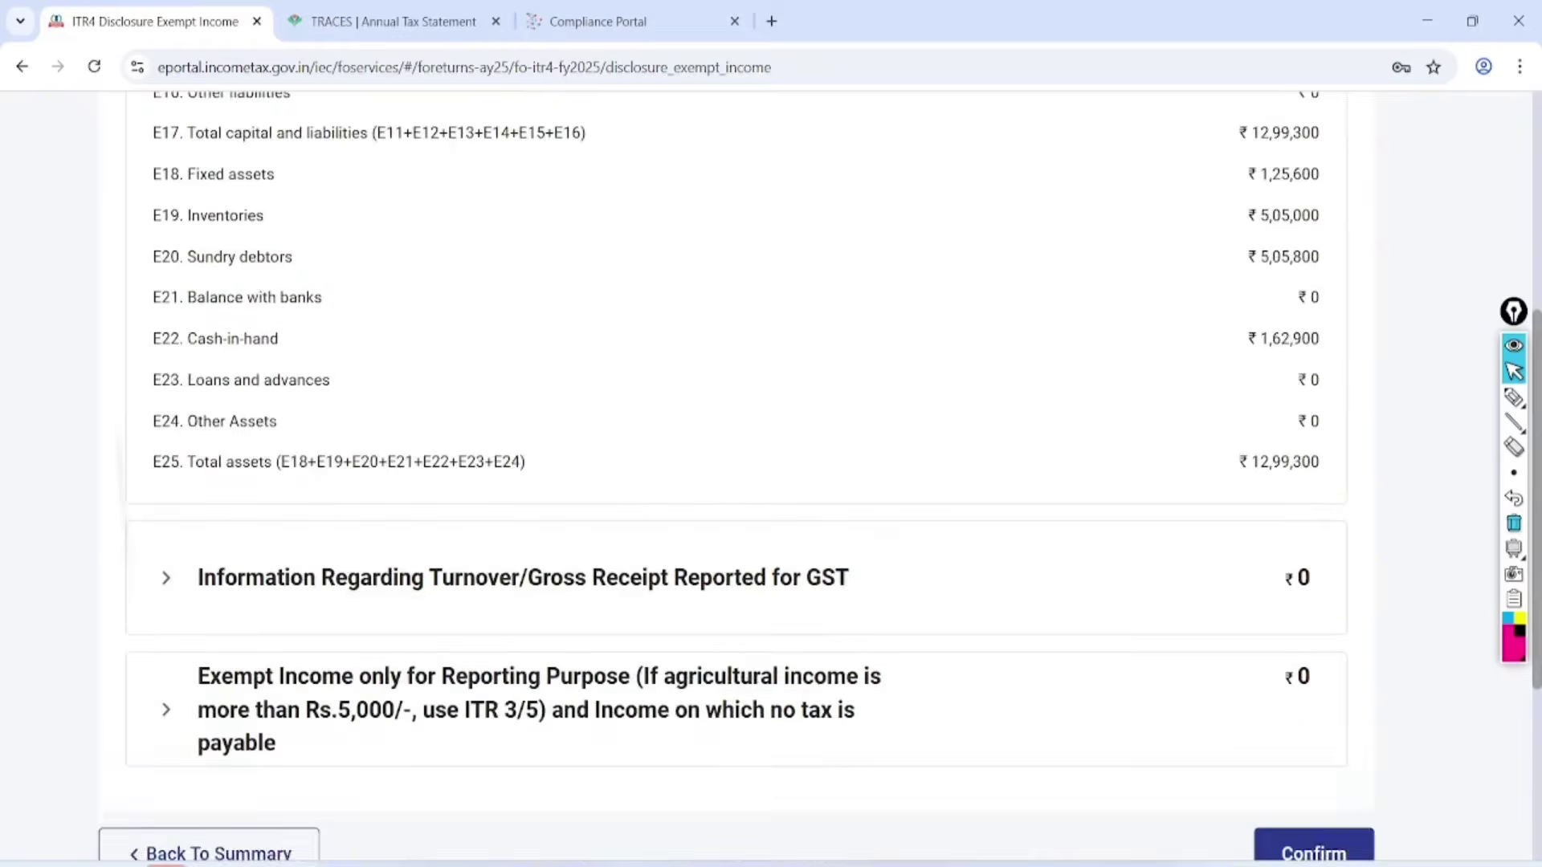
left_click(166, 376)
scroll(234, 482, "down", 2)
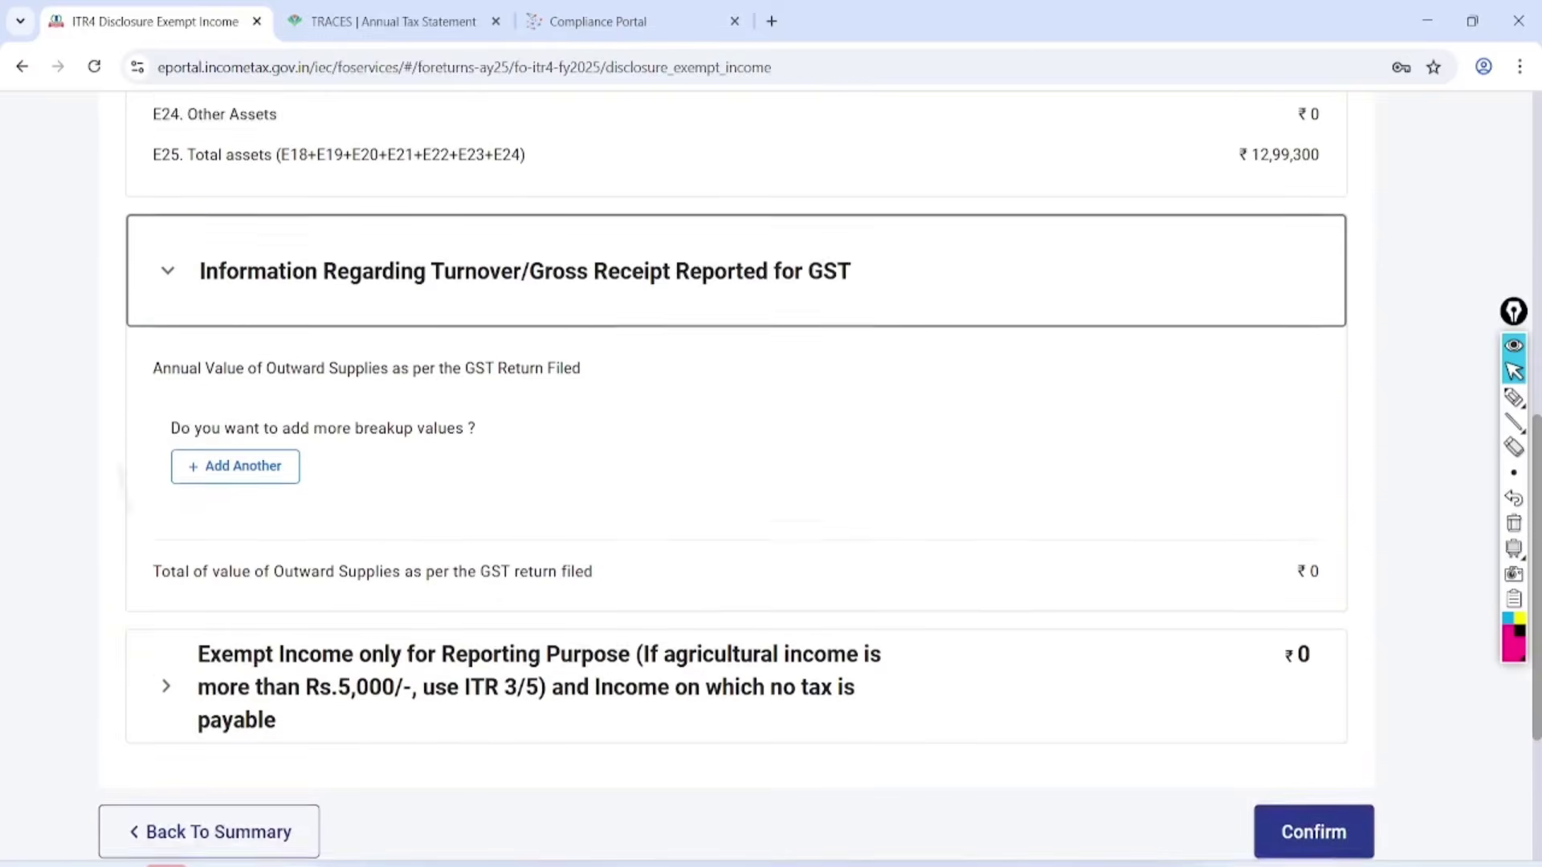
left_click(235, 427)
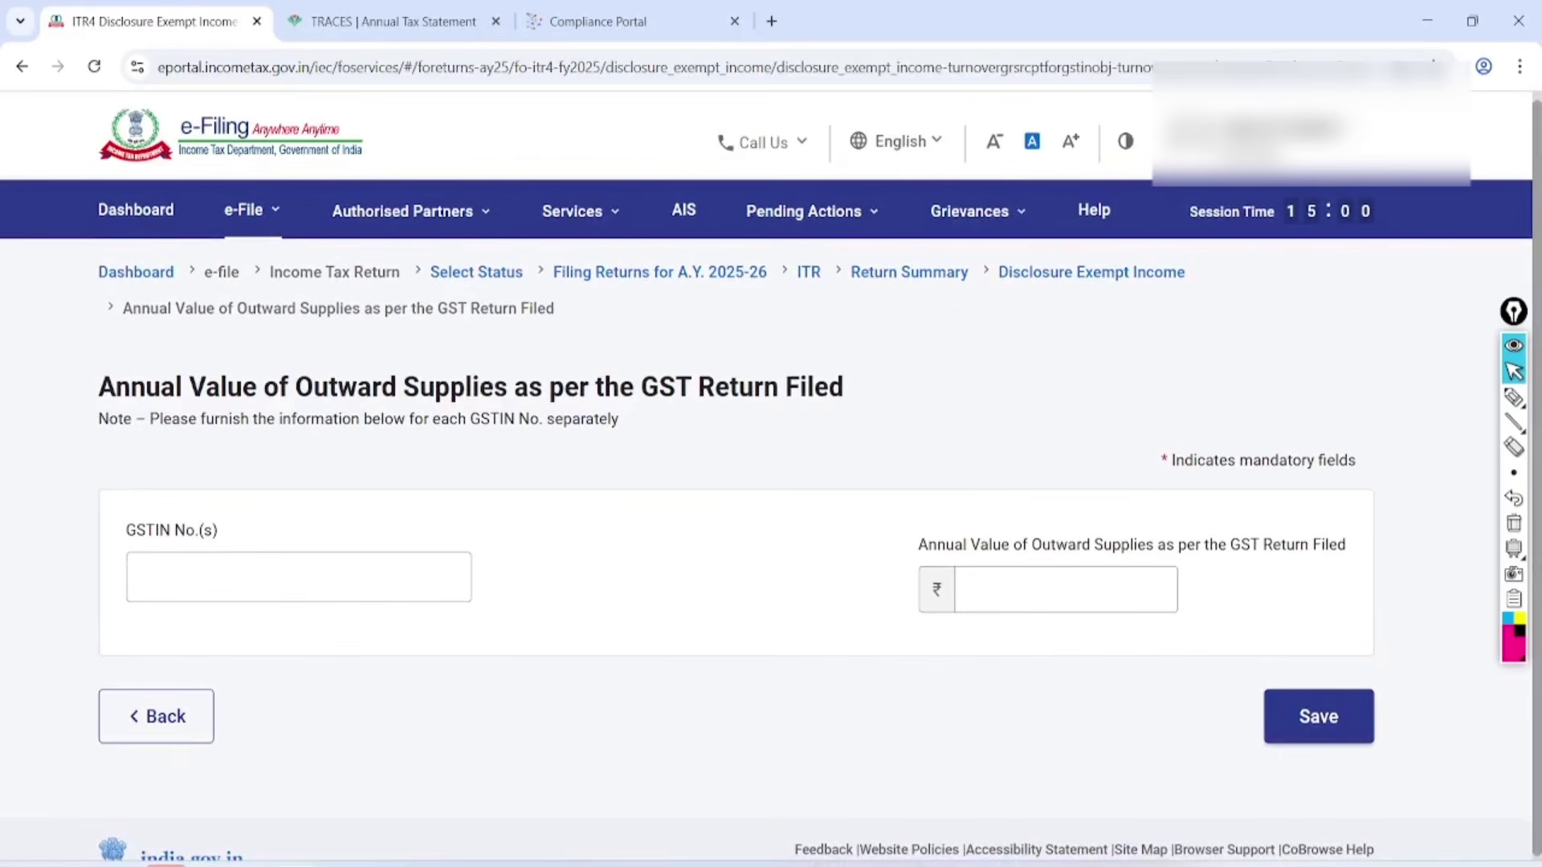
left_click(1514, 397)
mouse_move(434, 458)
left_mouse_down()
mouse_move(450, 633)
mouse_move(275, 423)
left_mouse_up()
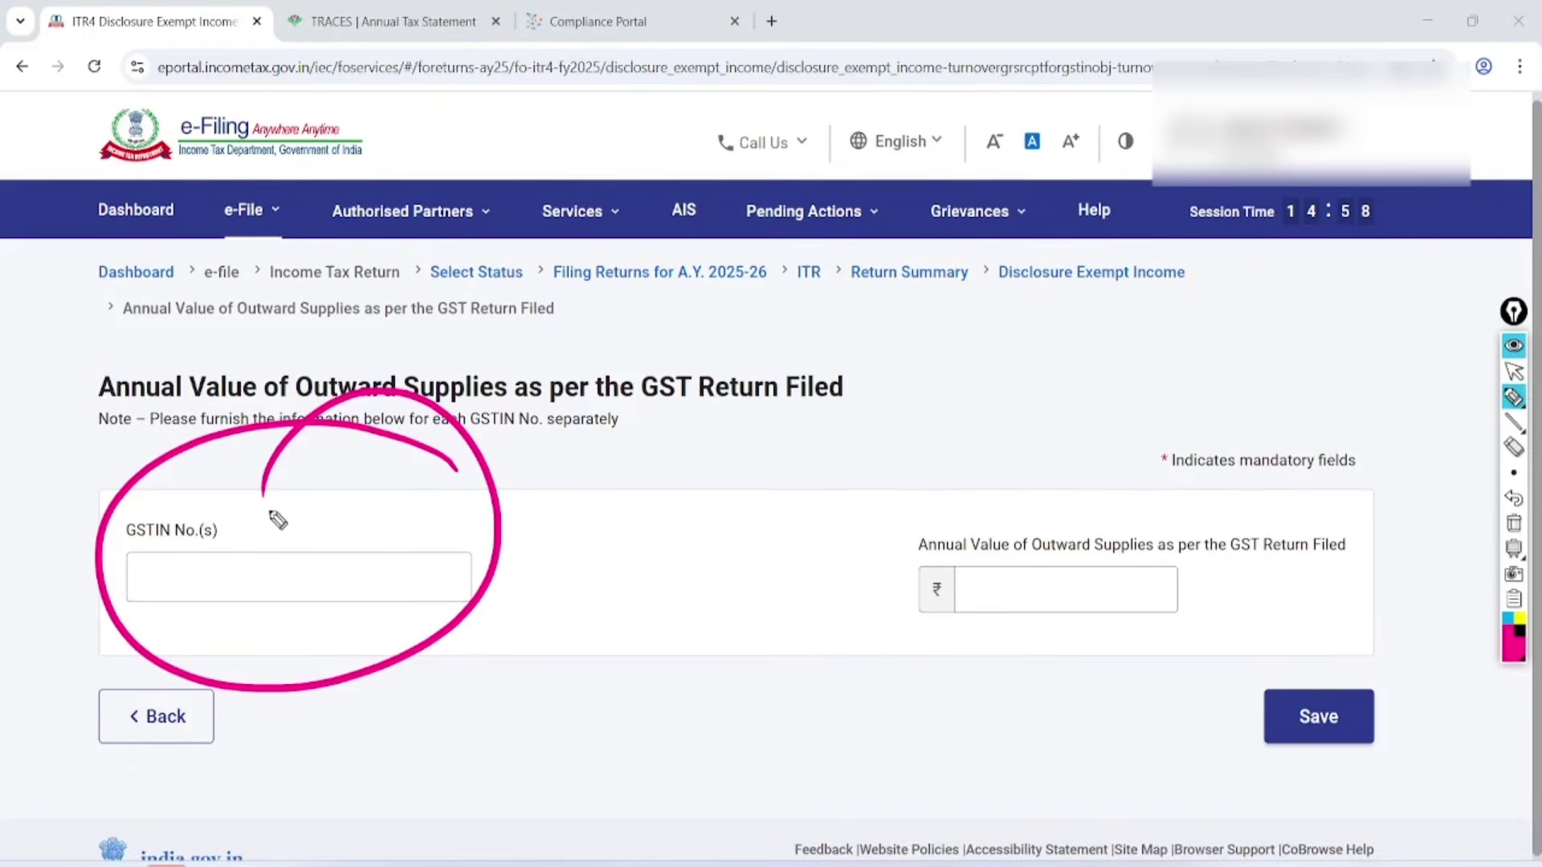
mouse_move(1148, 482)
left_mouse_down()
mouse_move(1009, 730)
mouse_move(964, 530)
left_mouse_up()
left_click(1513, 371)
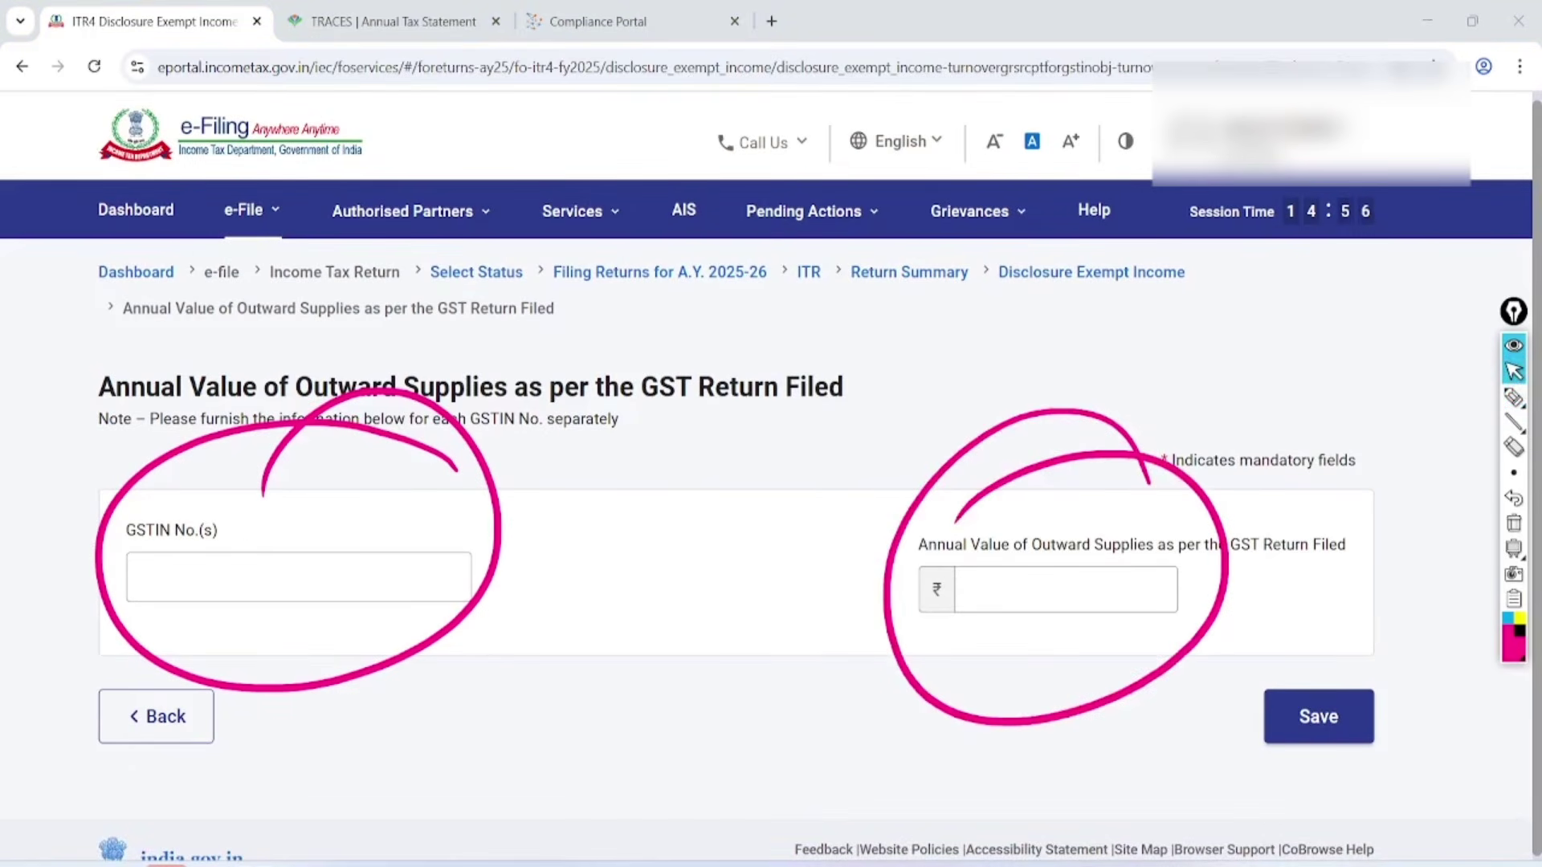
left_click(1514, 523)
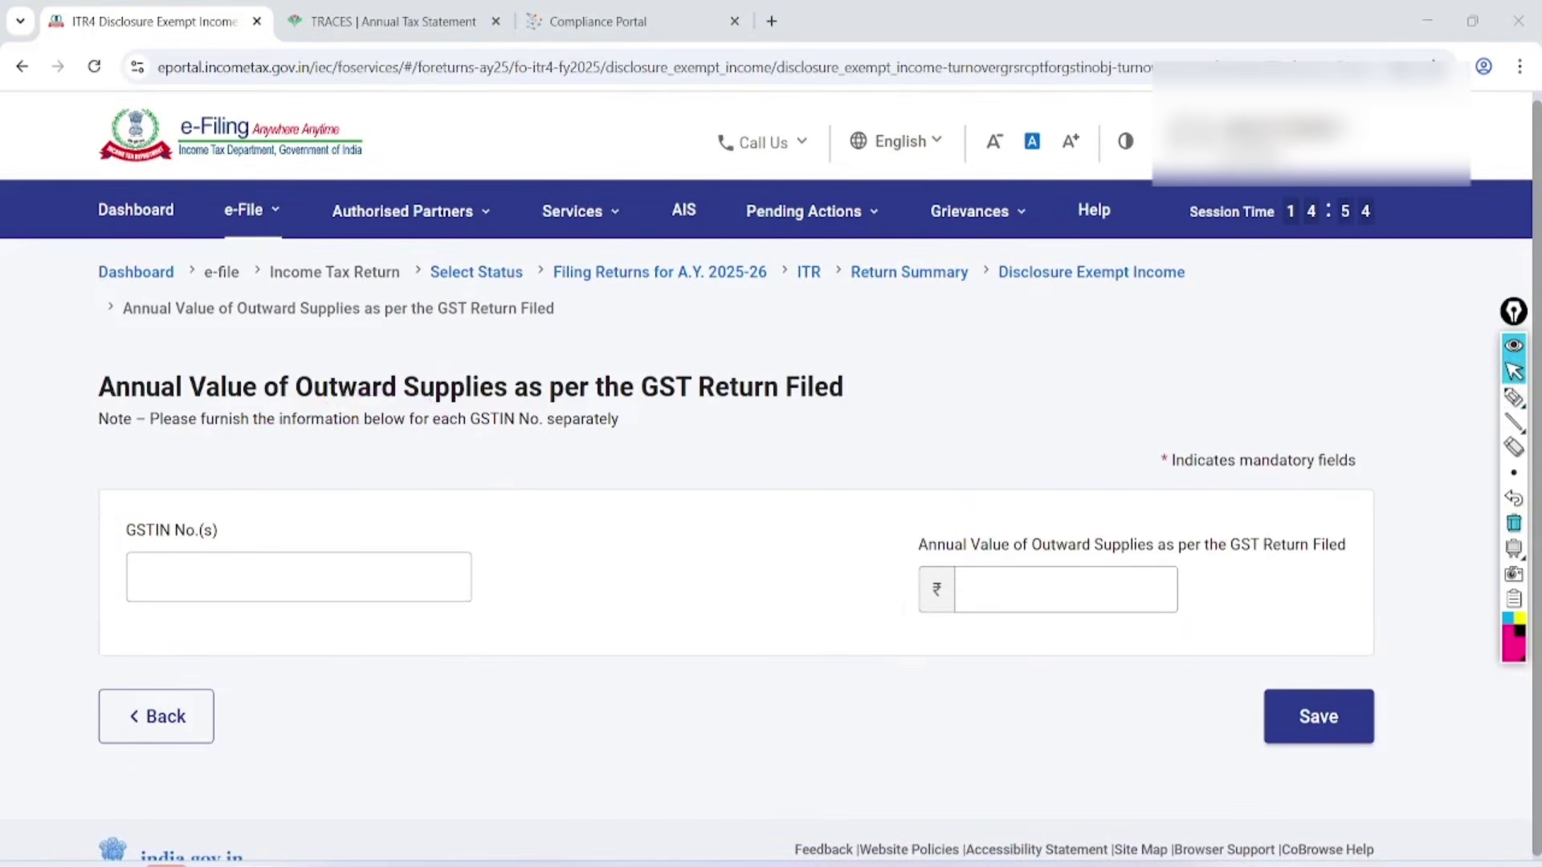
left_click(1318, 716)
Confirm the Disclosure Exempt Income schedule.
scroll(771, 482, "down", 7)
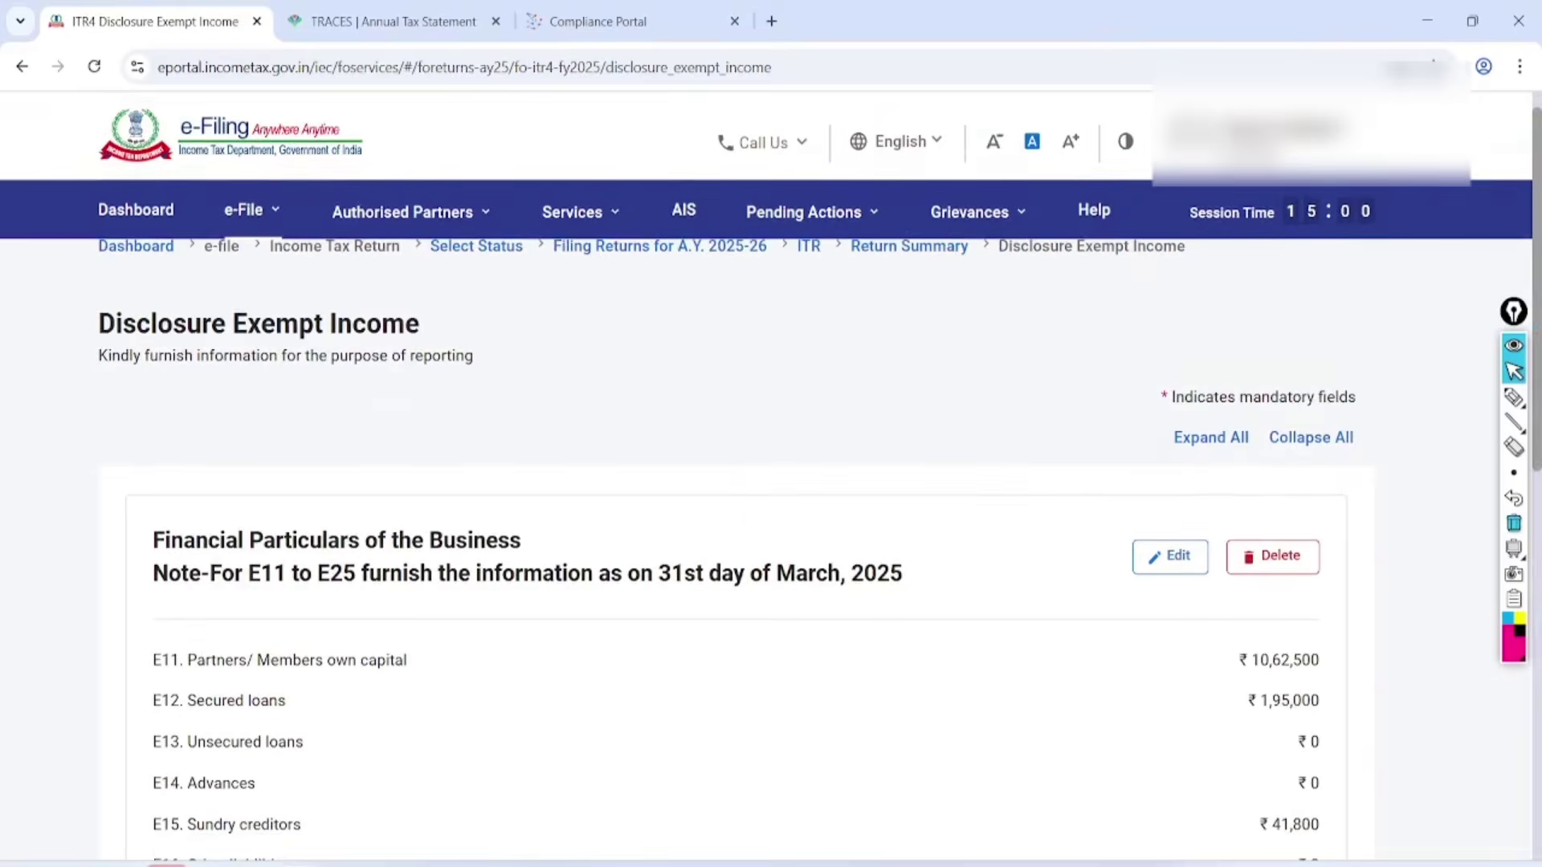
scroll(771, 482, "down", 5)
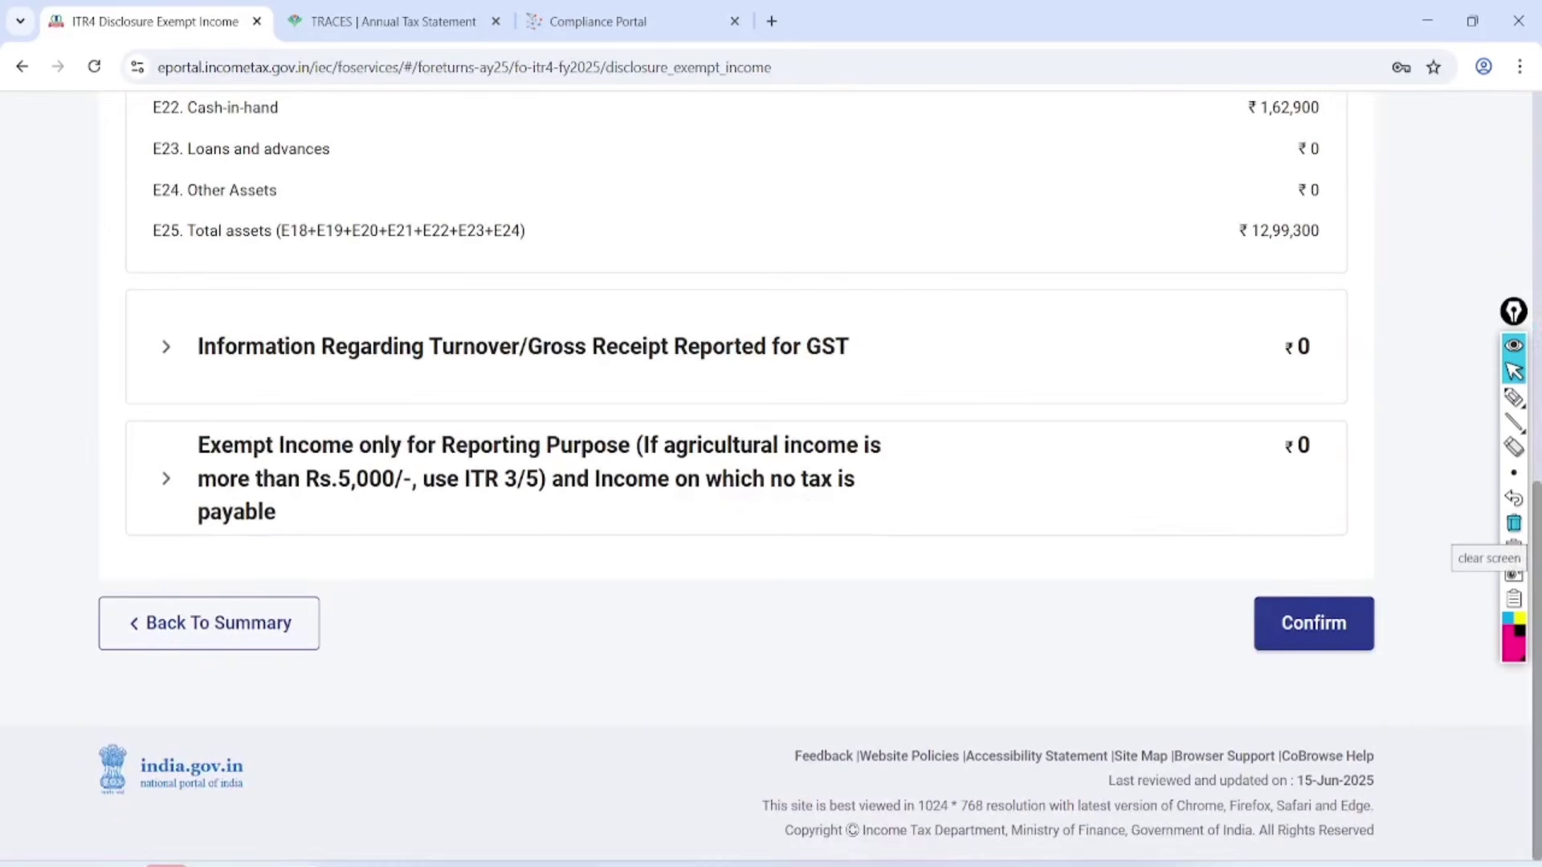
left_click(1314, 623)
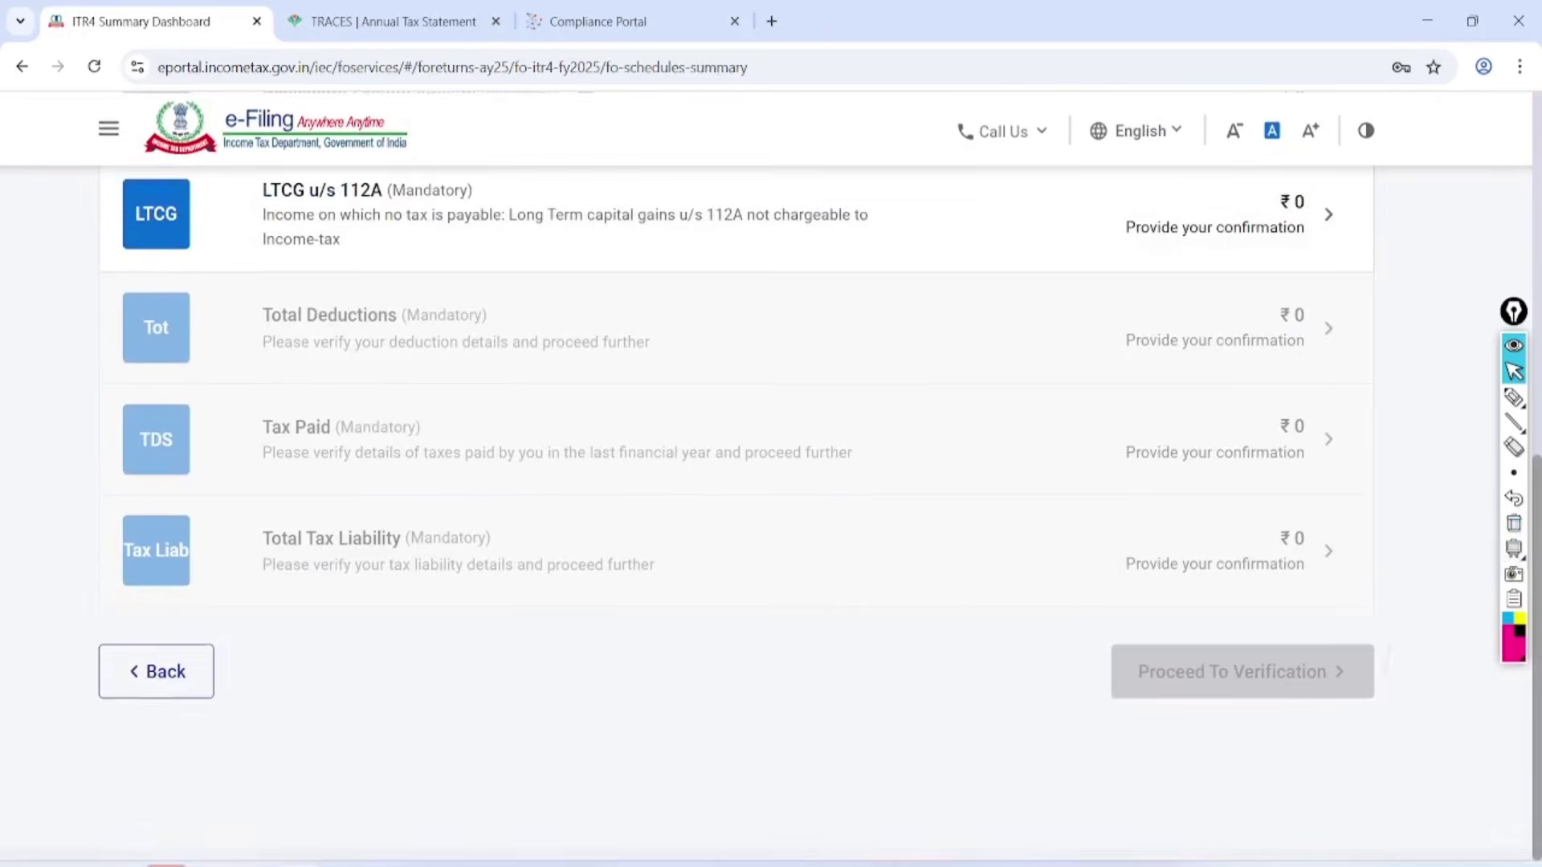
Confirm the LTCG u/s 112A schedule with sale consideration and acquisition cost left at ₹0.
scroll(1513, 523, "up", 2)
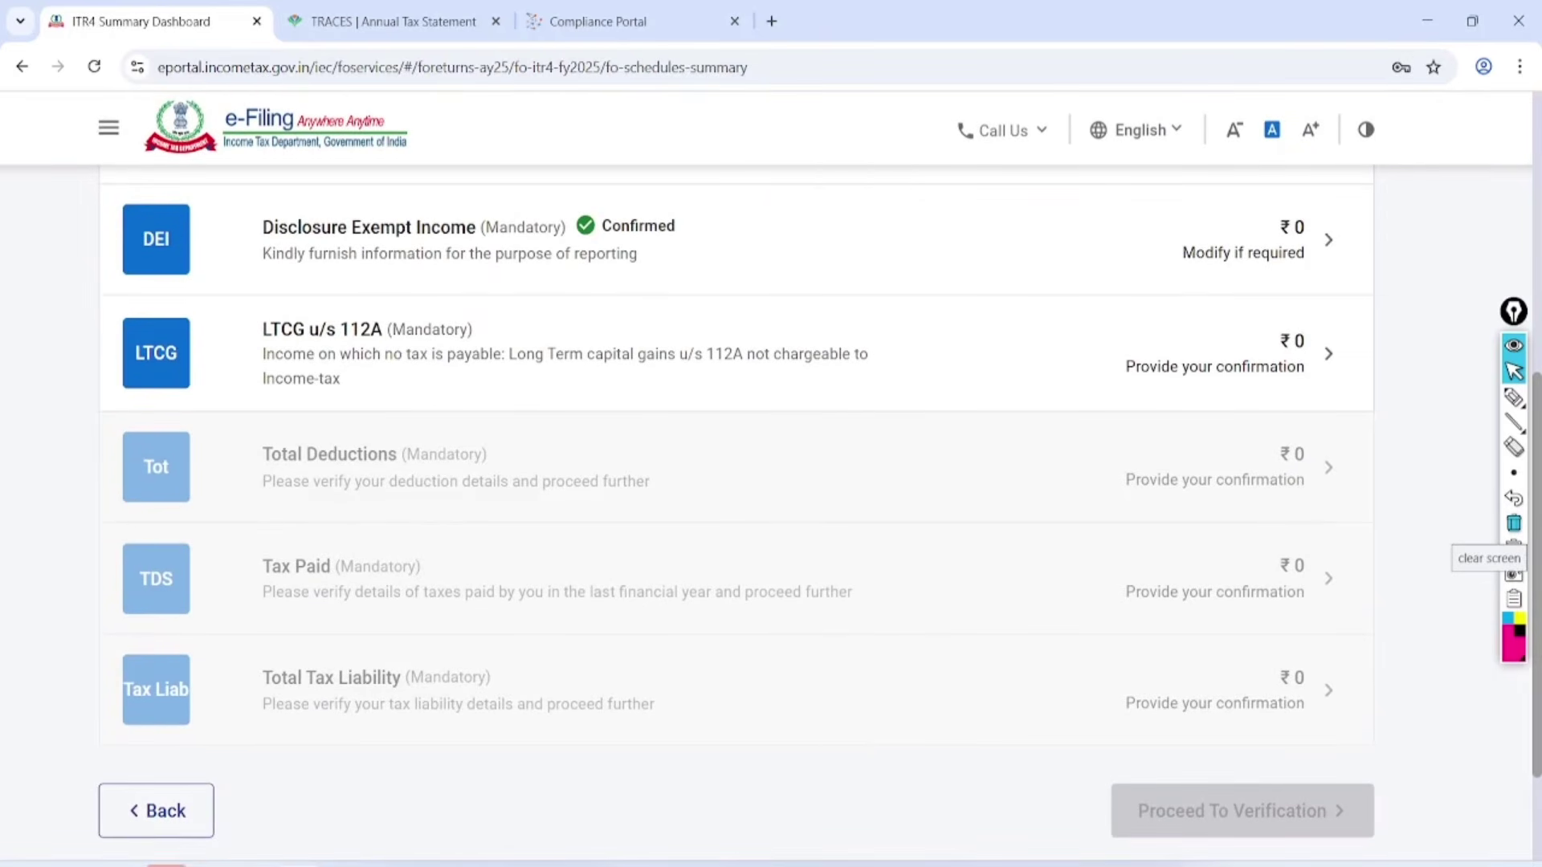
left_click(1328, 355)
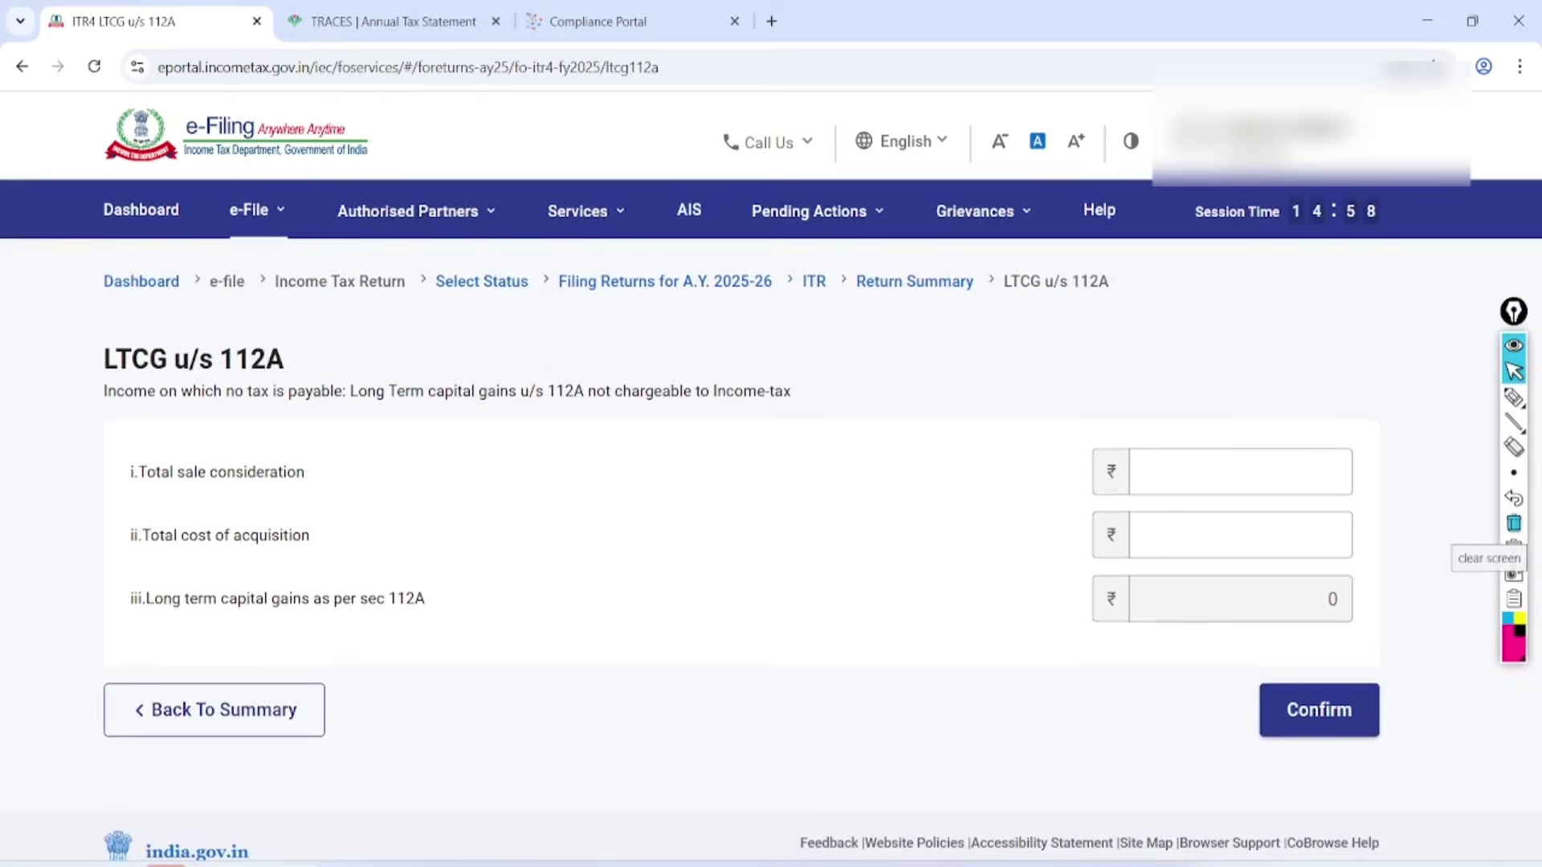
left_click(1241, 472)
left_click(1241, 536)
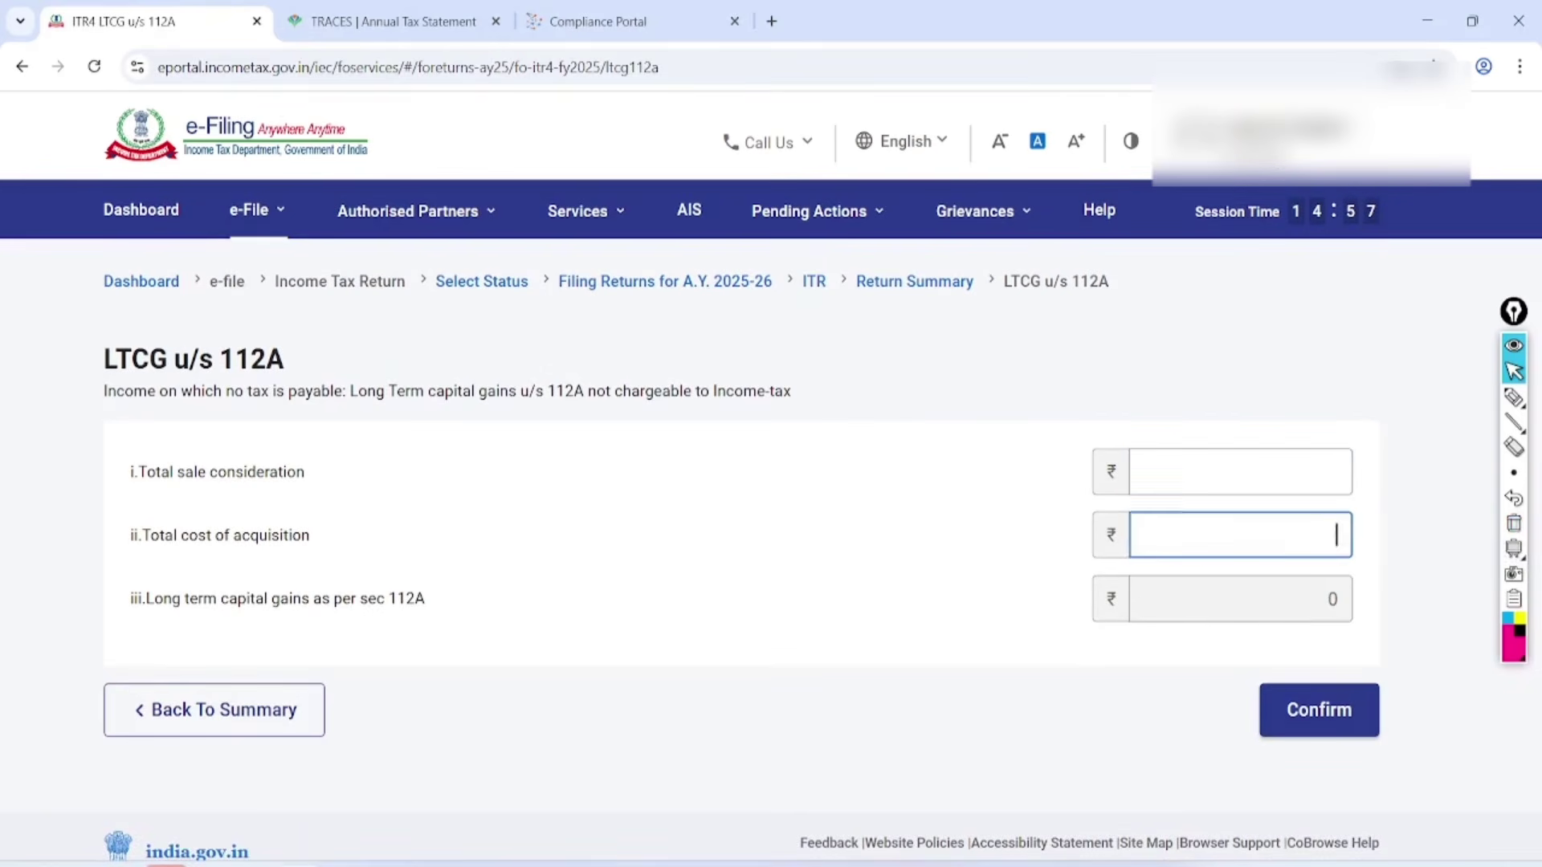
left_click(1319, 710)
Confirm the Total Deductions schedule at ₹0.
scroll(766, 476, "down", 5)
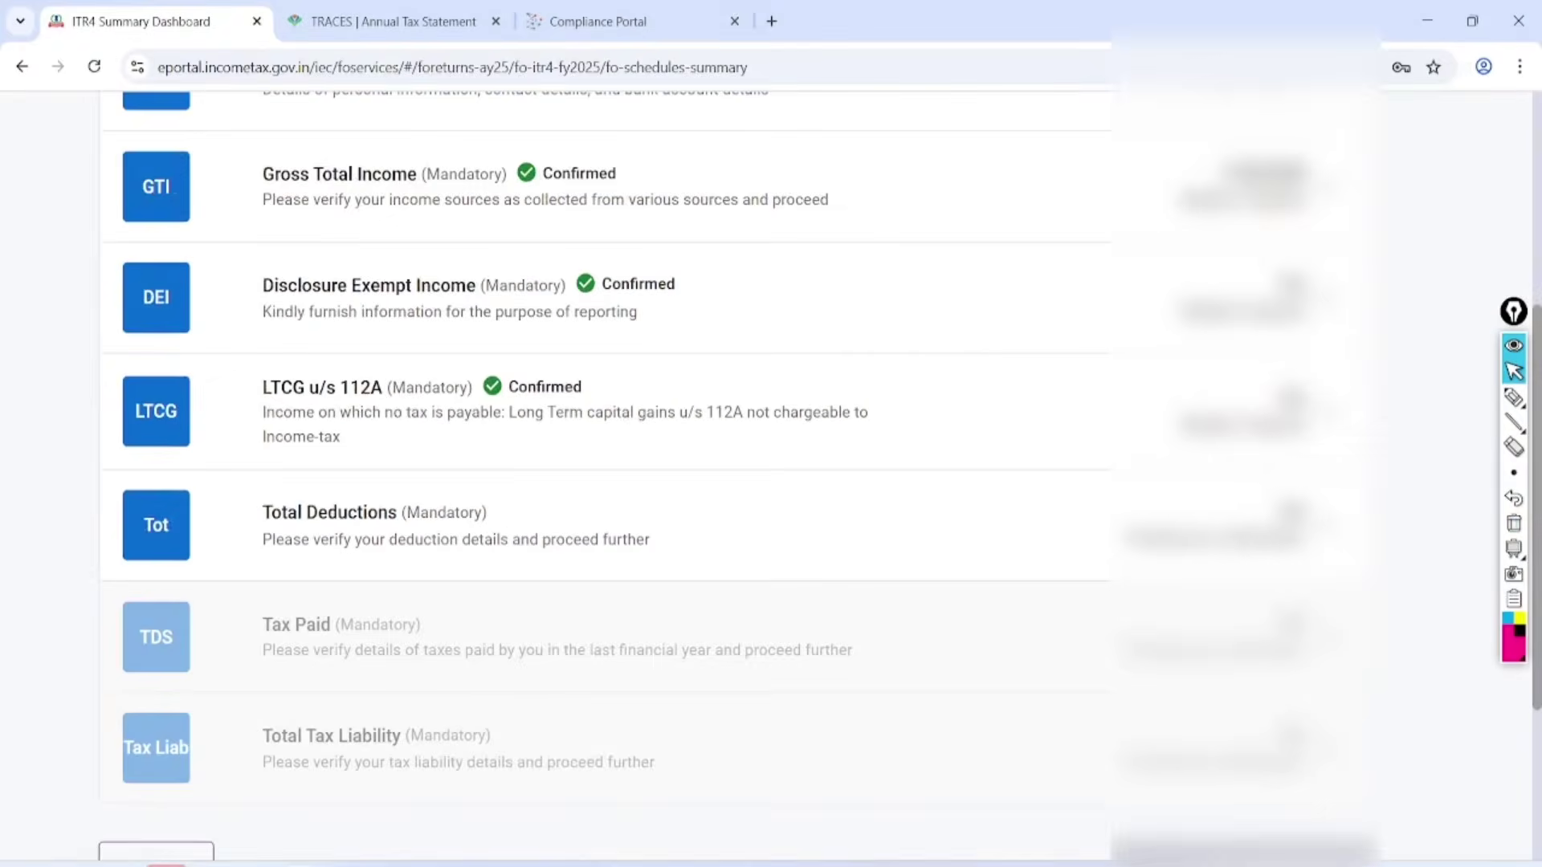
scroll(766, 475, "down", 1)
left_click(1328, 408)
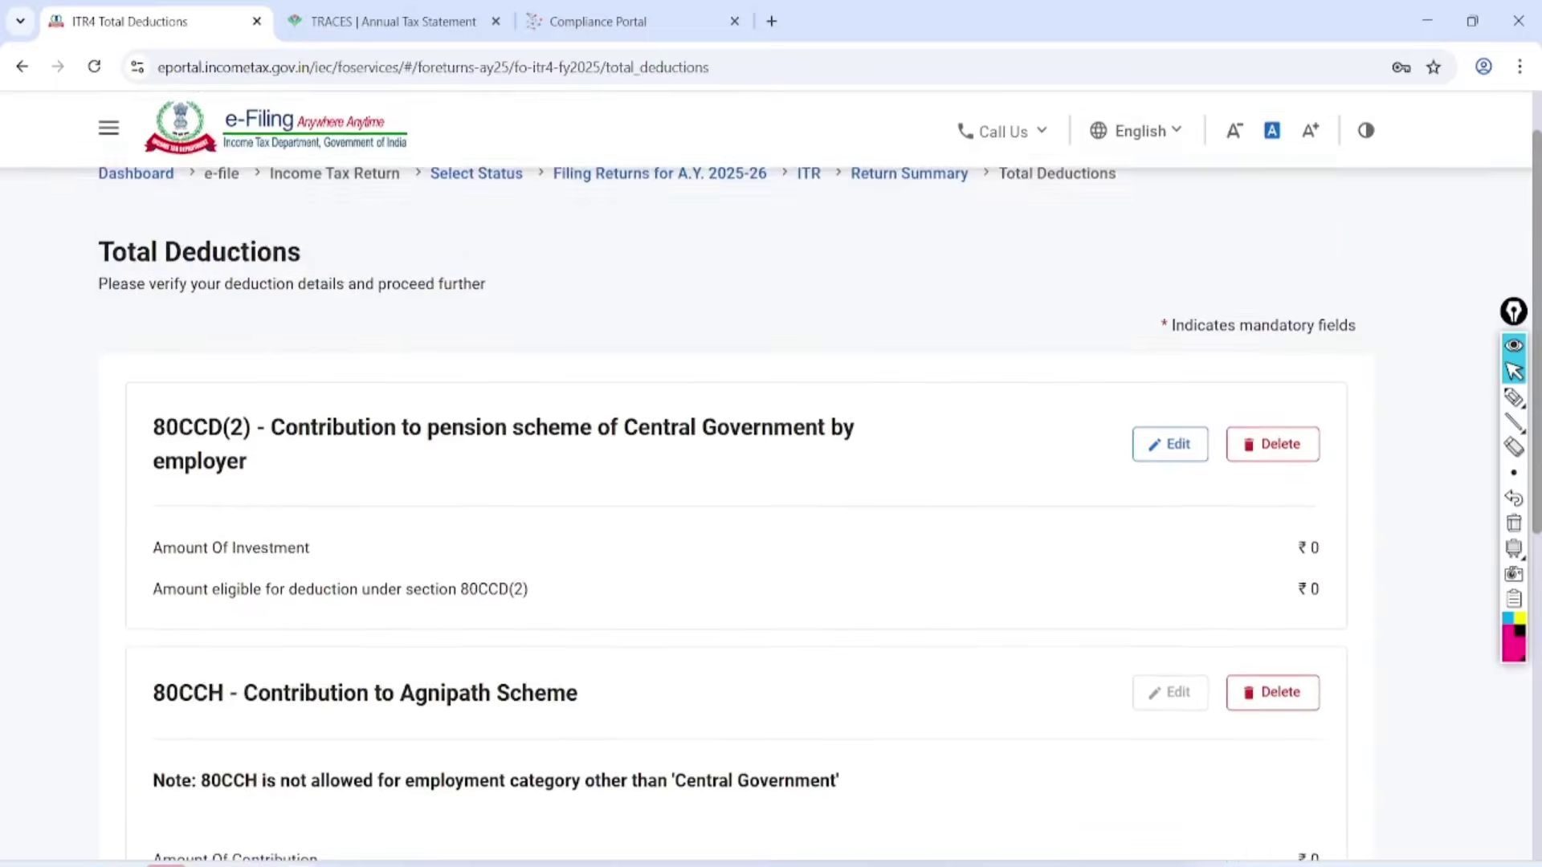
scroll(766, 476, "down", 3)
scroll(766, 476, "down", 7)
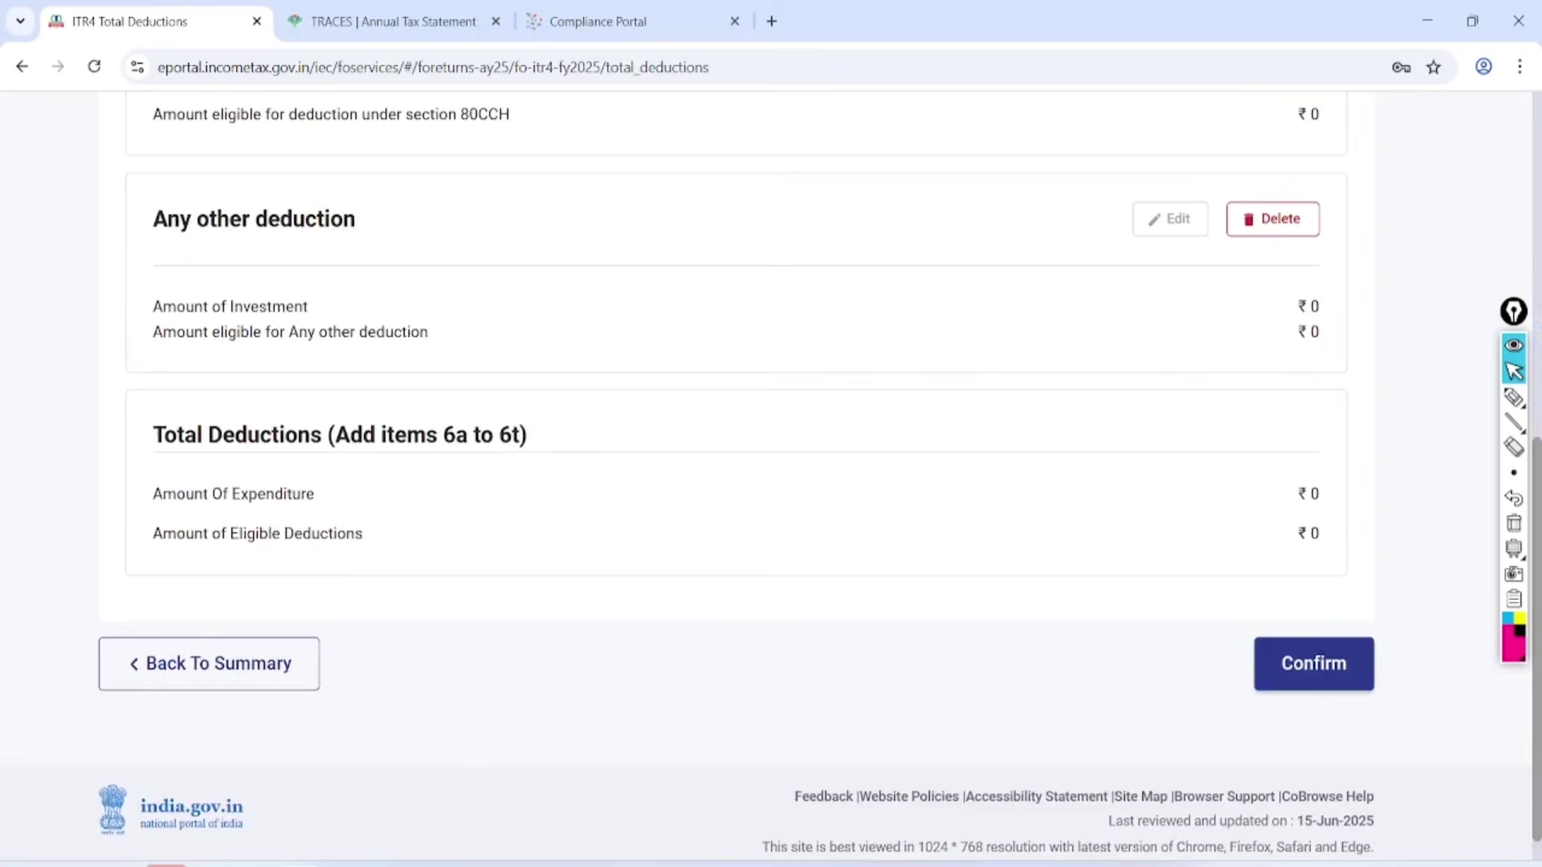
left_click(1314, 663)
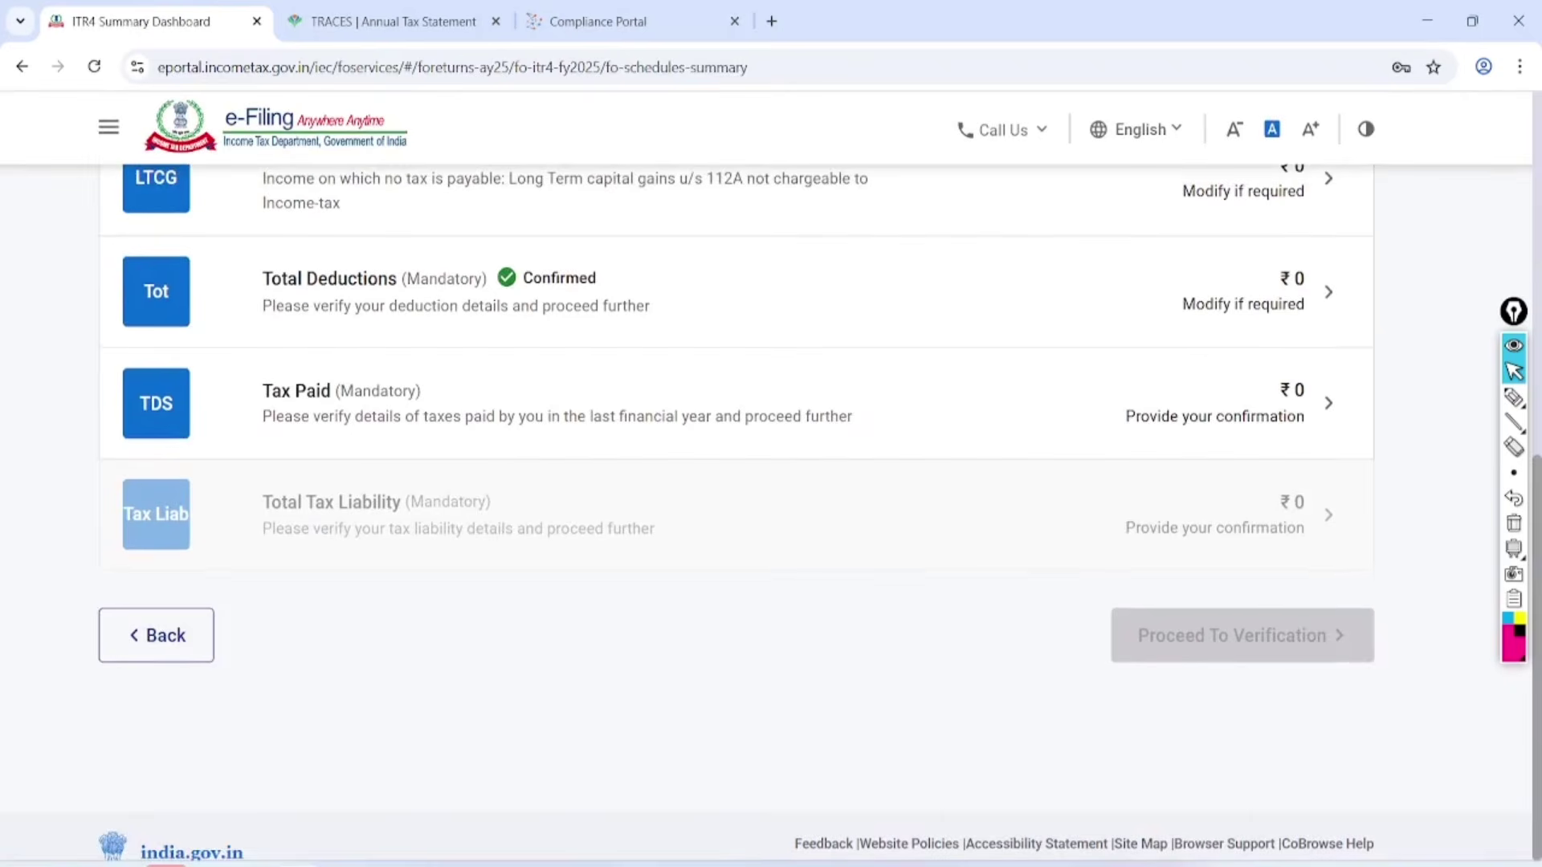
On Tax Paid, mark the TDS from Salary, Income Other than Salary, Form 16C/16D and TCS sections.
left_click(321, 421)
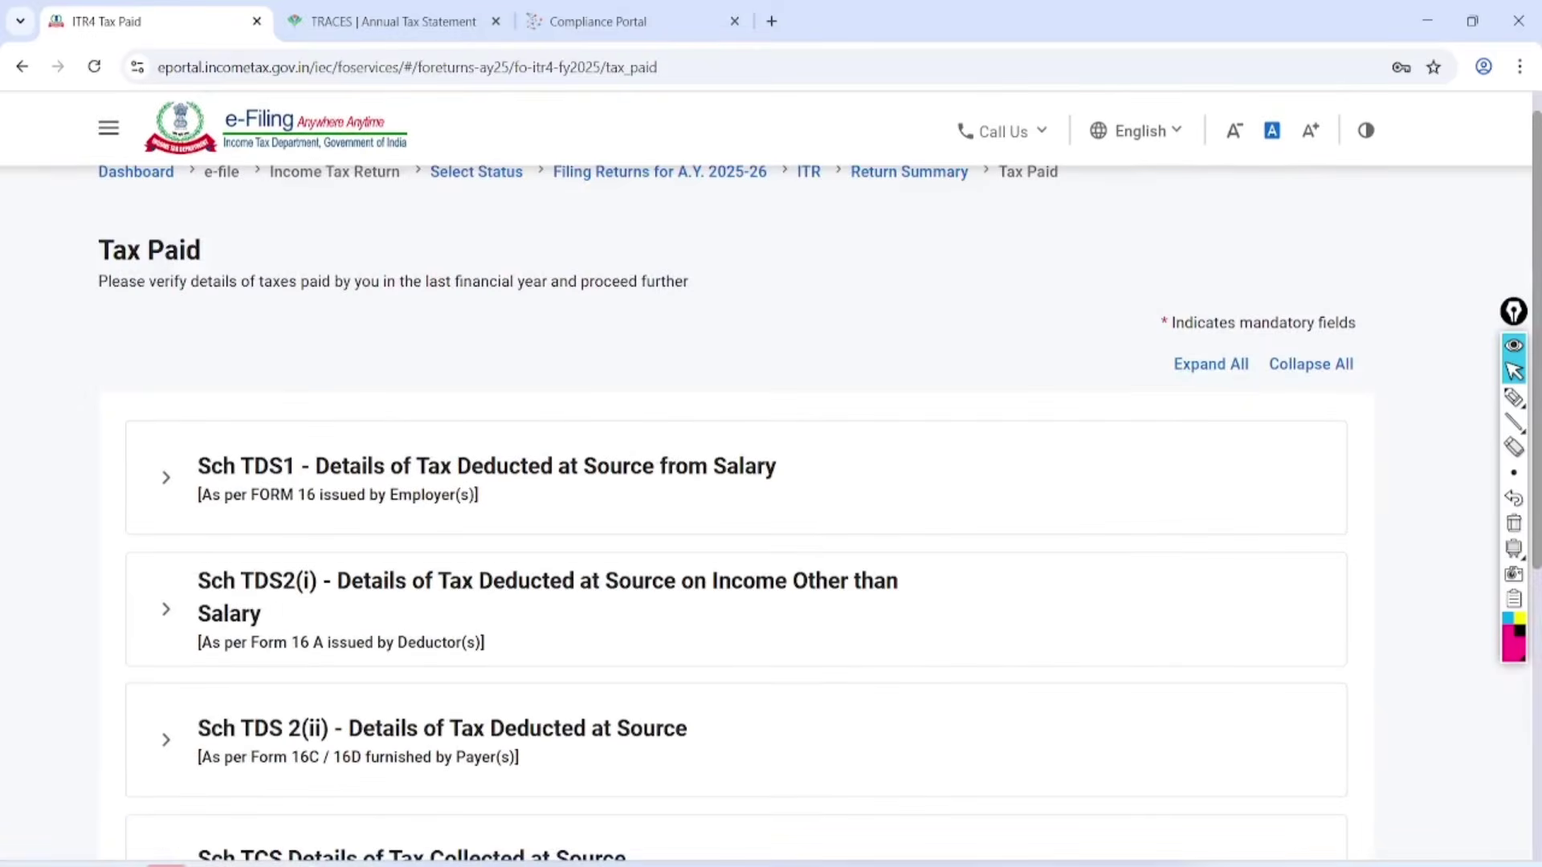
scroll(736, 482, "down", 4)
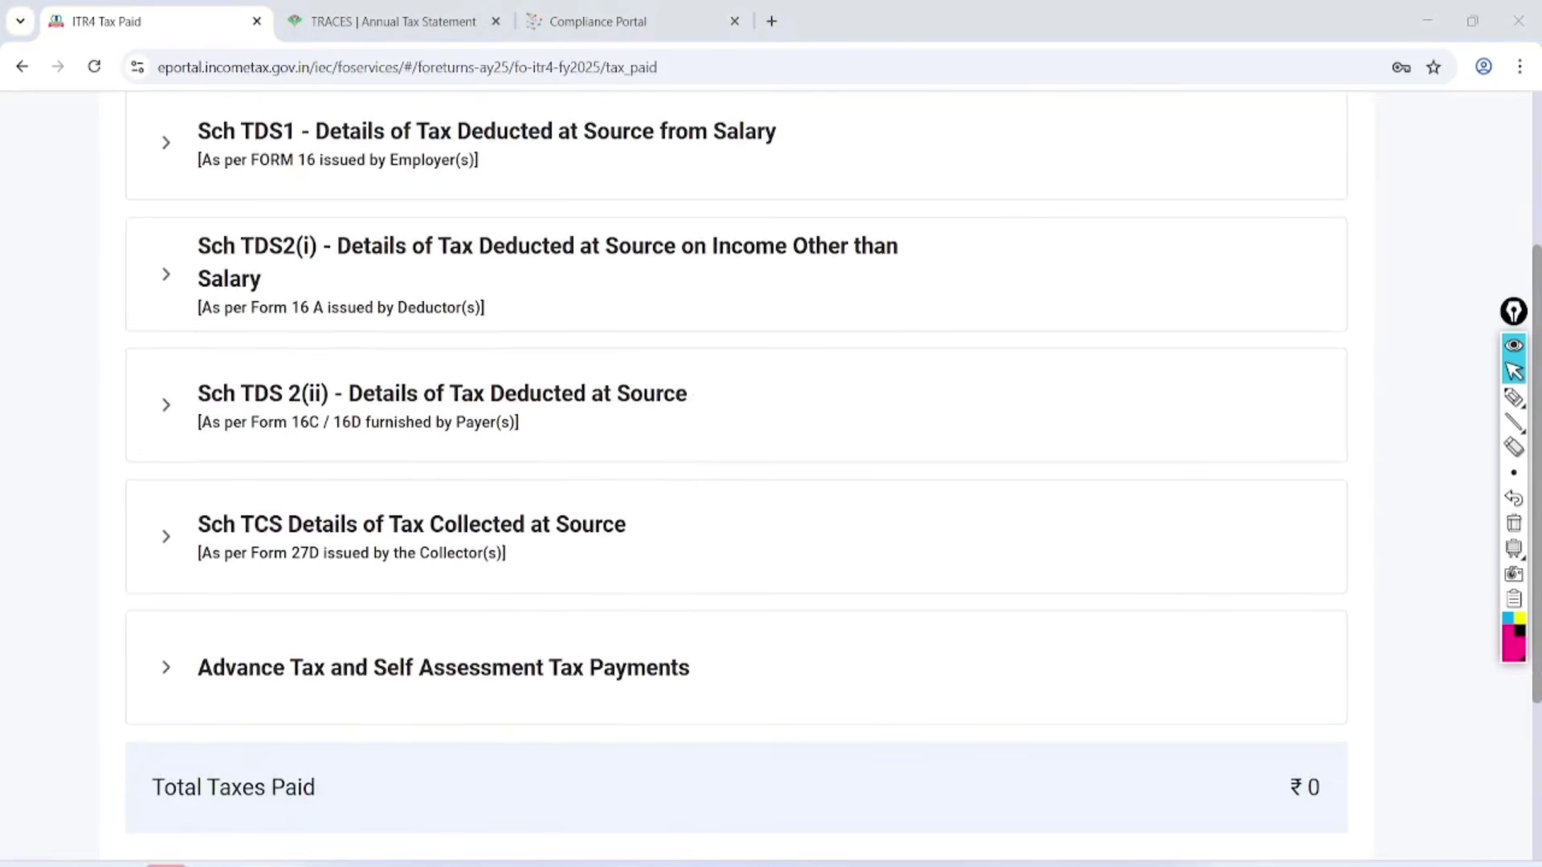
left_click(1513, 396)
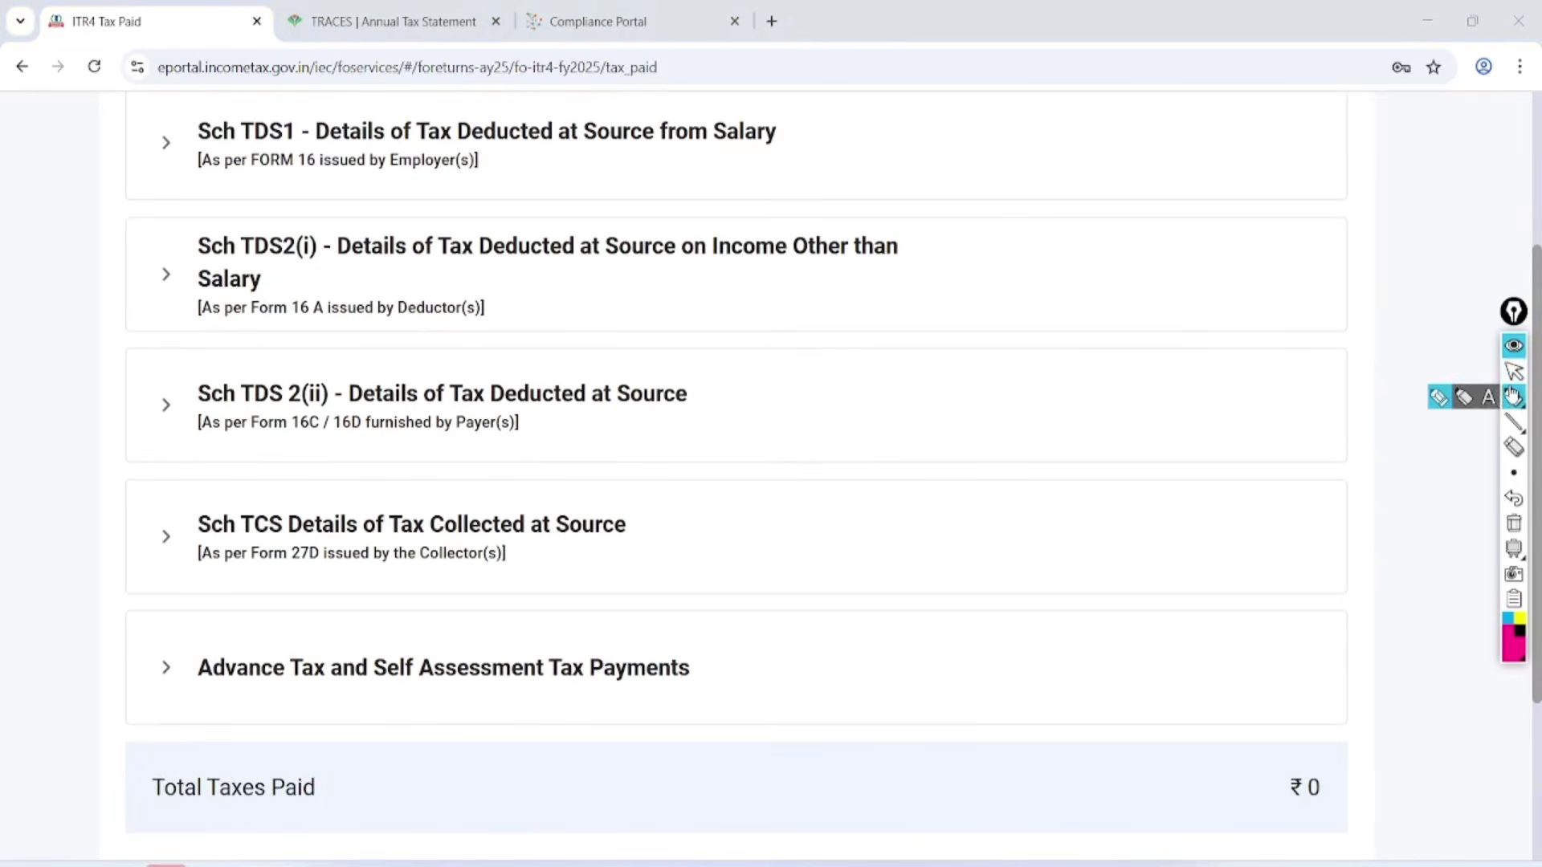
mouse_move(820, 69)
left_mouse_down()
mouse_move(678, 192)
mouse_move(712, 99)
left_mouse_up()
mouse_move(952, 227)
left_mouse_down()
mouse_move(923, 355)
mouse_move(775, 227)
left_mouse_up()
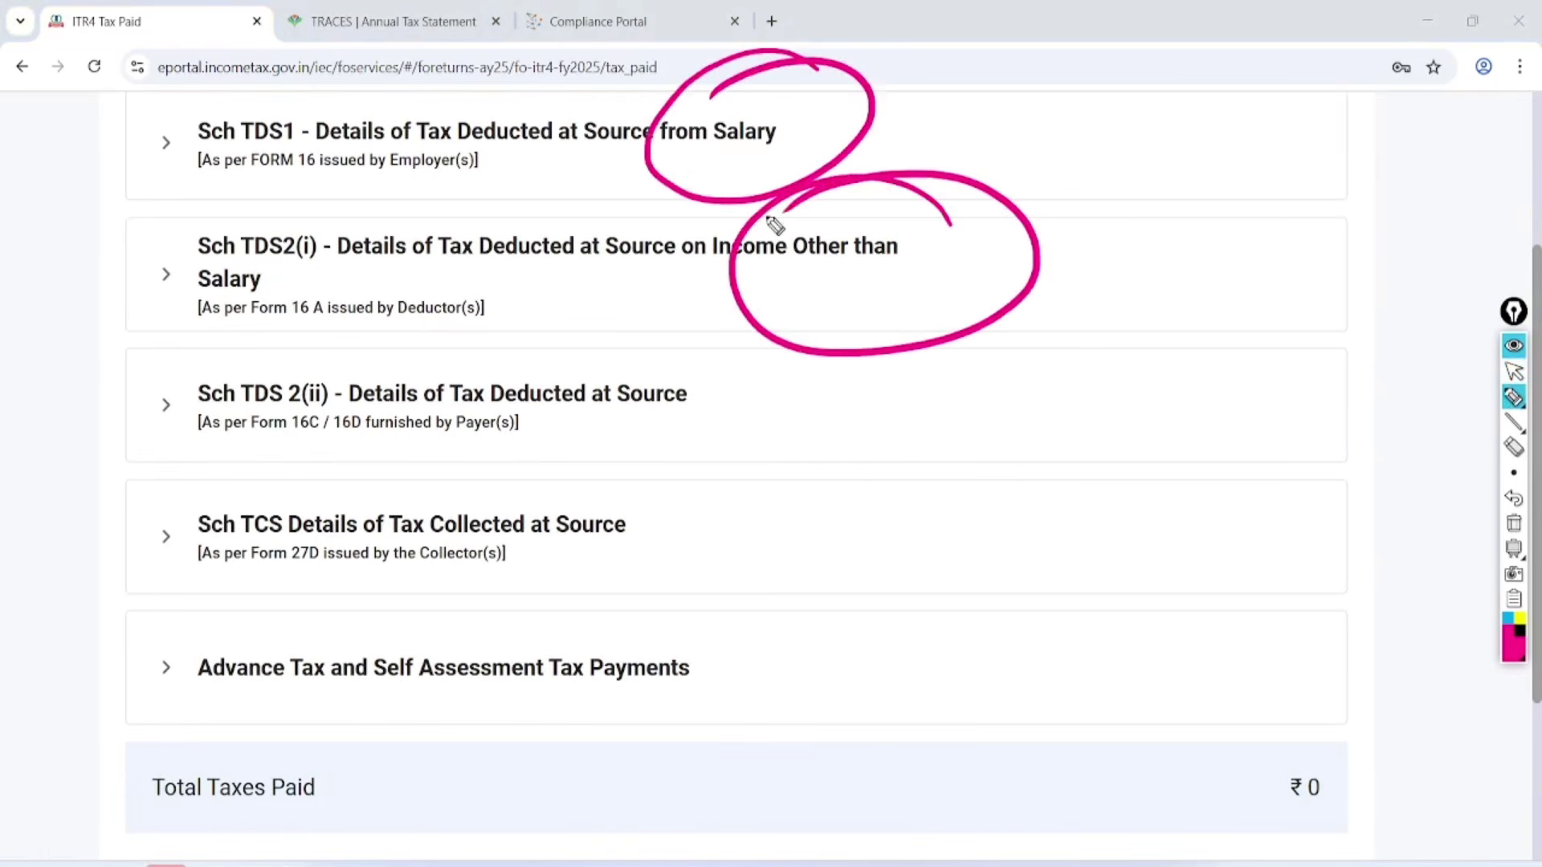
left_click_drag(262, 461, 436, 439)
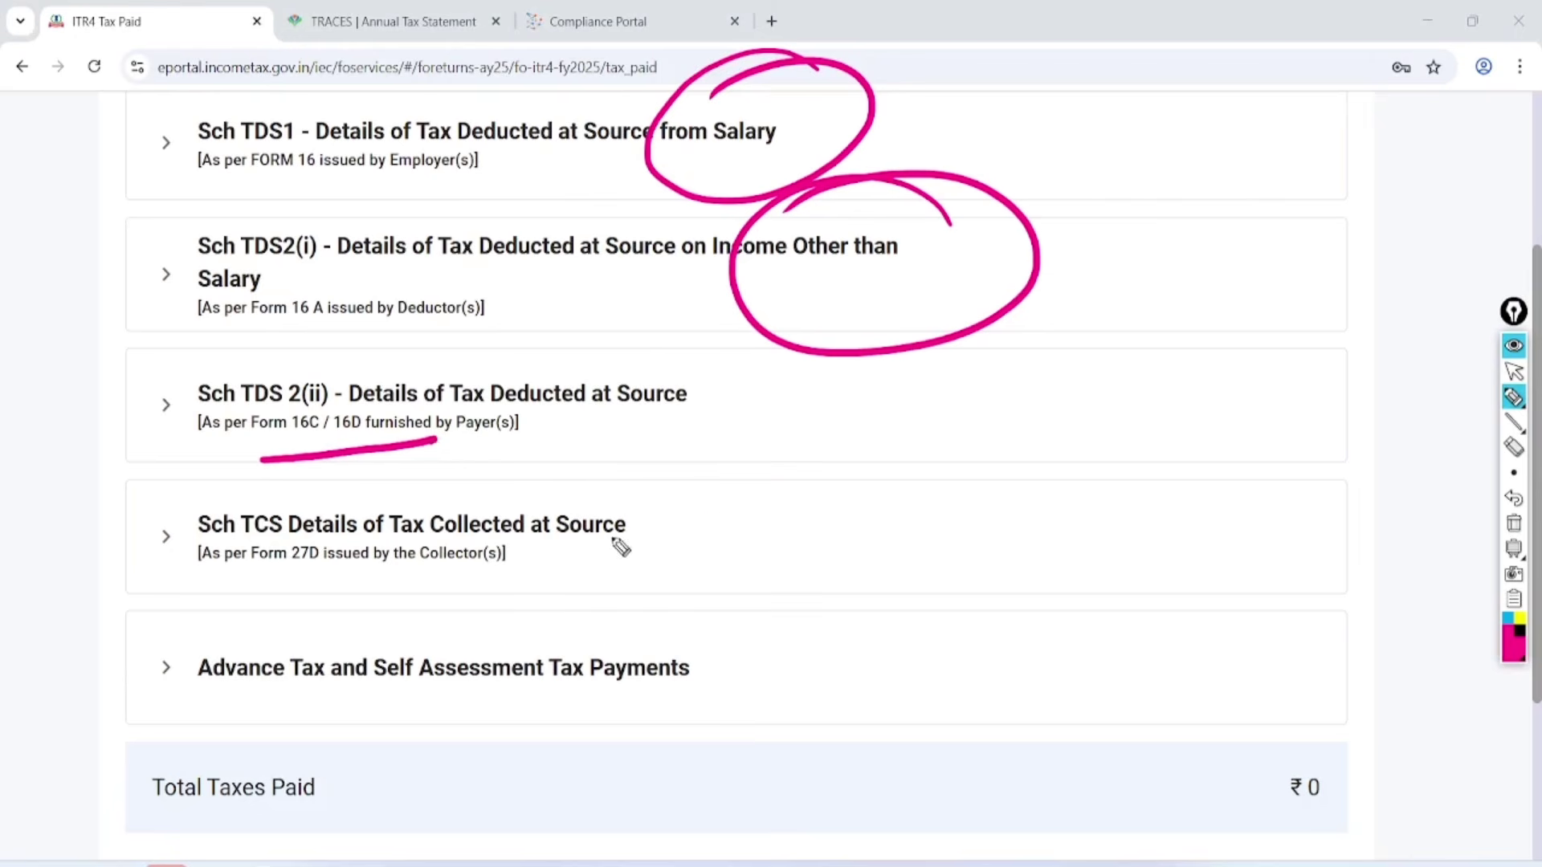
mouse_move(688, 529)
left_mouse_down()
mouse_move(802, 501)
mouse_move(769, 586)
left_mouse_up()
left_click_drag(853, 508, 872, 563)
left_click_drag(910, 484, 887, 563)
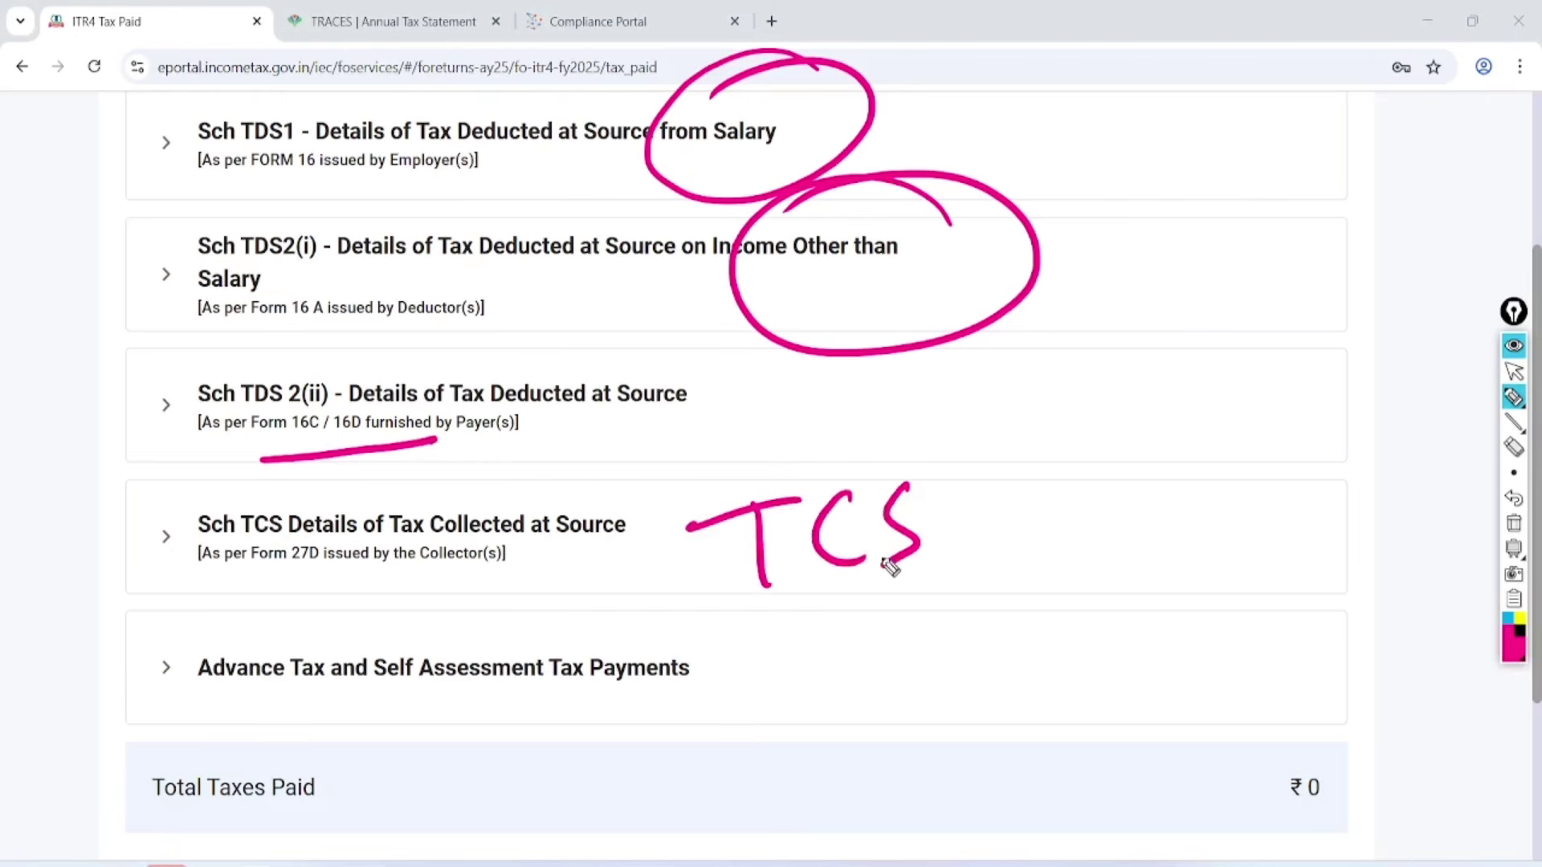
Mark the Advance Tax / Self Assessment Tax heading, then confirm Tax Paid at ₹0.
mouse_move(253, 593)
left_mouse_down()
mouse_move(303, 677)
mouse_move(229, 582)
left_mouse_up()
mouse_move(458, 591)
left_mouse_down()
mouse_move(533, 613)
mouse_move(412, 623)
left_mouse_up()
left_click(1513, 523)
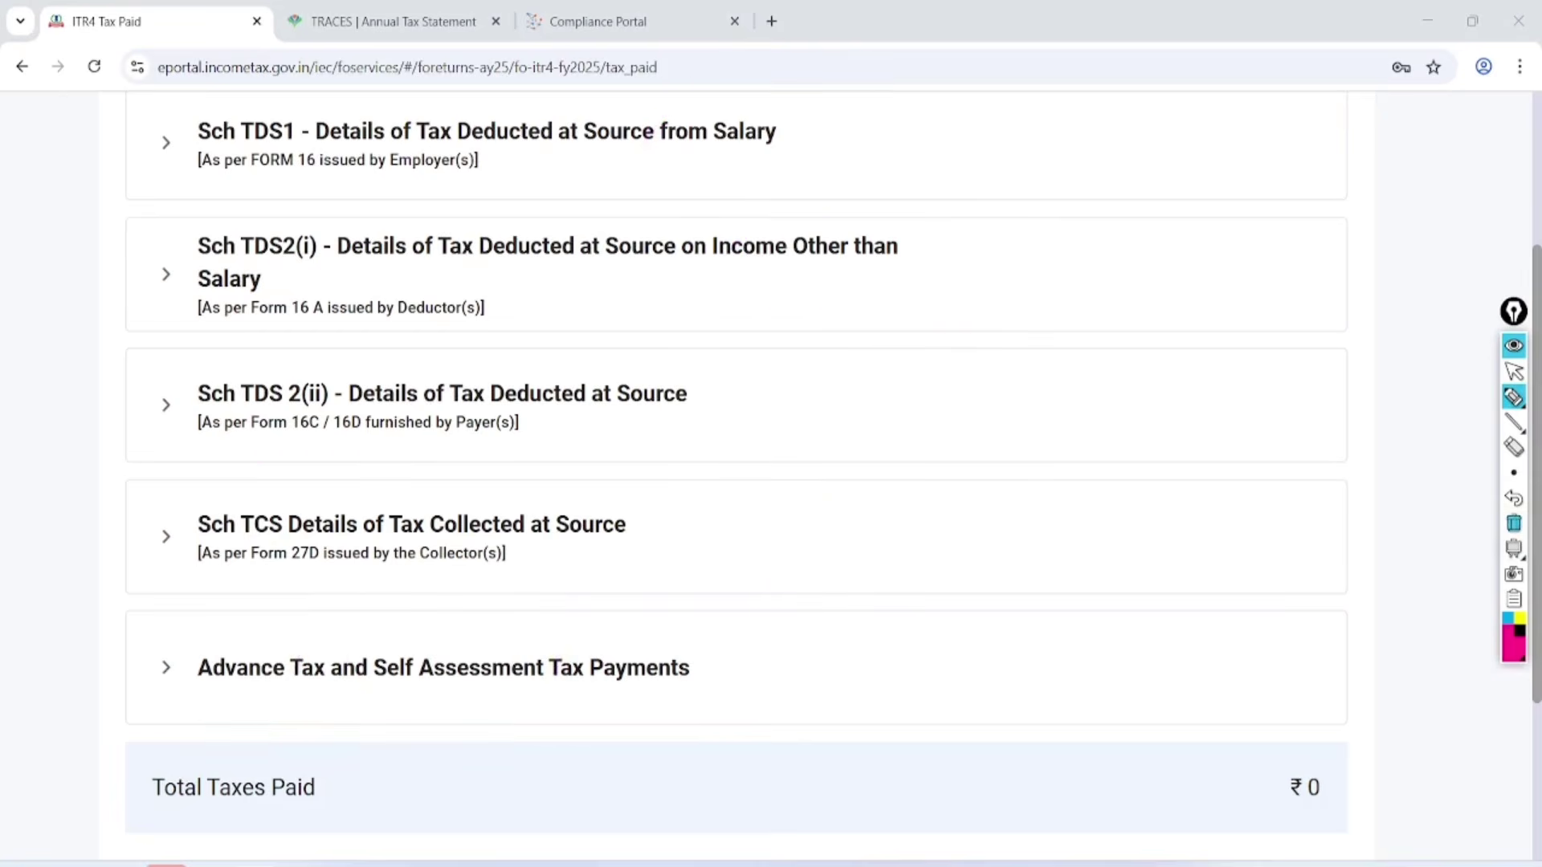
left_click(1513, 371)
scroll(722, 482, "down", 3)
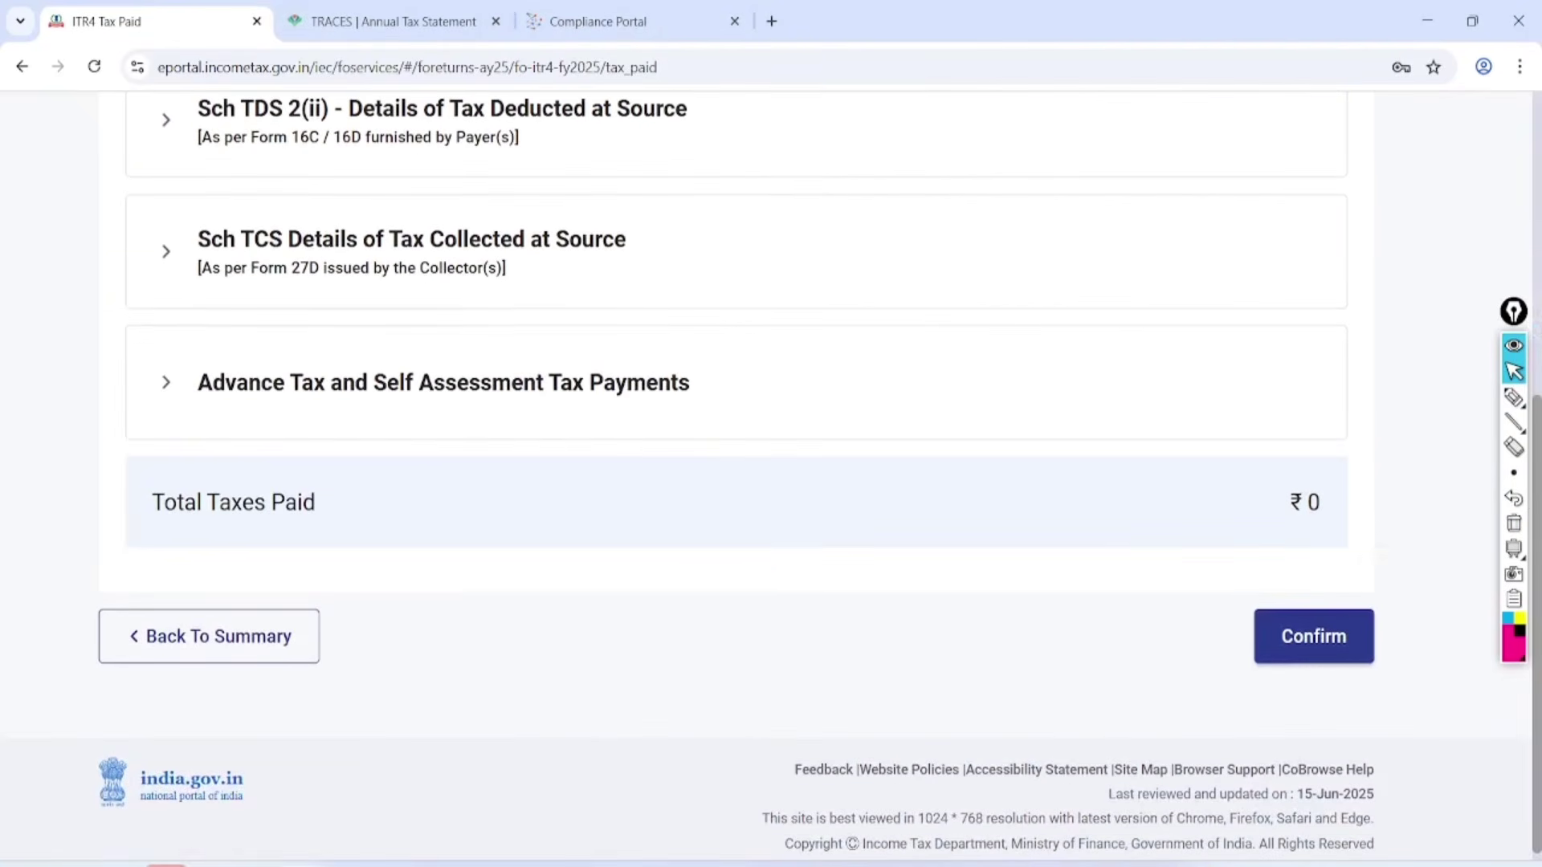
left_click(1314, 643)
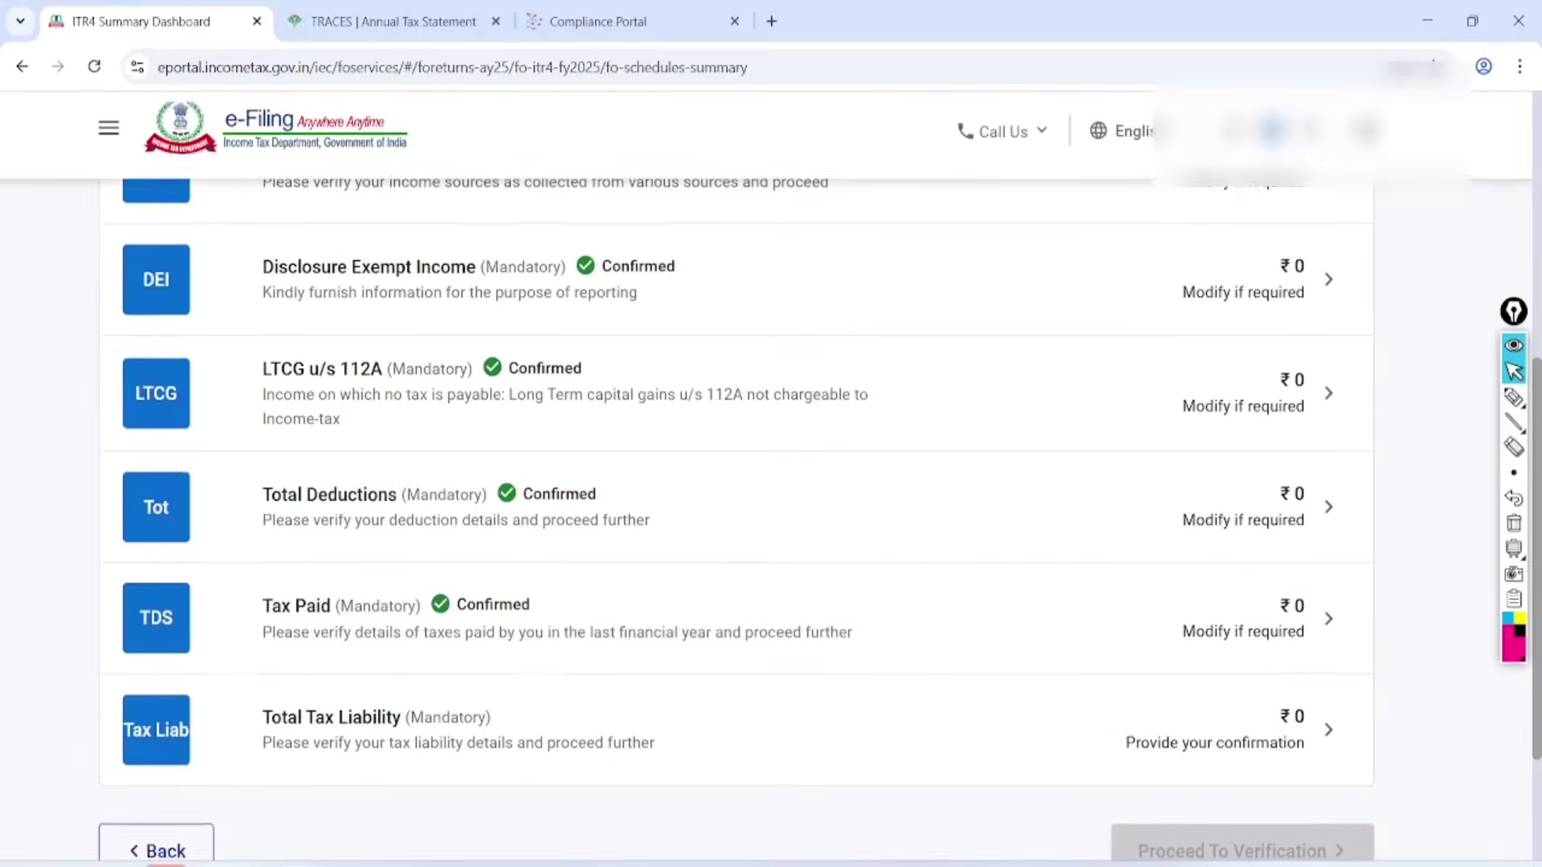
In Total Tax Liability, mark the ₹9,642 tax payable on income under 7 lakh.
left_click(1329, 730)
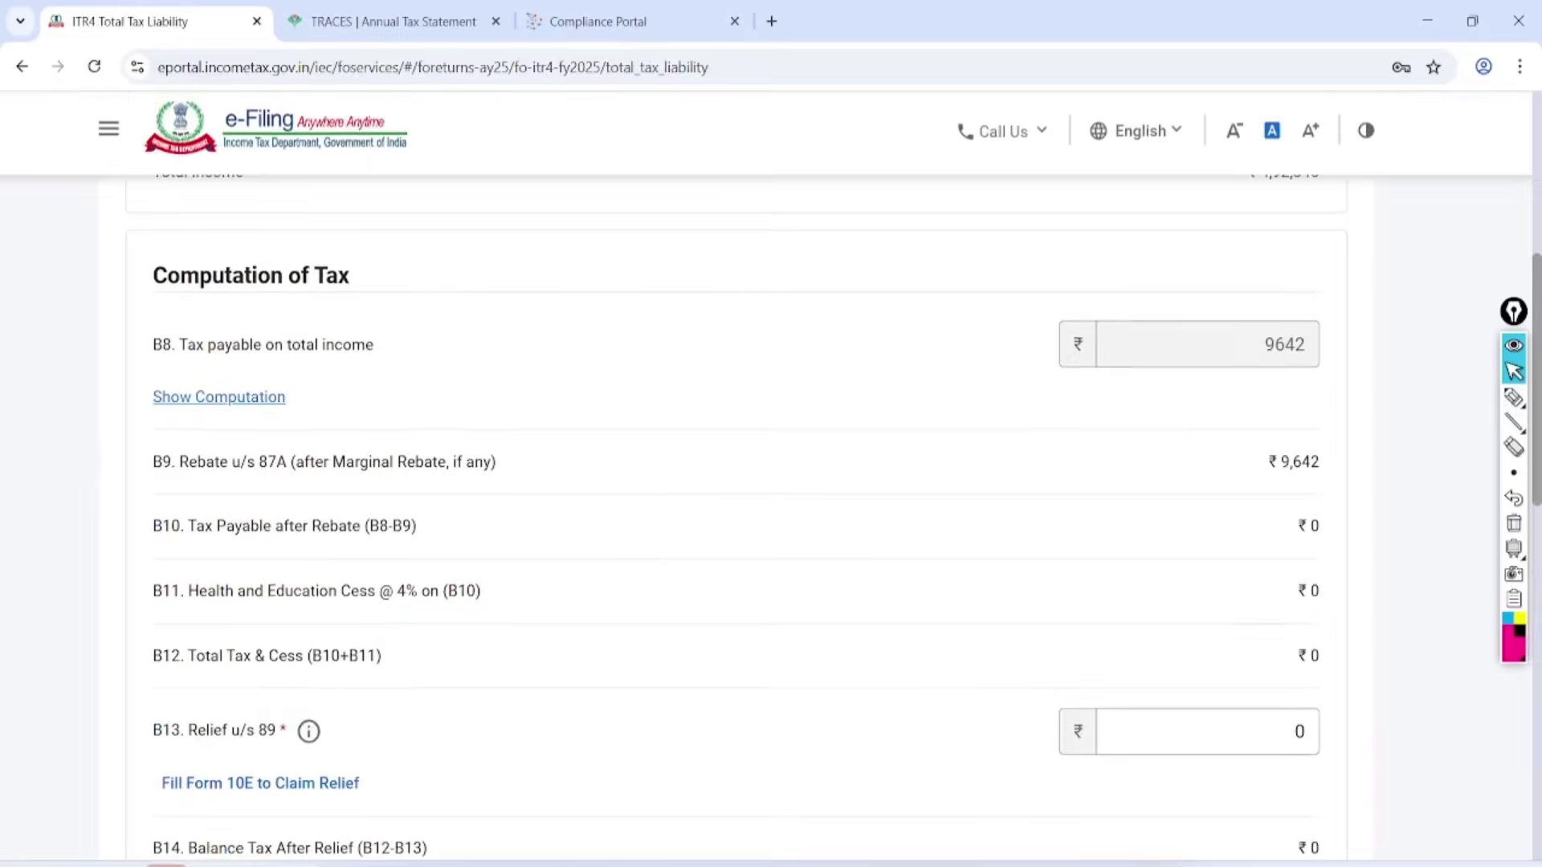
scroll(737, 482, "down", 2)
scroll(736, 482, "down", 1)
left_click(1514, 396)
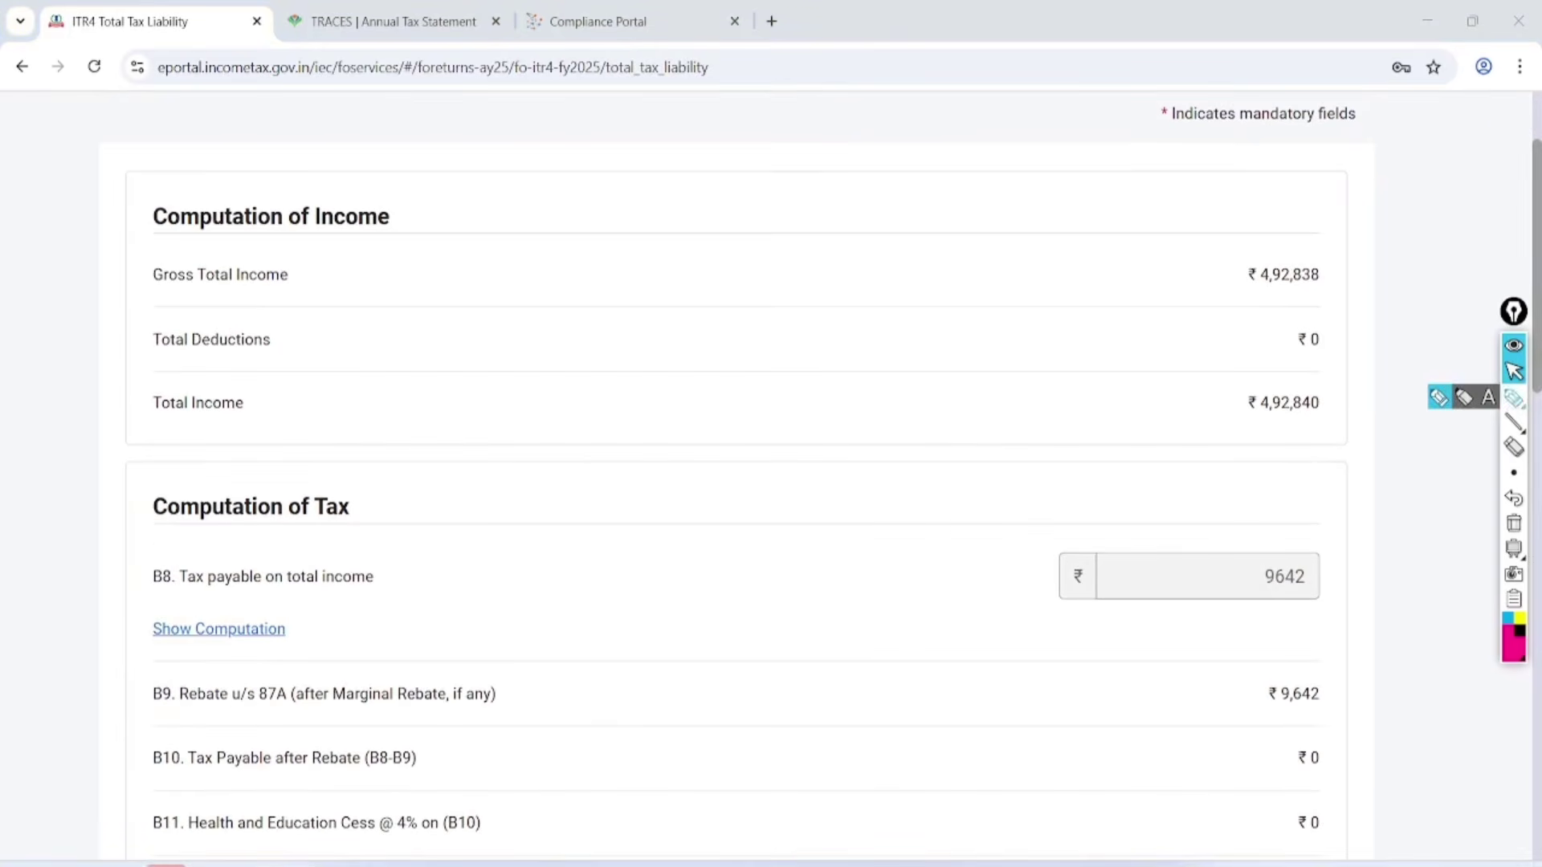
mouse_move(1333, 521)
left_mouse_down()
mouse_move(1325, 622)
mouse_move(1292, 530)
left_mouse_up()
mouse_move(537, 279)
left_mouse_down()
mouse_move(592, 282)
mouse_move(594, 303)
left_mouse_up()
mouse_move(630, 212)
left_mouse_down()
mouse_move(675, 262)
mouse_move(705, 241)
left_mouse_up()
left_click_drag(783, 183, 715, 210)
Annotate the section 87A rebate of ₹9,642 that cancels the tax, then clear the marks.
left_click_drag(614, 338, 797, 204)
left_click_drag(650, 354, 803, 239)
mouse_move(759, 341)
left_mouse_down()
mouse_move(752, 402)
mouse_move(743, 346)
left_mouse_up()
mouse_move(767, 329)
left_mouse_down()
mouse_move(807, 367)
mouse_move(867, 321)
mouse_move(875, 281)
left_mouse_up()
mouse_move(757, 480)
left_mouse_down()
mouse_move(940, 365)
mouse_move(944, 329)
left_mouse_up()
mouse_move(837, 486)
left_mouse_down()
mouse_move(953, 402)
mouse_move(978, 433)
left_mouse_up()
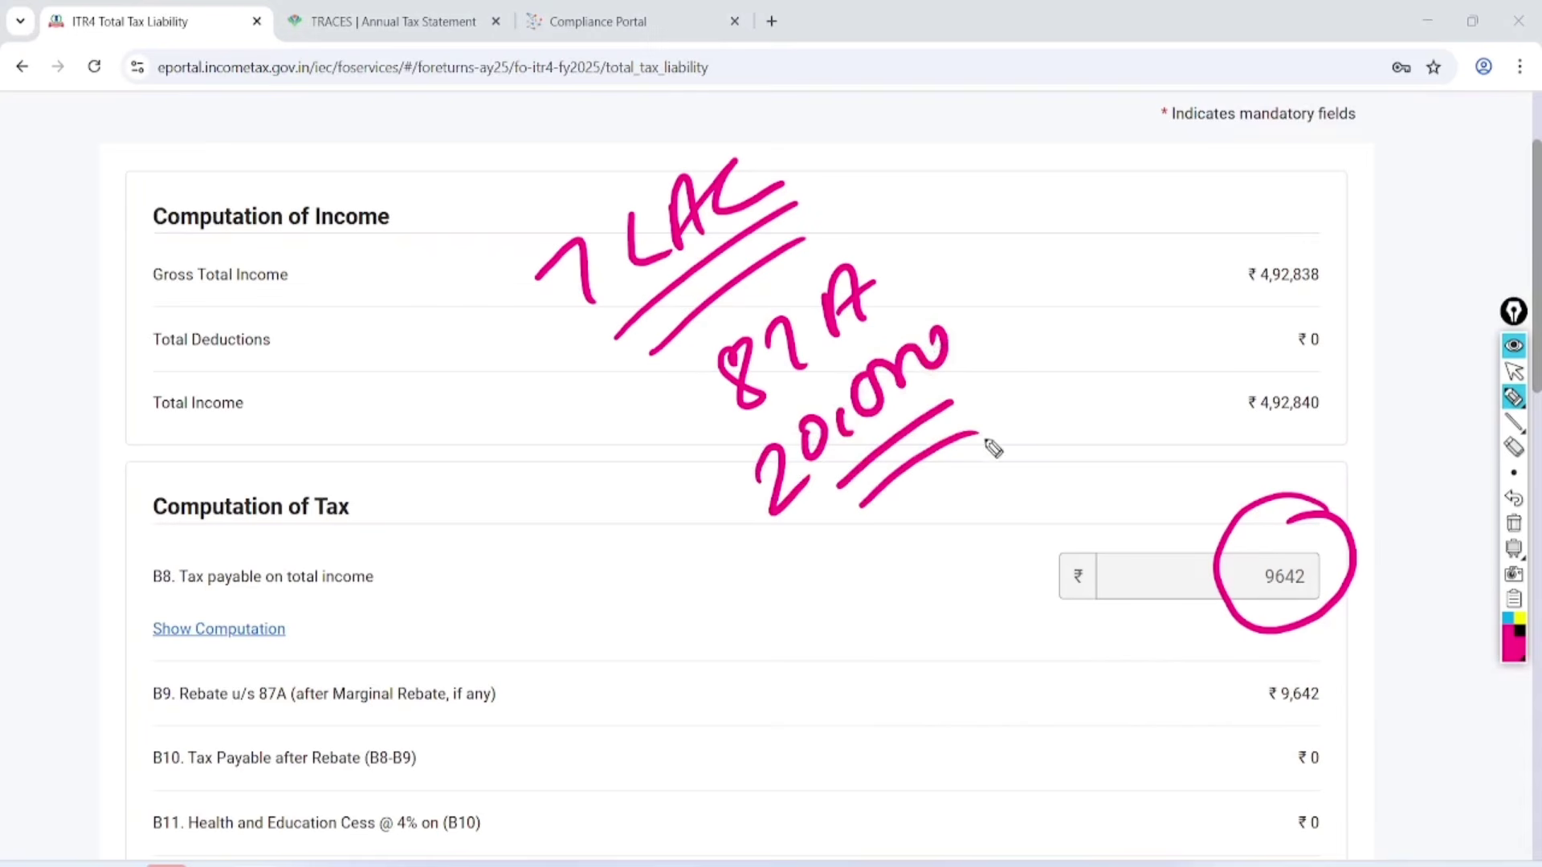
mouse_move(1361, 673)
left_mouse_down()
mouse_move(1370, 661)
mouse_move(1280, 661)
left_mouse_up()
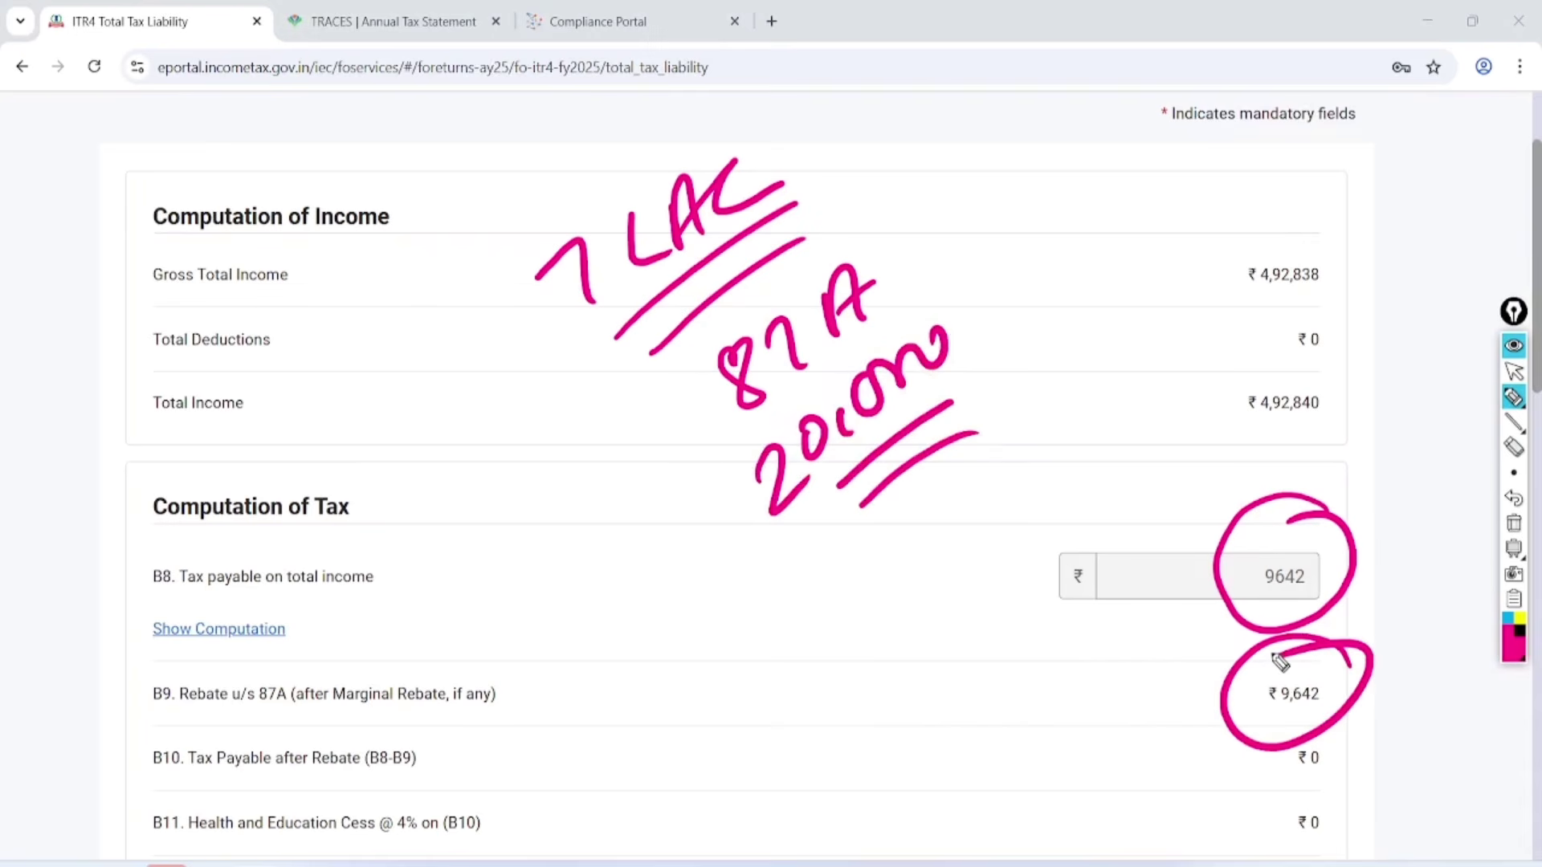
key("Escape")
Tick off the three ₹0 totals and confirm the Total Tax Liability.
scroll(1281, 662, "down", 15)
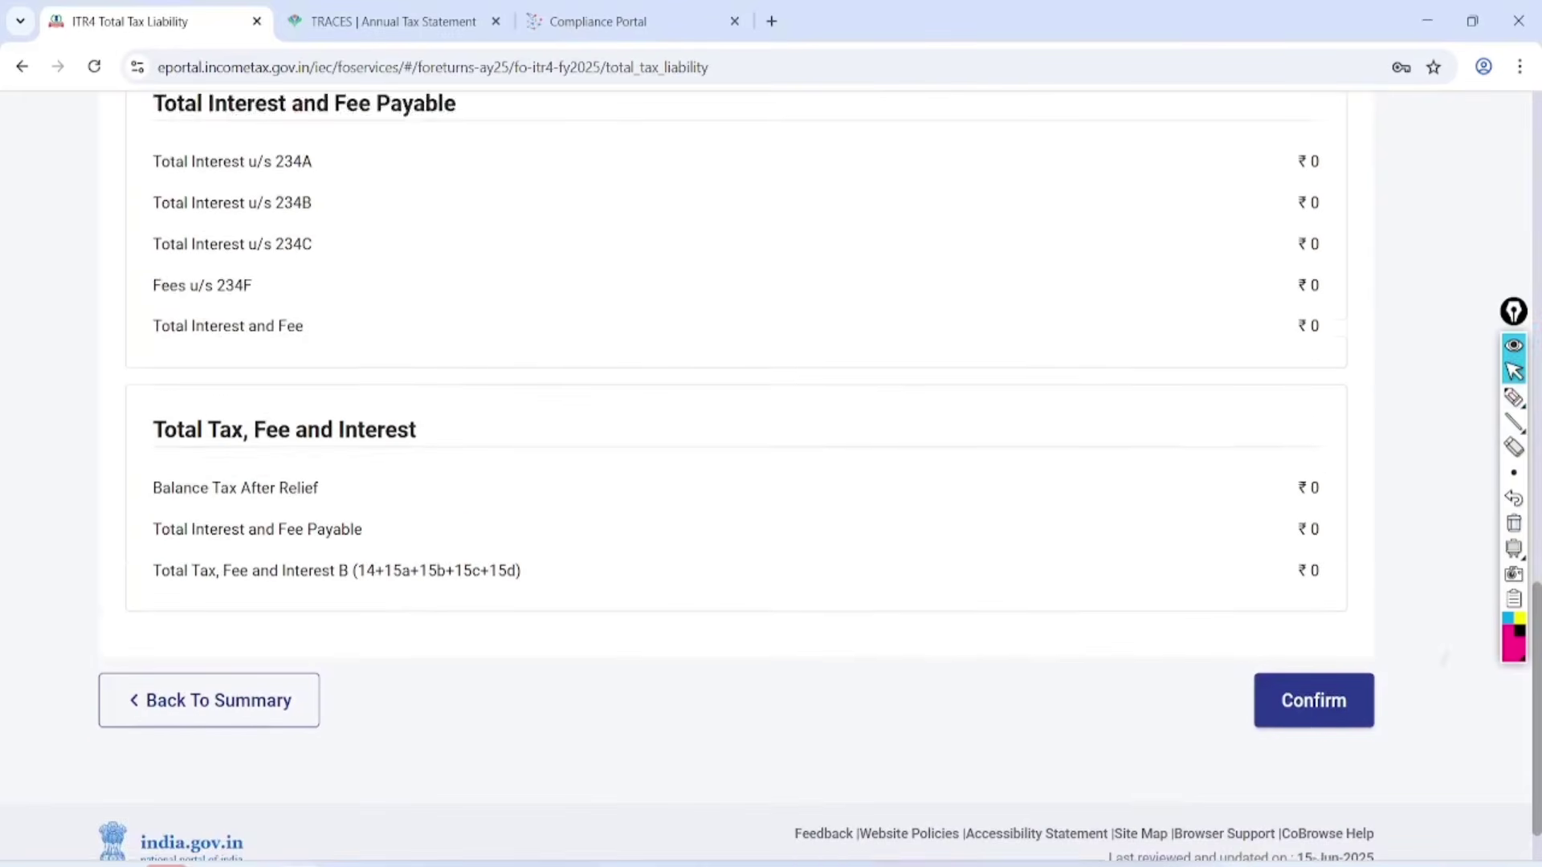
left_click(1514, 397)
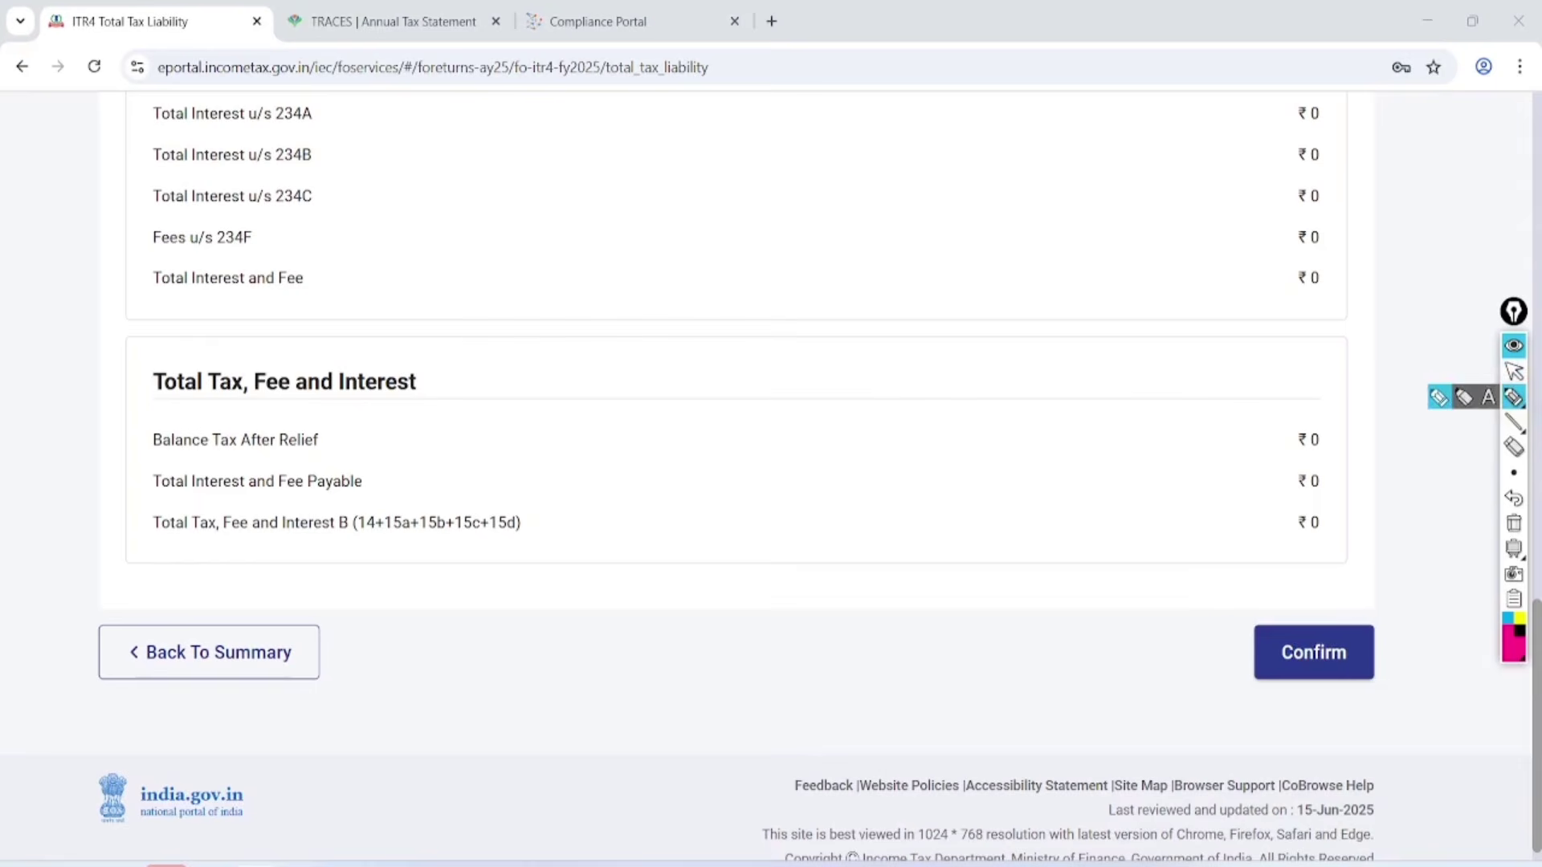
mouse_move(1349, 374)
left_mouse_down()
mouse_move(1354, 602)
mouse_move(1213, 430)
left_mouse_up()
left_click_drag(1158, 640, 1277, 623)
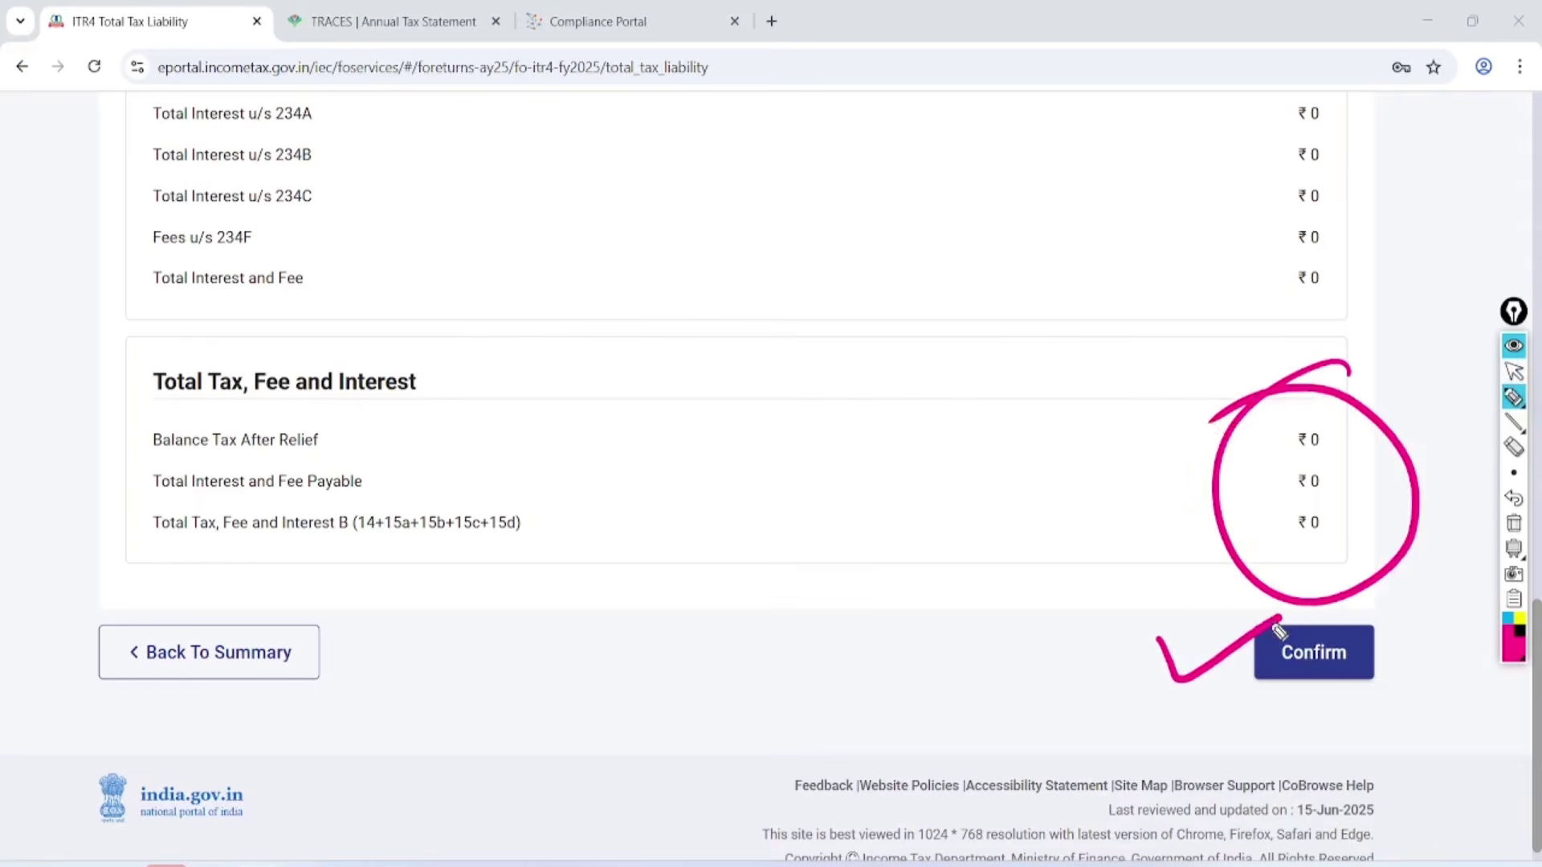
left_click(1514, 372)
left_click(1514, 522)
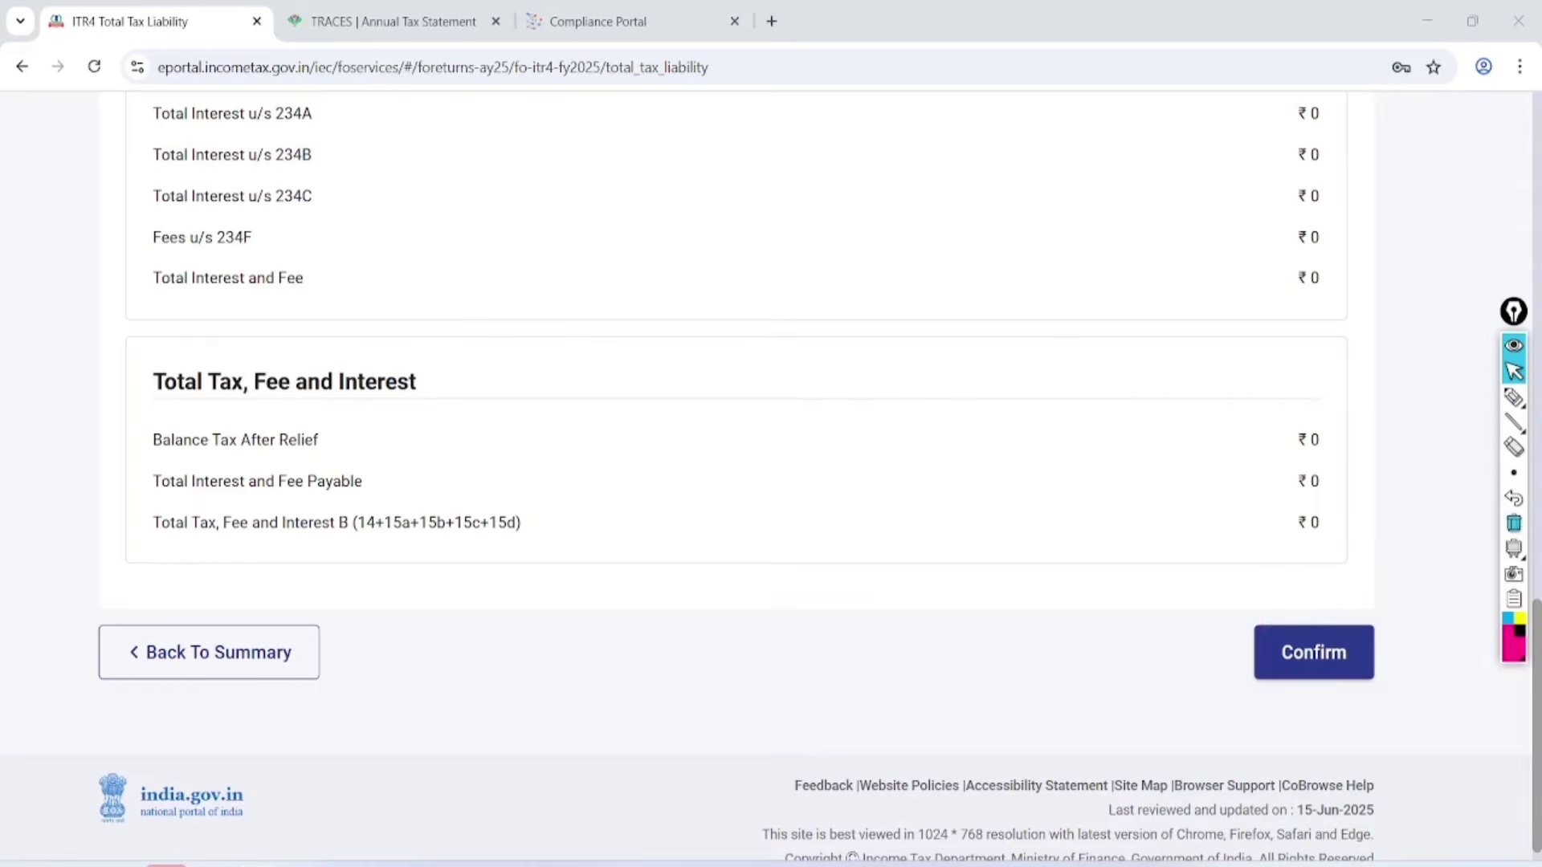
left_click(1314, 652)
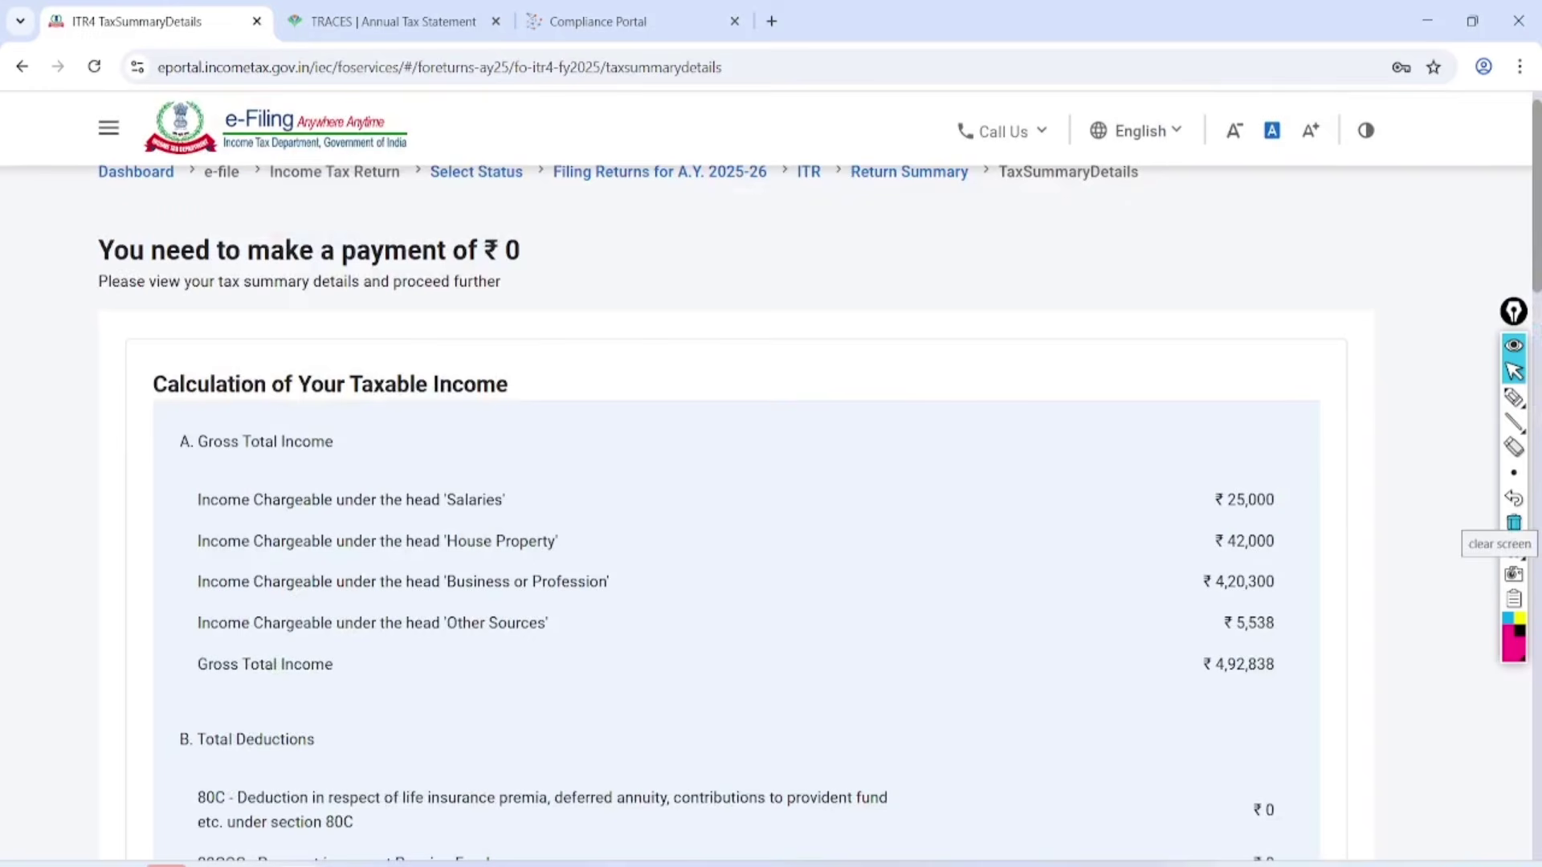
Check the ₹0 payment in the Tax Summary and continue to Preview and Submit Your Return.
left_click(1513, 397)
mouse_move(563, 195)
left_mouse_down()
mouse_move(514, 173)
mouse_move(590, 272)
mouse_move(498, 193)
left_mouse_up()
mouse_move(612, 215)
left_mouse_down()
mouse_move(665, 259)
mouse_move(826, 199)
left_mouse_up()
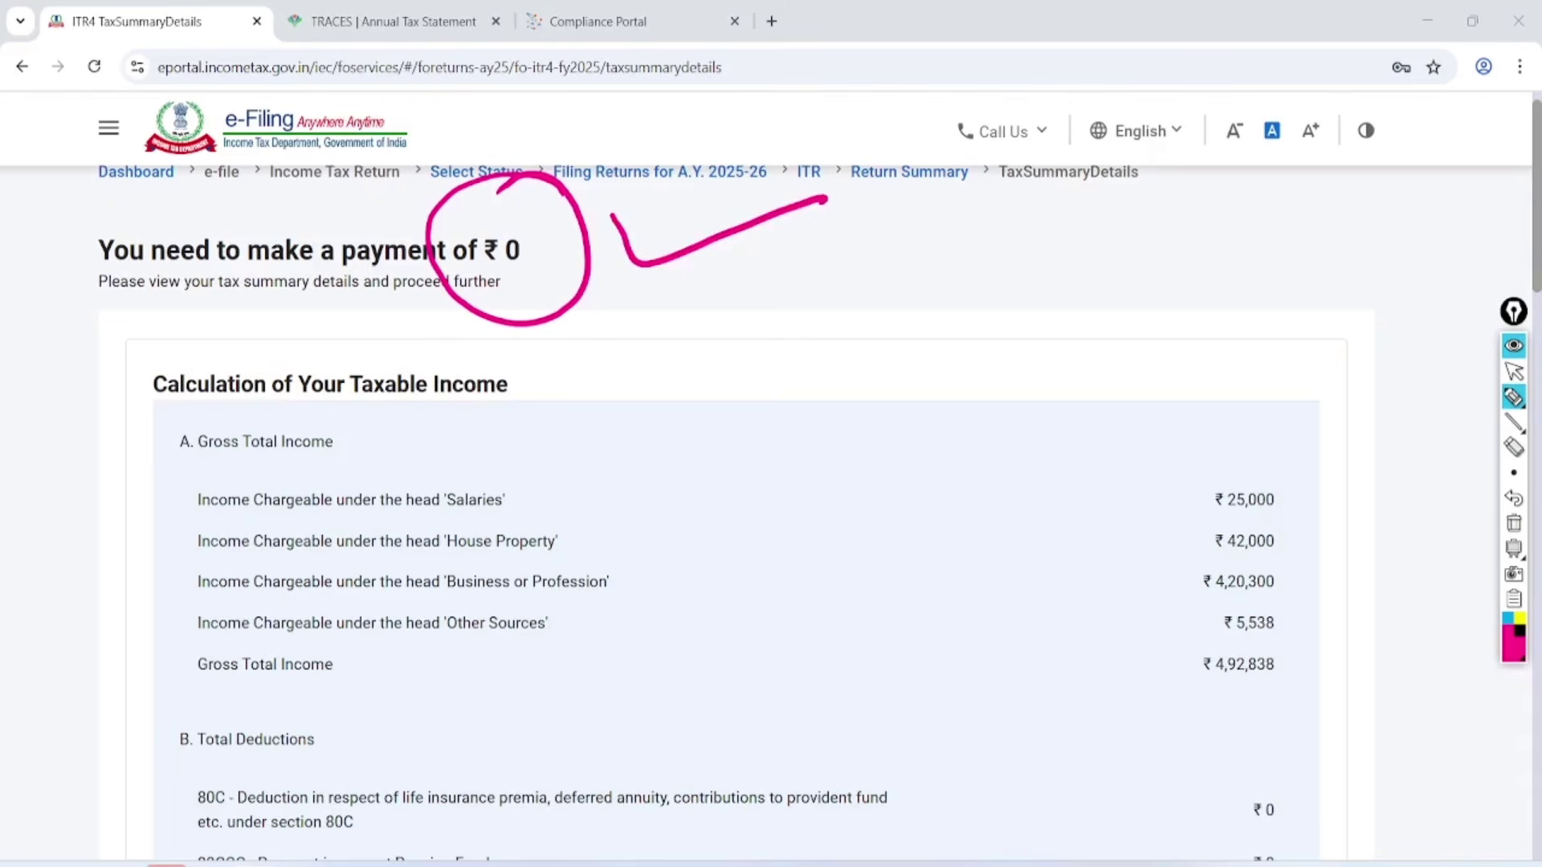
left_click(1513, 371)
left_click(1513, 524)
left_click_drag(1536, 241, 1537, 811)
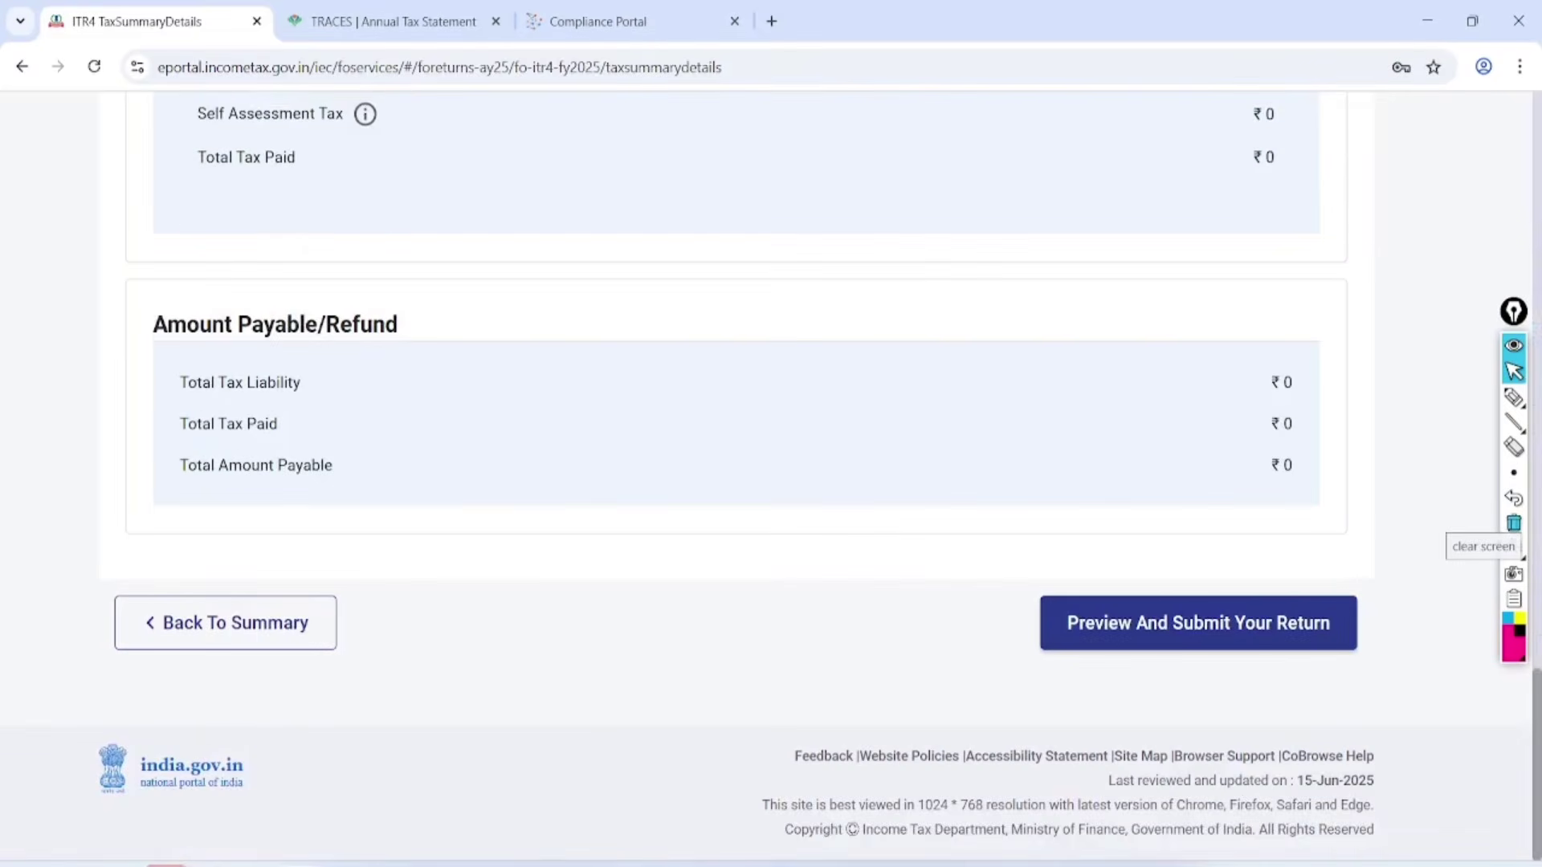
left_click(1198, 623)
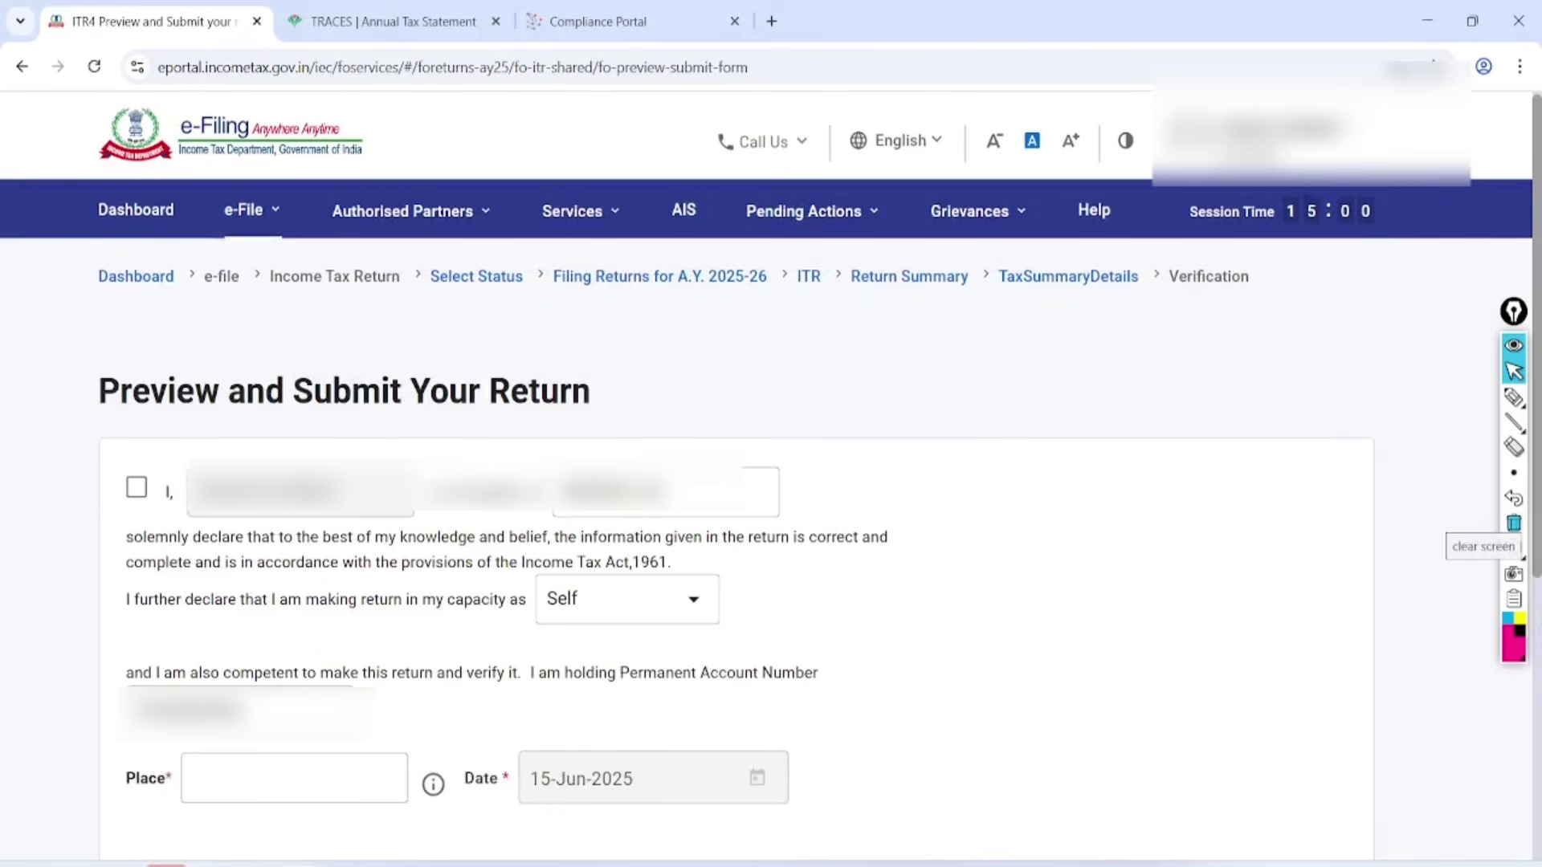
Accept the declaration with place 'jaipur' and run validation on the return.
left_click(137, 488)
left_click(294, 779)
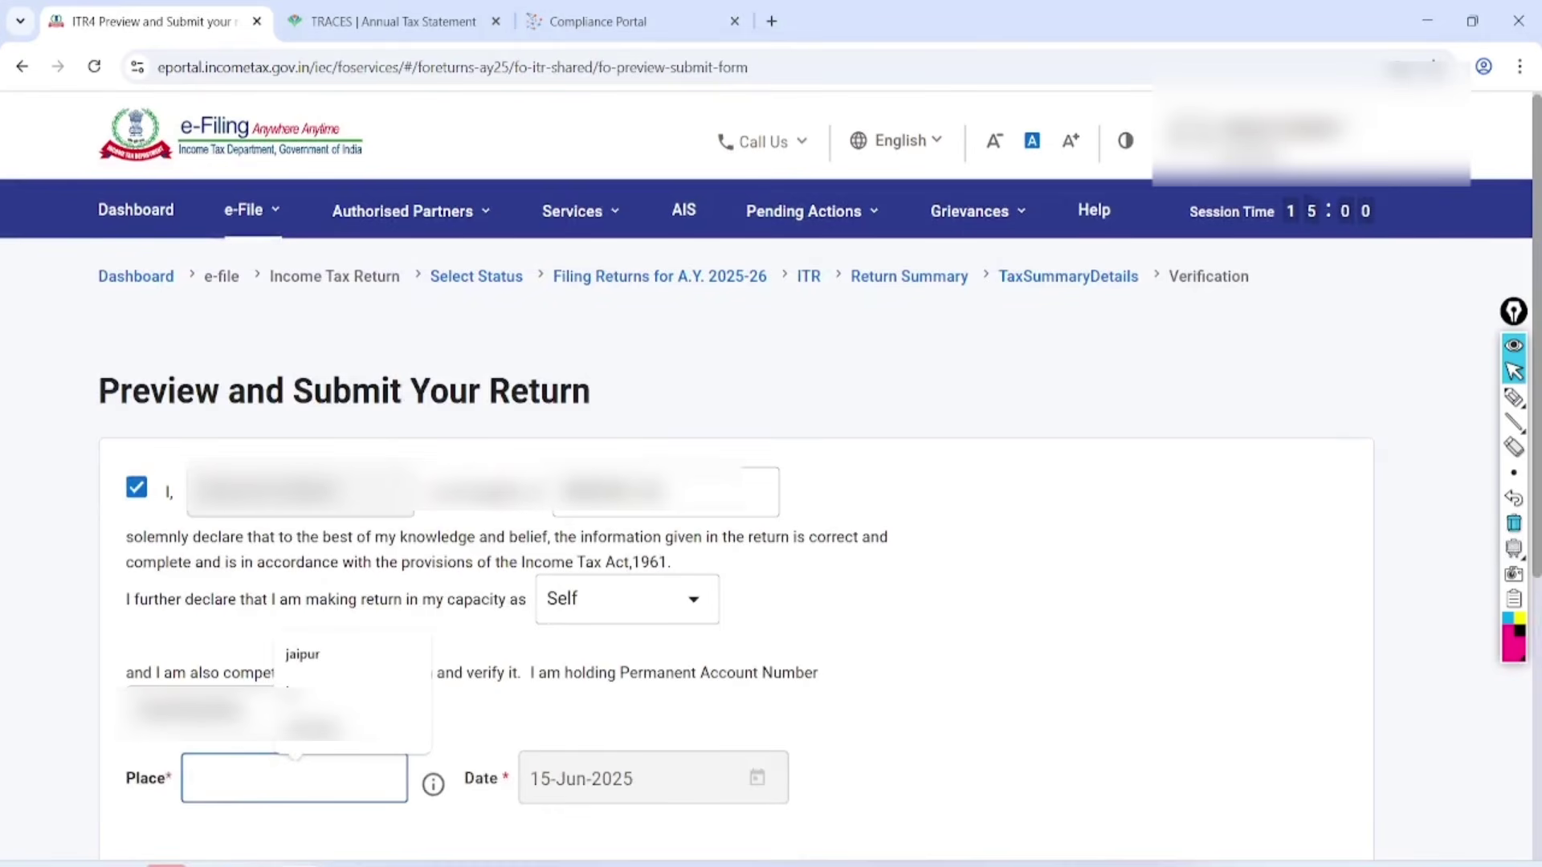
type("jaipur")
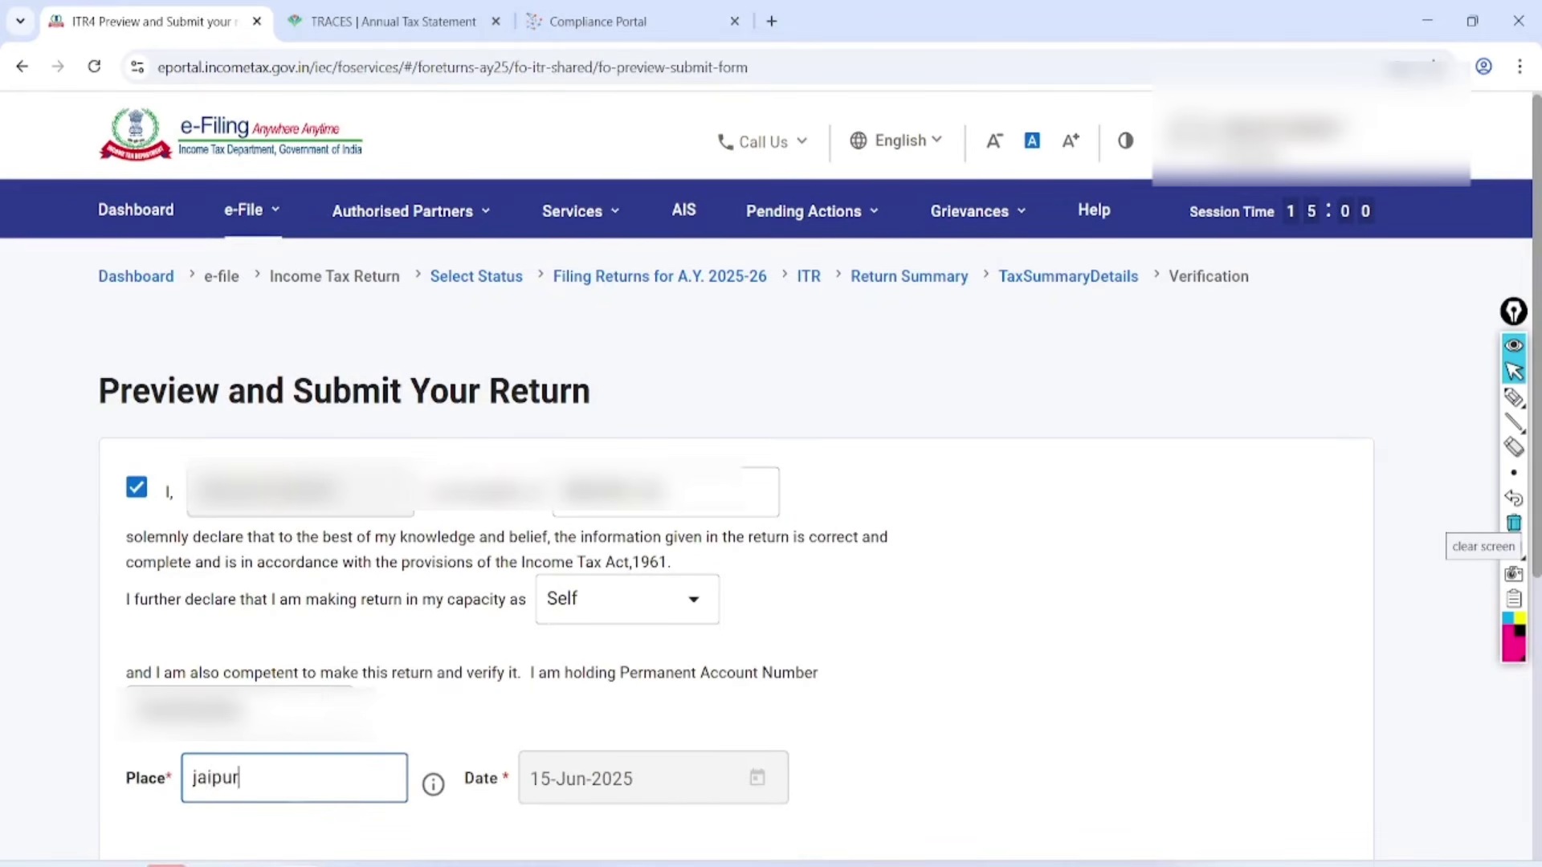
scroll(771, 481, "down", 6)
left_click(1246, 653)
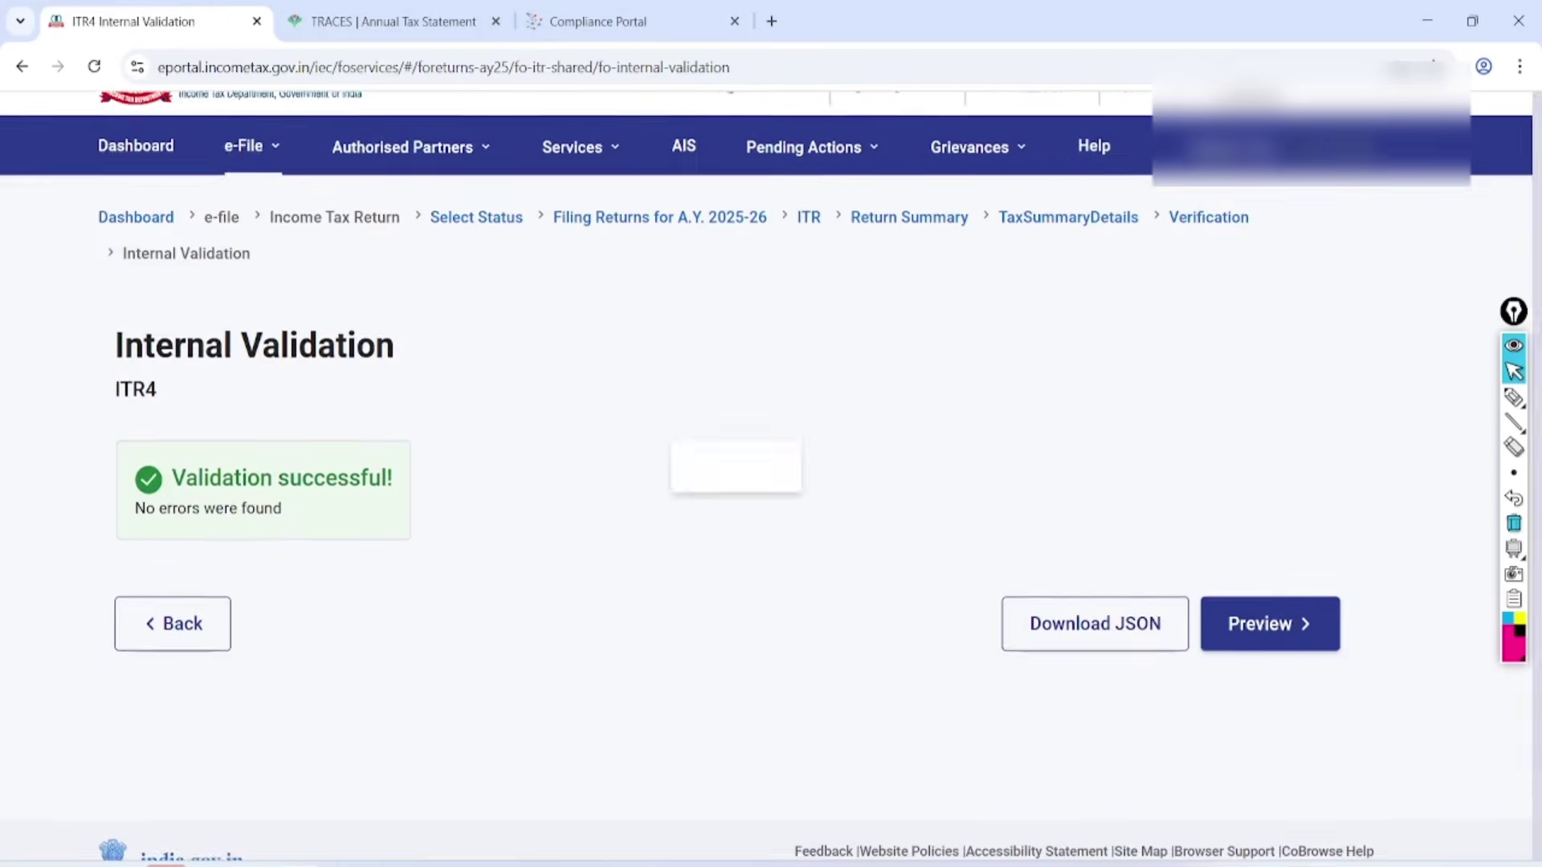
Circle and check-mark the 'Validation successful!' message.
left_click(1514, 397)
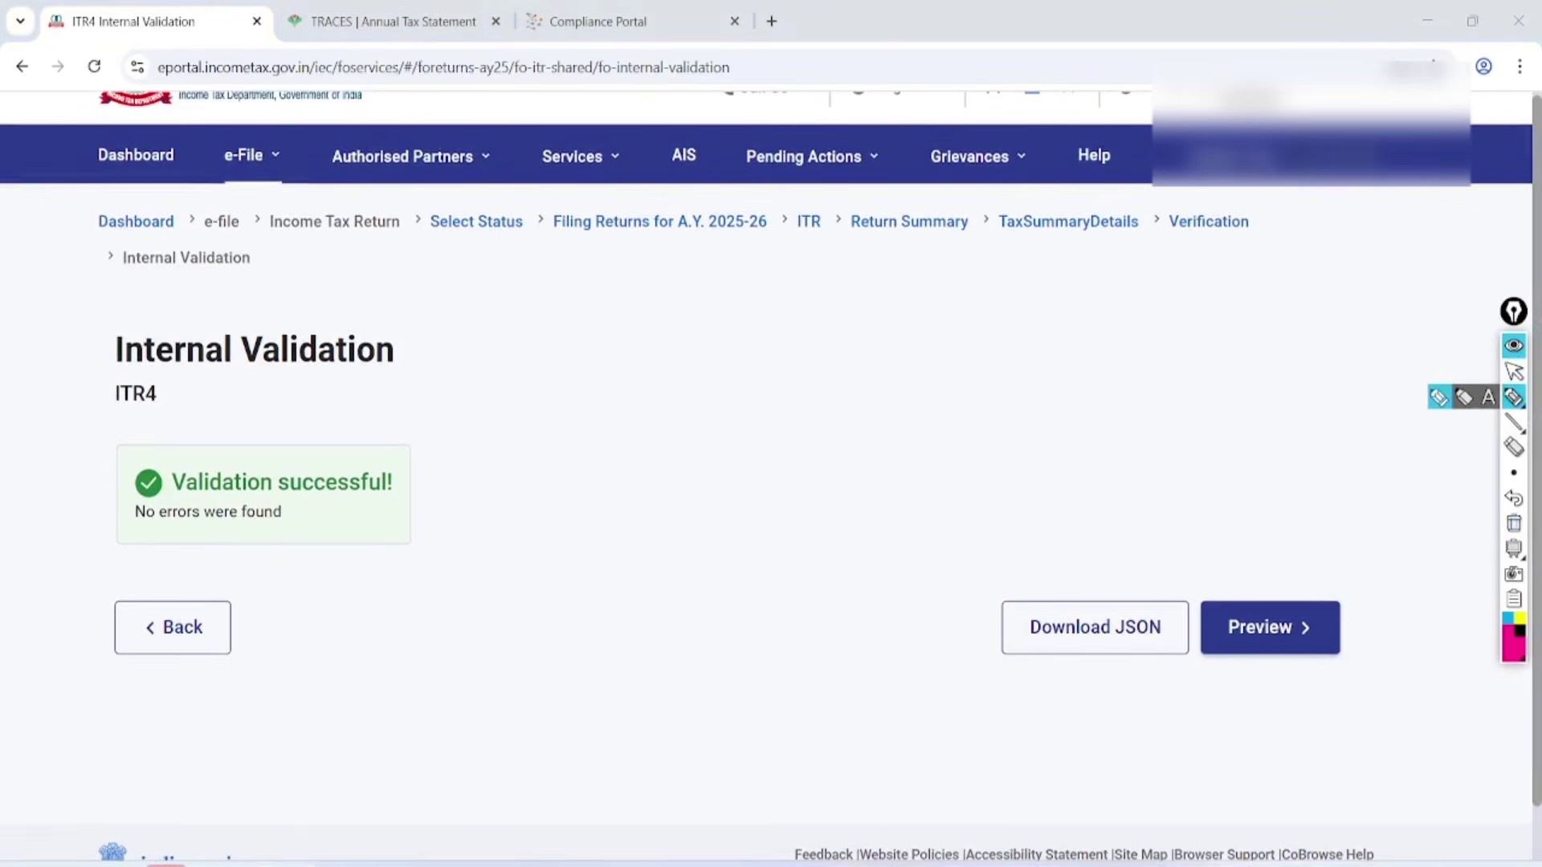
mouse_move(441, 437)
left_mouse_down()
mouse_move(294, 404)
mouse_move(480, 485)
mouse_move(368, 426)
left_mouse_up()
left_click_drag(480, 554, 632, 524)
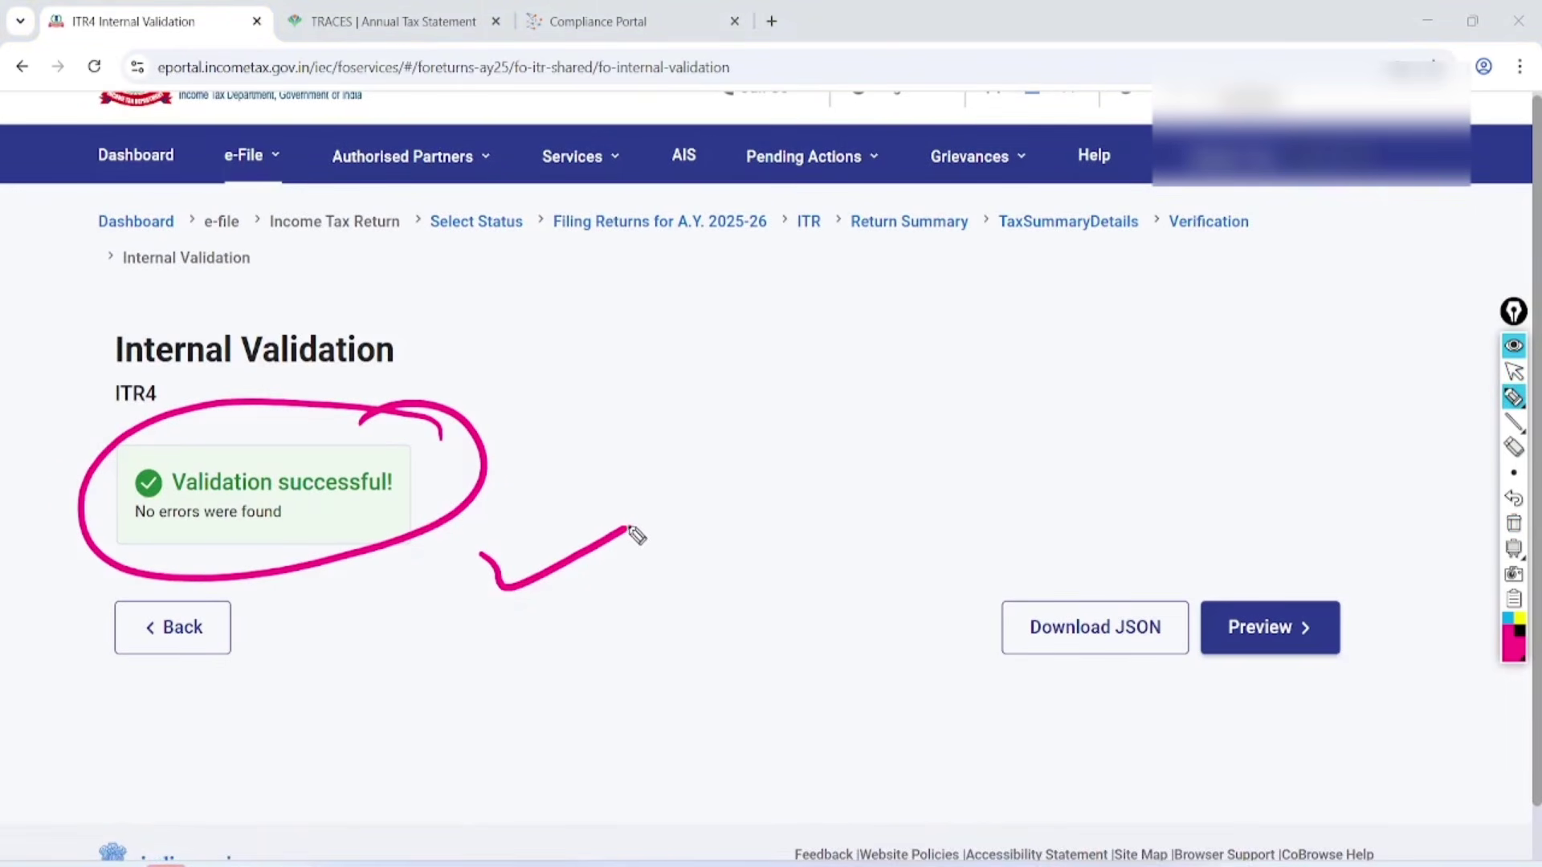
mouse_move(647, 592)
left_mouse_down()
mouse_move(663, 617)
mouse_move(781, 554)
left_mouse_up()
left_click_drag(884, 514, 1023, 499)
left_click_drag(902, 595, 1048, 566)
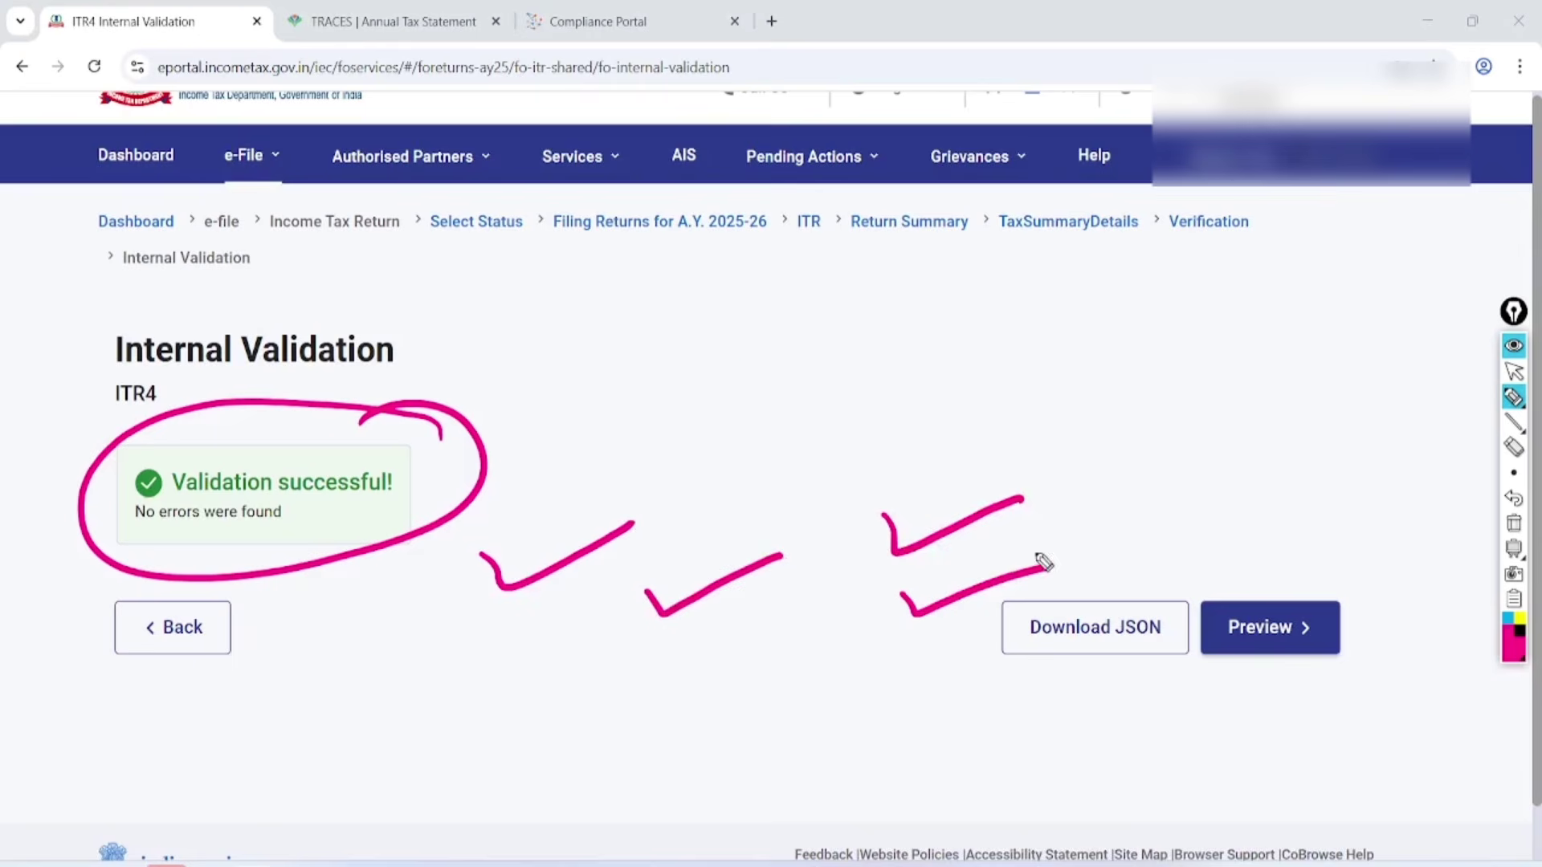
mouse_move(1065, 434)
left_mouse_down()
mouse_move(558, 685)
mouse_move(919, 409)
left_mouse_up()
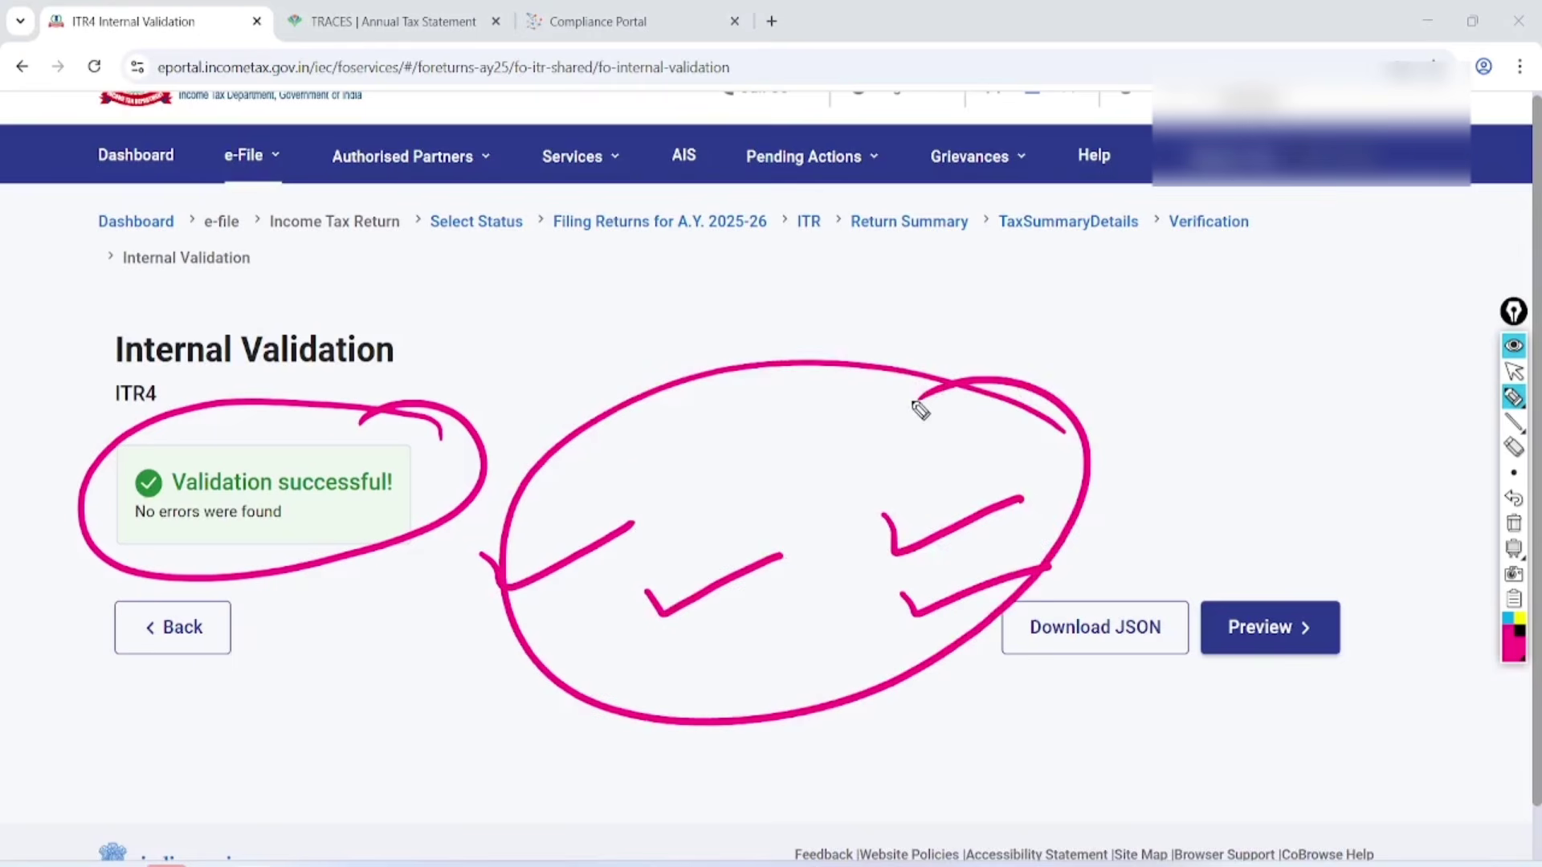
Preview the ITR4 PDF and proceed to pass upload level validation with no errors.
left_click(1514, 371)
left_click(1513, 498)
left_click(1269, 627)
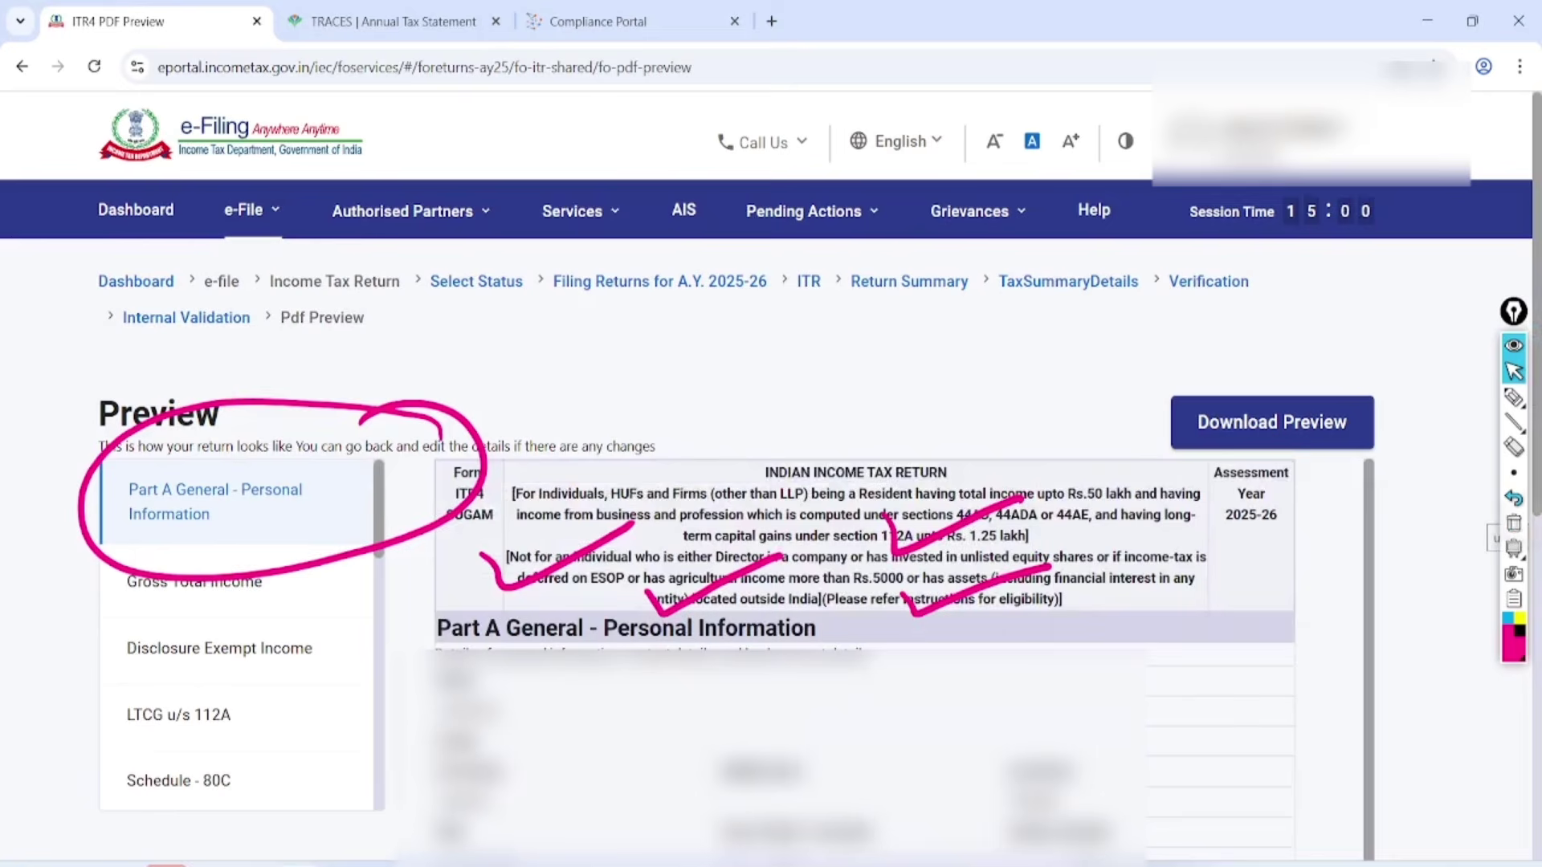
left_click(1514, 522)
scroll(863, 643, "down", 15)
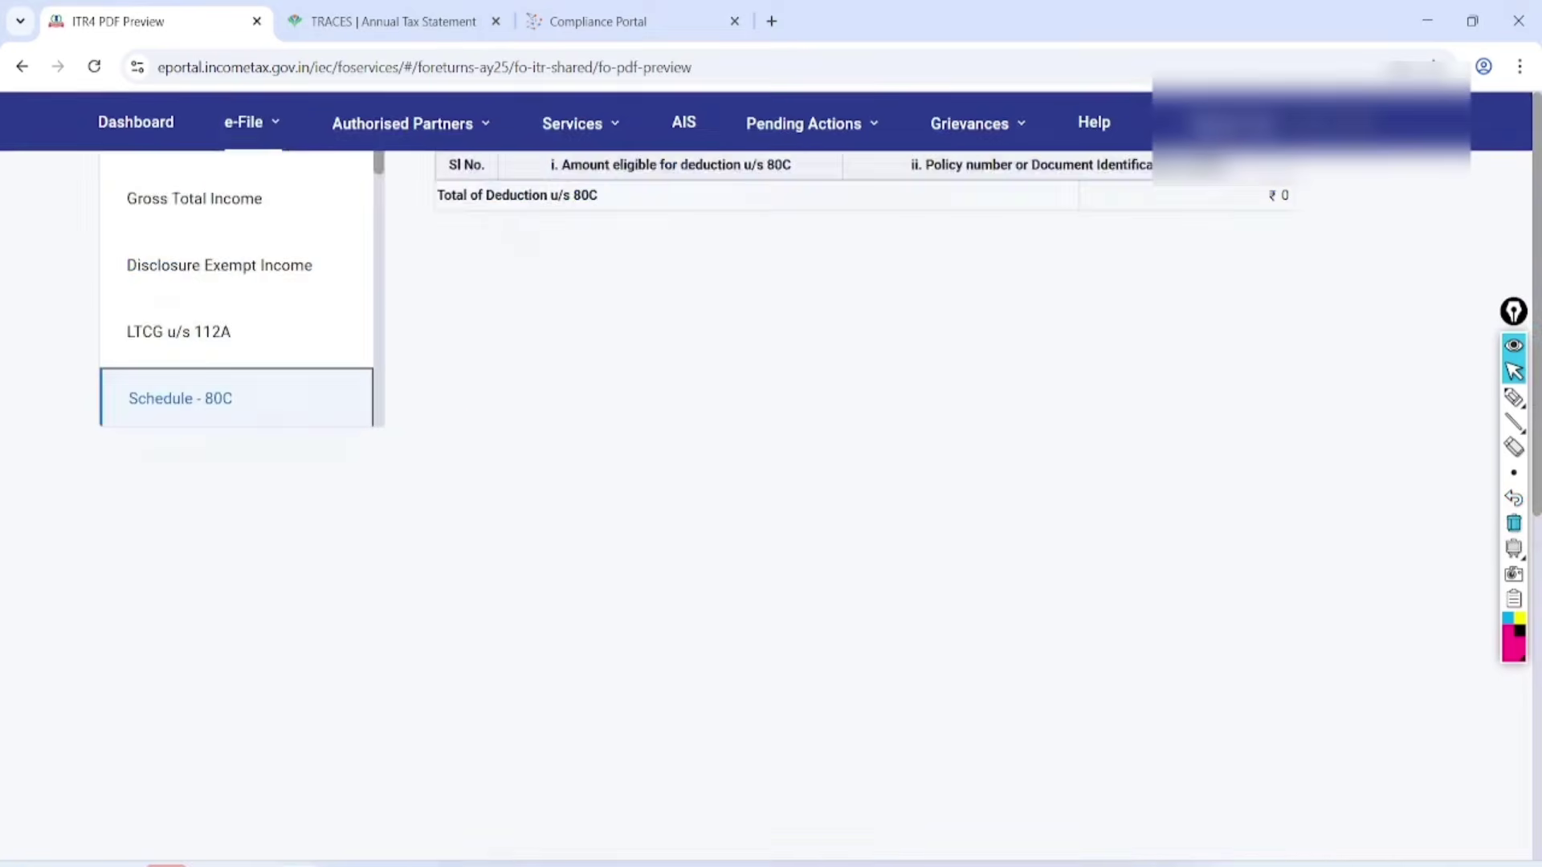
left_click(1257, 585)
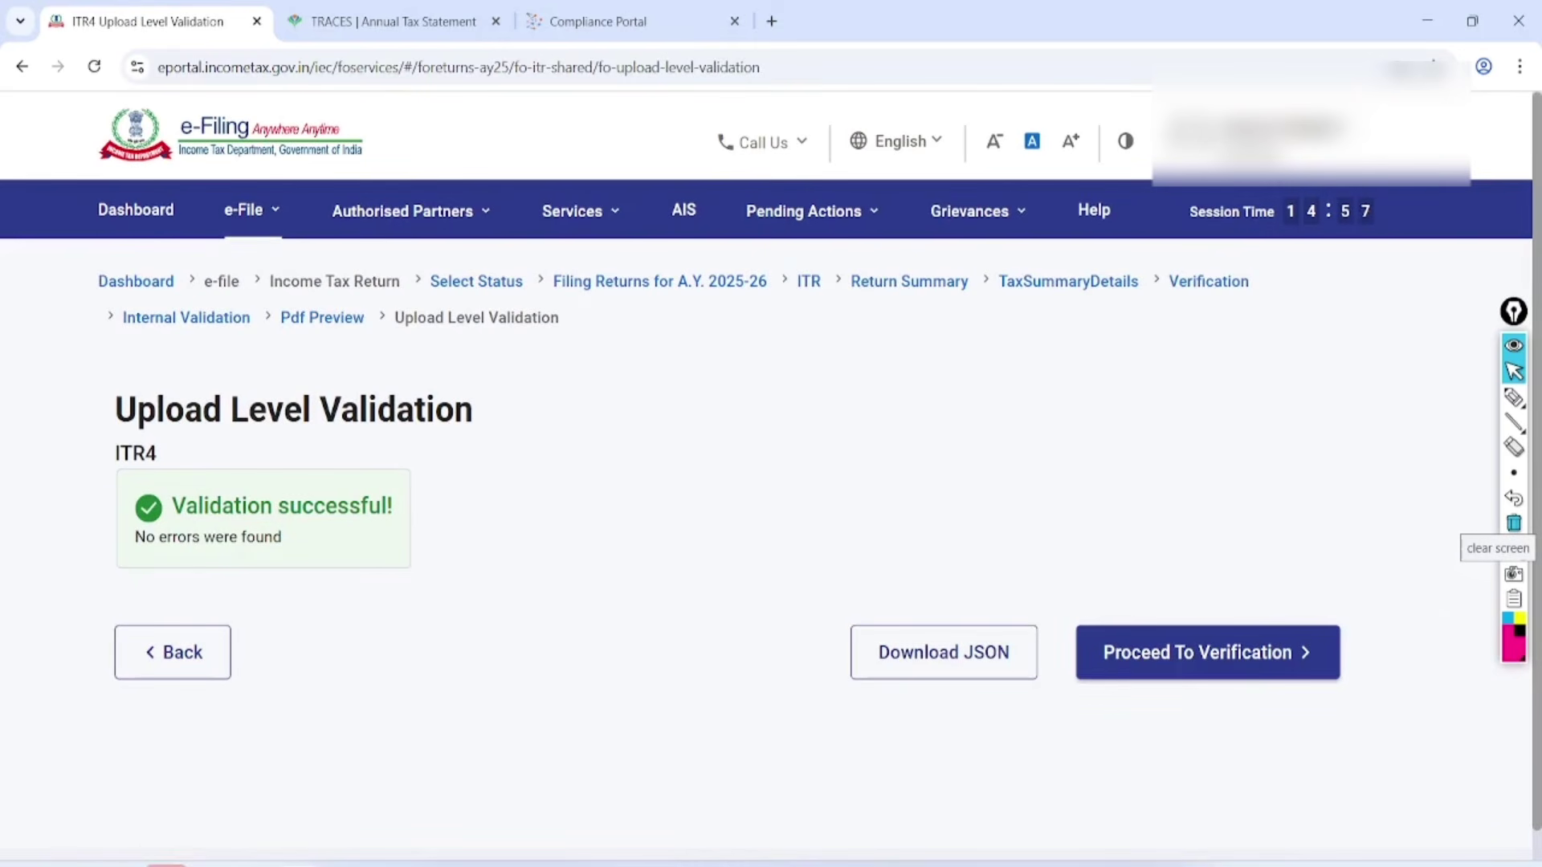
Proceed to verification and highlight the instant e-verify options and the 30-day ITR-V deadline.
left_click(1253, 652)
scroll(1253, 652, "down", 5)
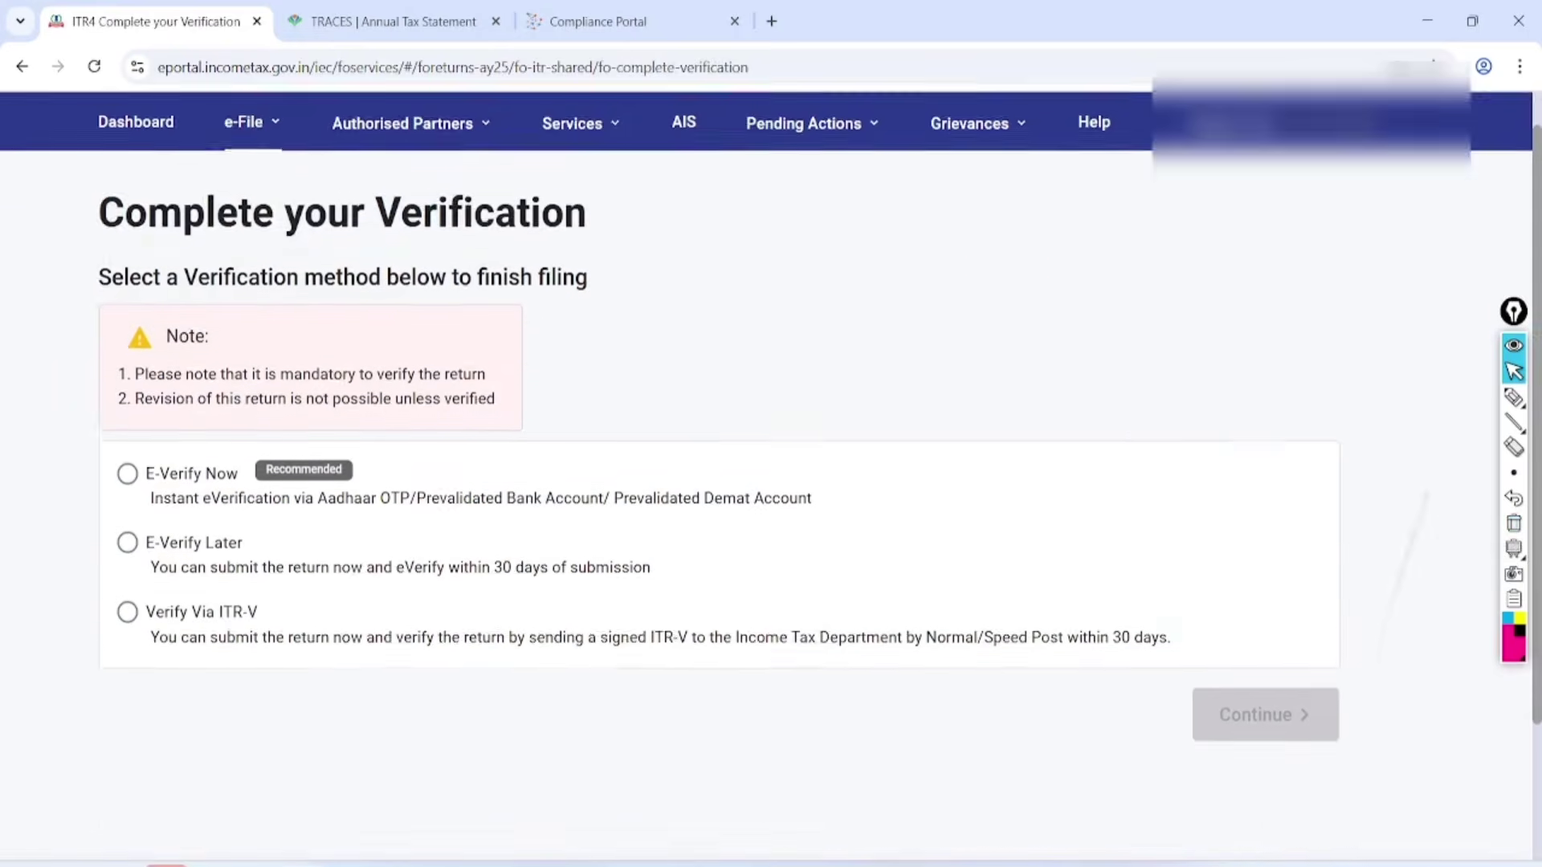
left_click(1514, 398)
left_click_drag(373, 335, 557, 271)
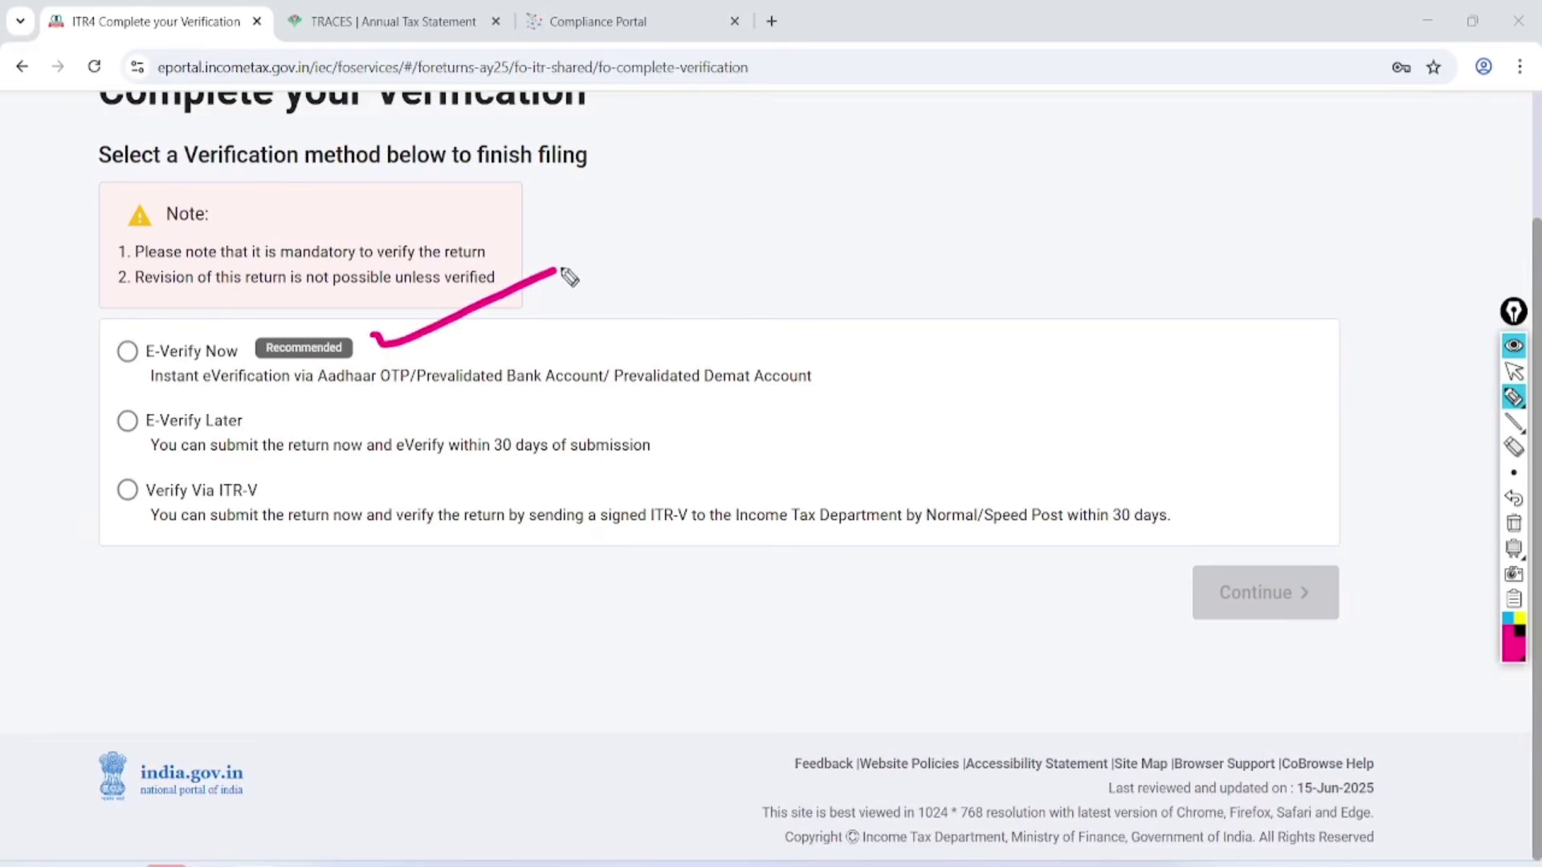
left_click_drag(287, 399, 456, 390)
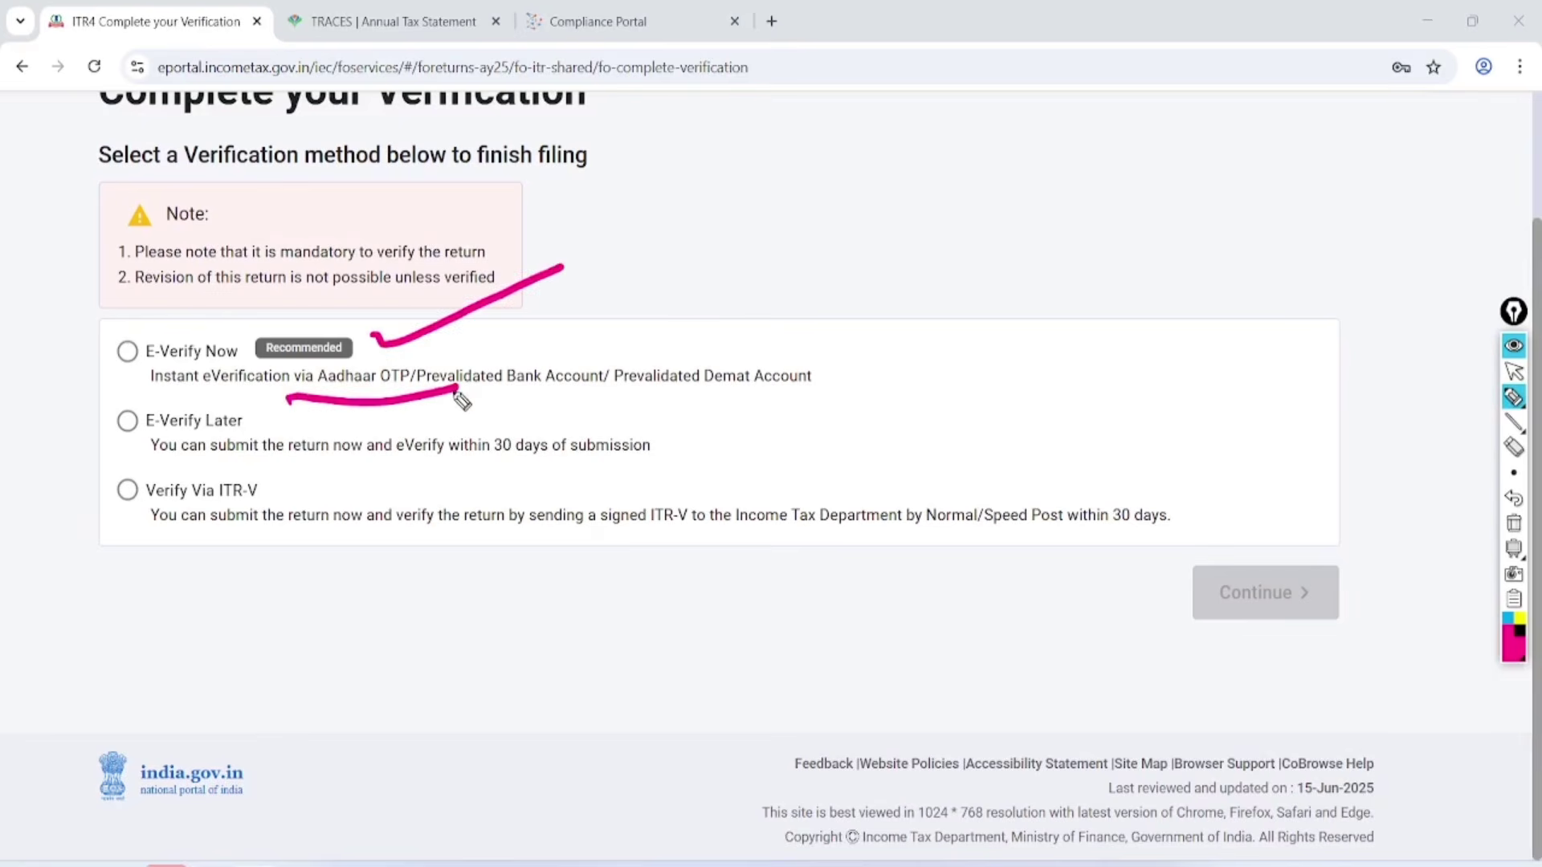
mouse_move(473, 475)
left_mouse_down()
mouse_move(562, 477)
mouse_move(681, 418)
mouse_move(488, 450)
mouse_move(486, 477)
left_mouse_up()
mouse_move(1187, 482)
left_mouse_down()
mouse_move(1084, 536)
mouse_move(1099, 486)
left_mouse_up()
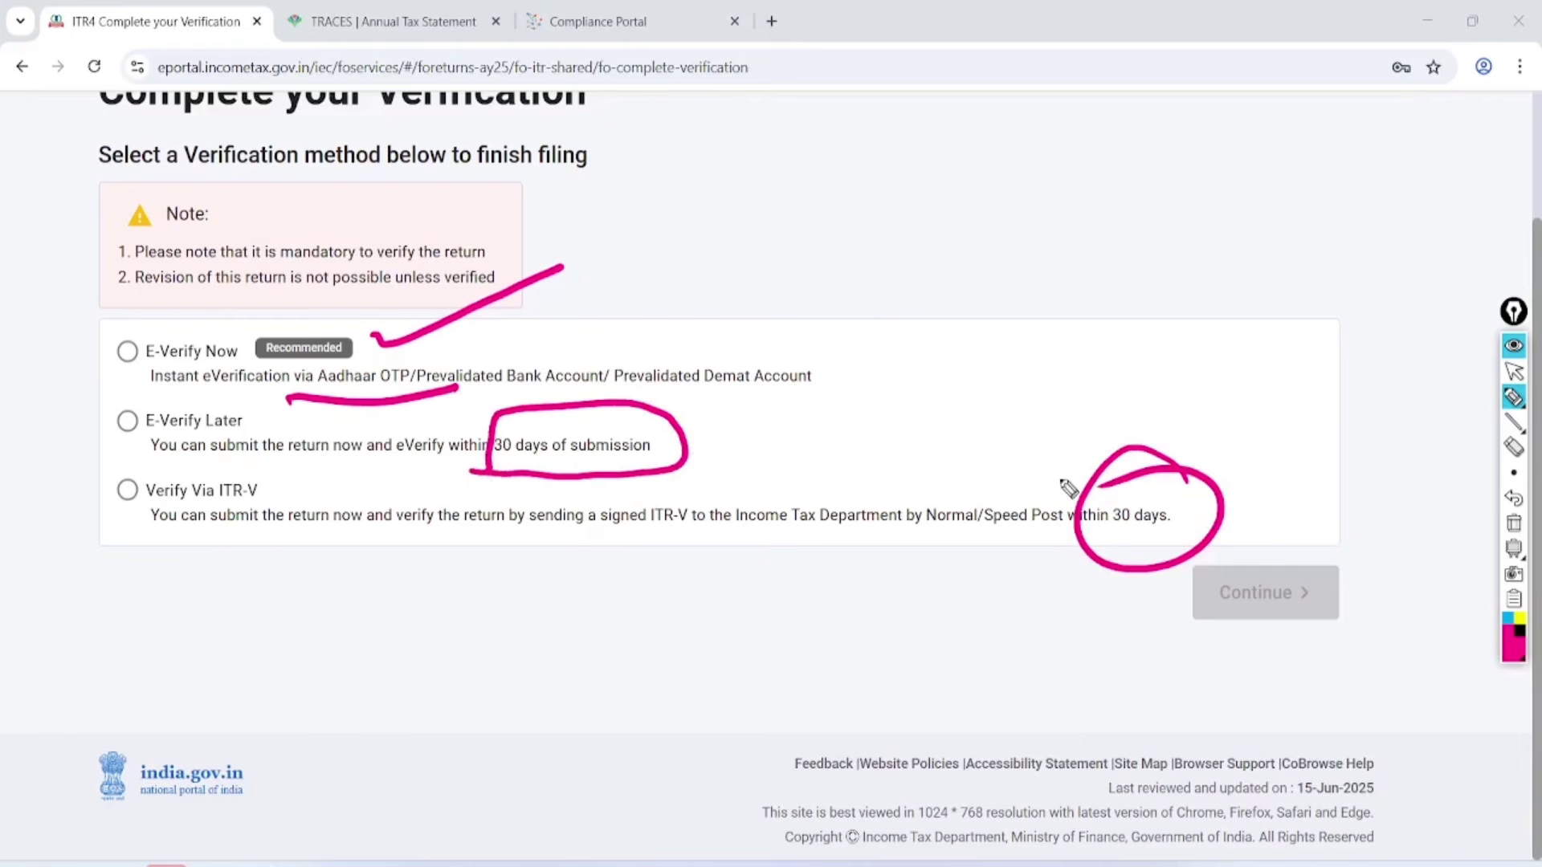
left_click_drag(539, 566, 755, 528)
left_click_drag(558, 594, 727, 553)
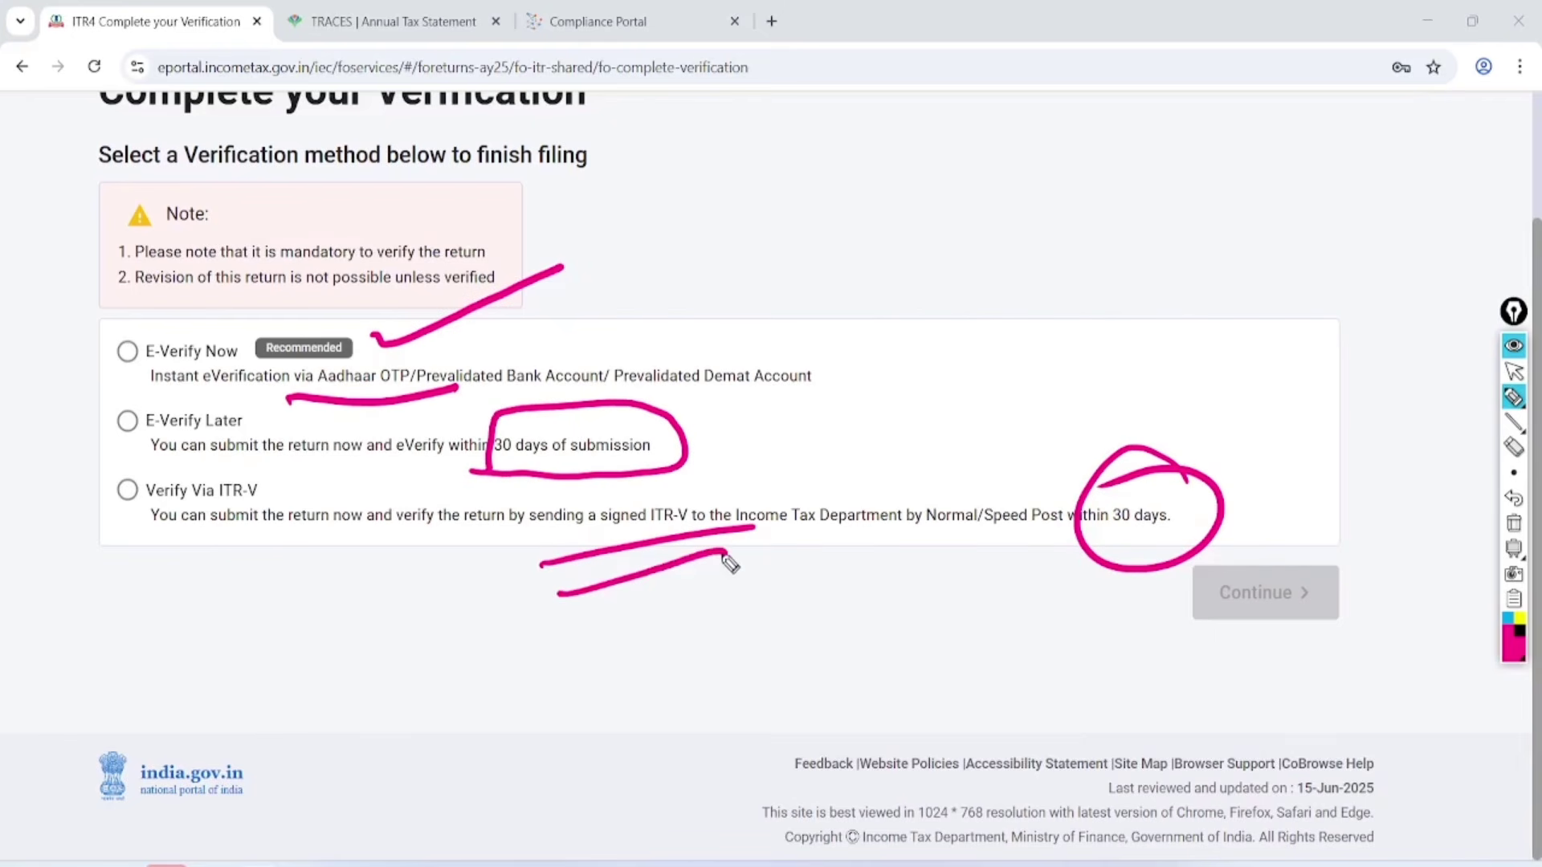
Select E-Verify Now and continue to the e-verification steps.
left_click(1513, 372)
left_click(1514, 523)
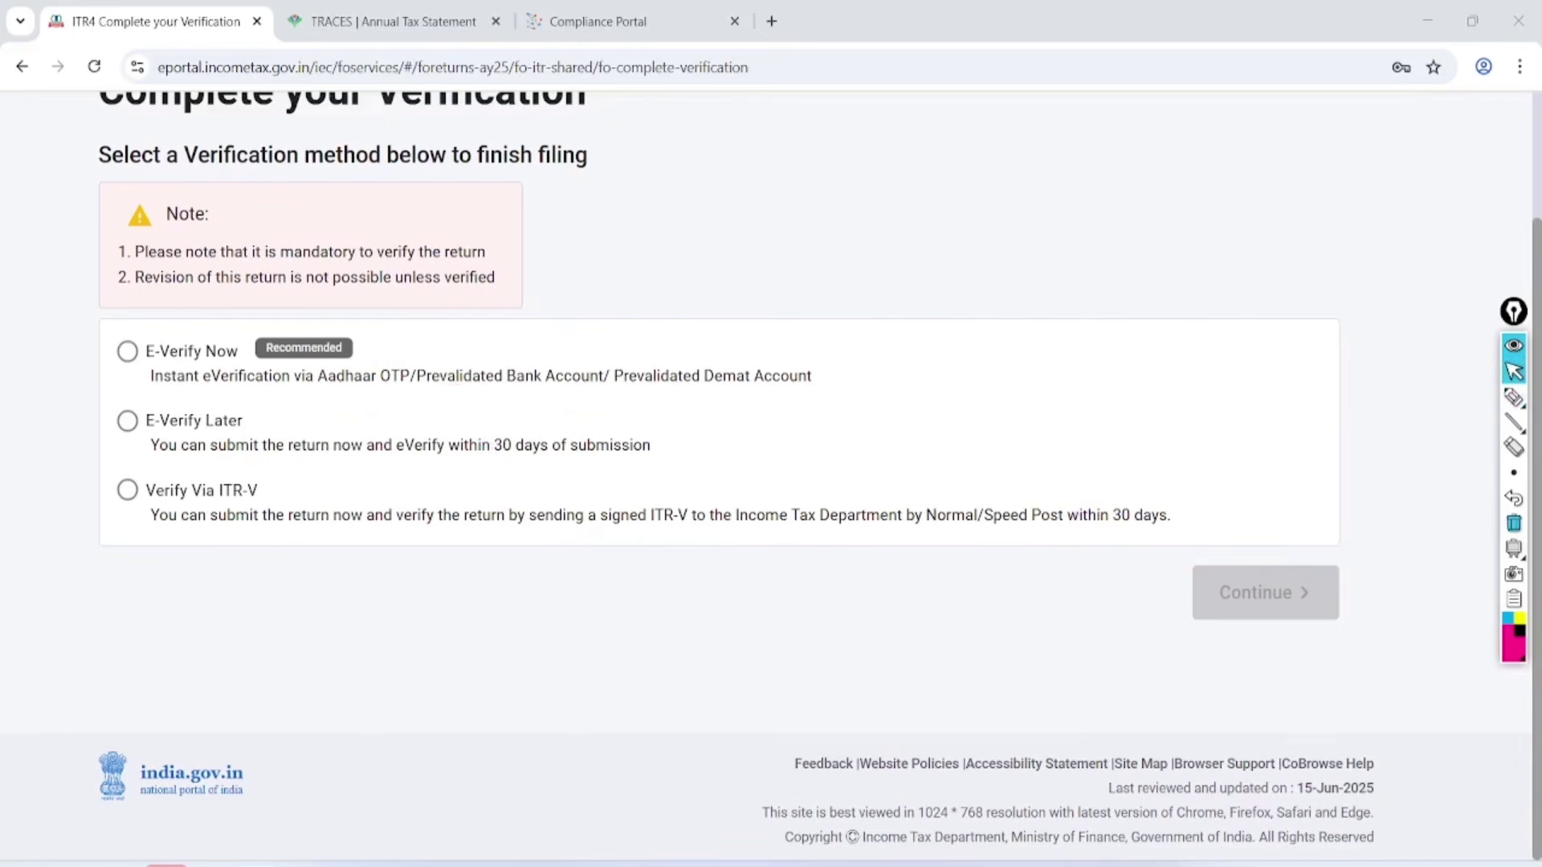
left_click(128, 351)
left_click(1265, 593)
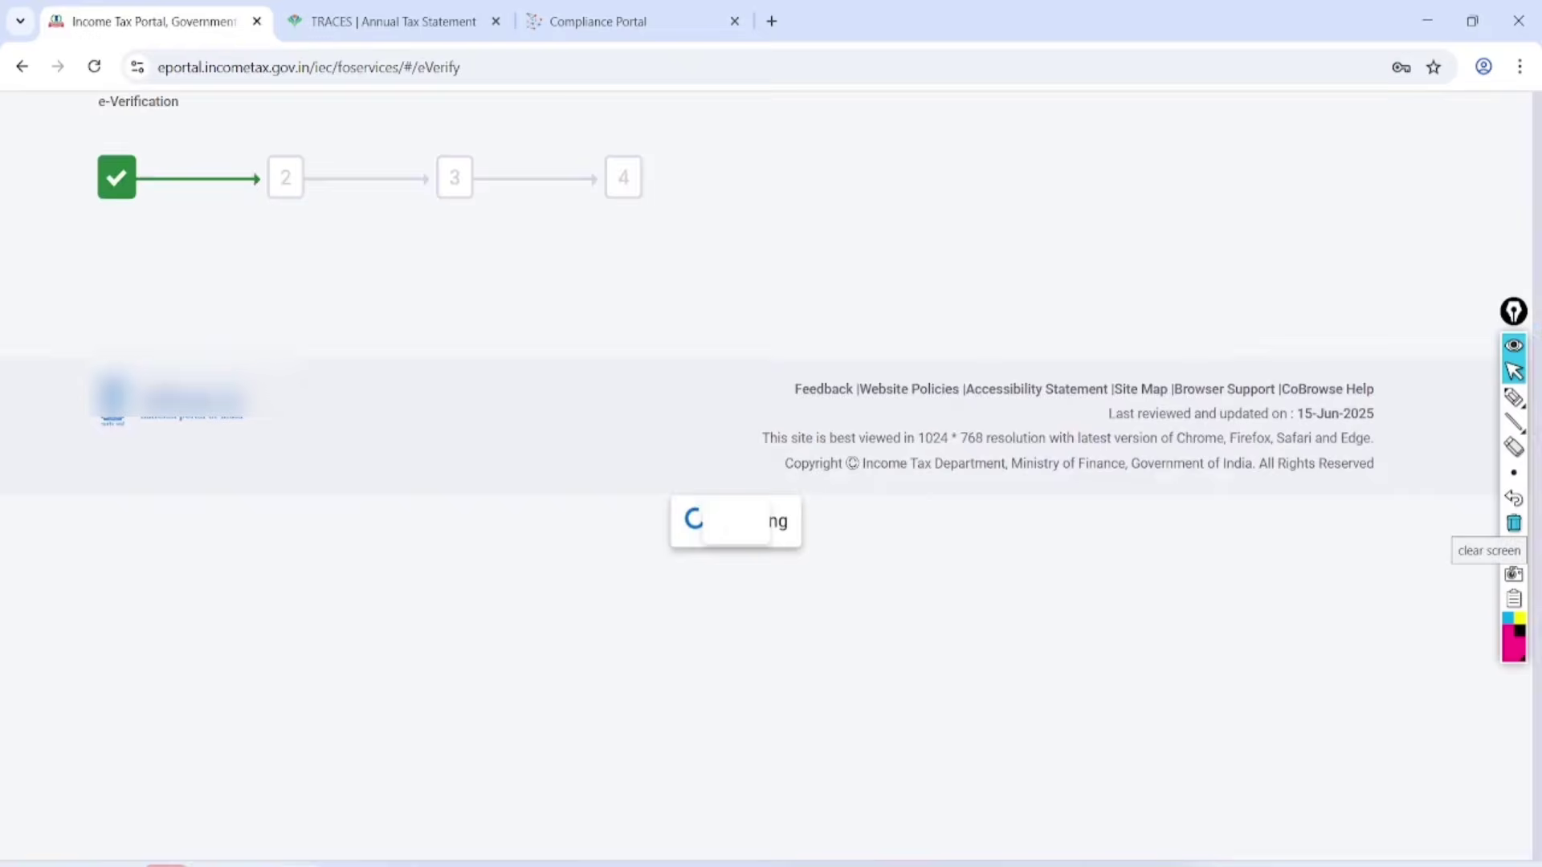
Choose Aadhaar mobile OTP verification, agree to Aadhaar validation and request the OTP.
left_click(136, 613)
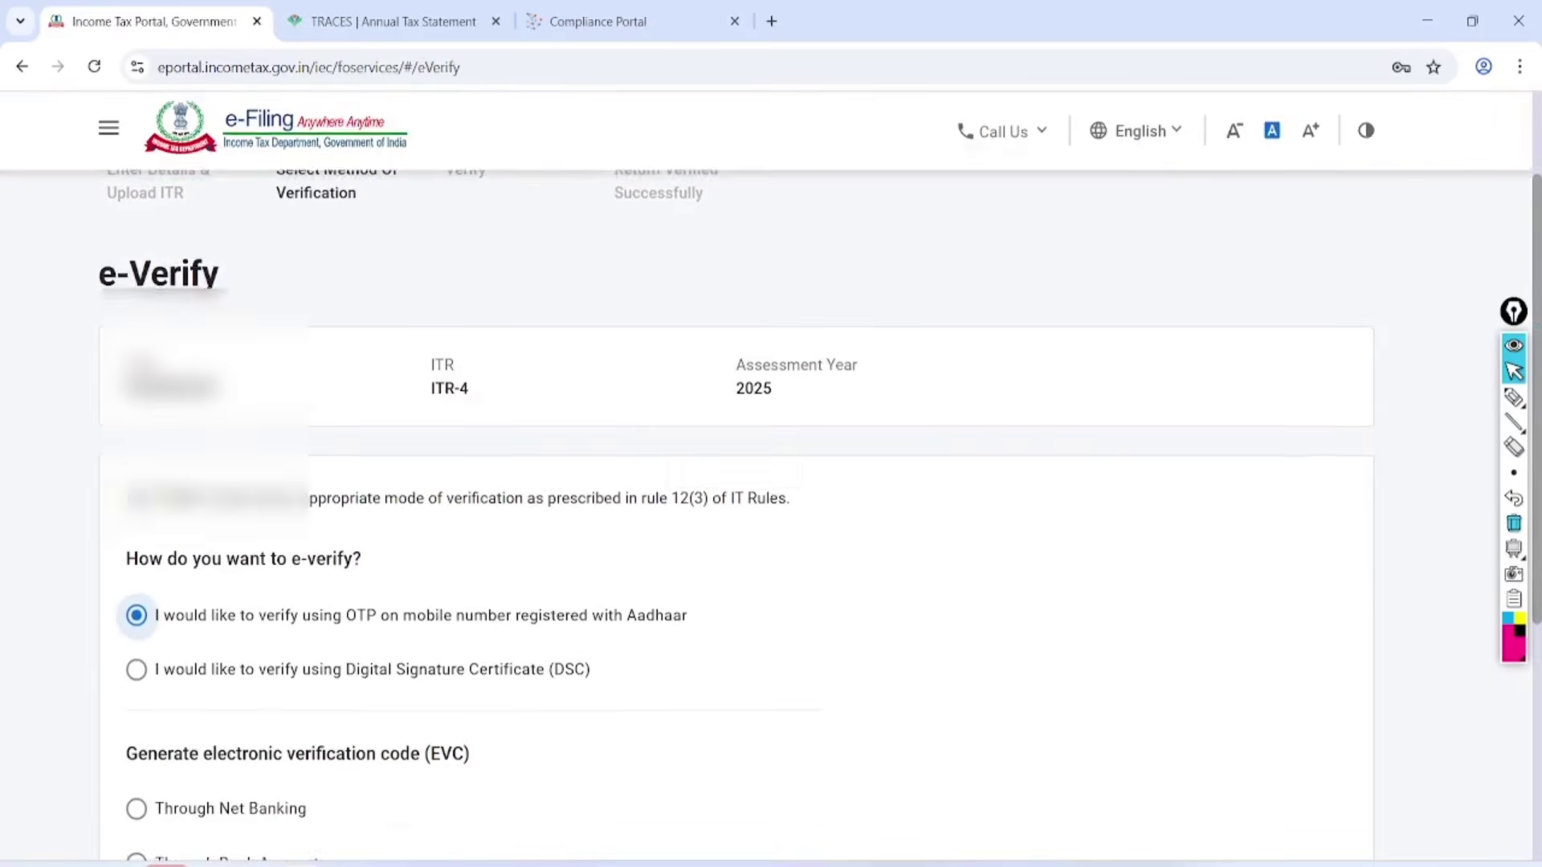
scroll(766, 477, "down", 6)
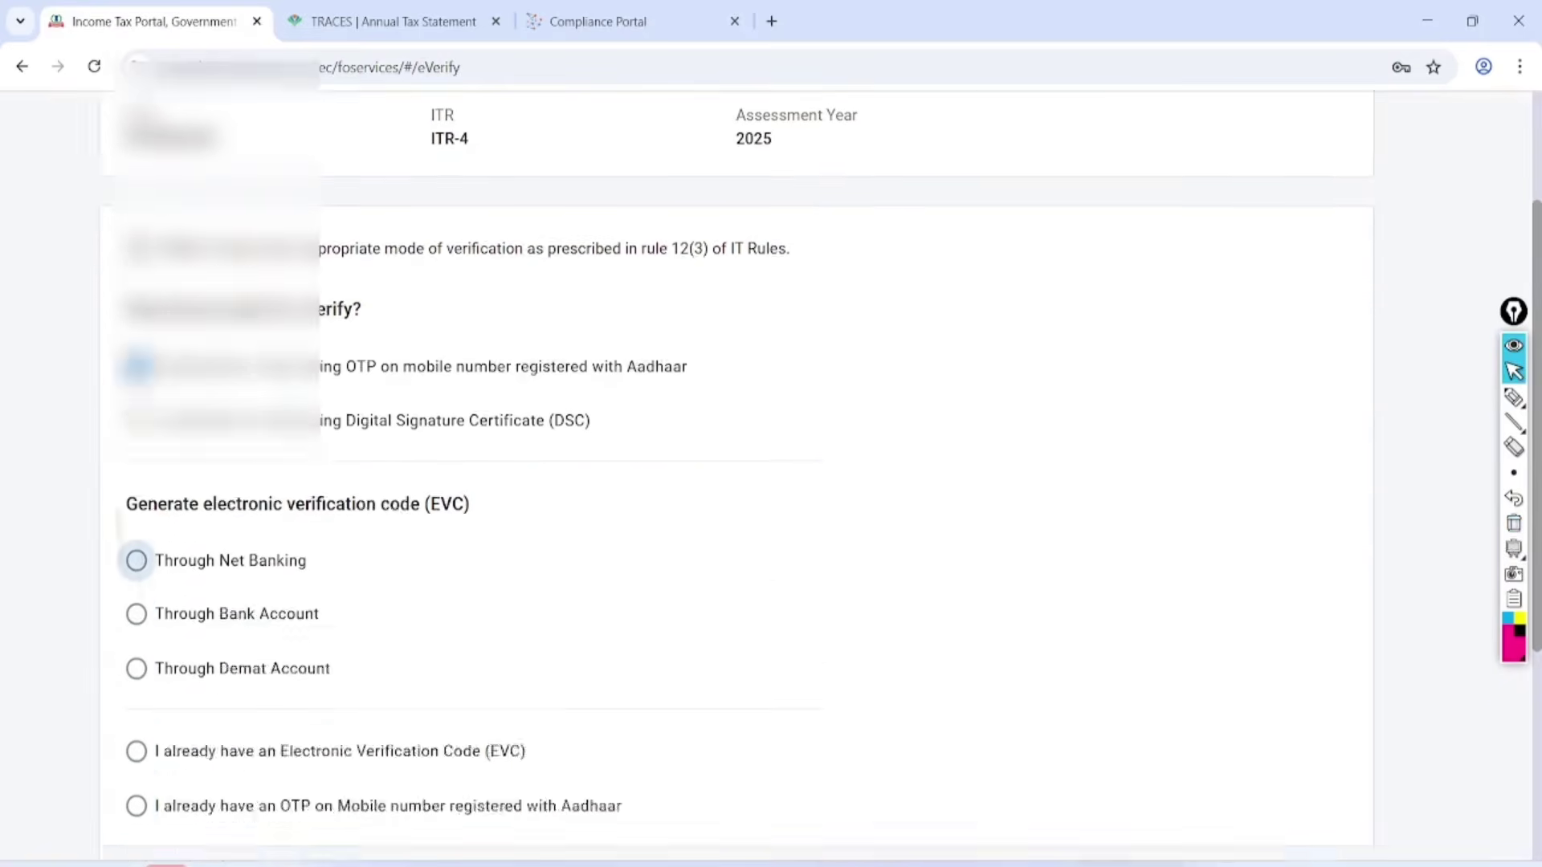
left_click(1299, 623)
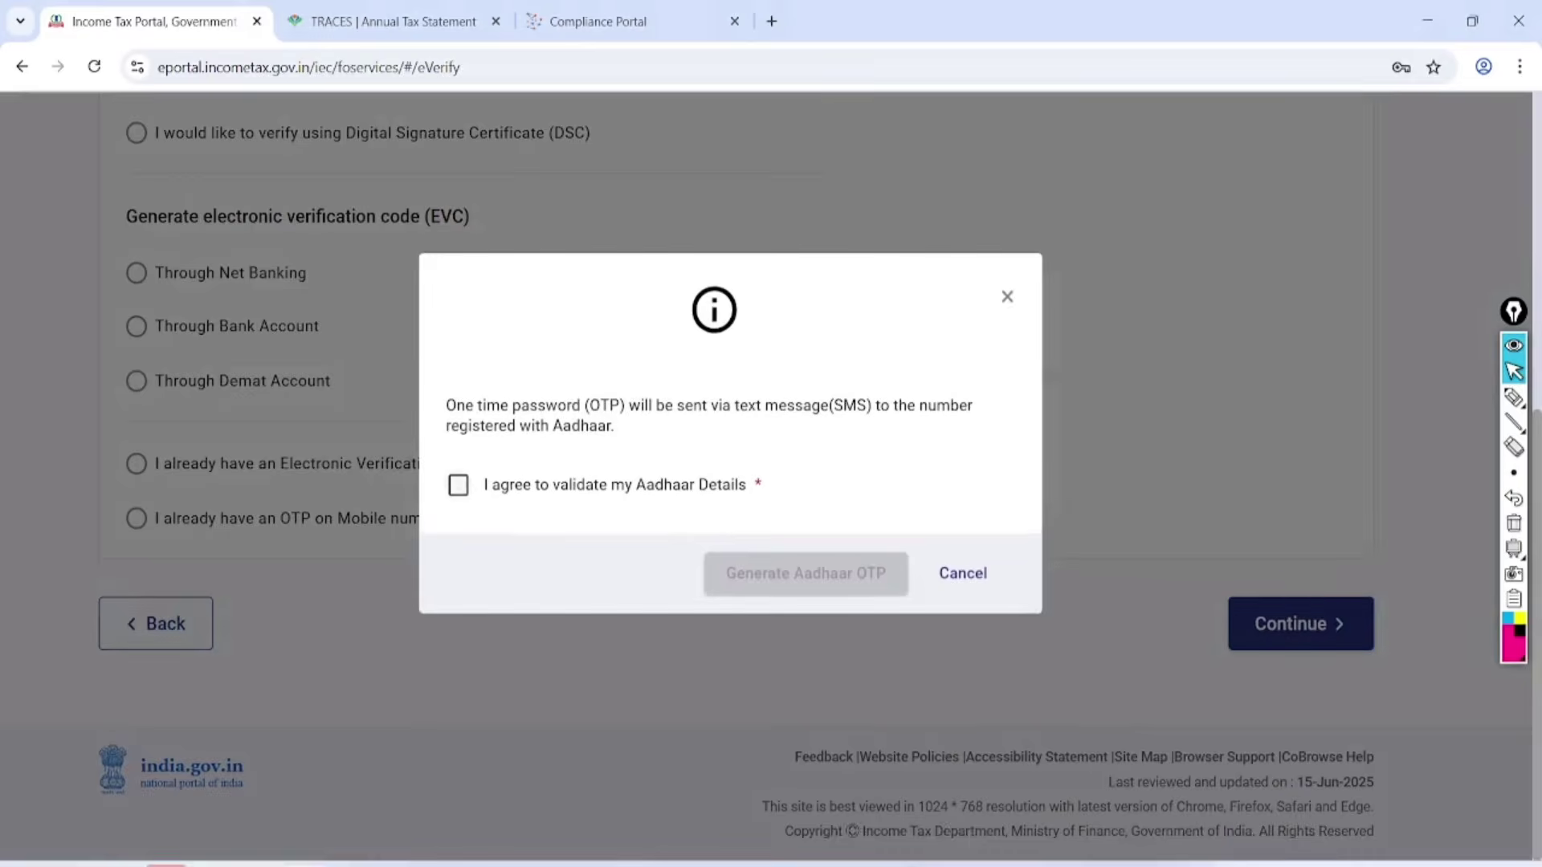
left_click(457, 484)
left_click(806, 573)
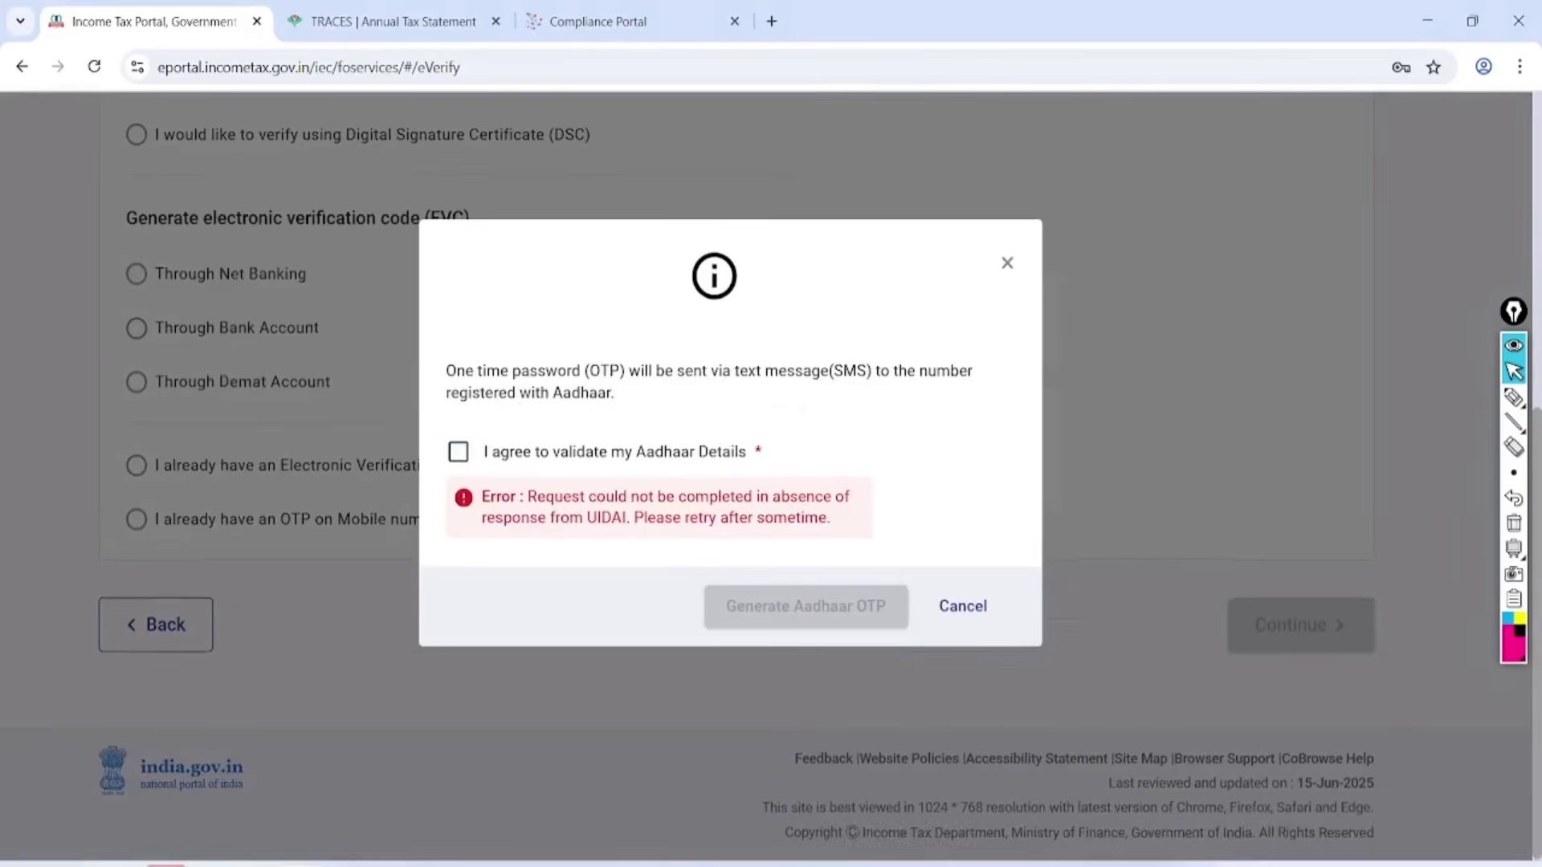
left_click(458, 451)
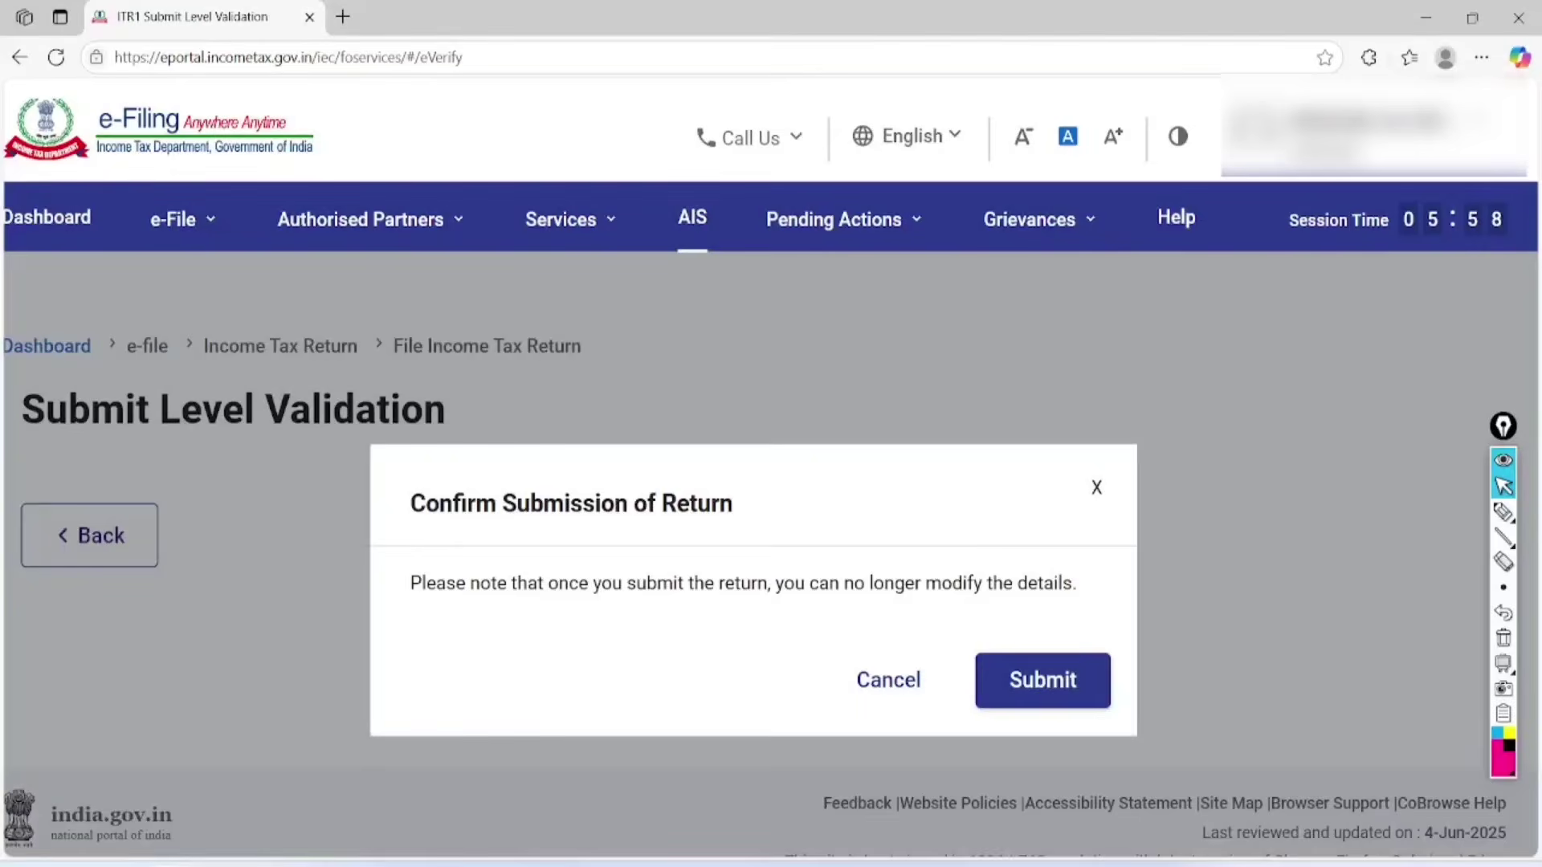
Highlight the finality warning in Confirm Submission of Return and submit the return.
left_click(1503, 512)
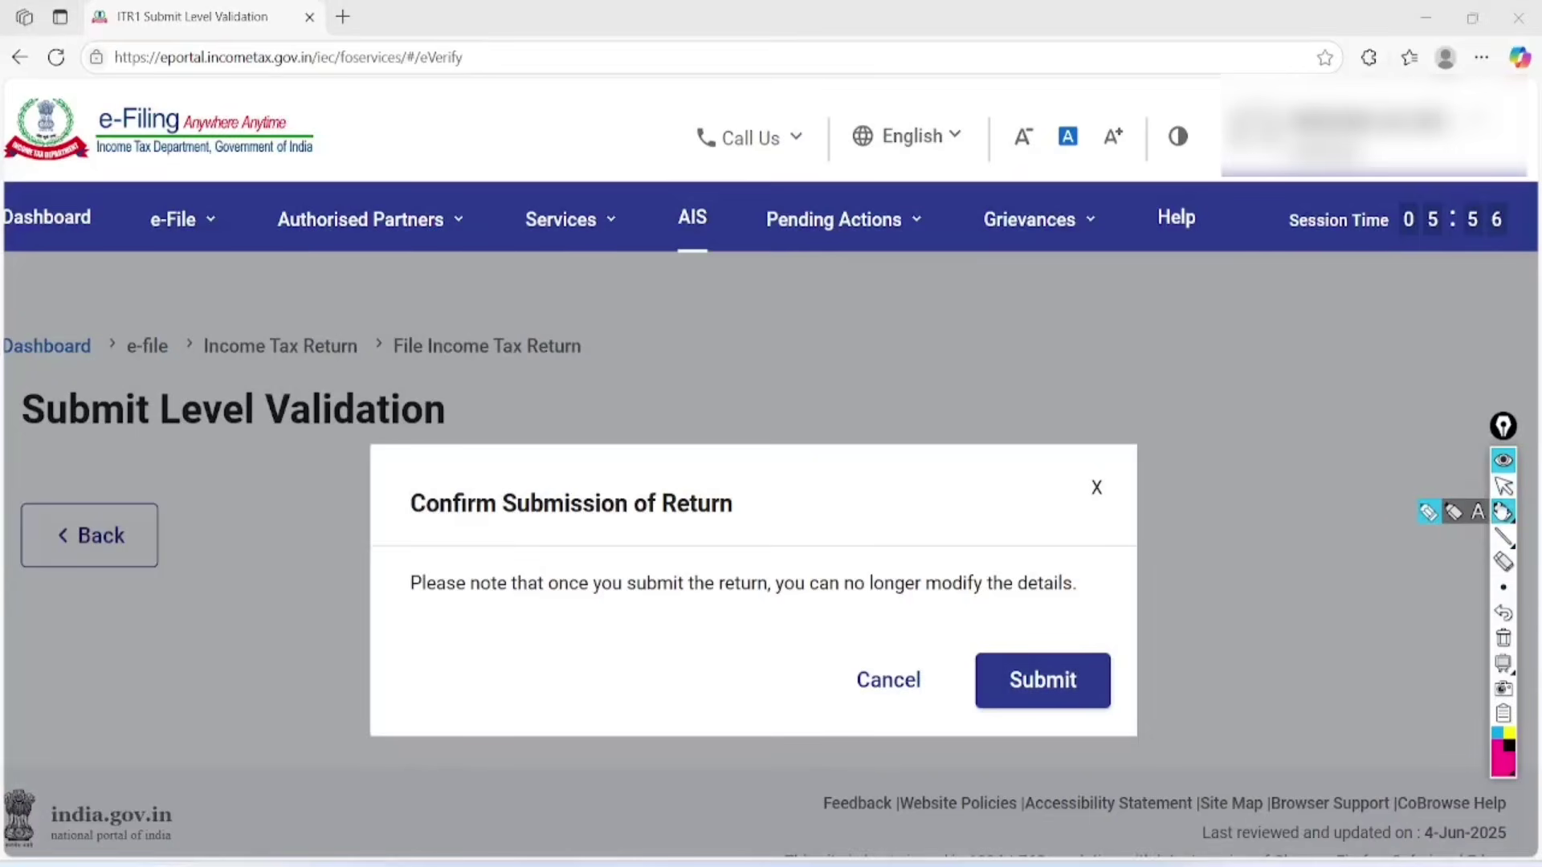
mouse_move(763, 447)
left_mouse_down()
mouse_move(441, 441)
mouse_move(599, 551)
mouse_move(727, 441)
left_mouse_up()
mouse_move(376, 607)
left_mouse_down()
mouse_move(908, 623)
mouse_move(1119, 554)
mouse_move(506, 549)
mouse_move(379, 632)
left_mouse_up()
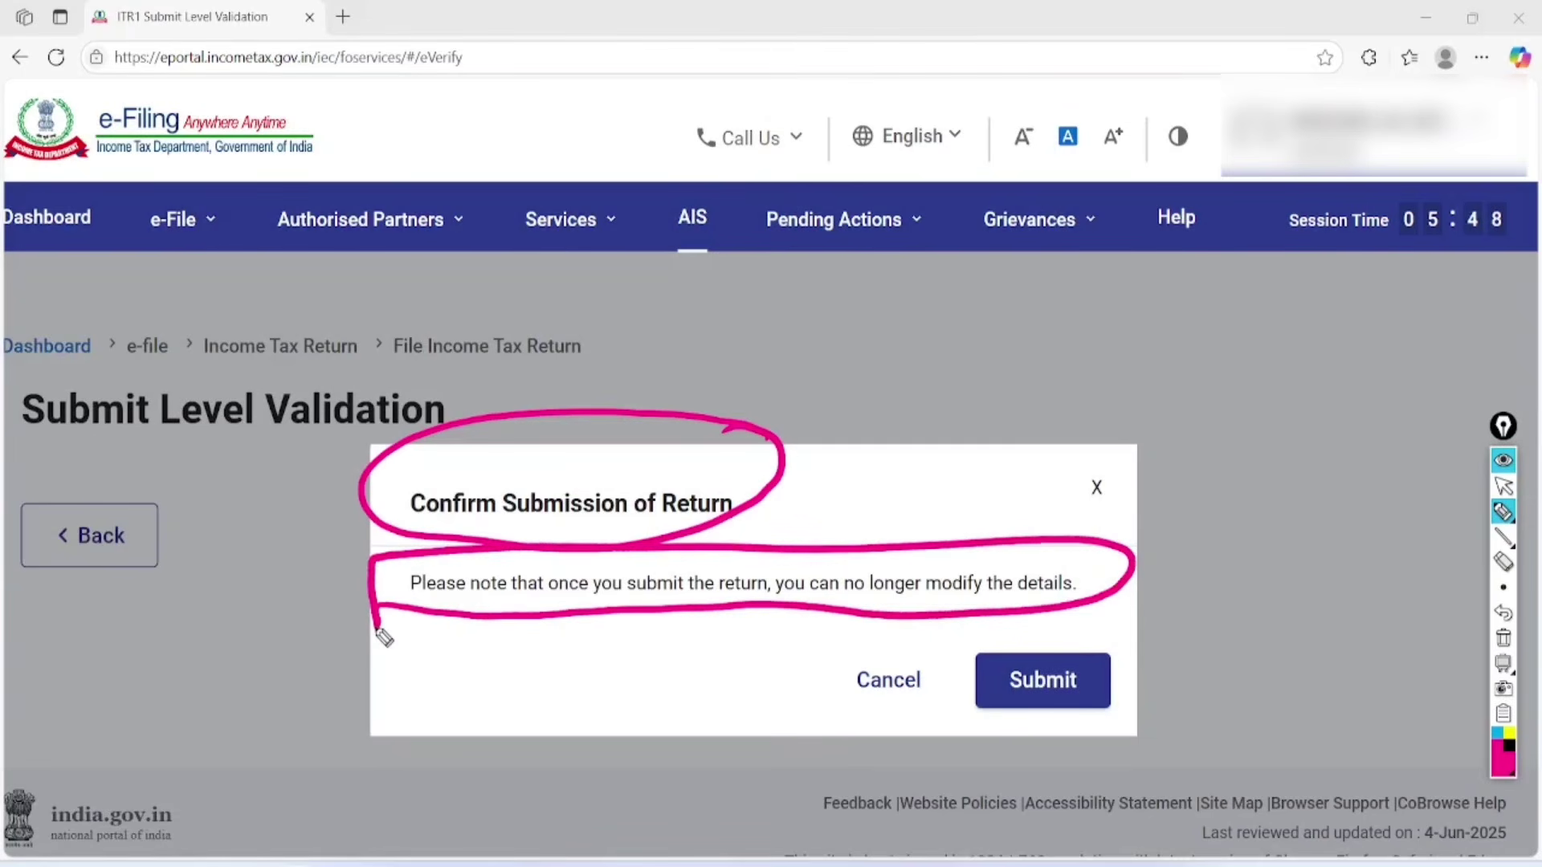
mouse_move(1119, 634)
left_mouse_down()
mouse_move(1071, 736)
mouse_move(1112, 614)
left_mouse_up()
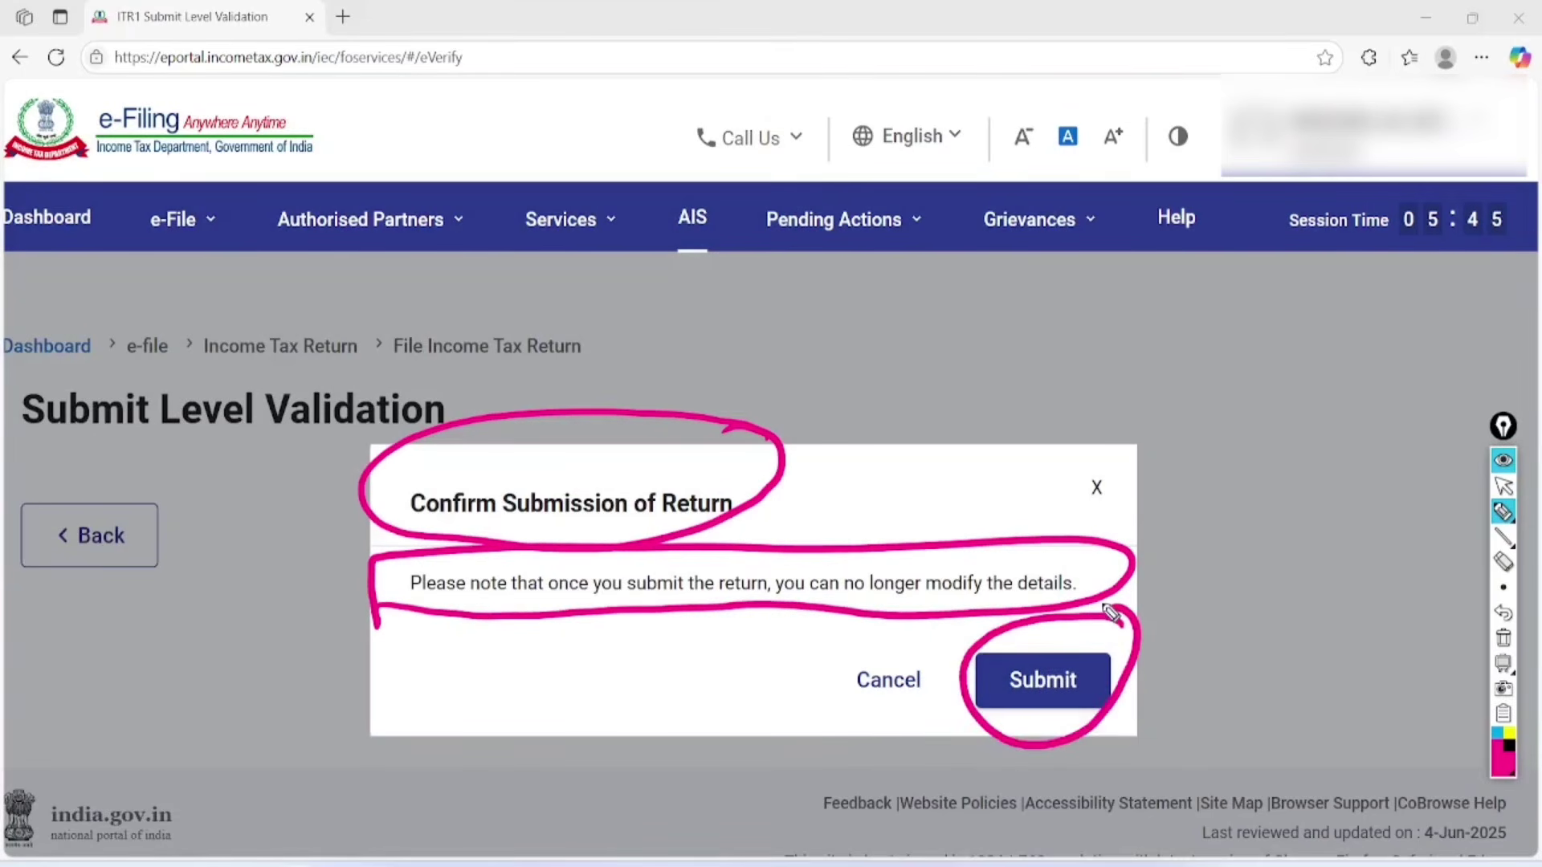
left_click(1503, 638)
left_click(1503, 486)
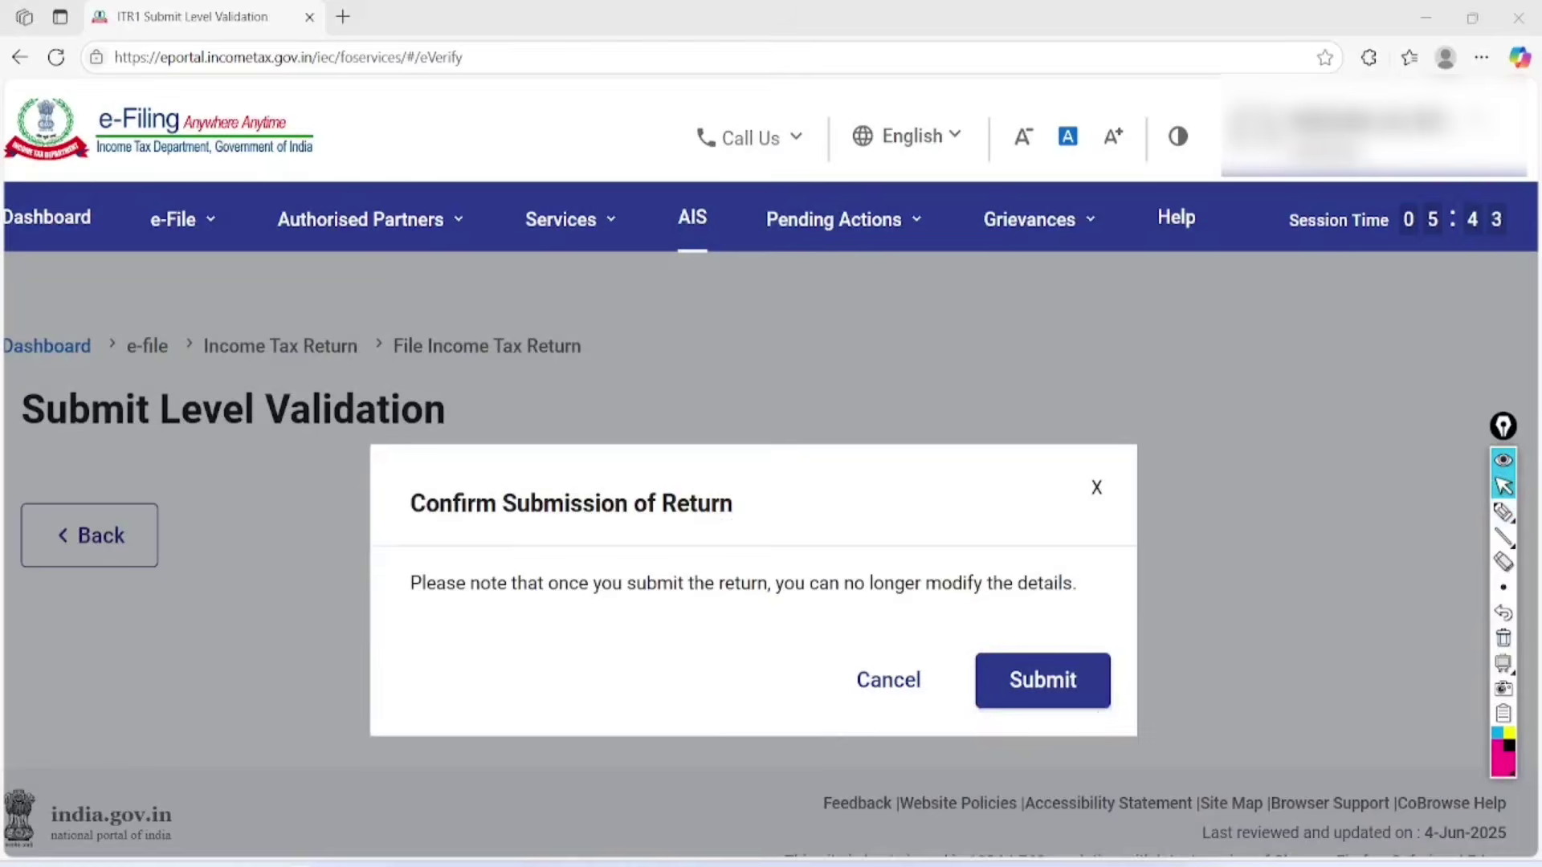
key("Return")
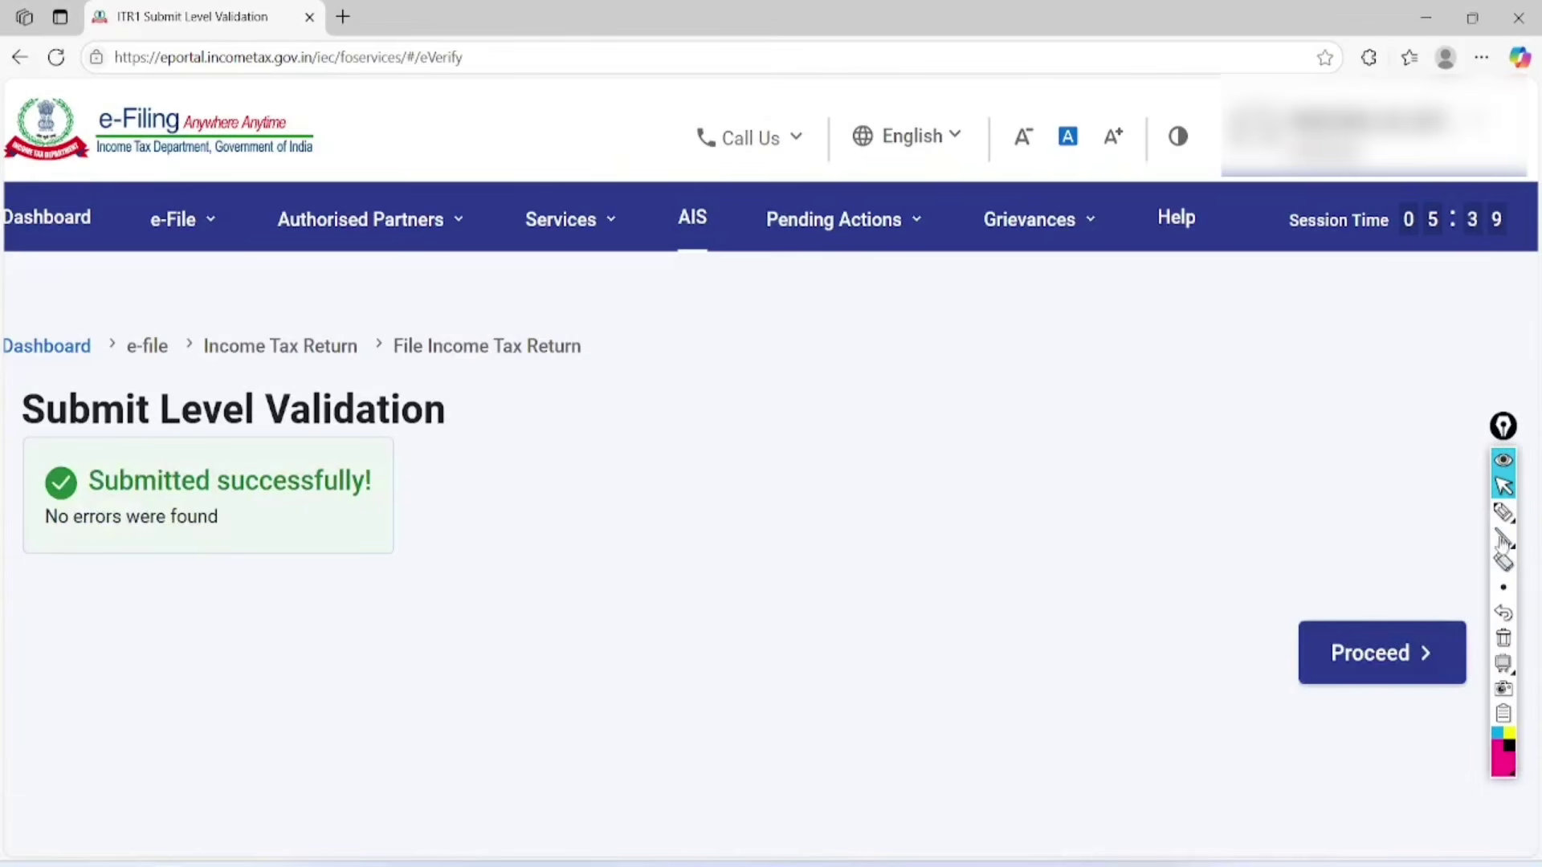
Circle the 'Submitted successfully!' message and proceed to the filing confirmation page.
left_click(1504, 511)
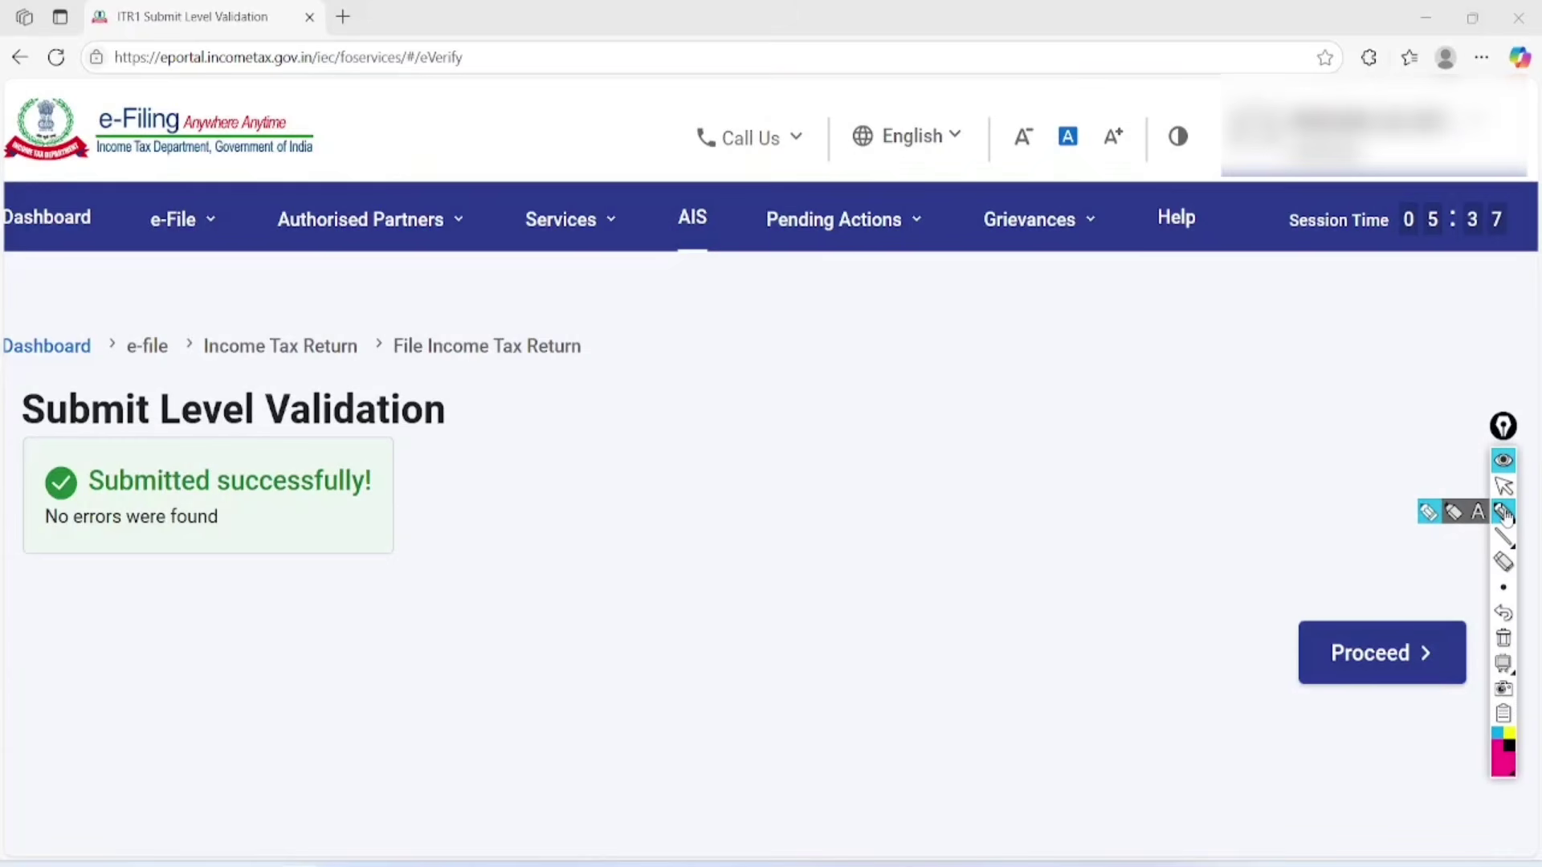
mouse_move(381, 446)
left_mouse_down()
mouse_move(65, 403)
mouse_move(418, 563)
mouse_move(208, 416)
left_mouse_up()
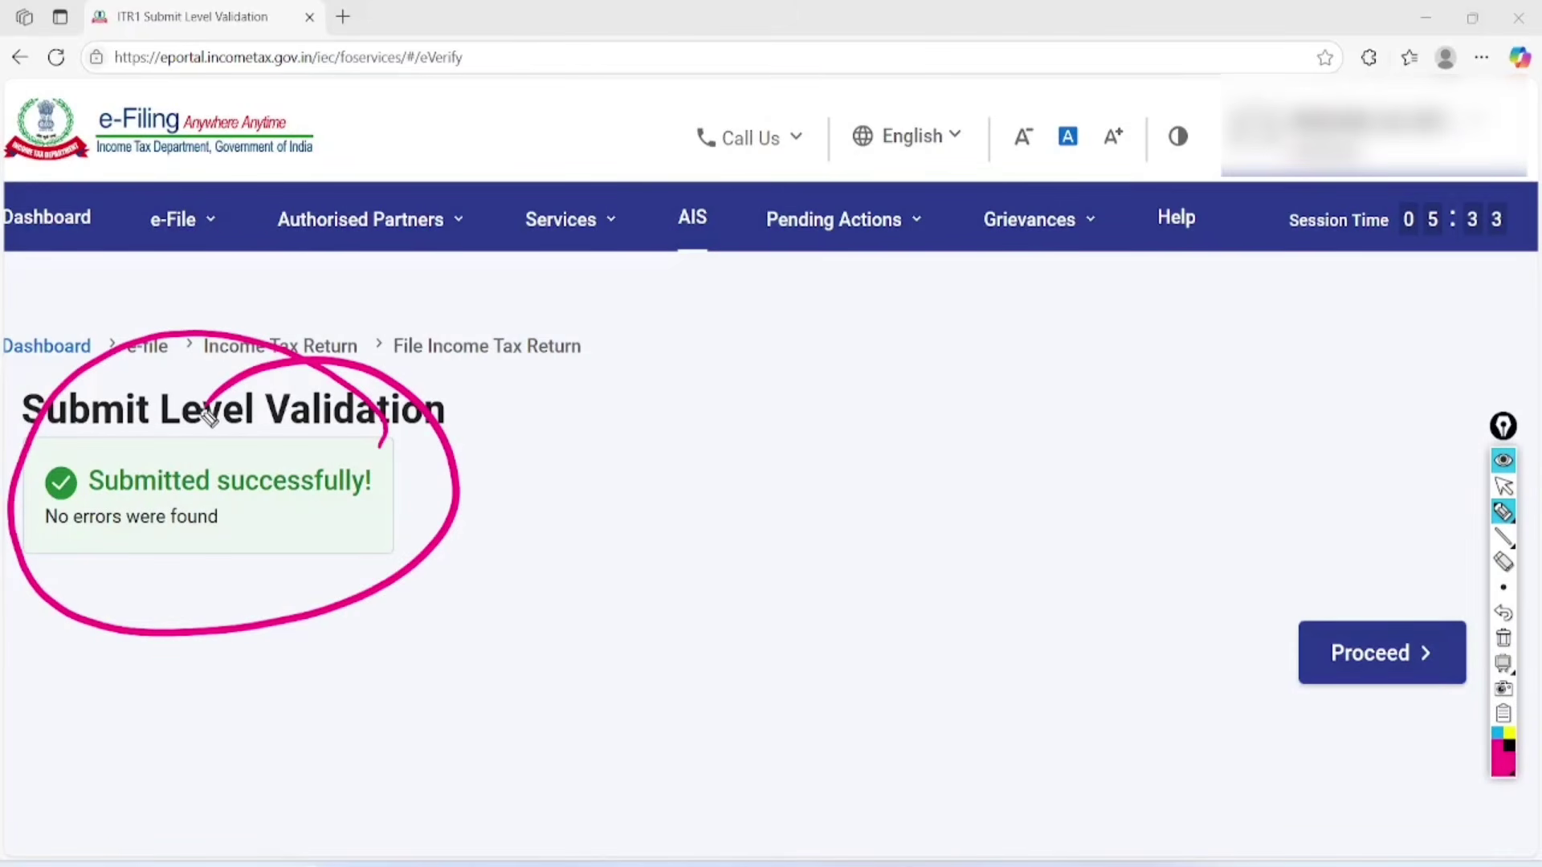
left_click(1504, 638)
left_click(1504, 486)
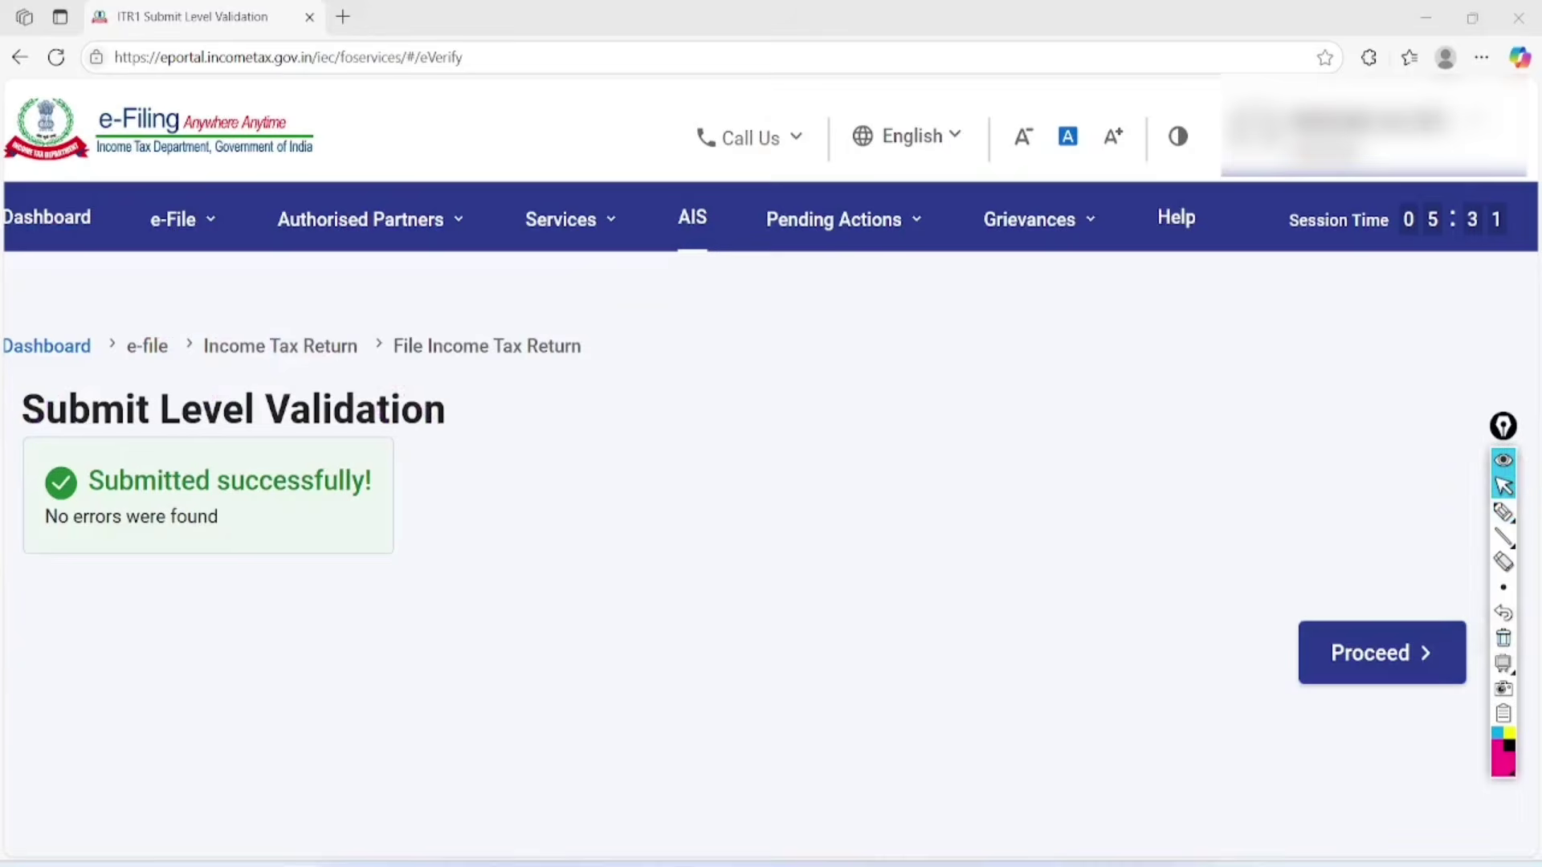
left_click(1381, 652)
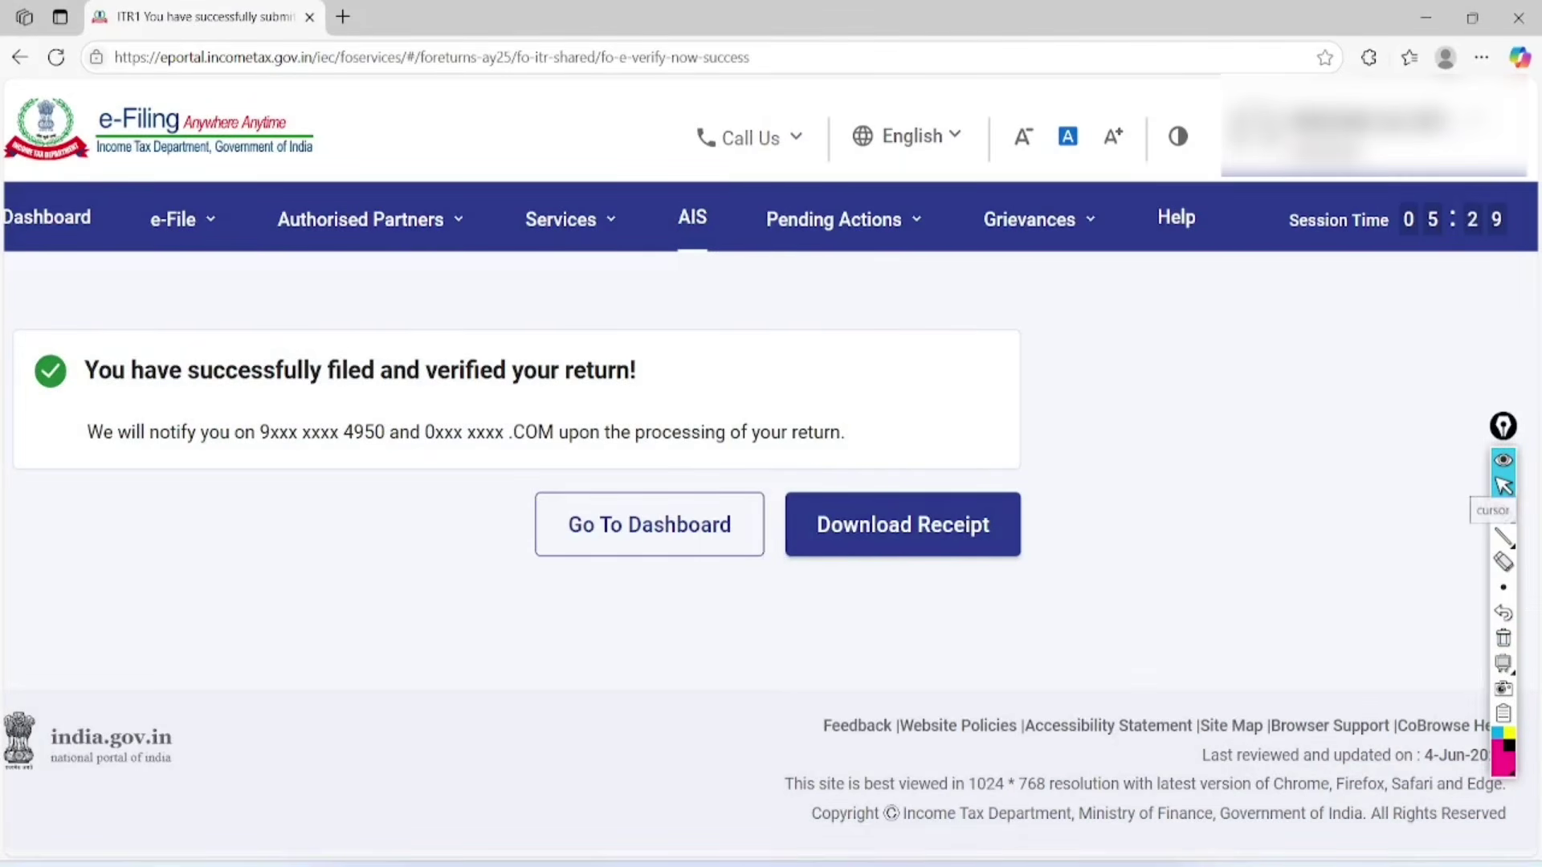
Mark the filed-and-verified message, the masked contact details and the processing note.
left_click(1502, 511)
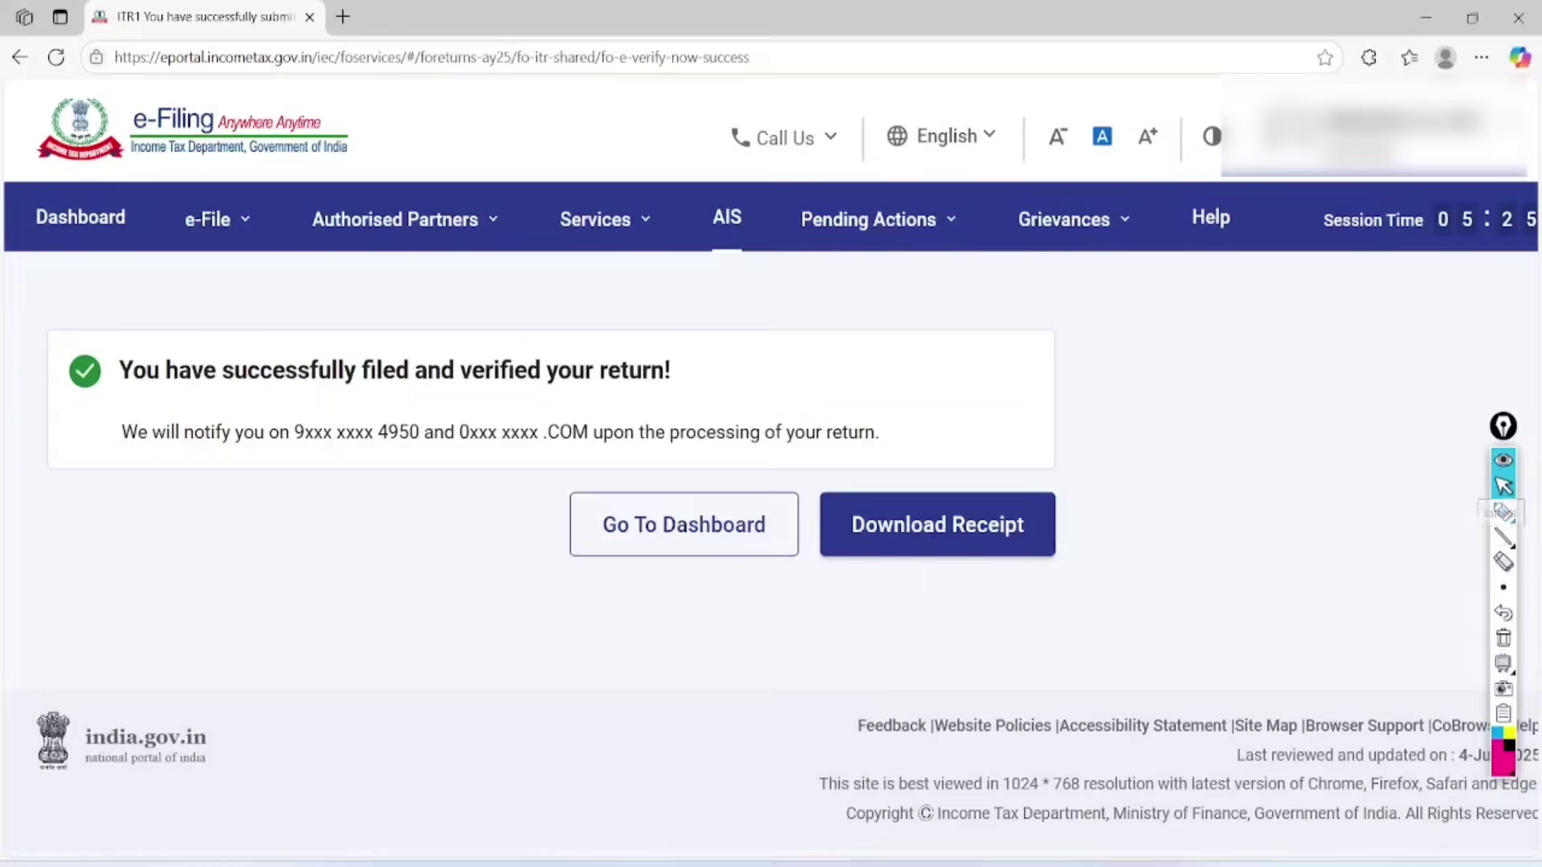
left_click(1503, 512)
mouse_move(441, 316)
left_mouse_down()
mouse_move(434, 394)
mouse_move(430, 309)
left_mouse_up()
mouse_move(615, 327)
left_mouse_down()
mouse_move(548, 390)
mouse_move(506, 282)
left_mouse_up()
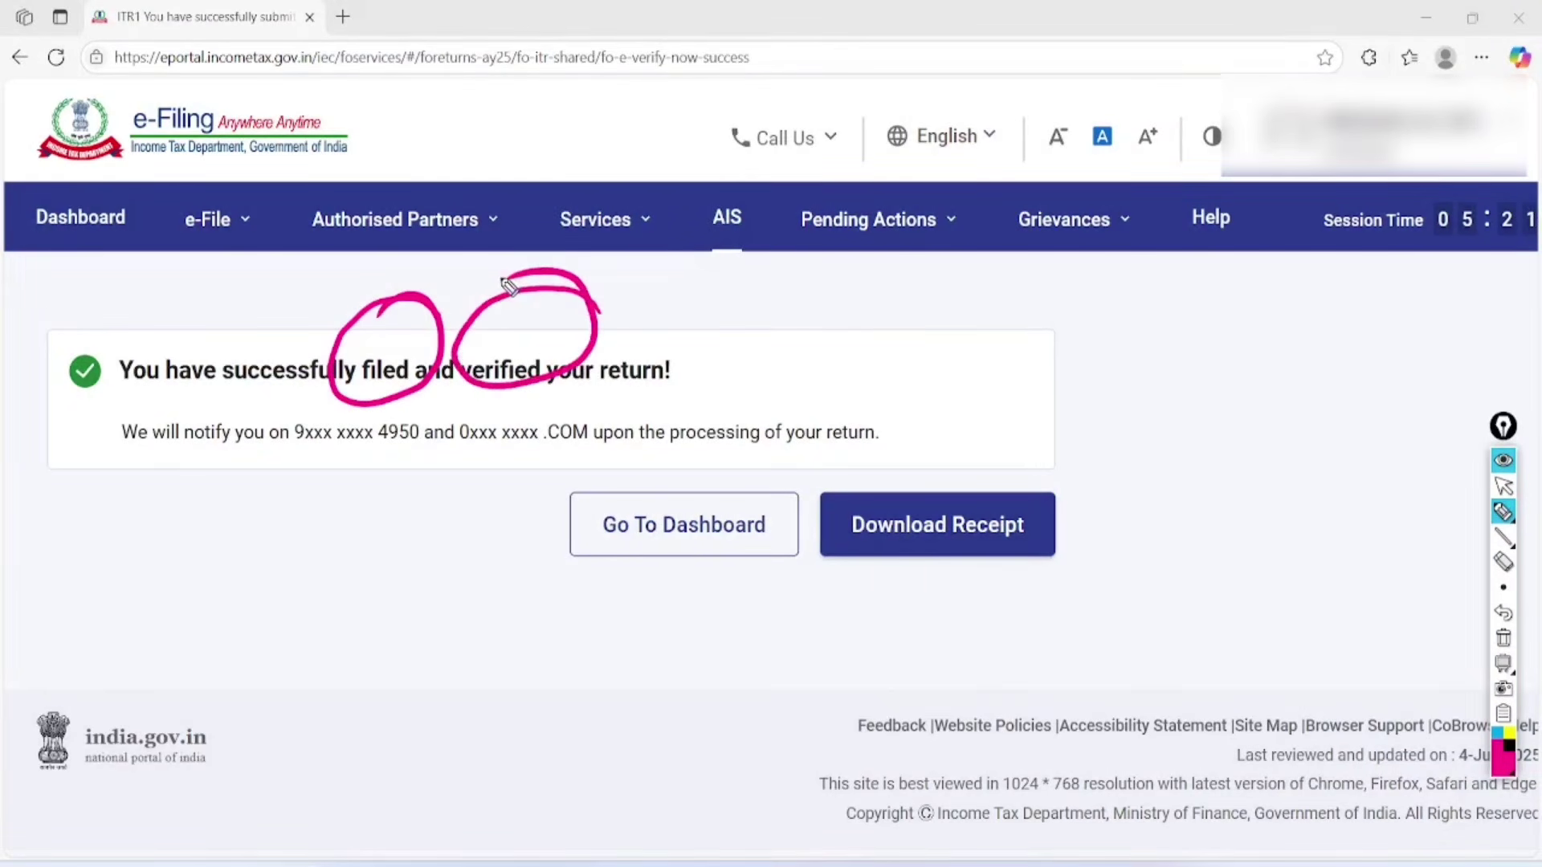
mouse_move(434, 401)
left_mouse_down()
mouse_move(324, 406)
mouse_move(441, 409)
mouse_move(426, 393)
left_mouse_up()
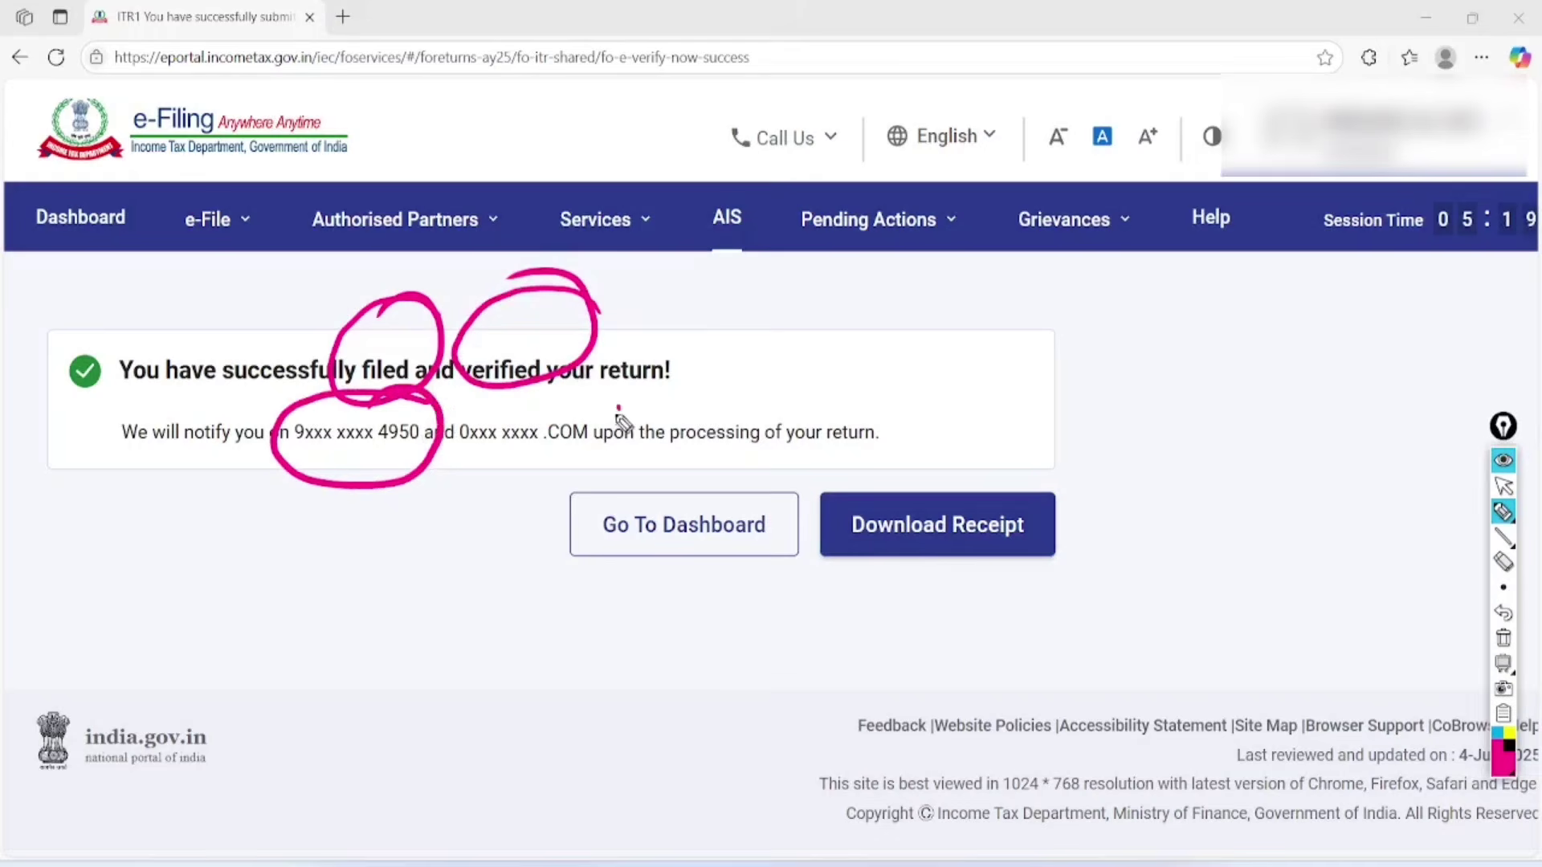
mouse_move(623, 417)
left_mouse_down()
mouse_move(578, 479)
mouse_move(511, 414)
left_mouse_up()
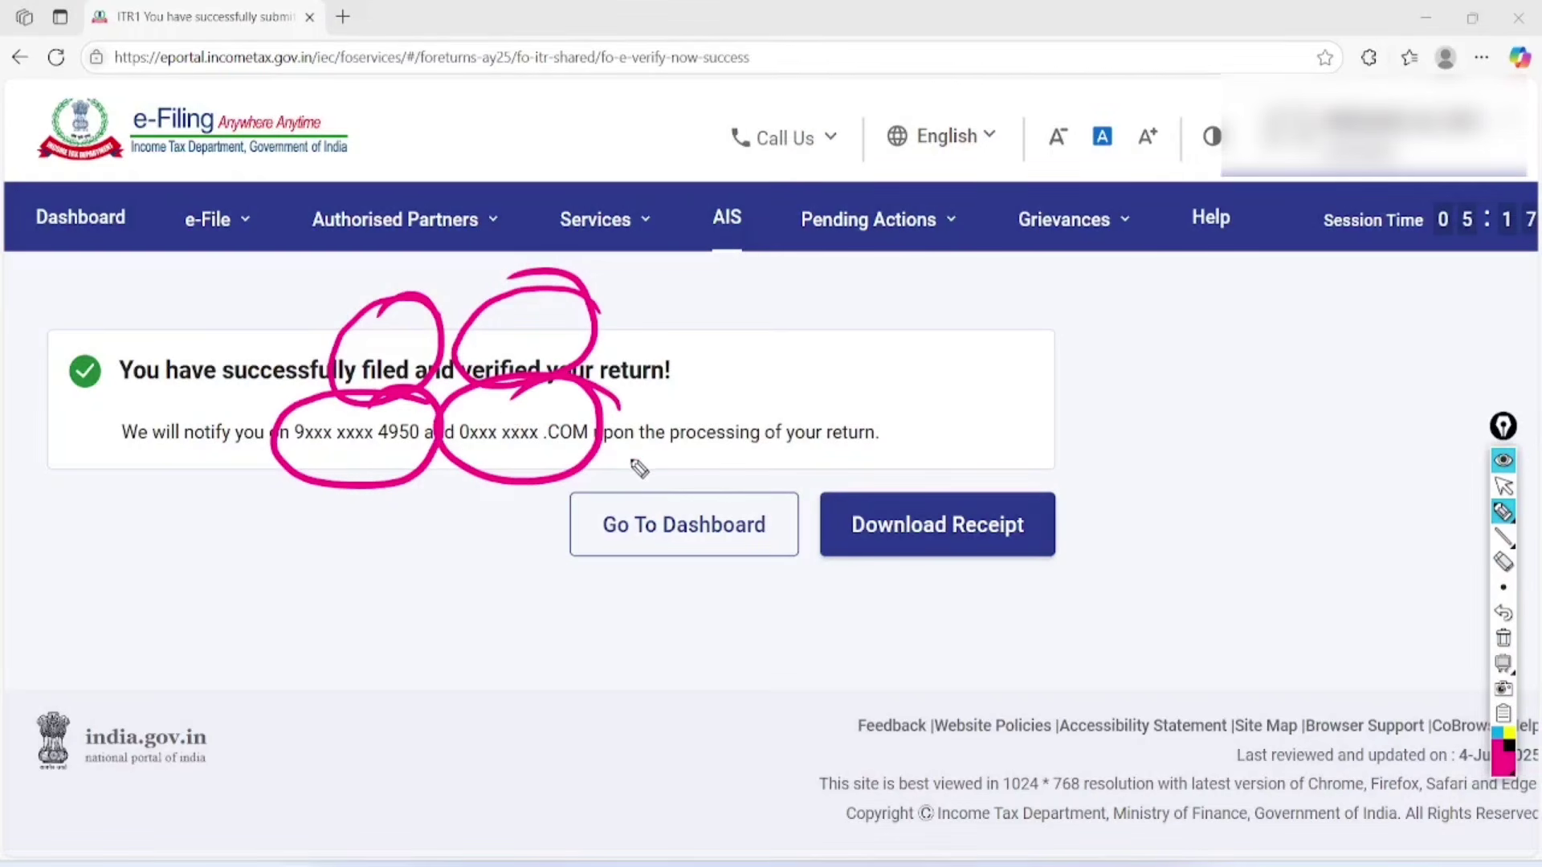
left_click_drag(632, 461, 897, 440)
left_click_drag(664, 484, 906, 449)
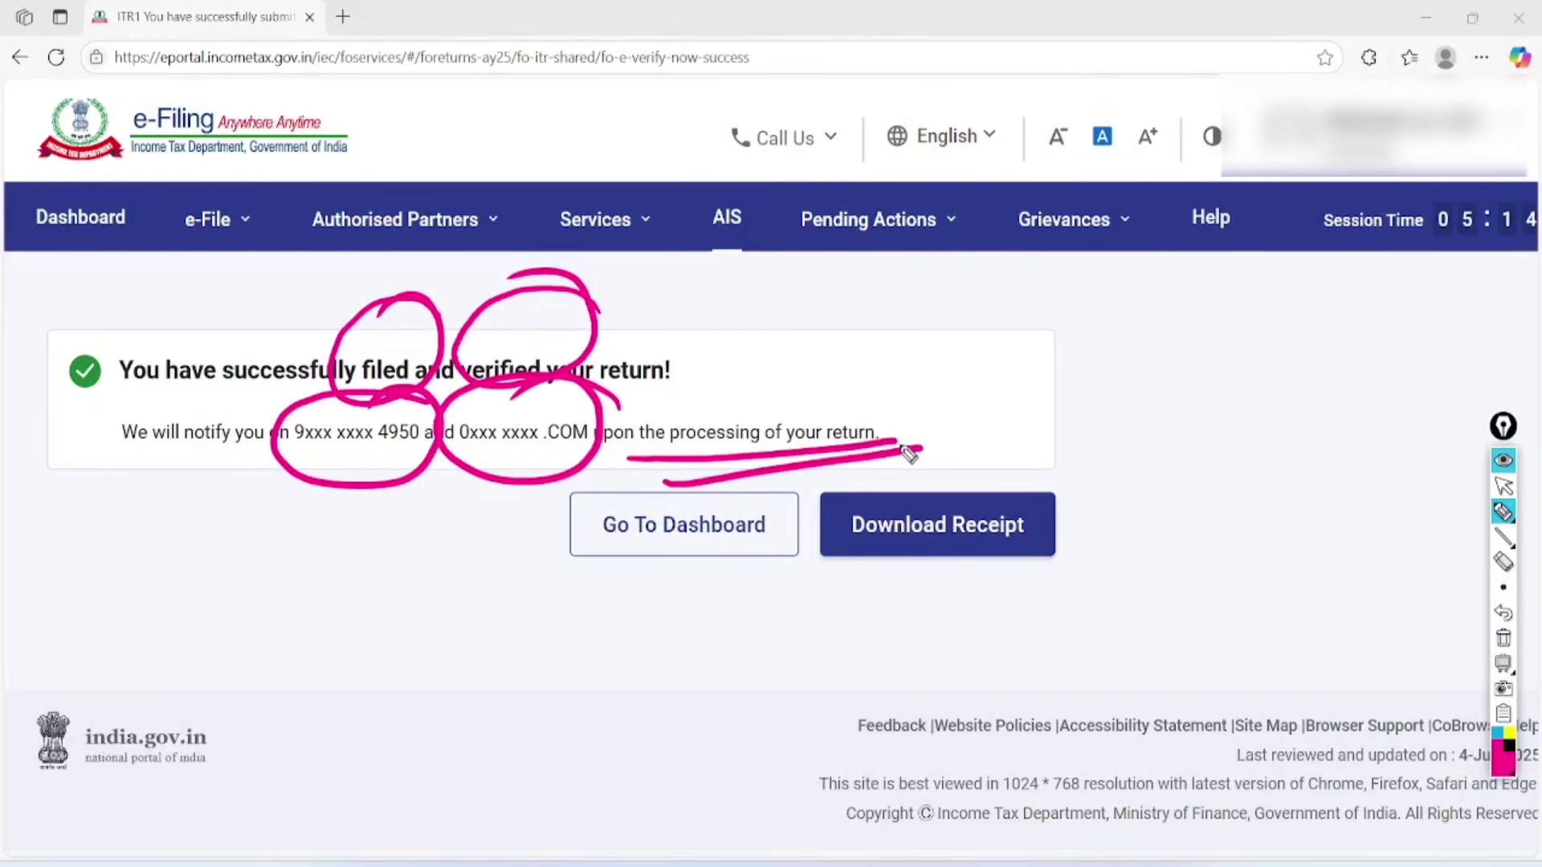
Highlight Download Receipt as the next step and download the filing acknowledgement receipt.
mouse_move(235, 385)
left_mouse_down()
mouse_move(99, 437)
mouse_move(175, 391)
left_mouse_up()
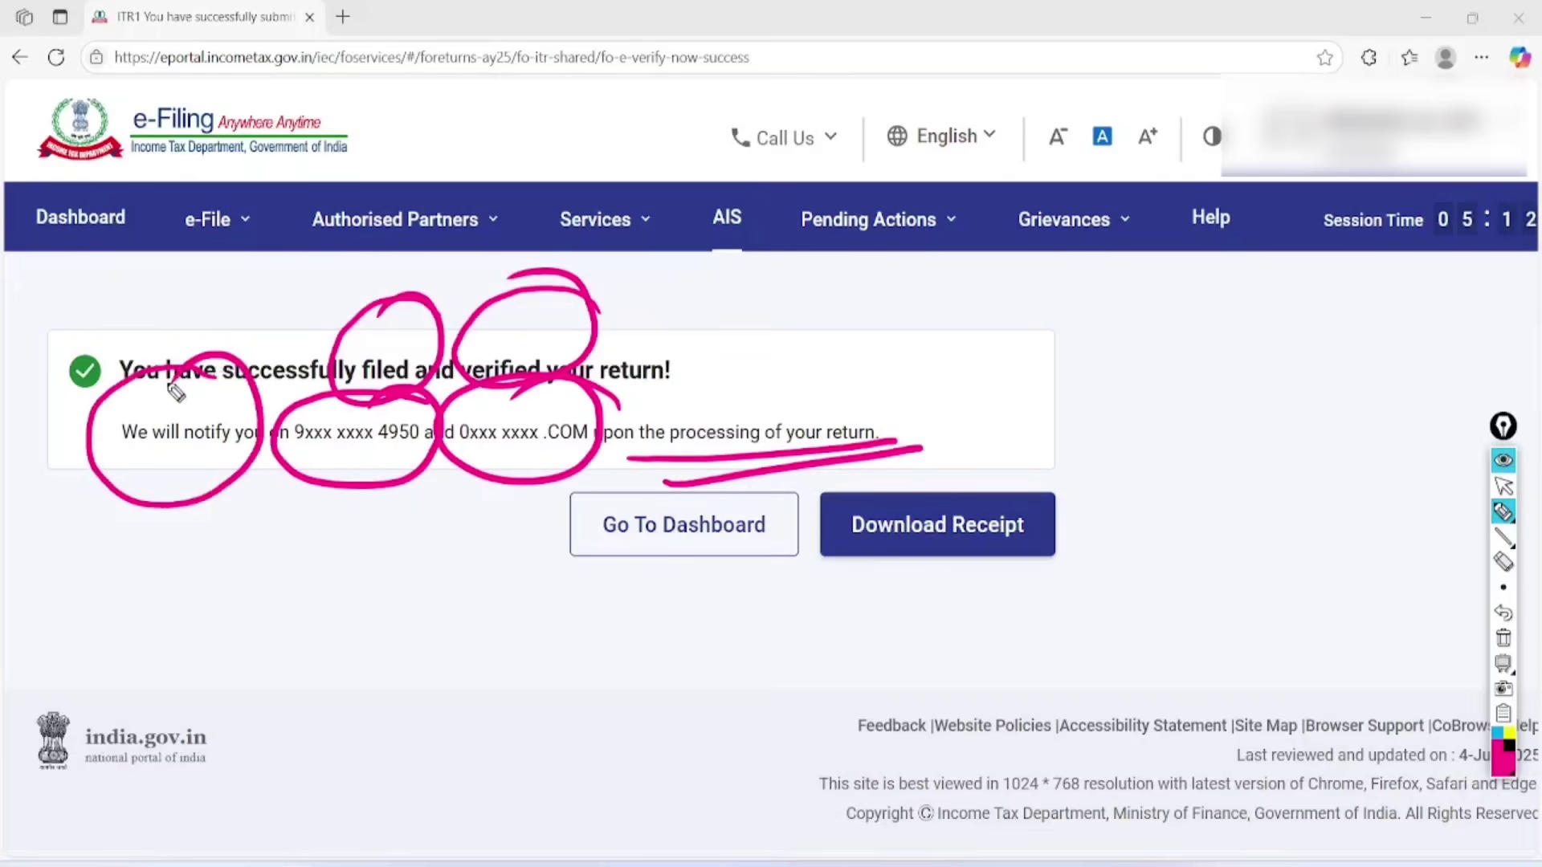
left_click_drag(555, 558, 767, 502)
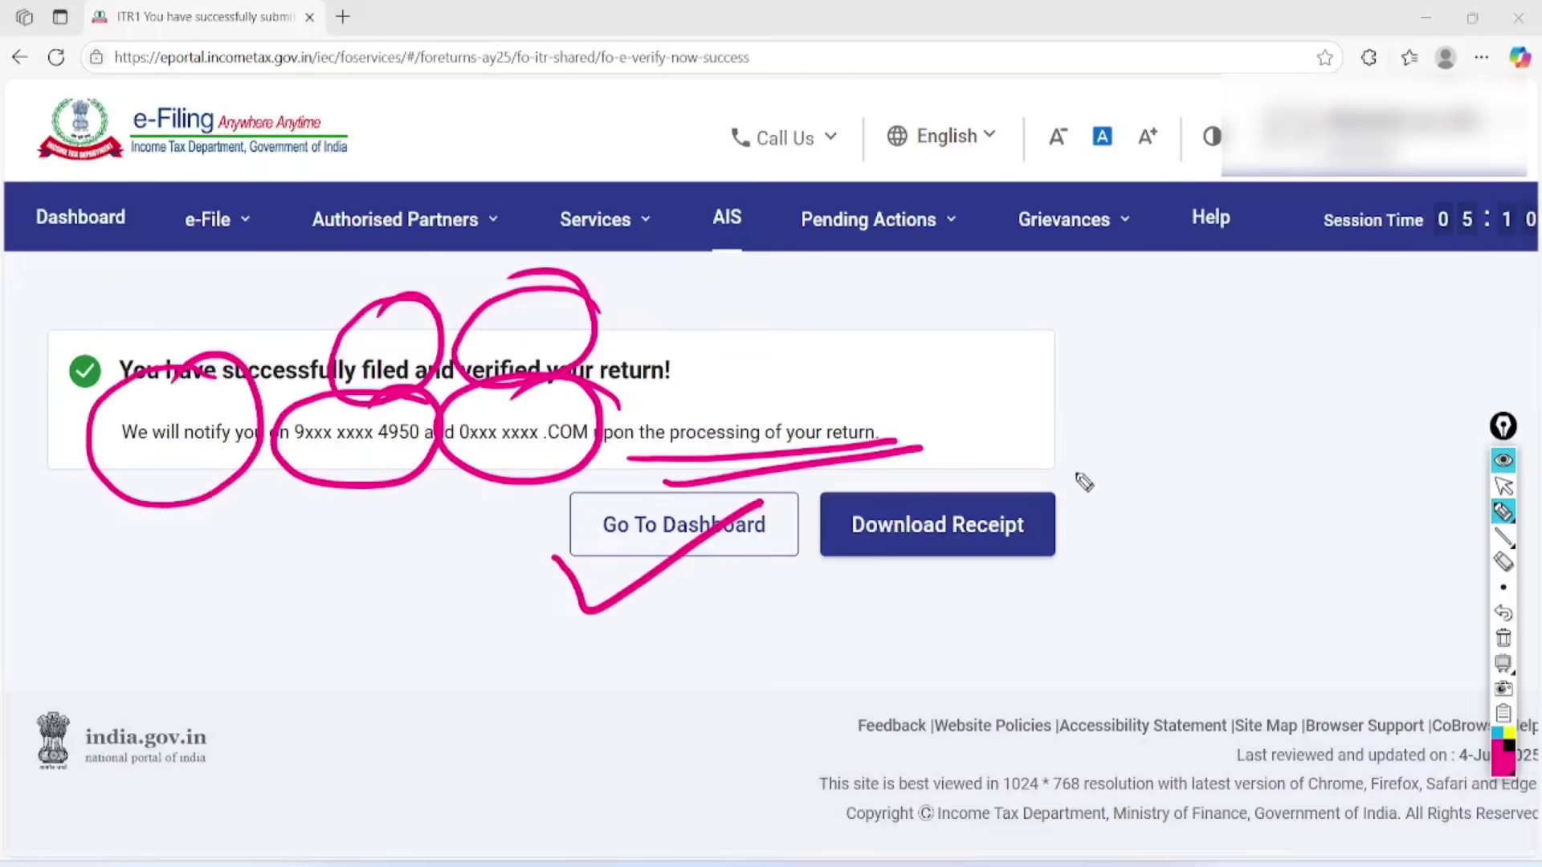
mouse_move(1082, 464)
left_mouse_down()
mouse_move(928, 635)
mouse_move(930, 429)
left_mouse_up()
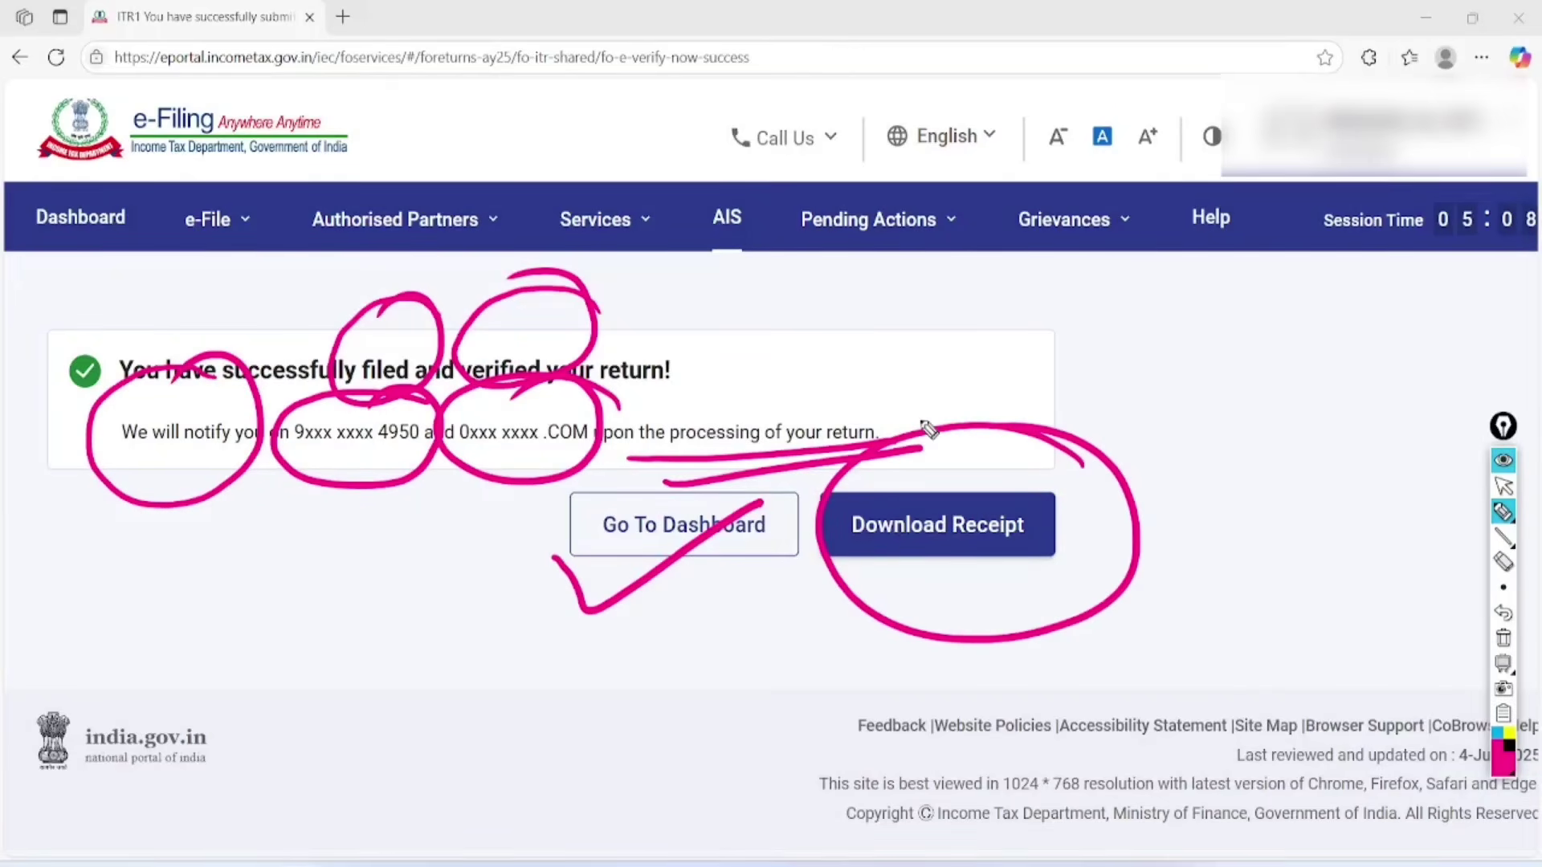
left_click(1504, 639)
left_click(1503, 485)
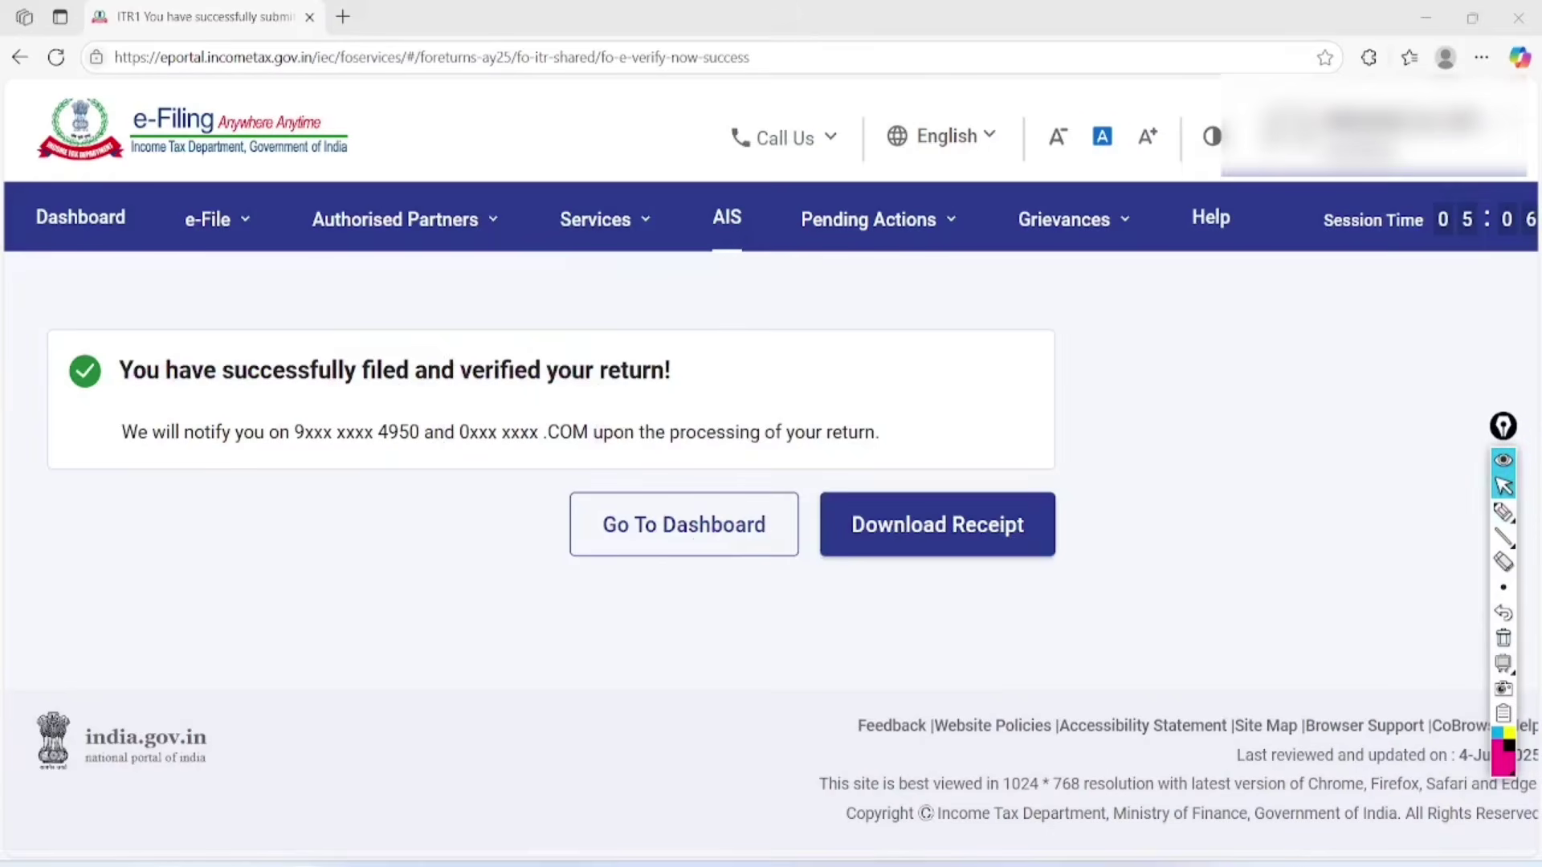
left_click(937, 525)
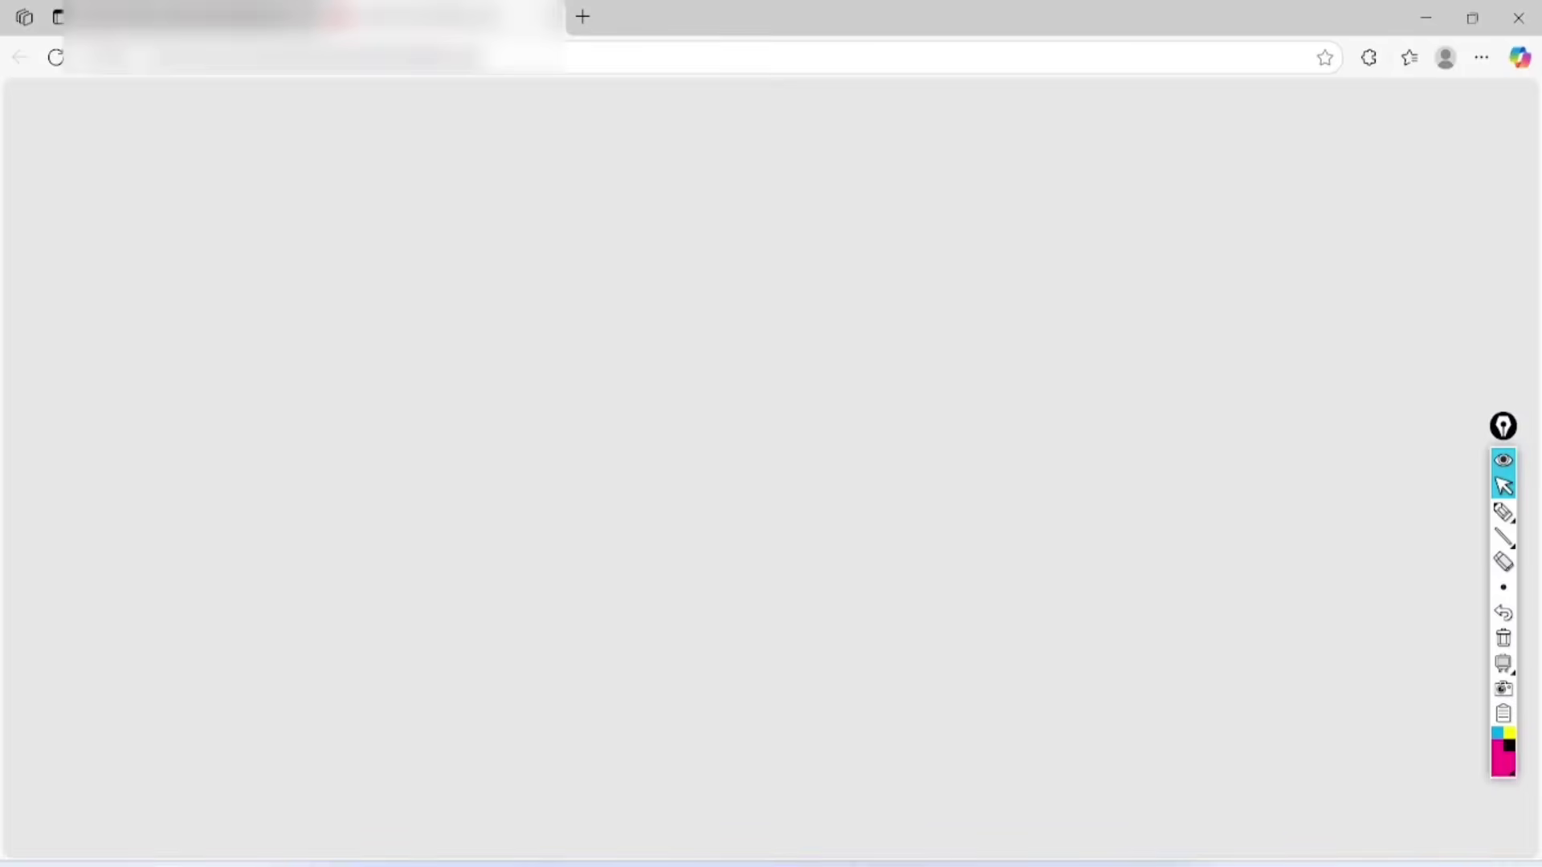
Open the acknowledgement PDF, circle the filing date, Total Income and refund, and write AIS, TIS, 26AS.
left_click(1131, 163)
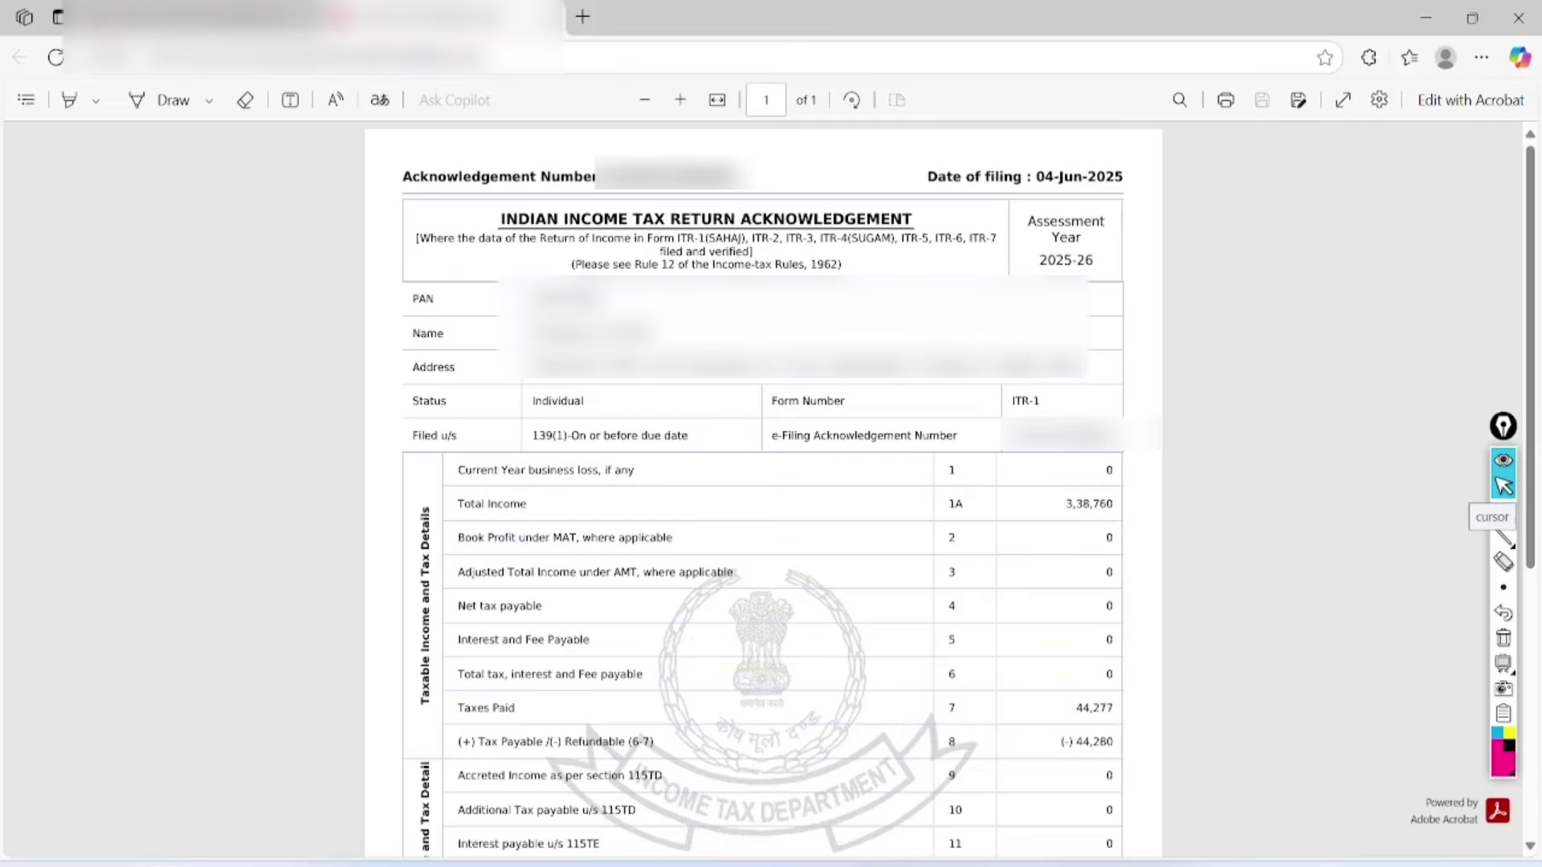
scroll(1194, 541, "up", 3)
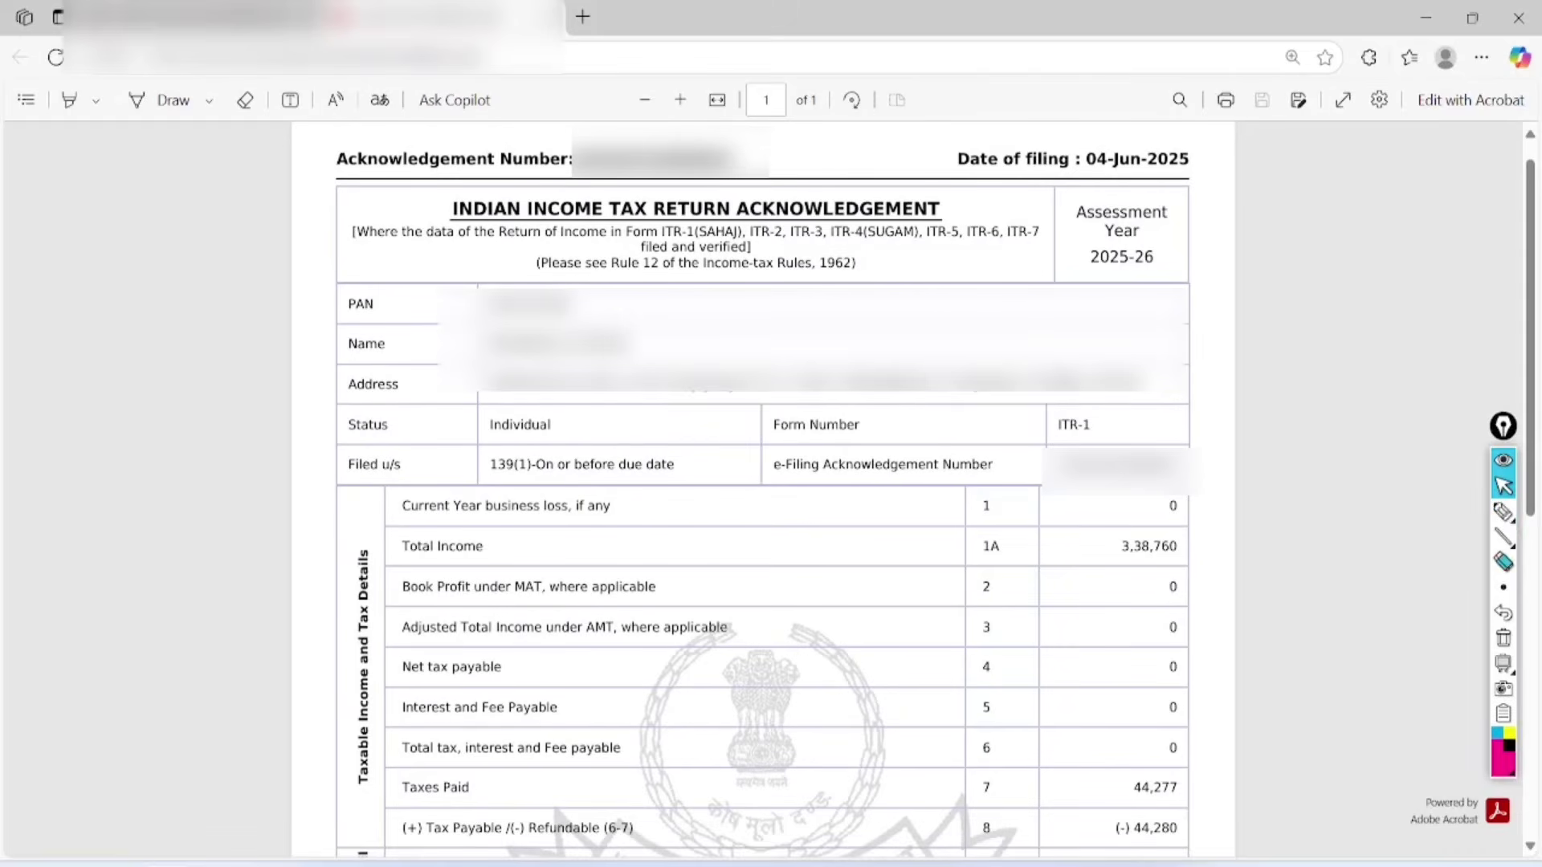
left_click(1503, 512)
mouse_move(1176, 190)
left_mouse_down()
mouse_move(1020, 187)
mouse_move(1196, 157)
mouse_move(1233, 221)
mouse_move(1075, 155)
left_mouse_up()
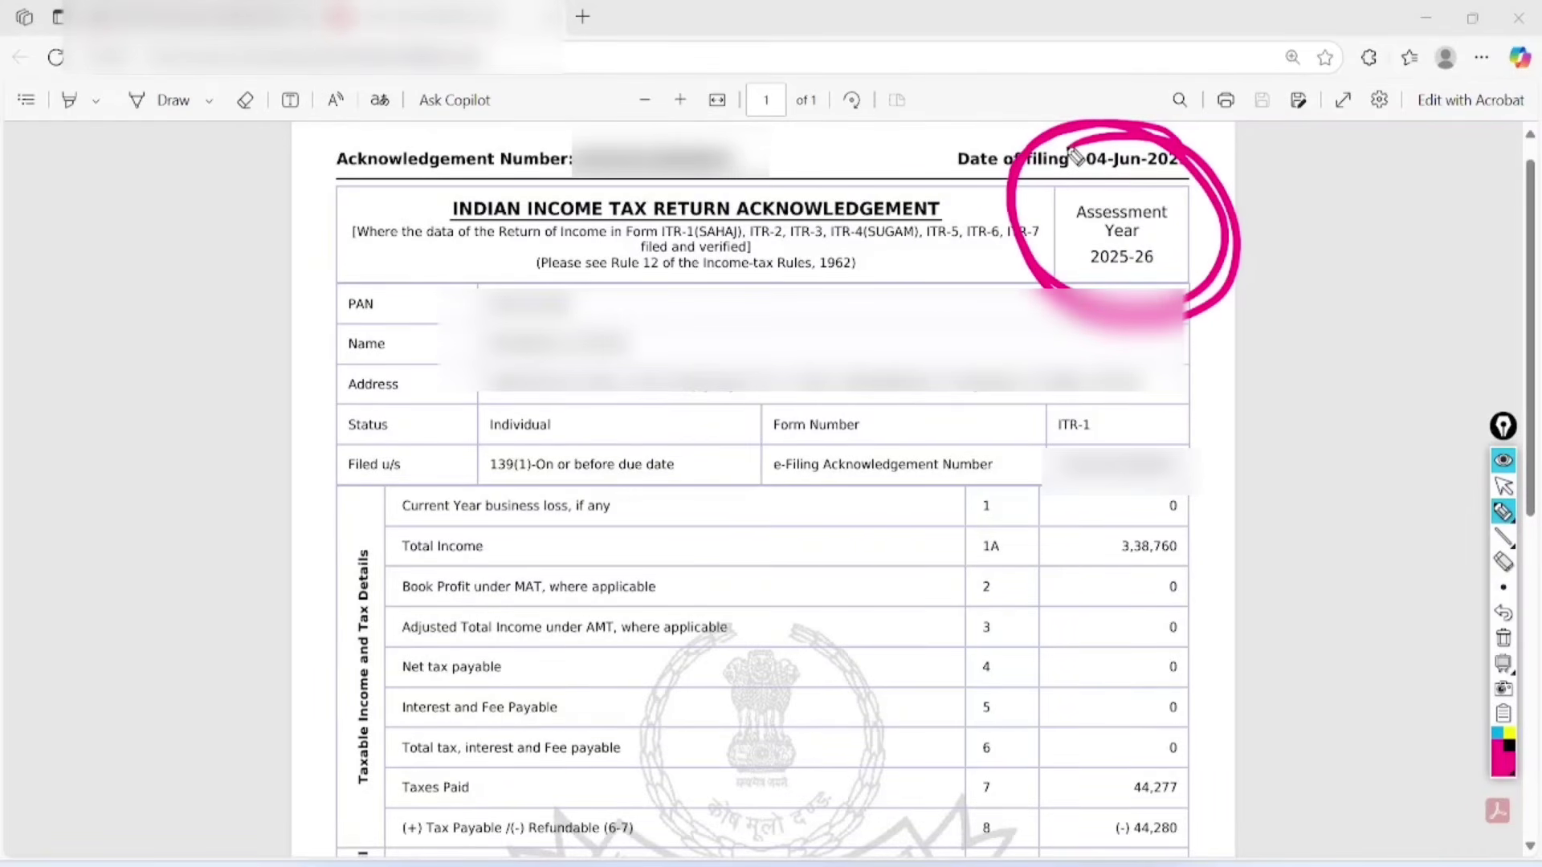
mouse_move(1205, 464)
left_mouse_down()
mouse_move(1195, 441)
mouse_move(1241, 434)
mouse_move(1112, 445)
left_mouse_up()
mouse_move(1197, 732)
left_mouse_down()
mouse_move(1276, 765)
mouse_move(1152, 704)
left_mouse_up()
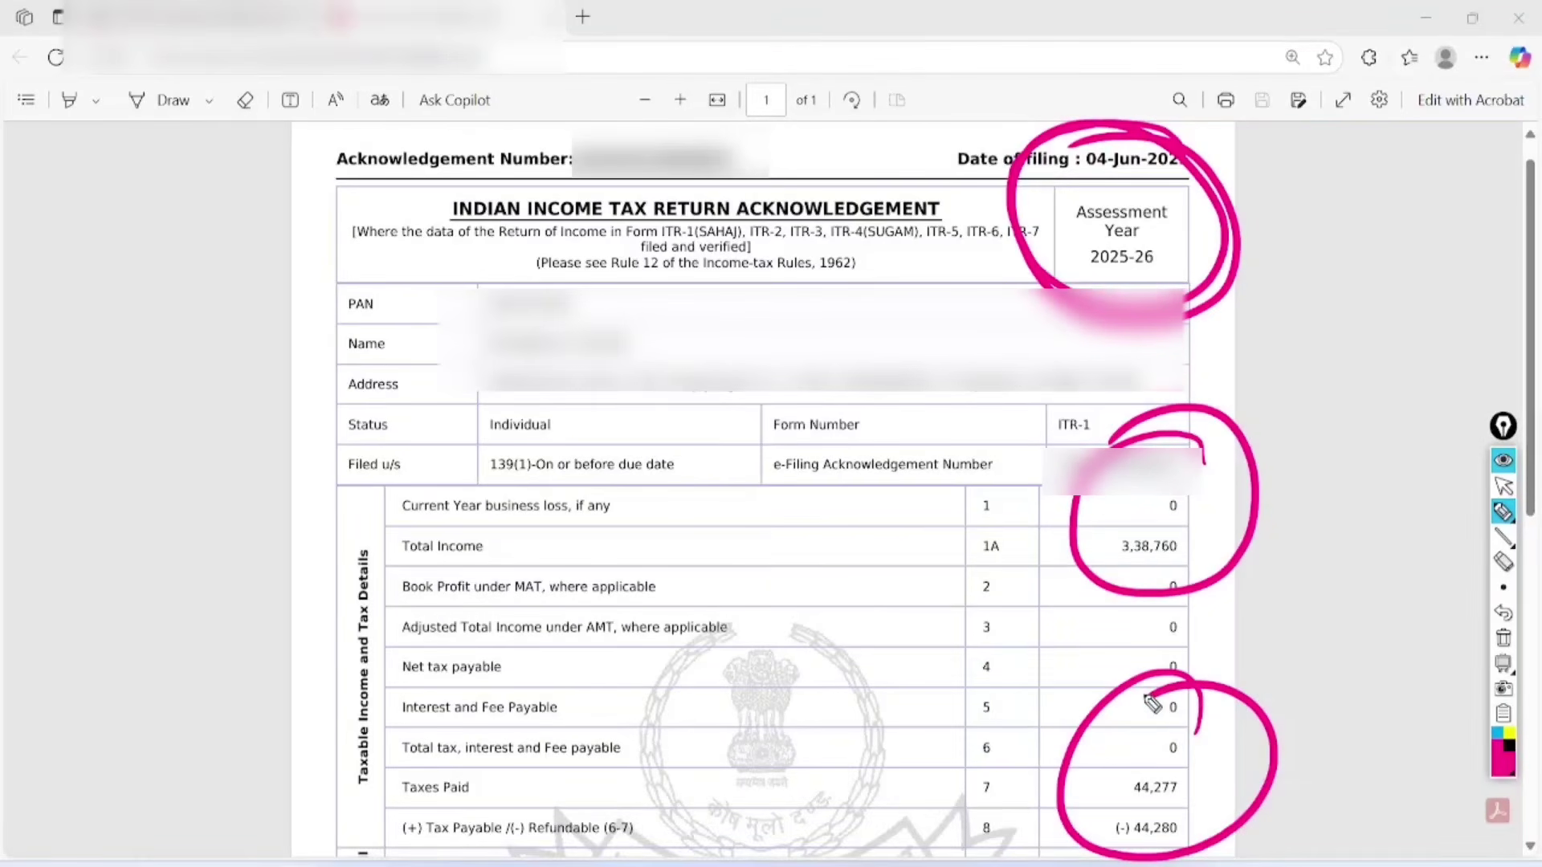
mouse_move(133, 384)
left_mouse_down()
mouse_move(117, 320)
mouse_move(168, 315)
mouse_move(217, 241)
mouse_move(216, 357)
mouse_move(241, 389)
mouse_move(277, 378)
mouse_move(273, 522)
mouse_move(271, 482)
mouse_move(334, 427)
left_mouse_up()
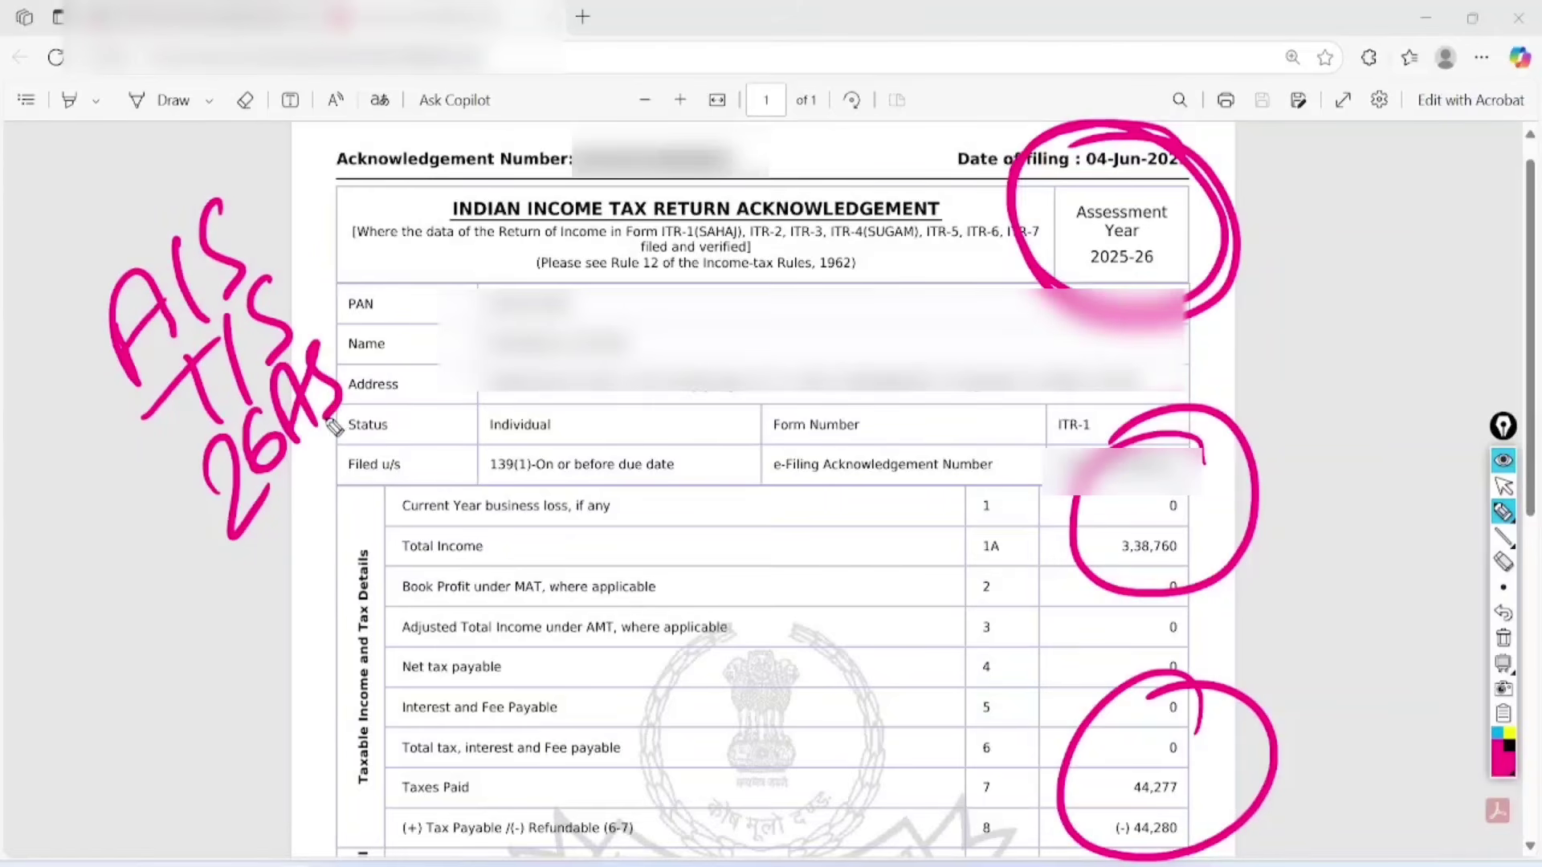
Clear all on-screen drawings and handwrite a contact number in the margin.
left_click(1503, 639)
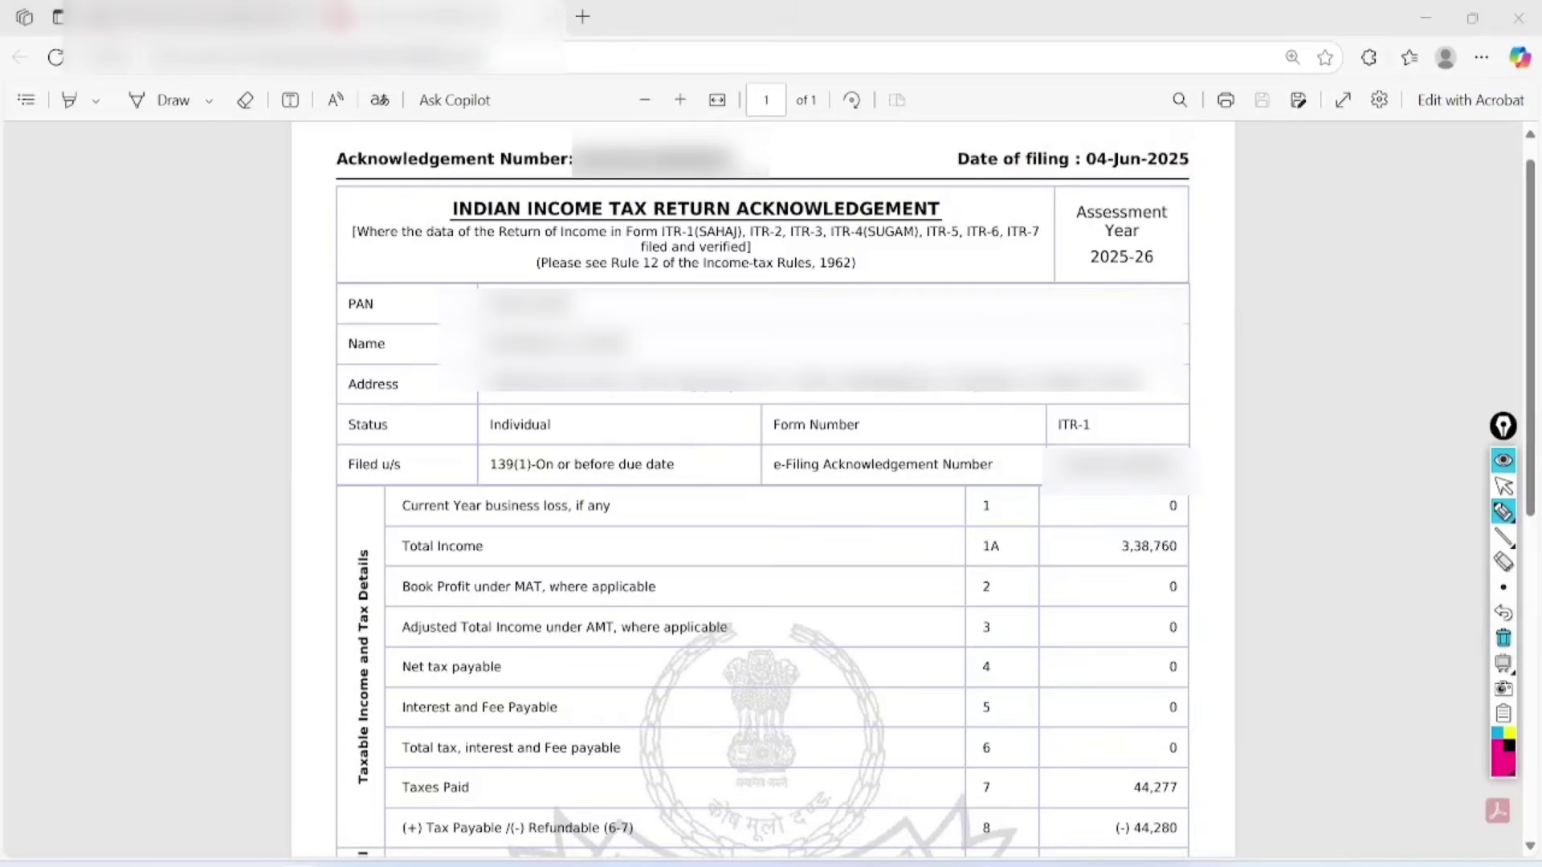
mouse_move(52, 241)
left_mouse_down()
mouse_move(97, 281)
mouse_move(77, 233)
mouse_move(120, 212)
mouse_move(165, 158)
mouse_move(224, 189)
mouse_move(204, 164)
left_mouse_up()
mouse_move(96, 289)
left_mouse_down()
mouse_move(113, 347)
mouse_move(141, 361)
mouse_move(269, 213)
left_mouse_up()
mouse_move(121, 390)
left_mouse_down()
mouse_move(285, 255)
mouse_move(291, 277)
left_mouse_up()
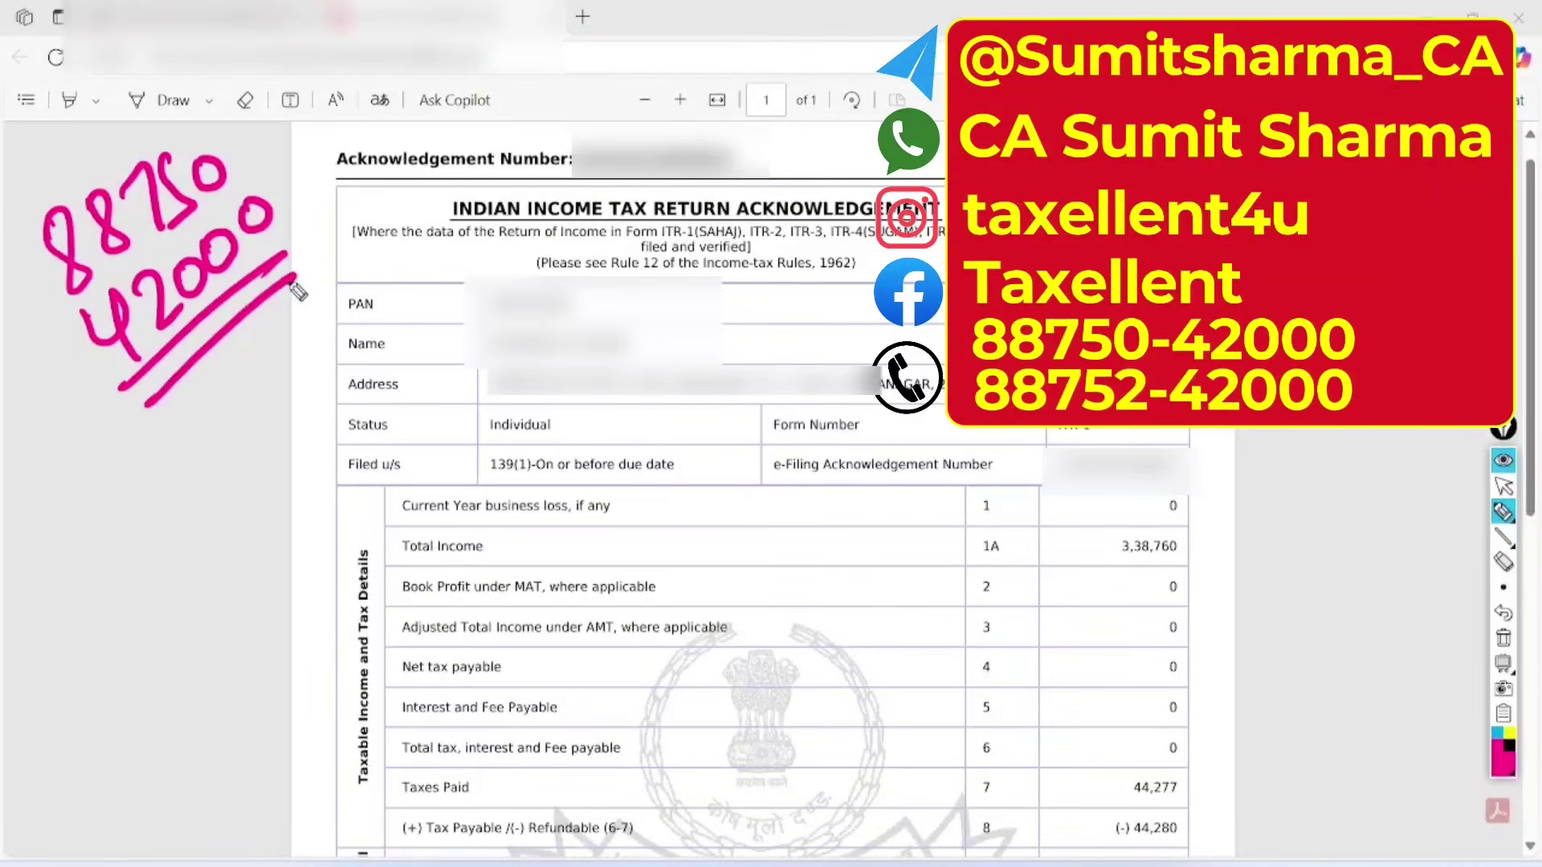
mouse_move(213, 120)
left_mouse_down()
mouse_move(186, 451)
mouse_move(179, 122)
left_mouse_up()
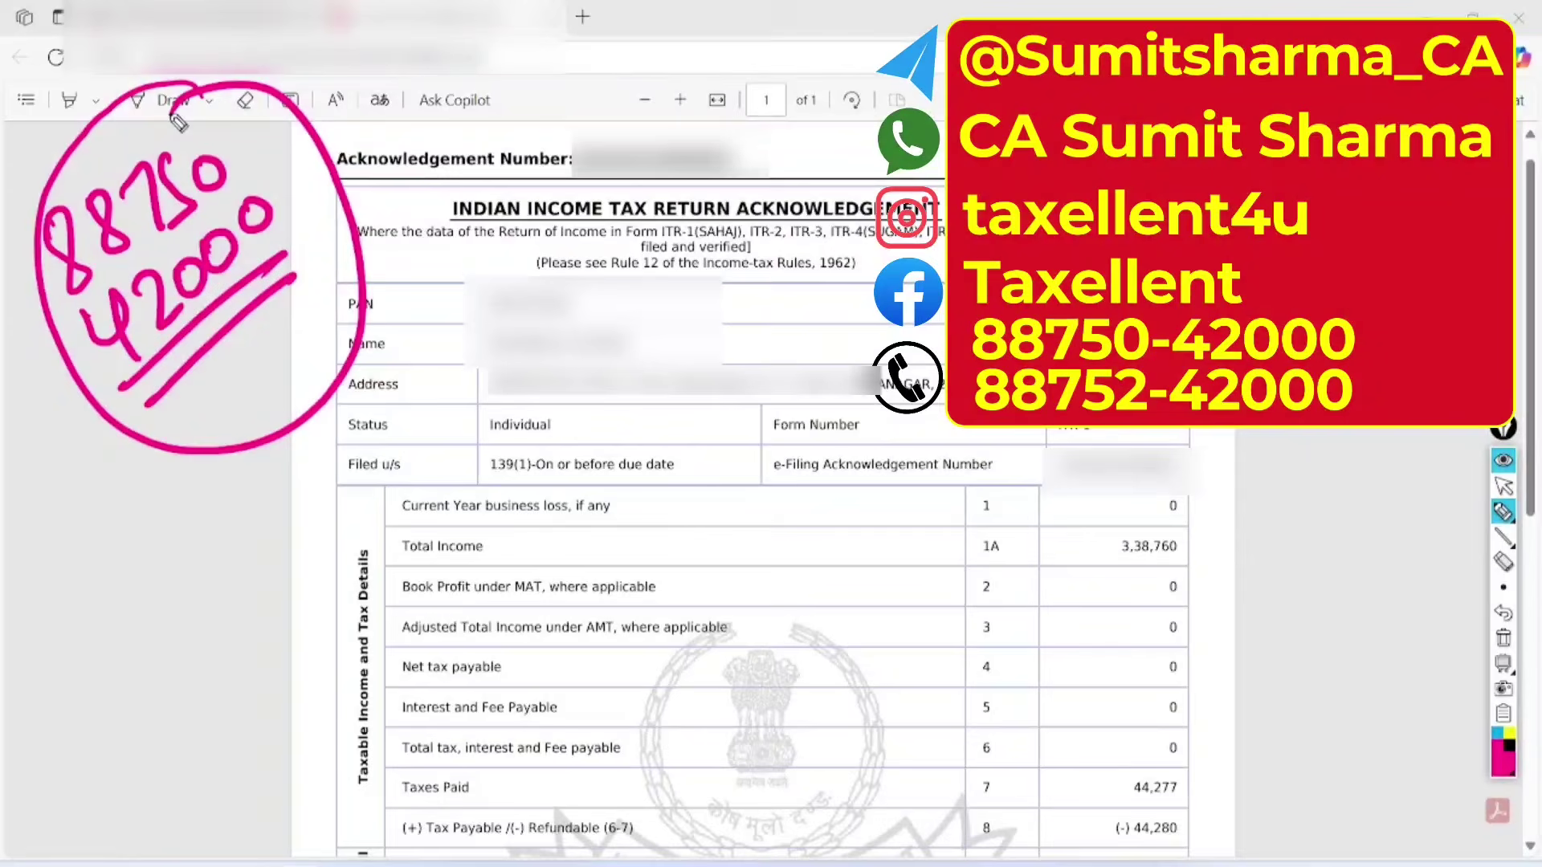
mouse_move(750, 277)
left_mouse_down()
mouse_move(798, 330)
mouse_move(862, 255)
mouse_move(871, 278)
left_mouse_up()
left_click_drag(788, 362, 914, 290)
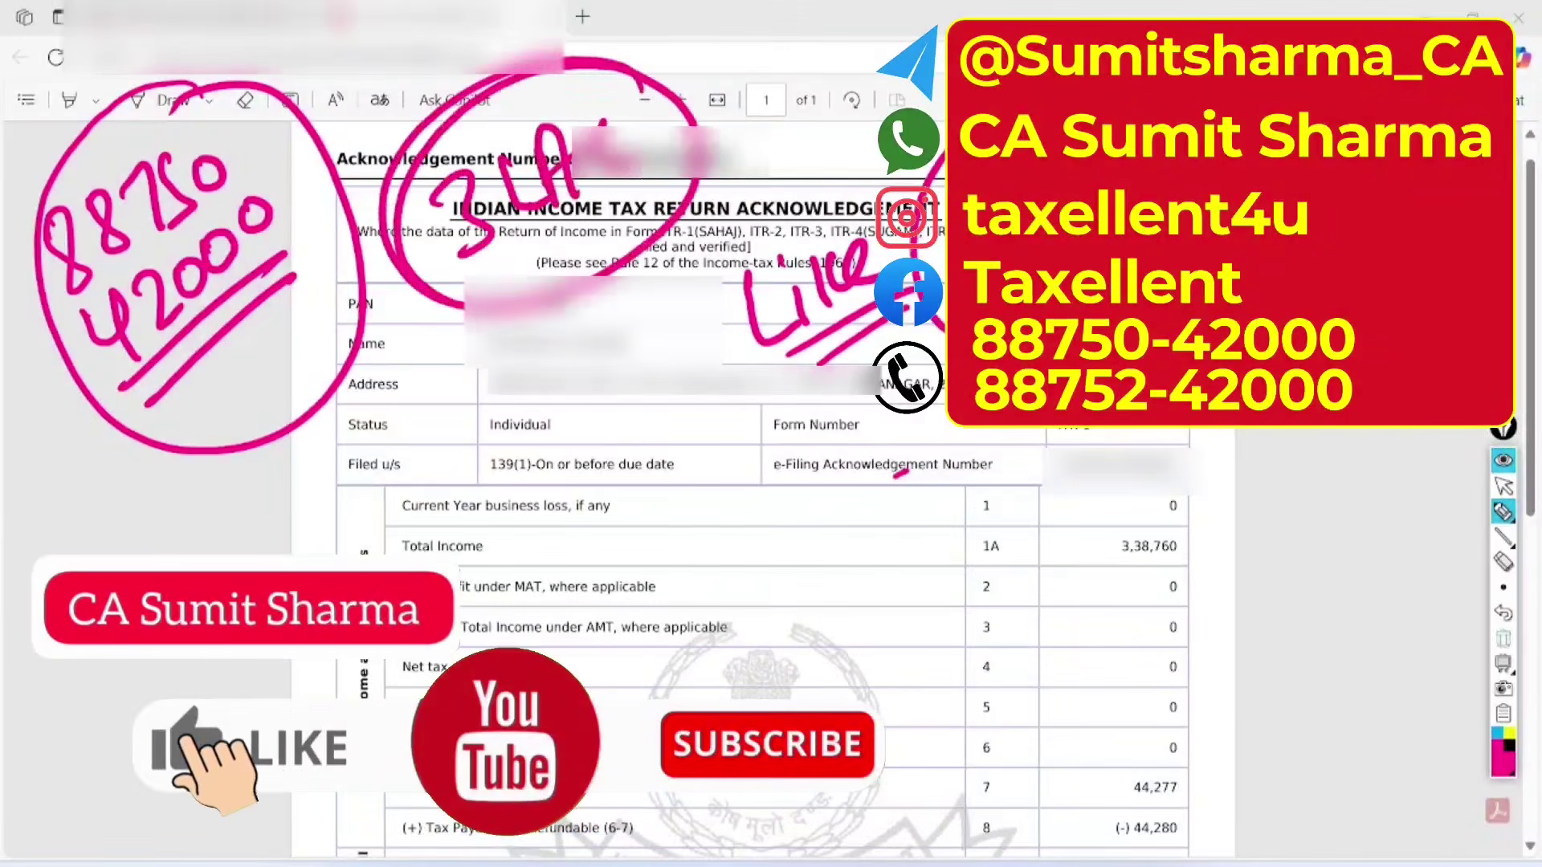
left_click(1503, 638)
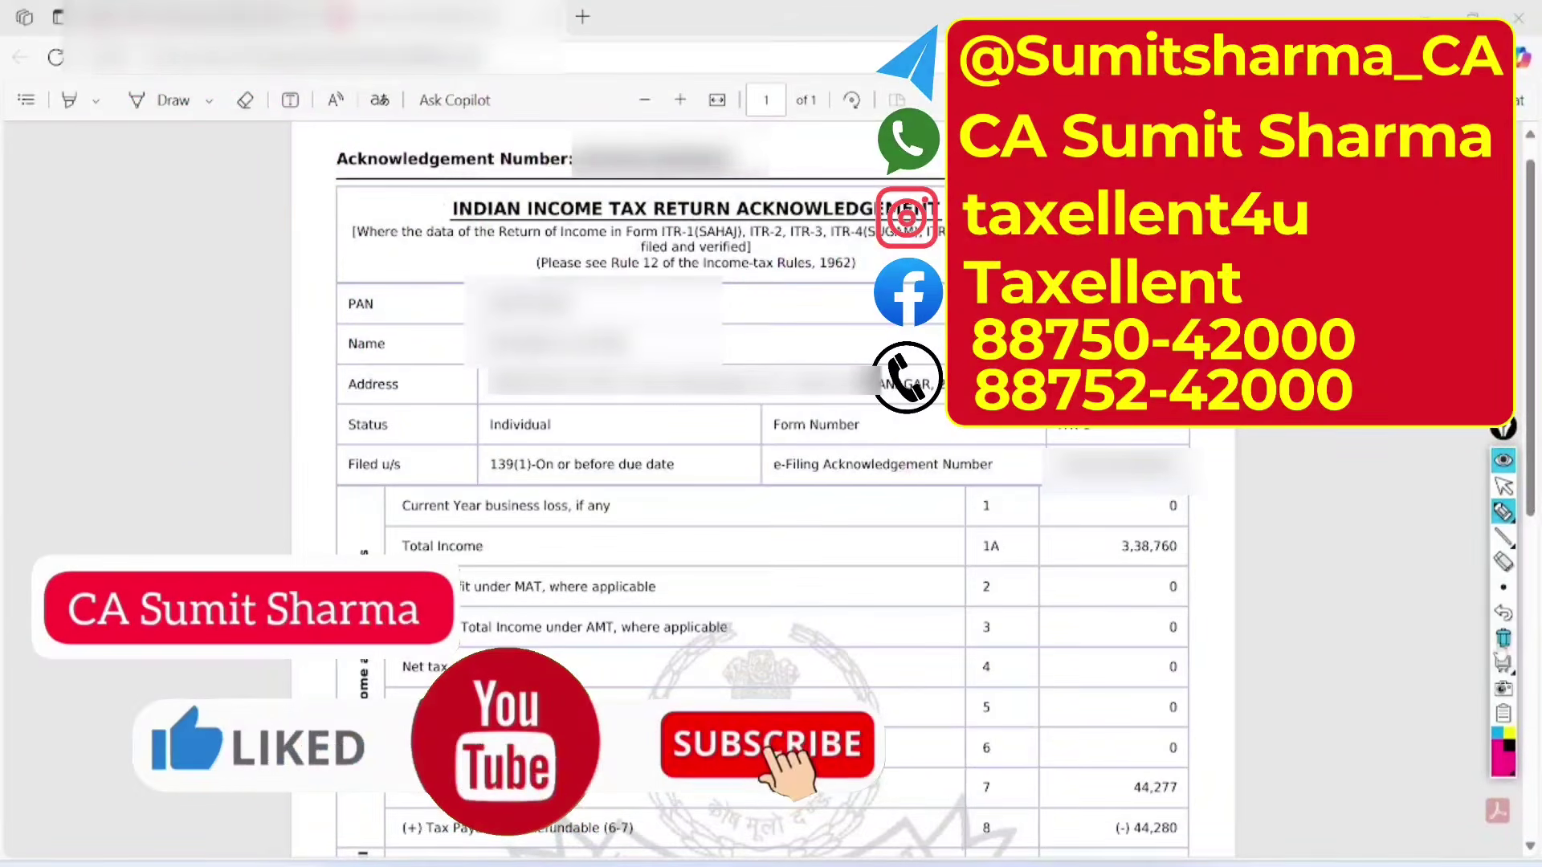